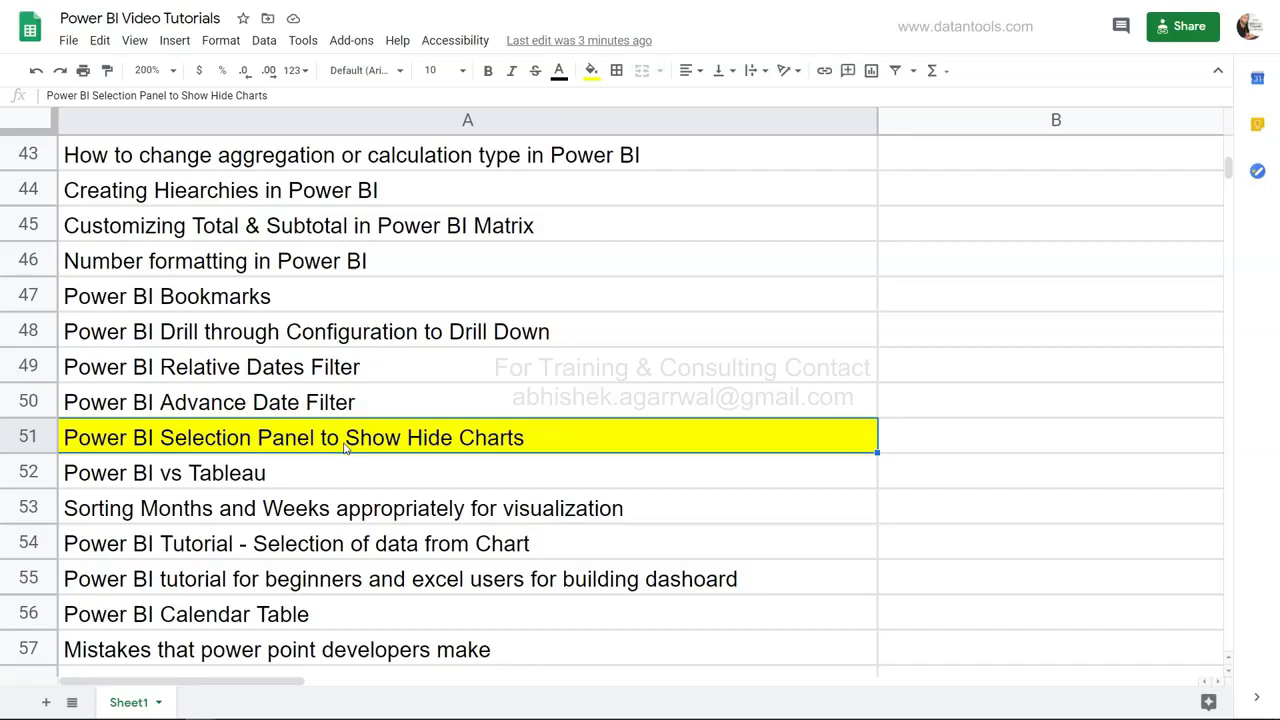
Scroll through the Google Sheets list of Power BI tutorial titles and links
scroll(344, 449, up, 1)
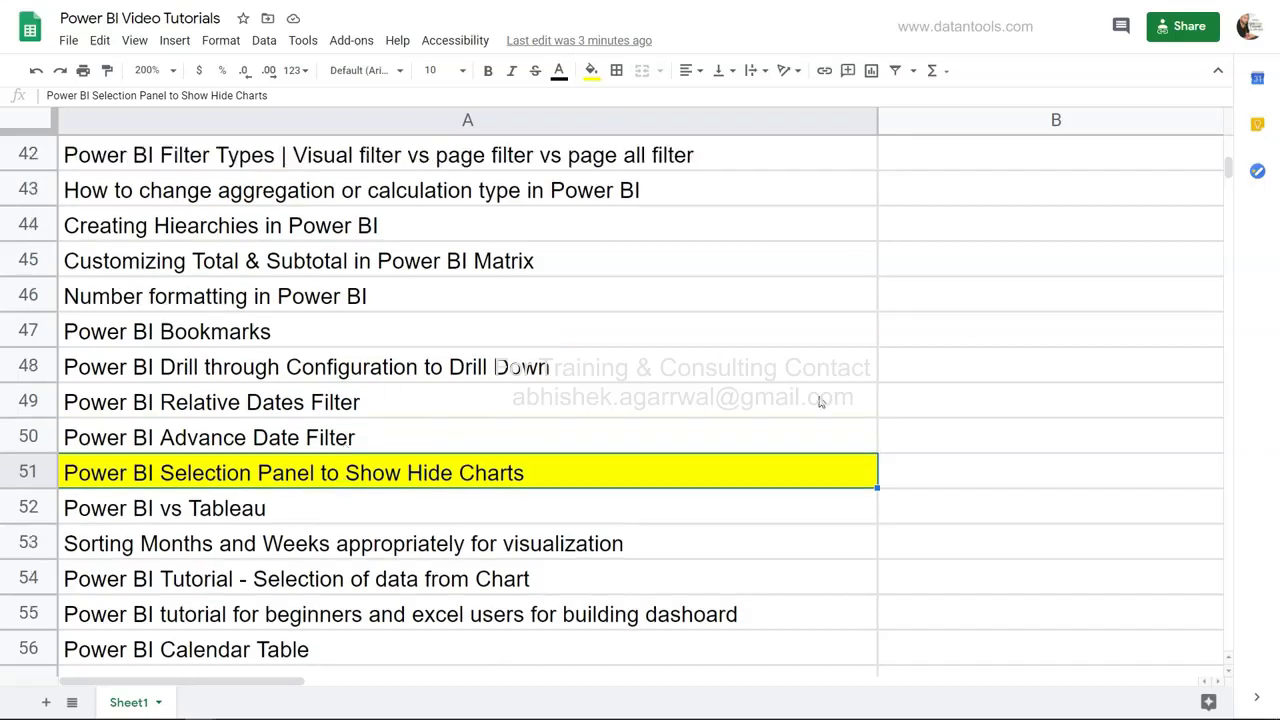
scroll(820, 401, up, 4)
scroll(820, 401, up, 9)
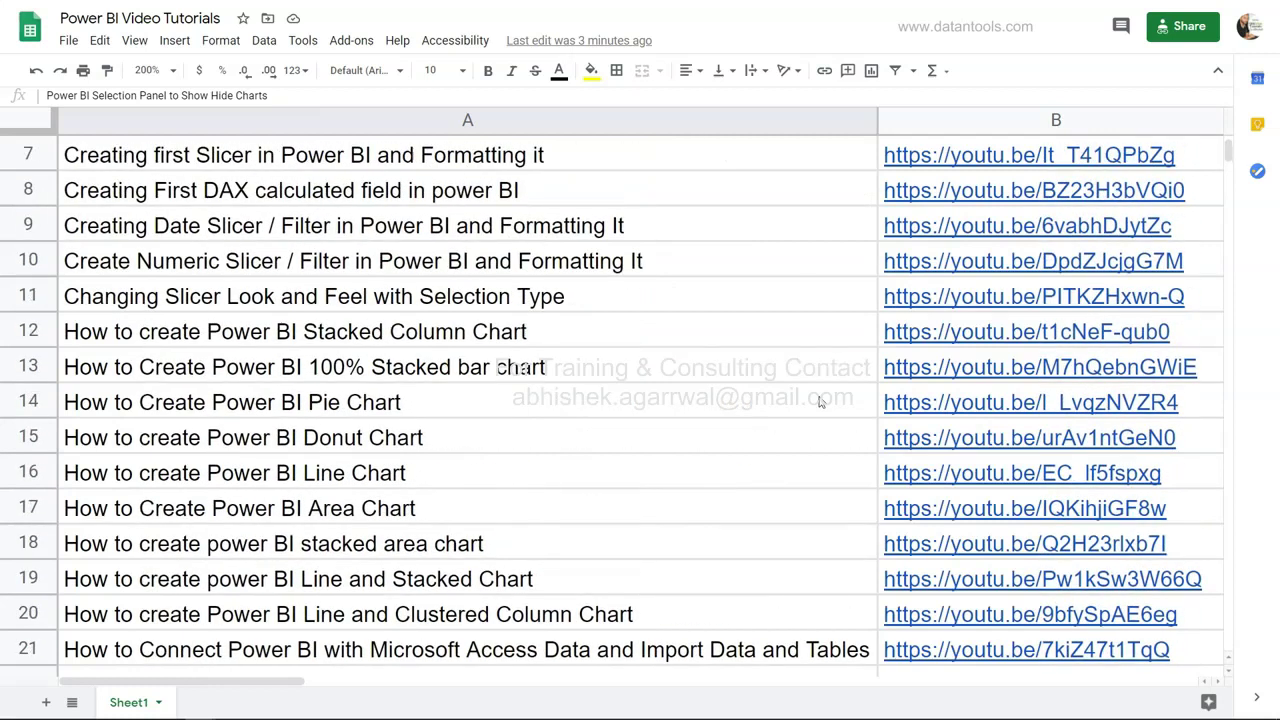
scroll(820, 401, down, 2)
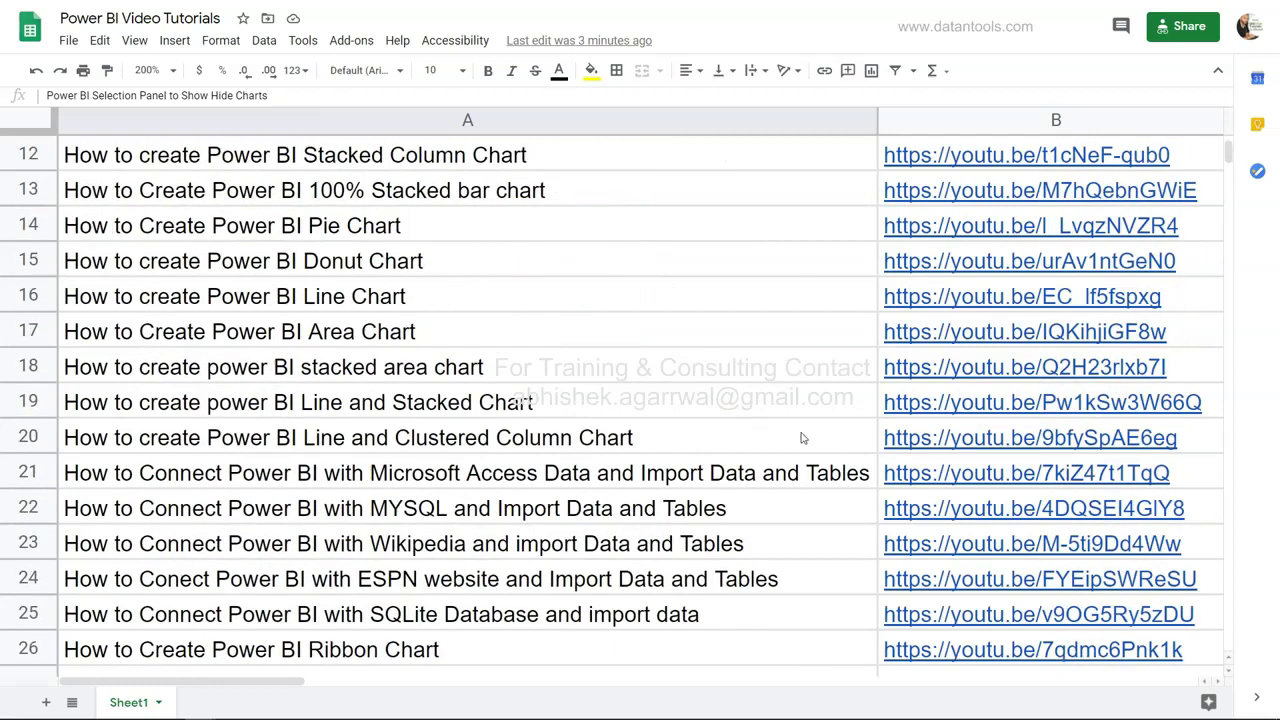
mouse_move(970, 378)
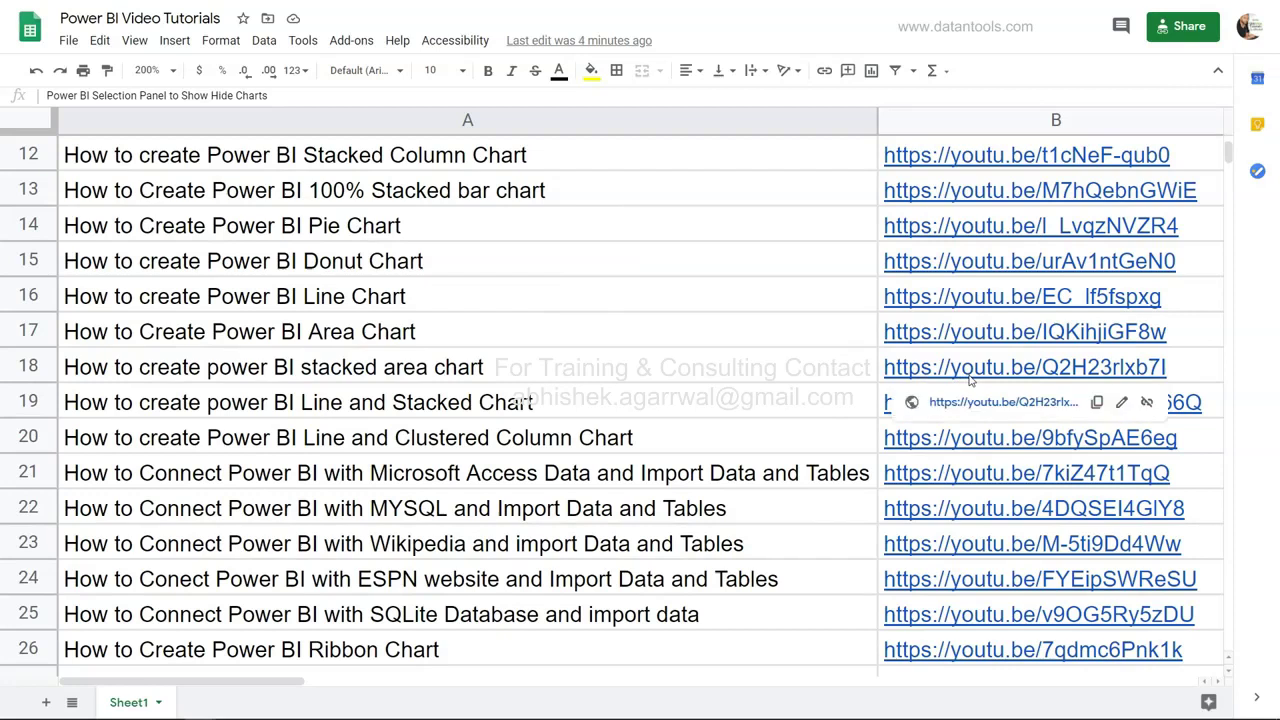
scroll(779, 507, down, 4)
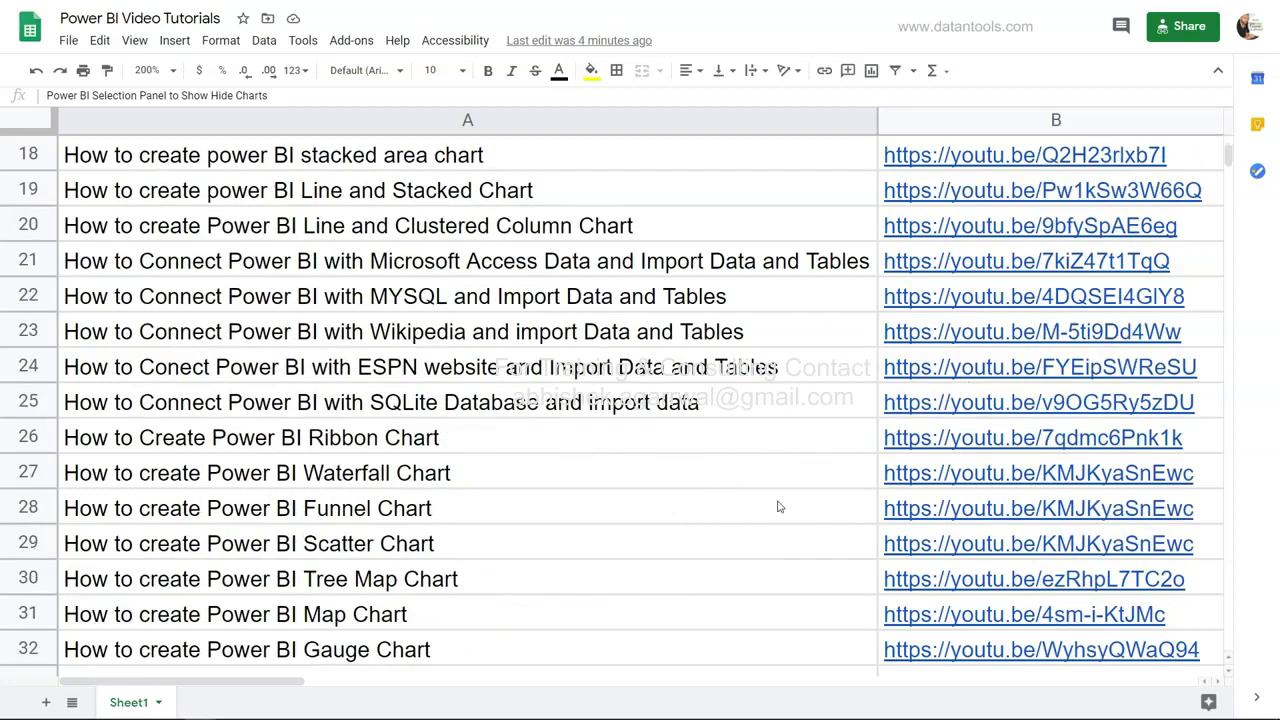
scroll(779, 507, down, 5)
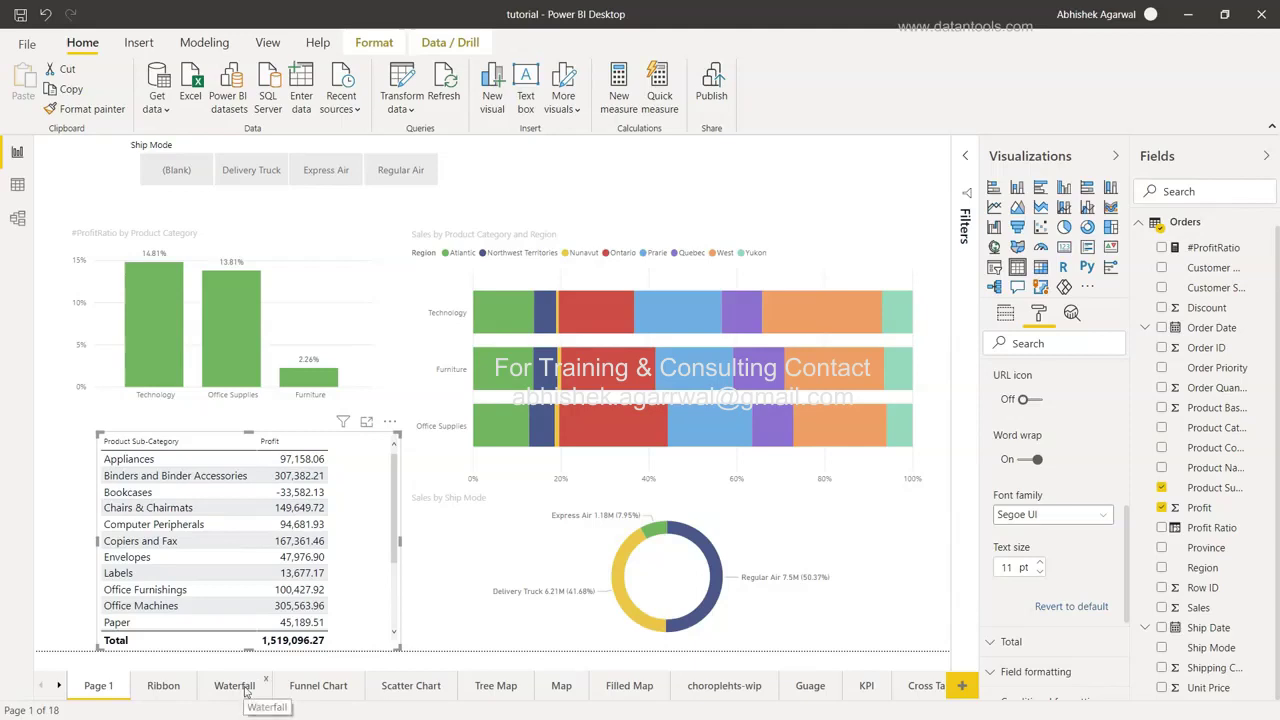
Open the Selection pane from the View ribbon to list Page 1's visual layers
click(108, 688)
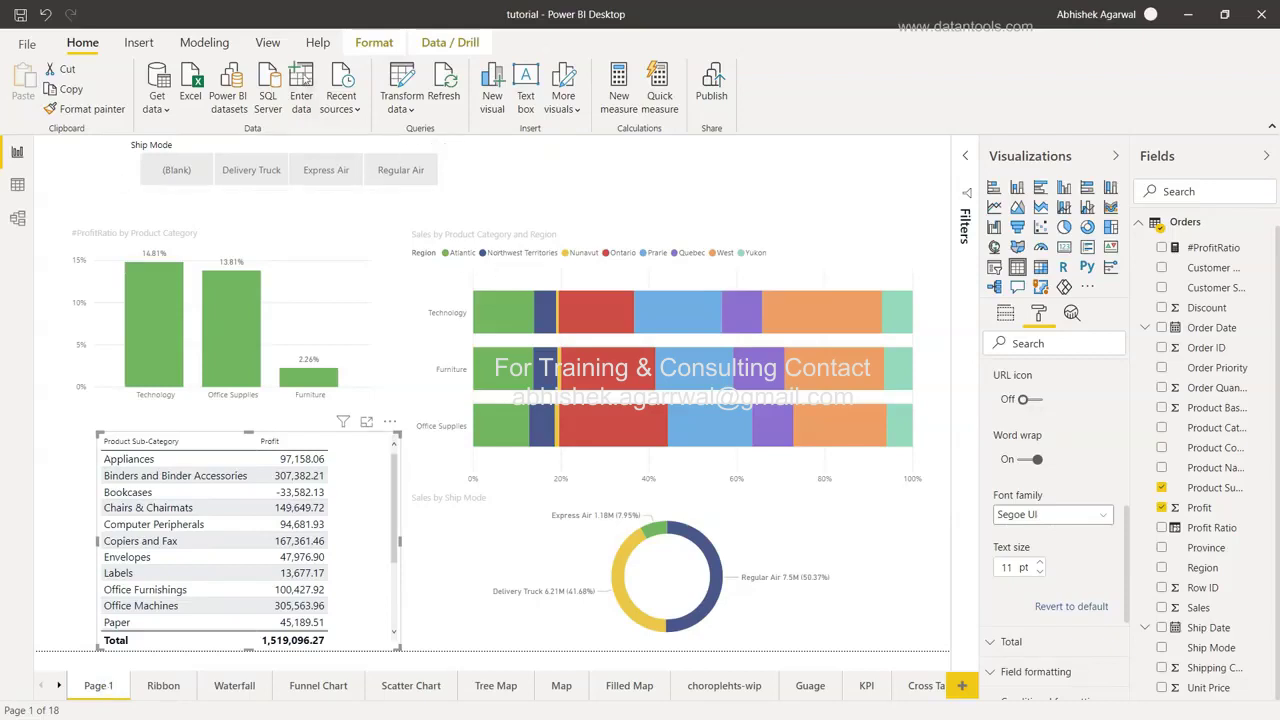
click(268, 44)
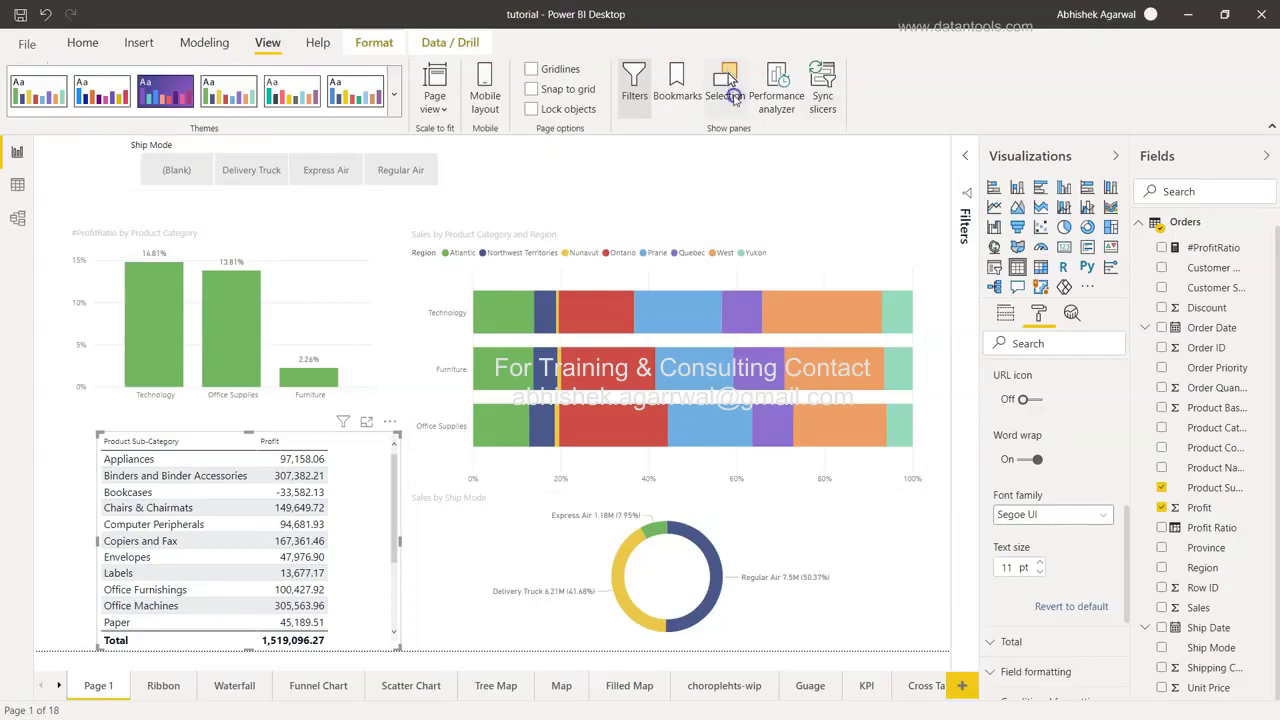
click(733, 97)
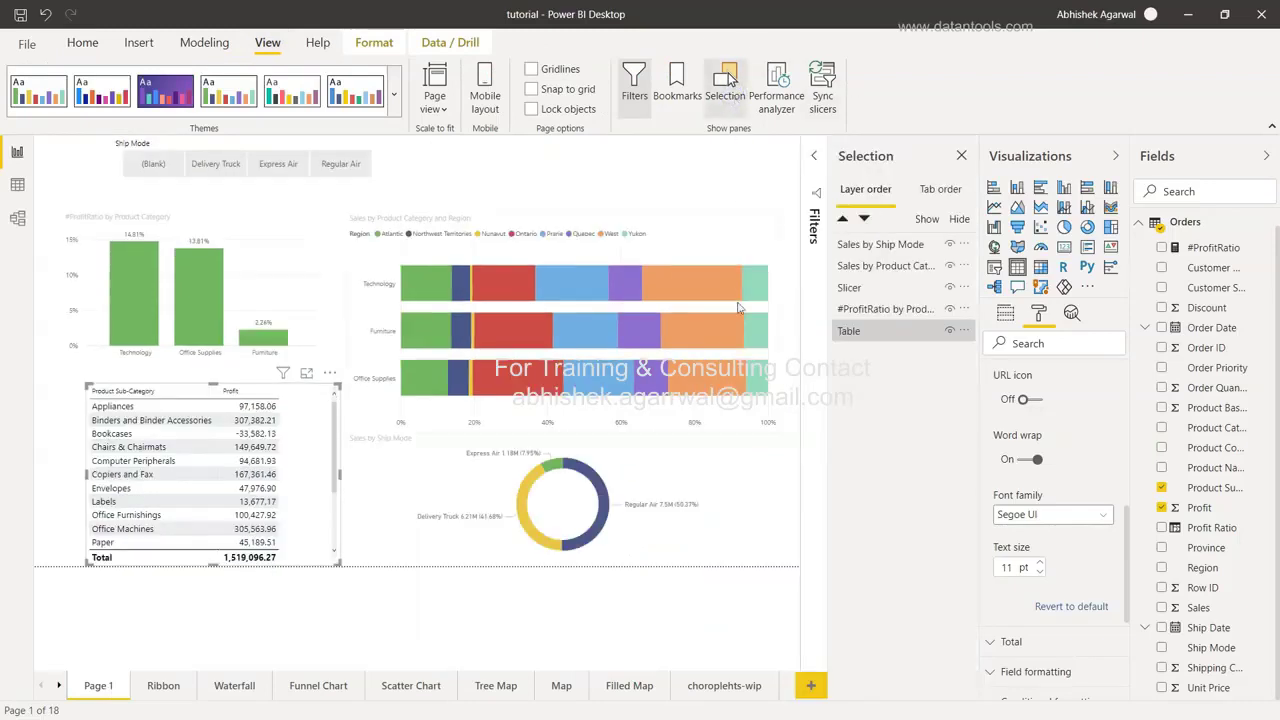
Select the Sales by Ship Mode layer and hide it
click(876, 250)
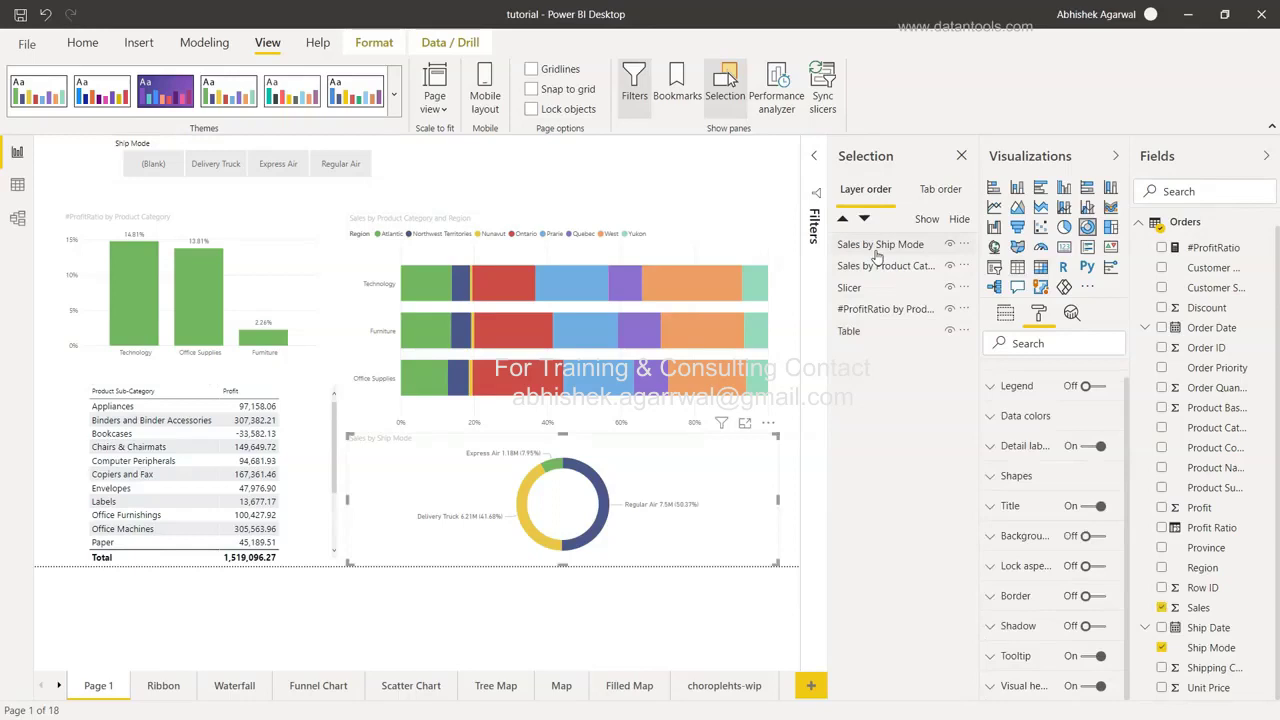
click(876, 250)
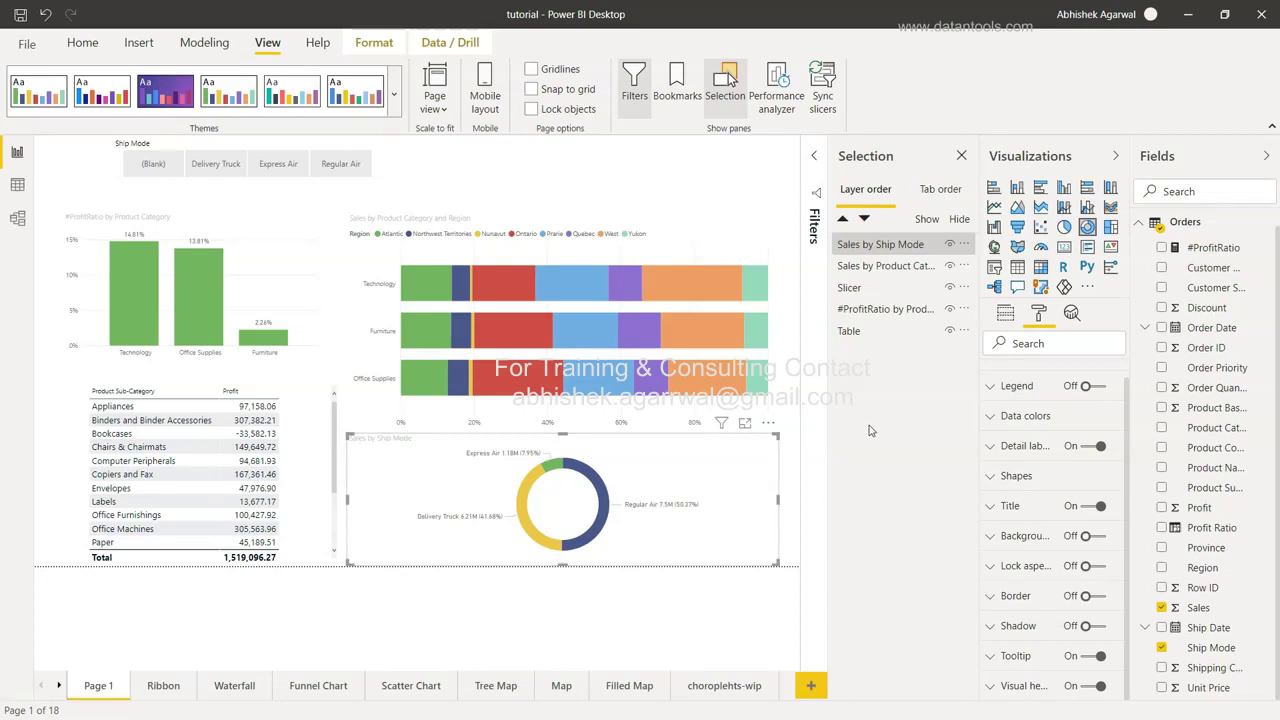
click(951, 245)
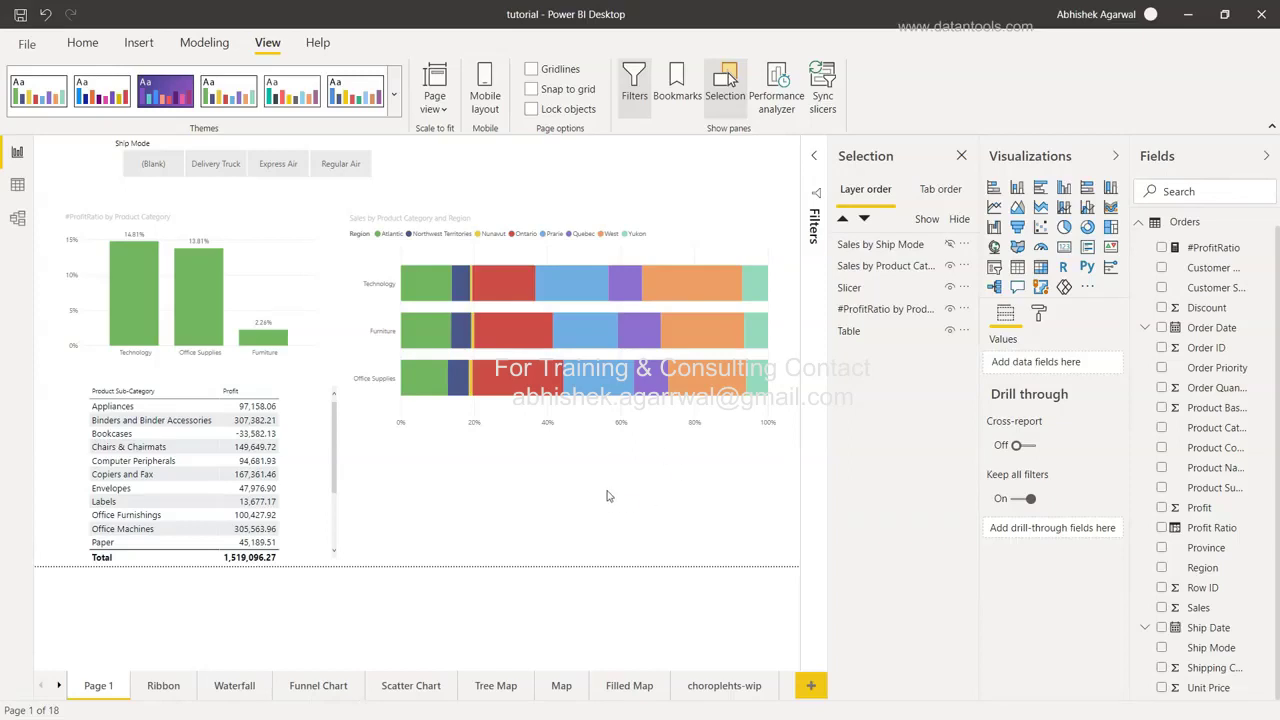
click(950, 246)
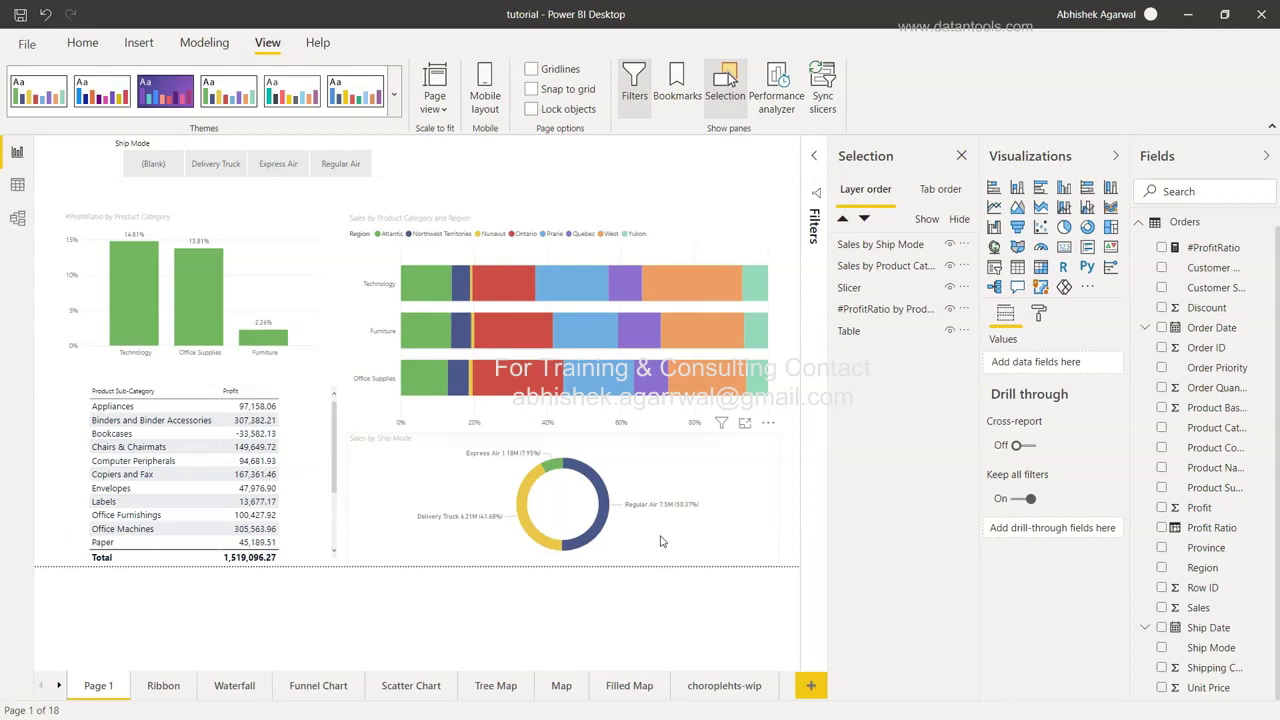
click(738, 480)
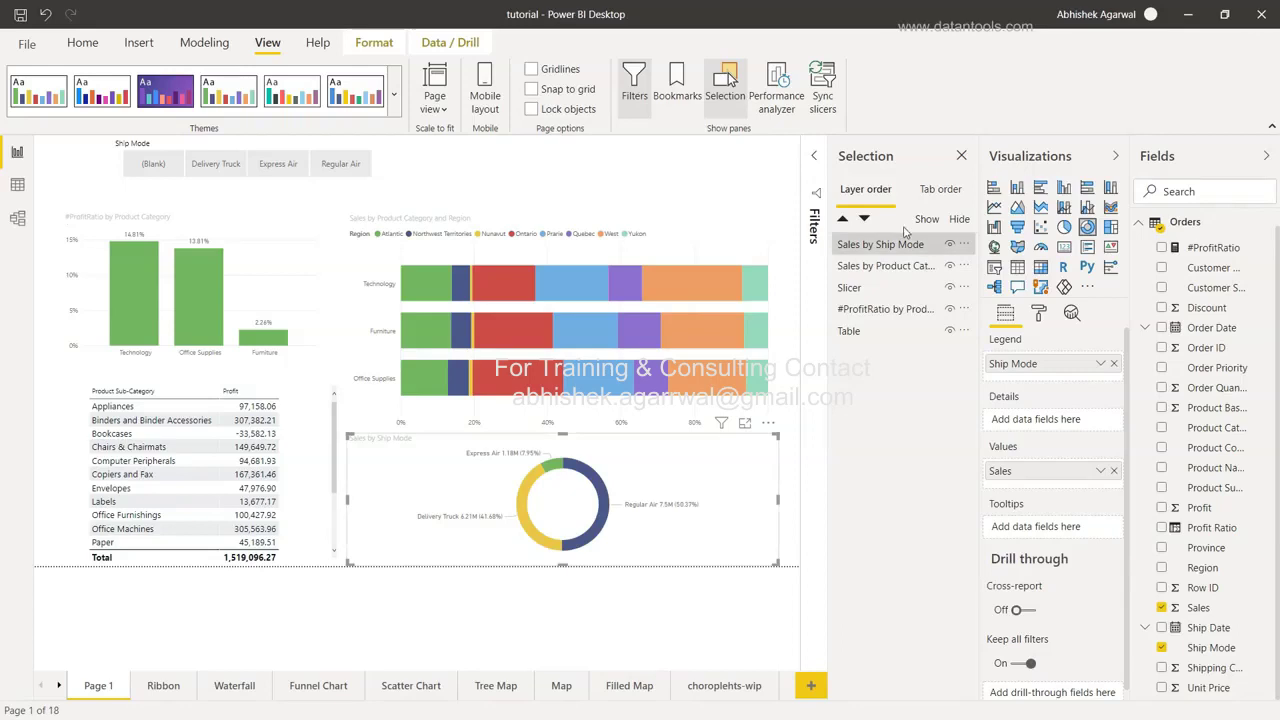
click(950, 244)
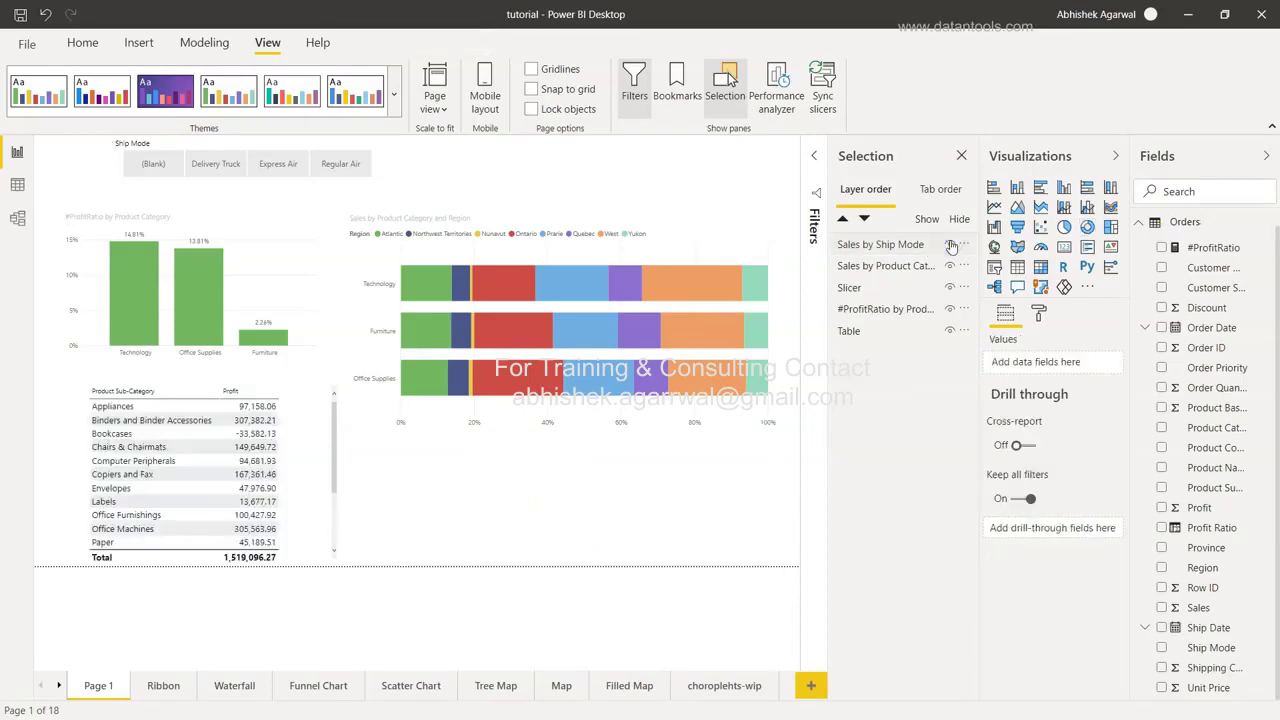
click(588, 527)
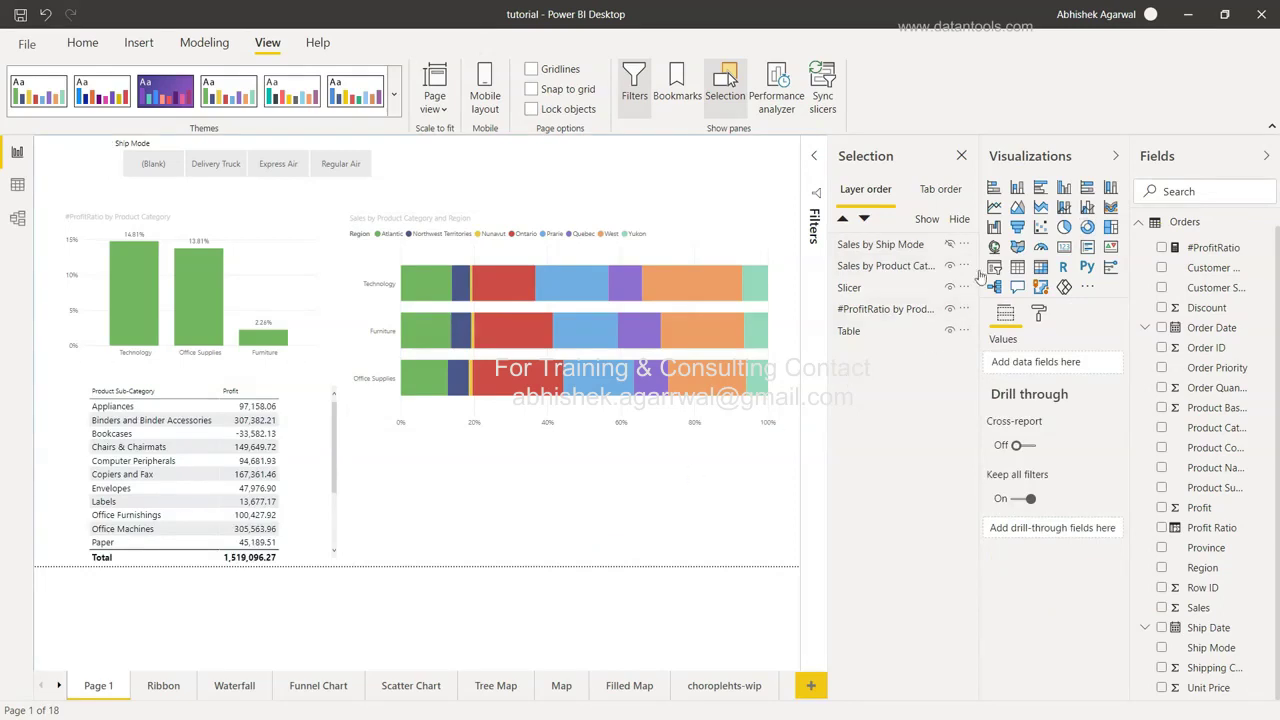
Add a small blank funnel below the bar chart, hide it, and unhide Sales by Ship Mode
click(1017, 227)
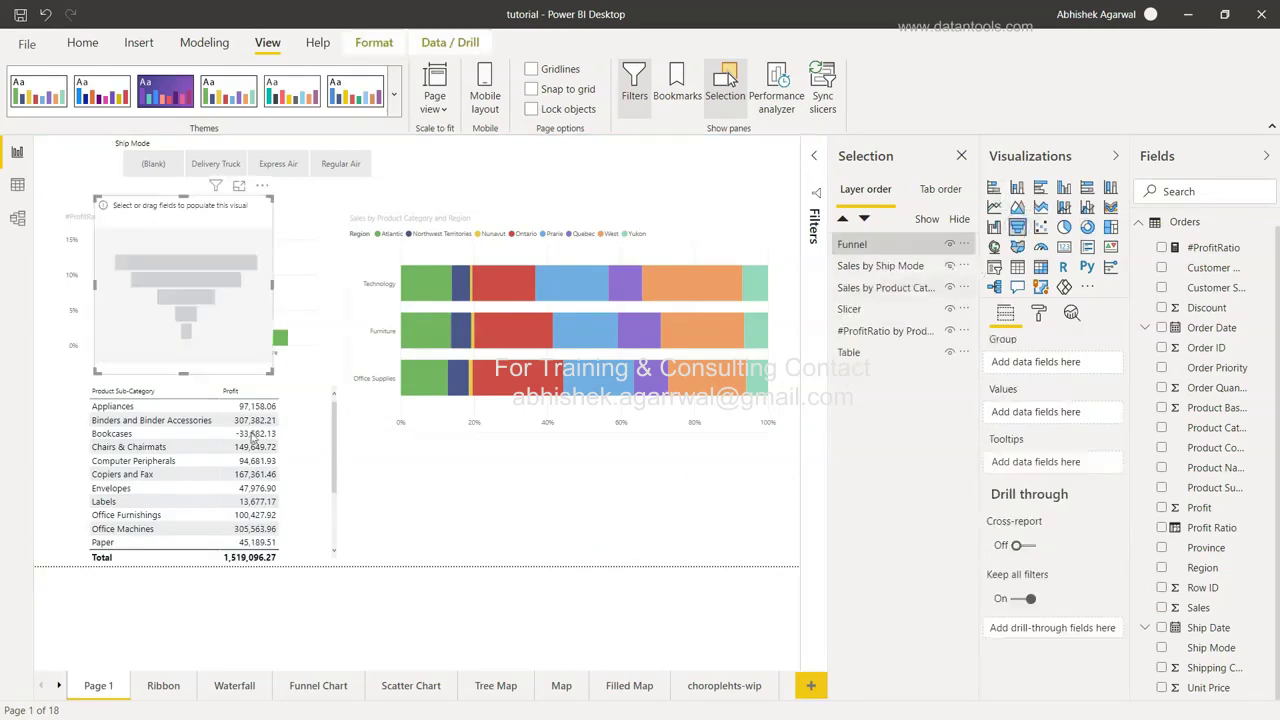
drag(188, 332, 600, 522)
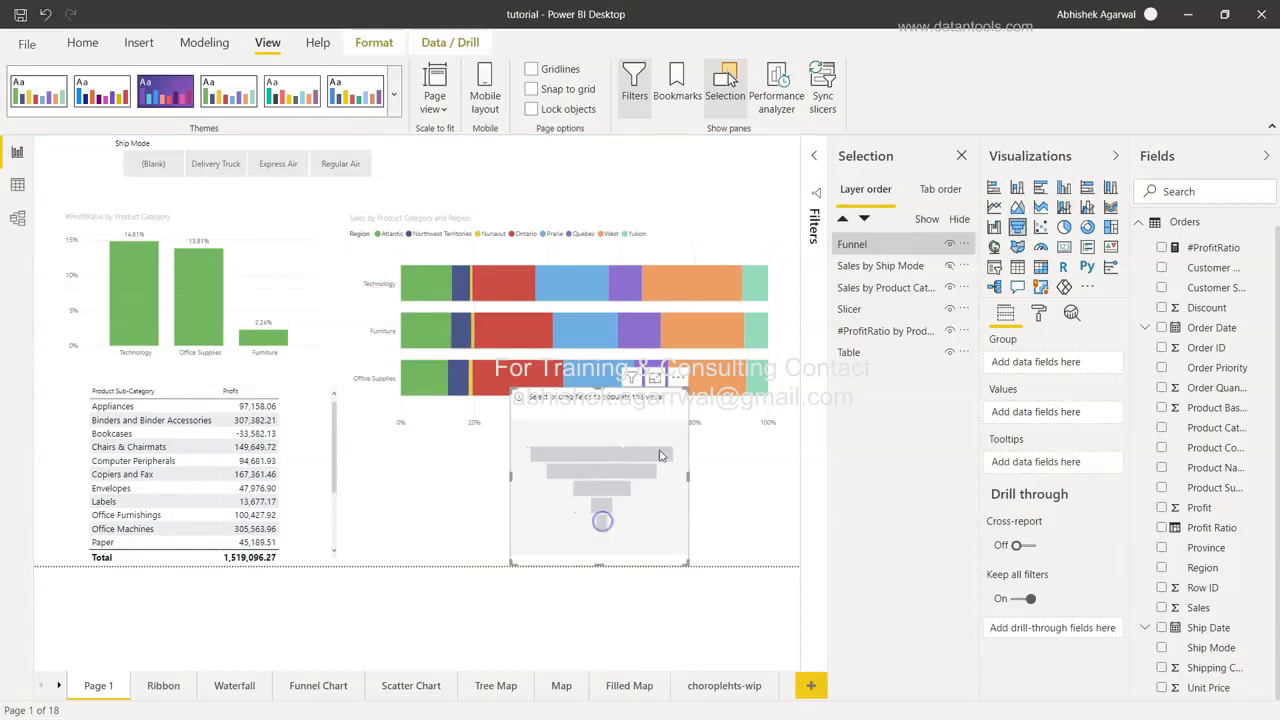
drag(686, 391, 659, 450)
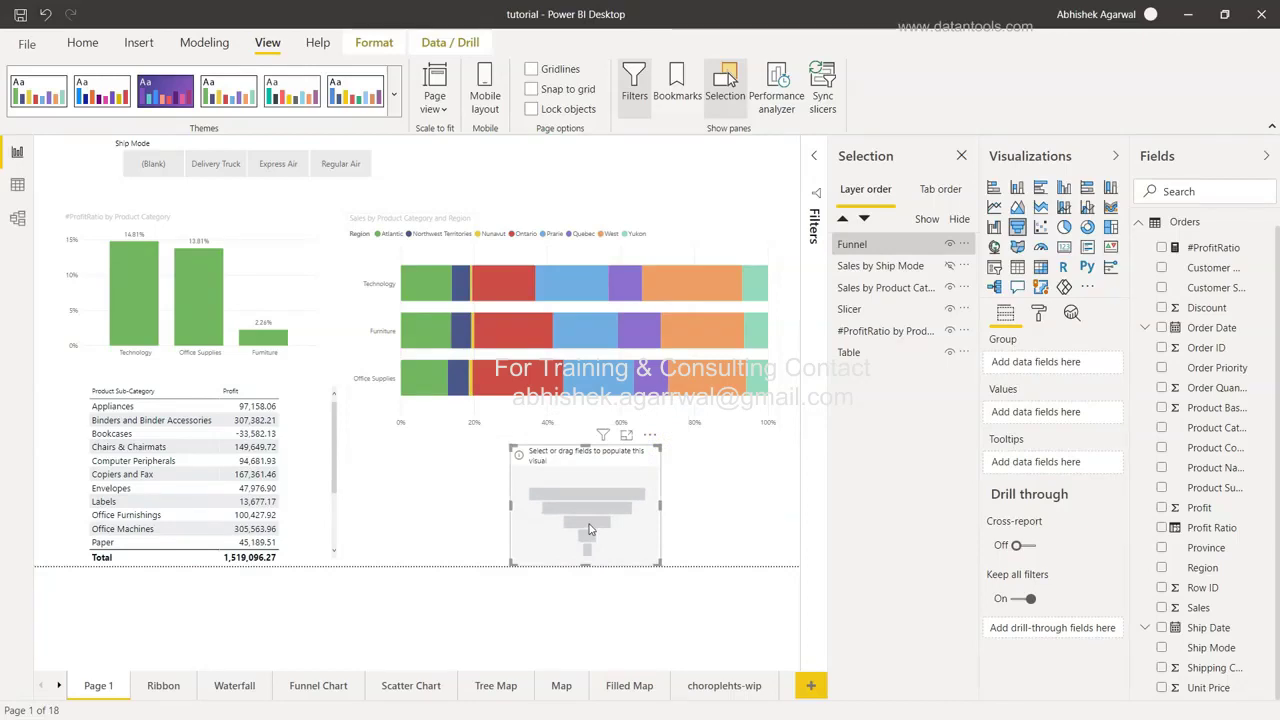
click(952, 245)
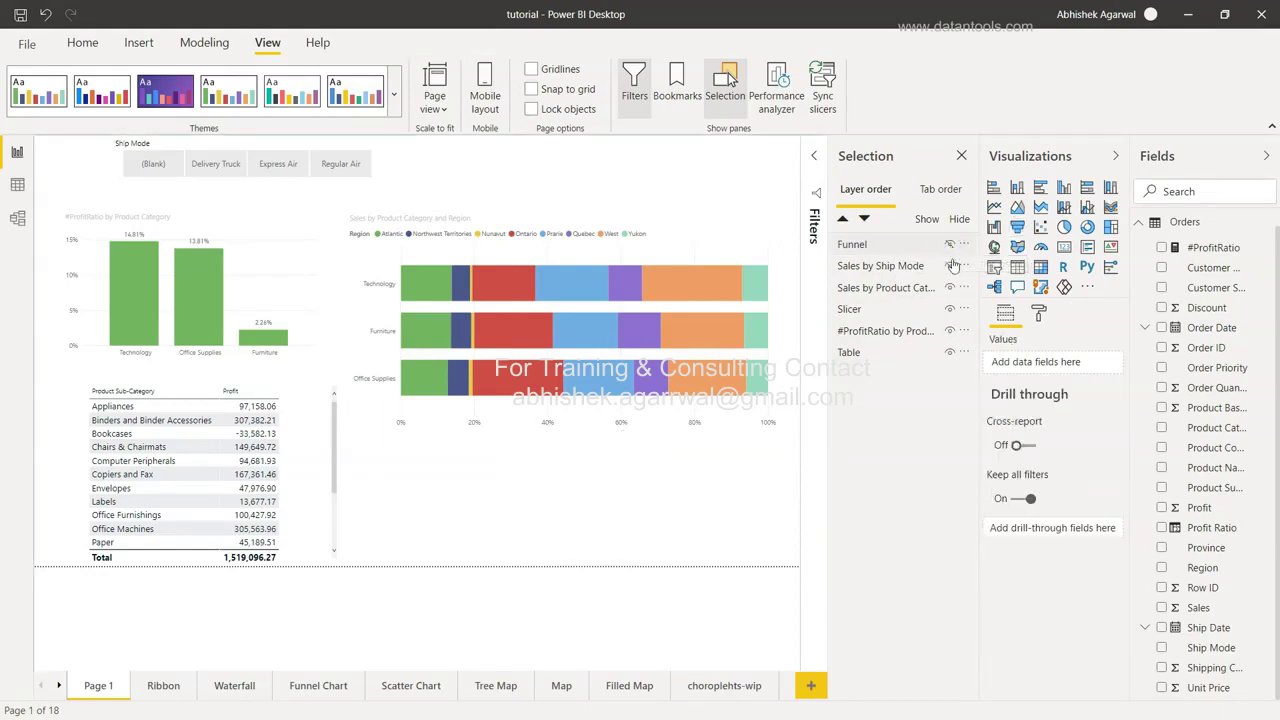
click(951, 267)
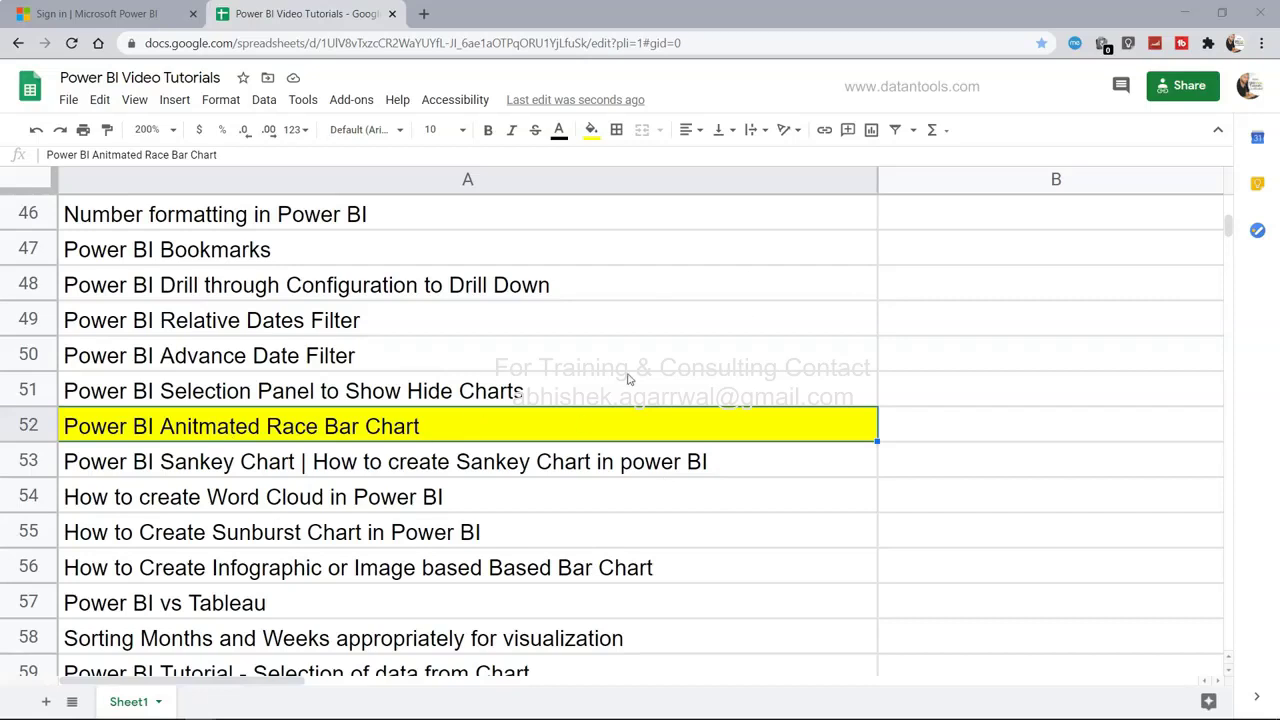
Scroll through the tutorial sheet, then return to Power BI's Bar Race page
scroll(628, 379, up, 1)
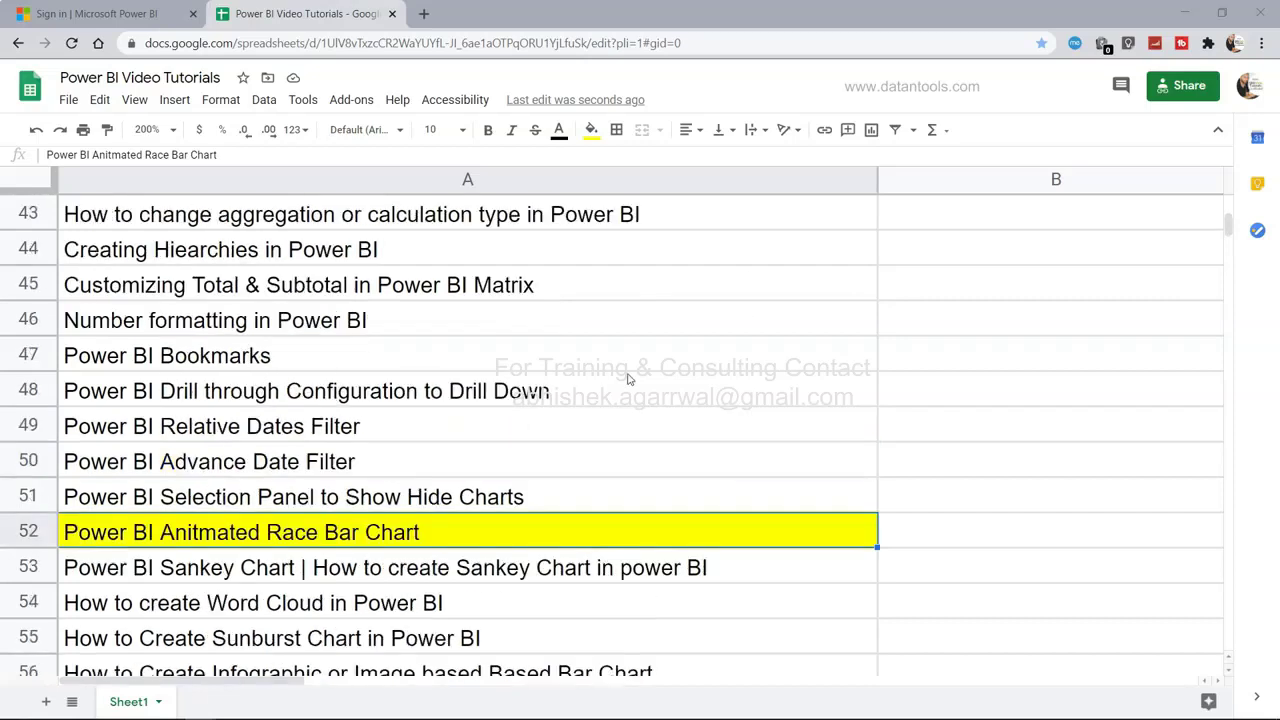
scroll(628, 379, up, 5)
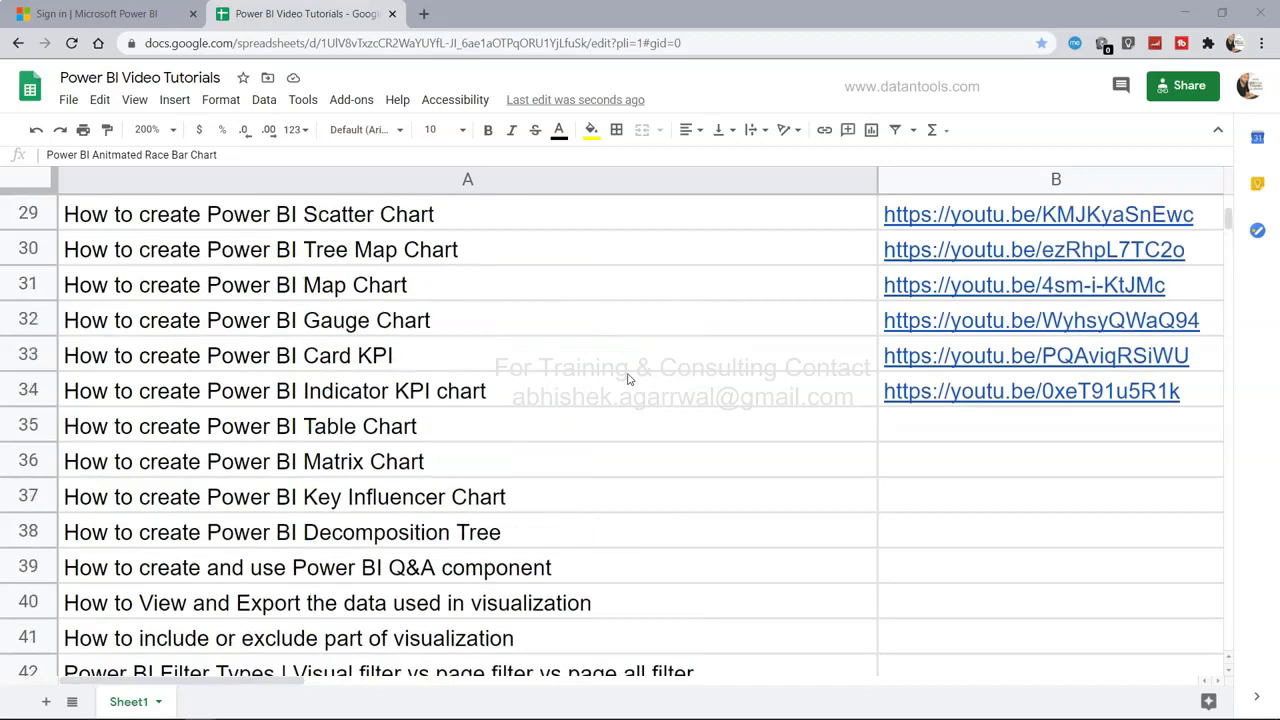
scroll(628, 379, up, 1)
scroll(550, 402, up, 1)
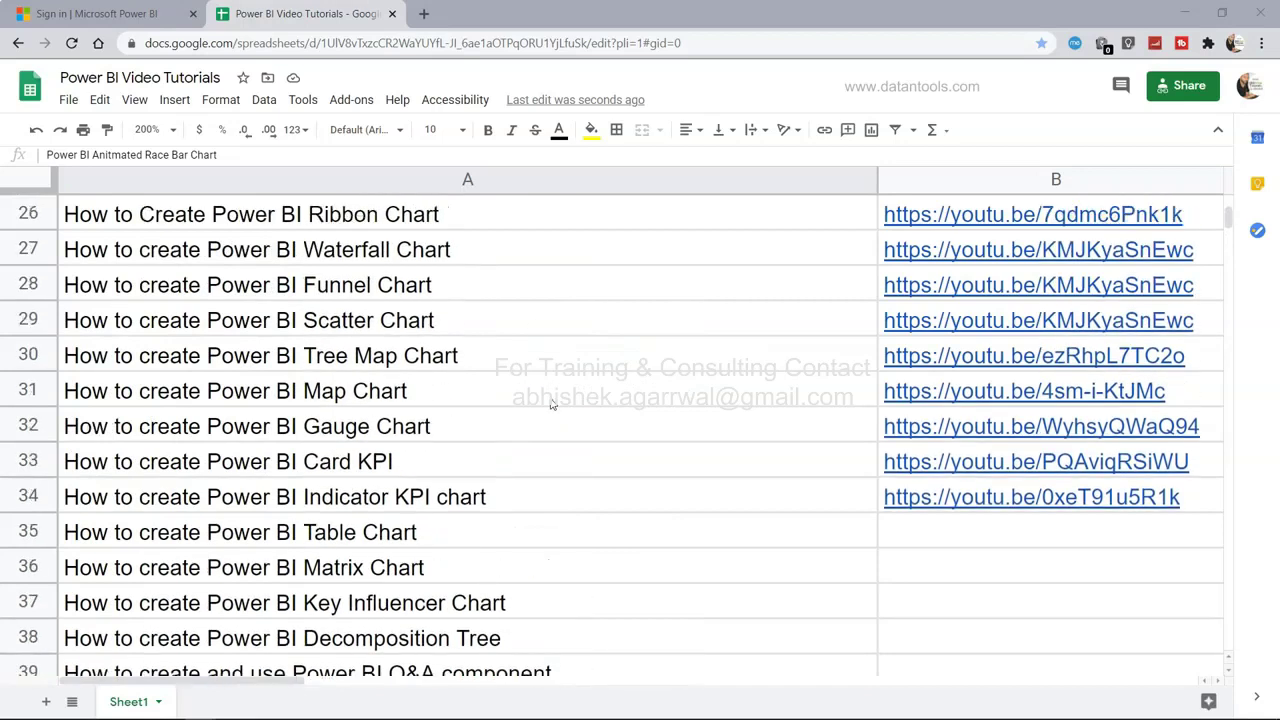
mouse_move(971, 324)
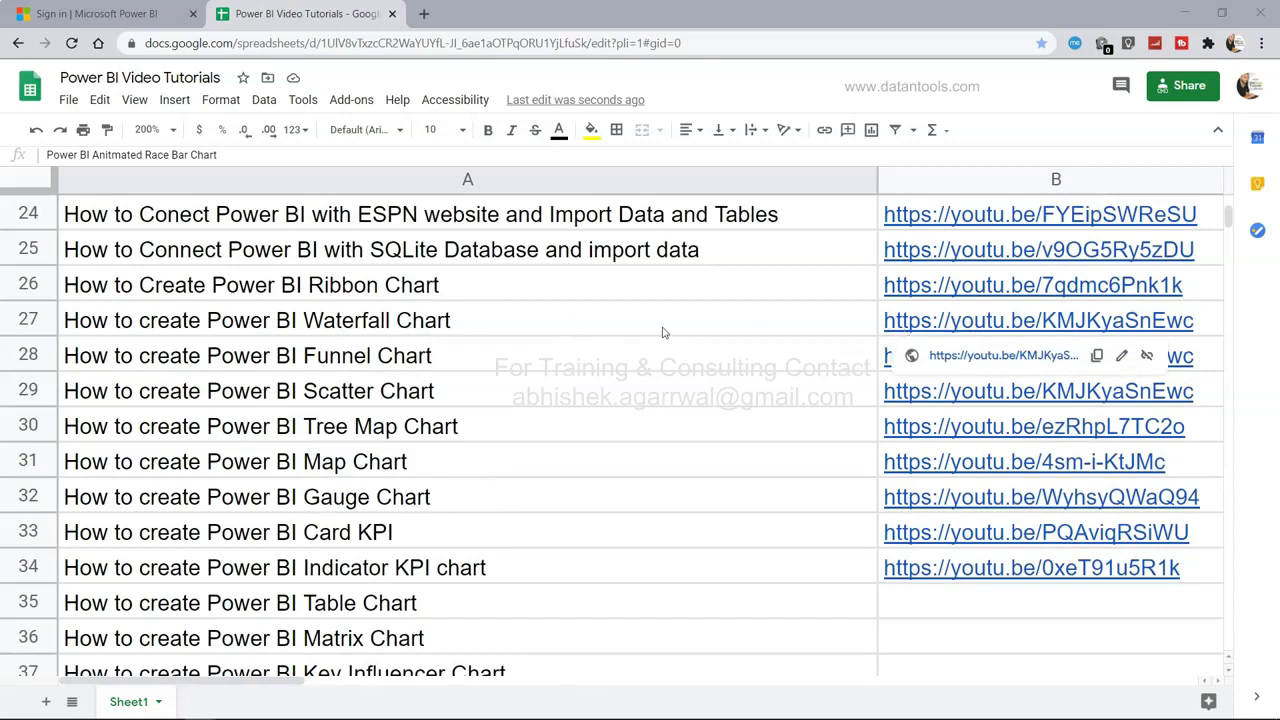
scroll(645, 526, down, 4)
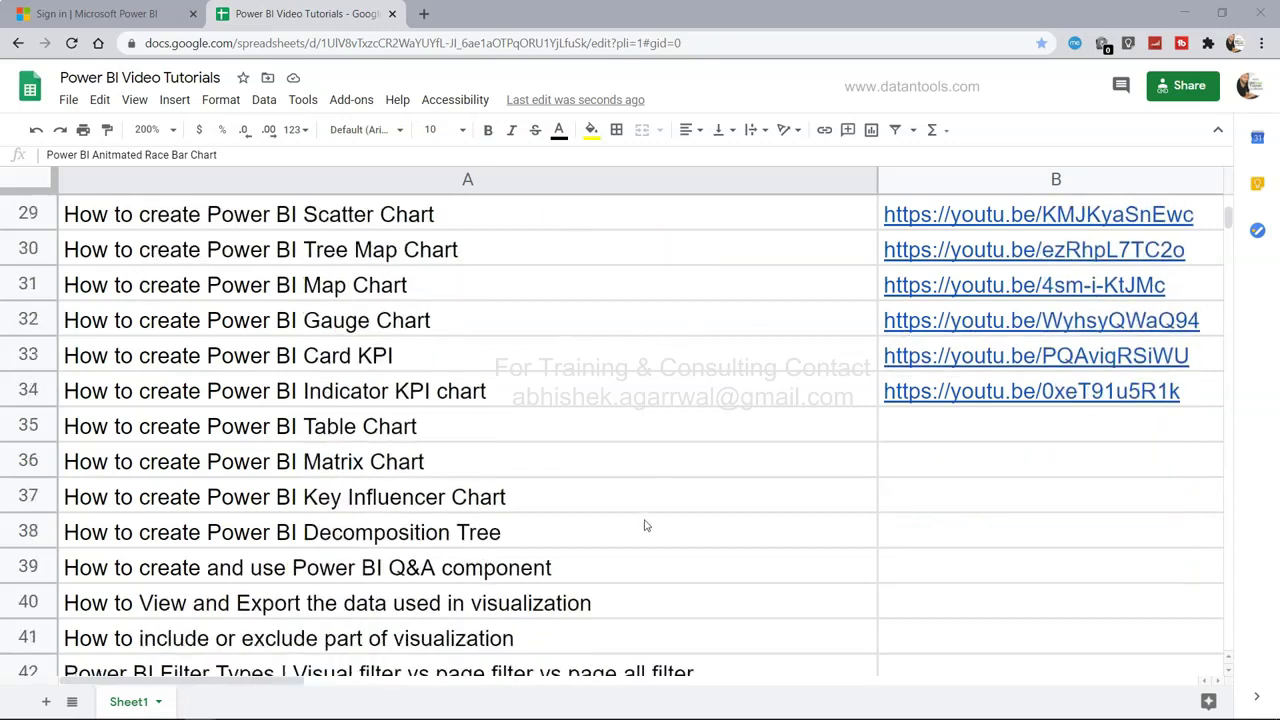
scroll(645, 526, down, 4)
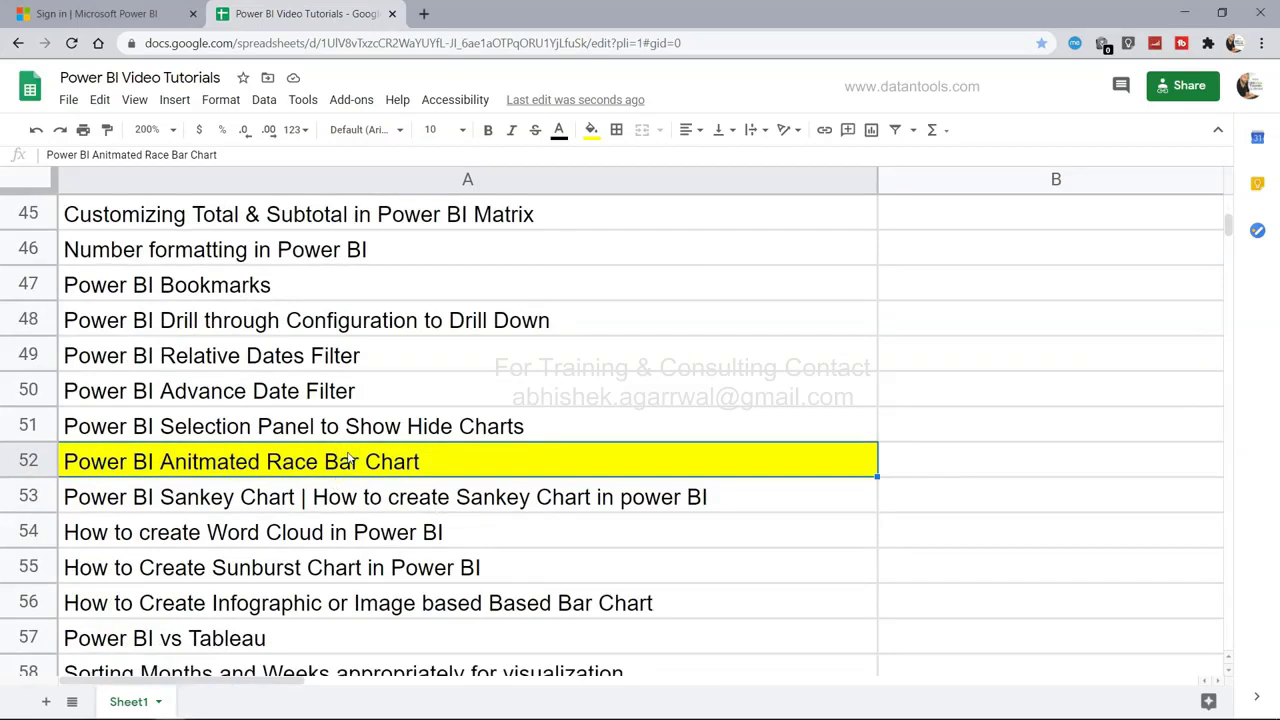
key(alt+Tab)
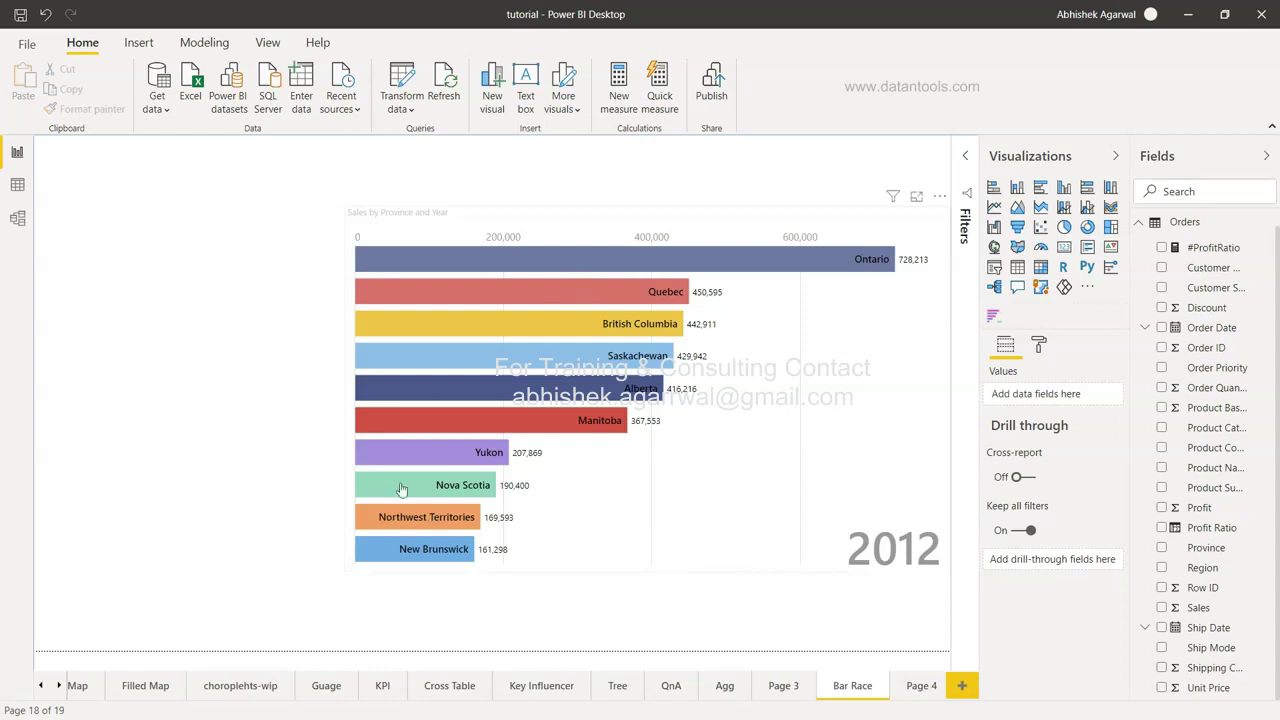
Widen the Sales by Province and Year bar race leftward and replay its animation
click(350, 439)
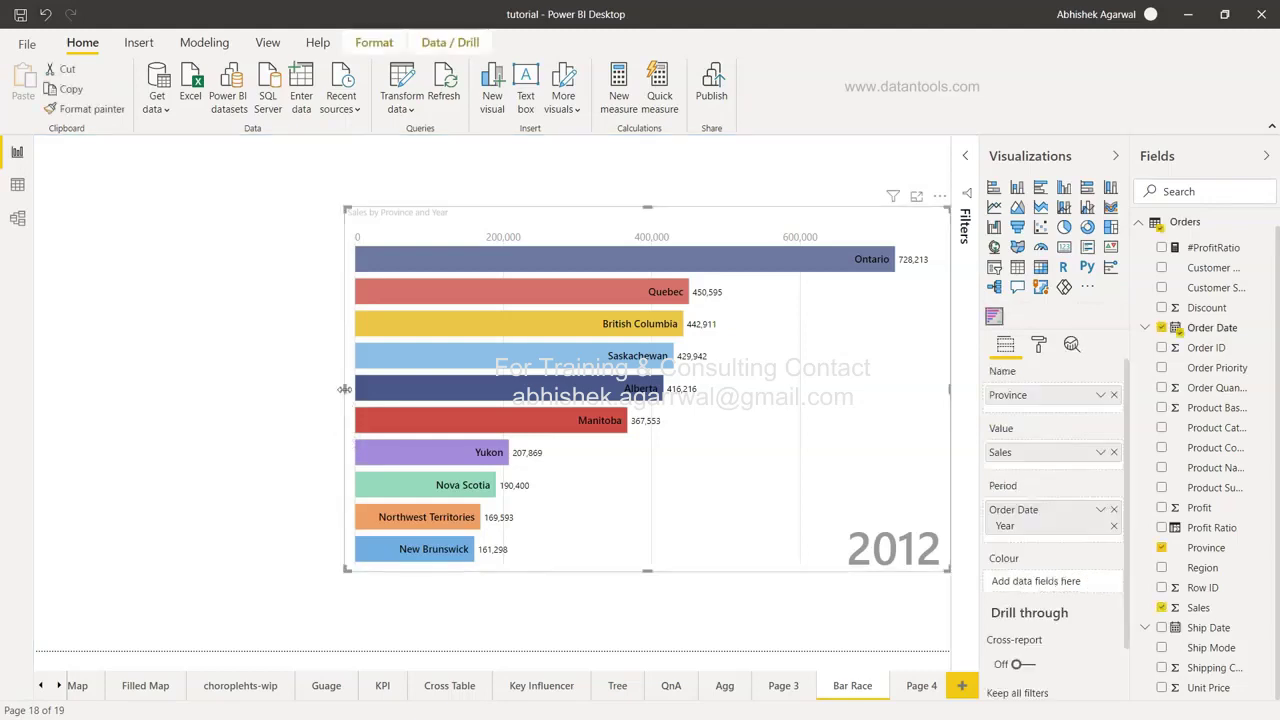
drag(344, 390, 323, 388)
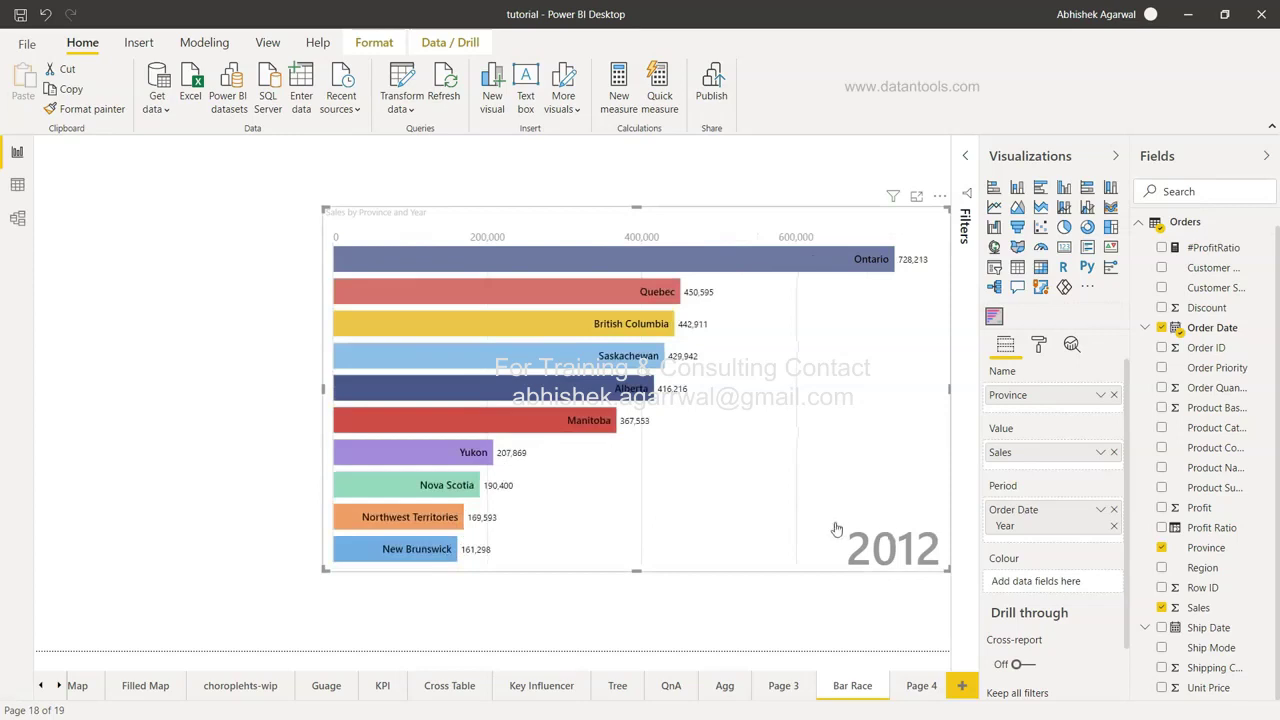
click(328, 391)
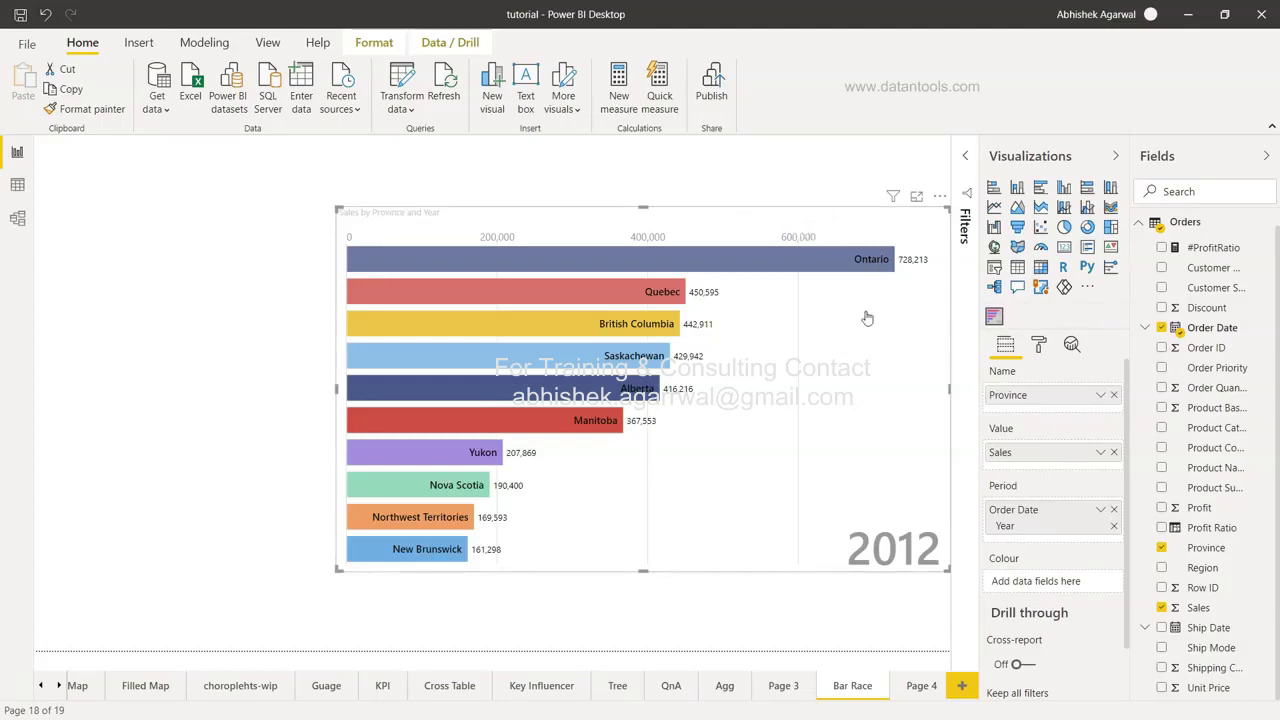
Remove the bar race chart and choose Get more visuals in the Visualizations pane
click(940, 197)
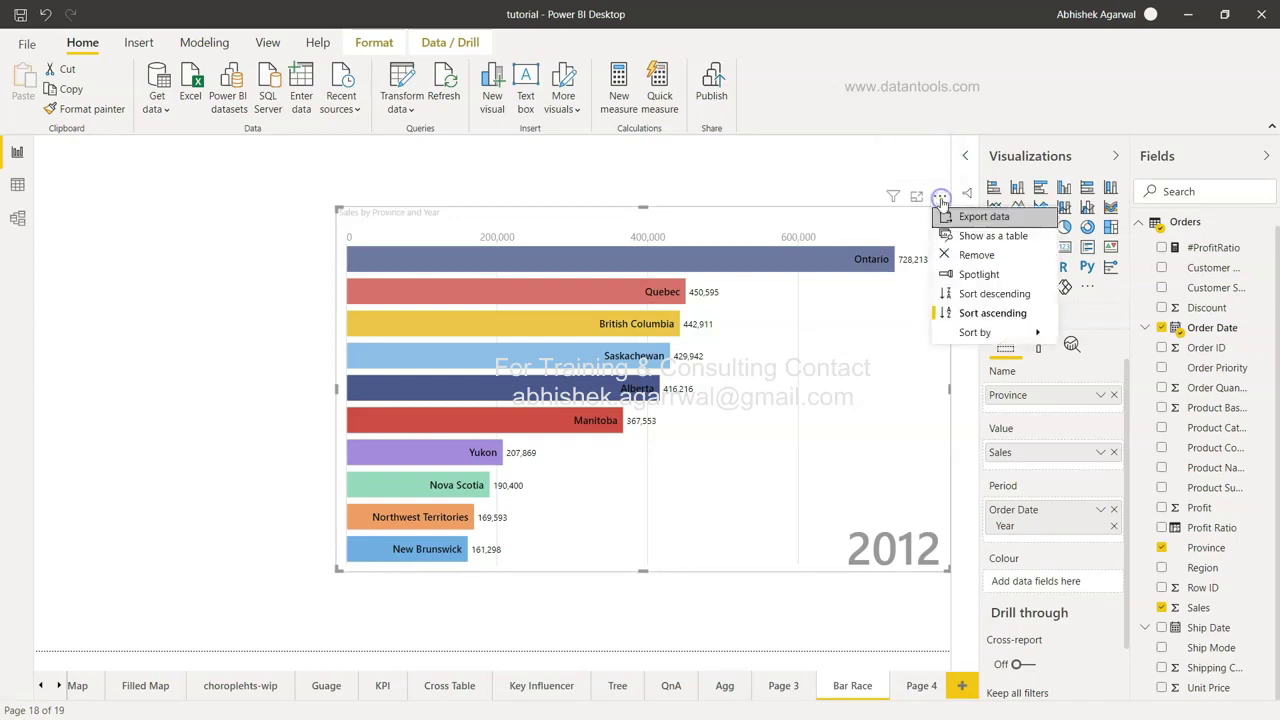
click(970, 257)
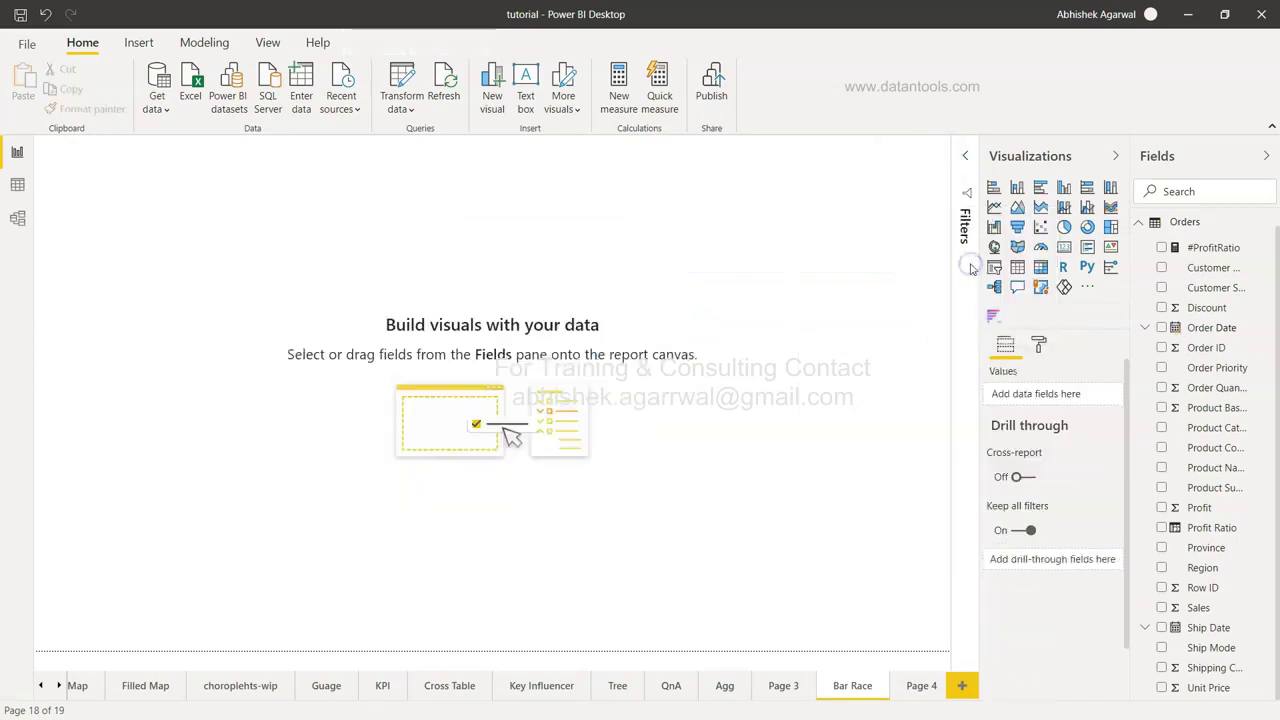
click(1088, 290)
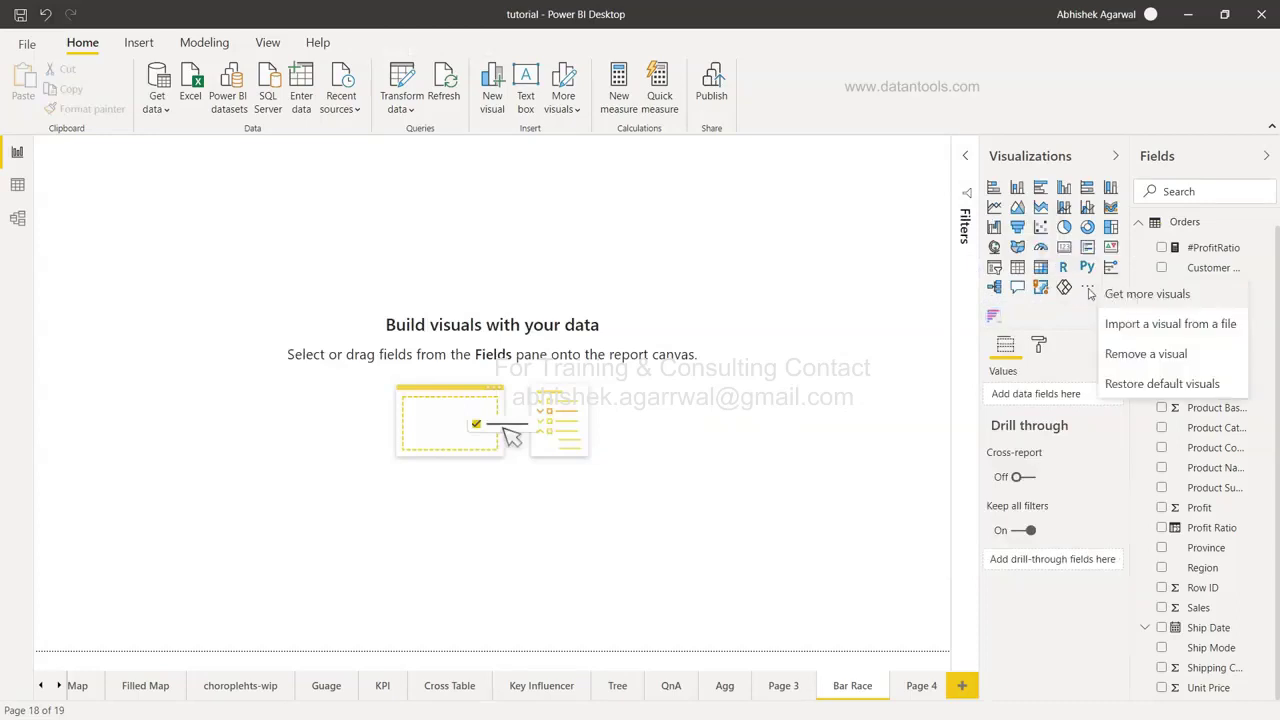
click(1125, 297)
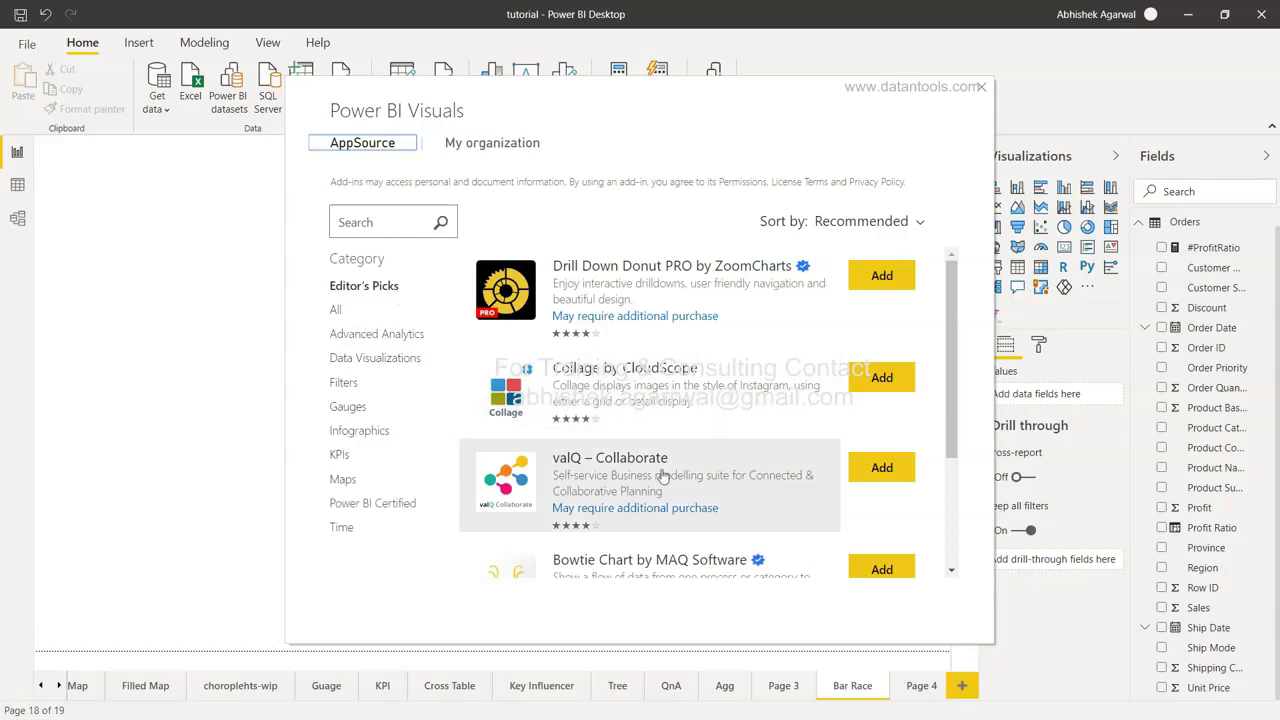
scroll(660, 470, down, 3)
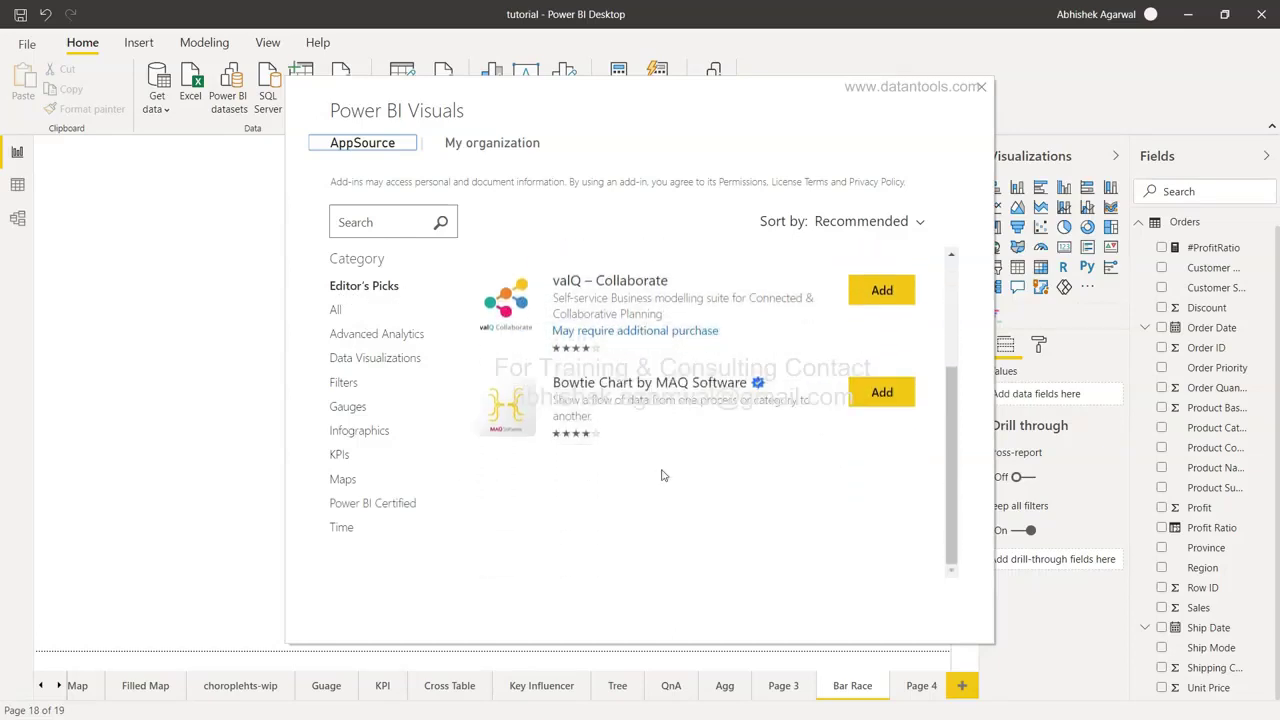
scroll(665, 472, up, 3)
click(337, 311)
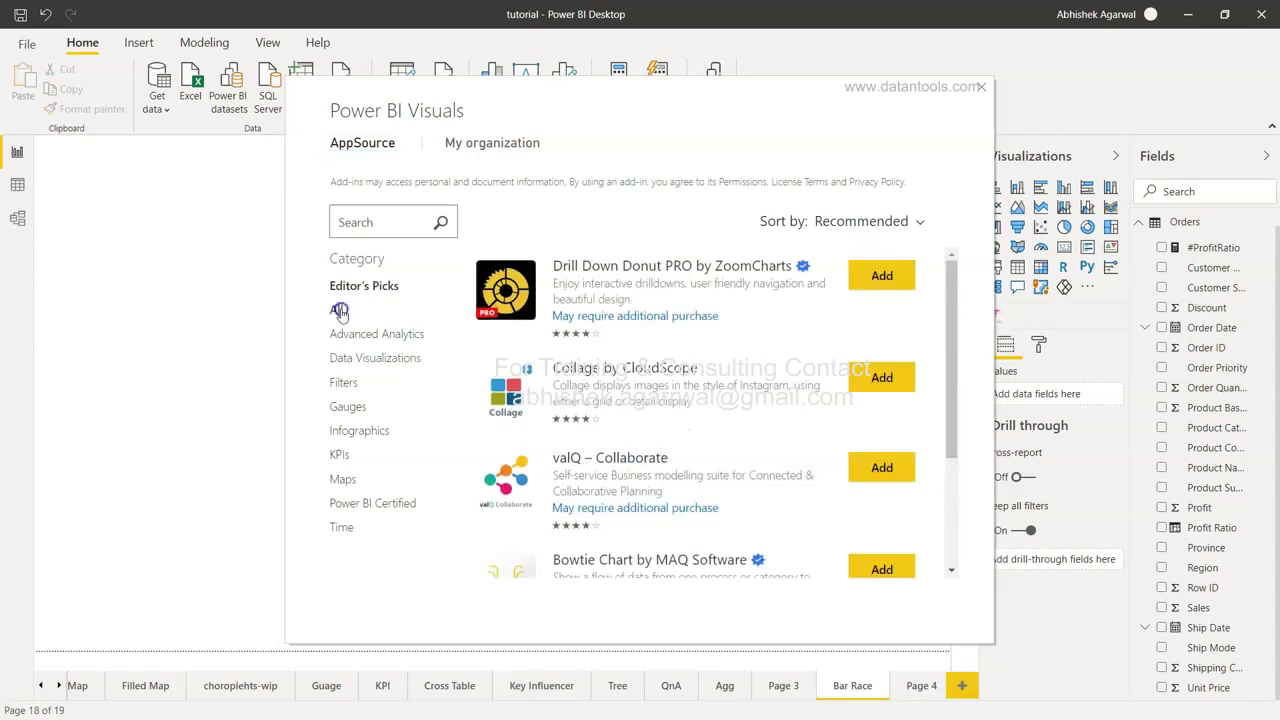
click(390, 336)
click(388, 362)
click(345, 382)
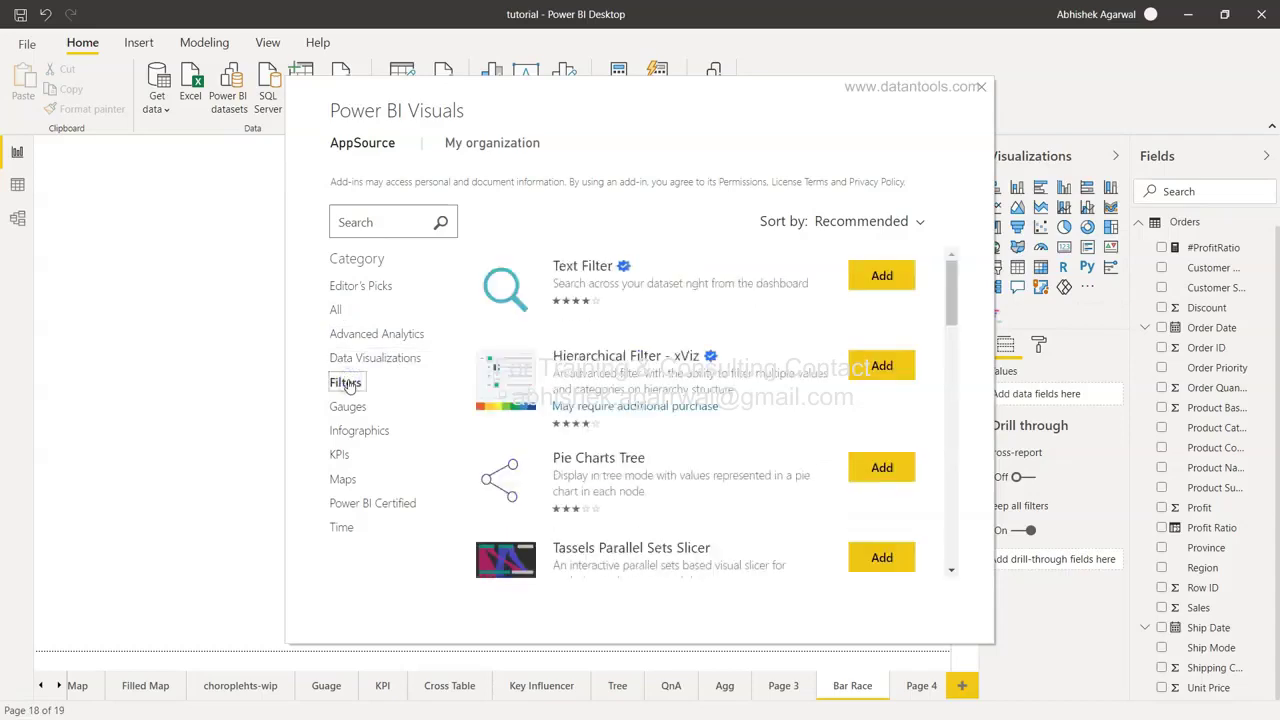
click(345, 530)
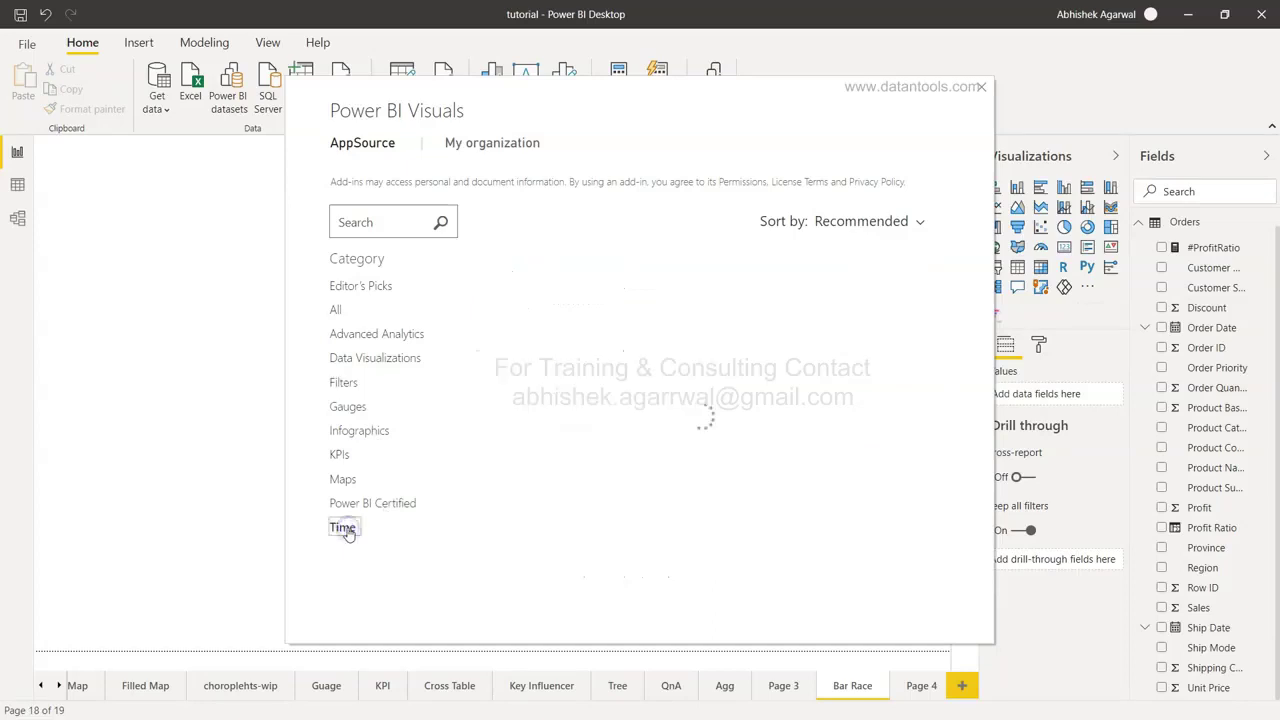
scroll(670, 497, down, 4)
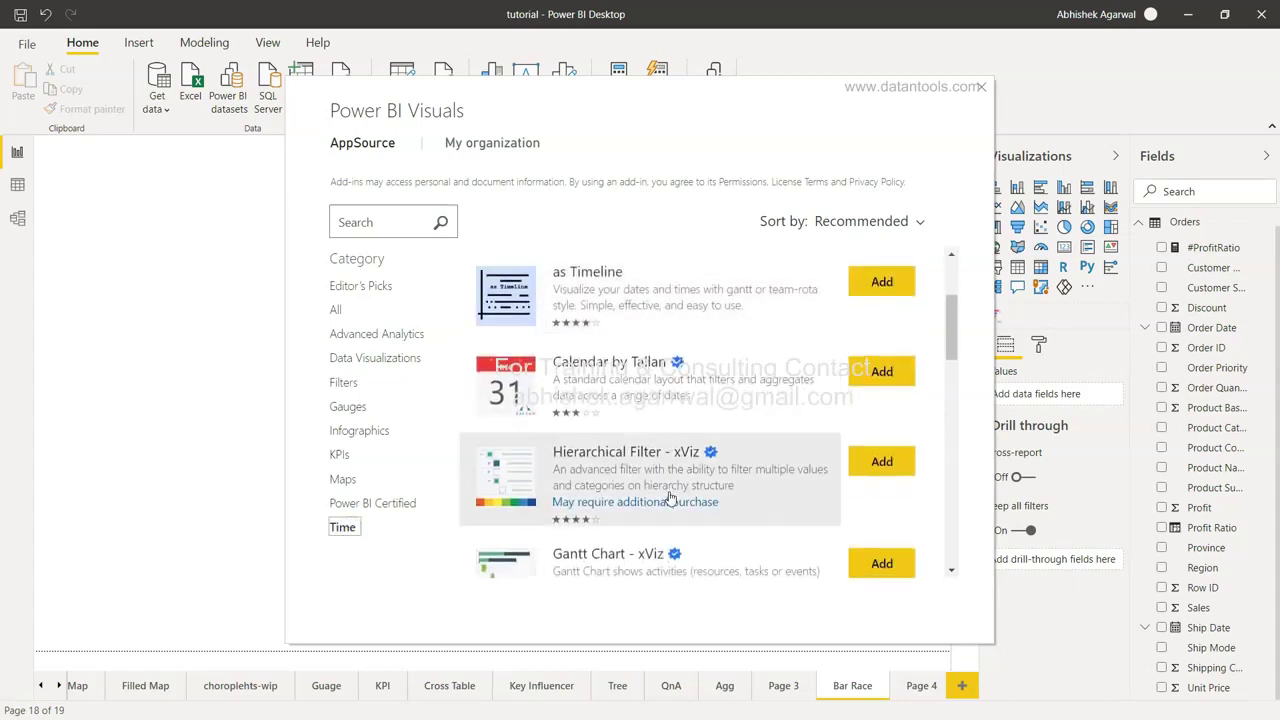
scroll(670, 497, down, 2)
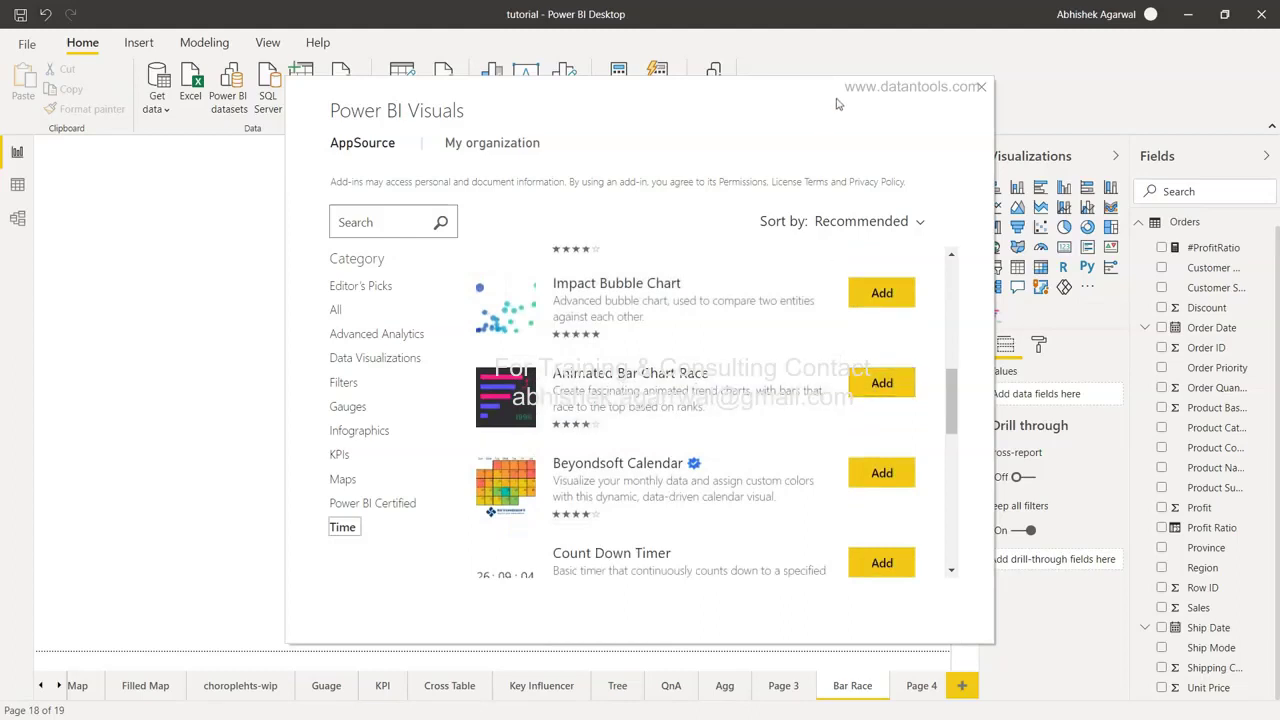
drag(838, 104, 686, 101)
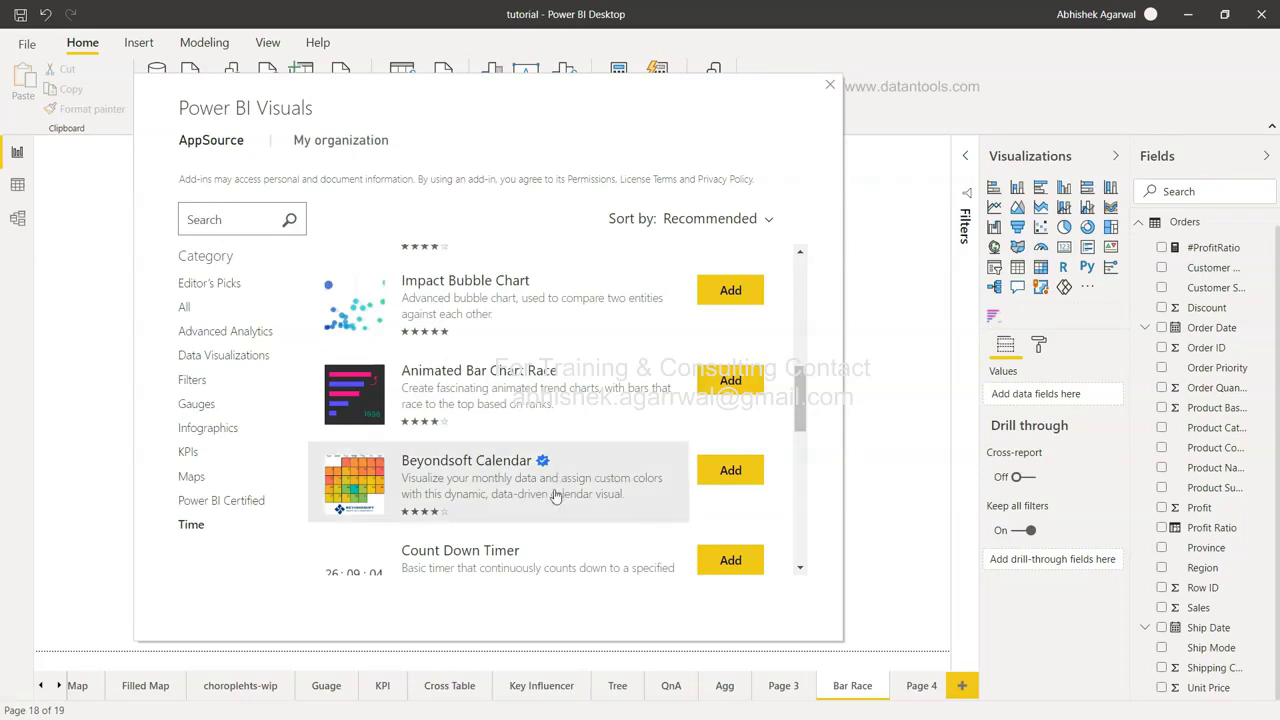
mouse_move(544, 467)
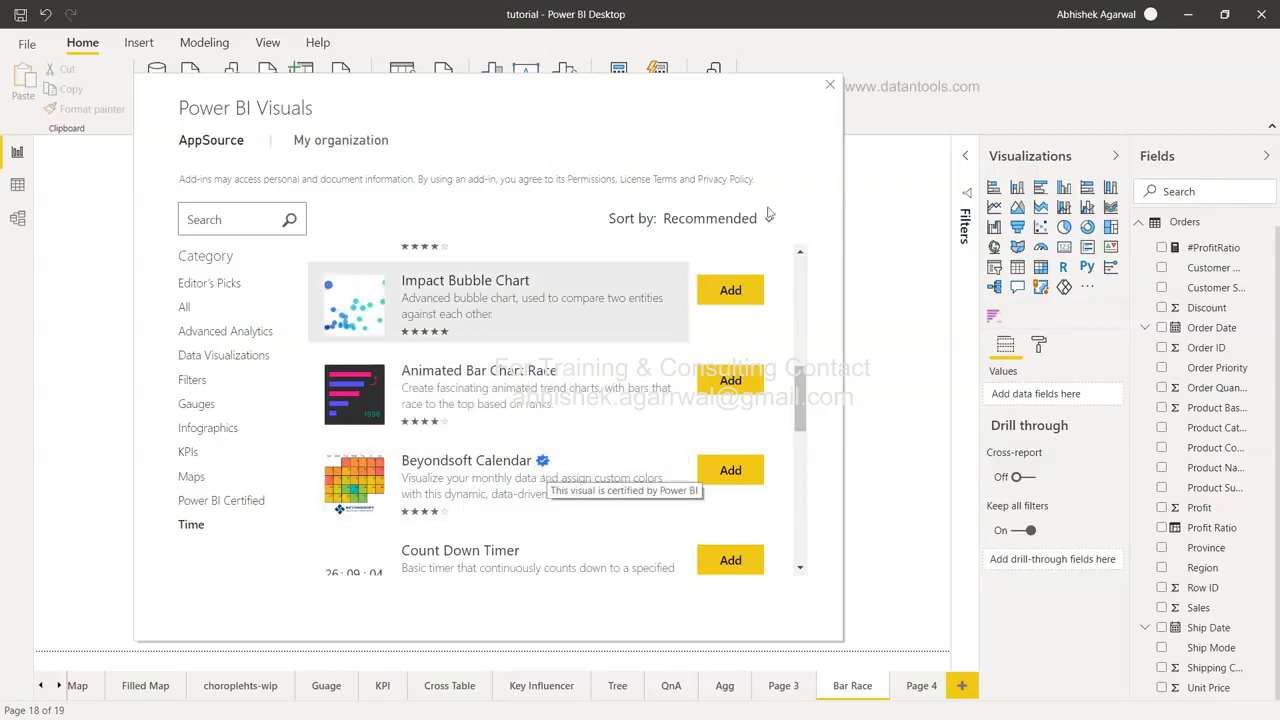
Add a large Animated Bar Chart Race visual in the page centre with Province as Name
click(830, 87)
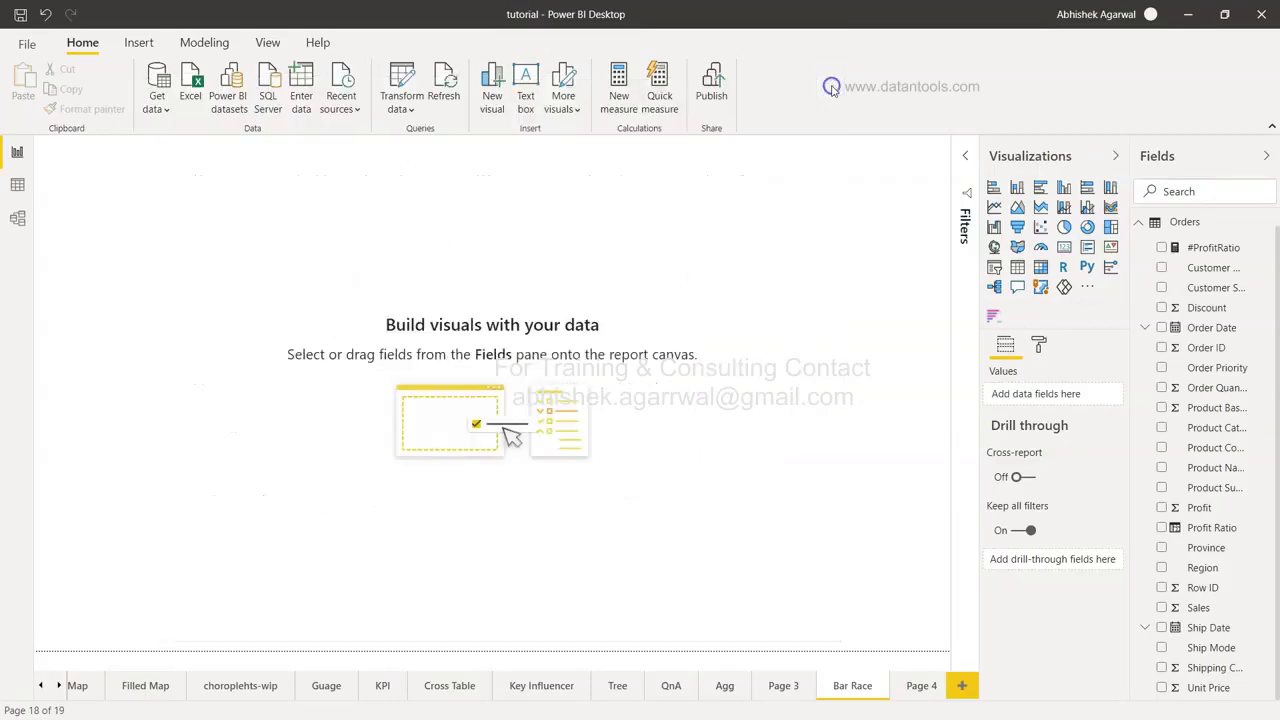
click(993, 316)
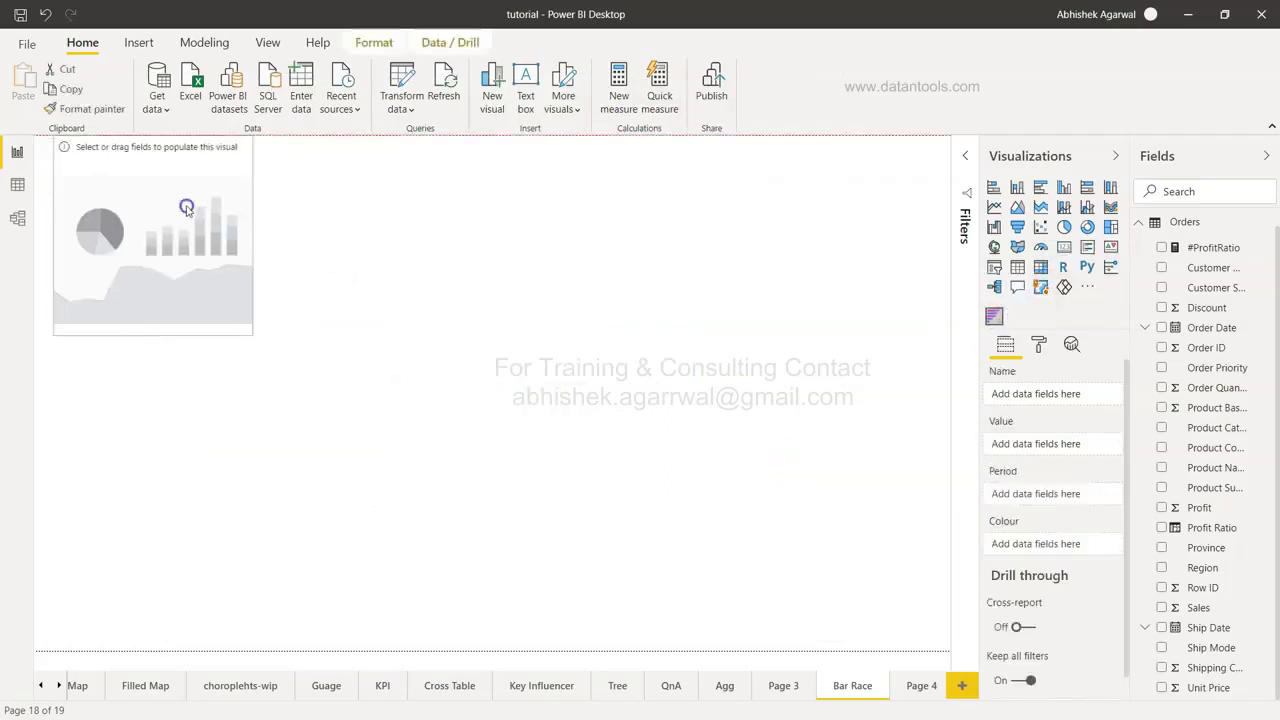
drag(177, 208, 560, 307)
drag(628, 434, 903, 595)
drag(431, 595, 284, 613)
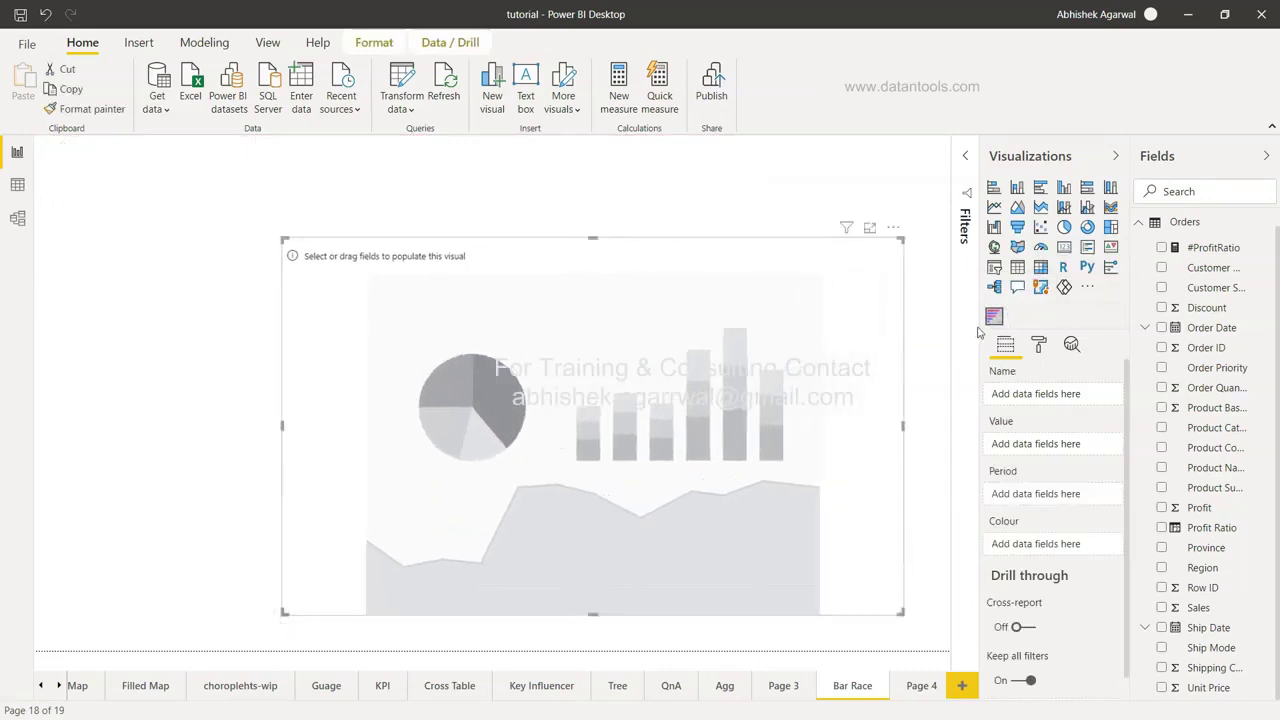
click(810, 425)
drag(1220, 548, 1066, 400)
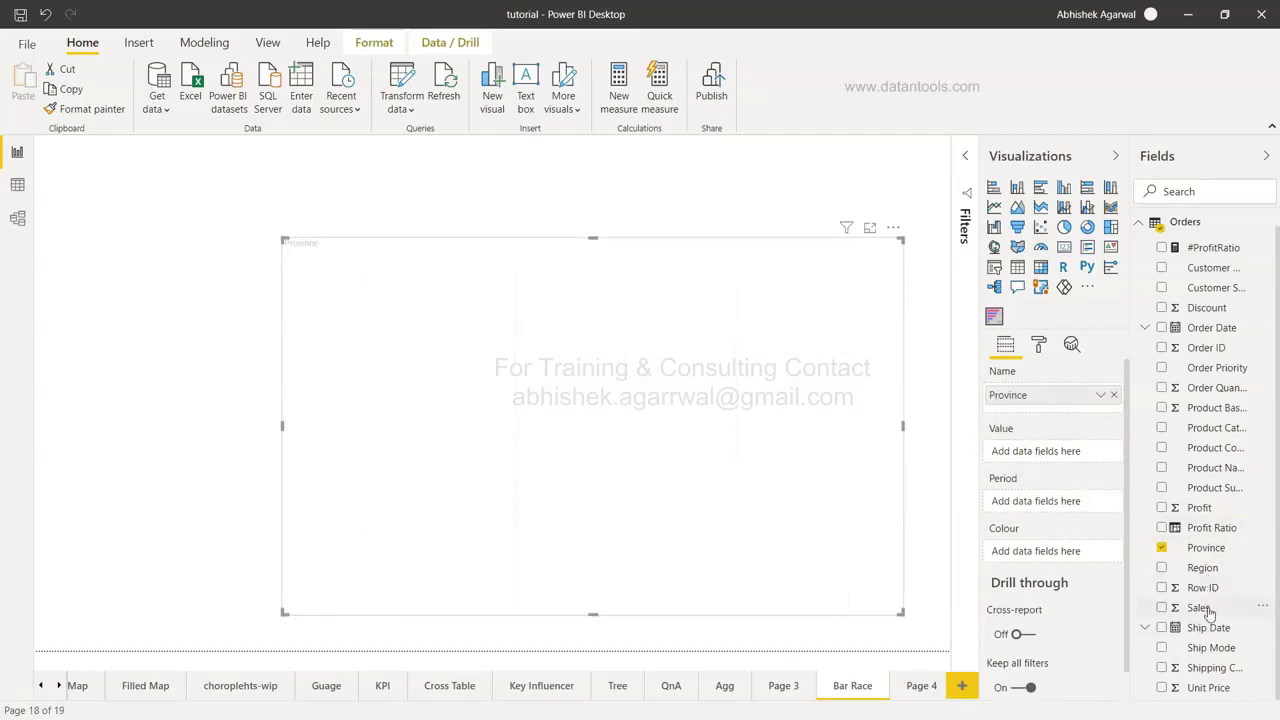
Set Profit as Value and Order Date Year only as Period, then widen slightly left
drag(1199, 508, 1033, 448)
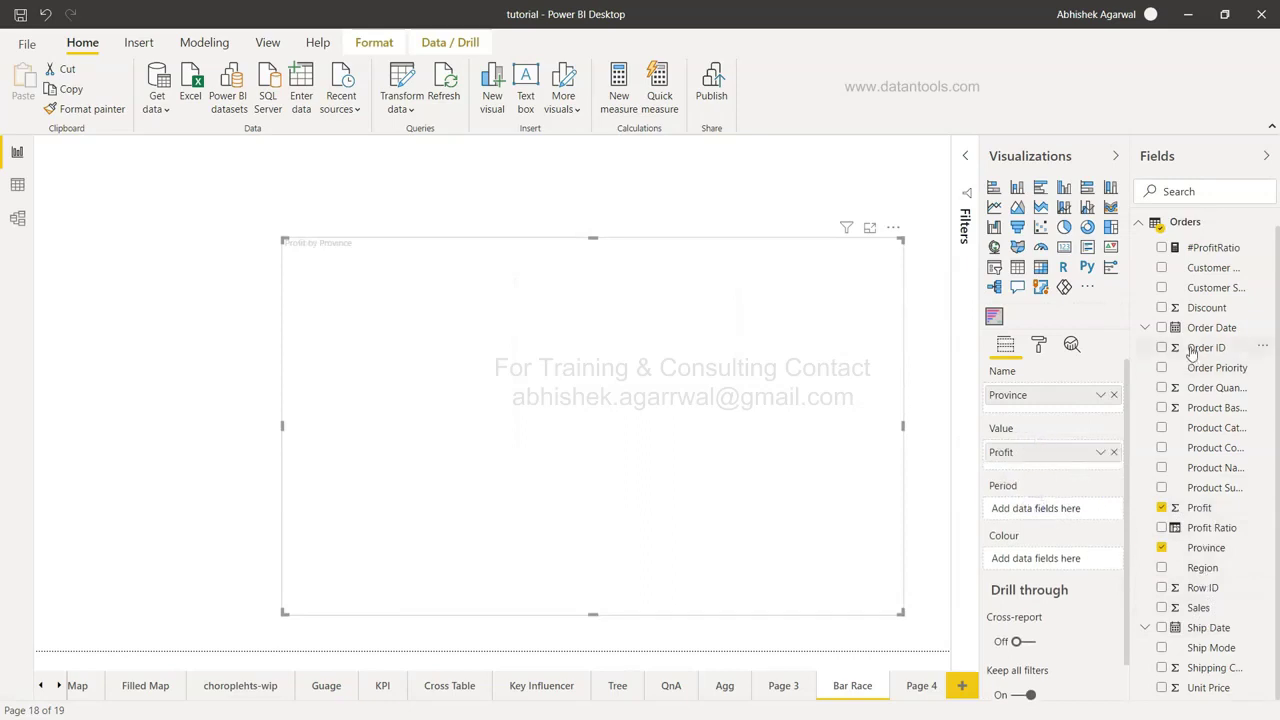
drag(1205, 332, 1063, 512)
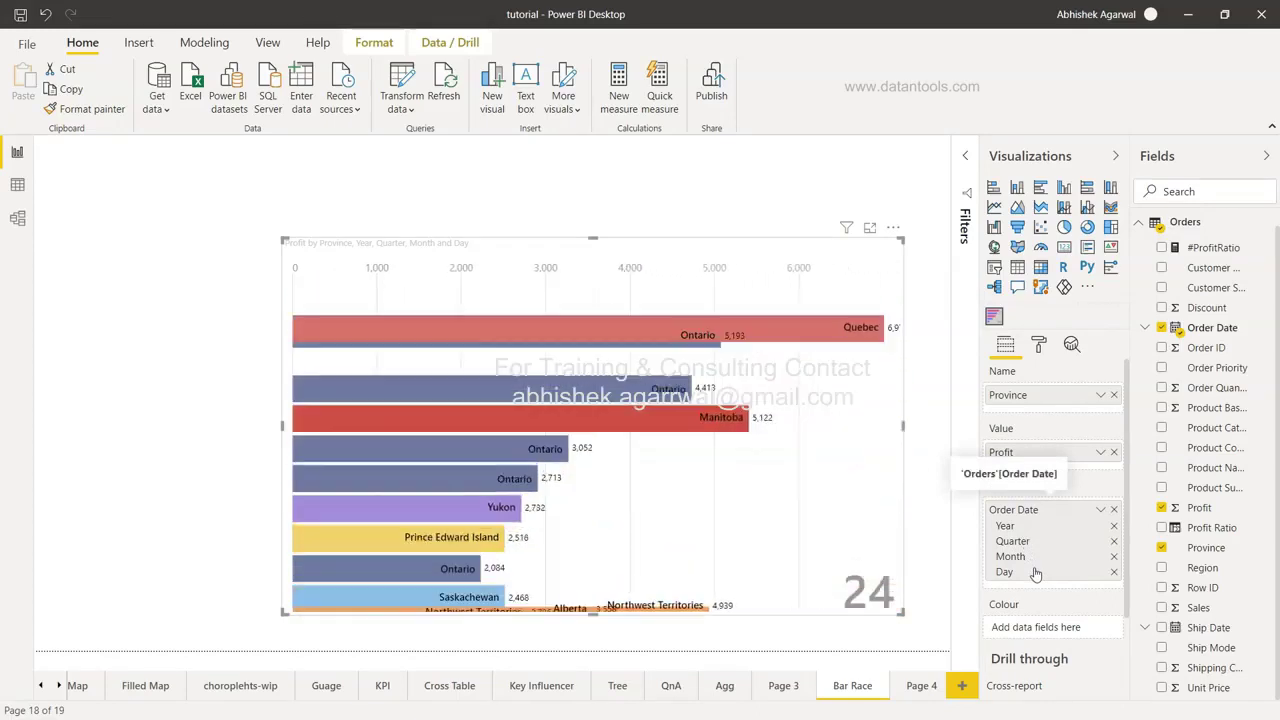
click(1114, 572)
click(1114, 556)
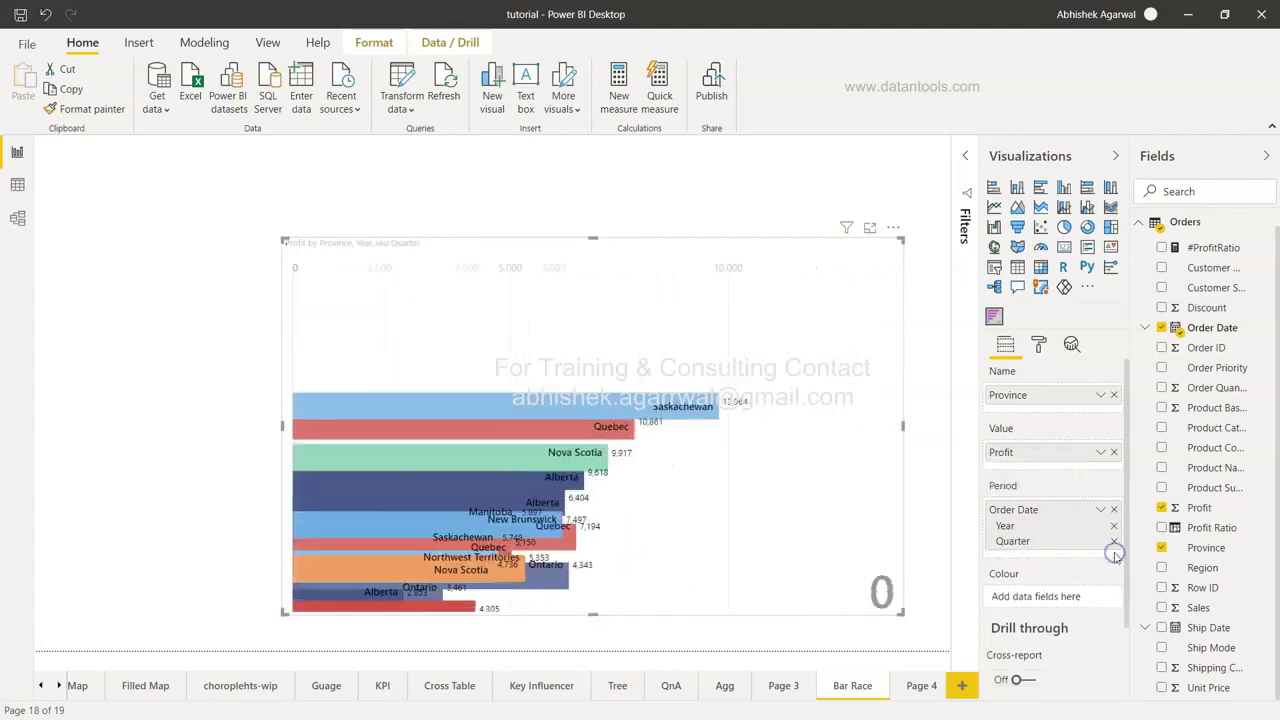
click(1114, 541)
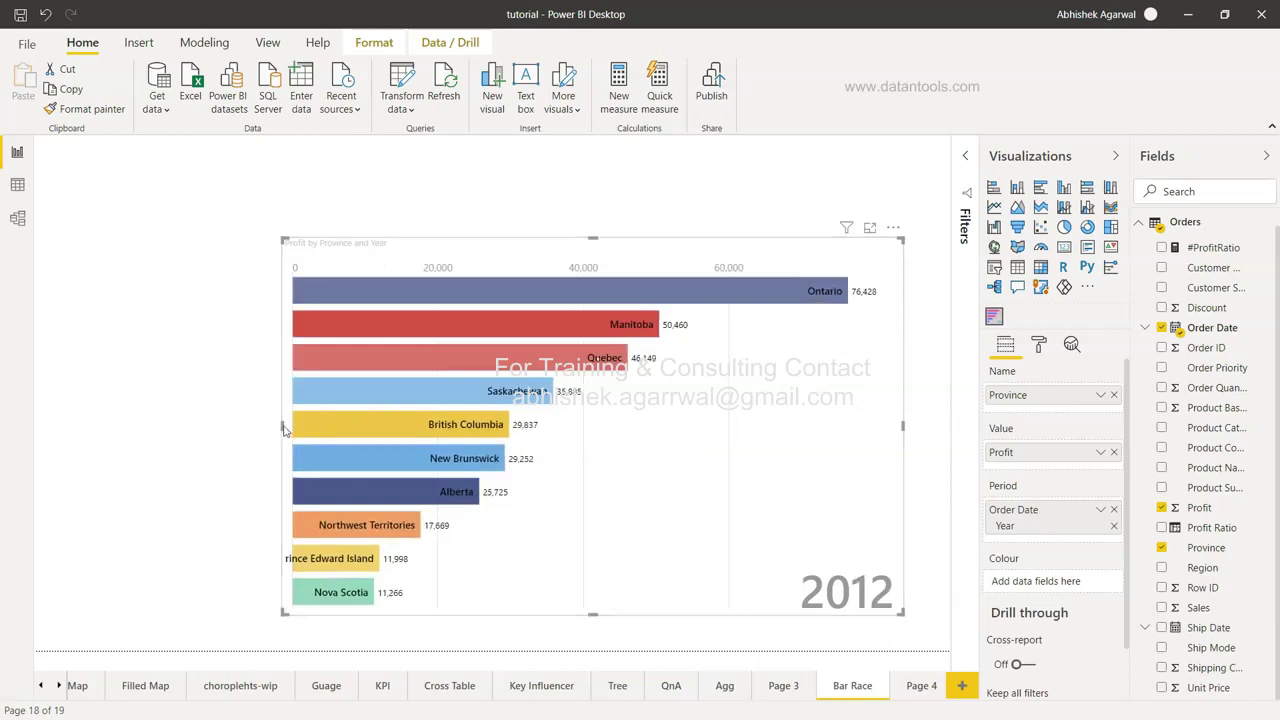
drag(281, 425, 265, 425)
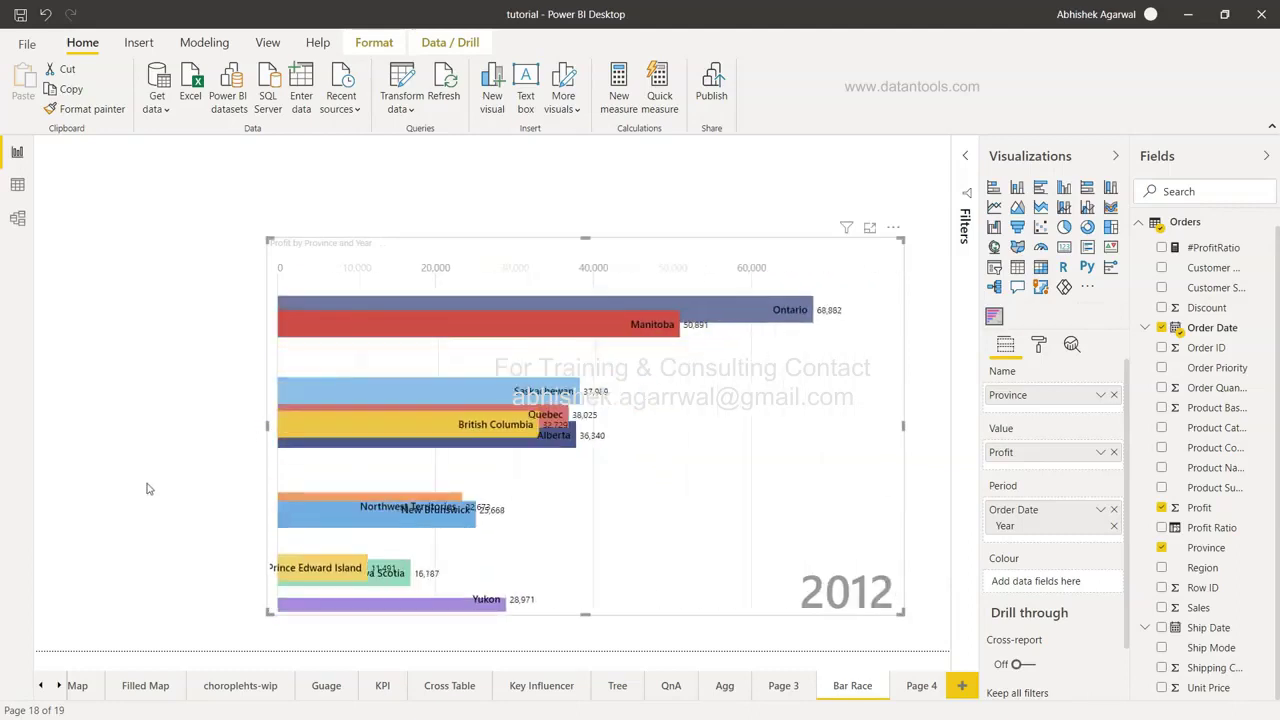
Edit the duration in the Format pane's Visualization Settings and widen the chart further left
click(1040, 346)
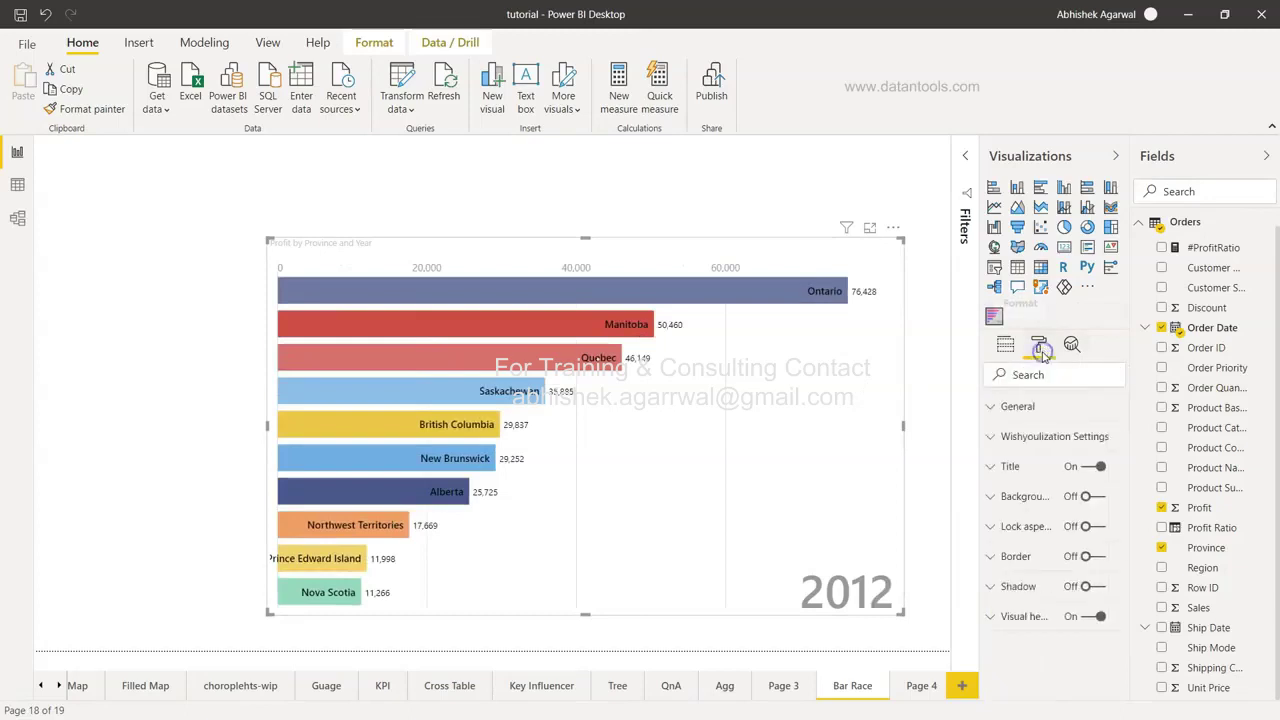
click(1055, 437)
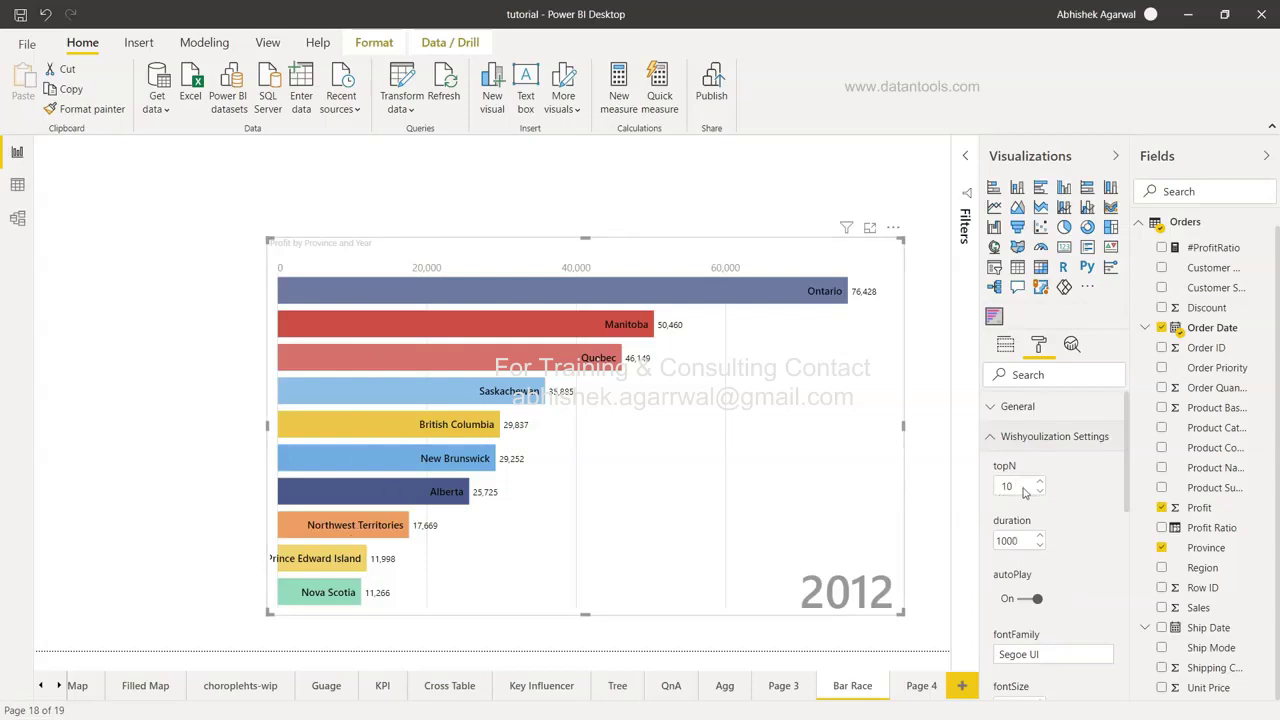
scroll(1024, 492, down, 1)
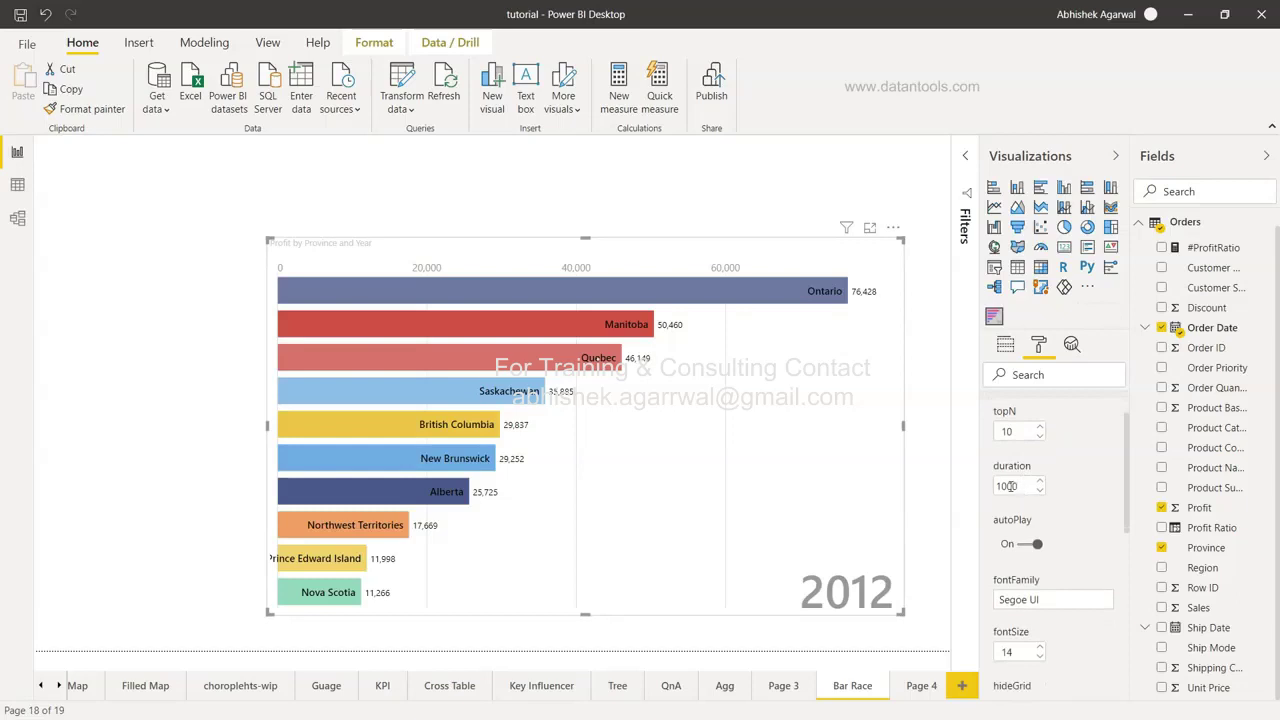
double_click(1019, 485)
text(5000)
key(Tab)
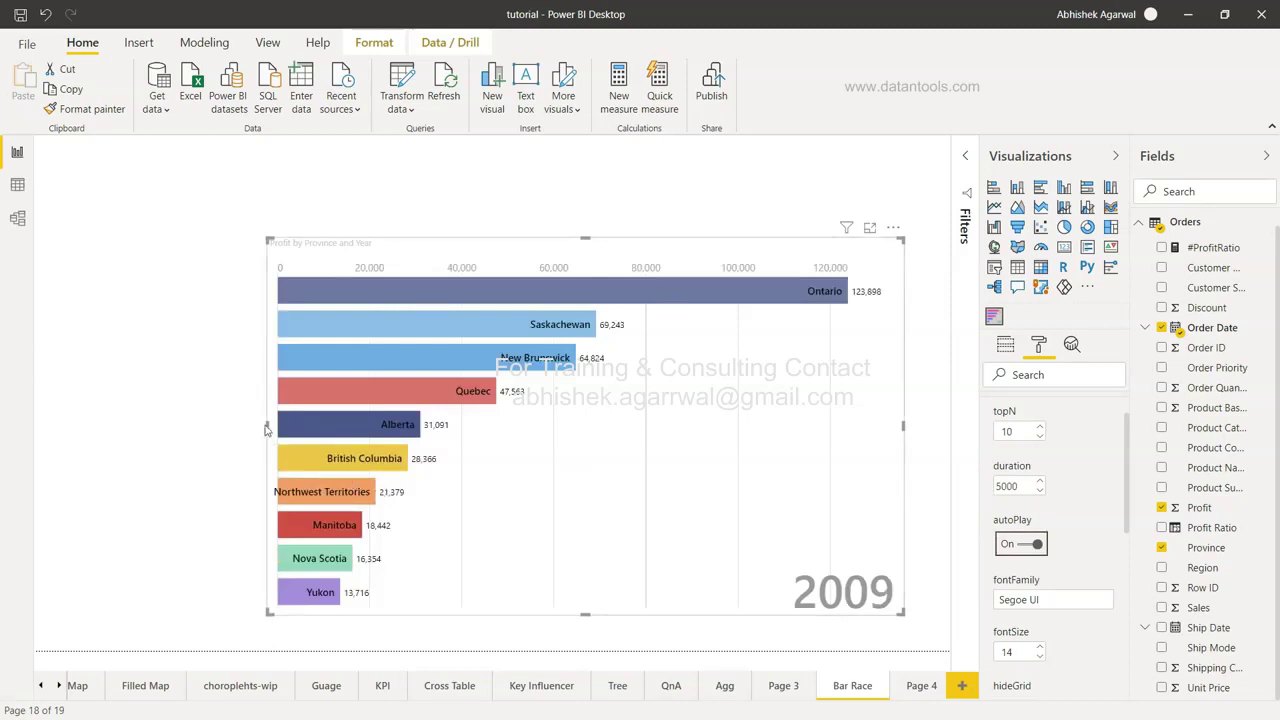
drag(268, 426, 191, 430)
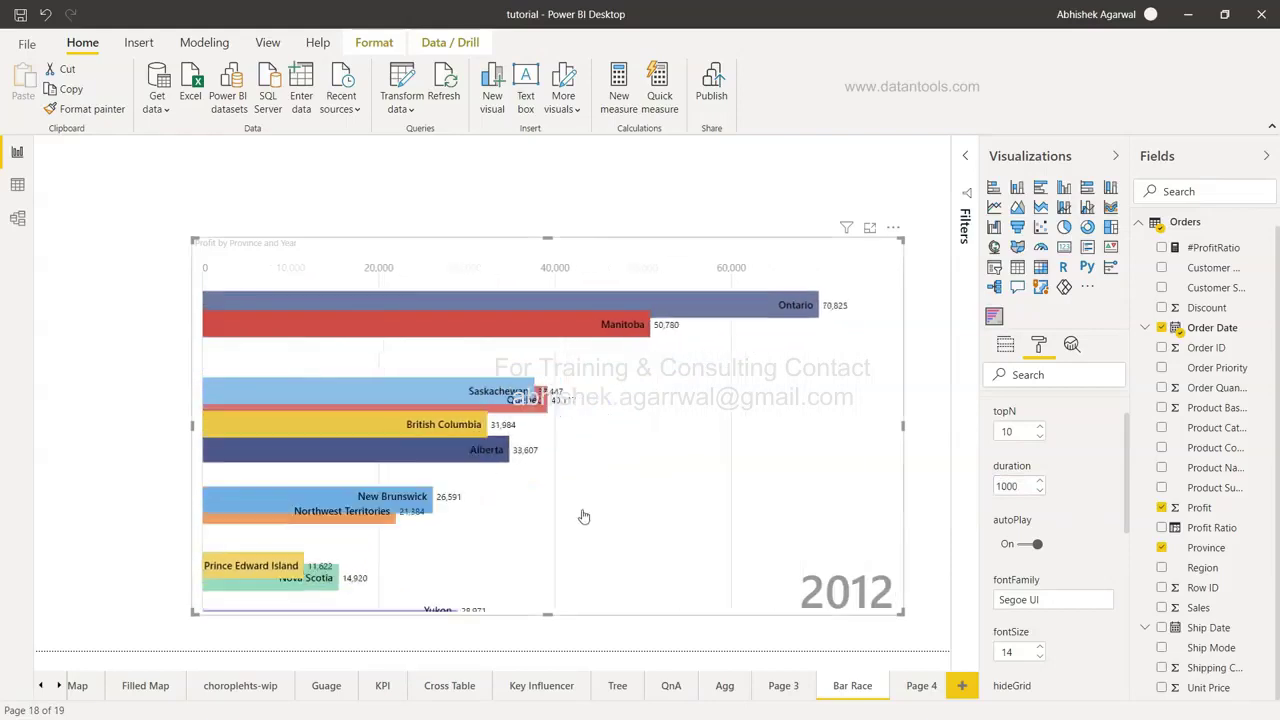
Make the duration read 5000 and scroll through the remaining format settings
click(997, 486)
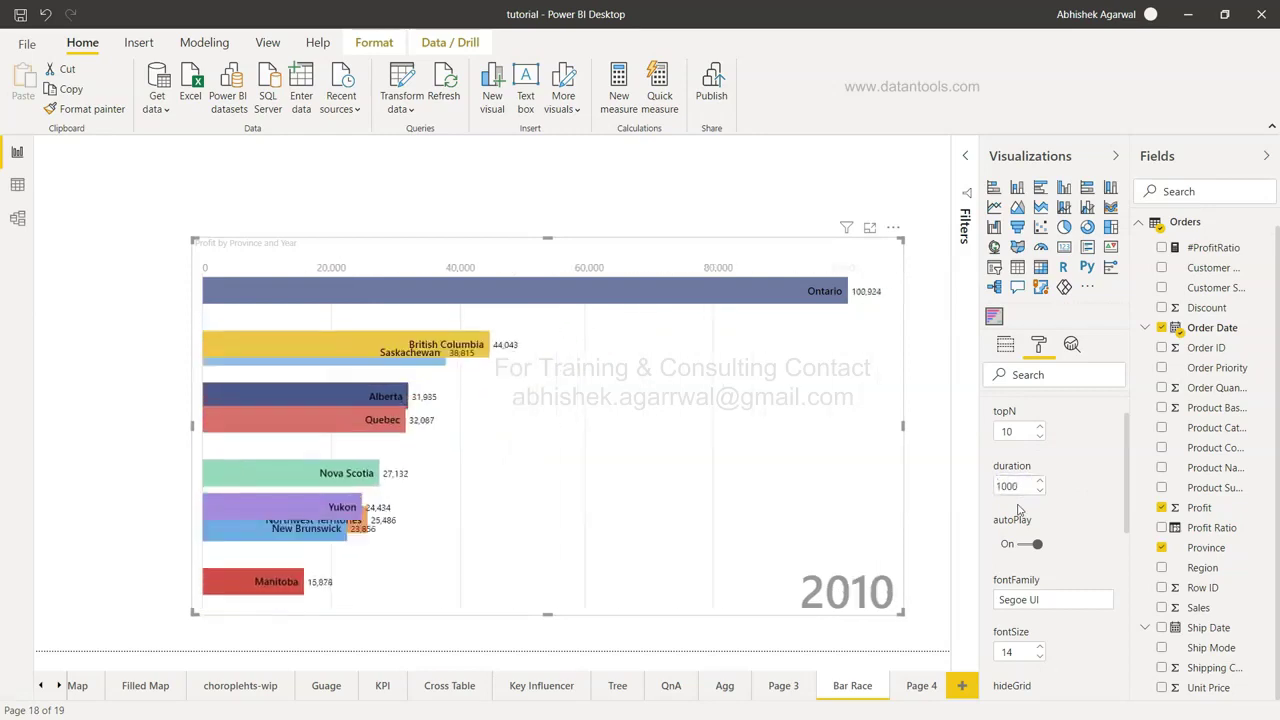
text(5)
key(Delete)
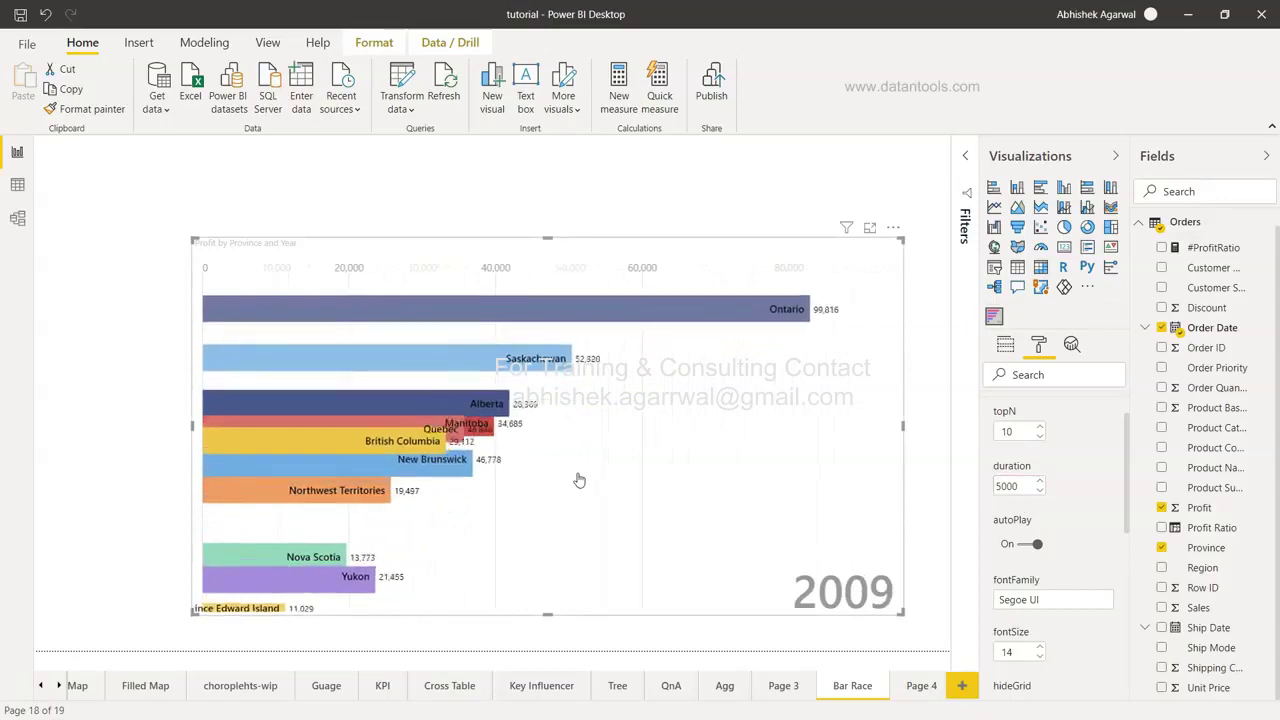
scroll(1050, 470, down, 3)
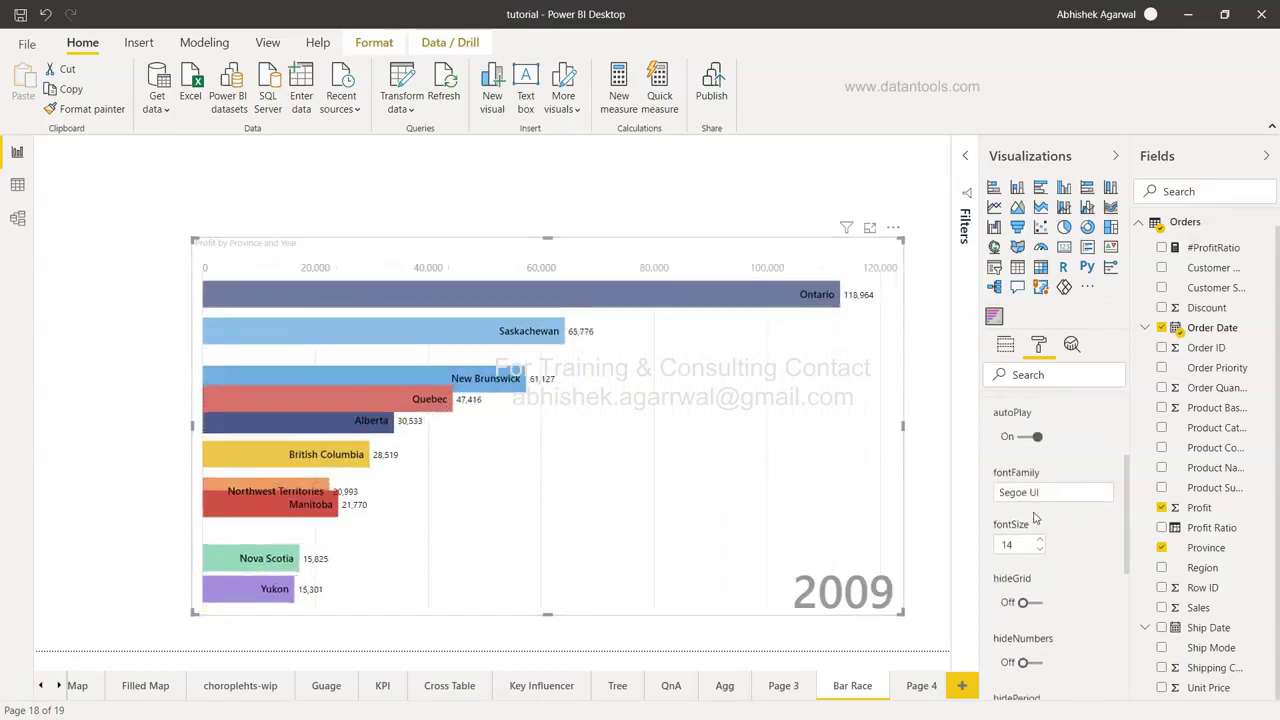
scroll(1045, 478, down, 3)
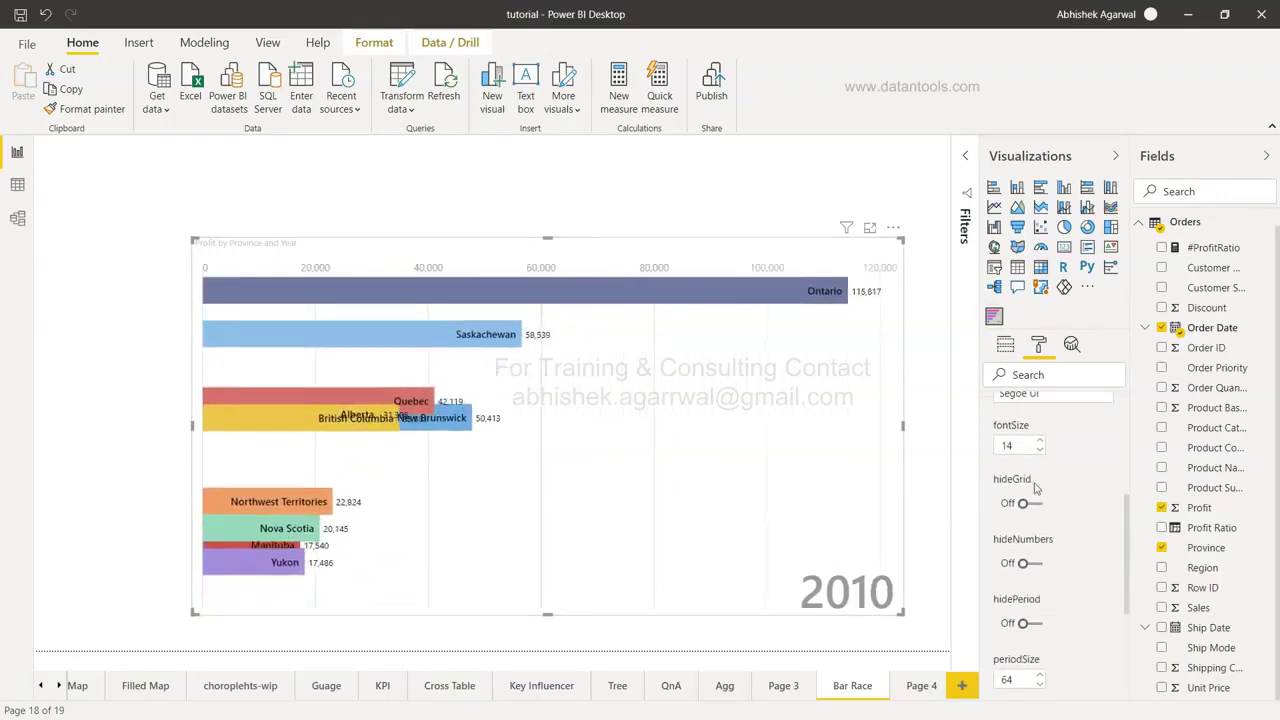
scroll(1037, 490, down, 2)
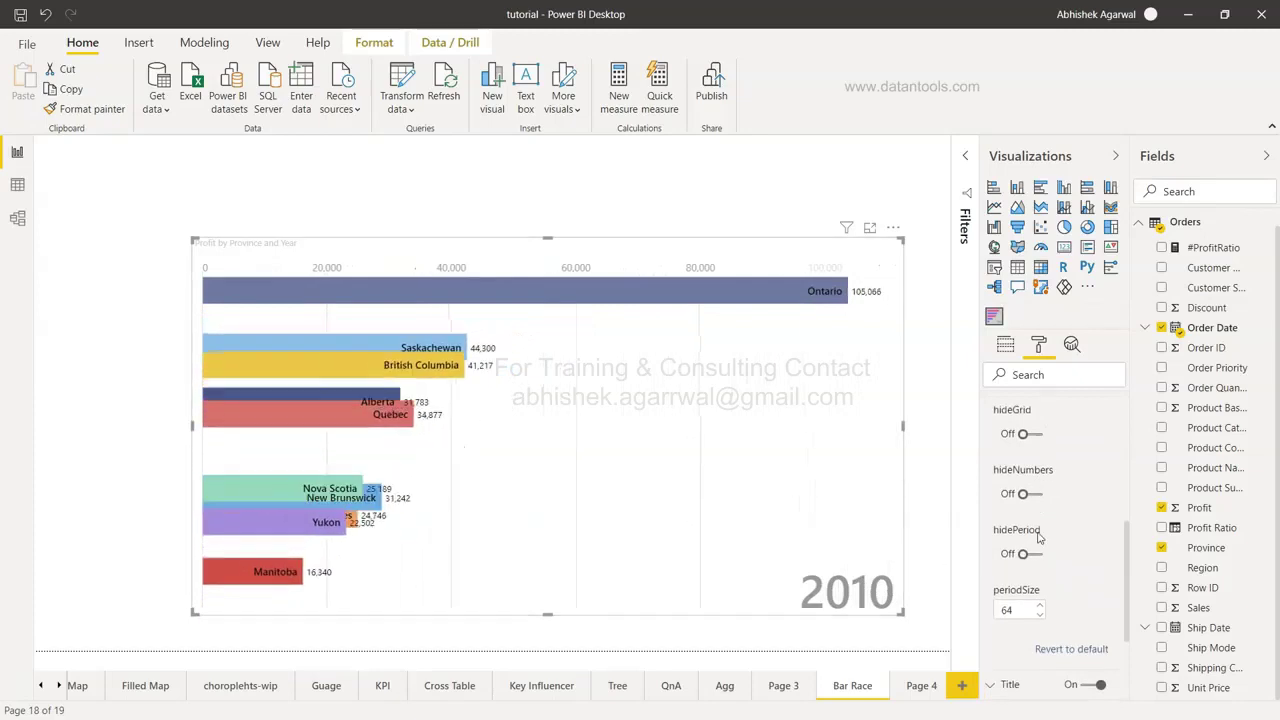
scroll(1038, 555, down, 2)
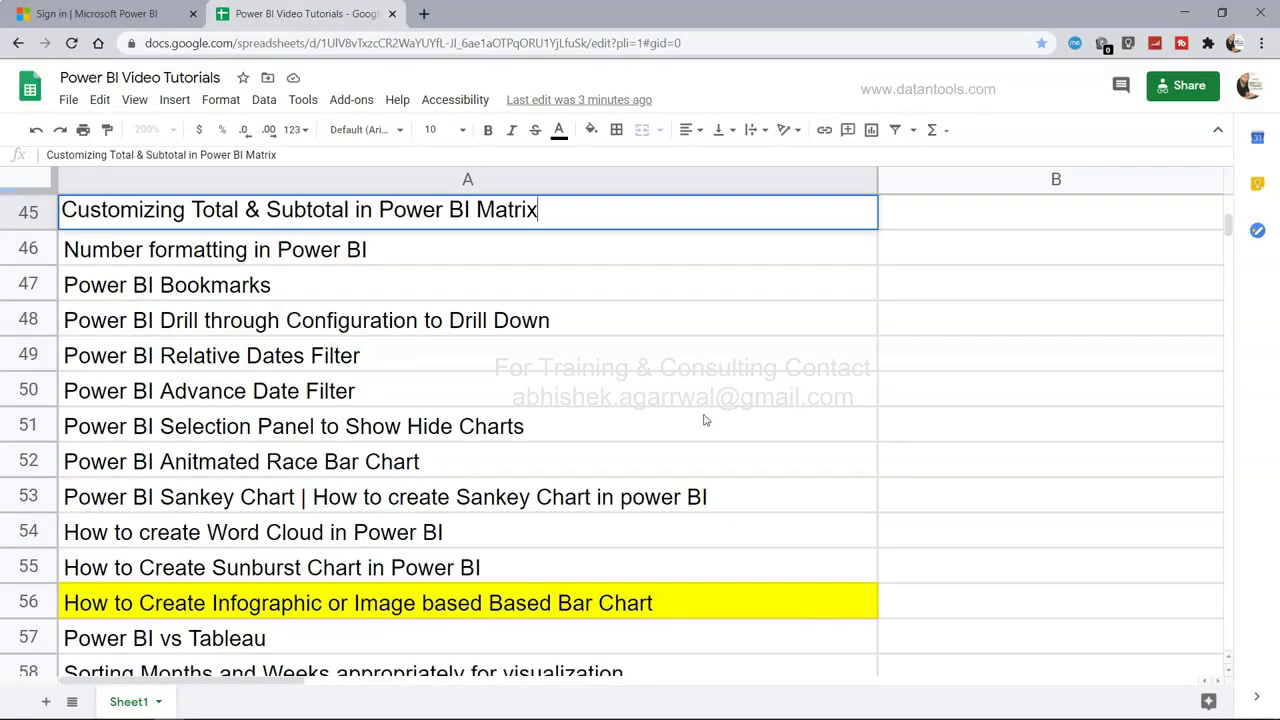
Select the row-56 Infographic tutorial title, scroll through the list, then return to Power BI
click(372, 607)
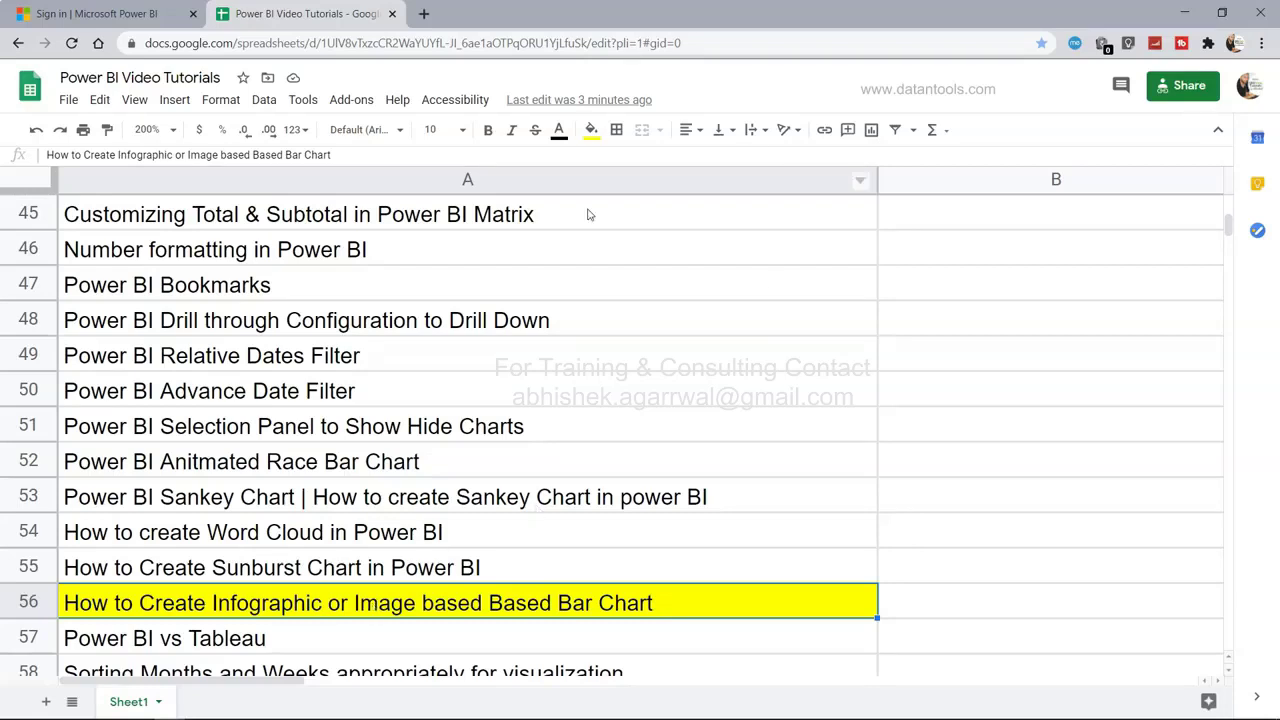
scroll(704, 354, up, 3)
scroll(704, 354, up, 5)
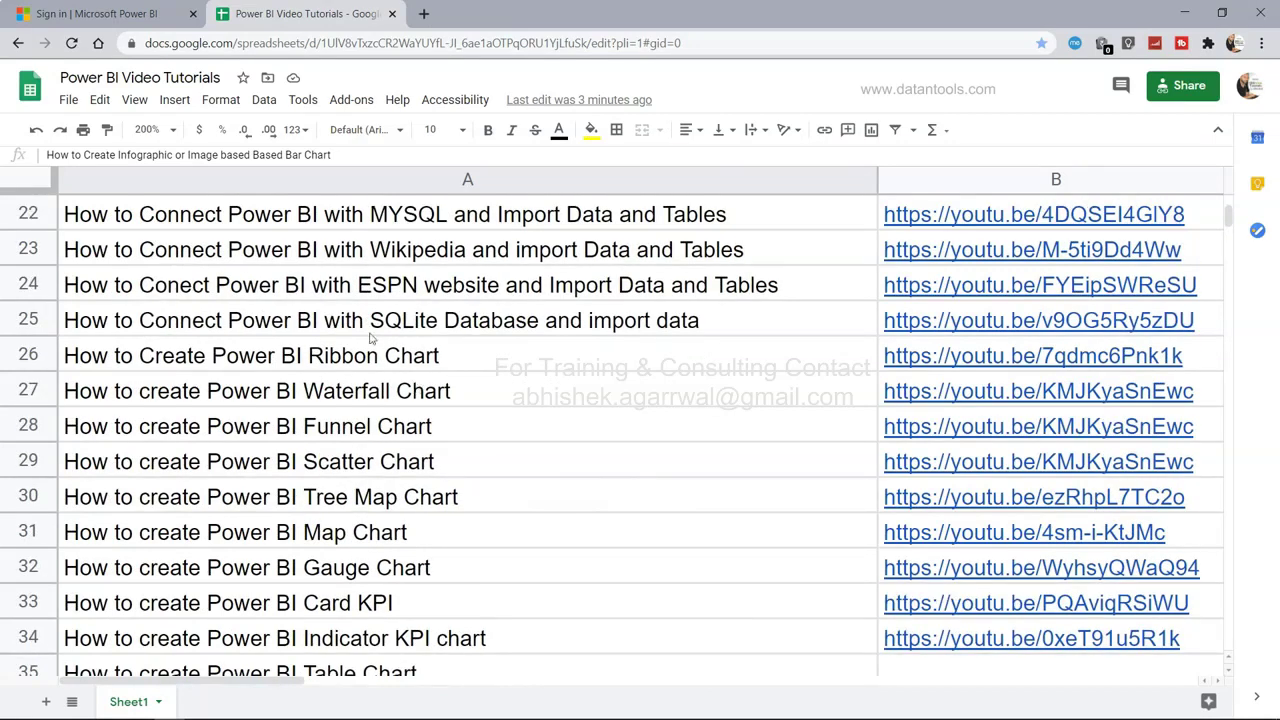
scroll(397, 367, up, 3)
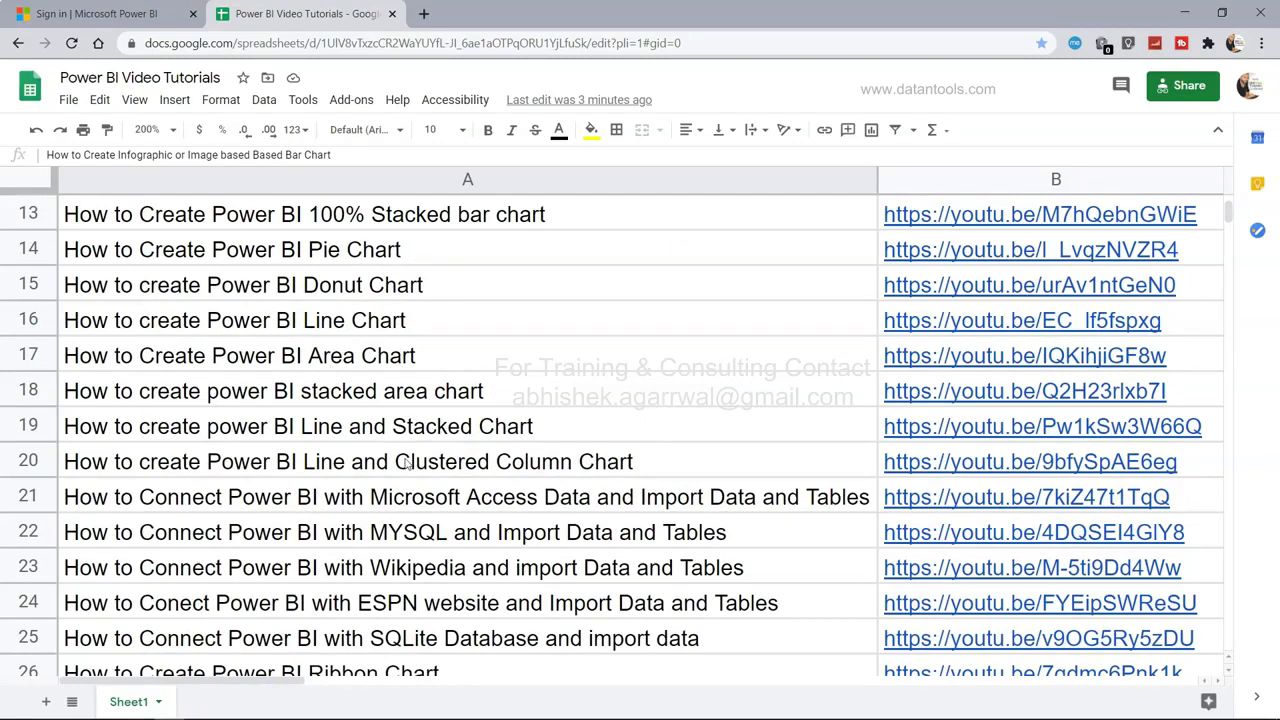
mouse_move(962, 393)
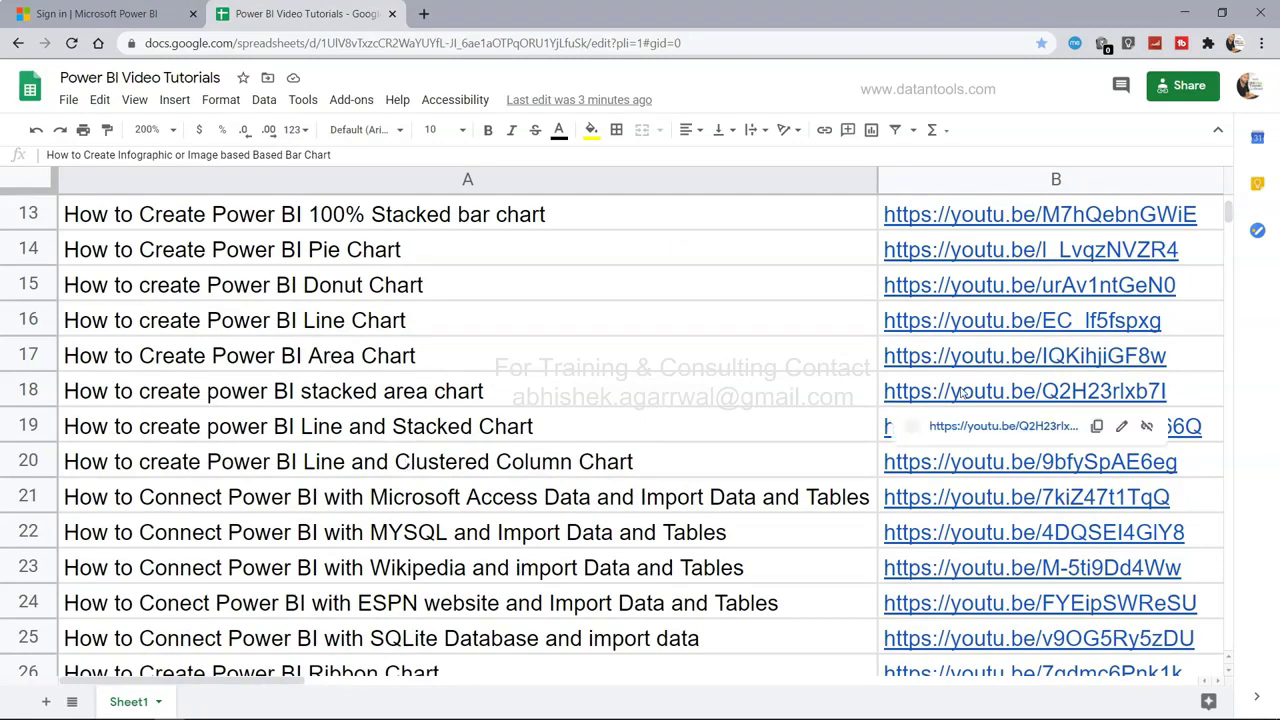
scroll(655, 476, down, 13)
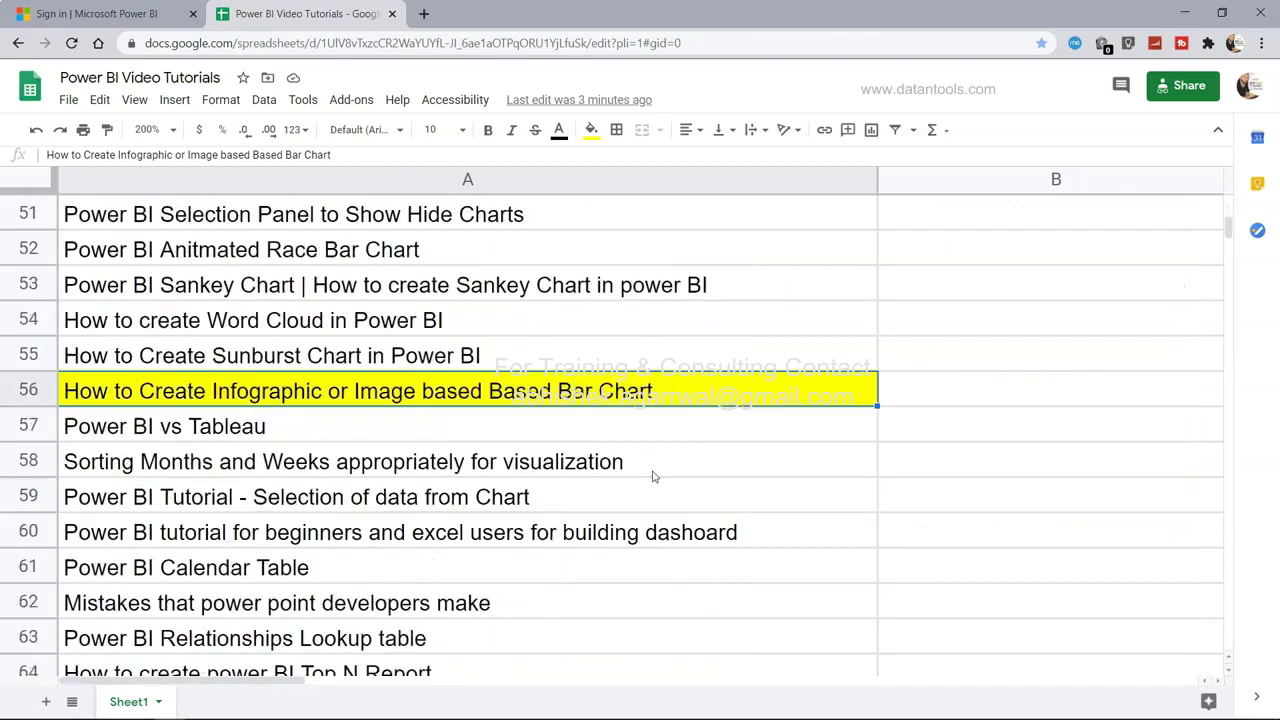
scroll(652, 476, down, 1)
scroll(273, 365, up, 2)
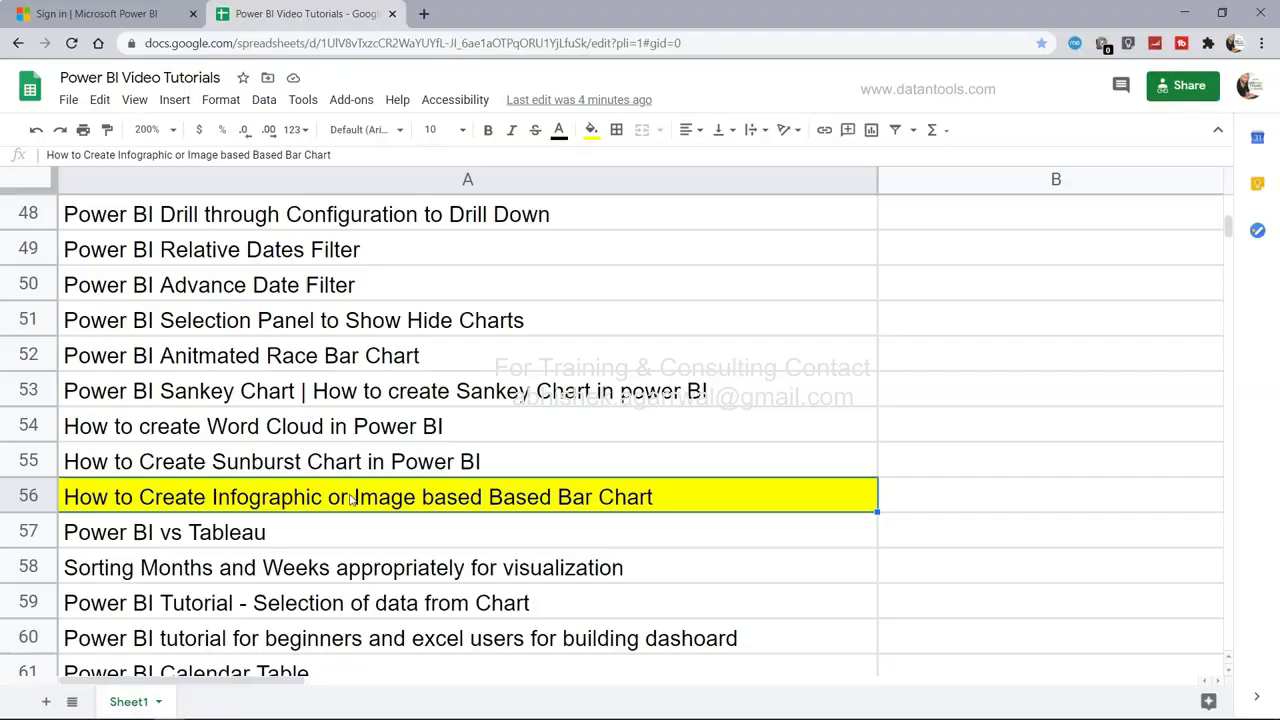
key(alt+Tab)
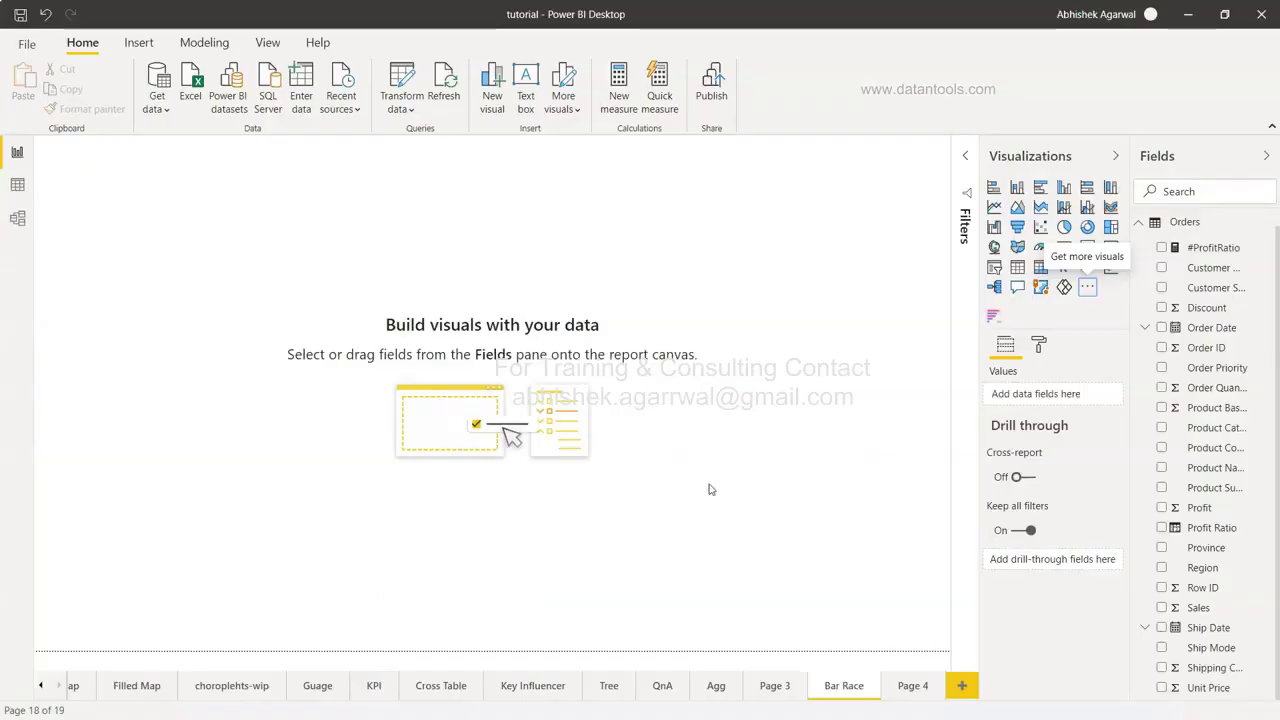
Choose Get more visuals from the Visualizations pane's '...' menu
click(1089, 289)
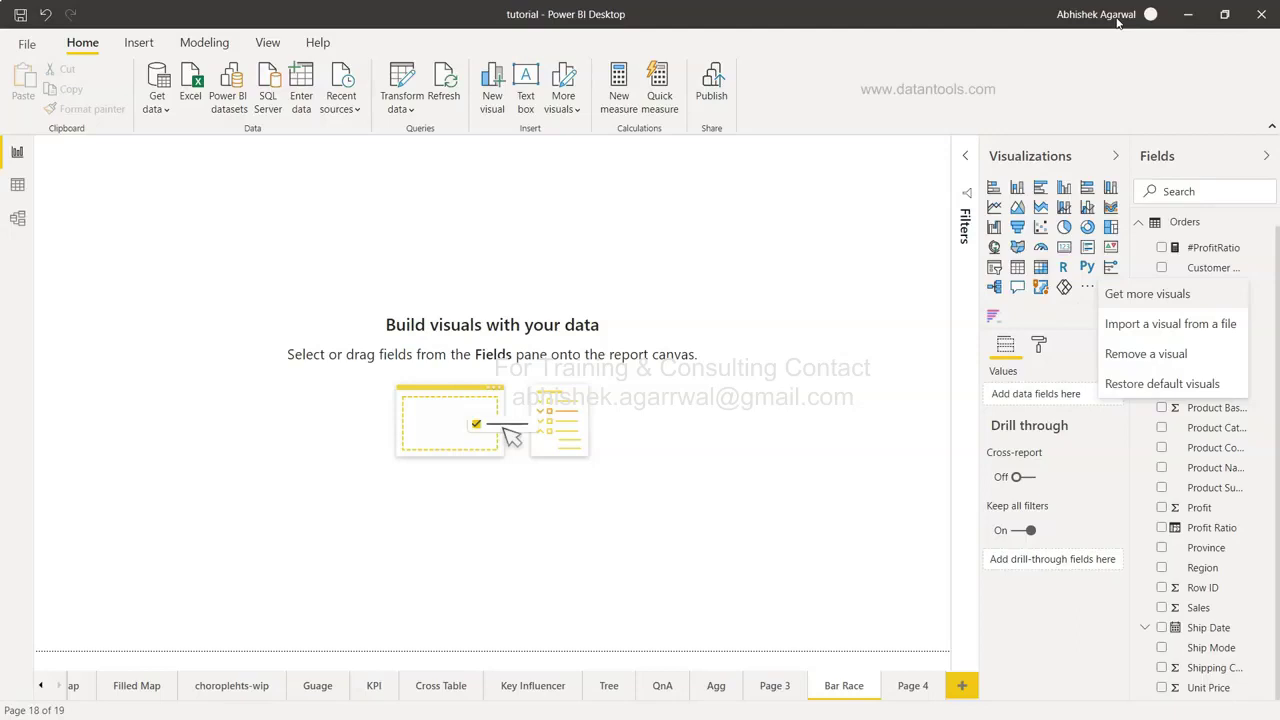
click(1124, 296)
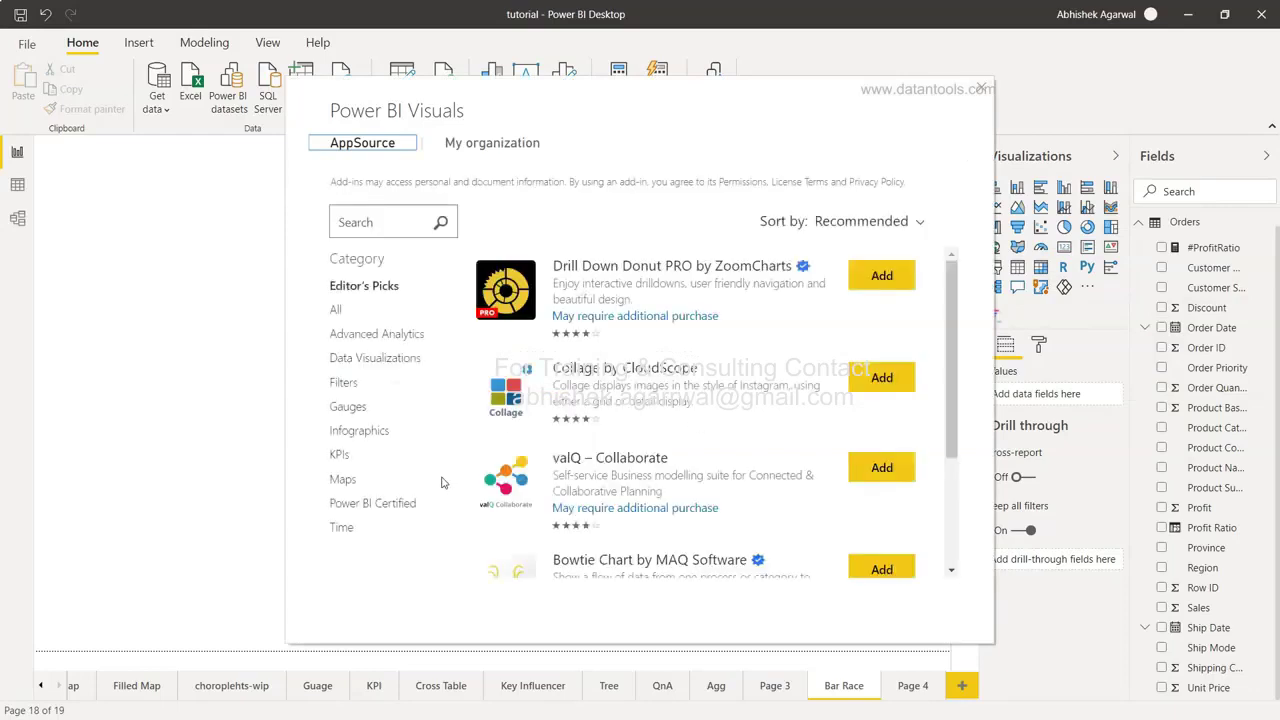
Add the Power BI Certified Infographic Designer visual and acknowledge the success message
click(397, 510)
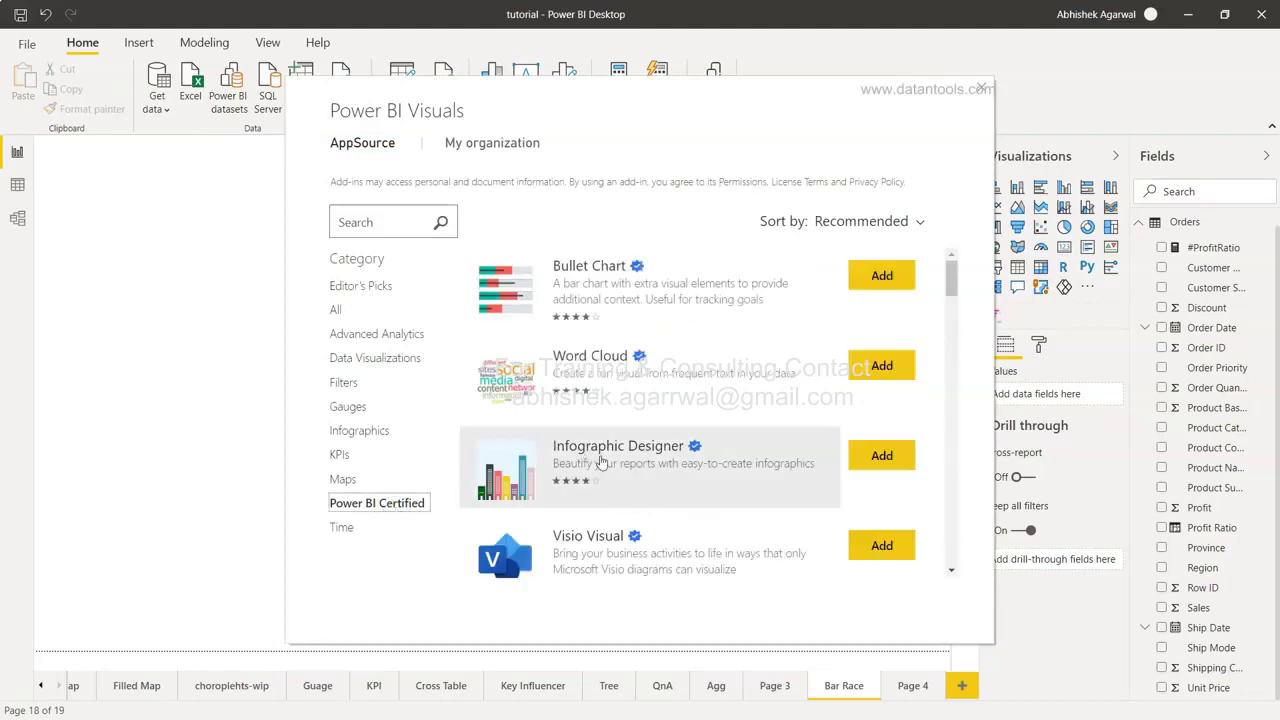
click(603, 463)
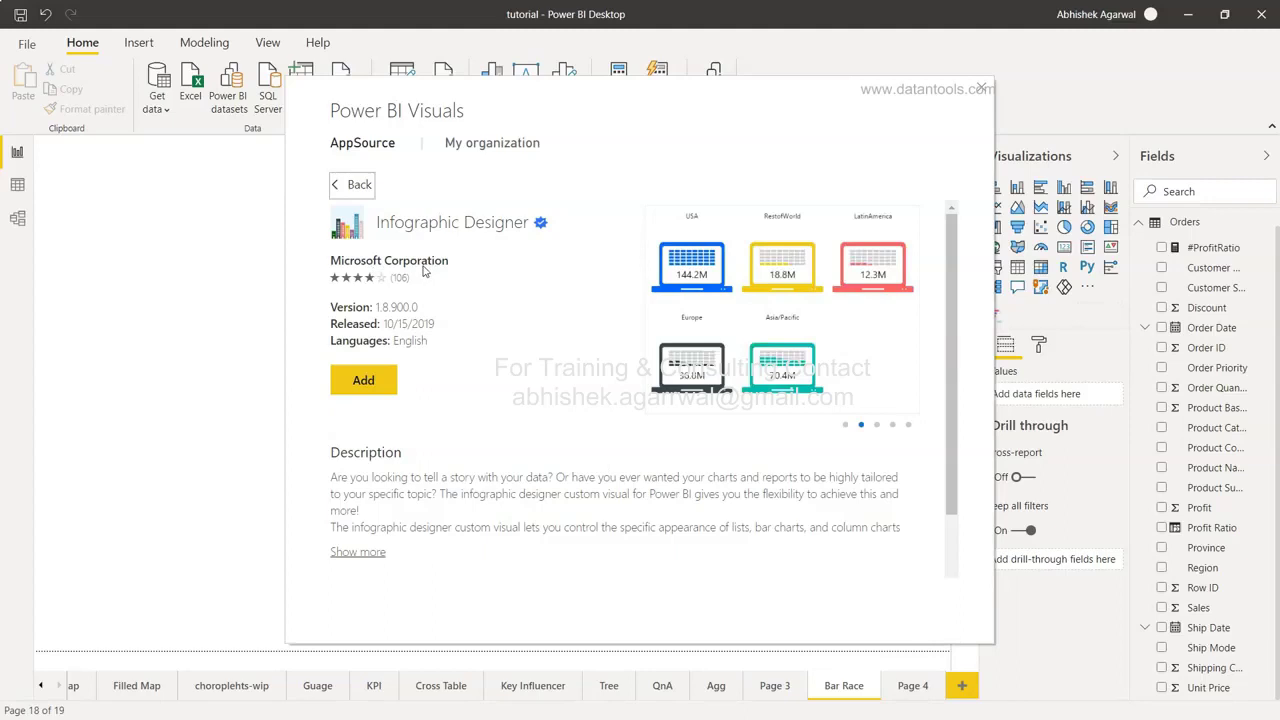
mouse_move(541, 228)
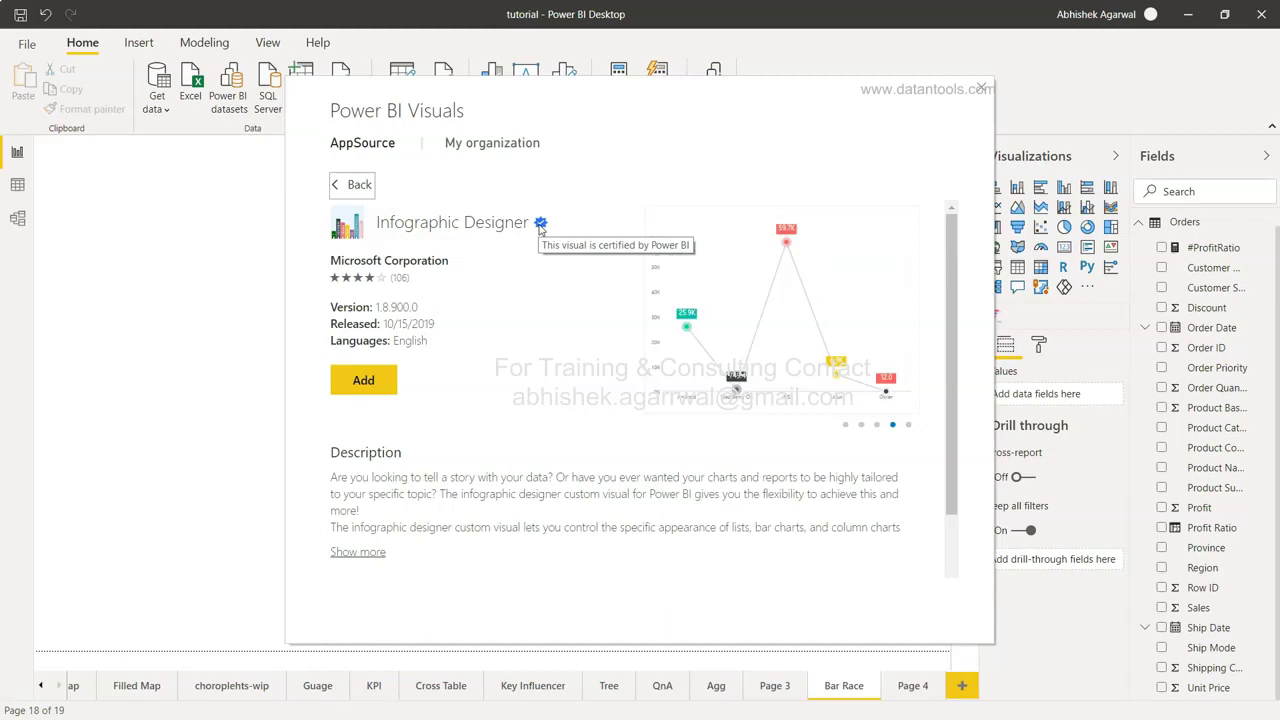
click(363, 381)
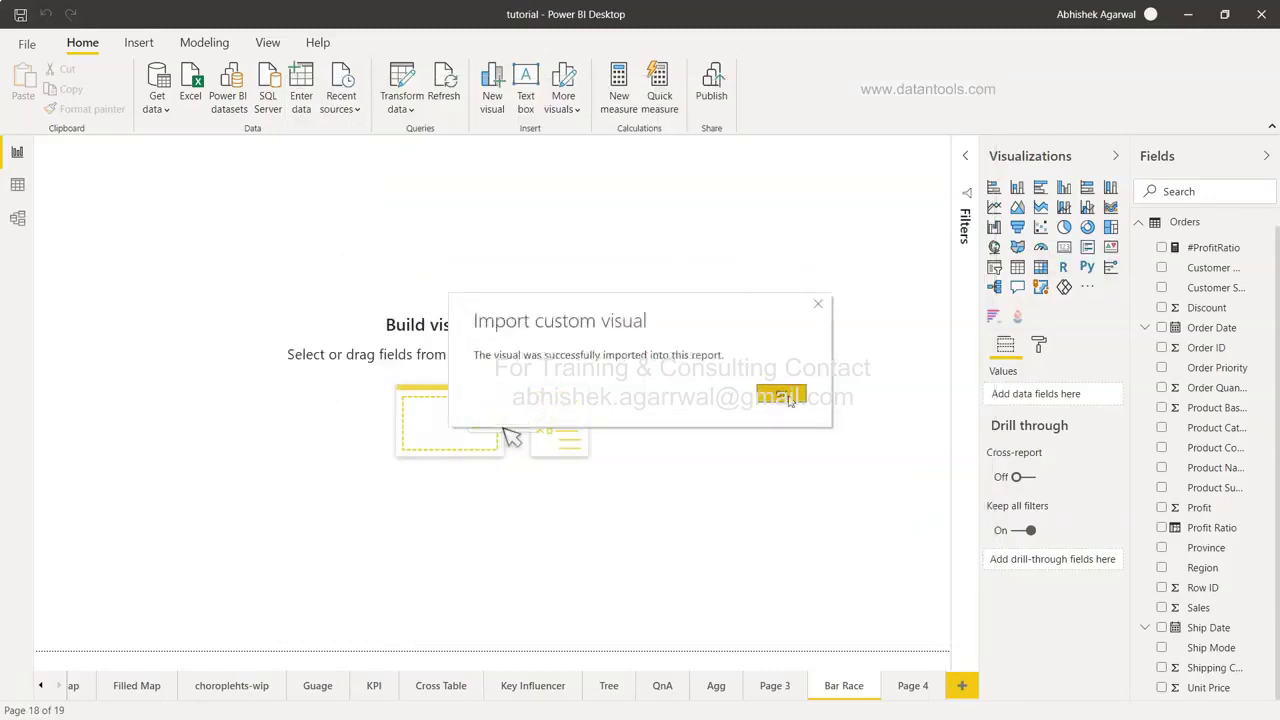
click(786, 396)
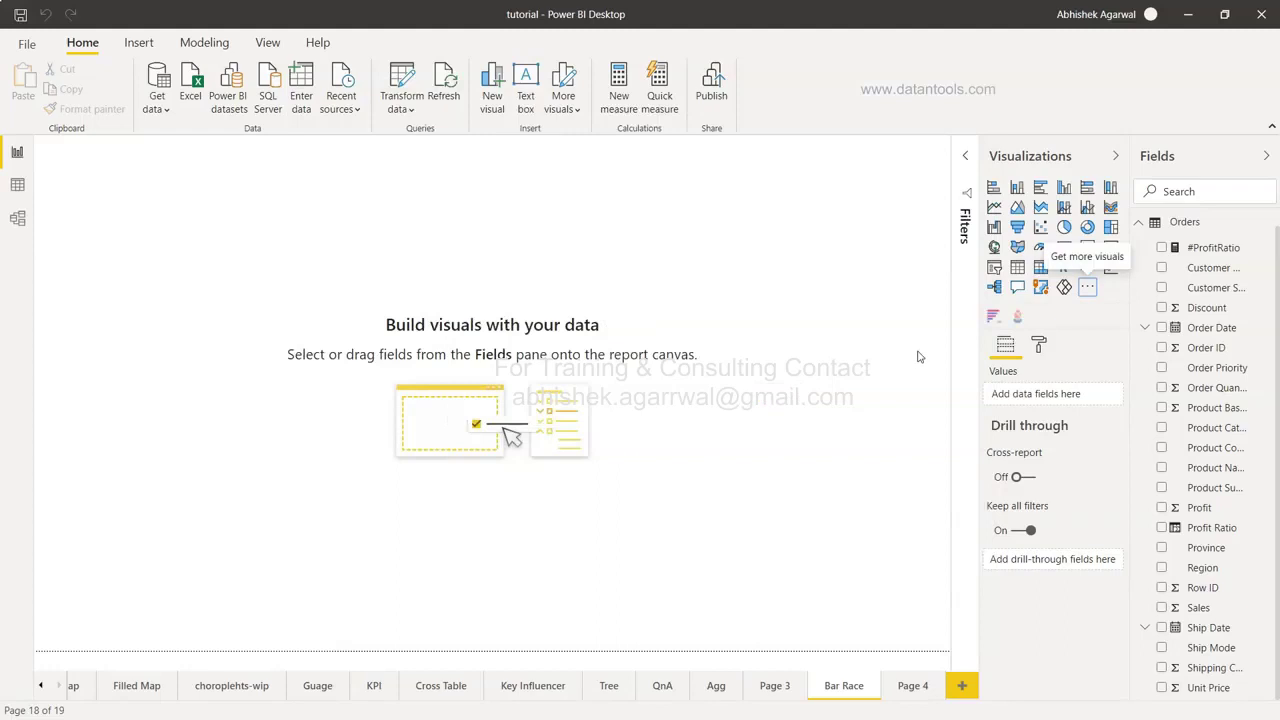
Insert an Infographic Designer visual, move it to the page centre and enlarge it
click(1018, 317)
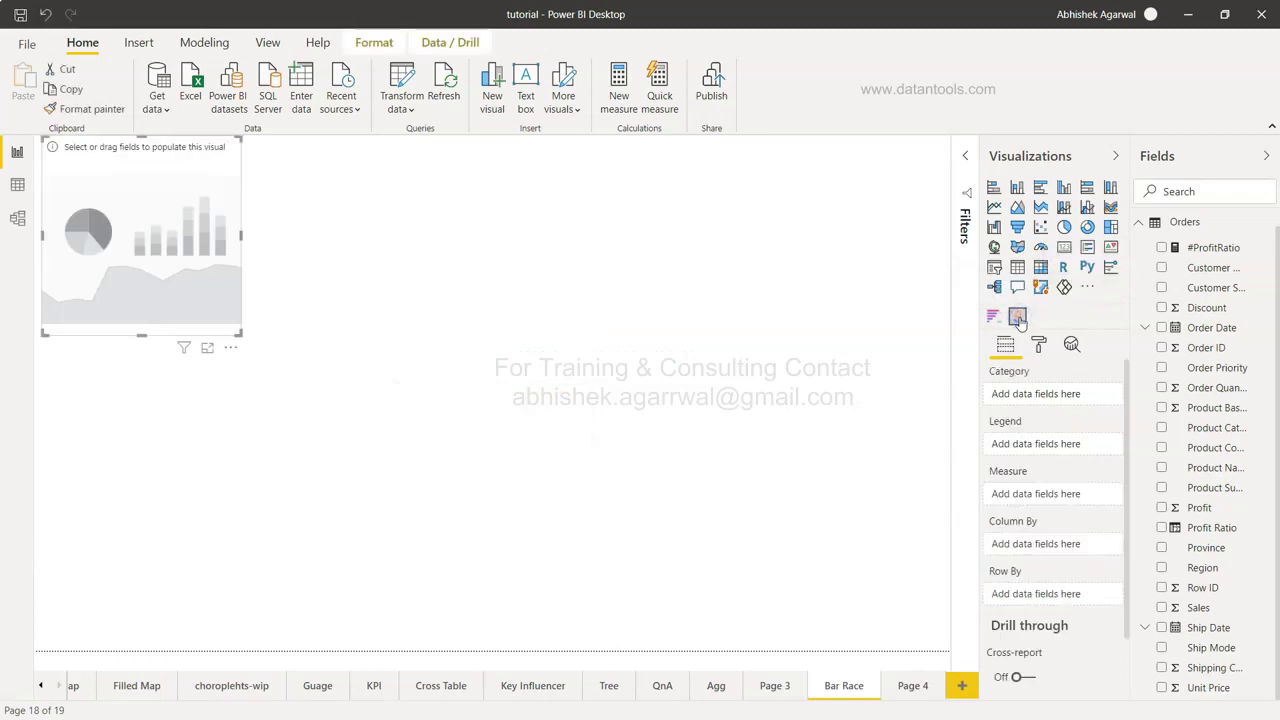
drag(196, 268, 516, 343)
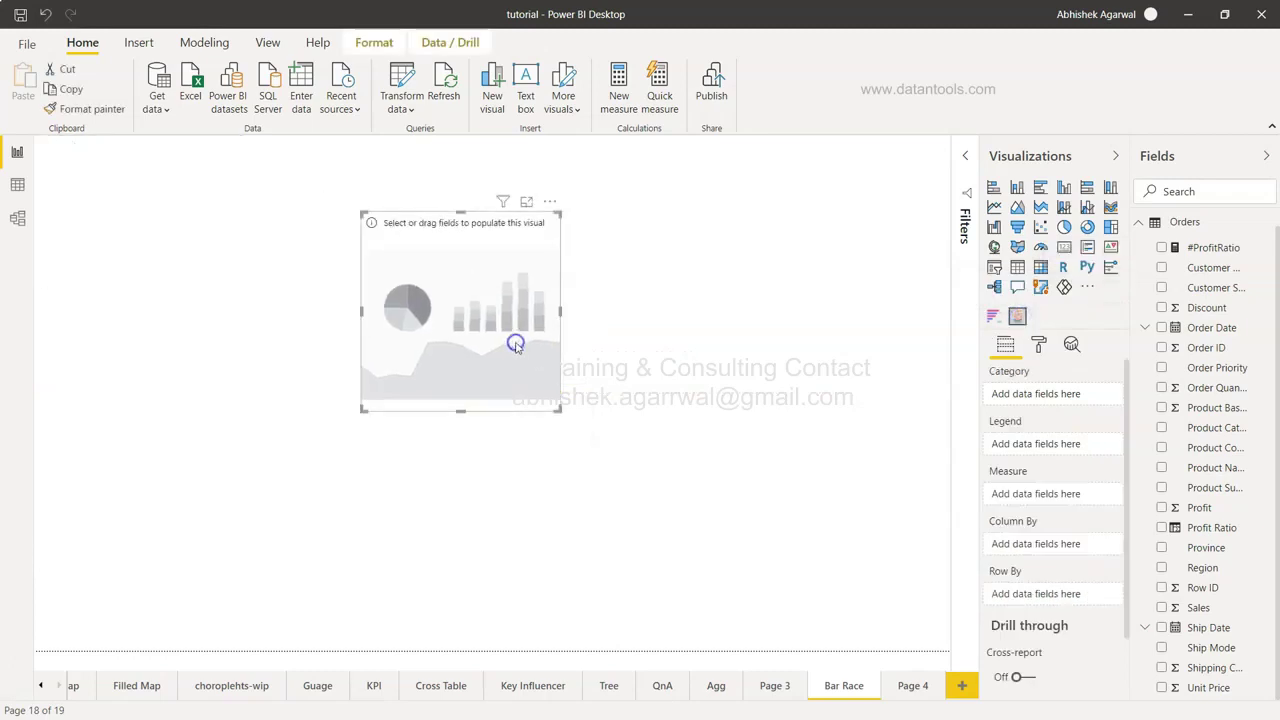
drag(561, 412, 857, 599)
drag(363, 598, 279, 604)
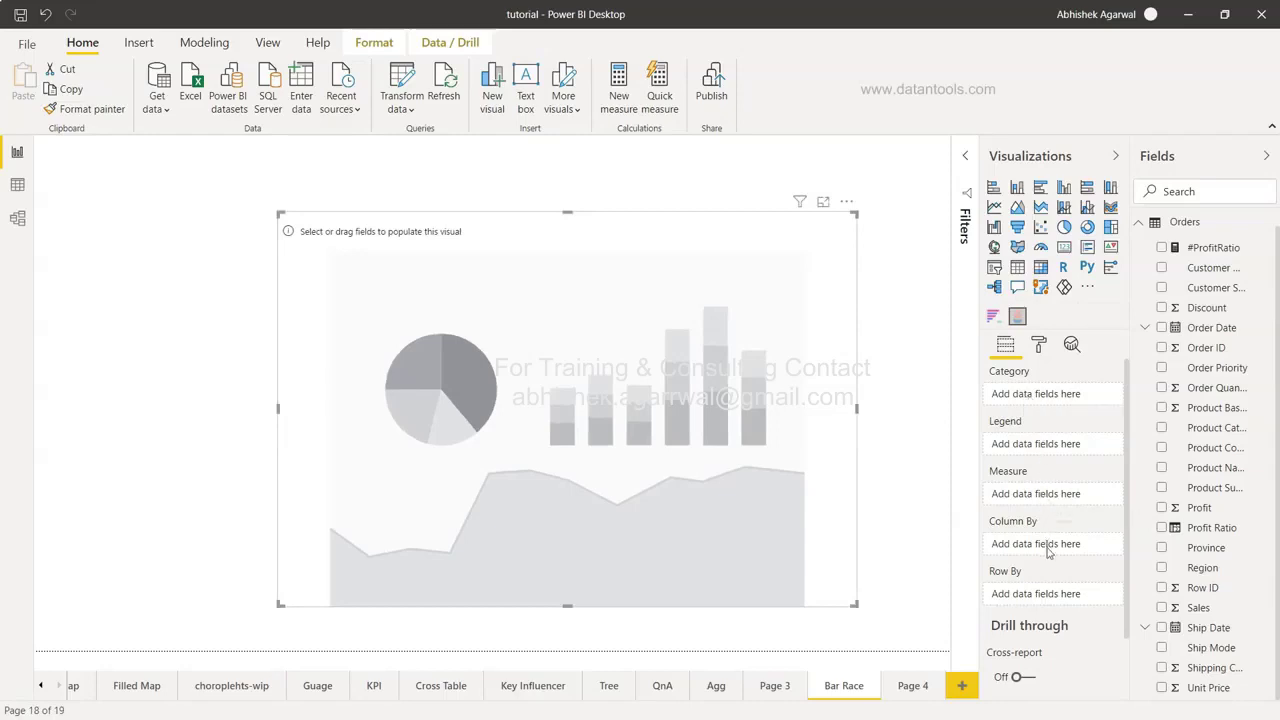
Undo the last change, then put Customer Segment in Category and Sales in Measure
key(ctrl+z)
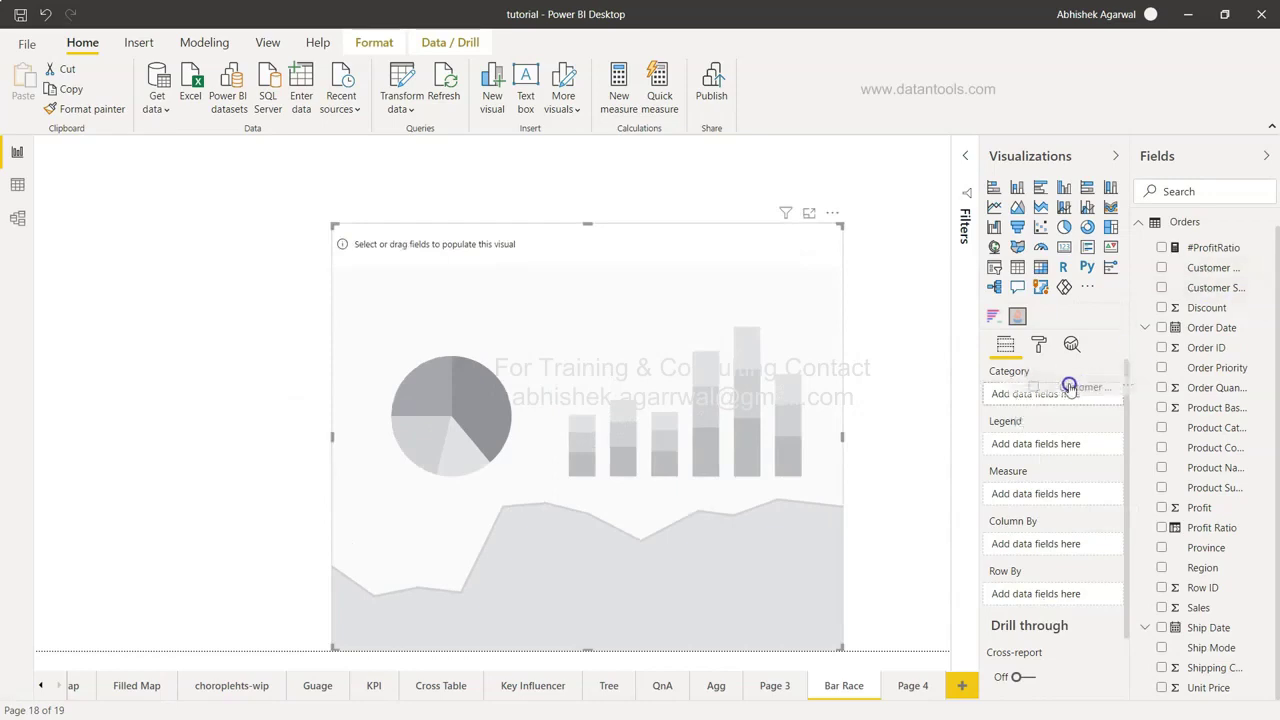
drag(1216, 286, 1076, 392)
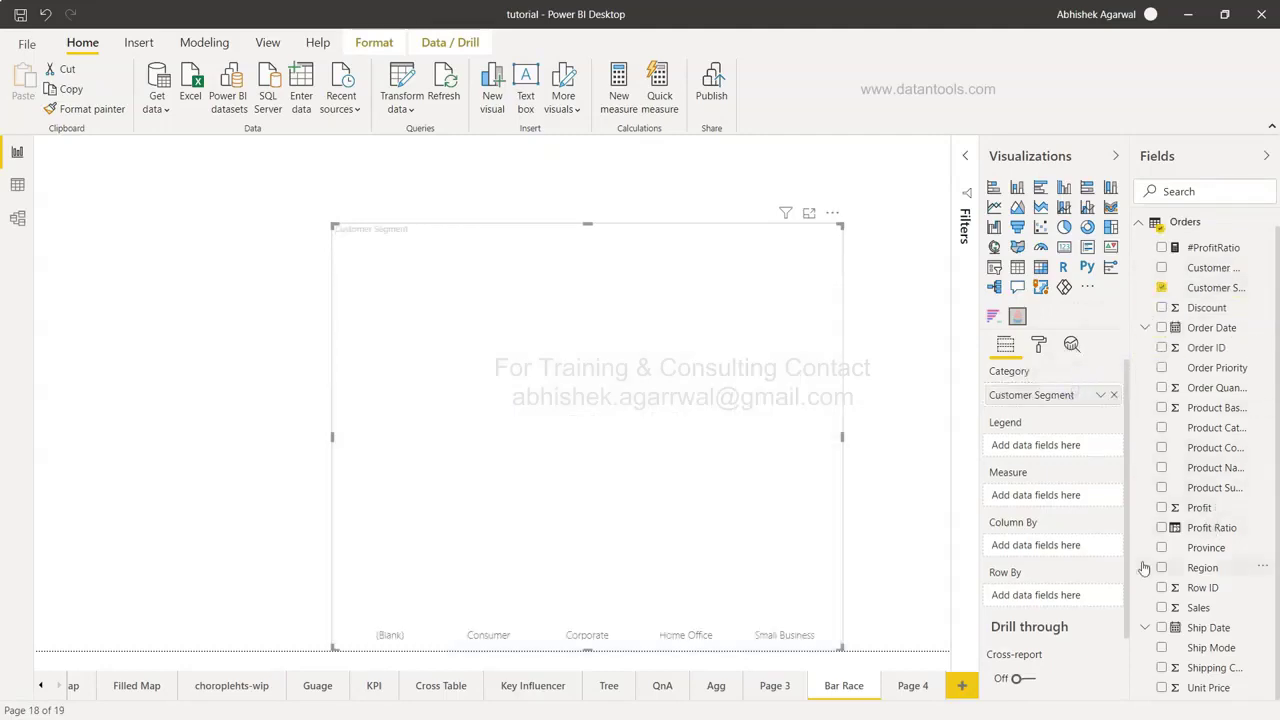
drag(1200, 608, 1062, 503)
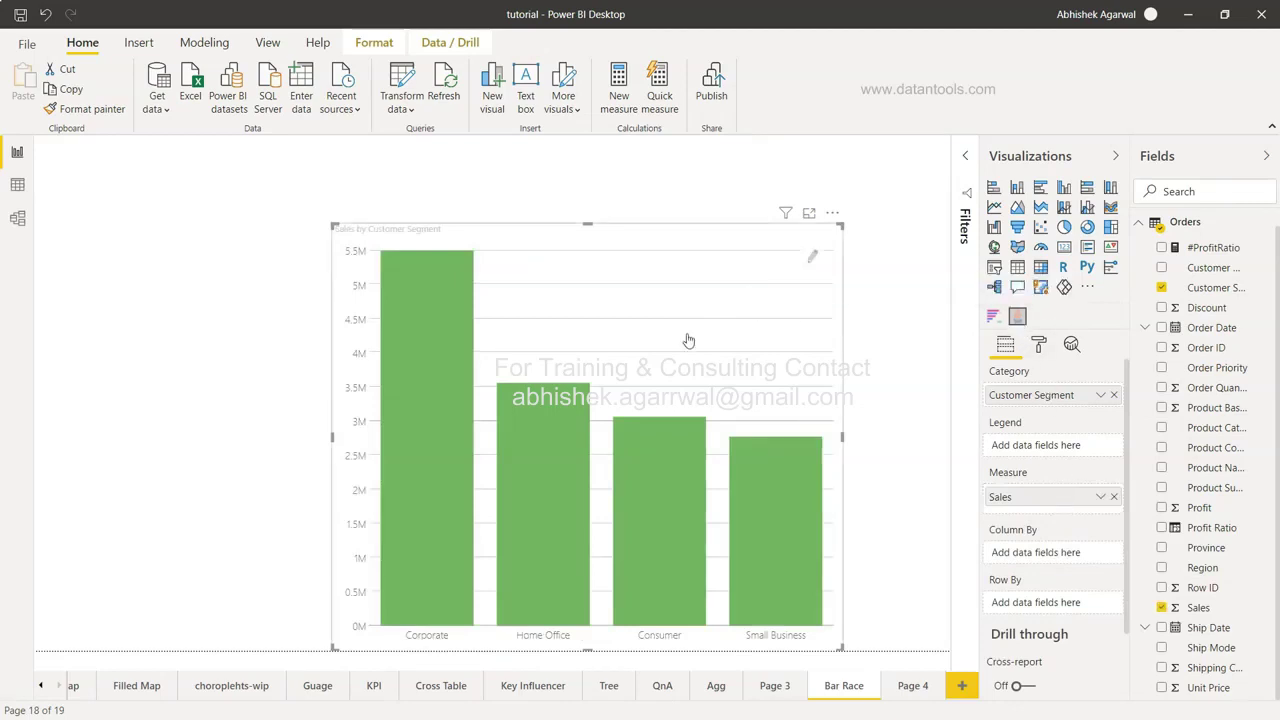
mouse_move(534, 409)
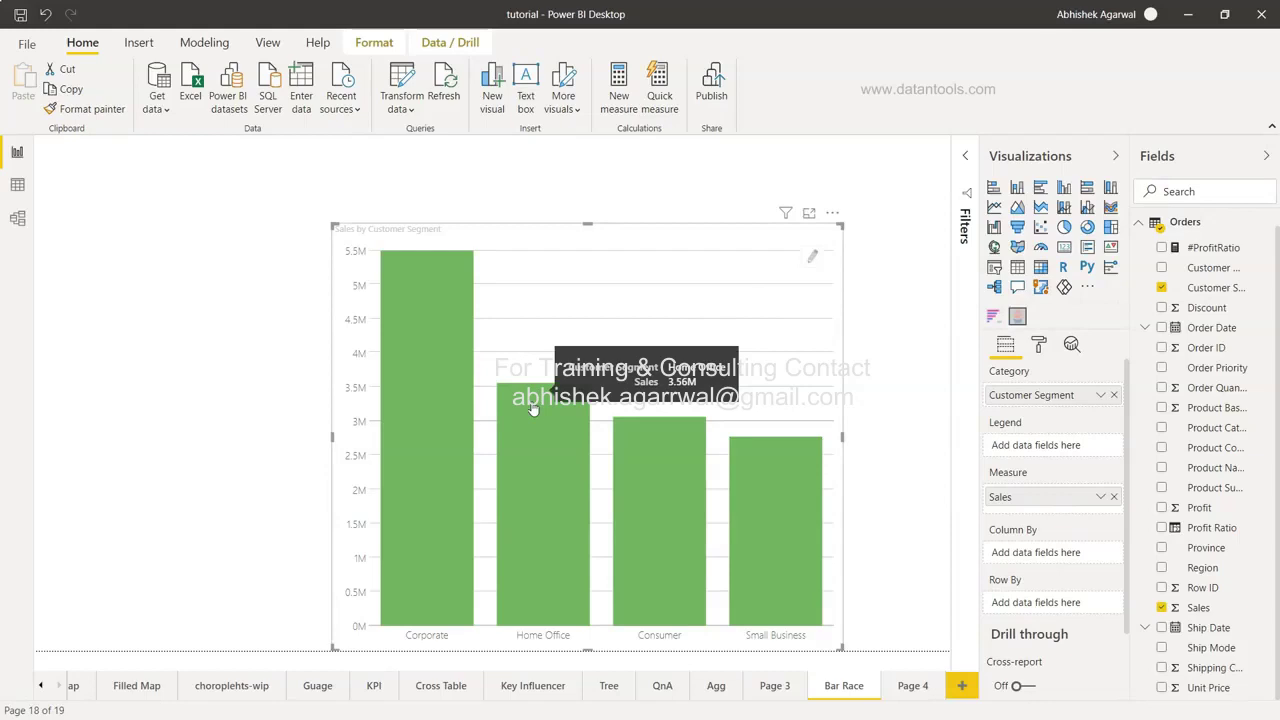
In the Mark Designer, try rounded rectangle and ellipse shapes for the bars
click(813, 261)
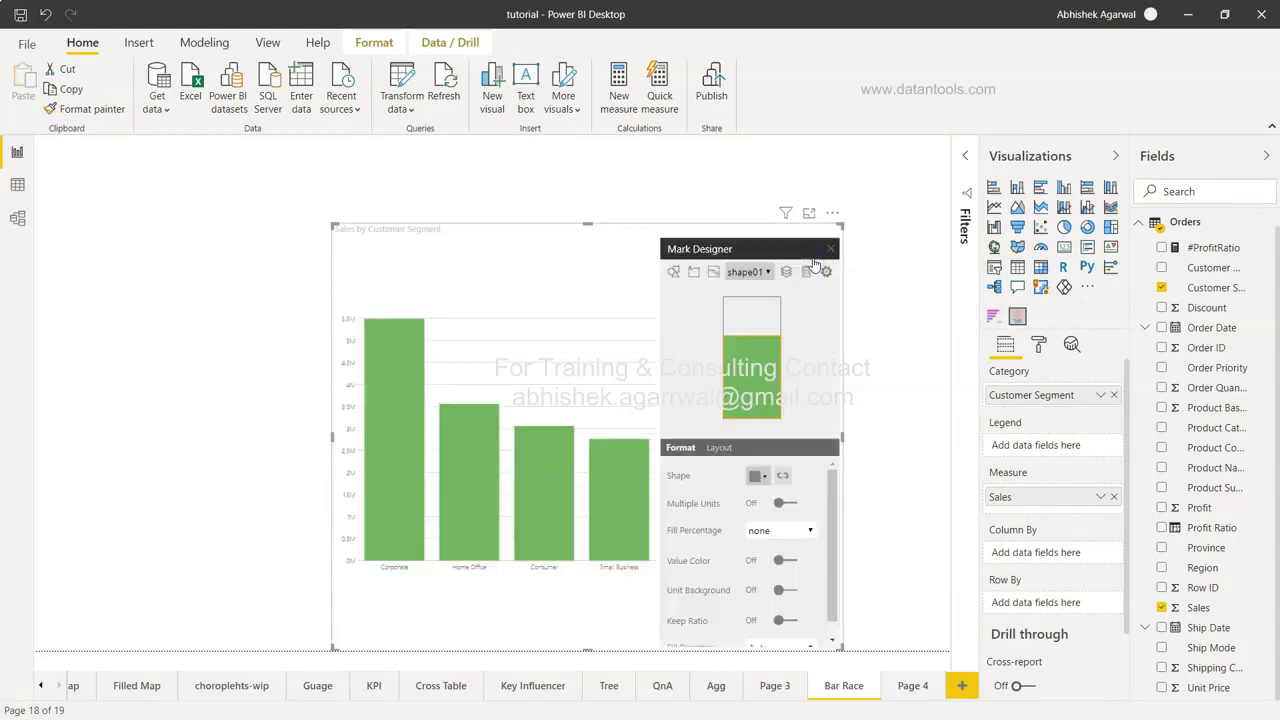
click(767, 272)
click(764, 284)
click(757, 477)
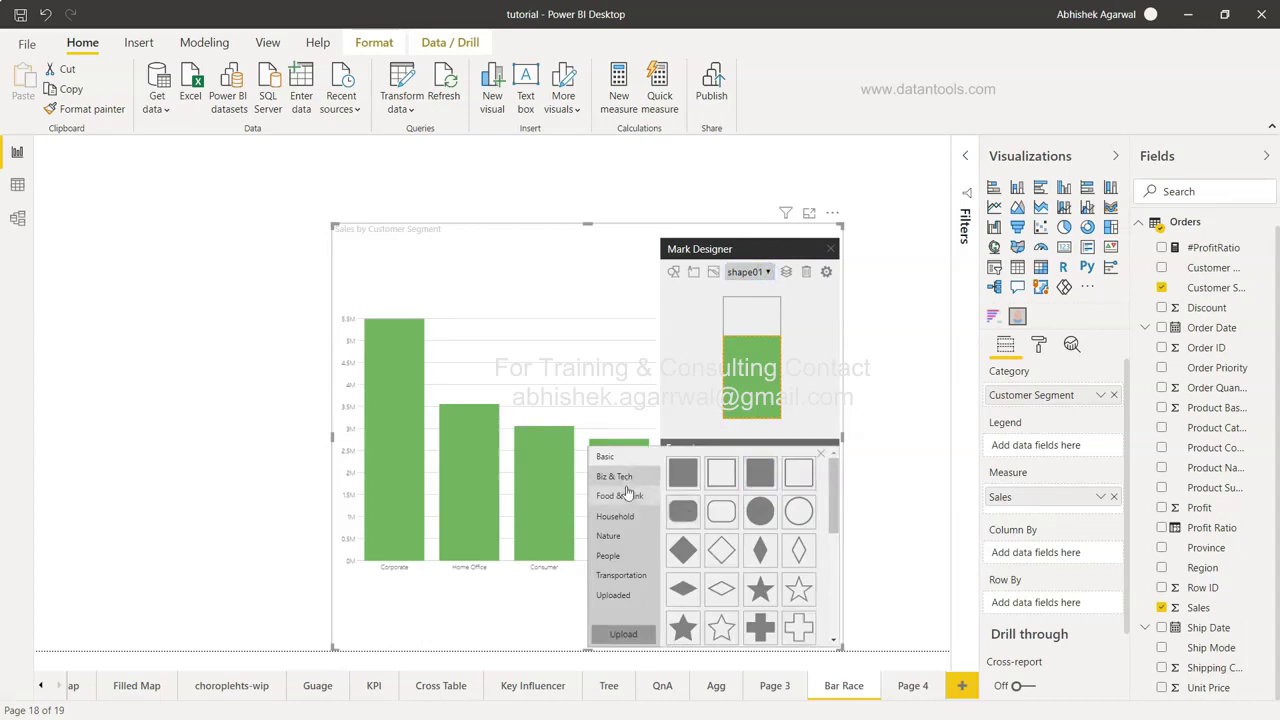
click(720, 510)
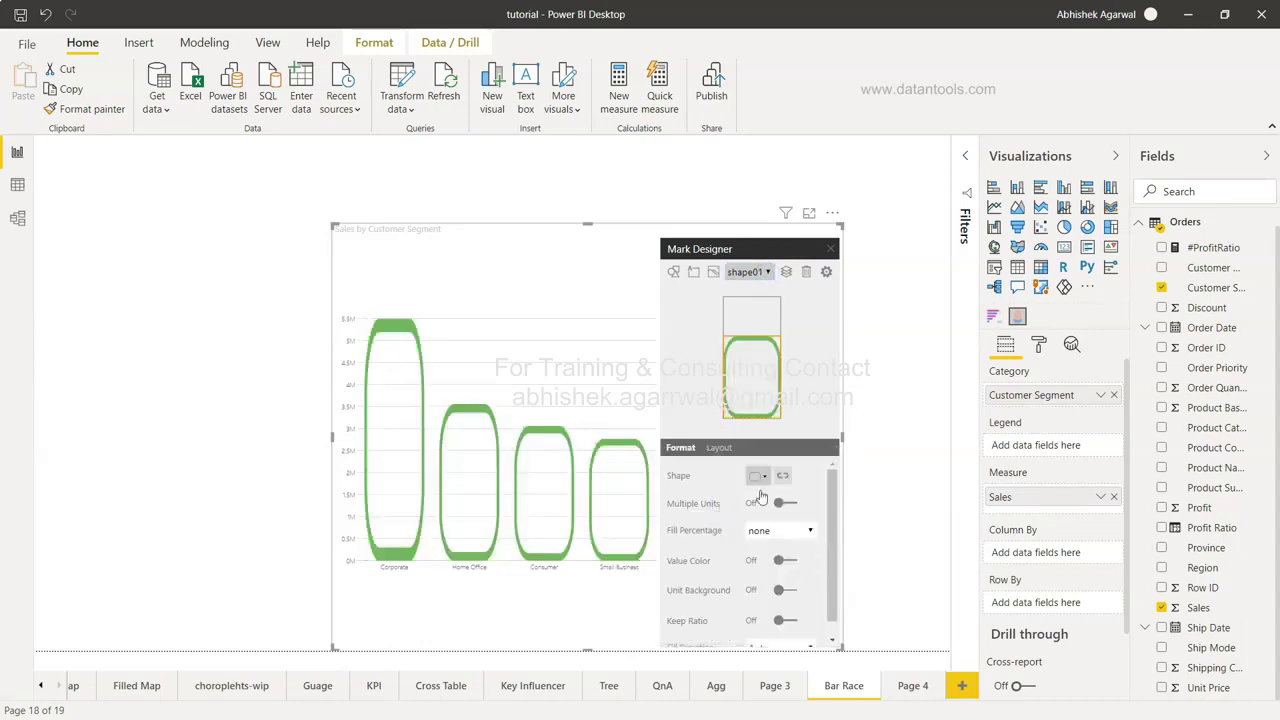
click(758, 476)
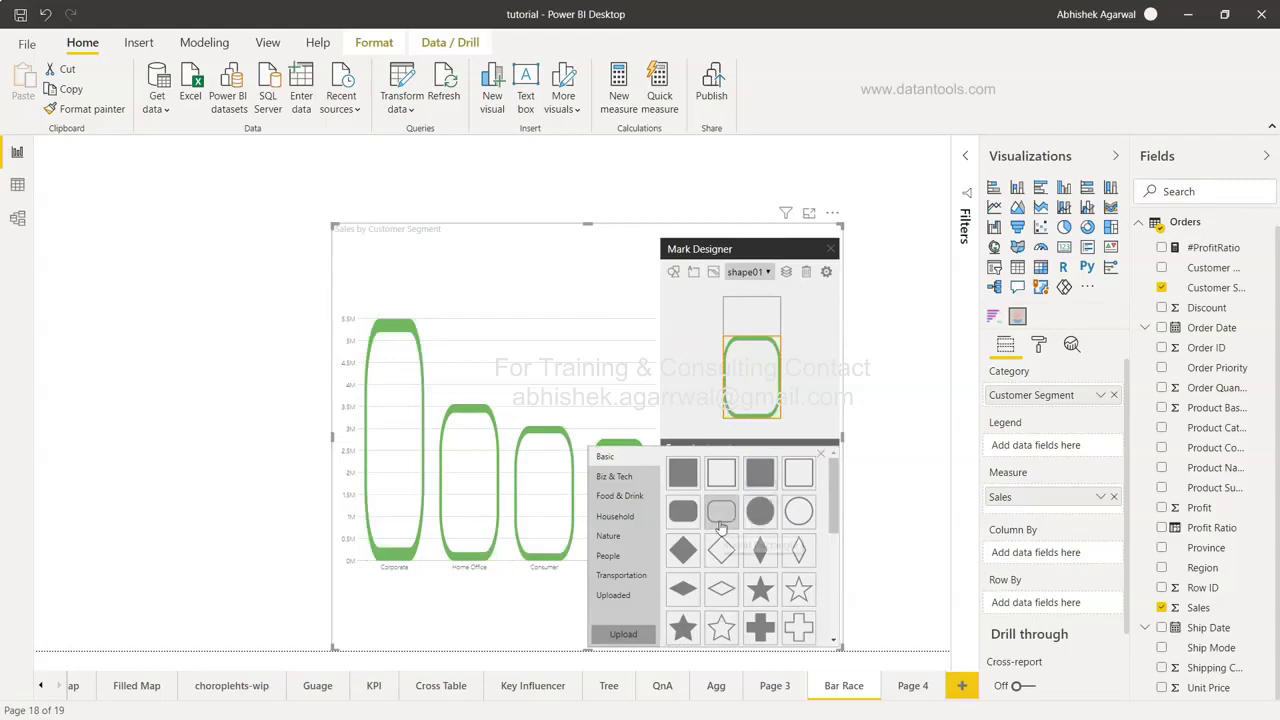
click(794, 518)
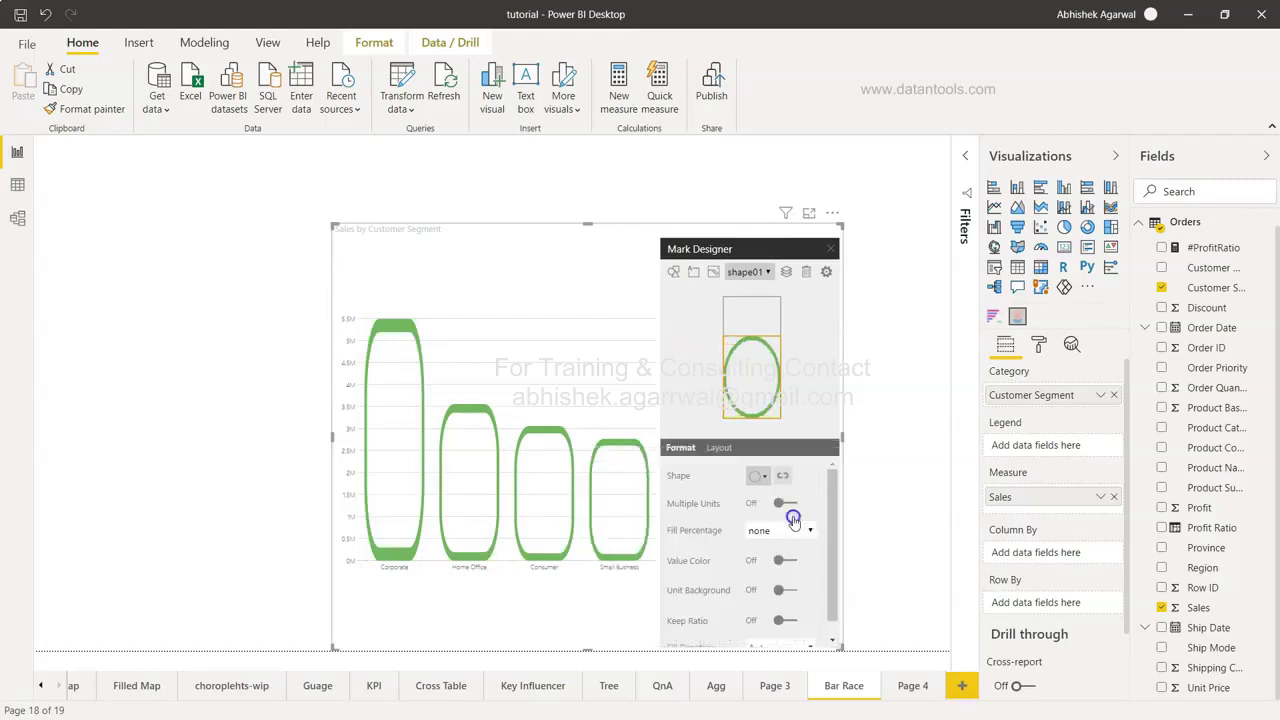
Set the unit shape to the Biz & Tech Mobile Phone icon
click(758, 476)
click(645, 485)
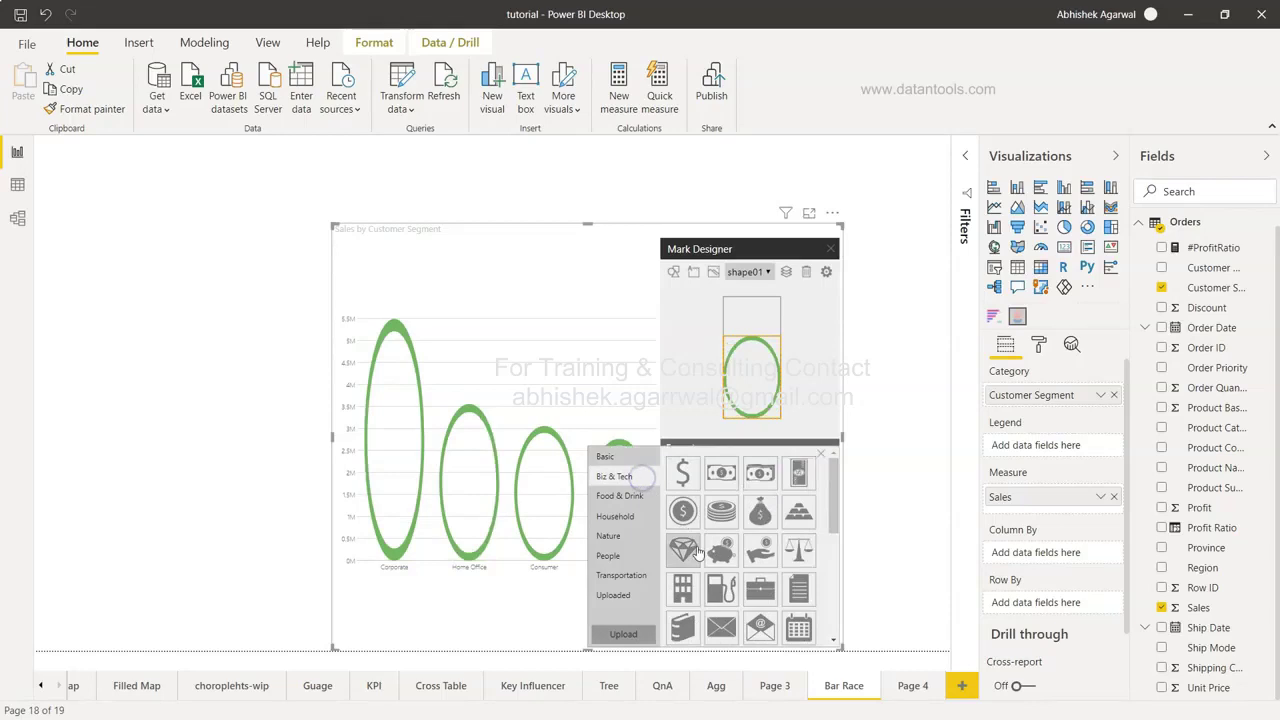
scroll(698, 550, down, 2)
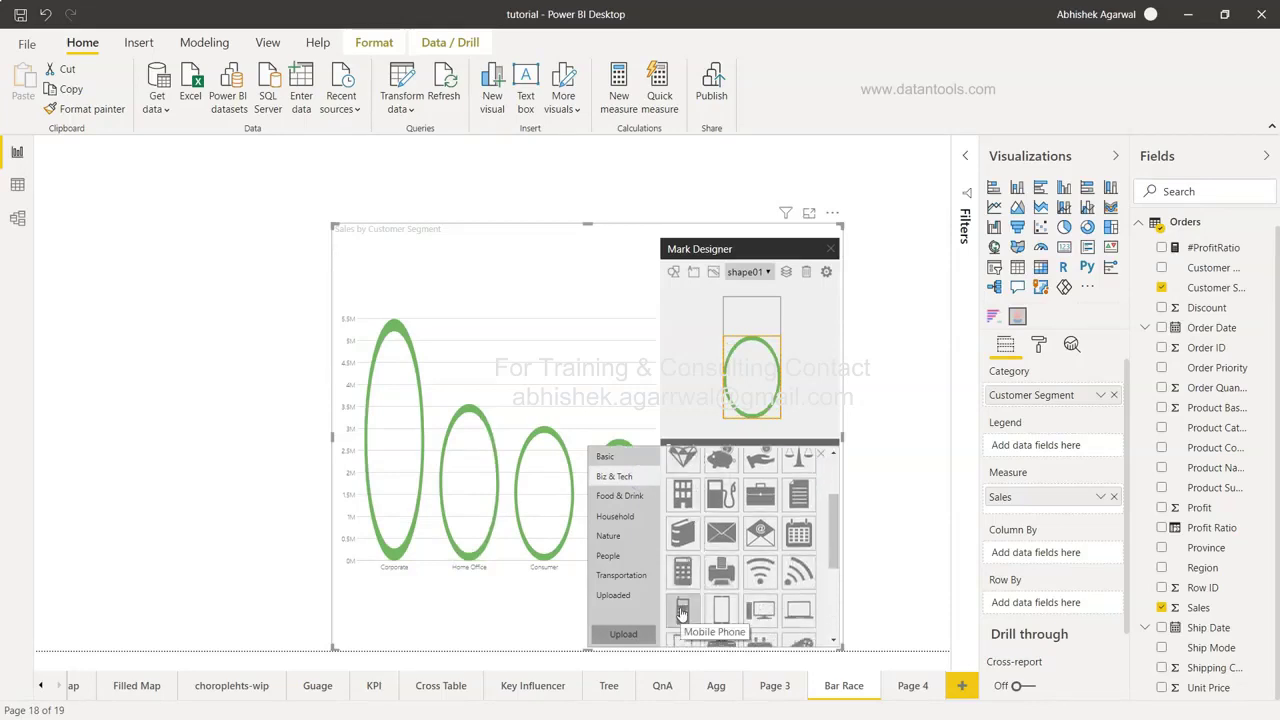
click(682, 612)
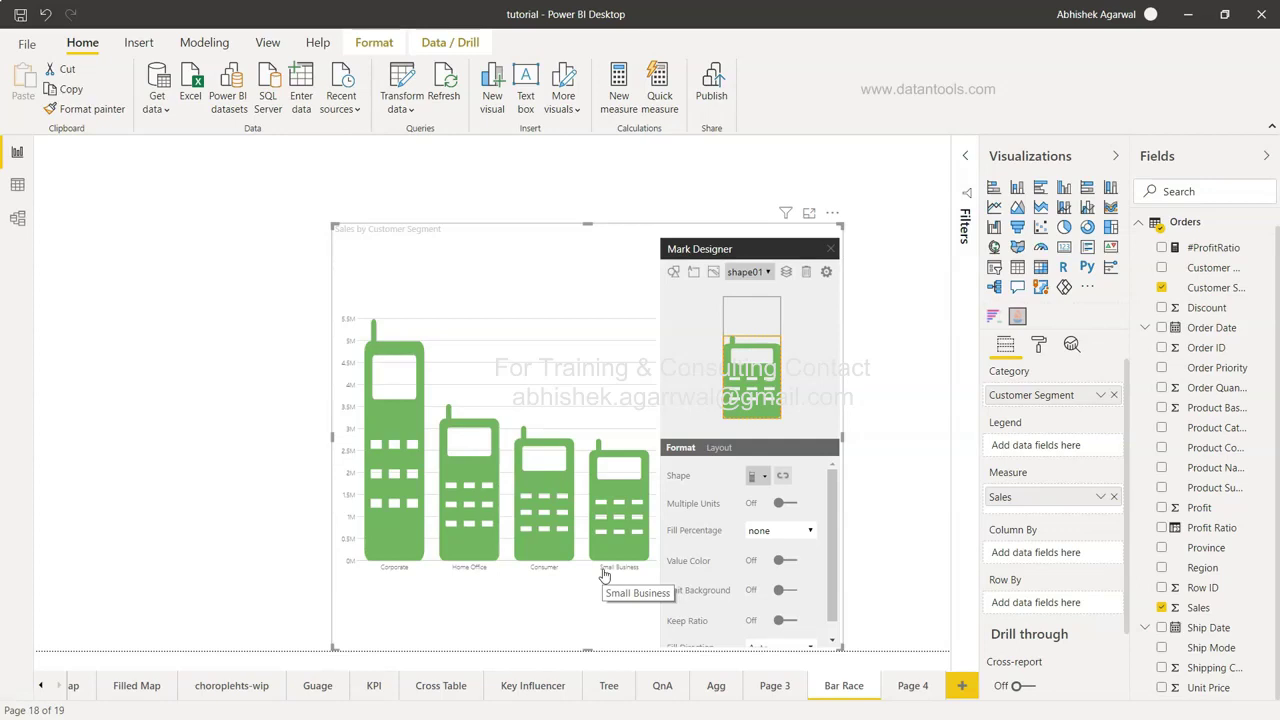
Turn Multiple Units on with 5 units per row, counted by Row and Column
click(790, 504)
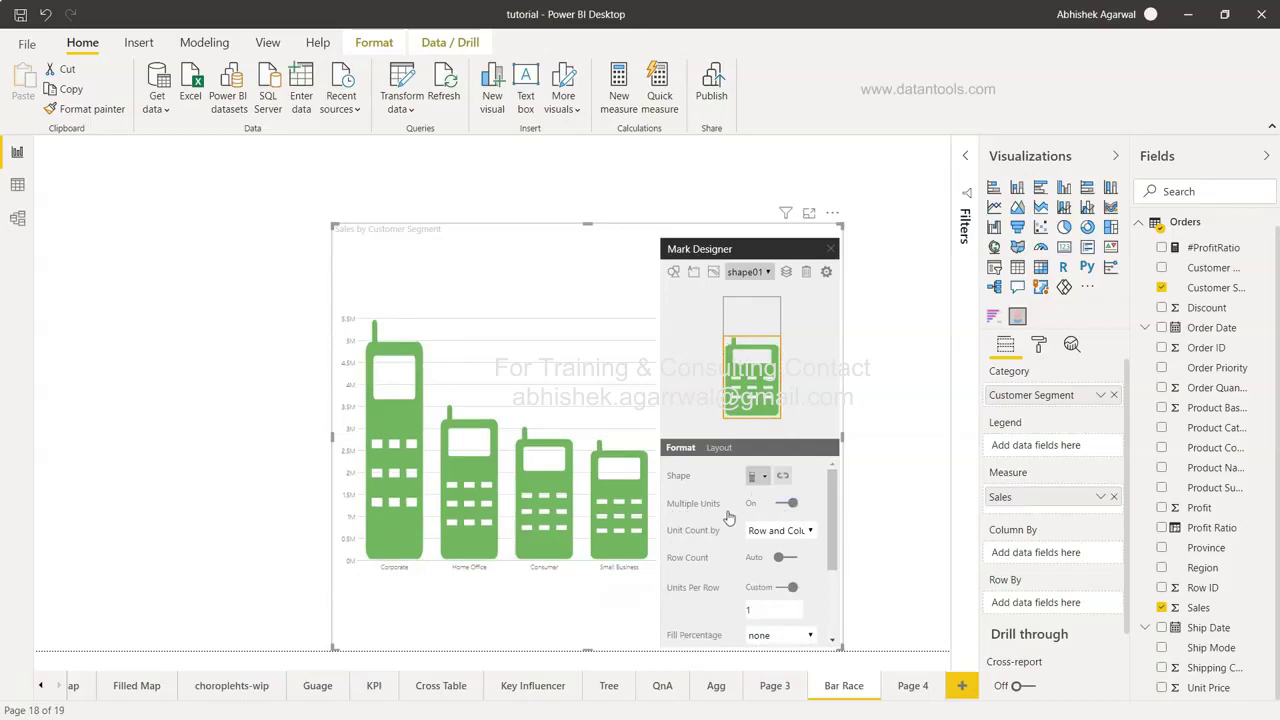
double_click(769, 614)
text(5)
key(Tab)
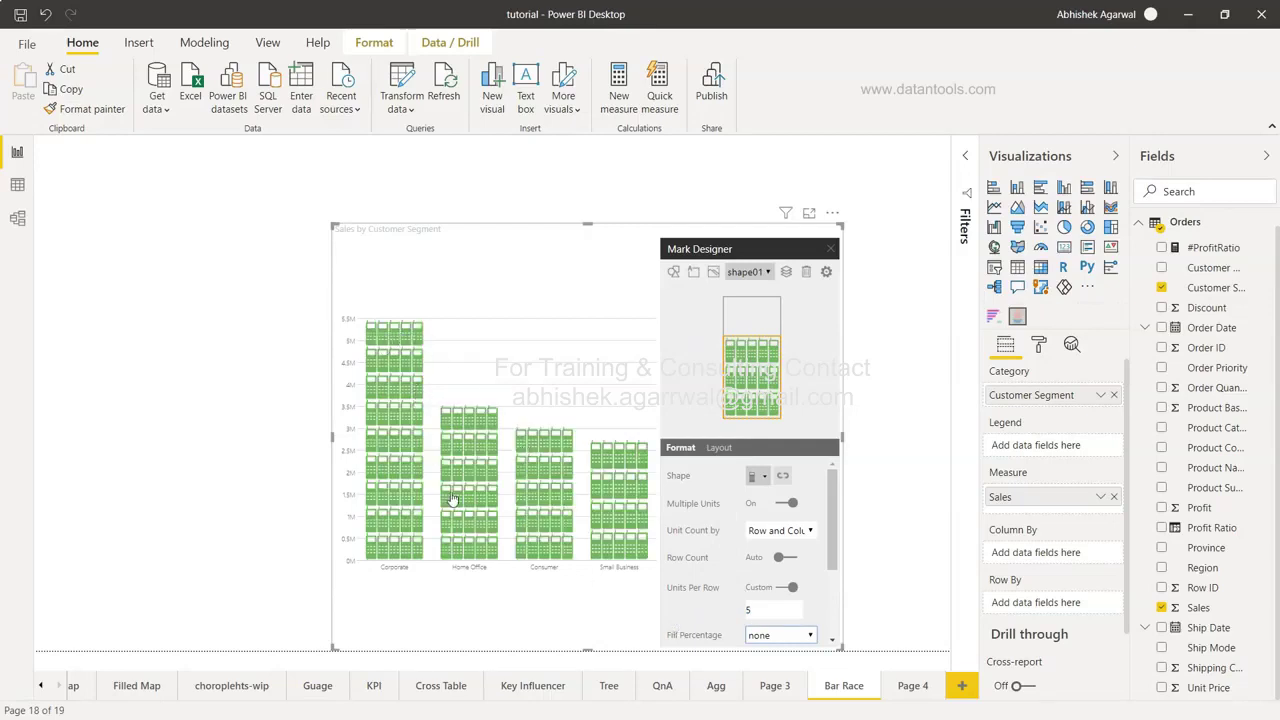
click(773, 531)
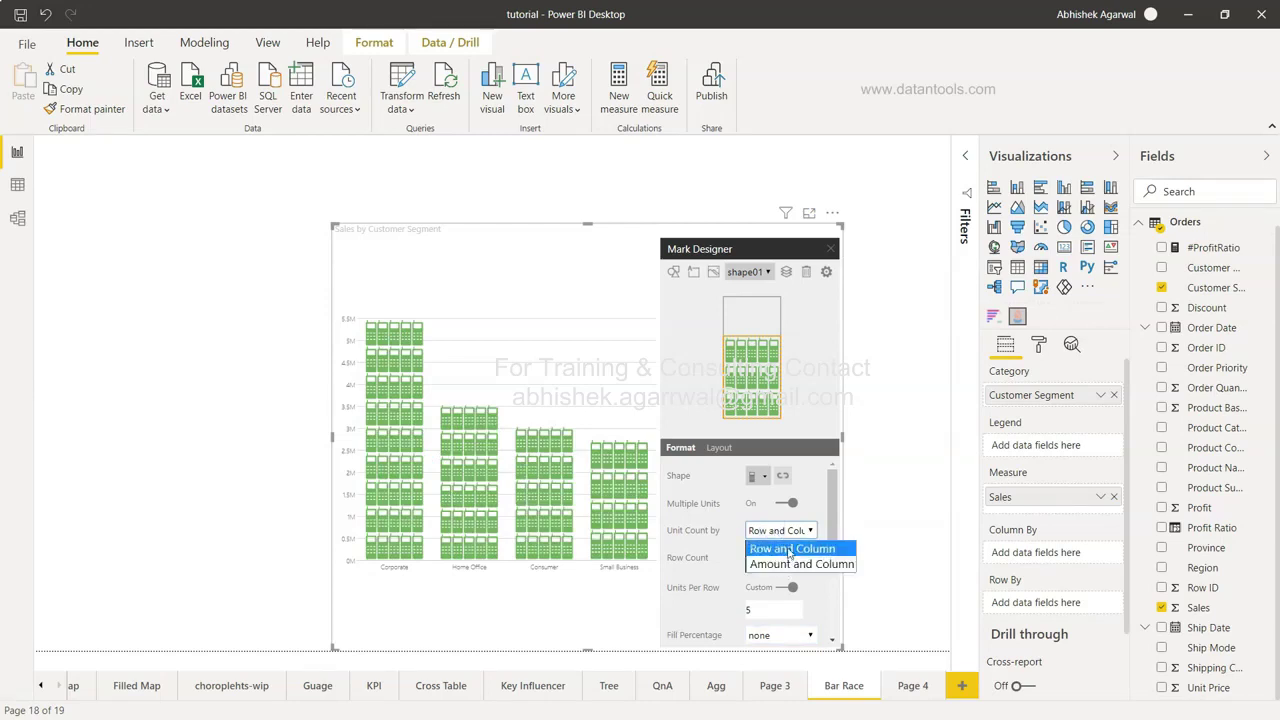
click(760, 548)
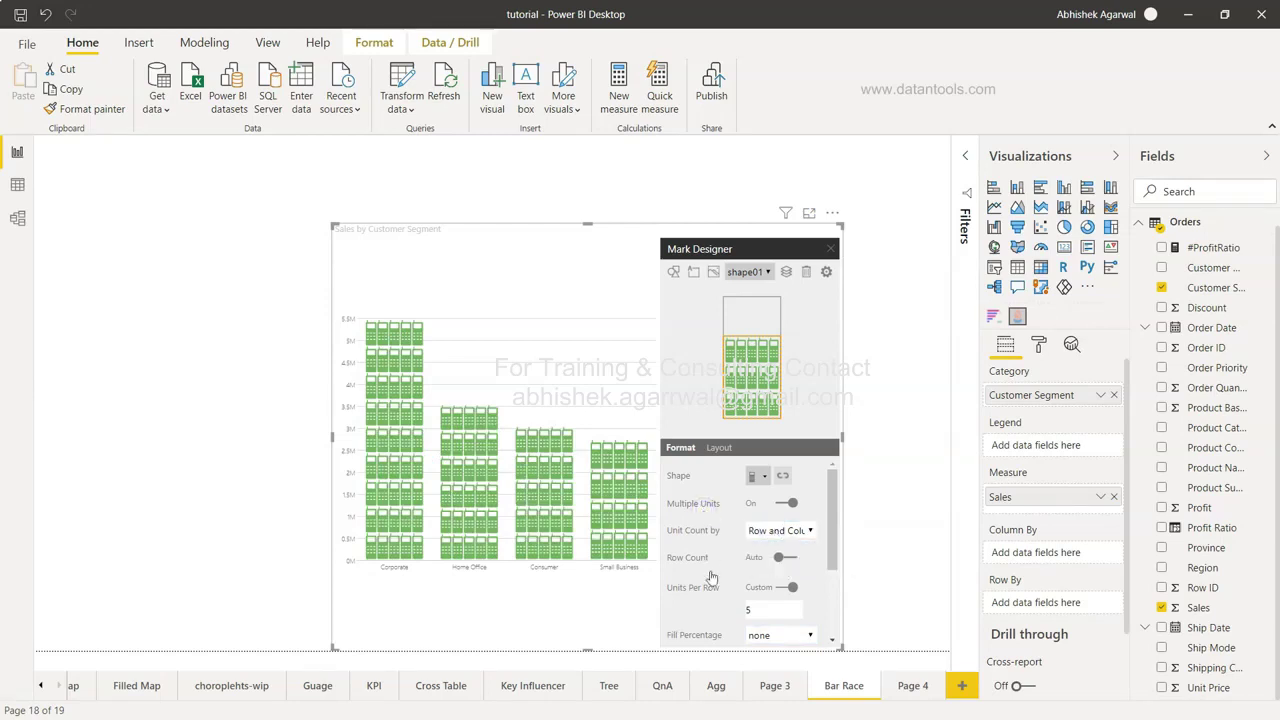
scroll(712, 577, down, 1)
scroll(712, 577, down, 2)
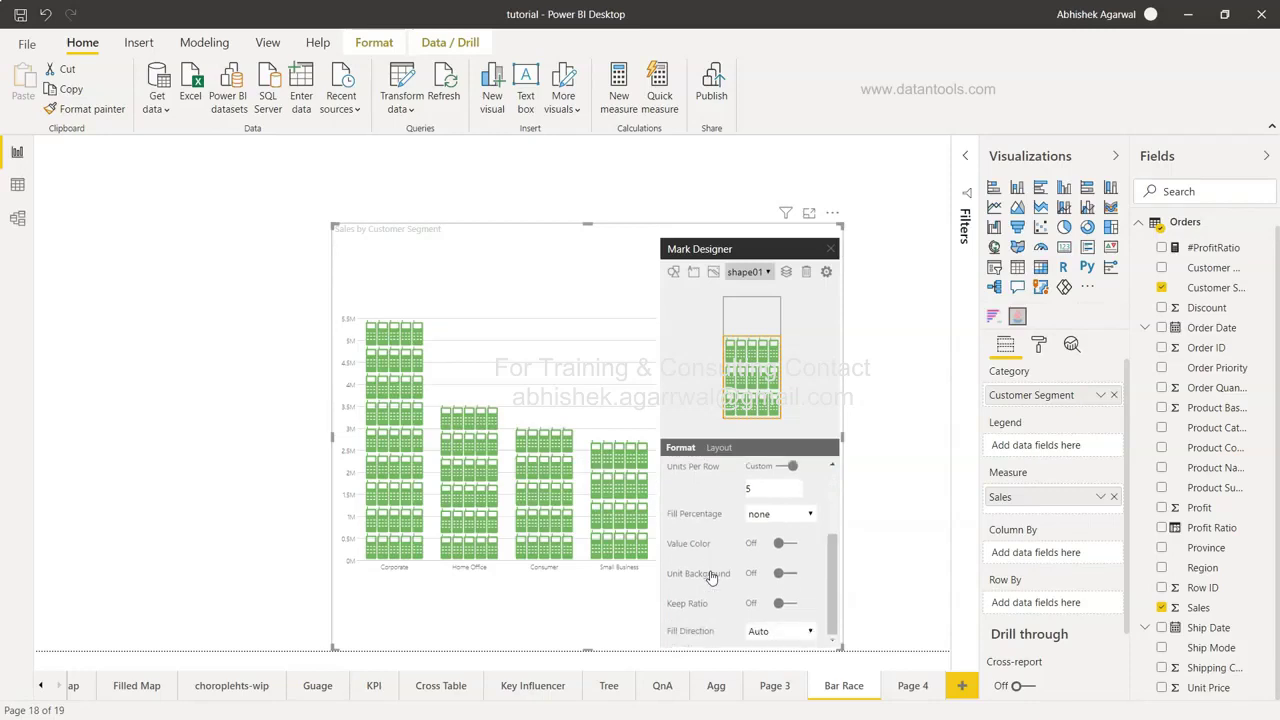
Turn Value Color on with teal #01B8AA for all phone icons
click(783, 543)
click(785, 545)
click(785, 546)
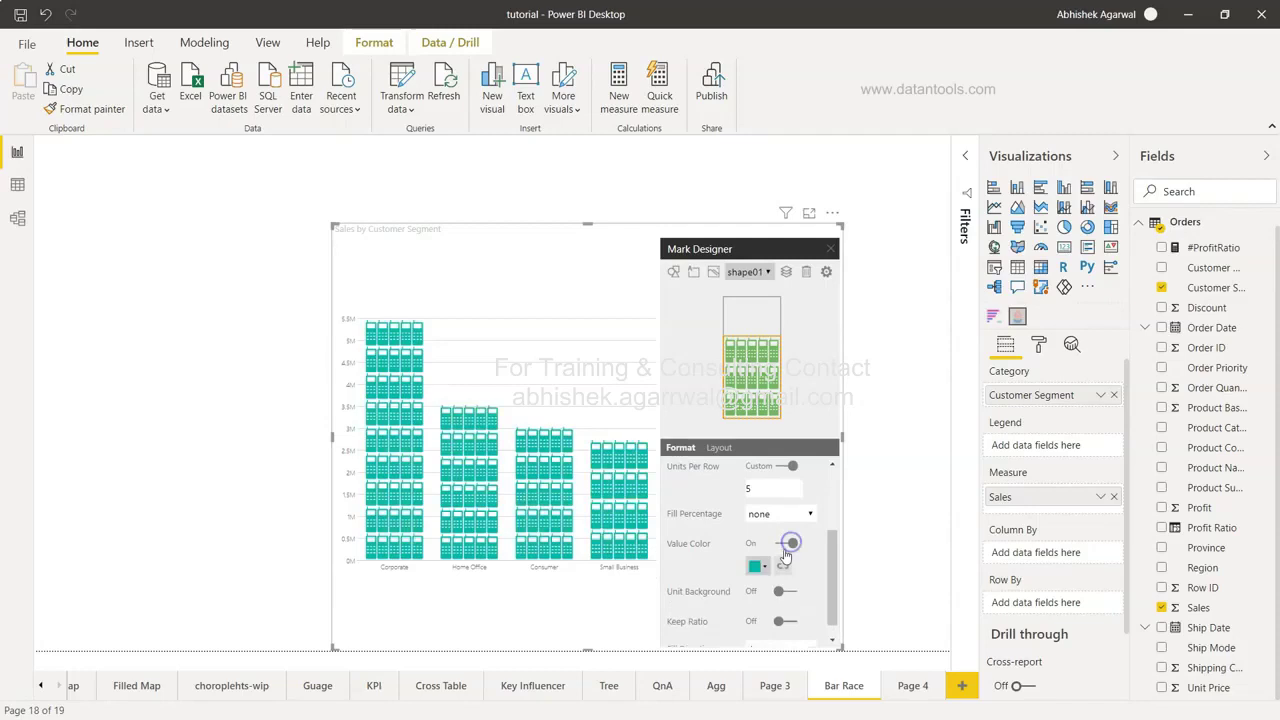
click(762, 566)
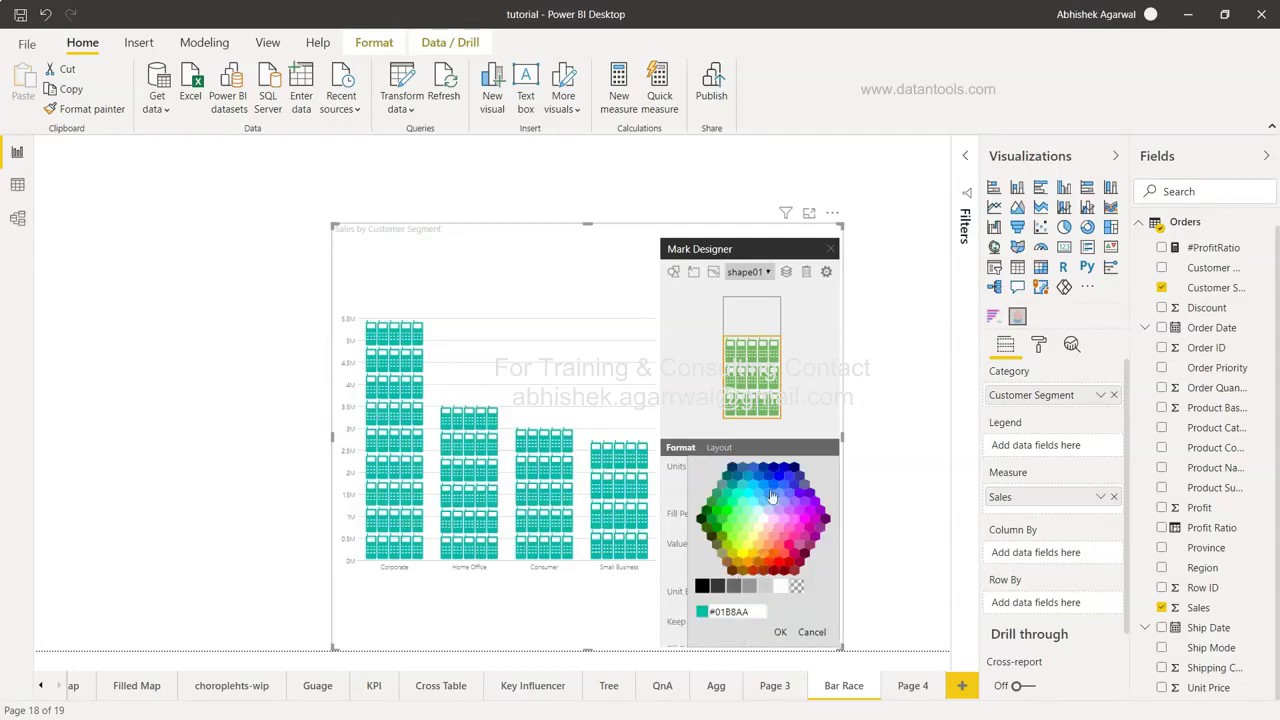
click(672, 497)
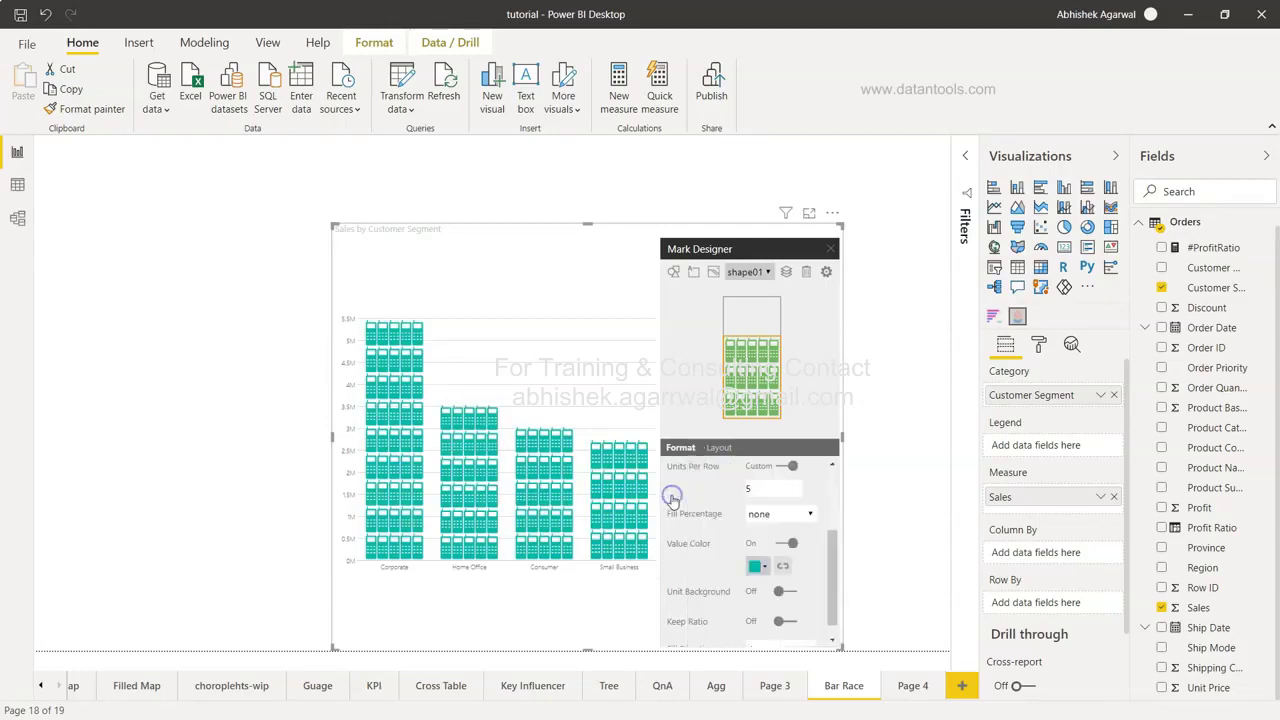
scroll(744, 586, down, 2)
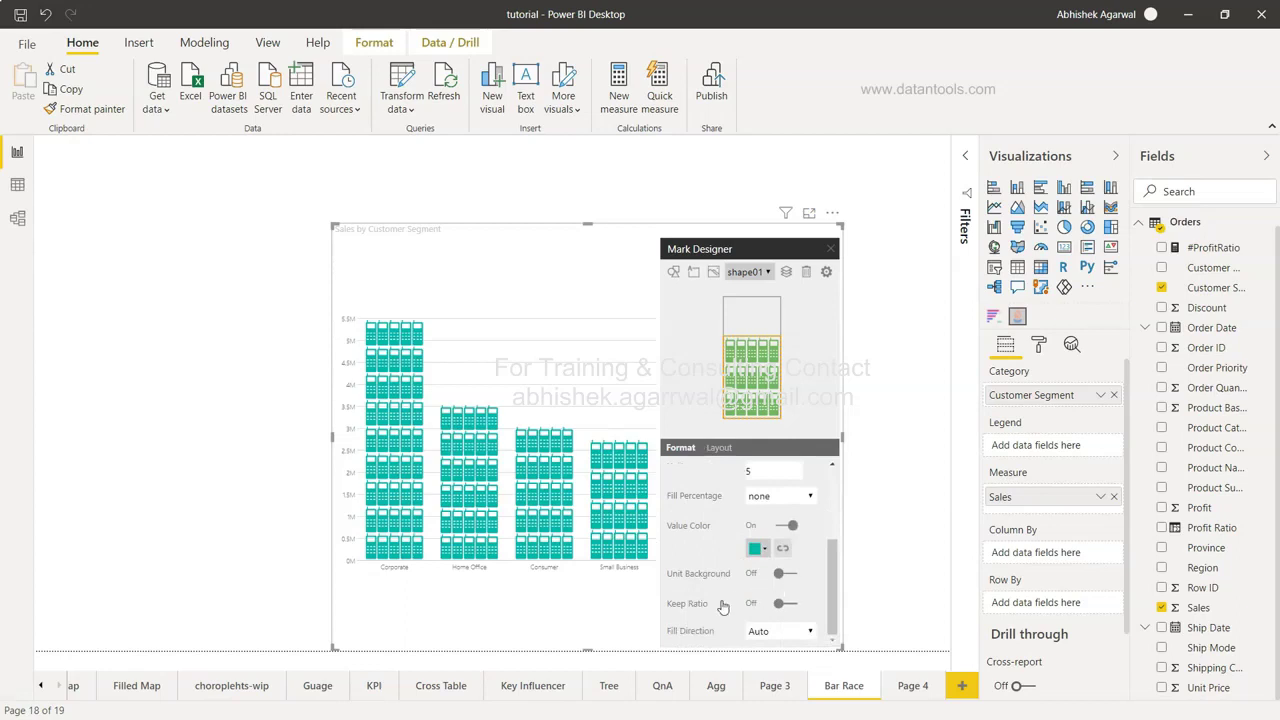
Switch Keep Ratio on and leave Compact Units off
click(794, 604)
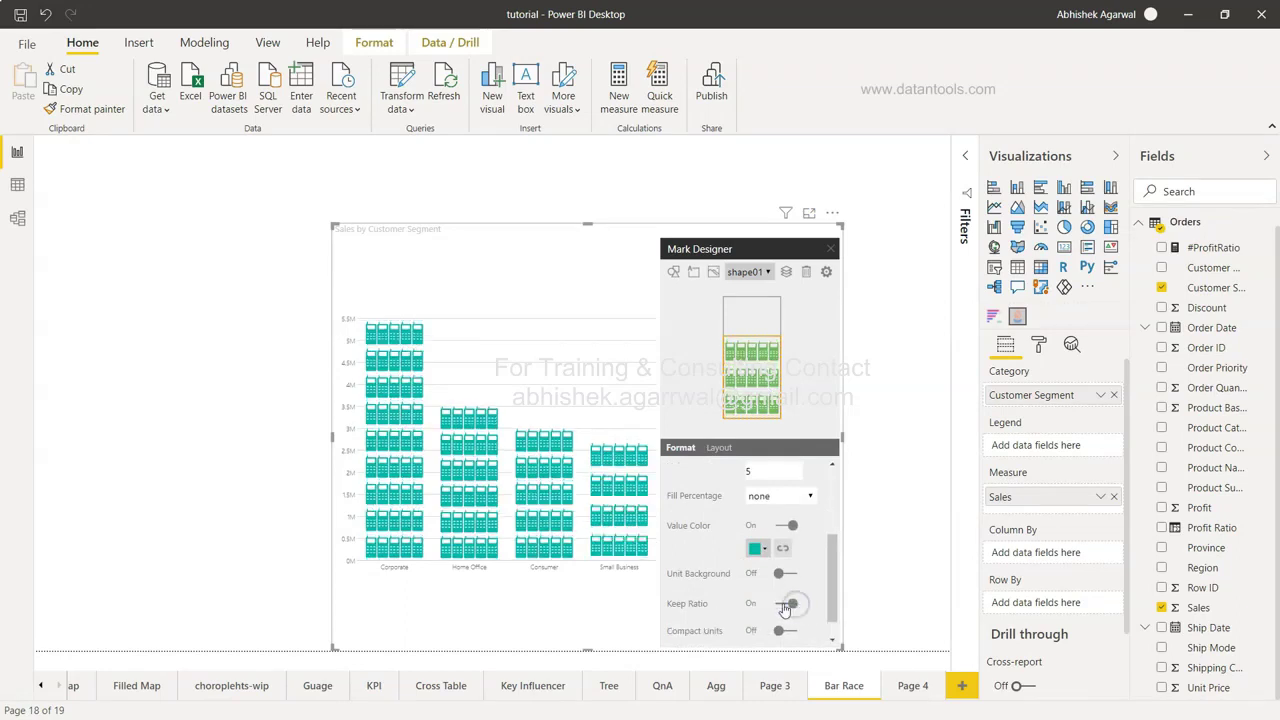
click(792, 604)
click(788, 604)
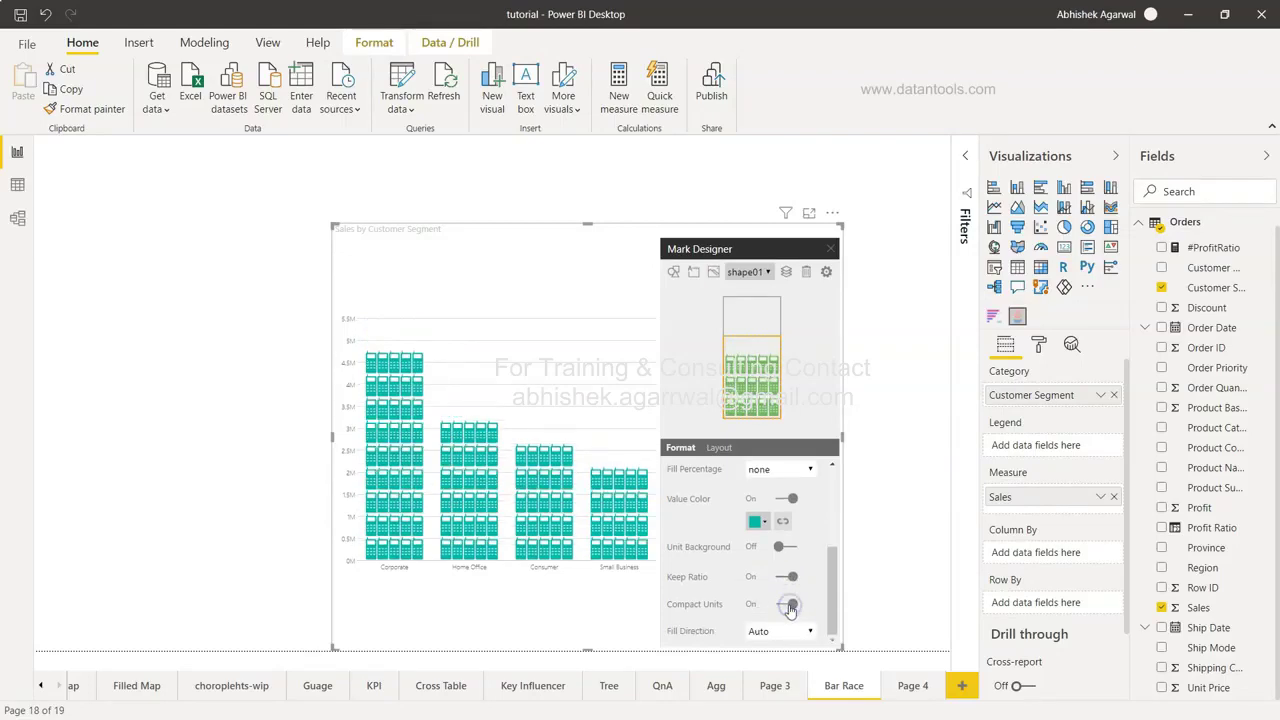
click(784, 606)
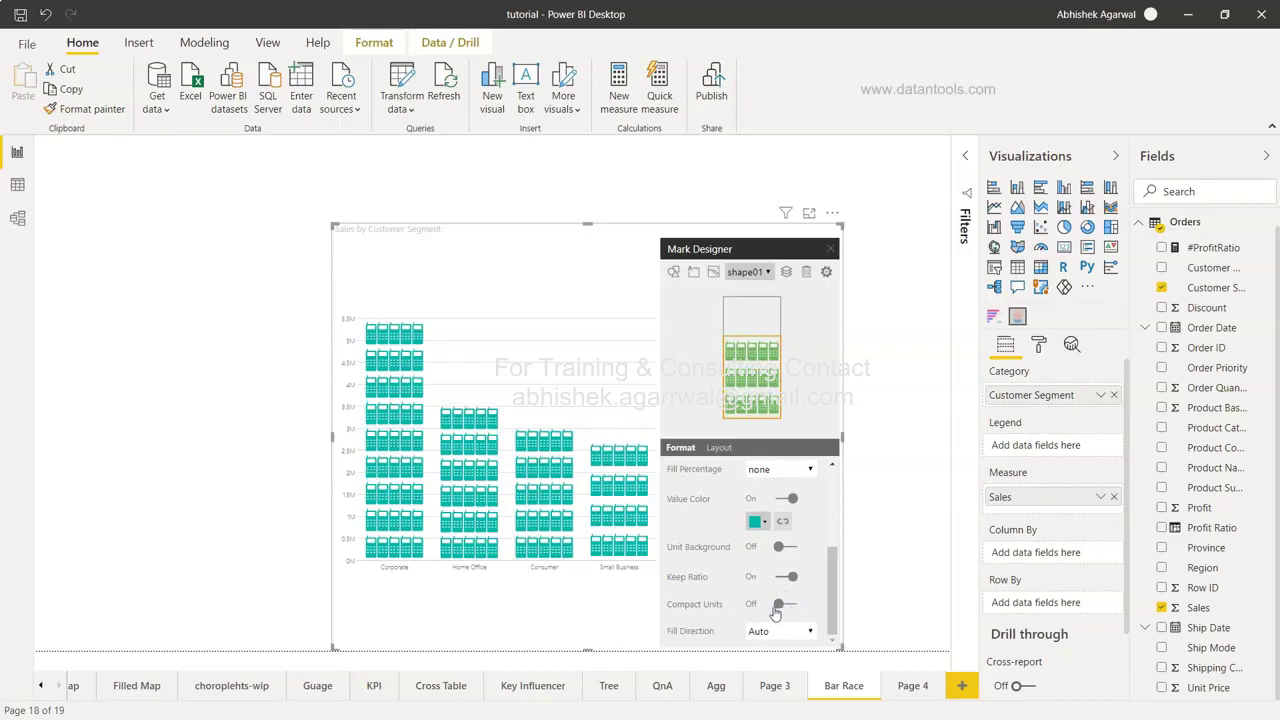
Try Right-to-Left and Top-to-Bottom fill directions, then return Fill Direction to Auto
click(775, 631)
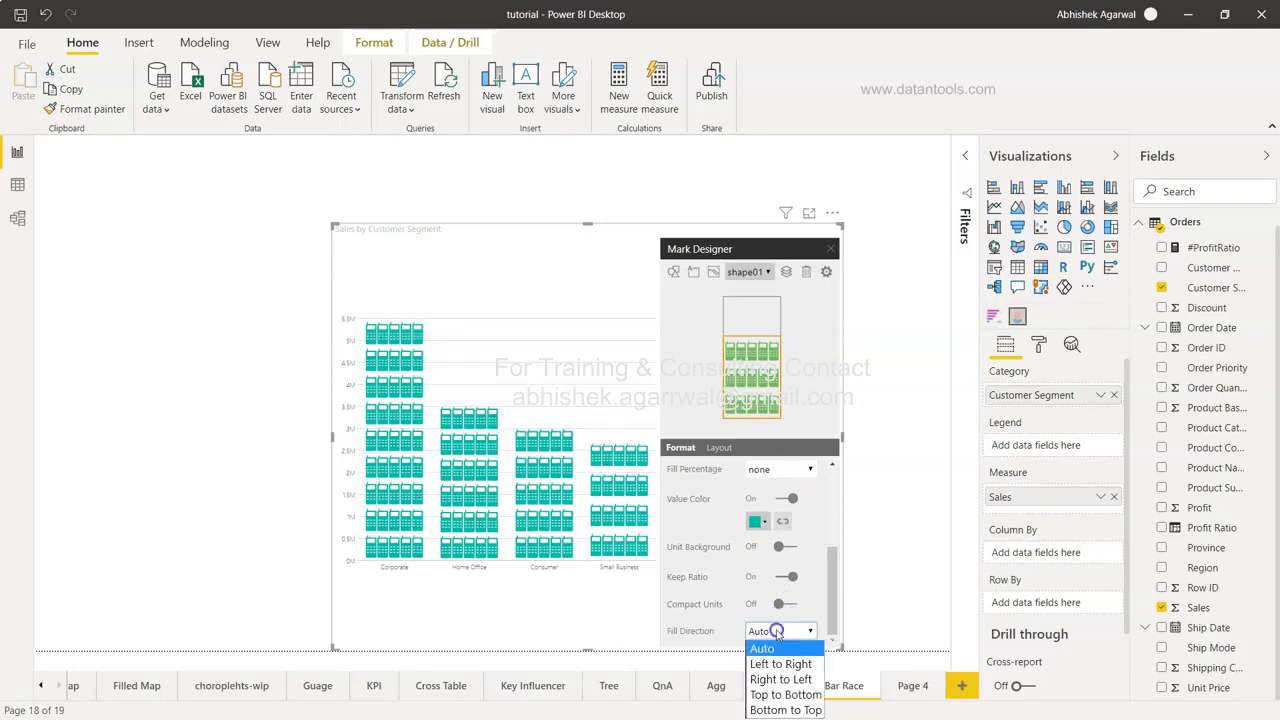
click(777, 633)
click(777, 633)
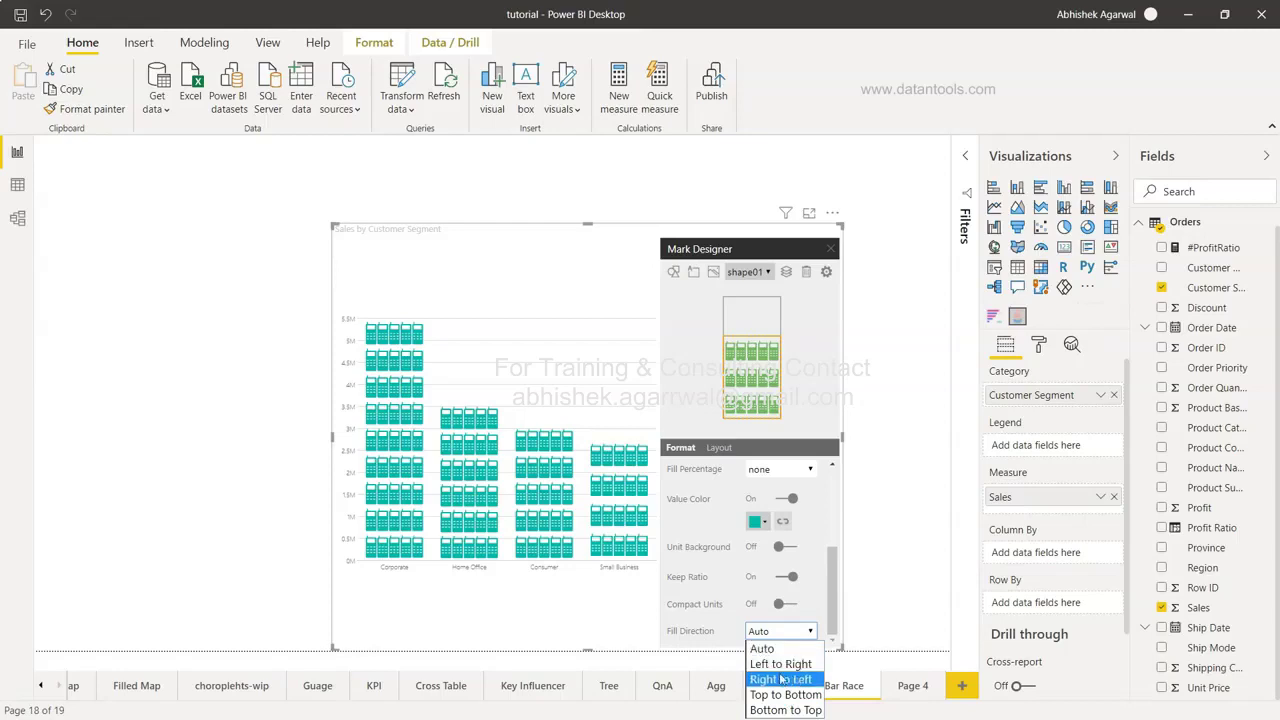
click(780, 679)
click(780, 631)
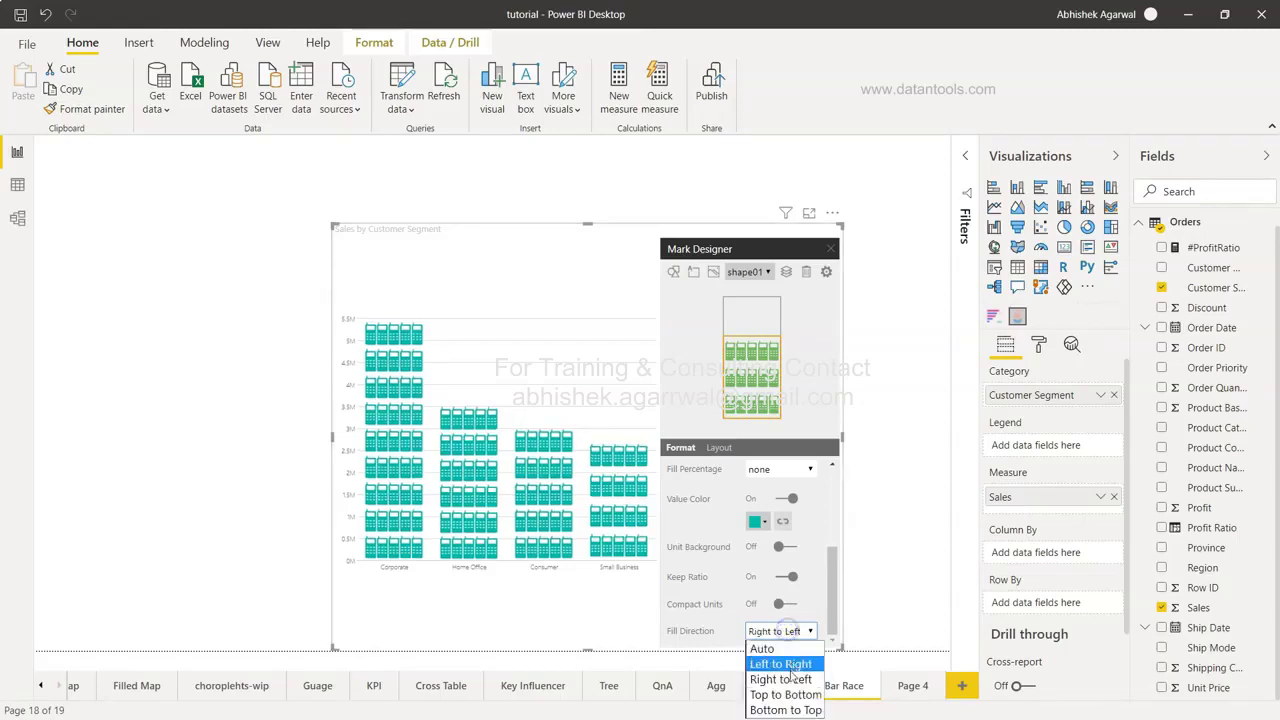
click(789, 692)
click(786, 632)
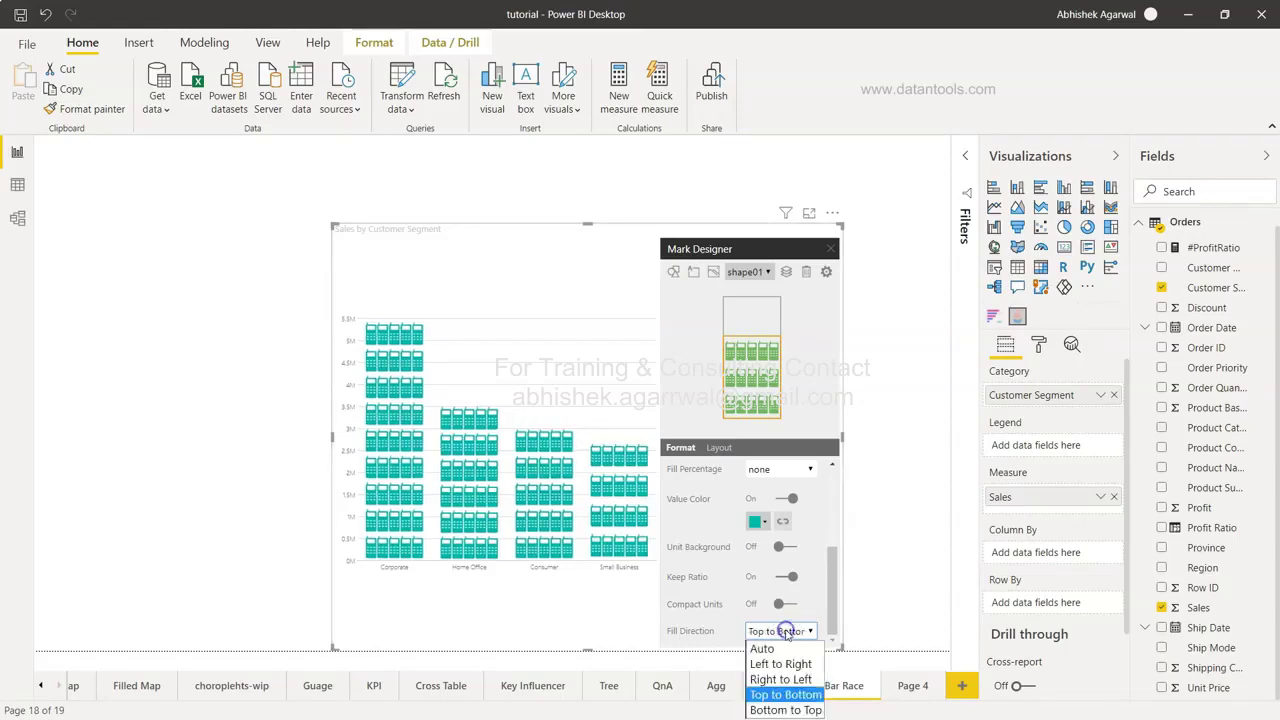
click(784, 648)
scroll(706, 588, up, 3)
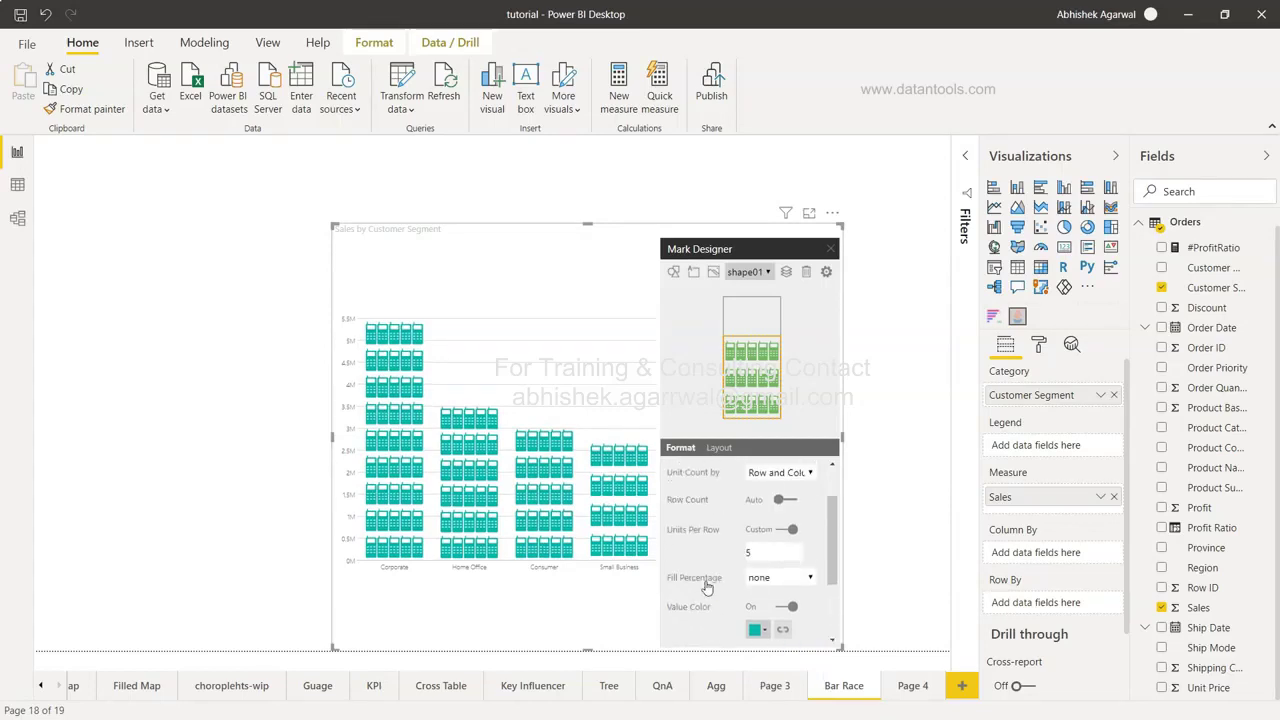
scroll(706, 588, up, 2)
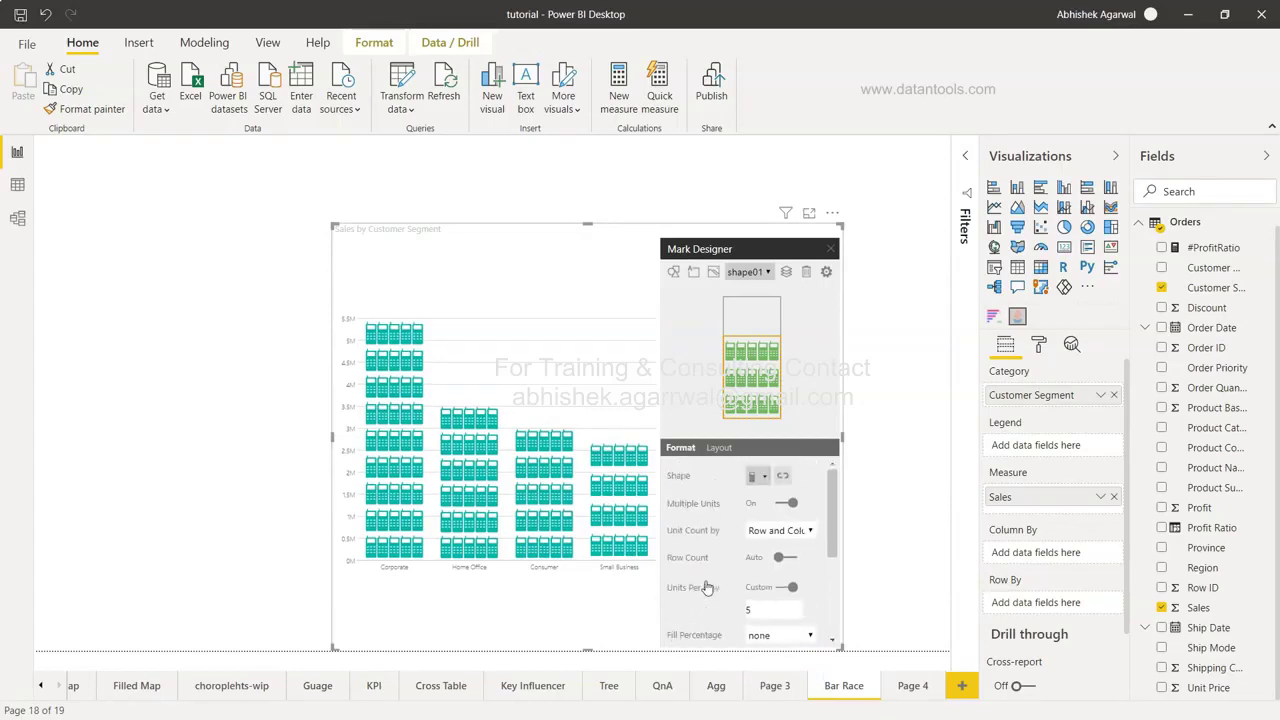
Browse the Food & Drink, Household and Nature shape categories, ending on the empty Uploaded one
click(762, 477)
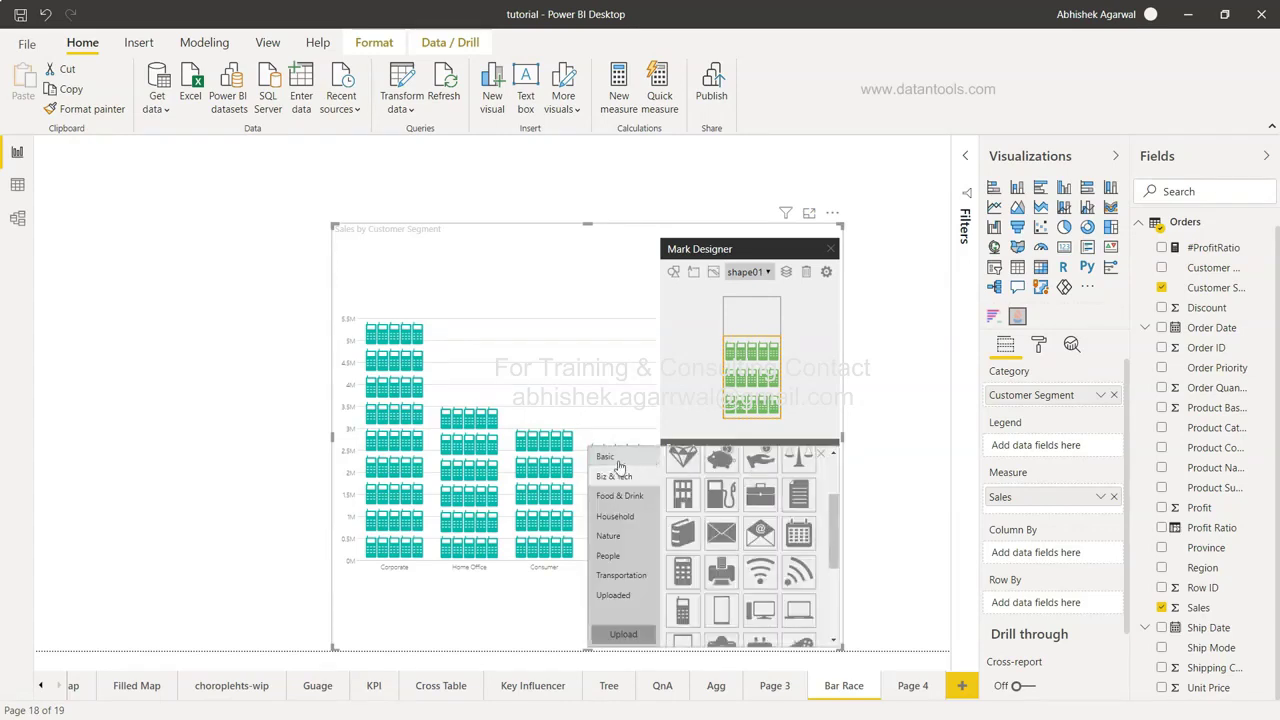
click(622, 495)
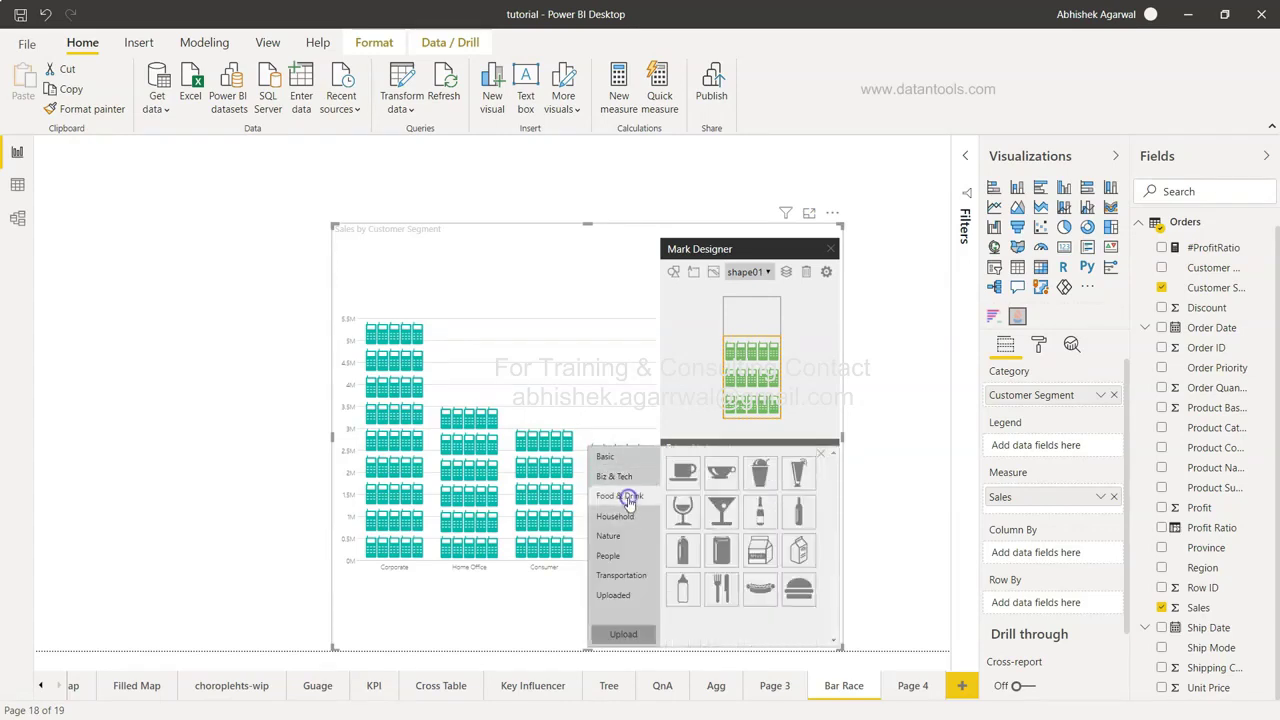
click(627, 518)
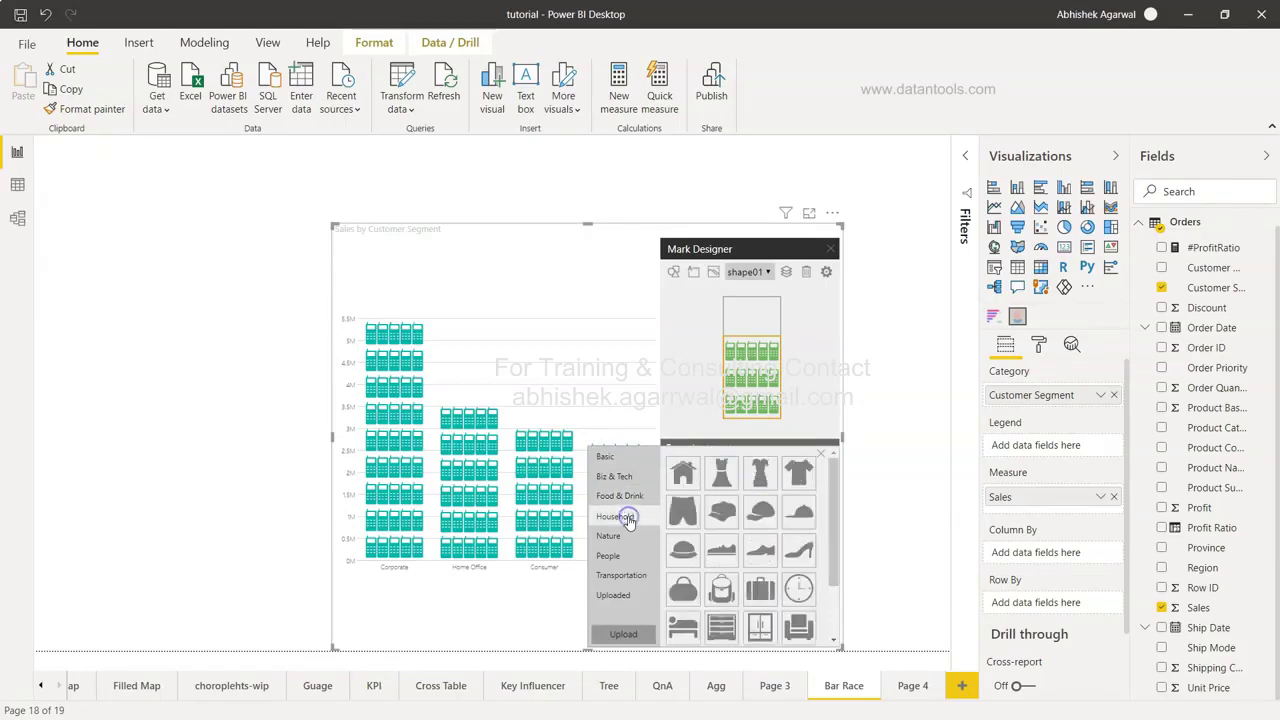
click(628, 536)
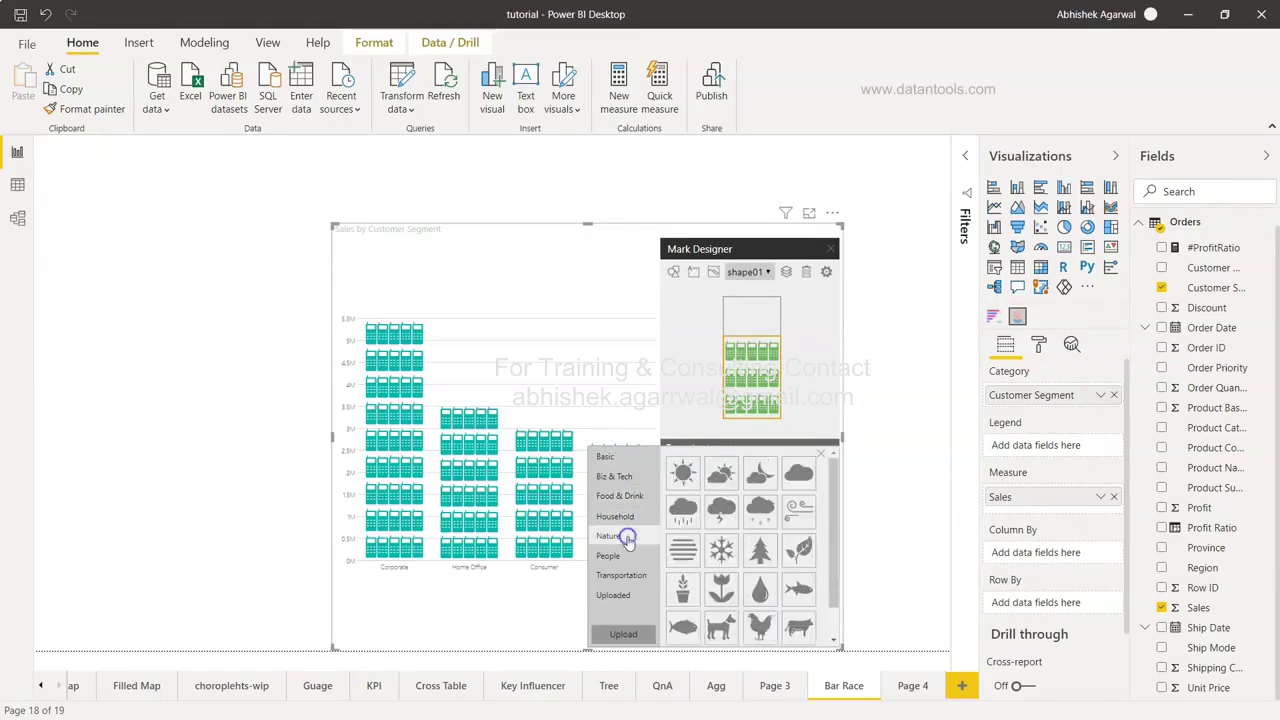
click(626, 596)
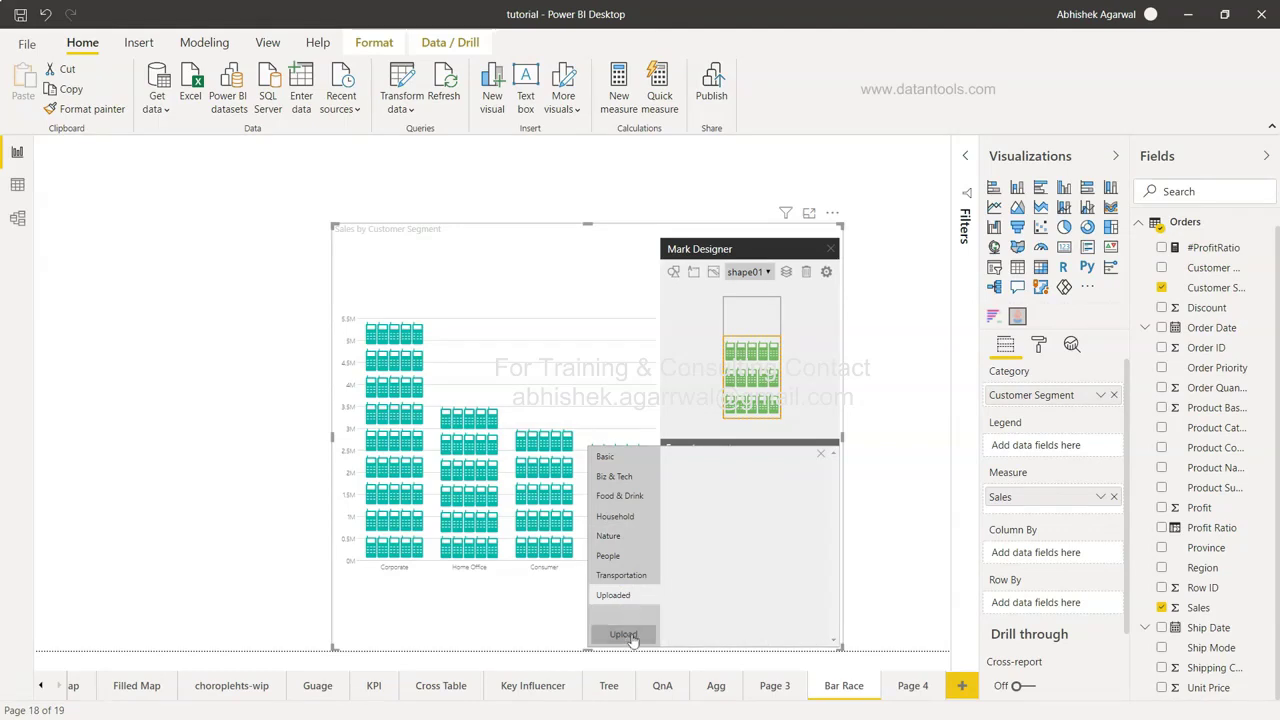
Start an SVG shape upload from the Pictures folder, then cancel the file picker
click(623, 635)
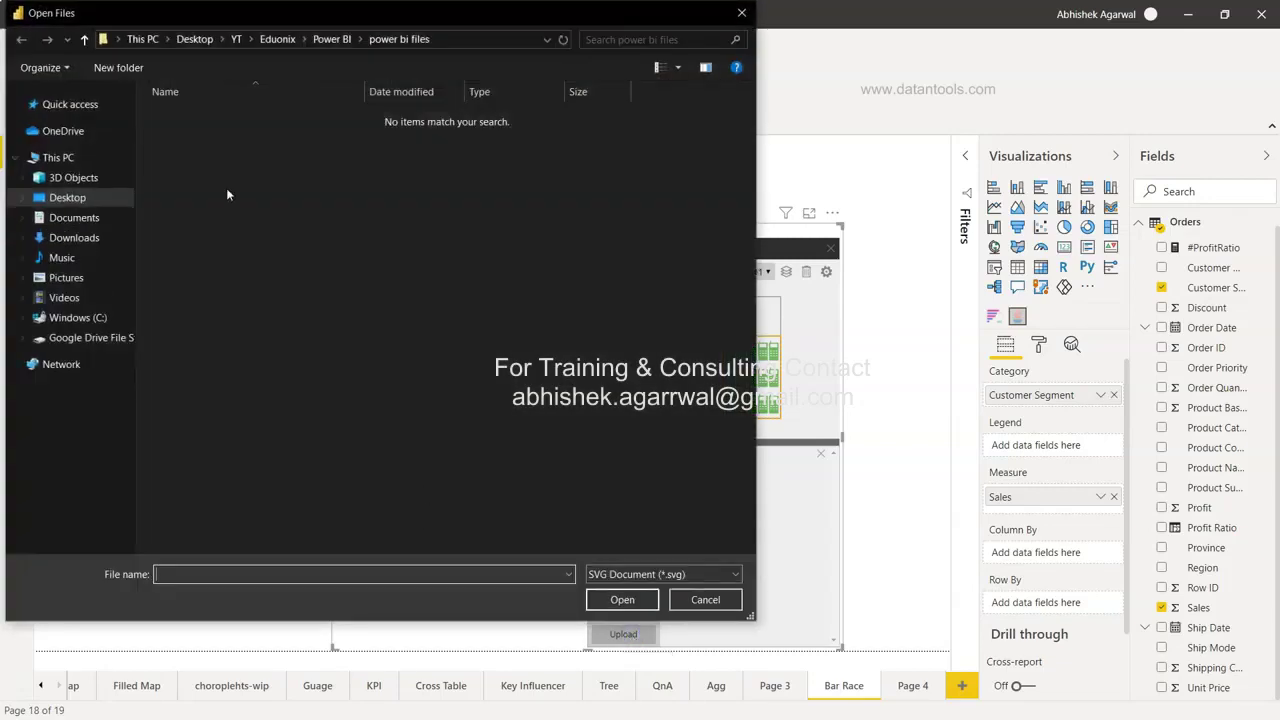
click(100, 275)
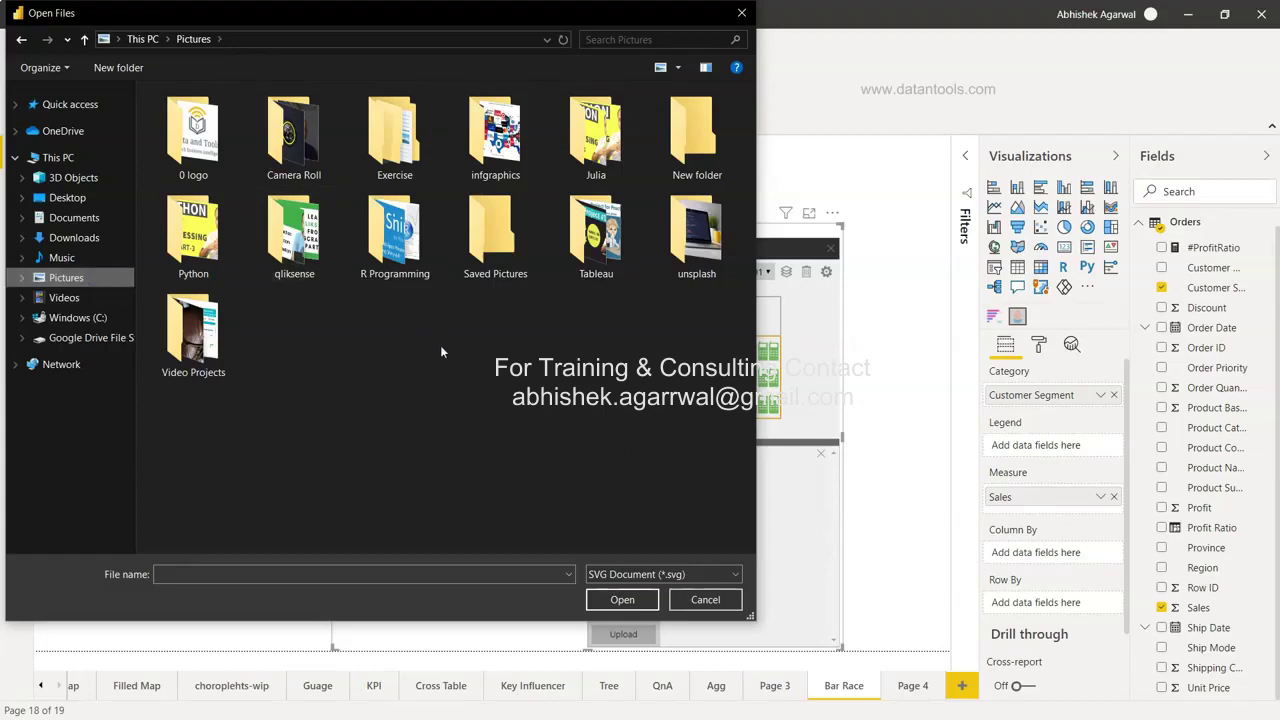
click(741, 13)
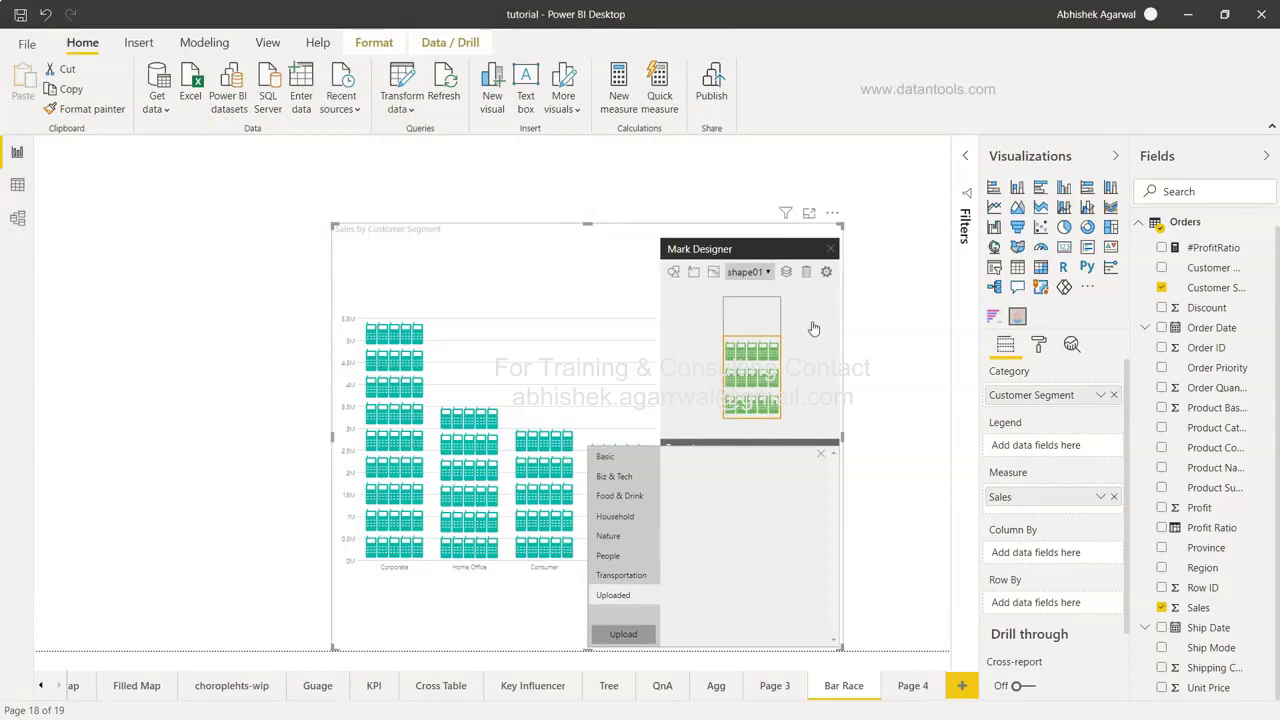
Browse the Biz & Tech icons via Insert shape, then close the Mark Designer
click(675, 276)
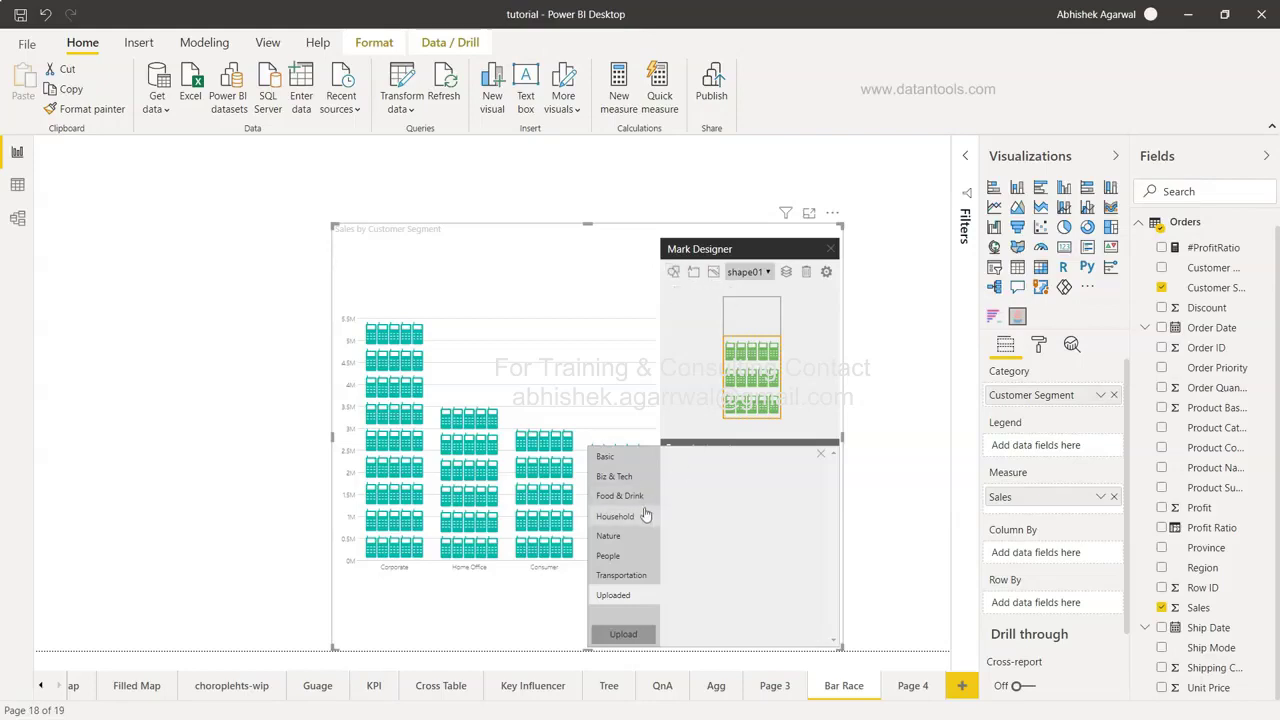
click(630, 476)
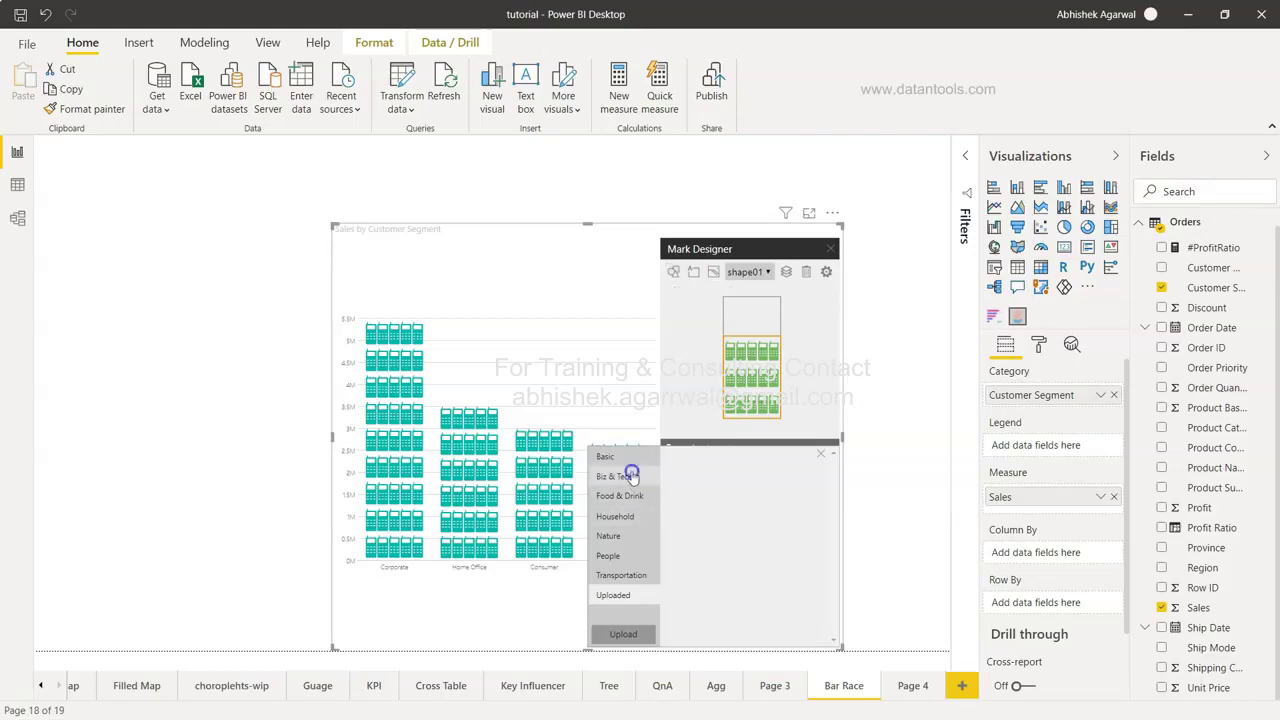
click(762, 272)
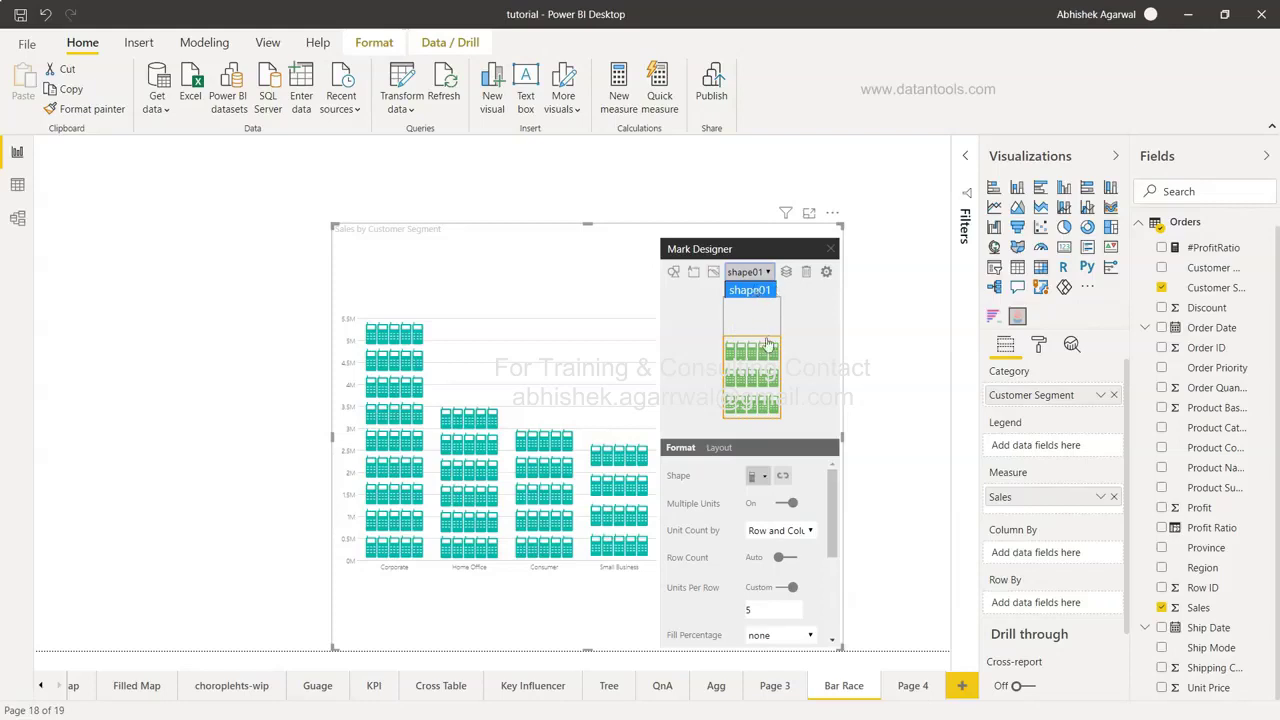
click(757, 477)
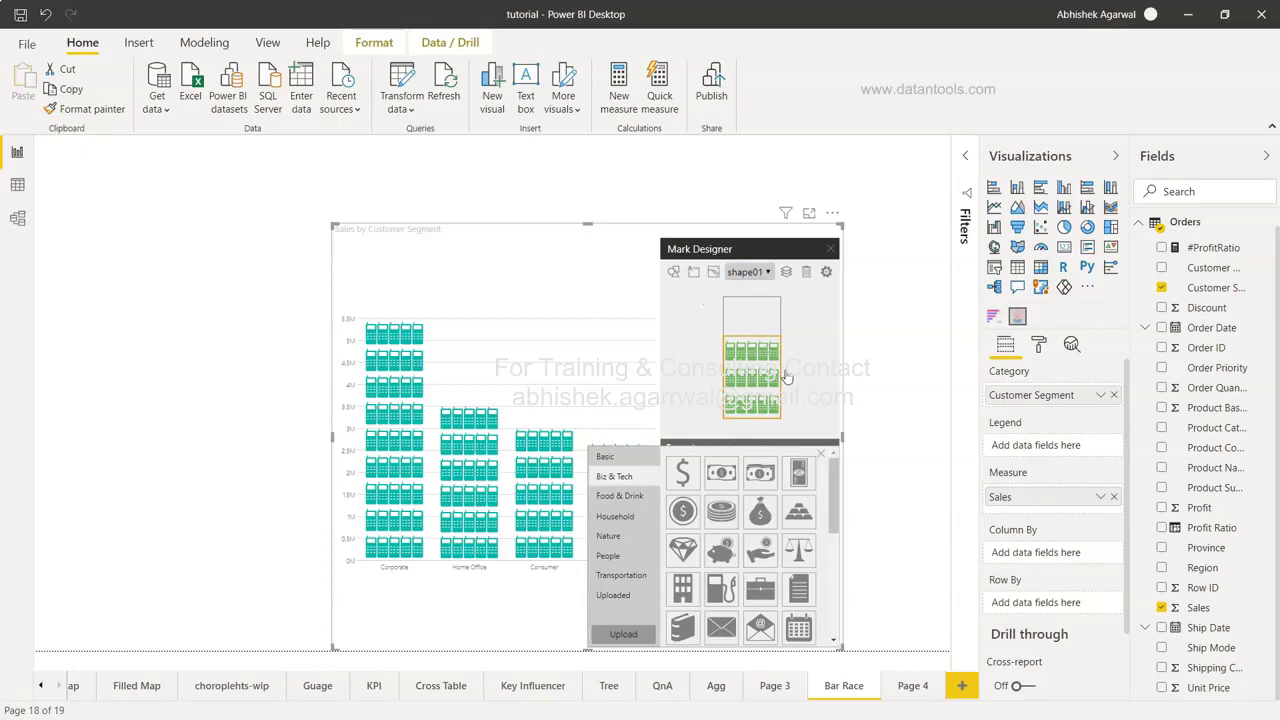
click(824, 388)
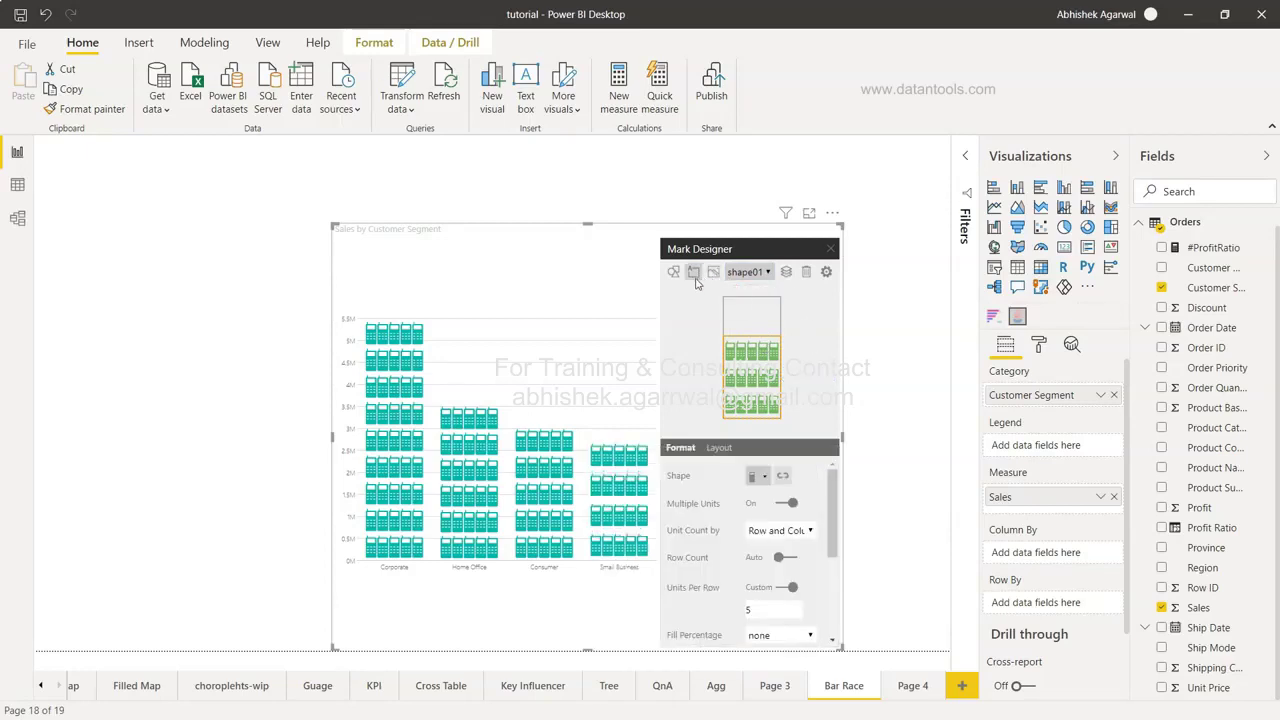
click(830, 251)
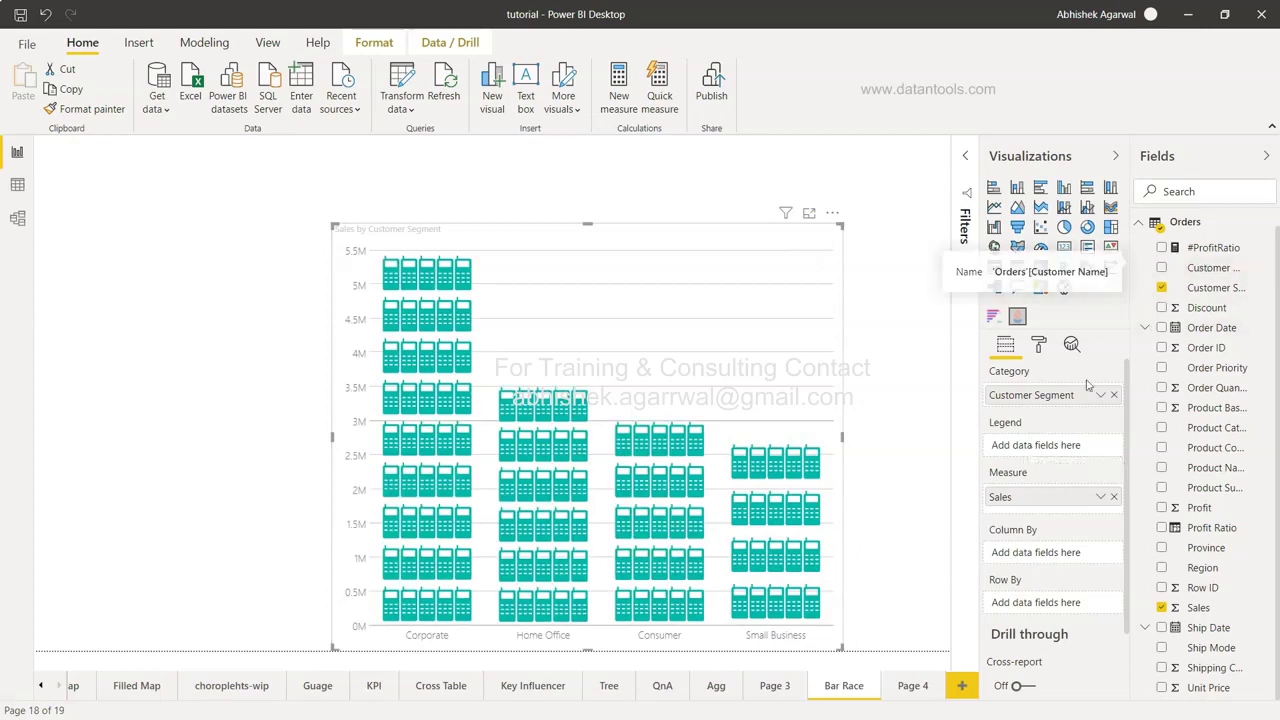
drag(1208, 287, 1065, 455)
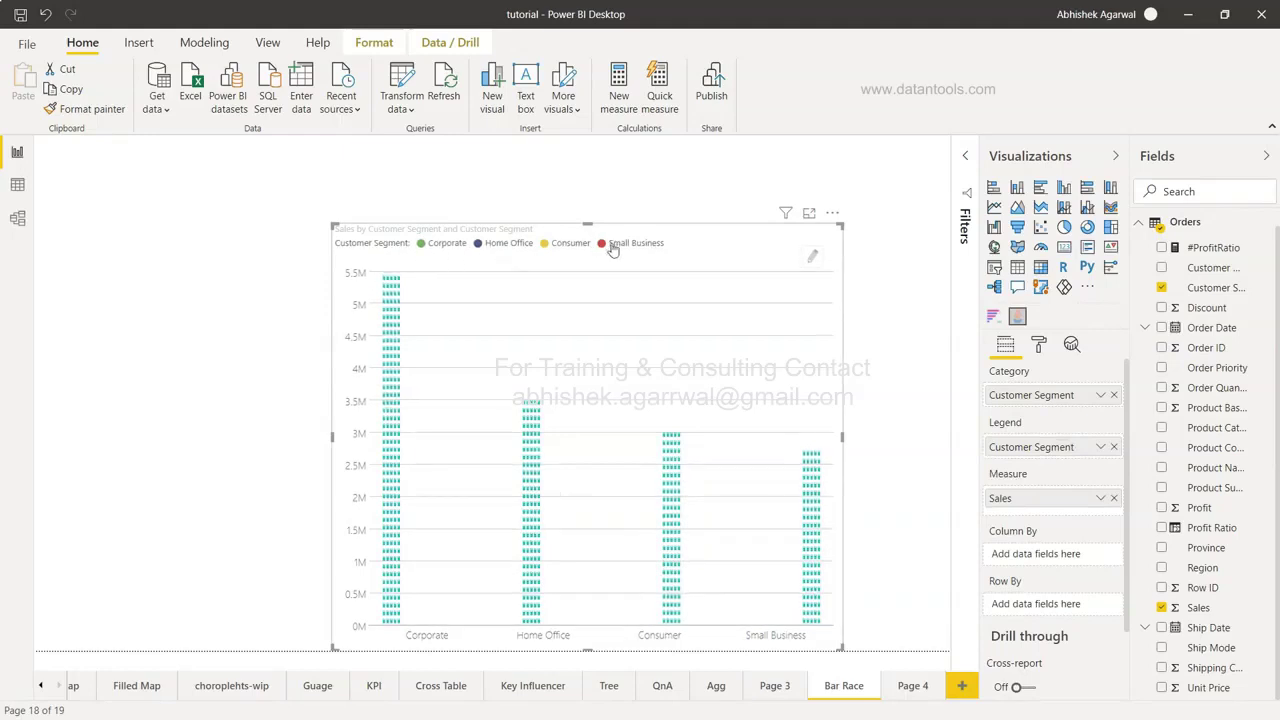
click(1114, 449)
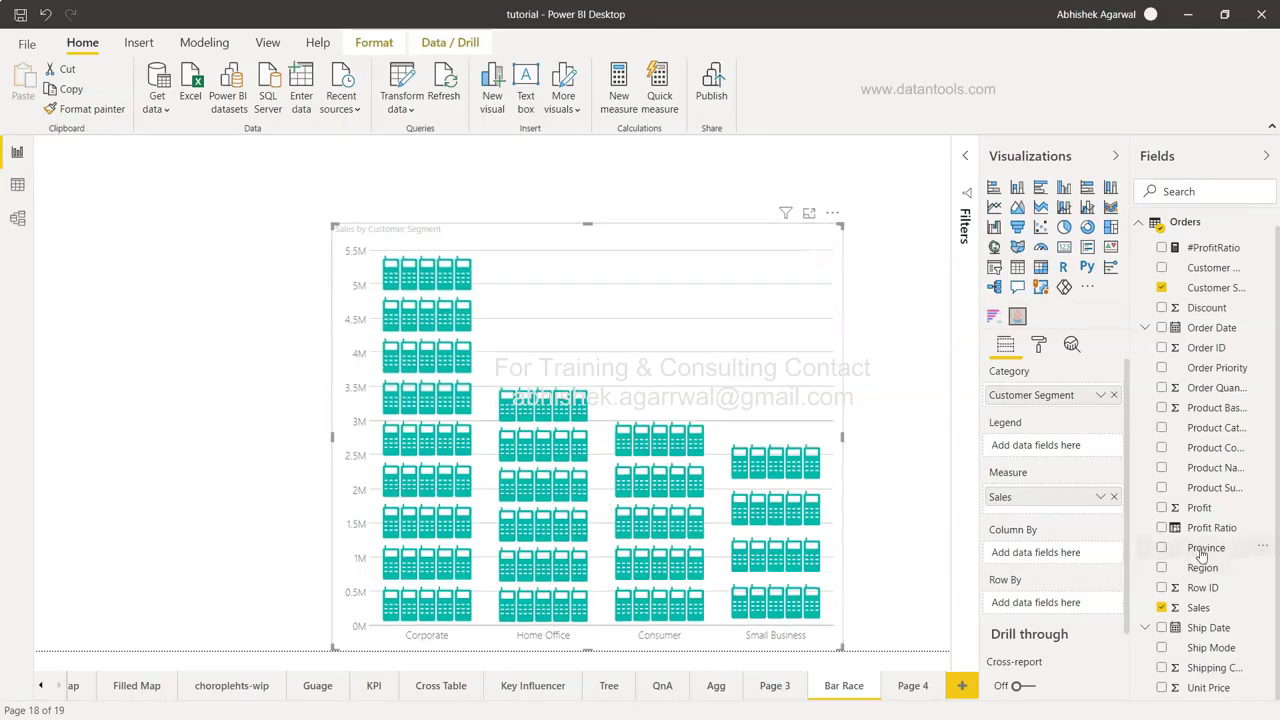
Split the pictograph into one row per Region and enlarge it by dragging its left and top edges
drag(1205, 568, 1057, 561)
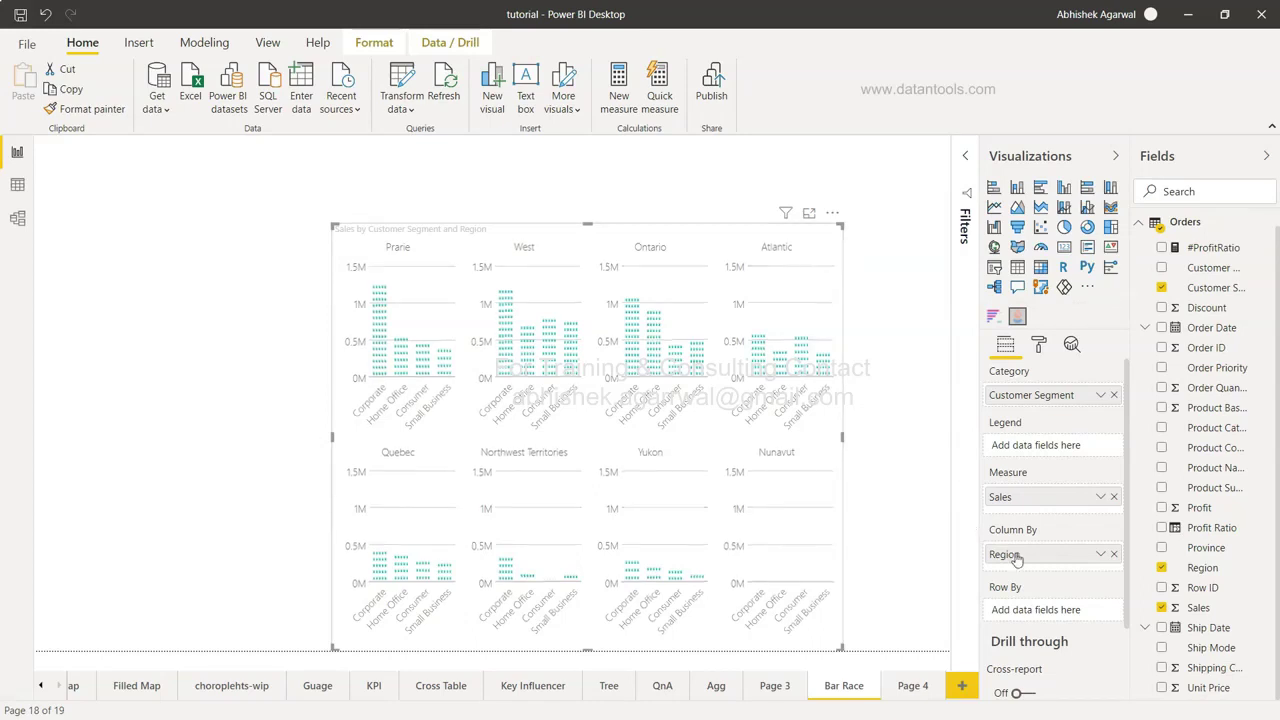
drag(1034, 559, 1034, 606)
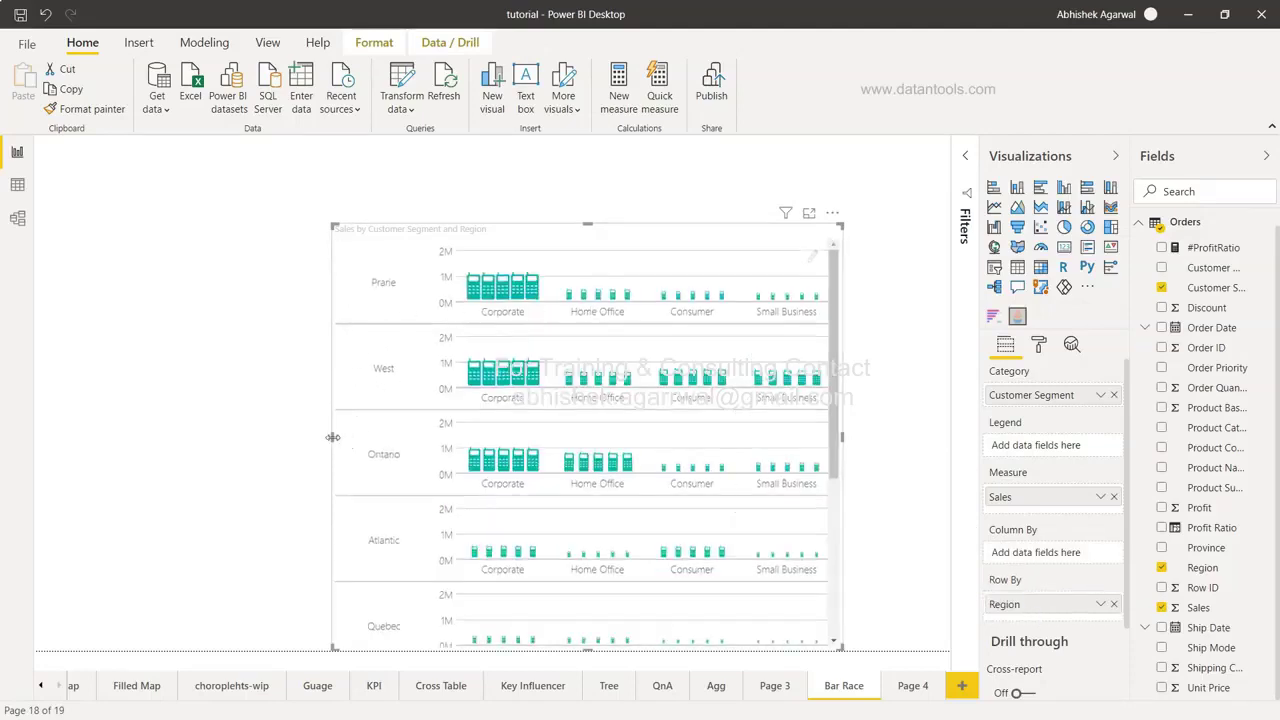
drag(334, 437, 178, 435)
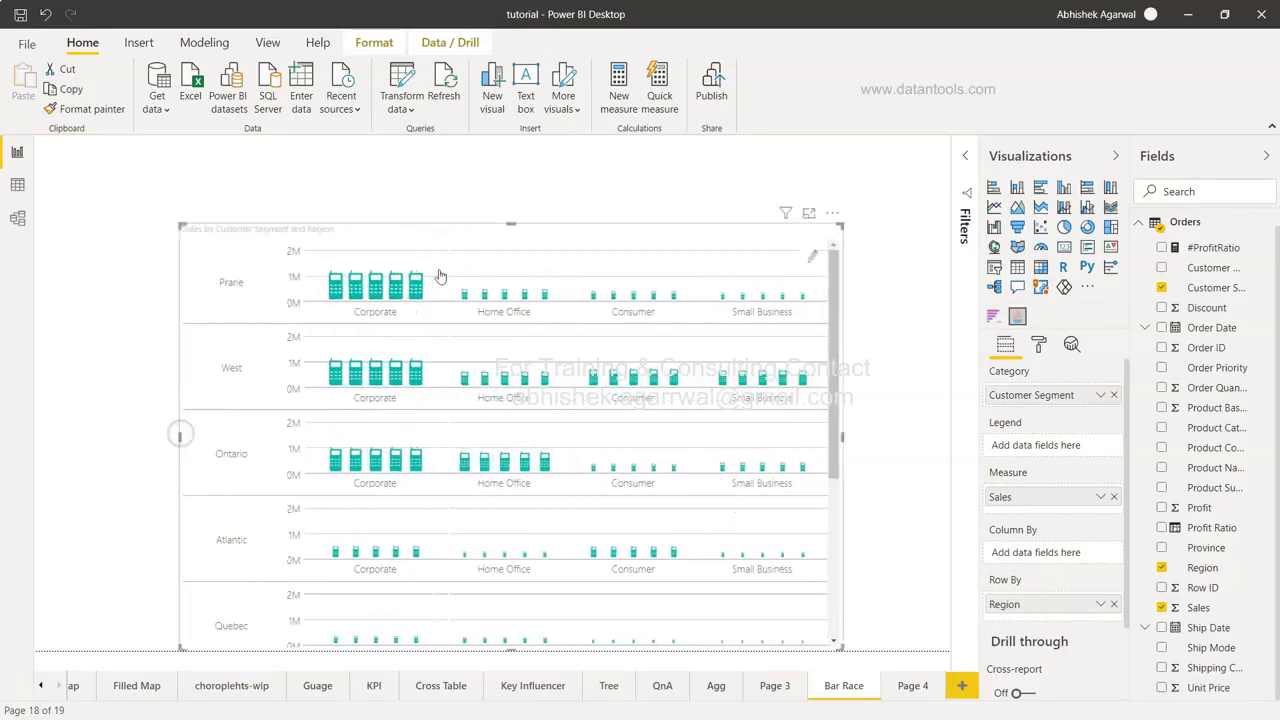
drag(508, 222, 511, 153)
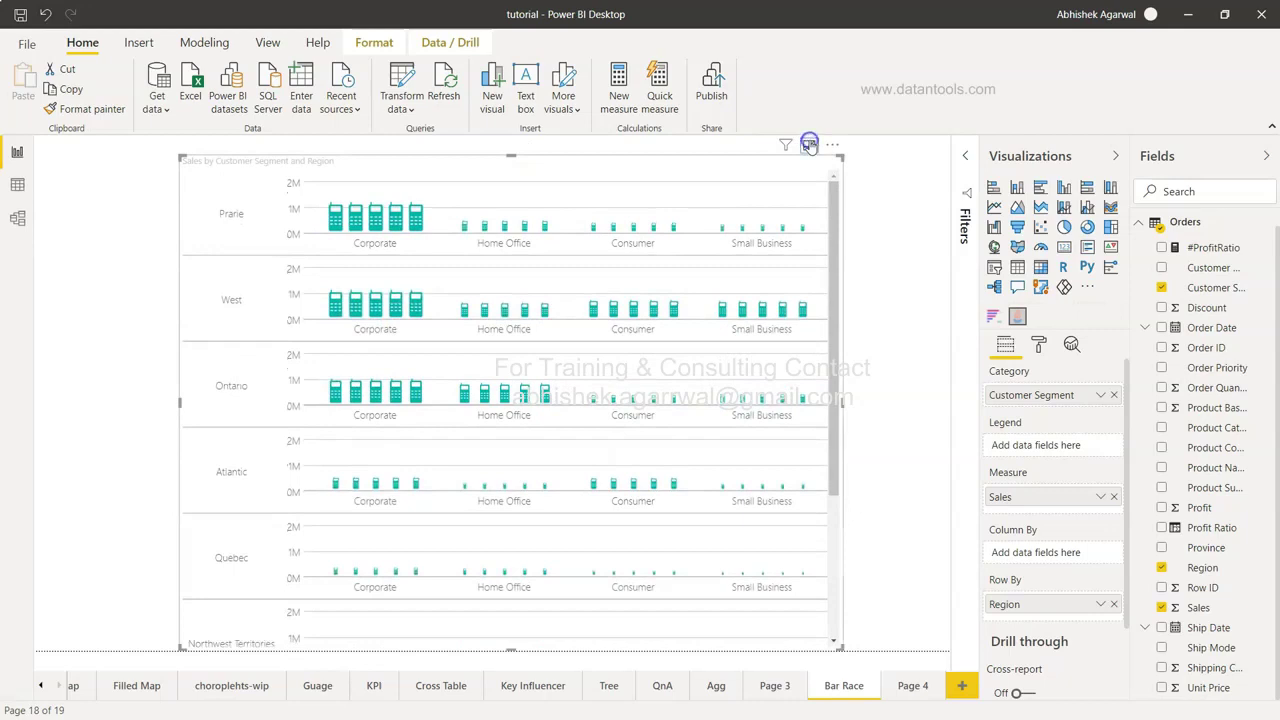
Show the region-by-segment pictograph in Focus mode and scroll through its region rows
click(810, 146)
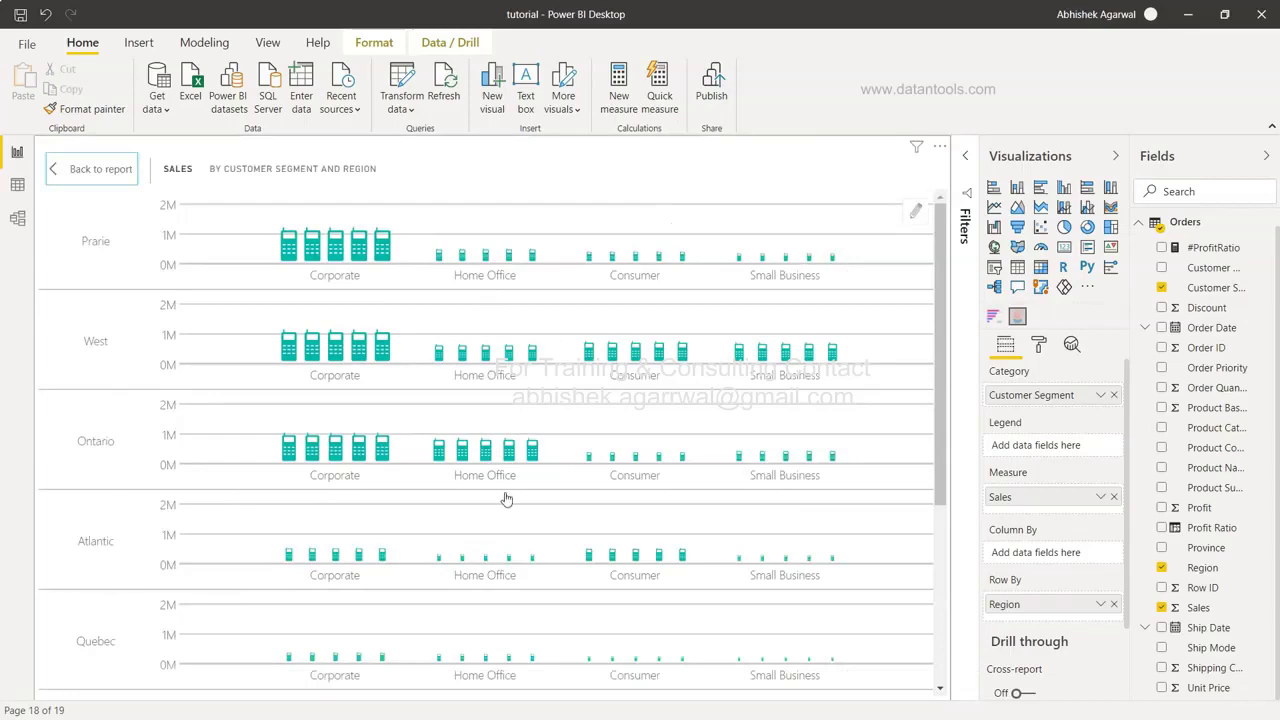
scroll(507, 500, down, 3)
scroll(507, 500, up, 2)
scroll(507, 500, up, 1)
scroll(507, 500, down, 3)
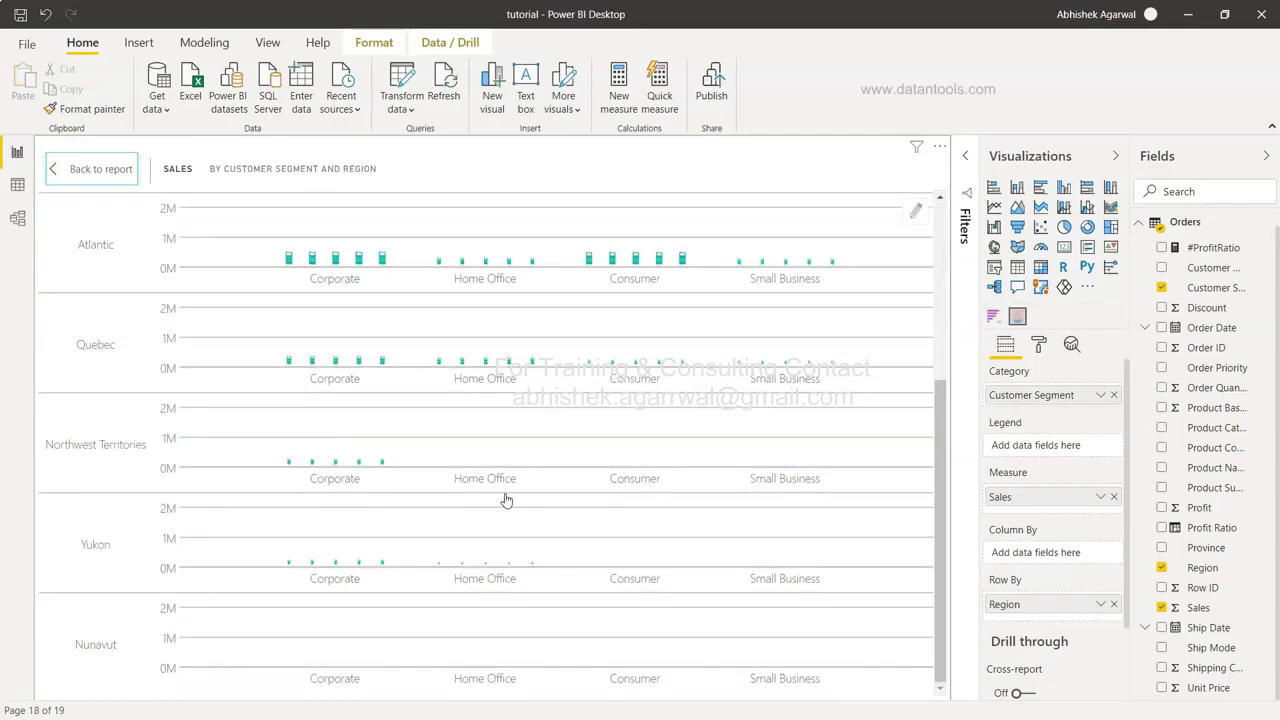
scroll(506, 500, up, 3)
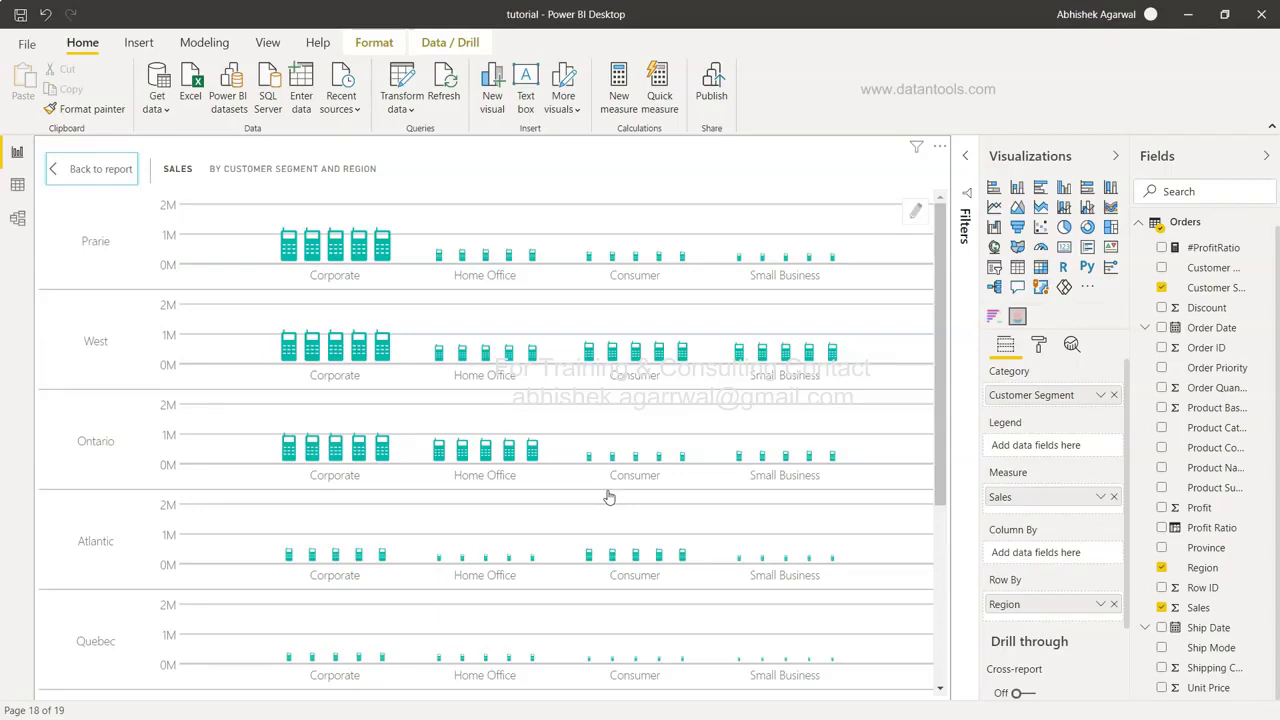
In the visual's format settings, turn off the separator lines between small-multiple region rows
click(1038, 344)
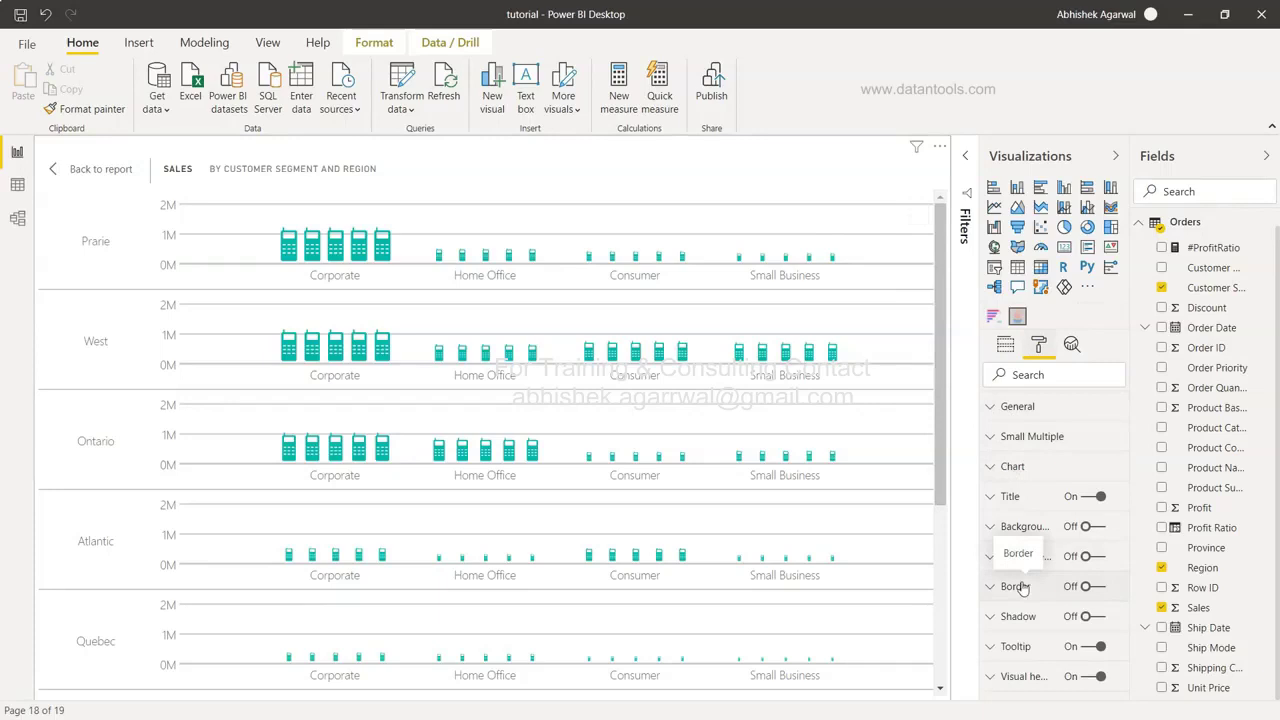
click(991, 440)
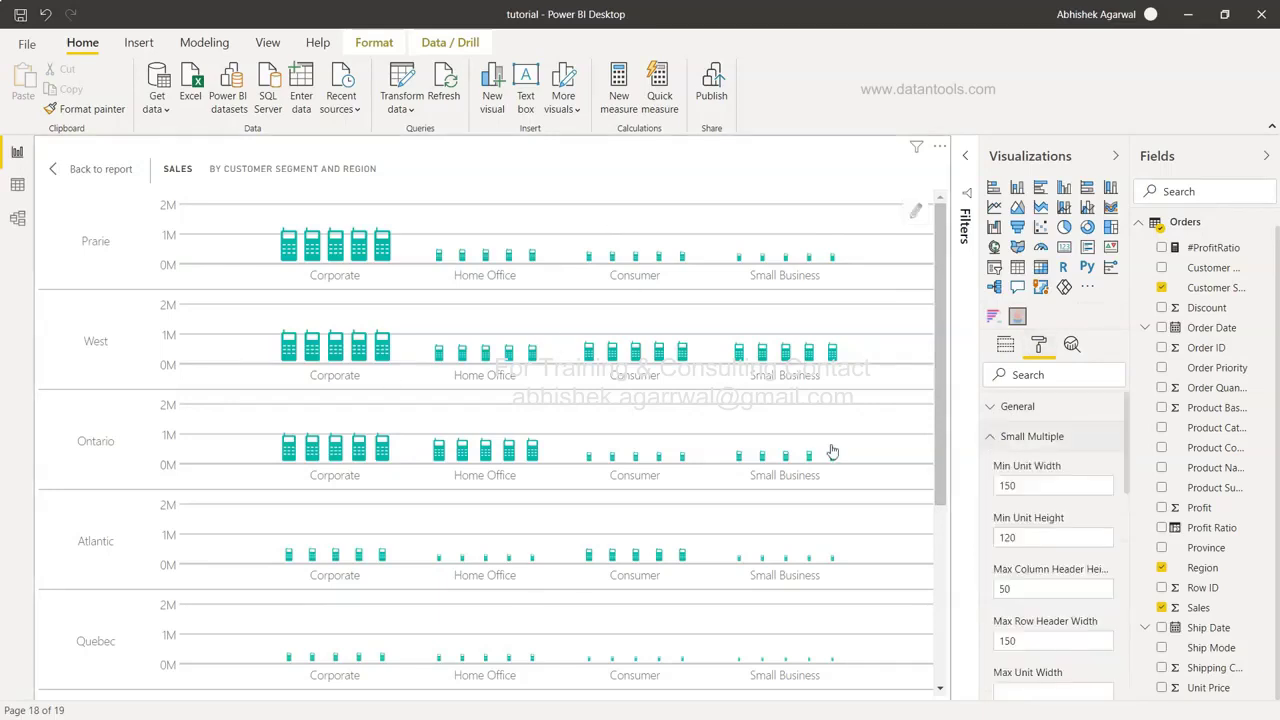
scroll(1091, 562, down, 5)
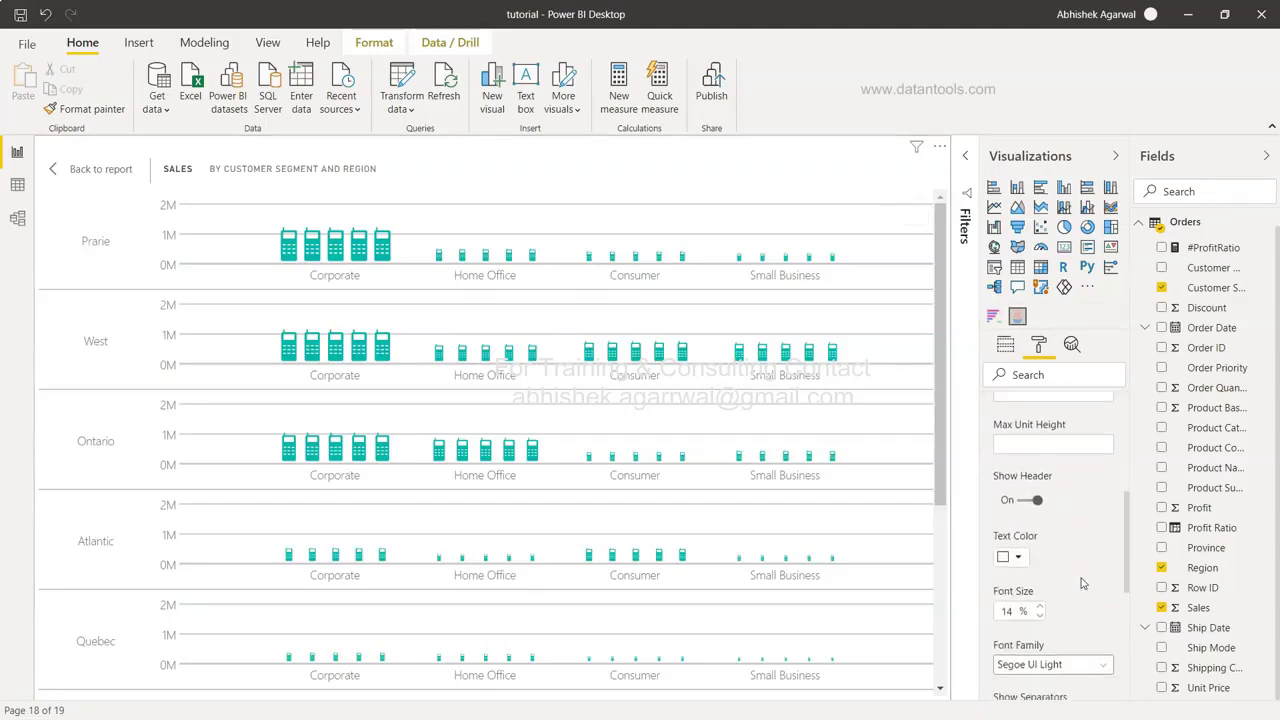
scroll(1064, 577, down, 3)
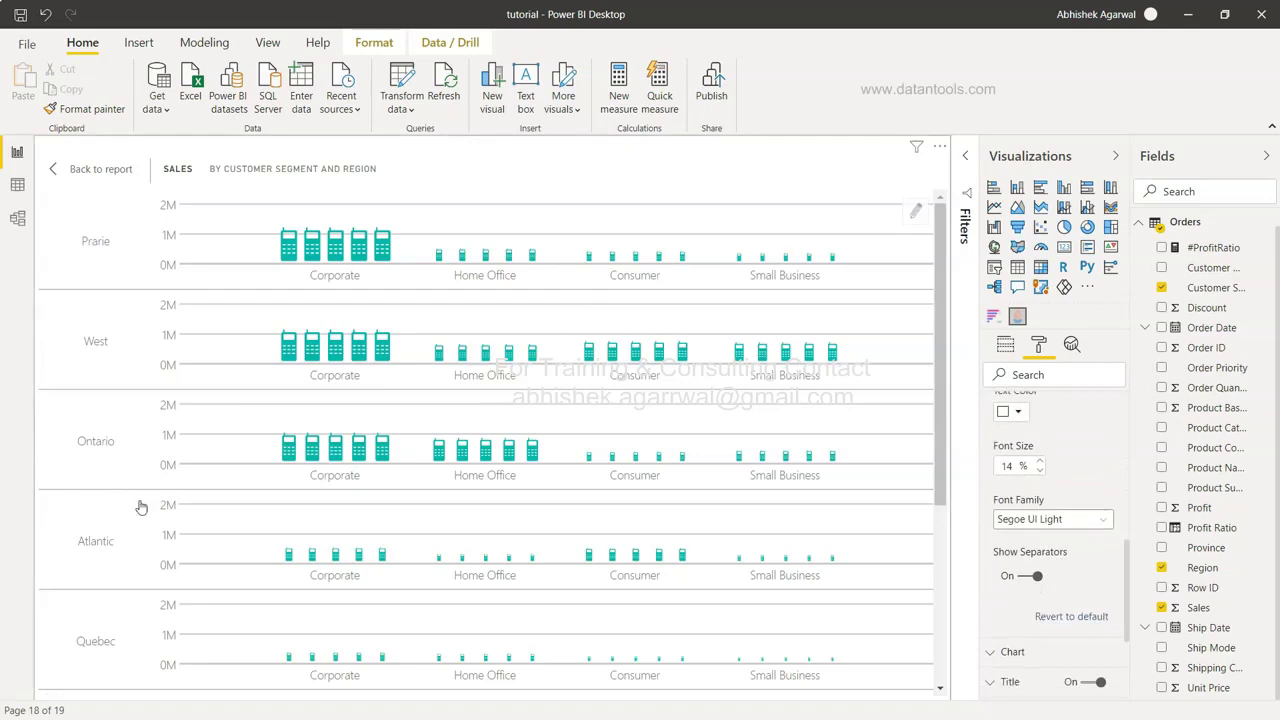
click(1024, 578)
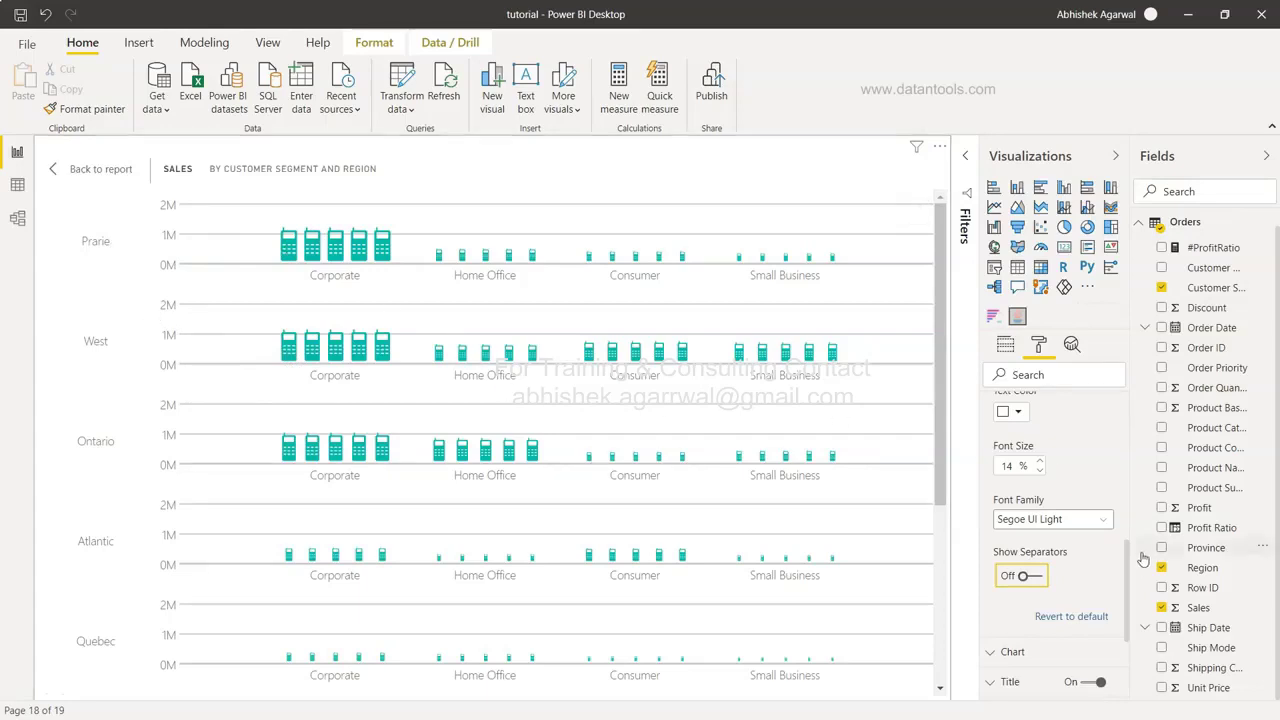
Under Chart settings, keep the X-axis labels hidden and switch the Y-axis on
scroll(1075, 575, down, 1)
scroll(1075, 575, down, 2)
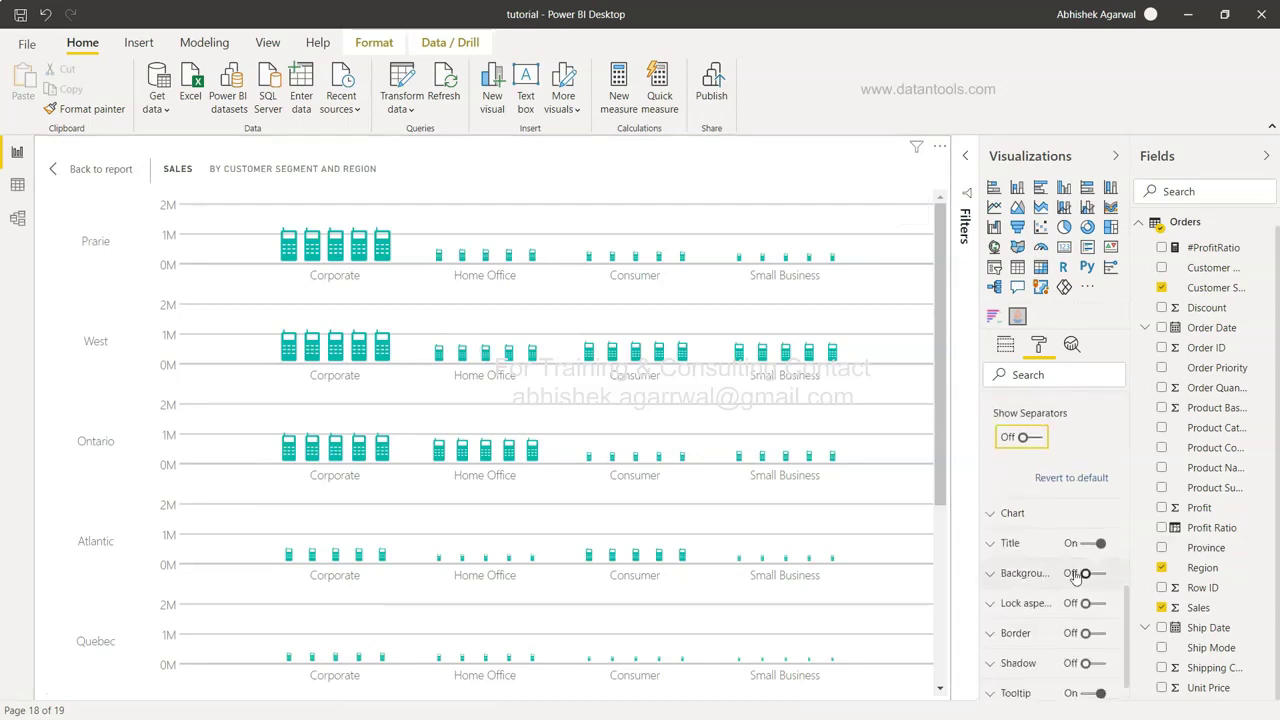
click(1004, 516)
scroll(1000, 520, down, 1)
scroll(1000, 520, down, 3)
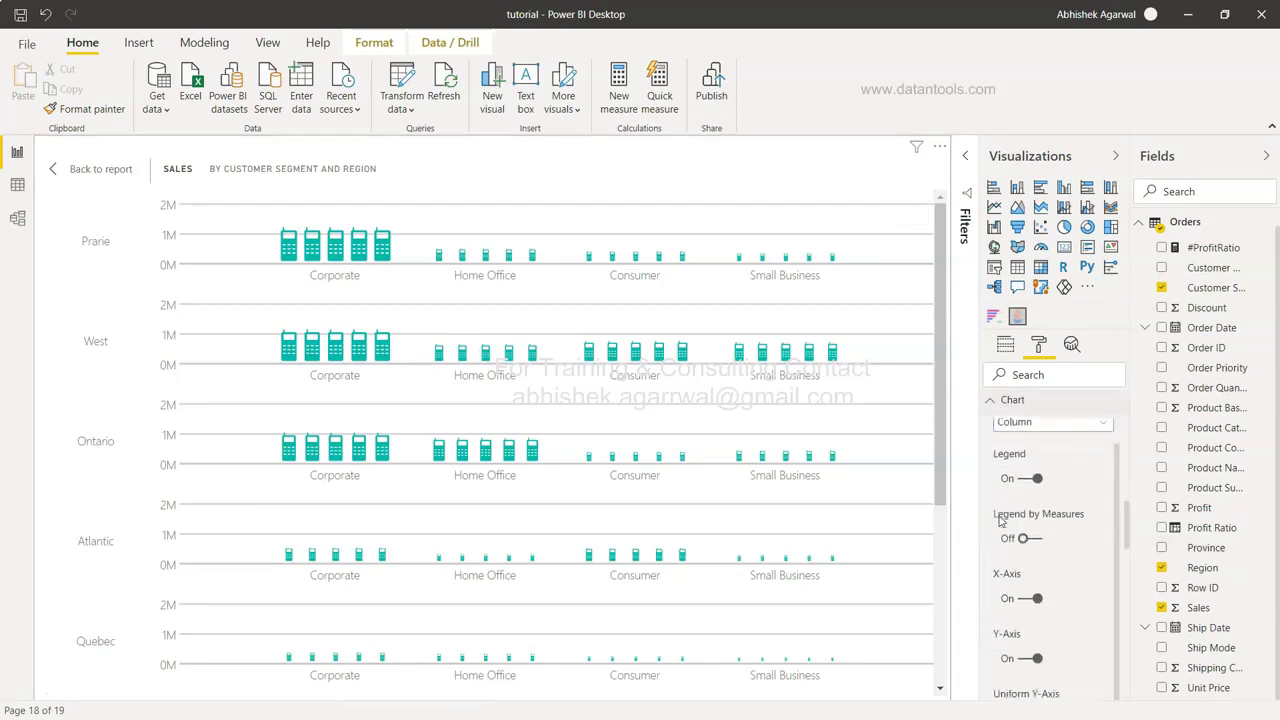
scroll(1000, 520, down, 1)
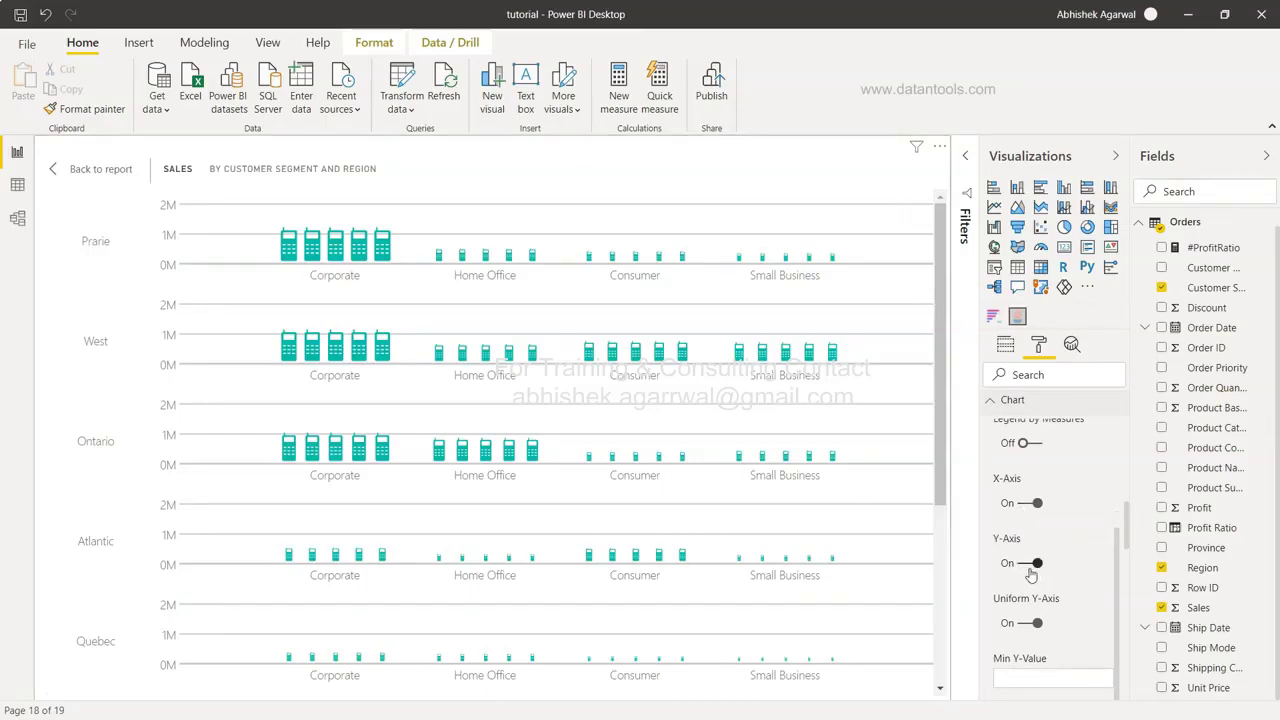
click(1030, 503)
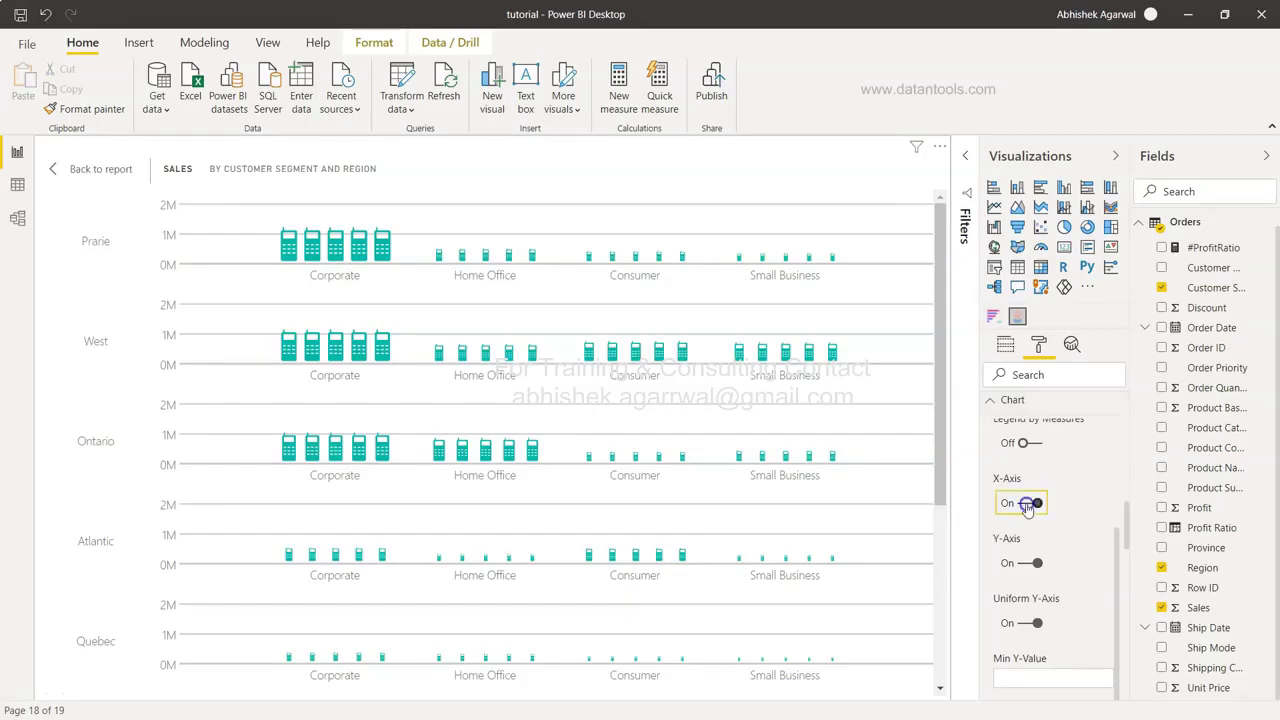
scroll(1028, 508, up, 1)
click(1029, 505)
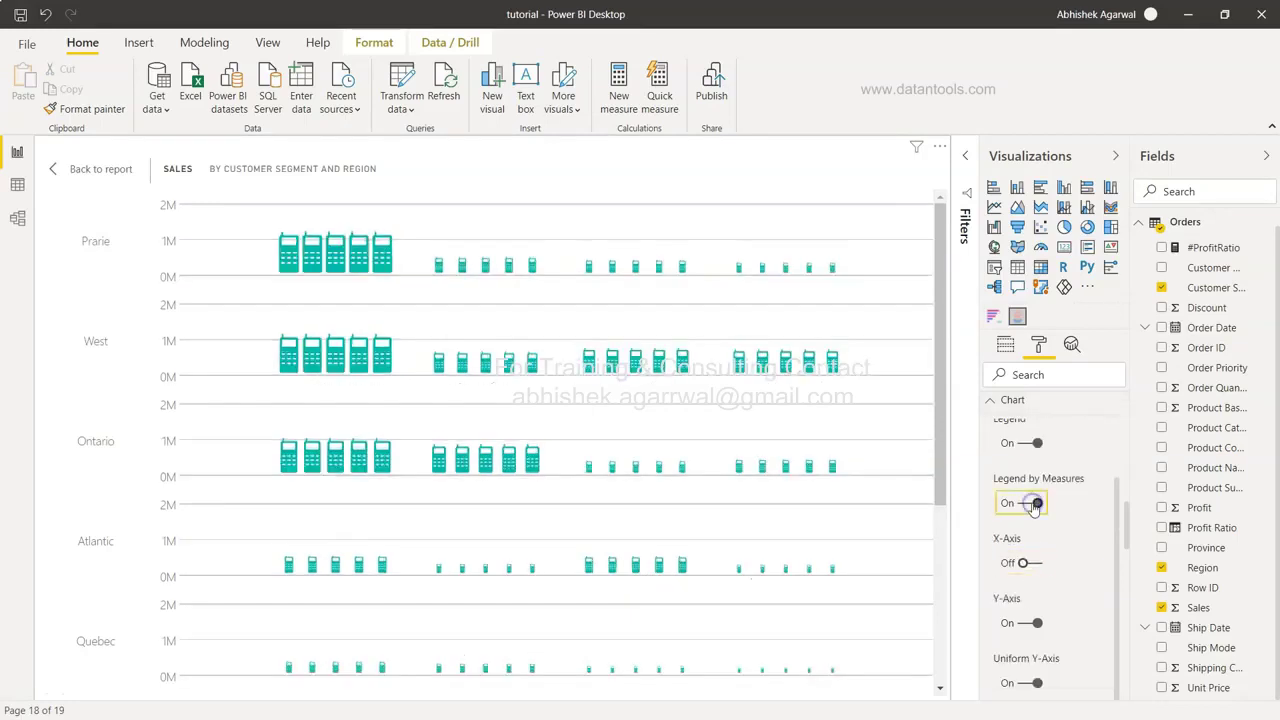
click(1026, 623)
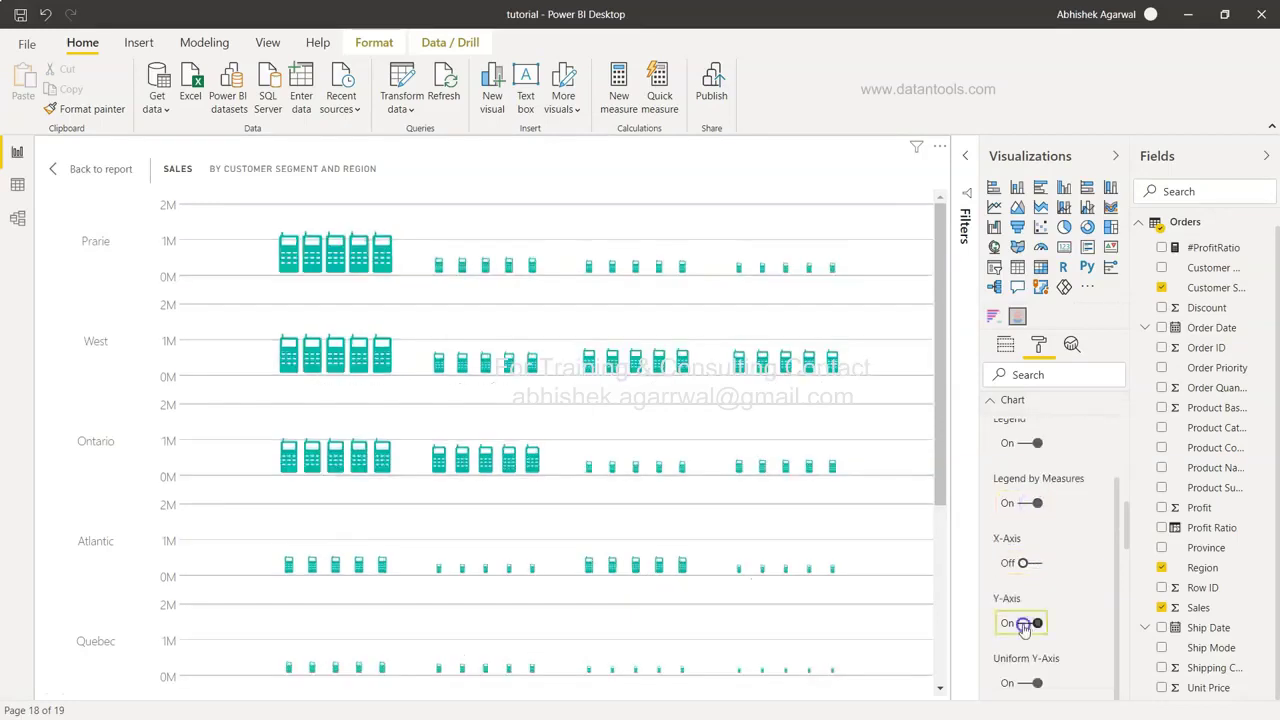
scroll(1030, 625, up, 1)
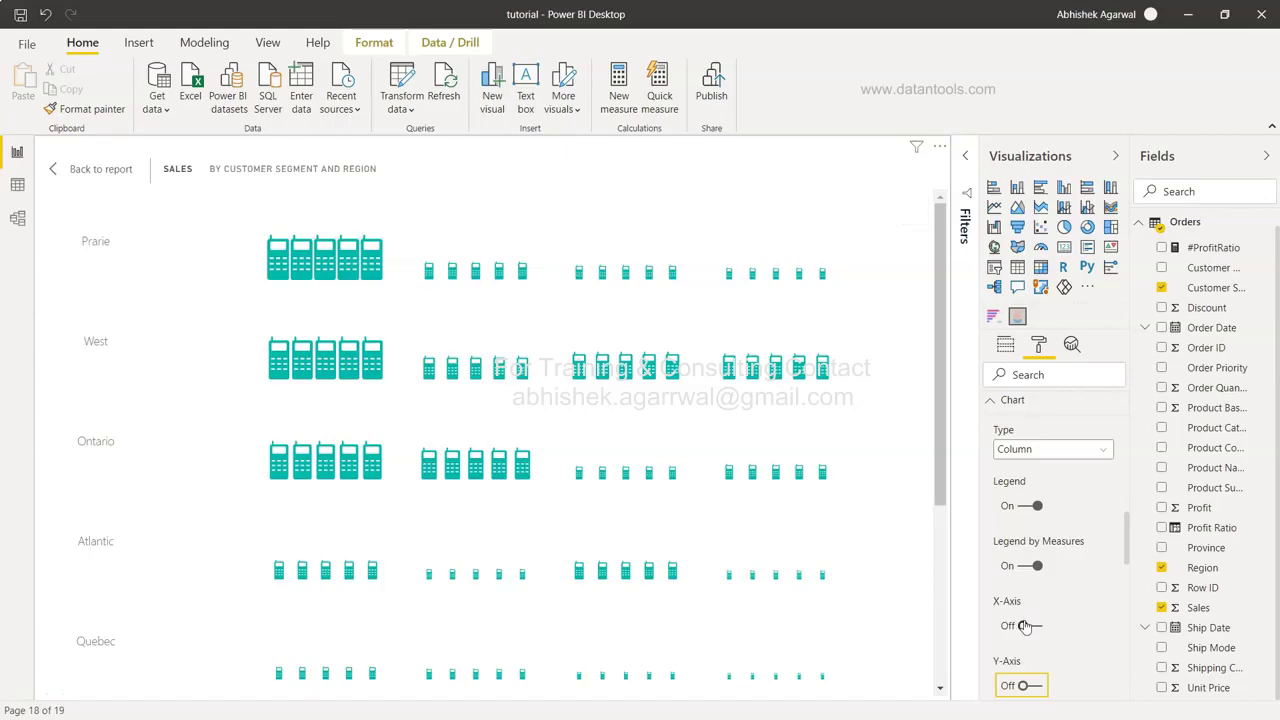
click(1032, 686)
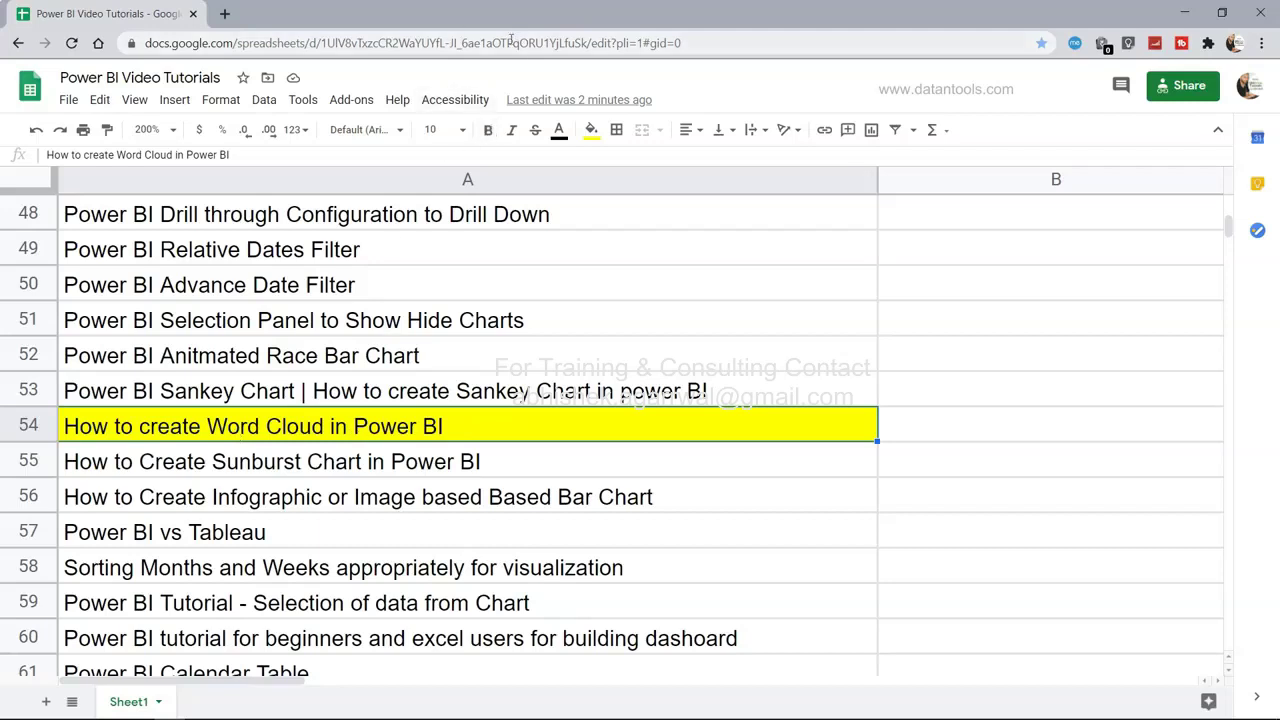
Scroll through the Google Sheets tutorial list, then switch back to Power BI Desktop
scroll(575, 358, up, 2)
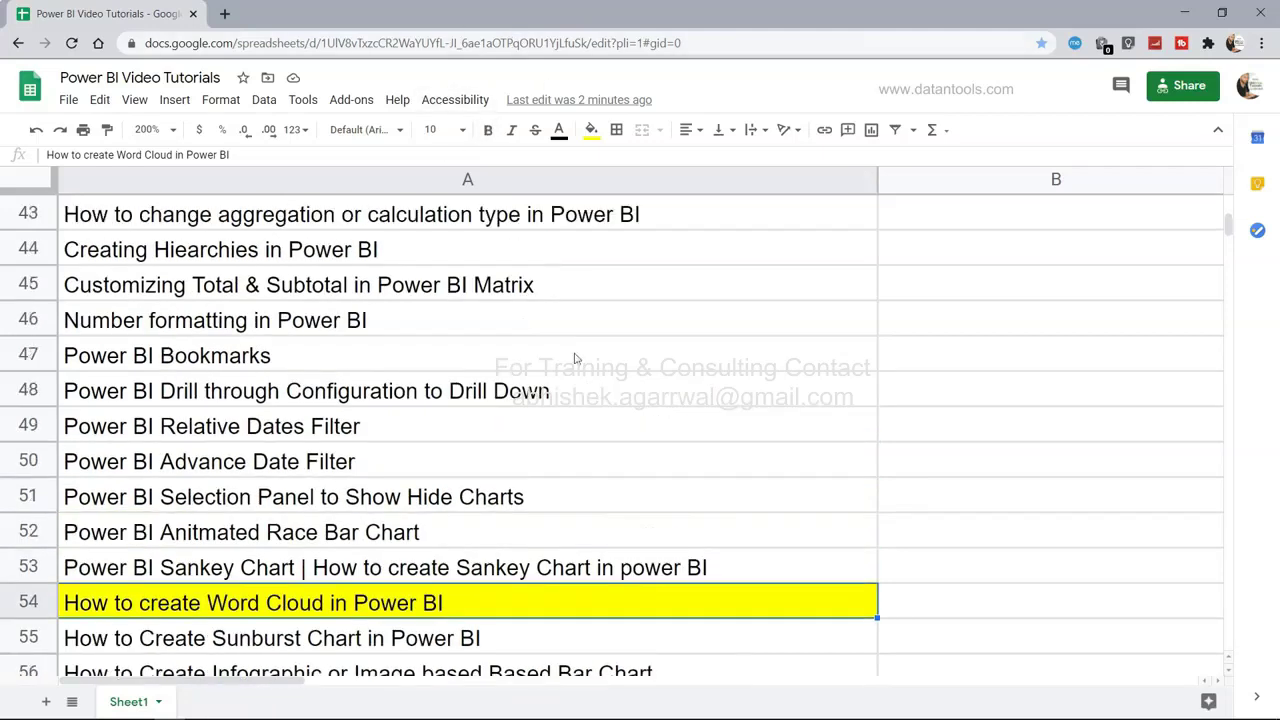
scroll(575, 358, up, 5)
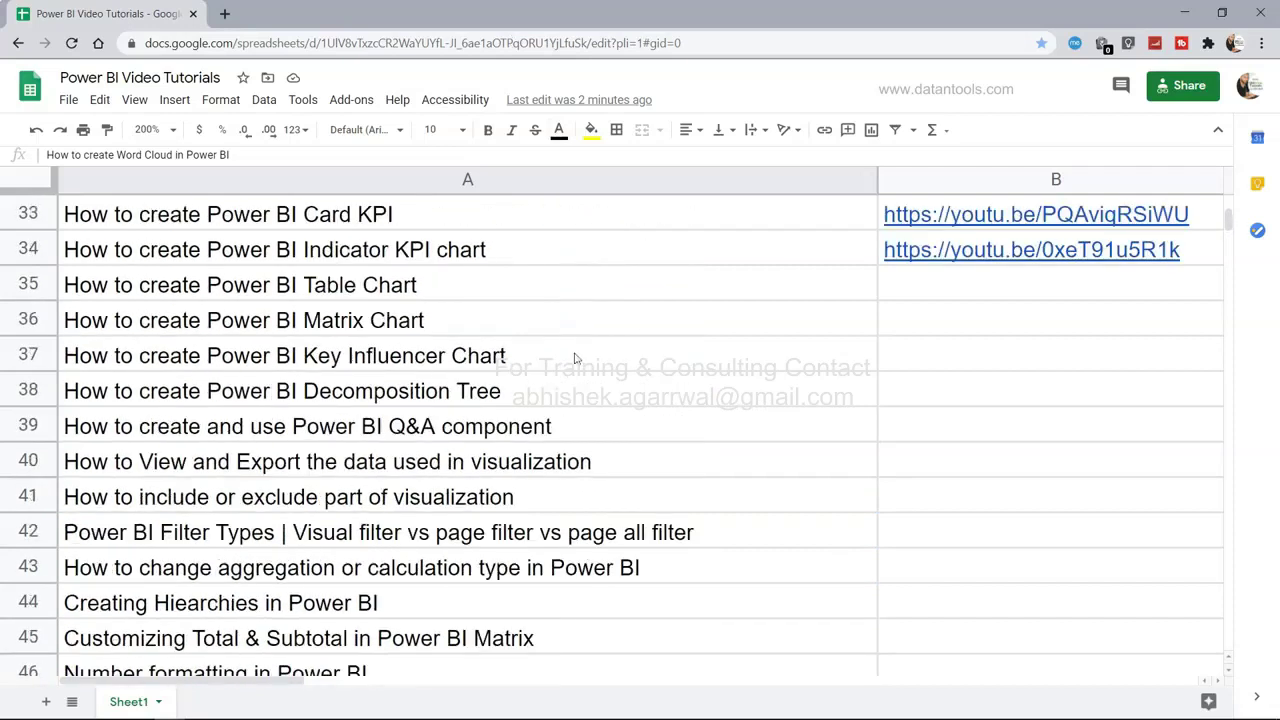
scroll(575, 358, up, 5)
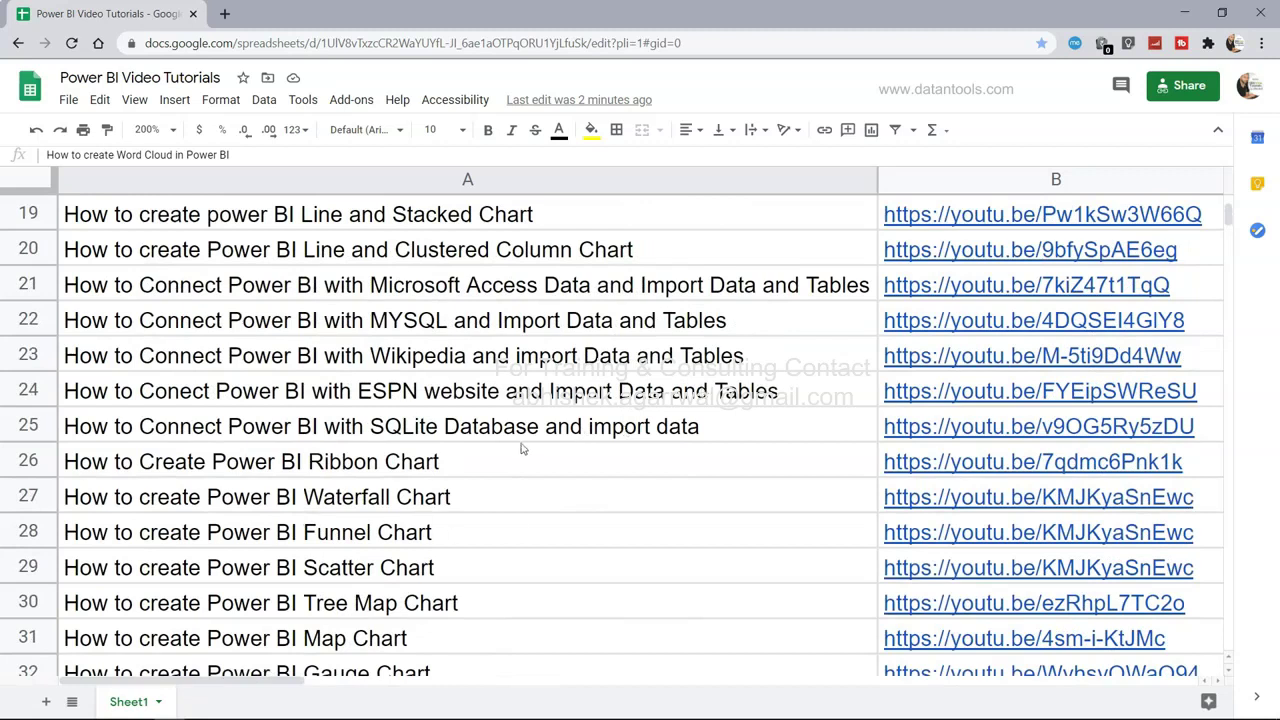
mouse_move(979, 428)
scroll(779, 448, down, 8)
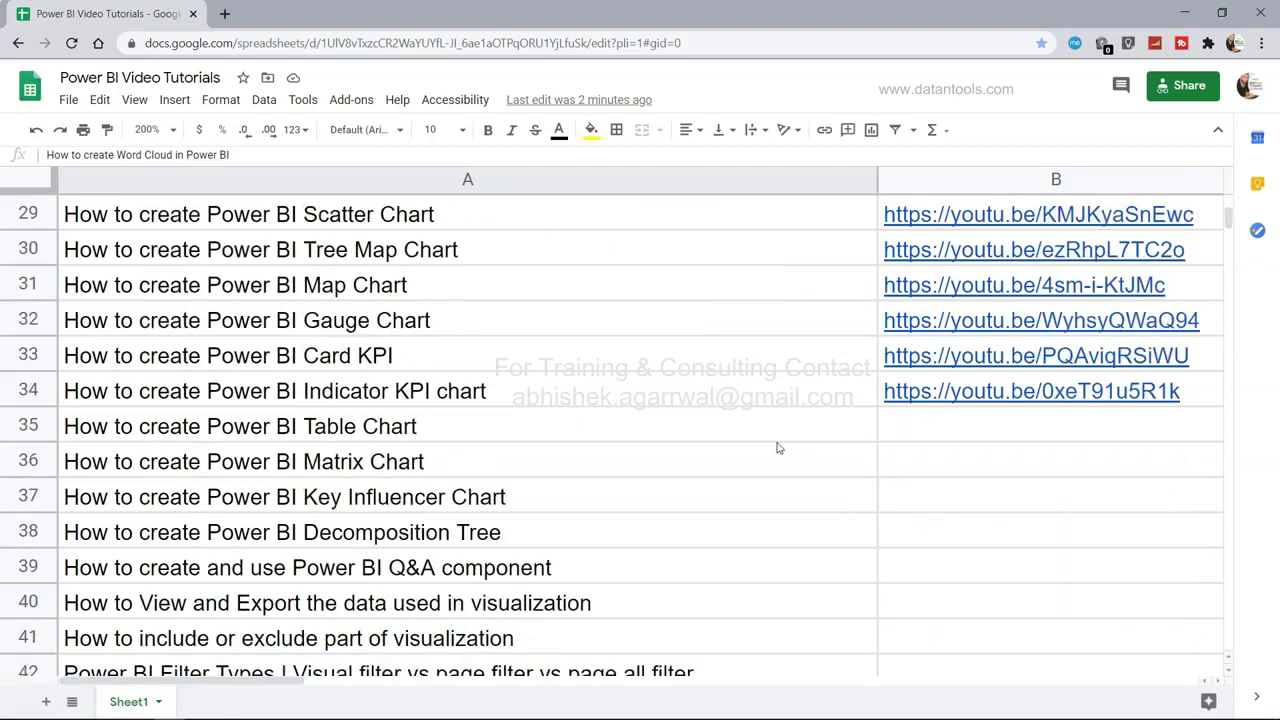
scroll(779, 448, down, 5)
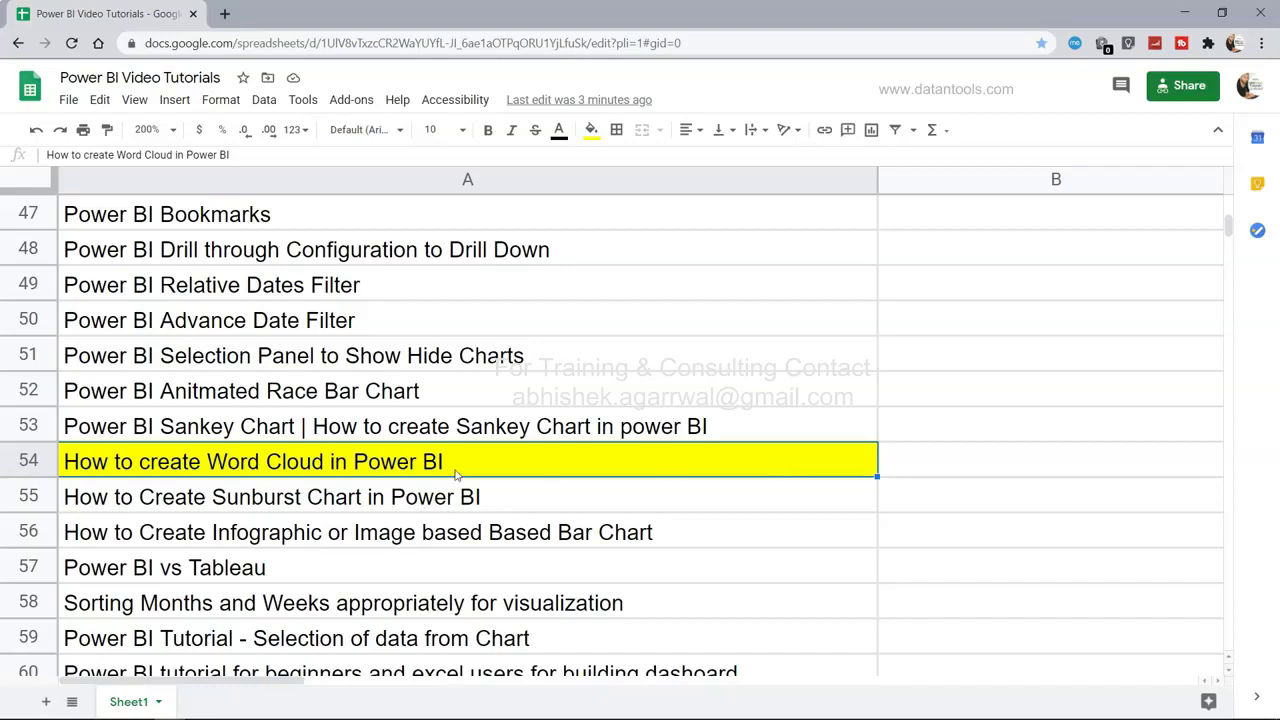
key(alt+Tab)
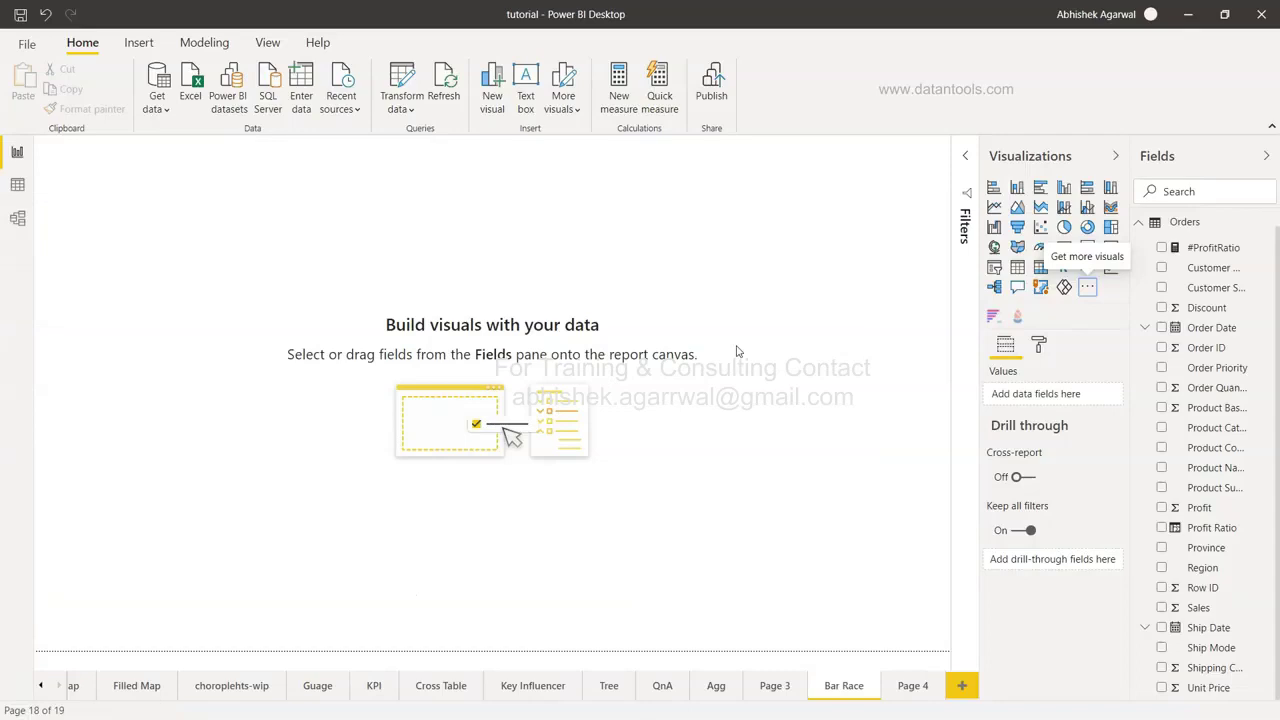
Find the Power BI Certified Word Cloud visual in the Get more visuals store
click(1088, 289)
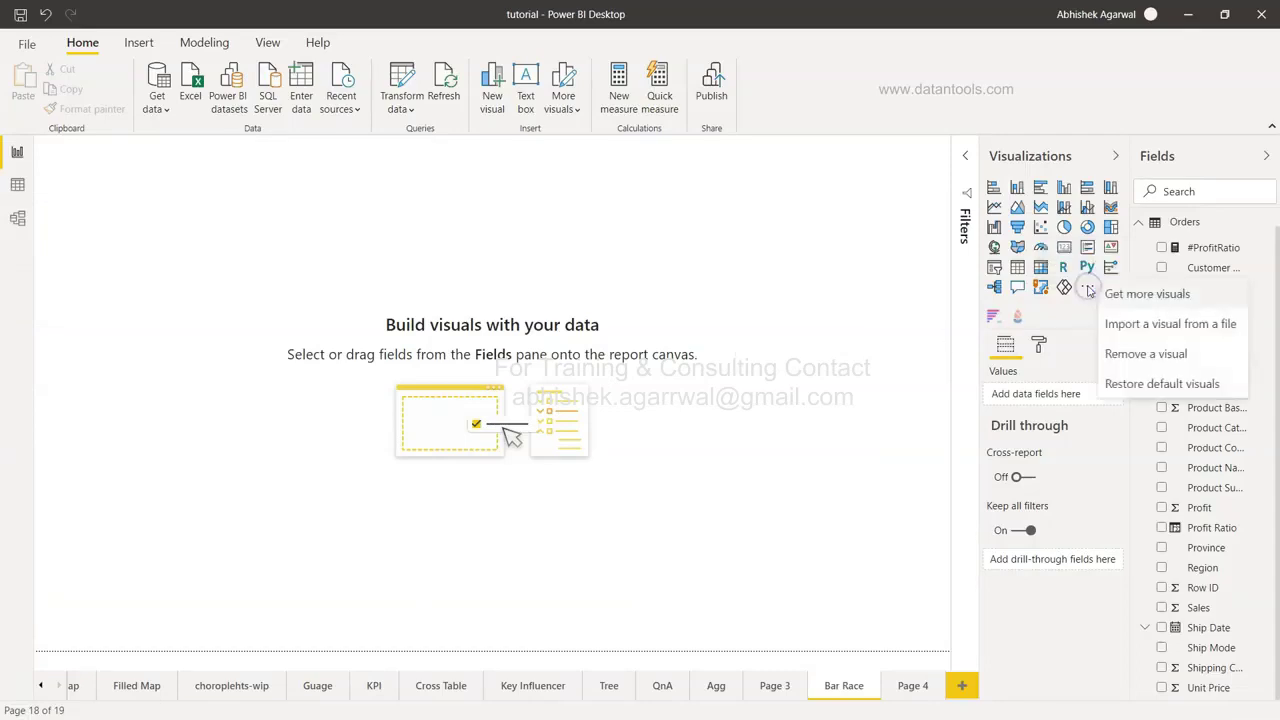
click(1147, 293)
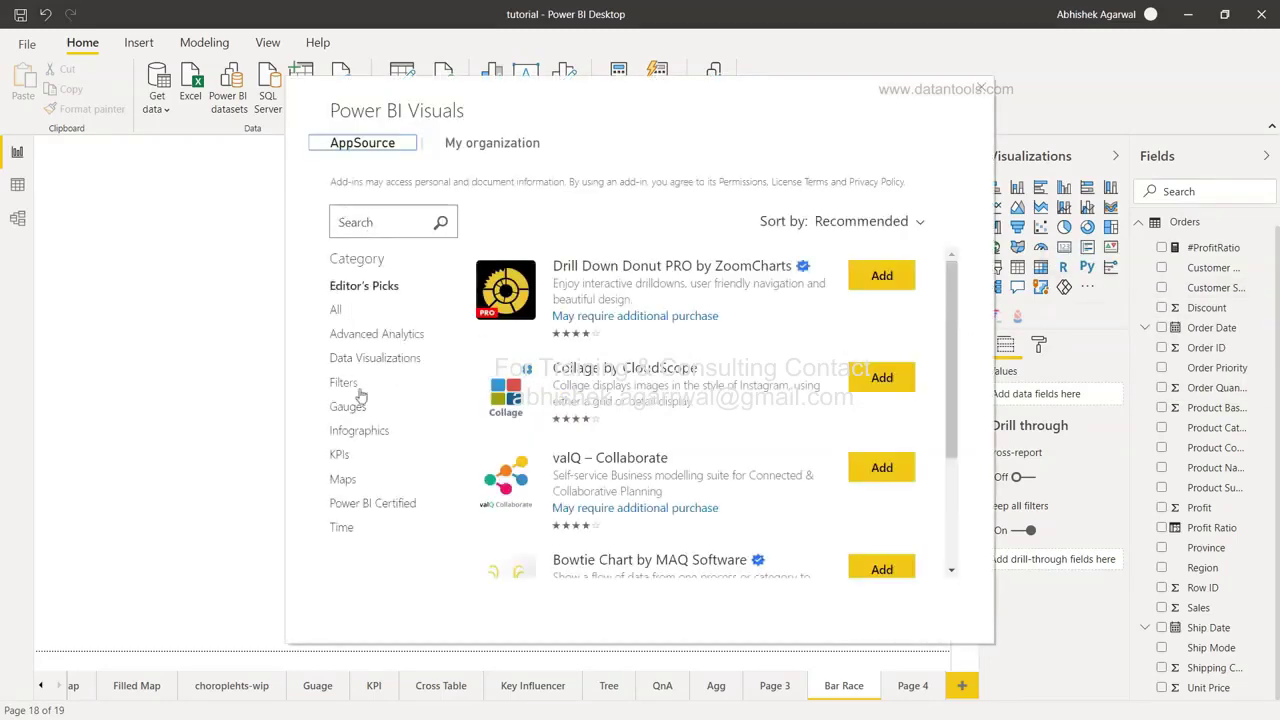
click(394, 506)
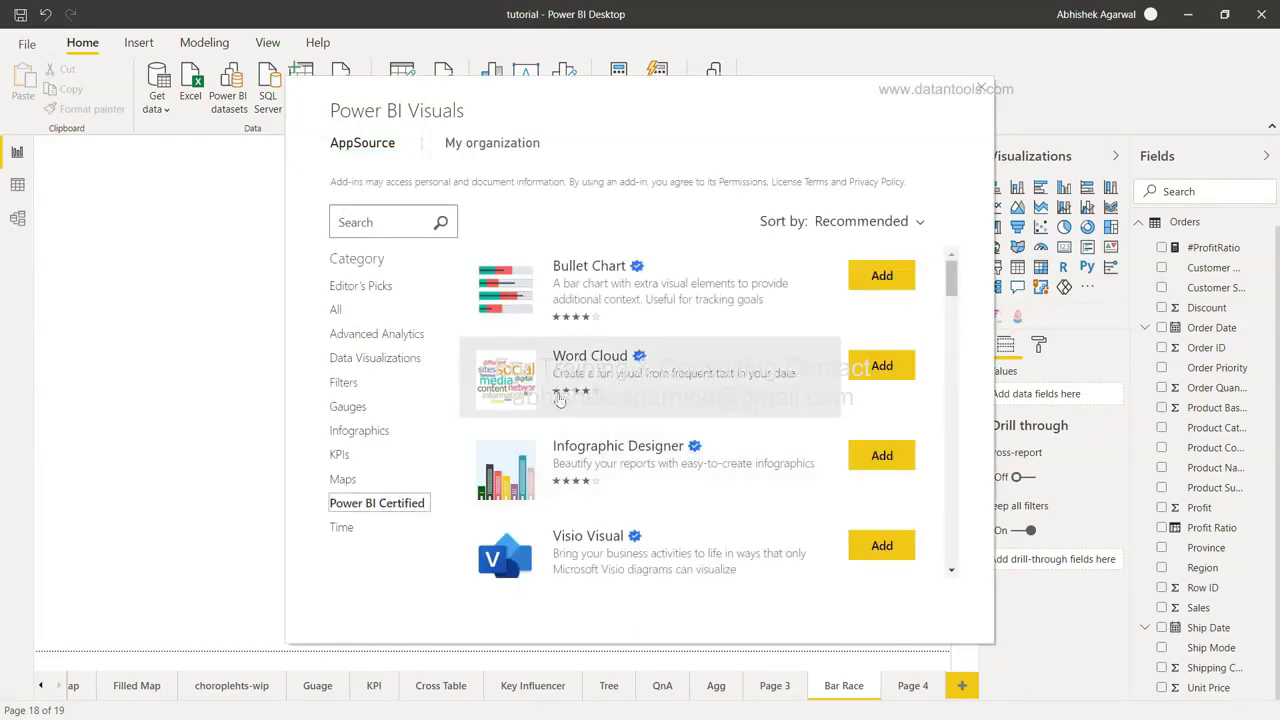
click(606, 372)
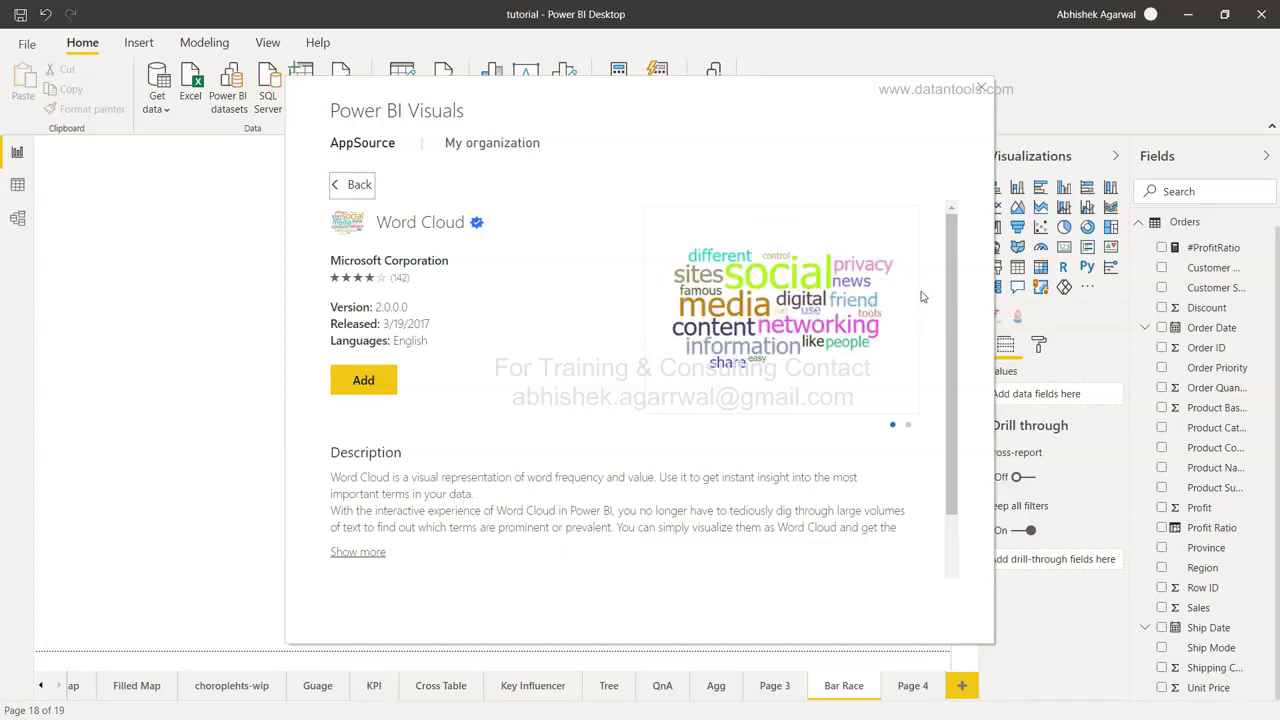
click(906, 308)
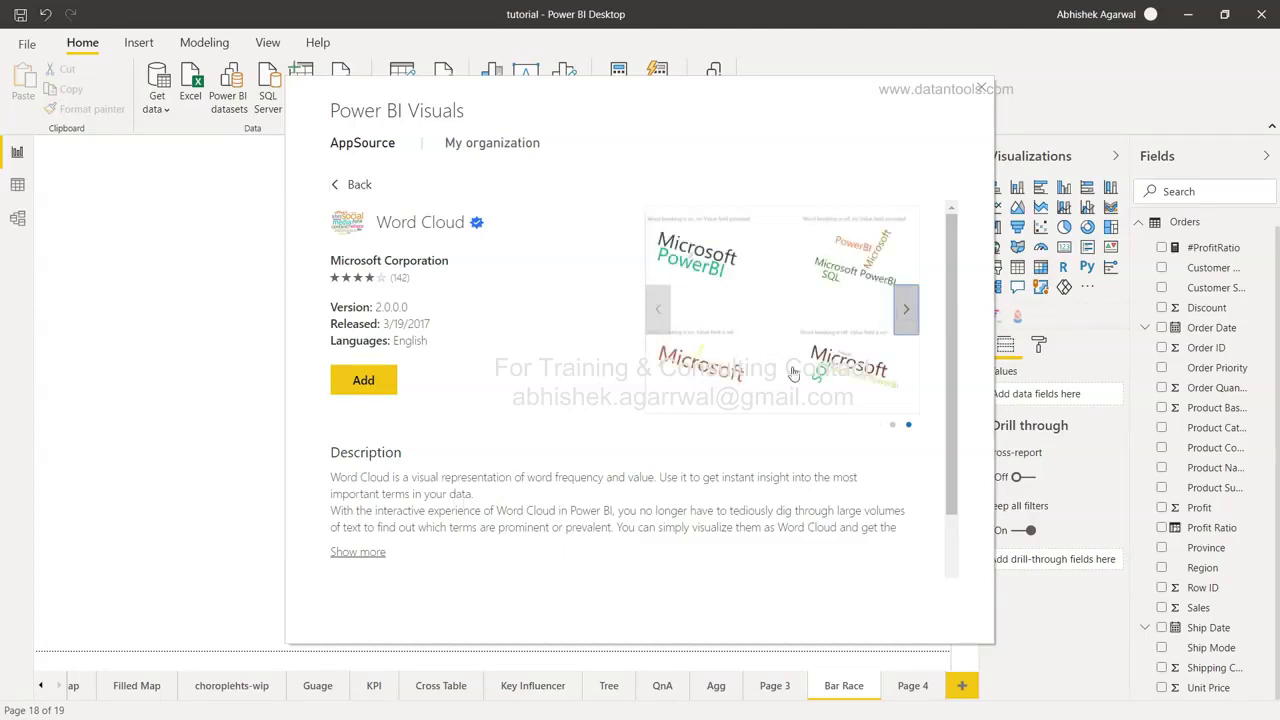
Import the Word Cloud visual and place an empty word cloud on the page
click(379, 386)
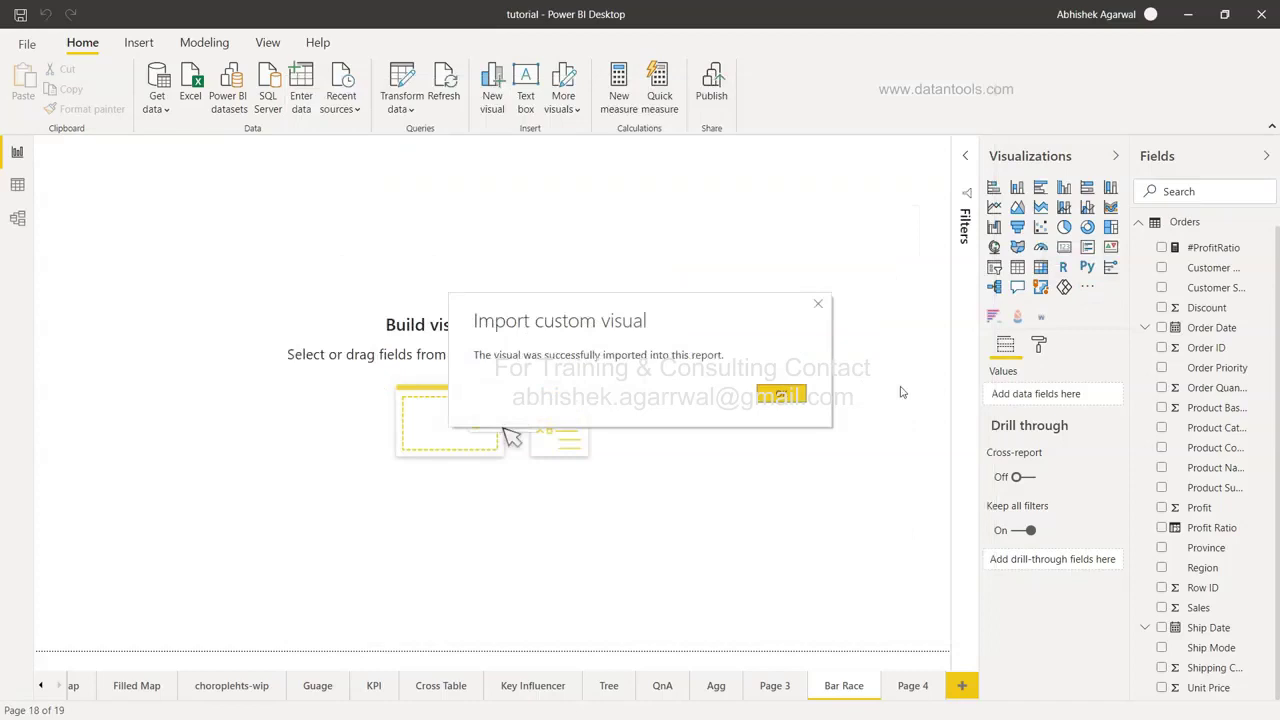
click(768, 398)
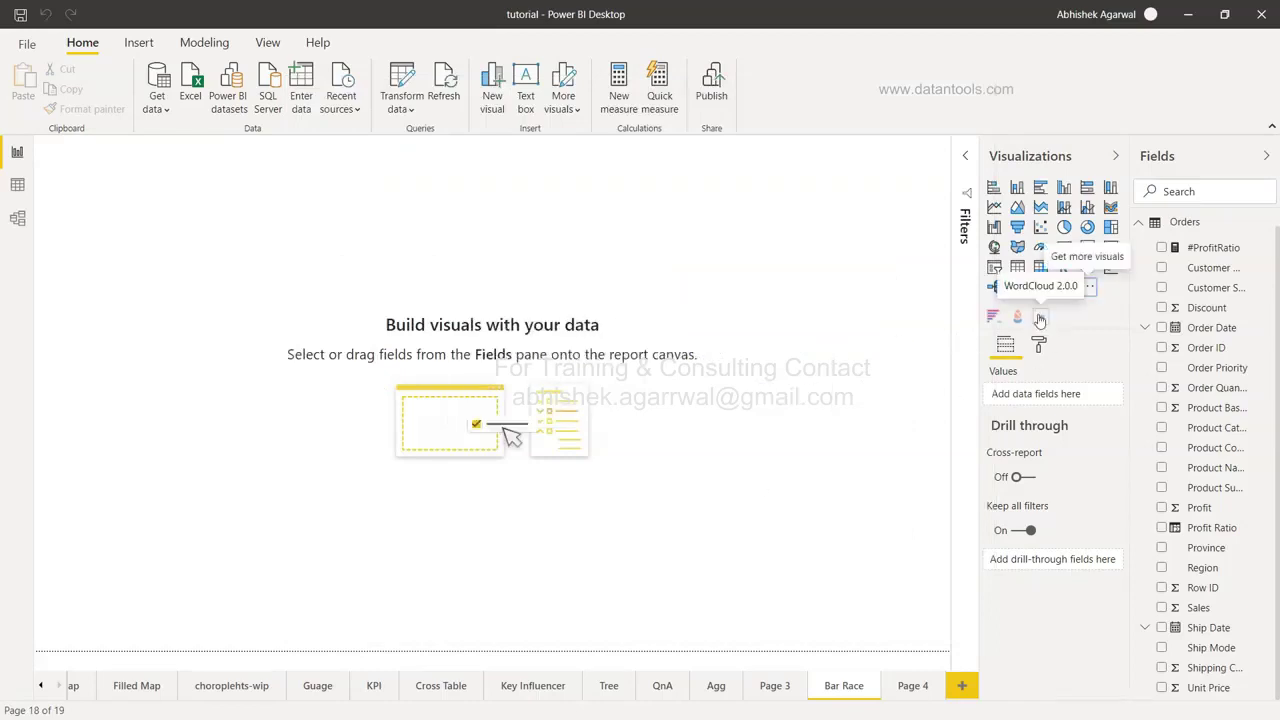
click(1039, 317)
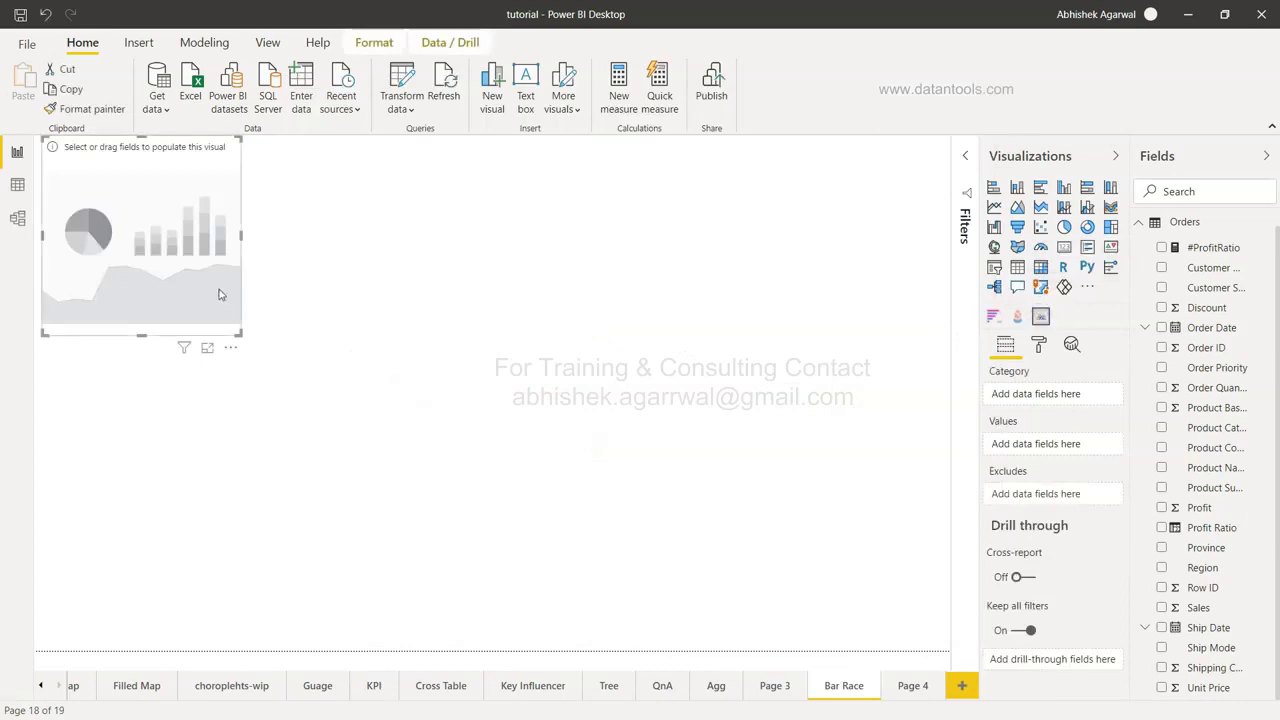
Enlarge and centre the word cloud, then set Product Name as its Category field
drag(241, 336, 622, 540)
drag(381, 362, 614, 418)
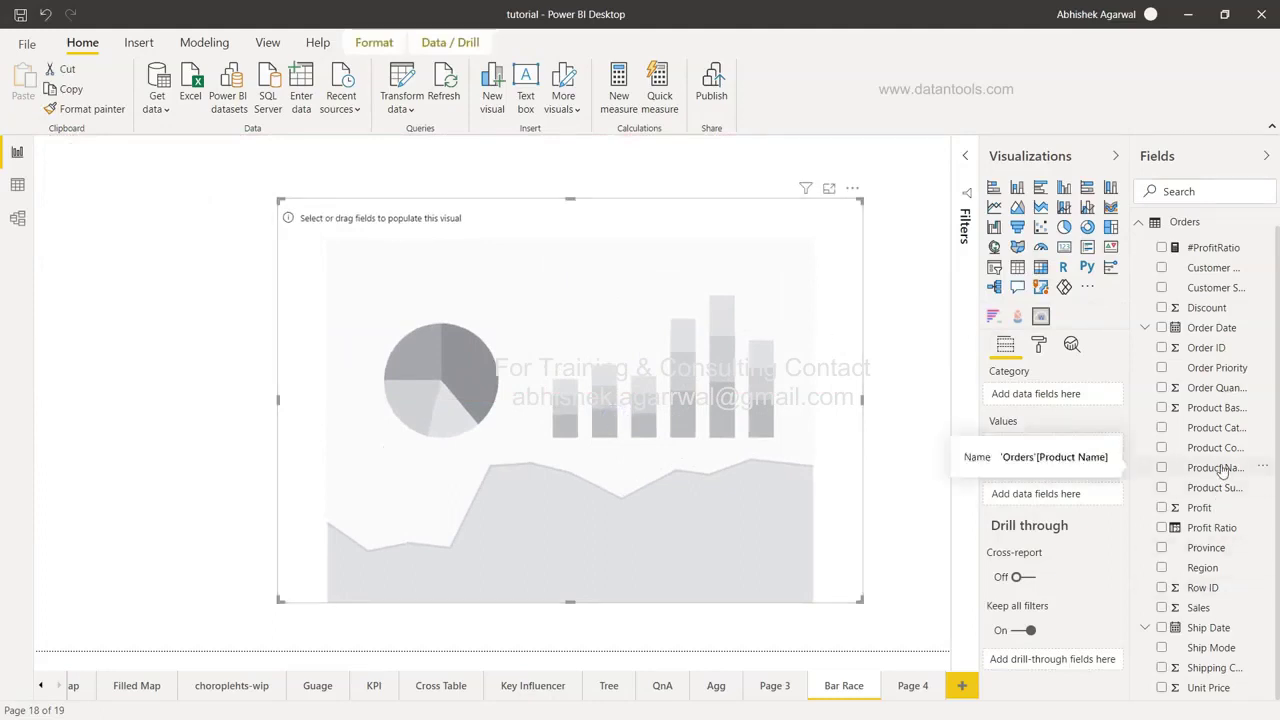
drag(1222, 470, 1050, 448)
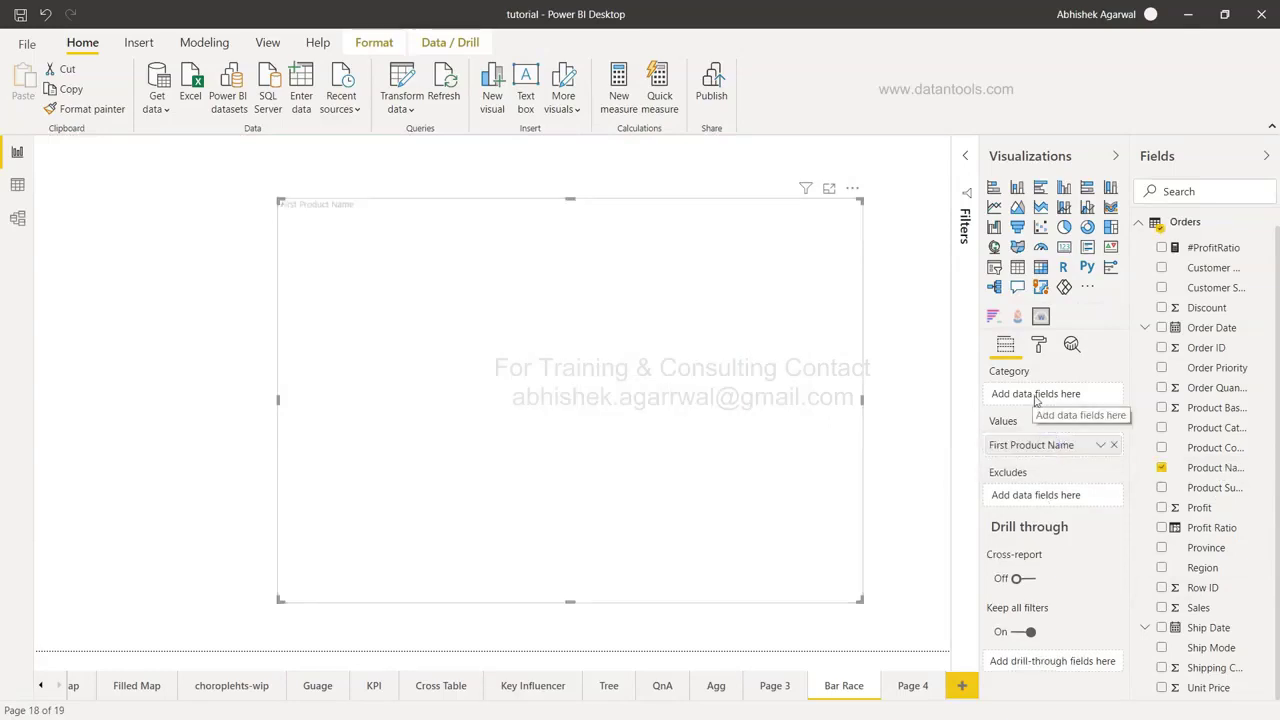
drag(1051, 446, 1043, 391)
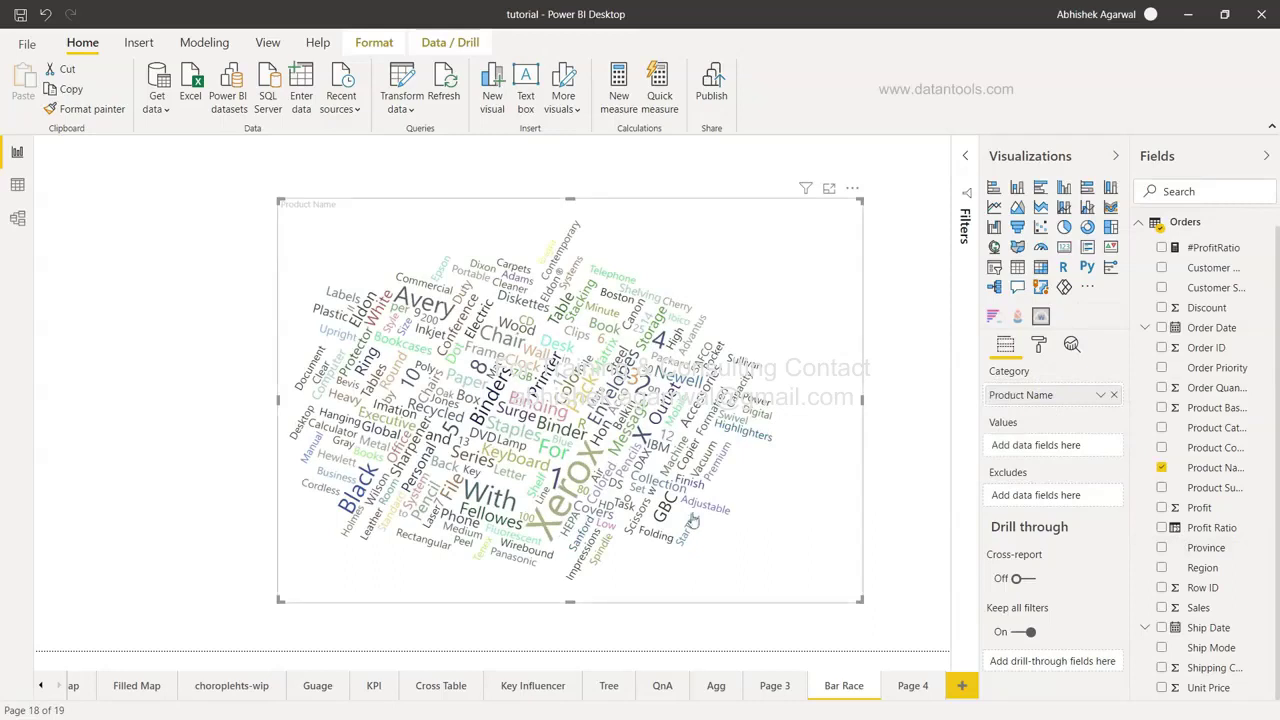
mouse_move(578, 490)
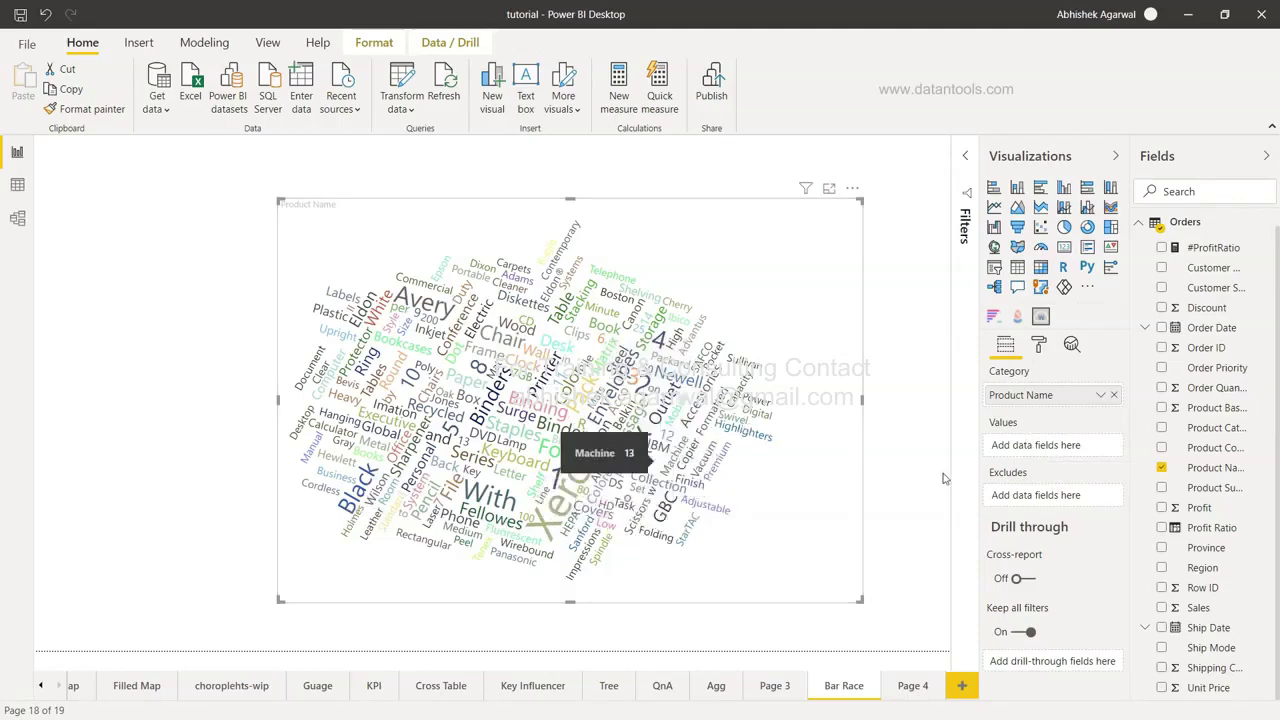
Replace Sales with Profit in the word cloud's Values well
drag(1197, 607, 1047, 453)
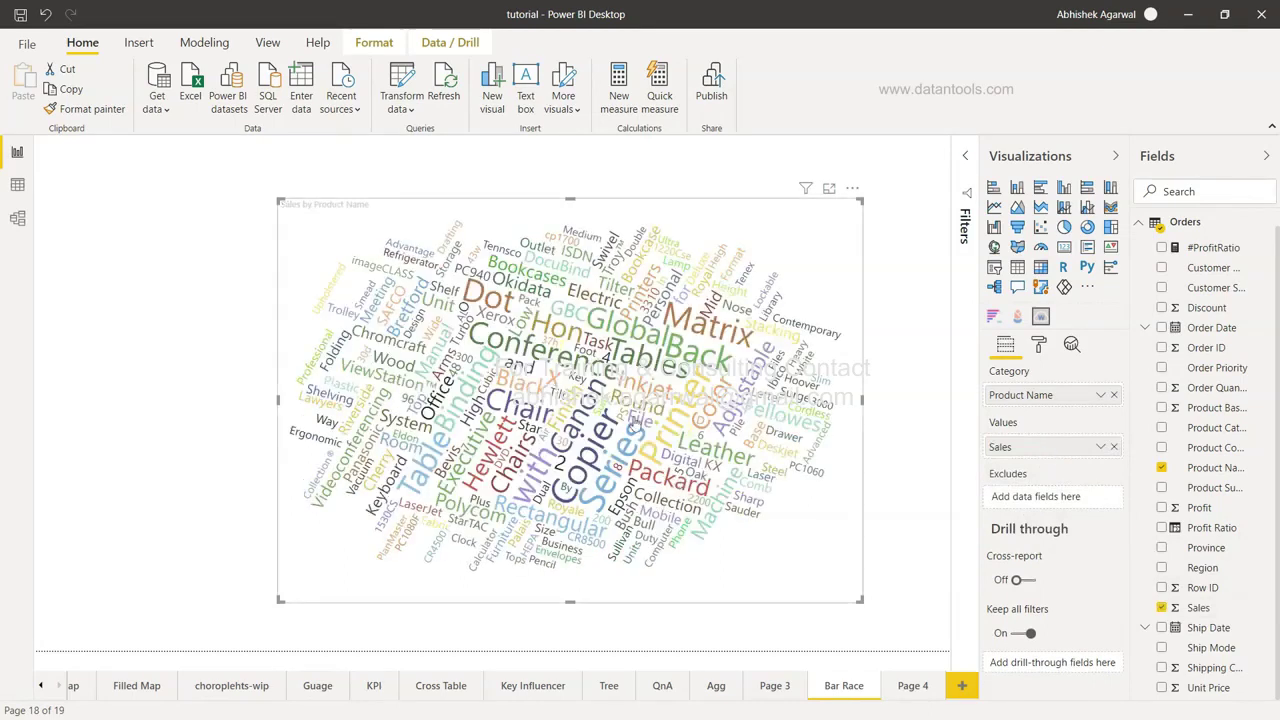
mouse_move(705, 505)
click(1114, 447)
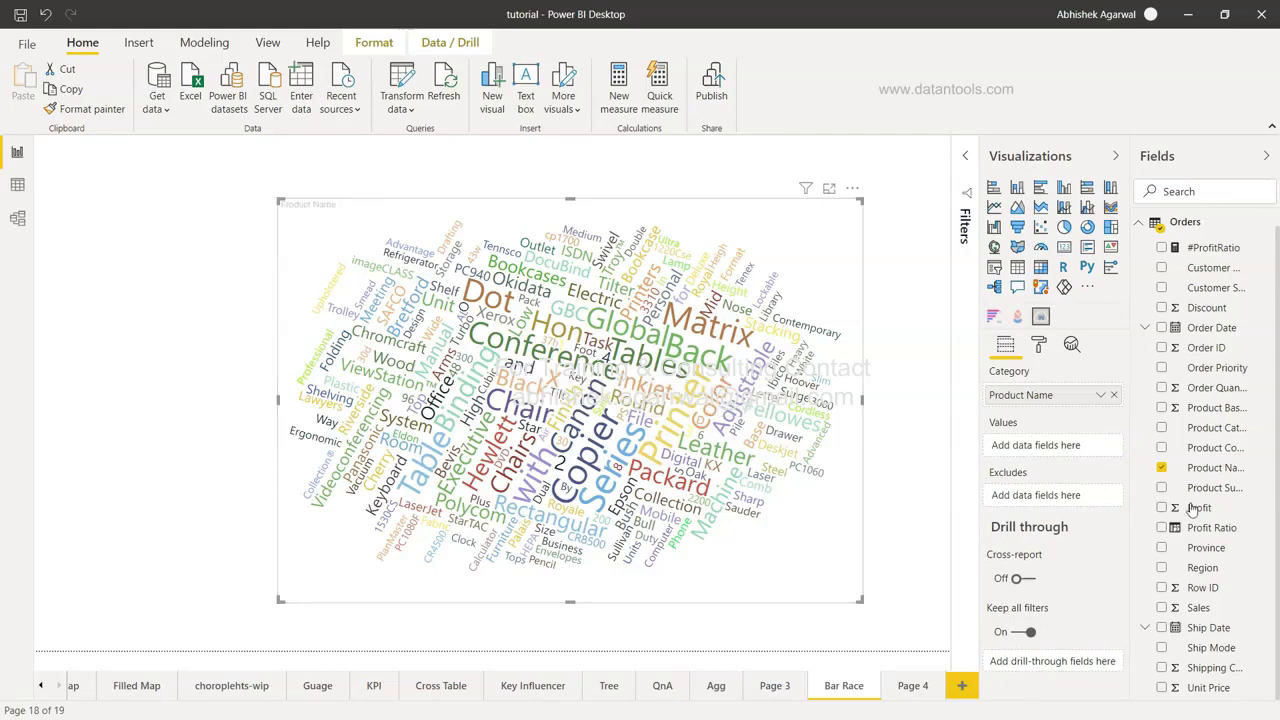
drag(1187, 508, 1046, 448)
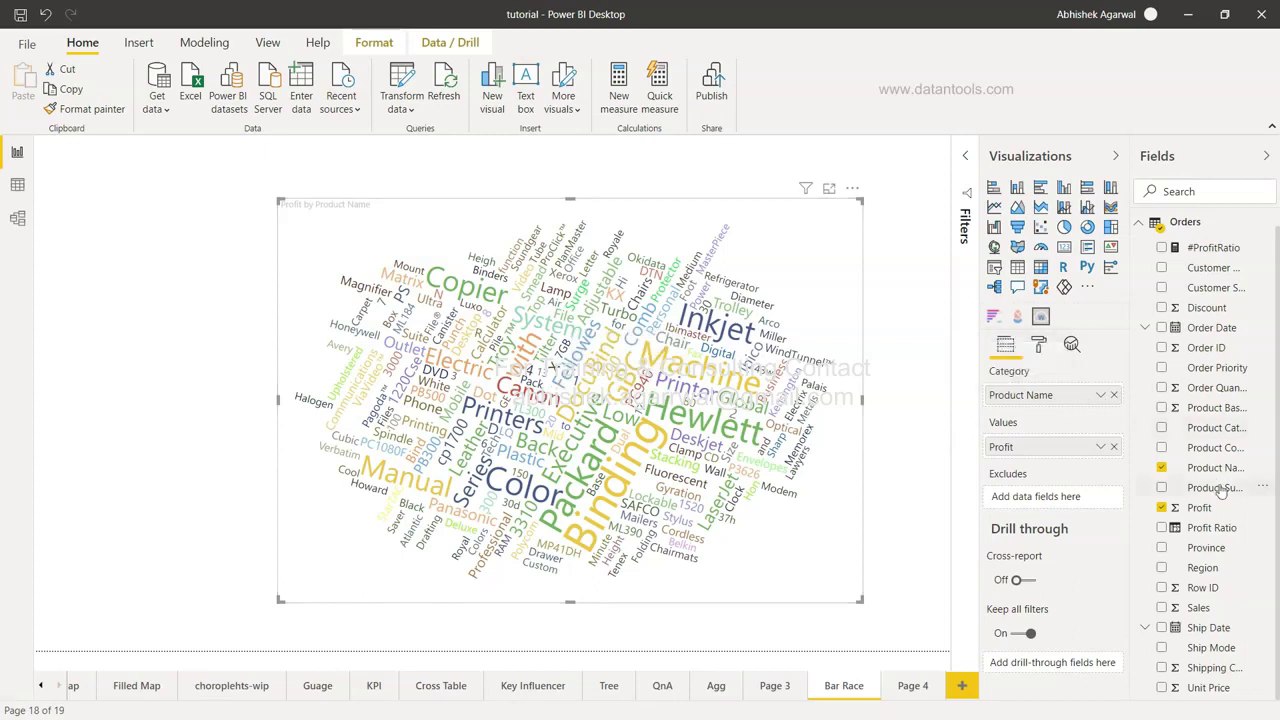
scroll(1220, 490, up, 1)
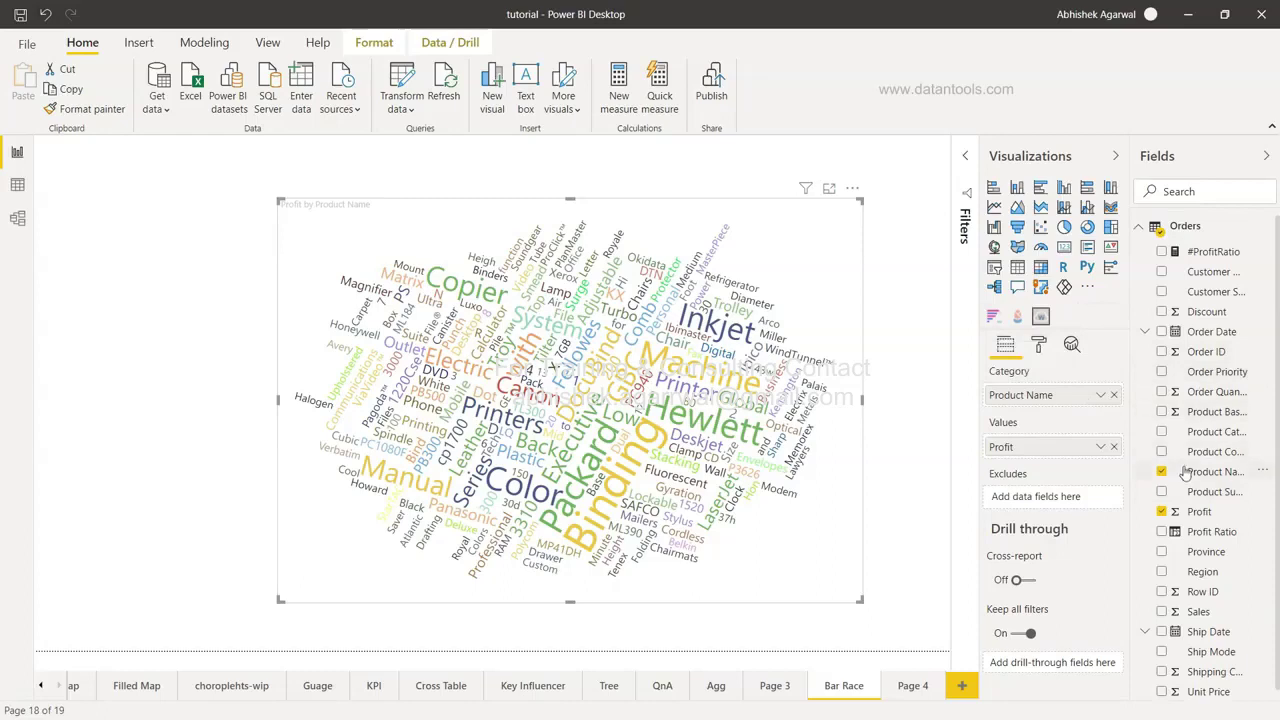
scroll(1186, 473, down, 1)
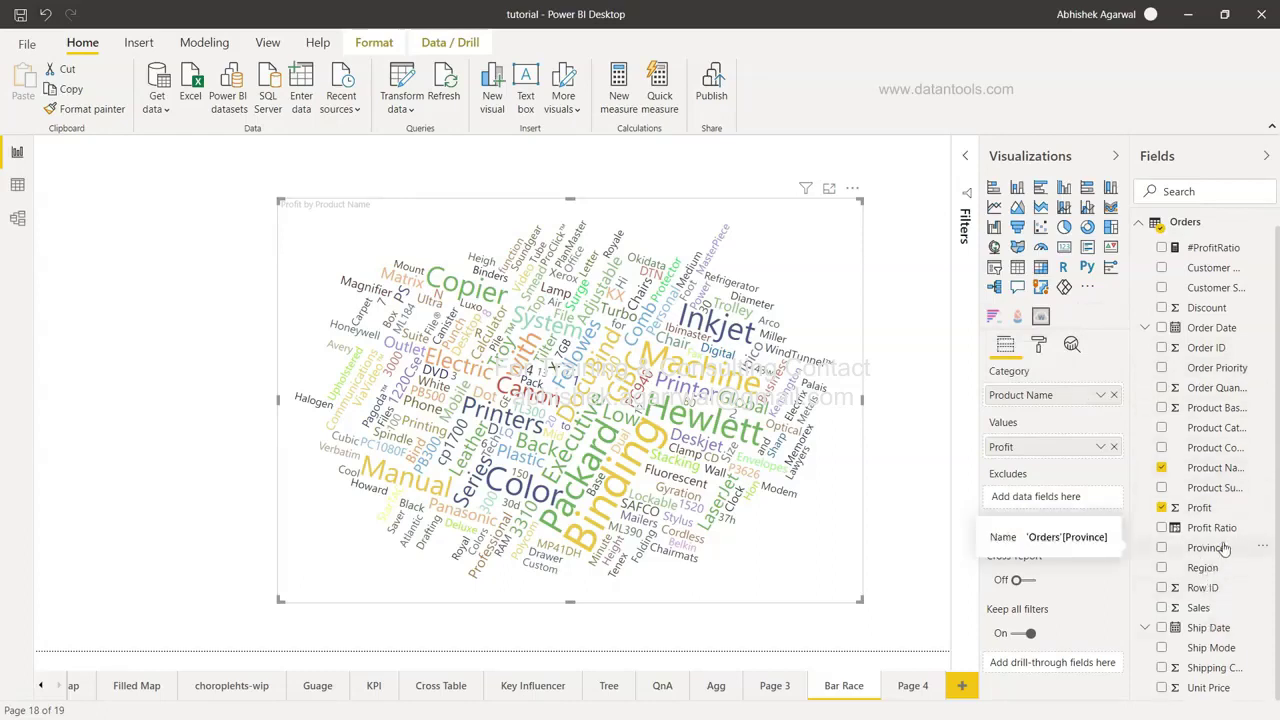
Swap Product Name for Province in the word cloud's Category well
click(1115, 395)
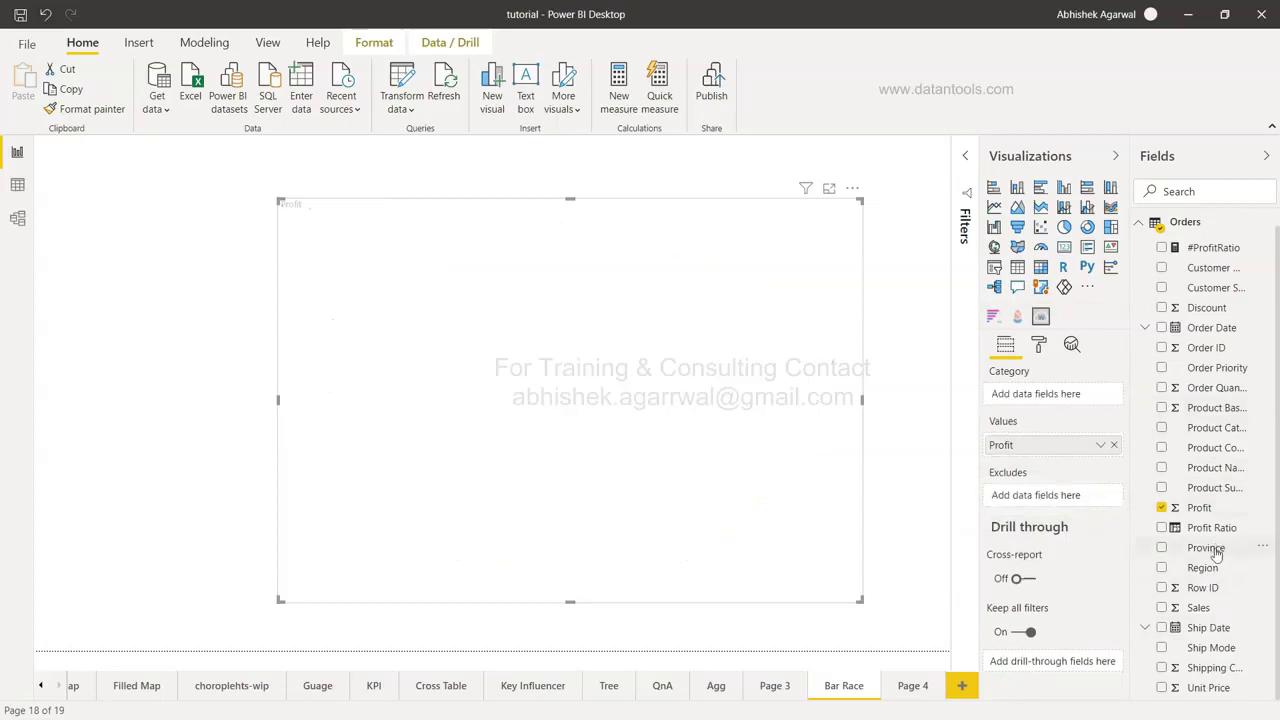
drag(1210, 548, 1054, 395)
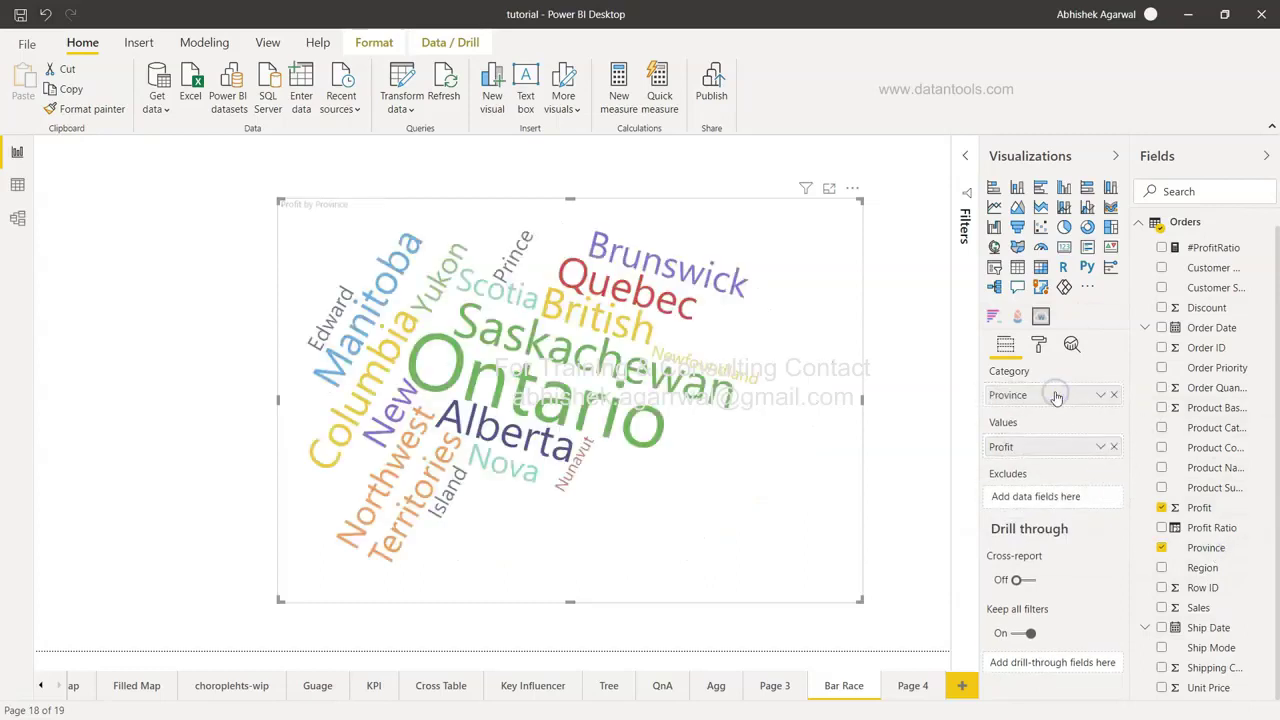
mouse_move(662, 461)
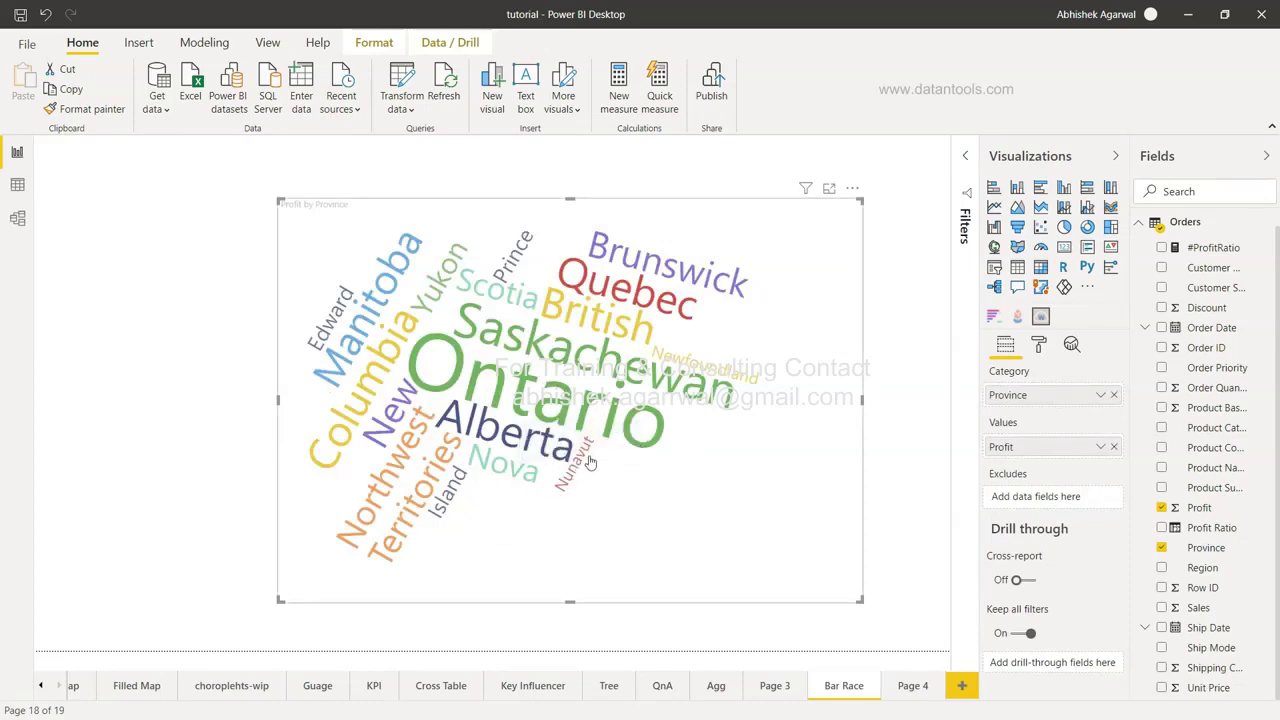
mouse_move(466, 449)
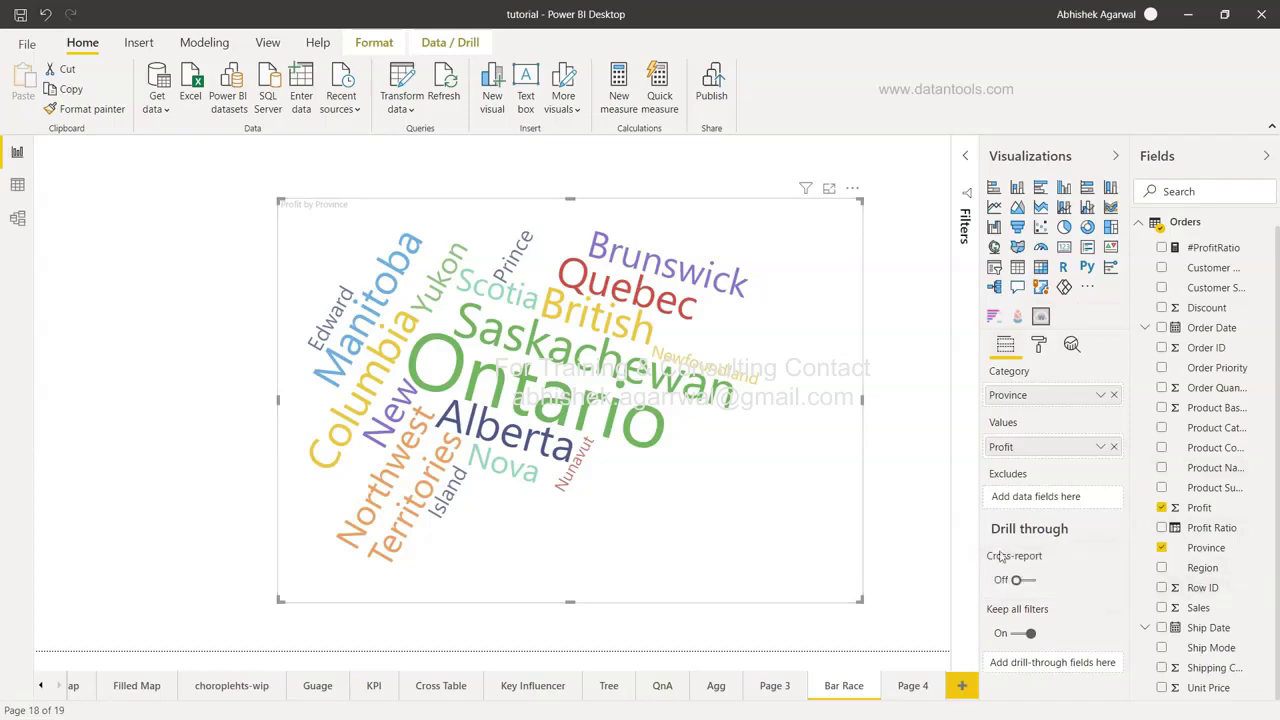
Open the word cloud's Format pane and review the per-province colours under Data colors
click(1038, 346)
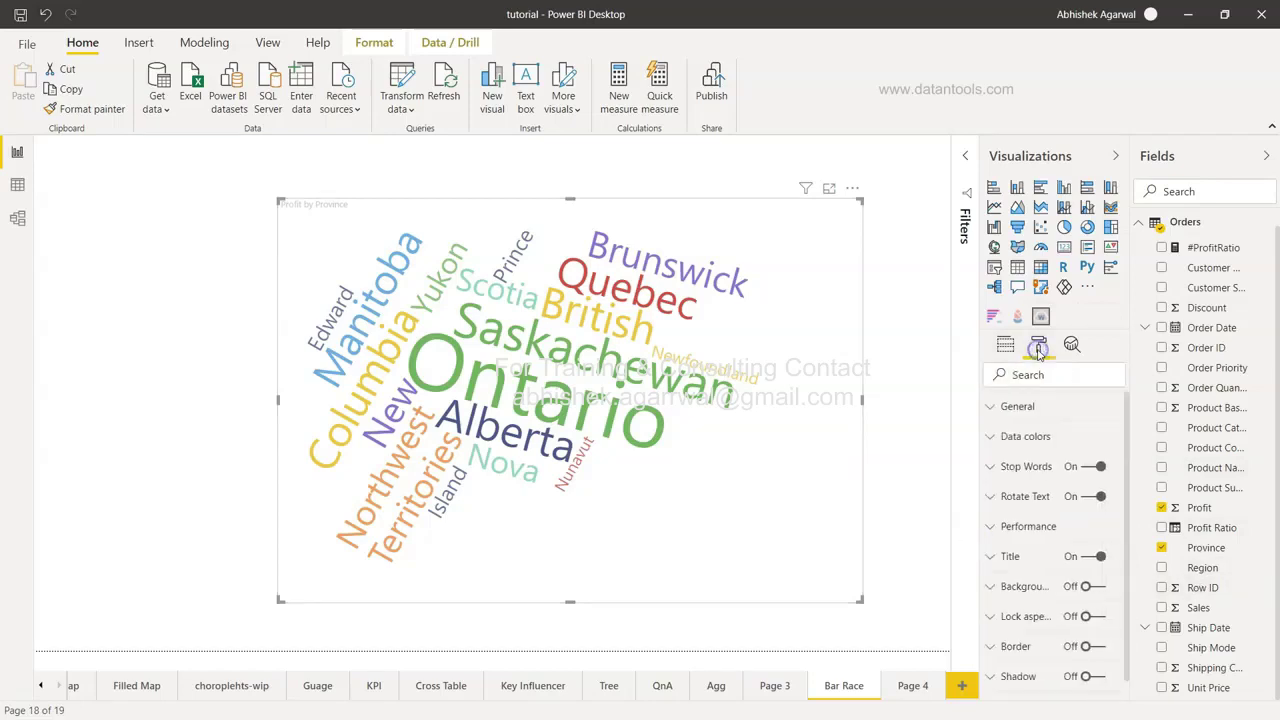
click(1014, 440)
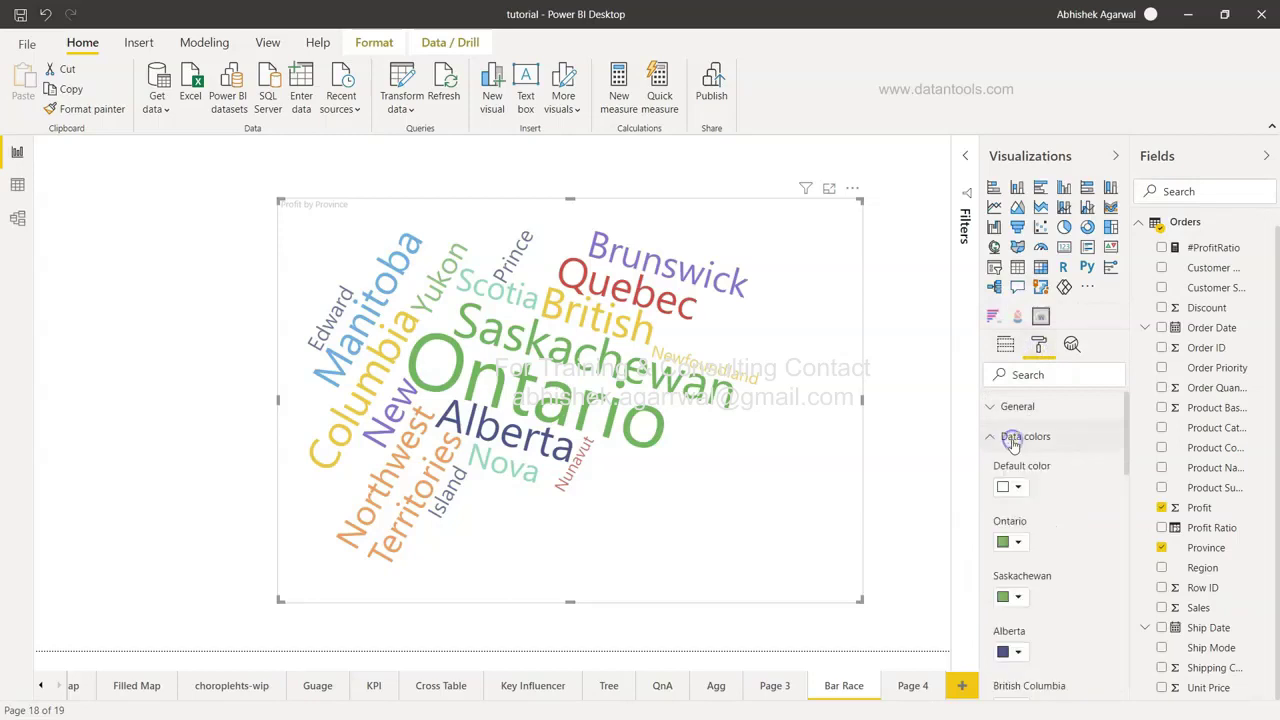
scroll(1018, 505, down, 1)
scroll(1020, 510, down, 1)
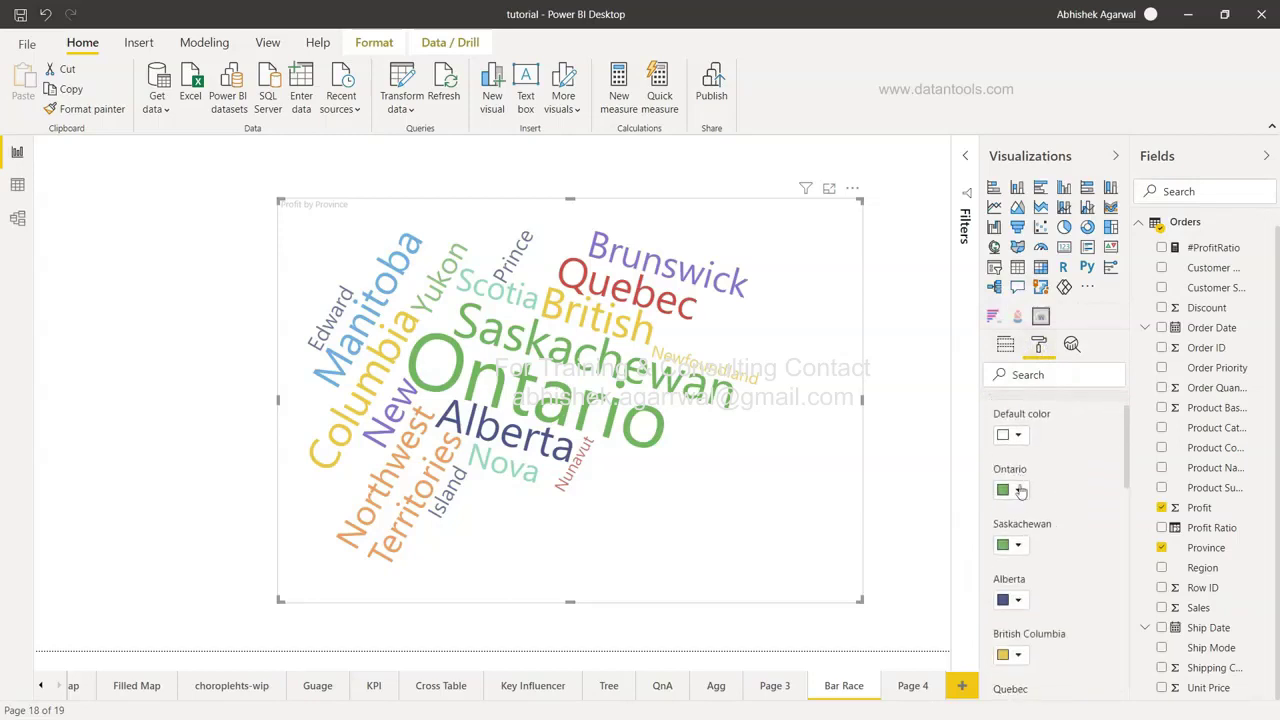
scroll(1024, 512, down, 3)
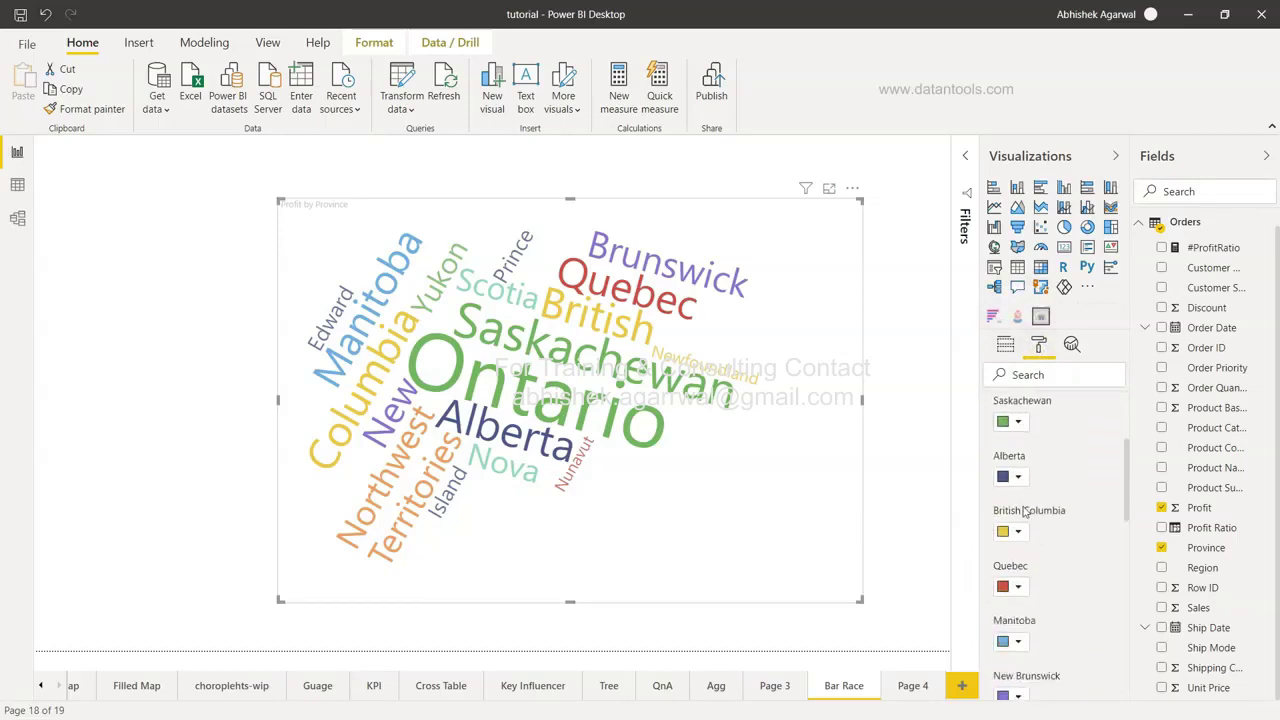
scroll(1024, 512, down, 10)
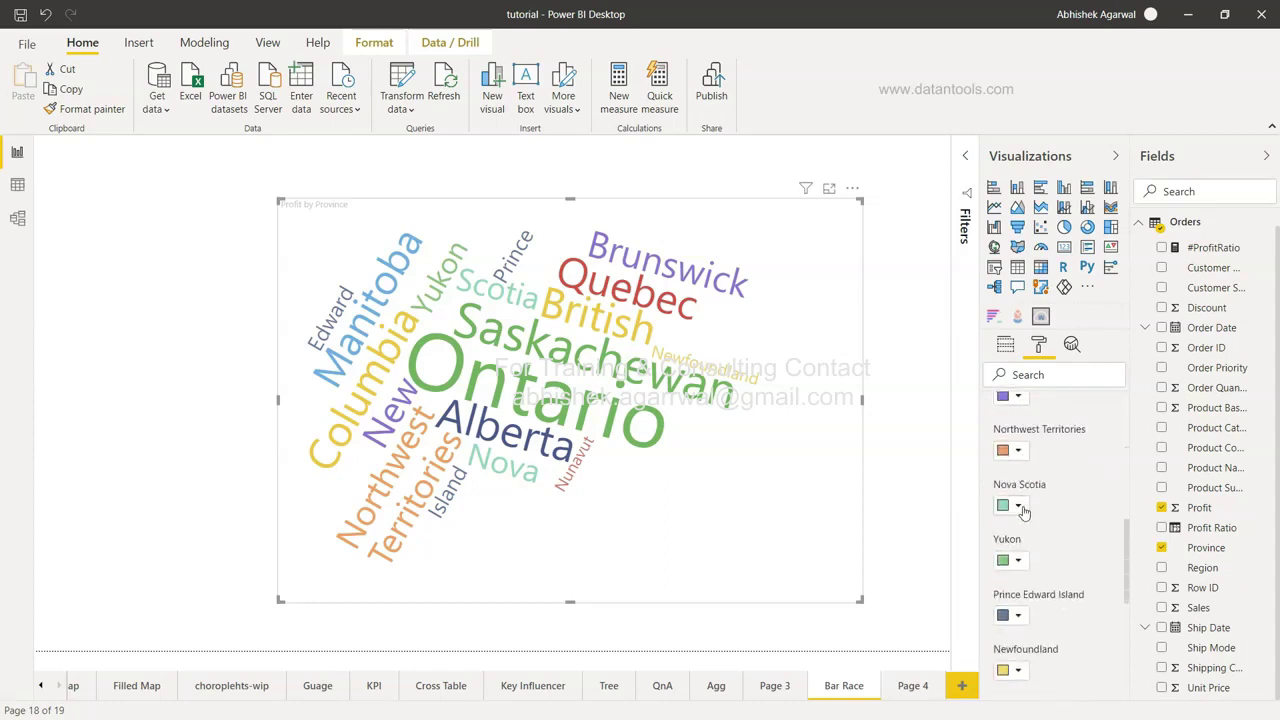
scroll(1022, 511, down, 1)
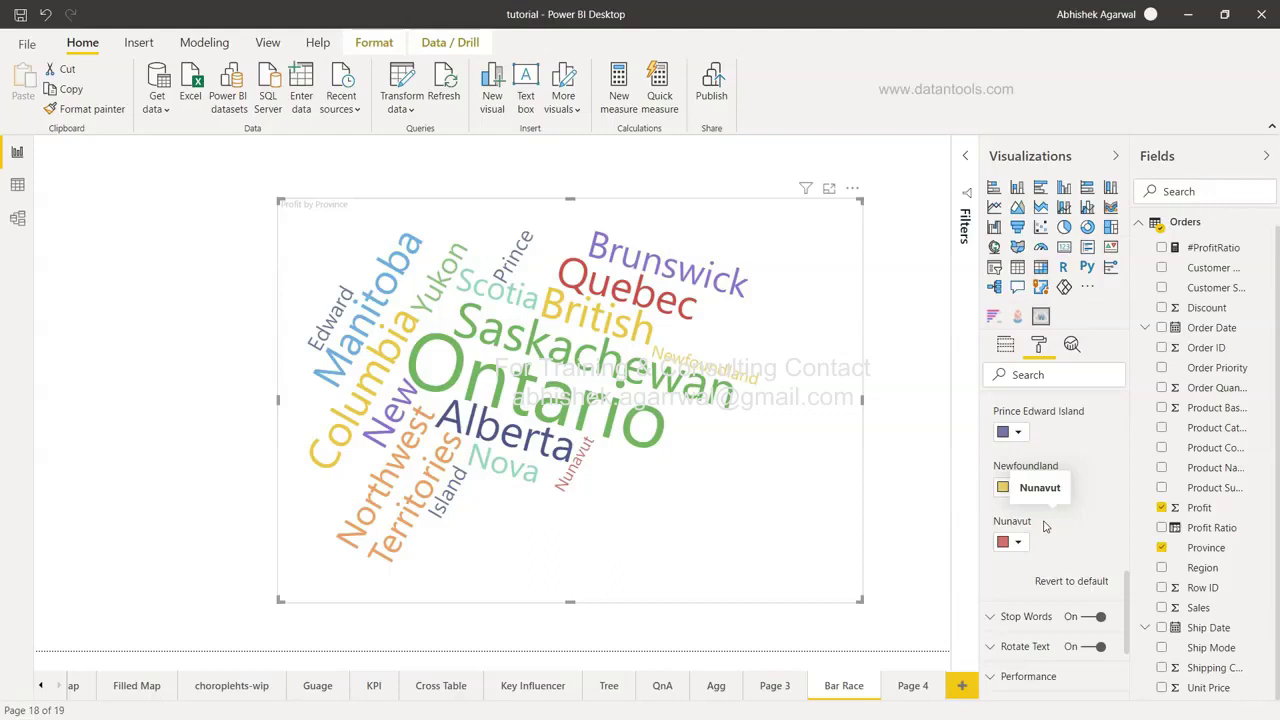
scroll(1043, 526, down, 1)
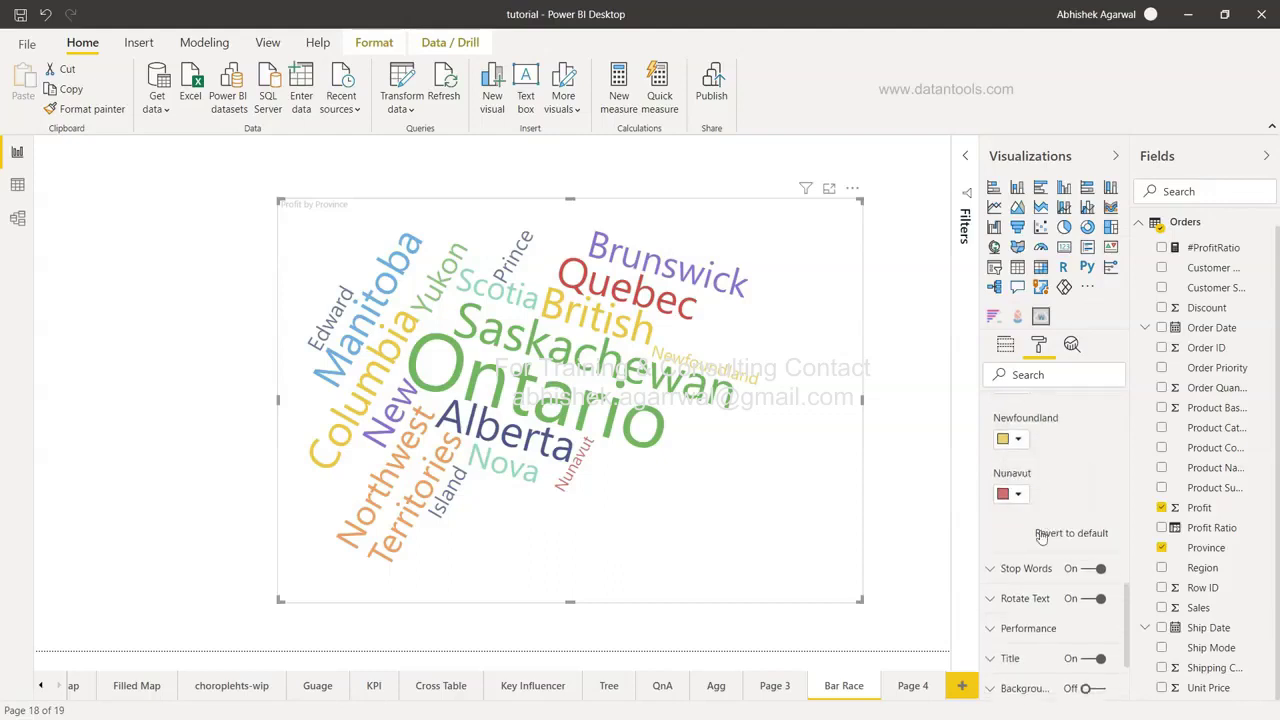
Expand the Stop Words settings for a look, then collapse them again
click(992, 572)
scroll(990, 570, down, 2)
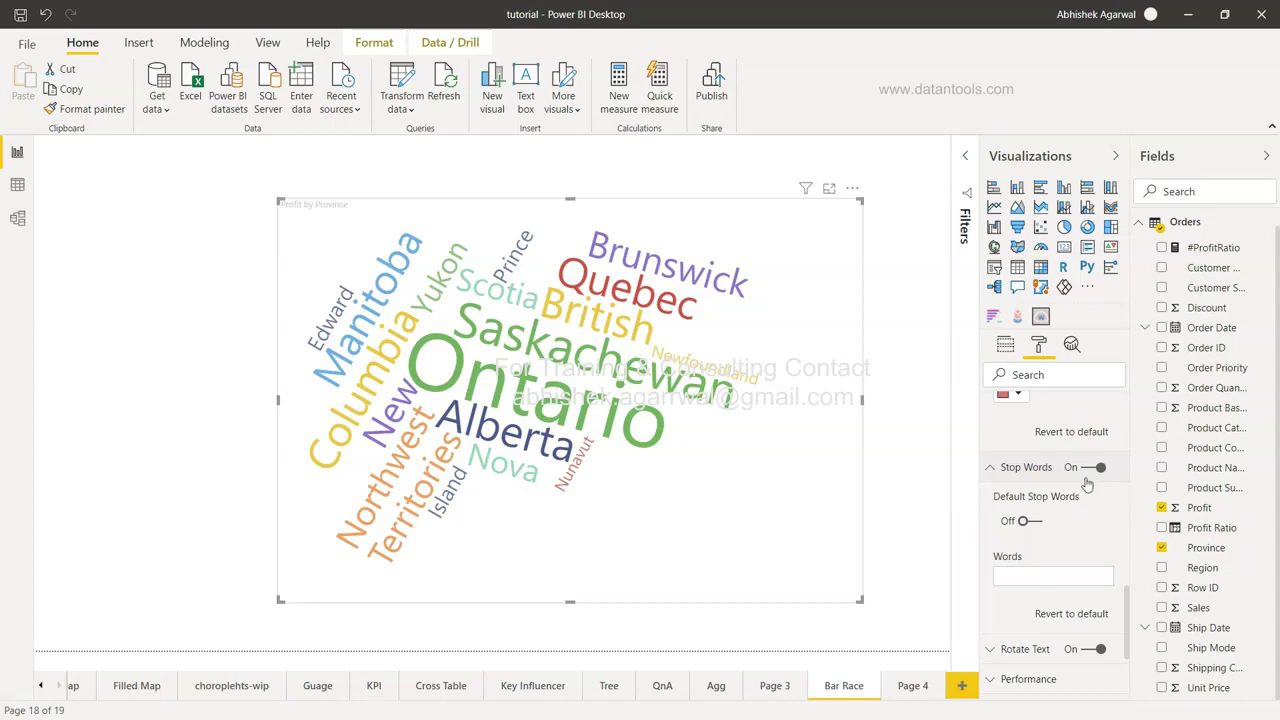
click(988, 472)
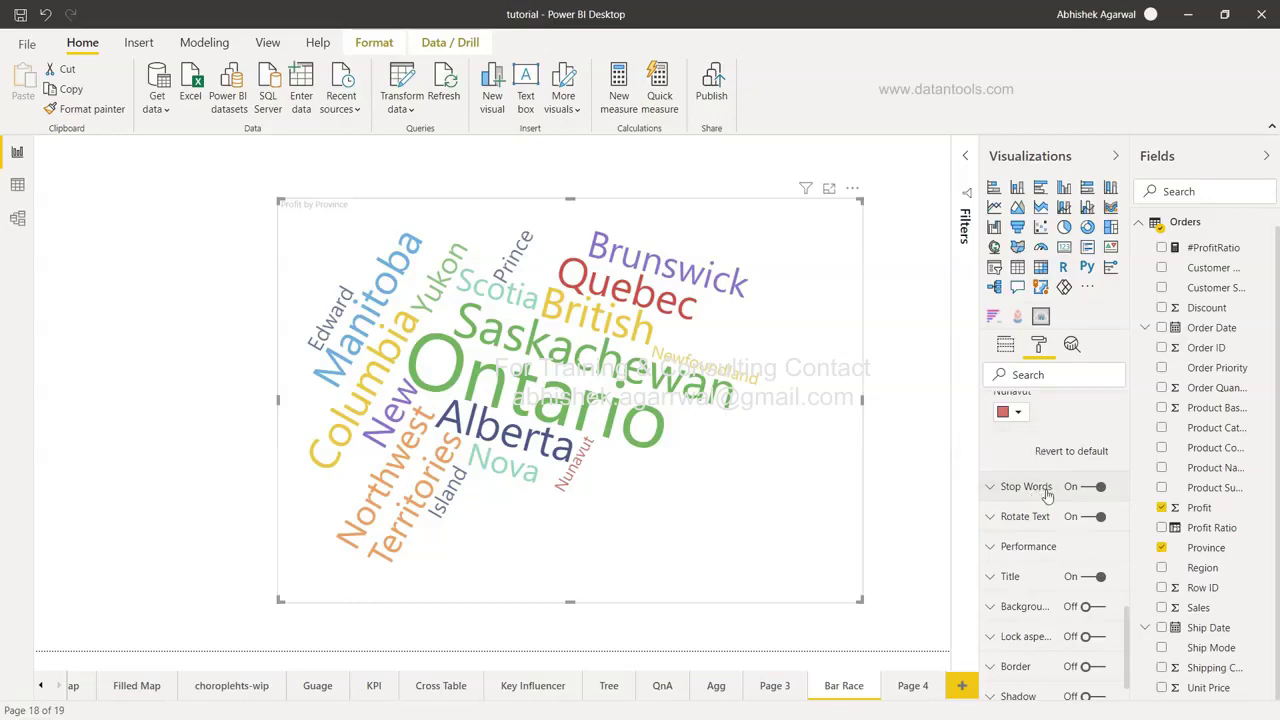
Re-enable Rotate Text and set its minimum angle to -30 and maximum to 60
click(1092, 518)
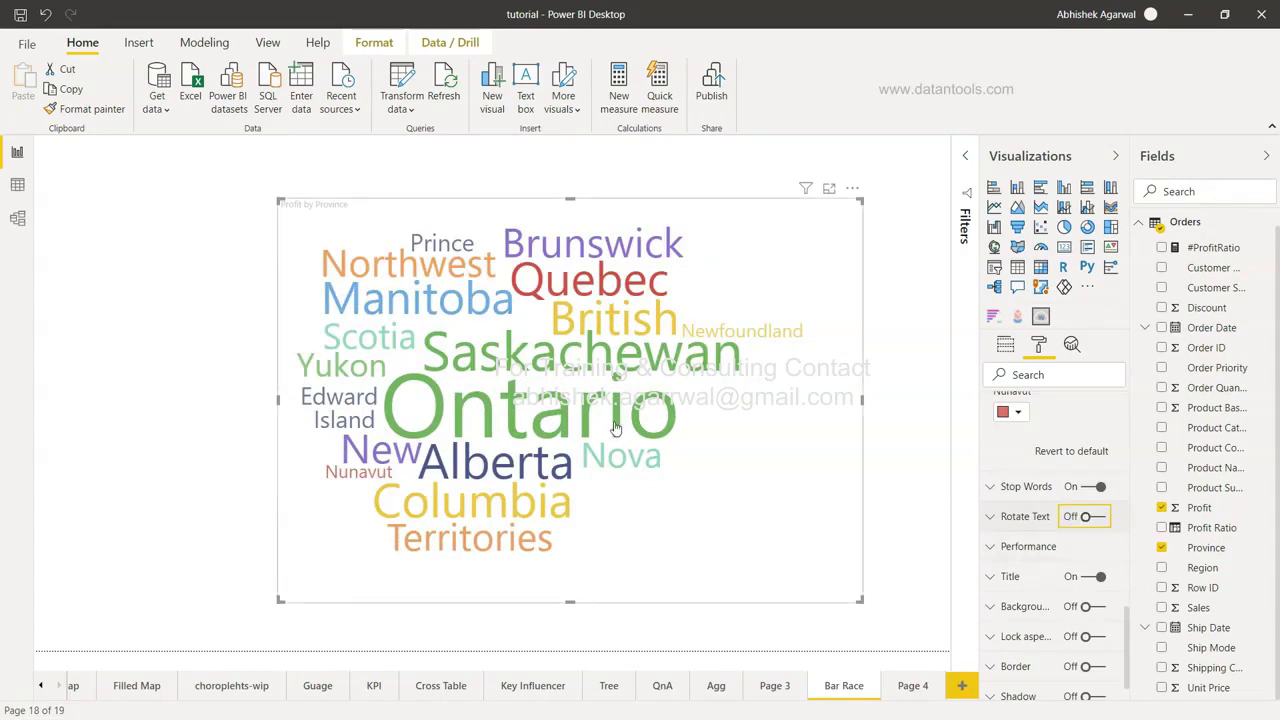
click(1100, 518)
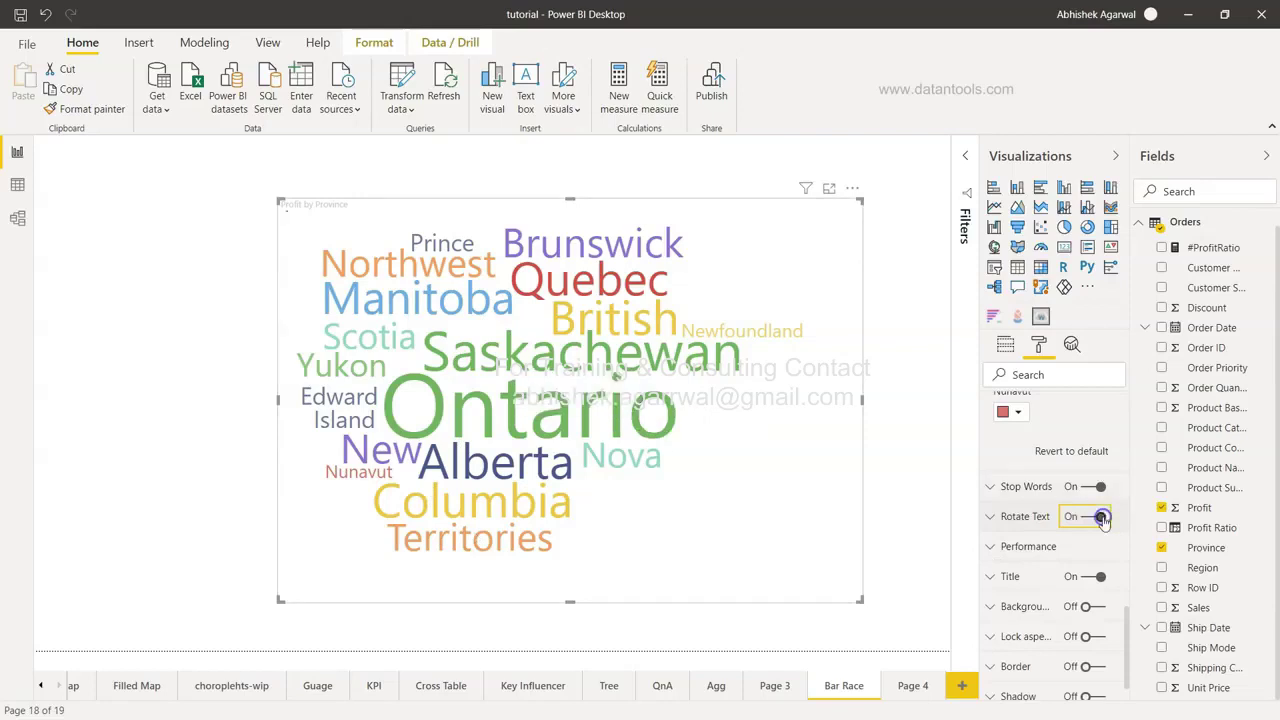
click(990, 516)
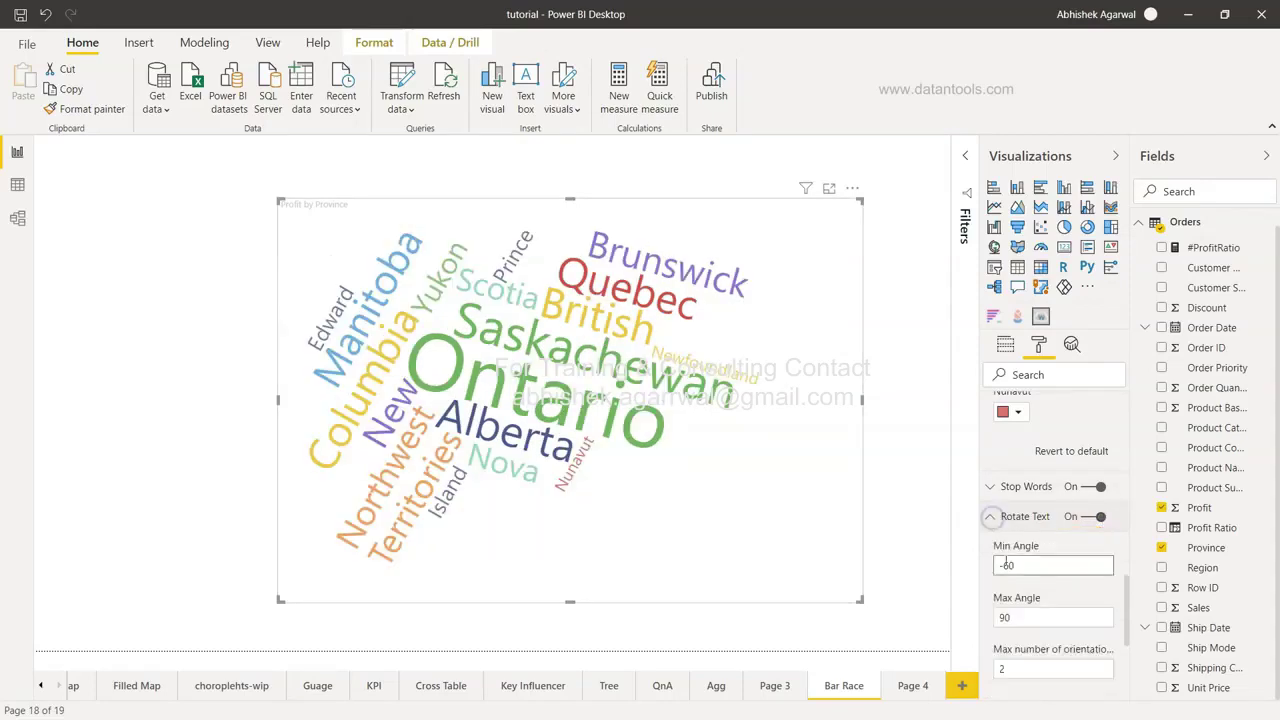
click(1034, 567)
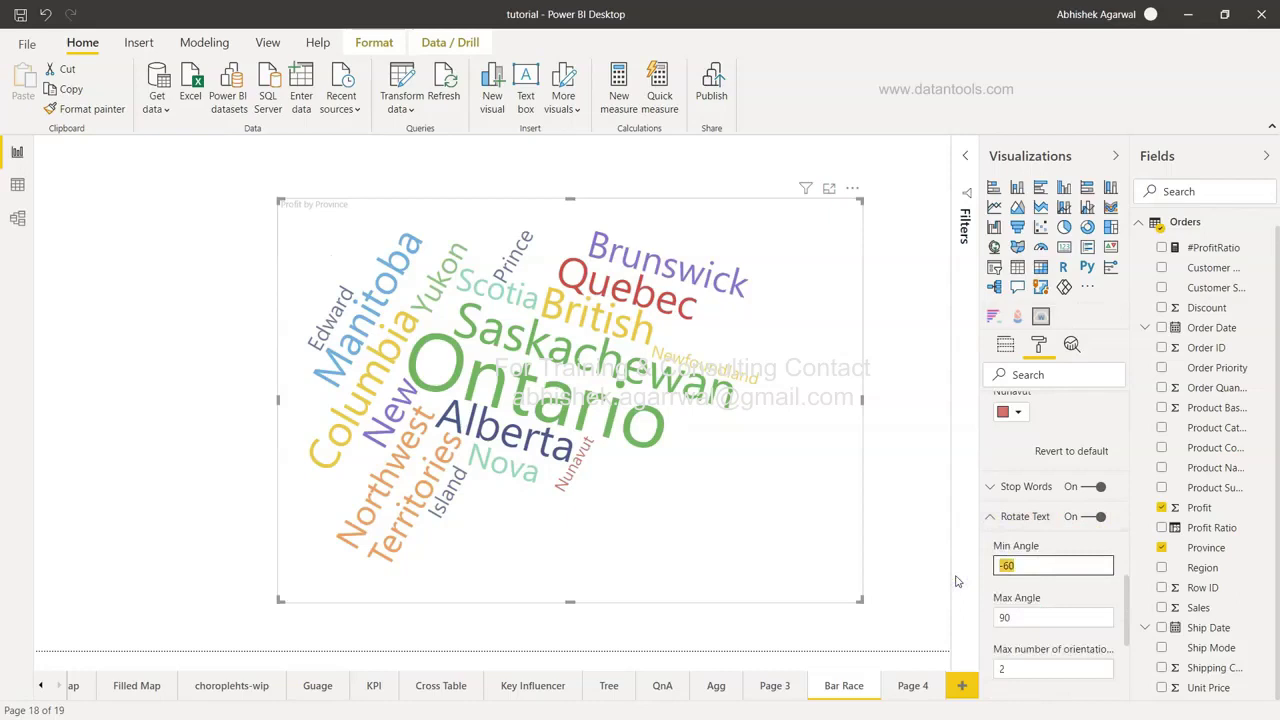
text(-30)
key(Tab)
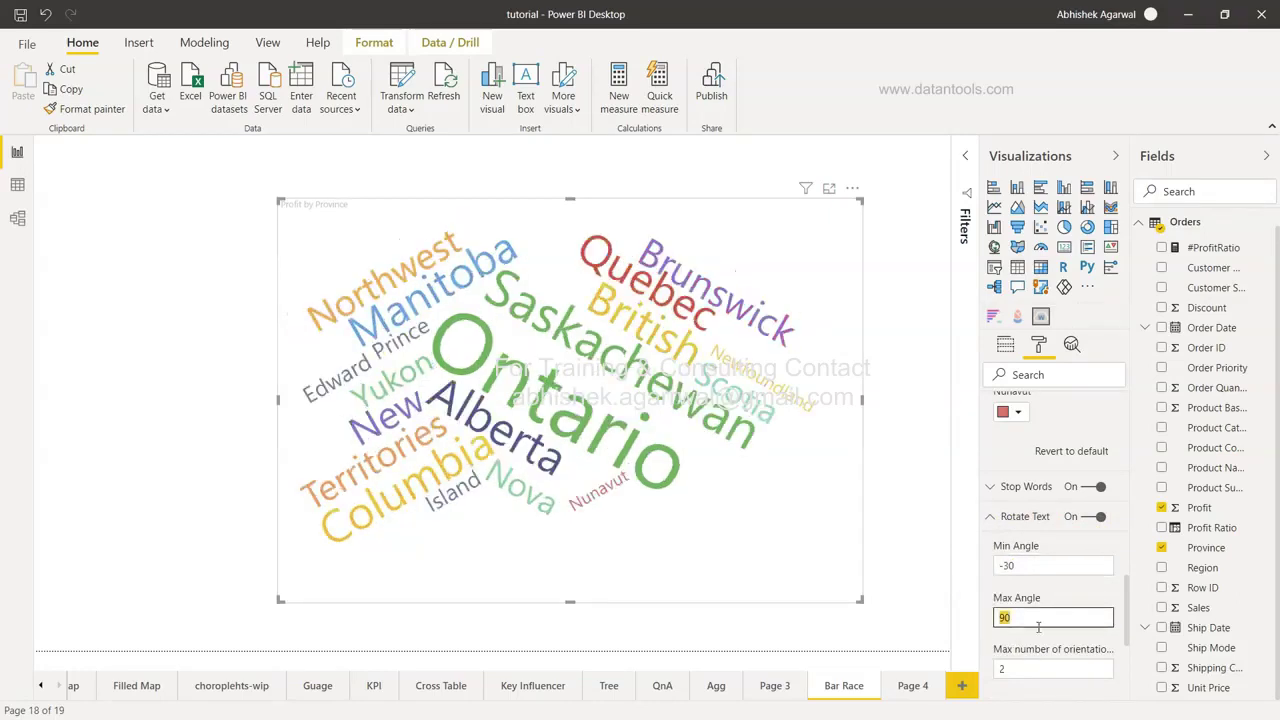
text(60)
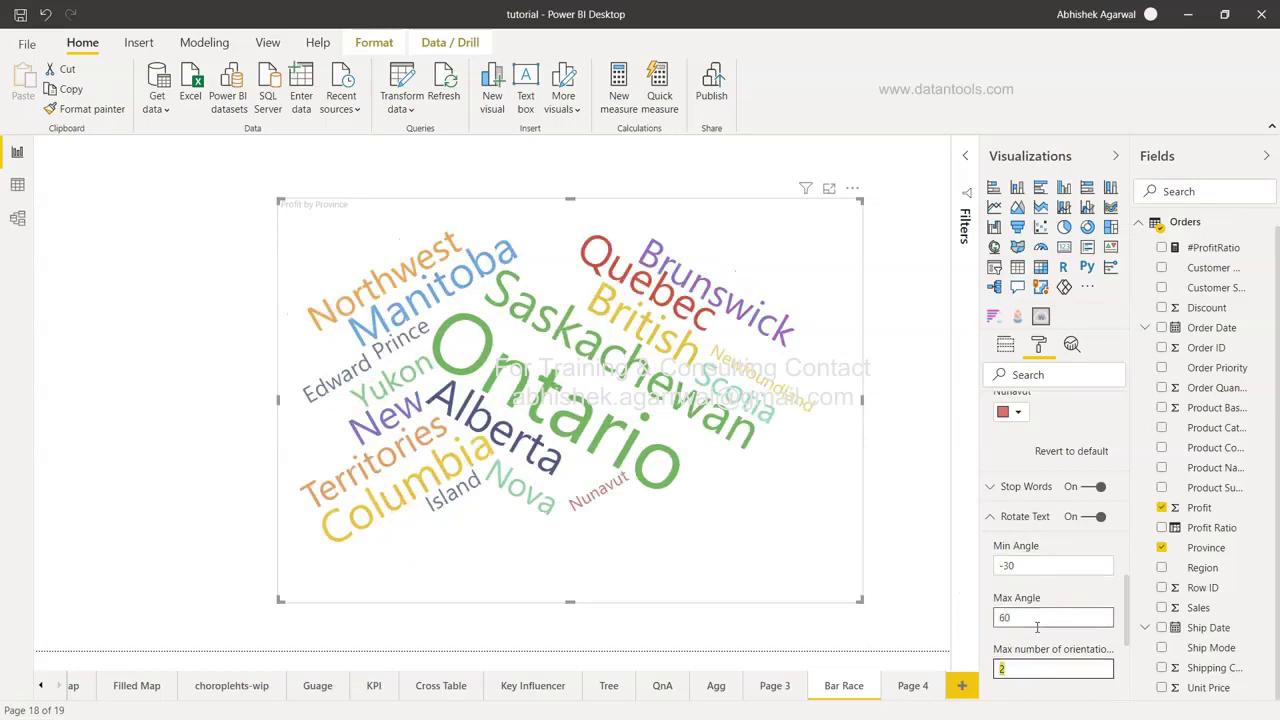
key(Tab)
Check the Performance settings, toggling word-count pre-estimation on and back off
scroll(1045, 624, down, 5)
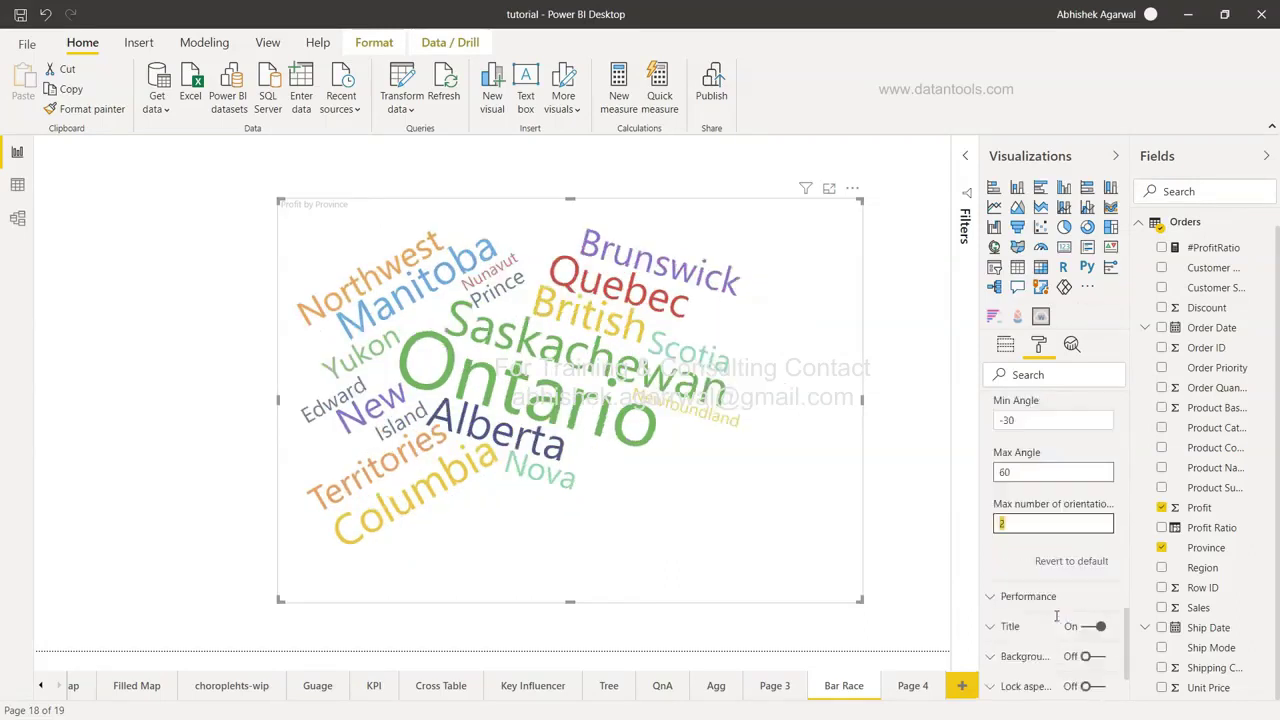
scroll(1057, 622, up, 2)
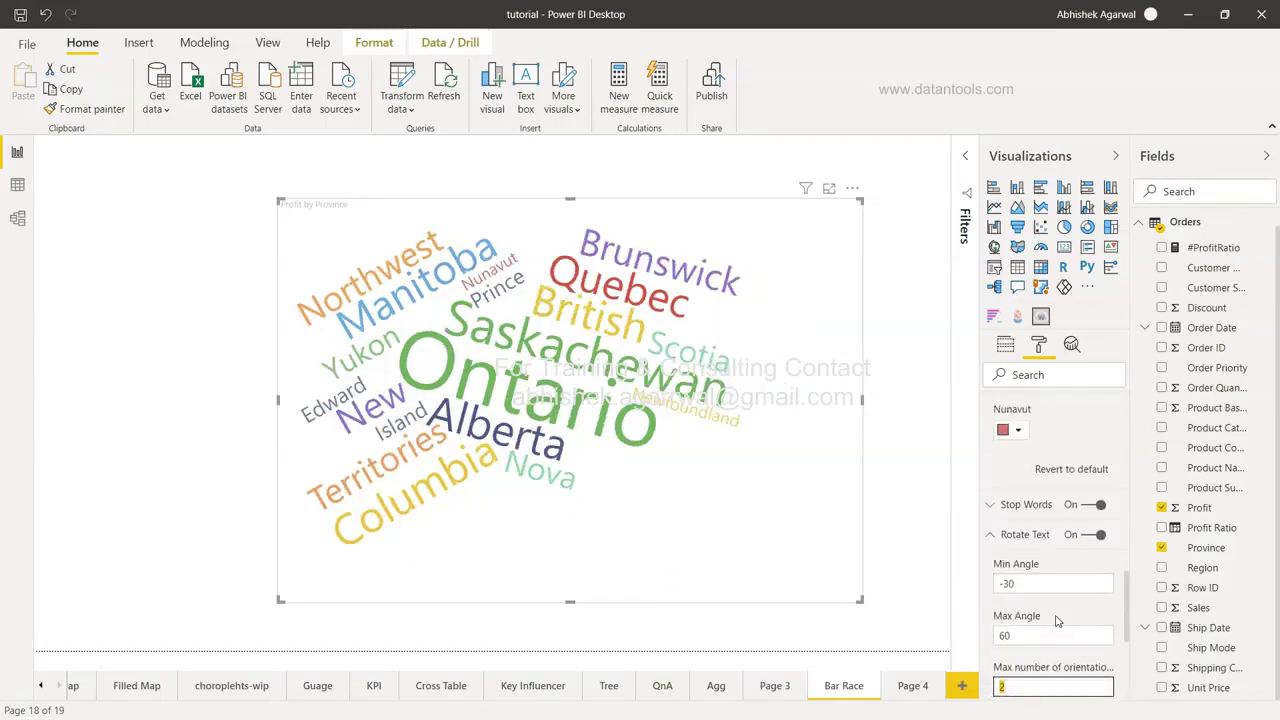
scroll(1036, 547, down, 2)
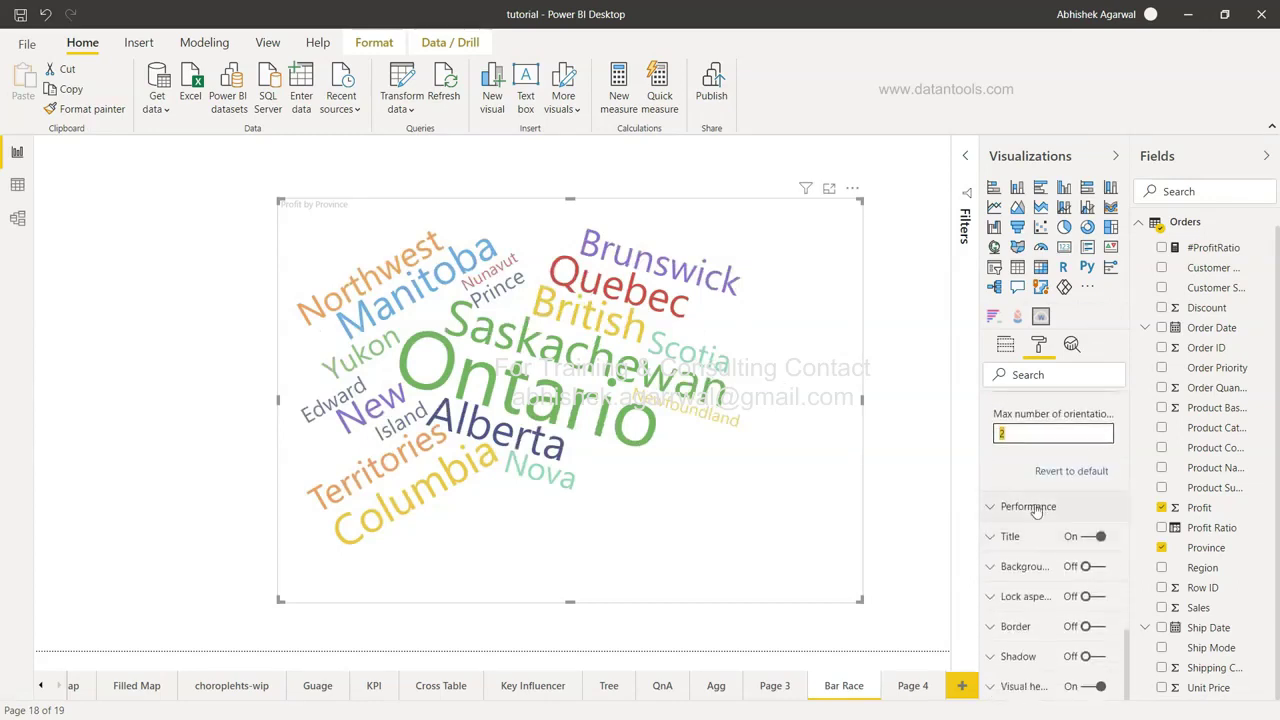
click(1030, 506)
scroll(1037, 510, down, 2)
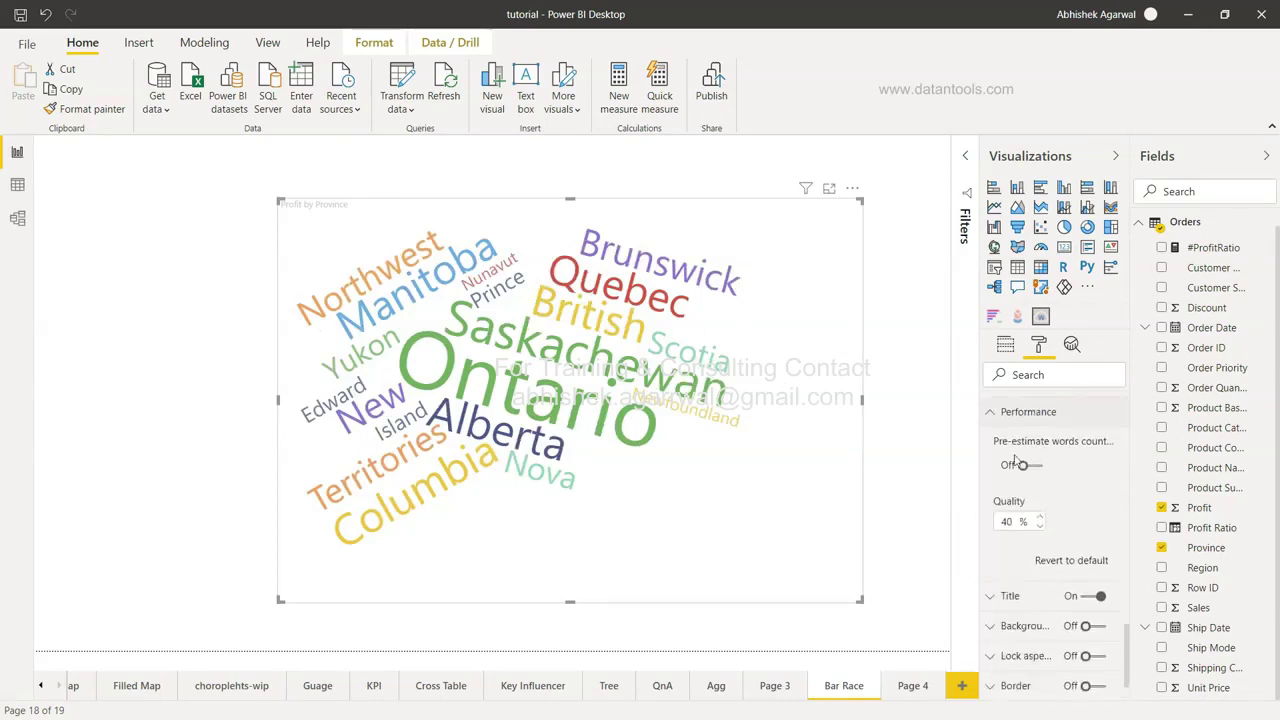
click(1030, 466)
click(1030, 467)
scroll(1030, 467, down, 1)
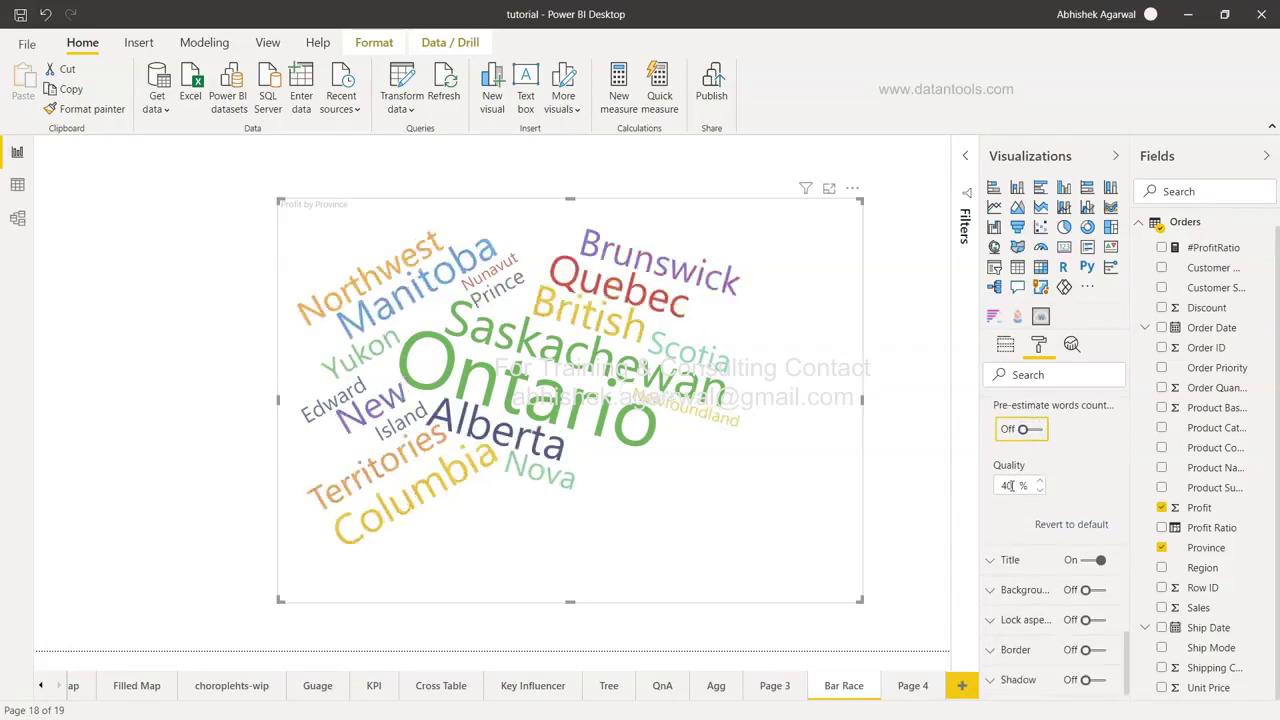
scroll(1008, 487, up, 2)
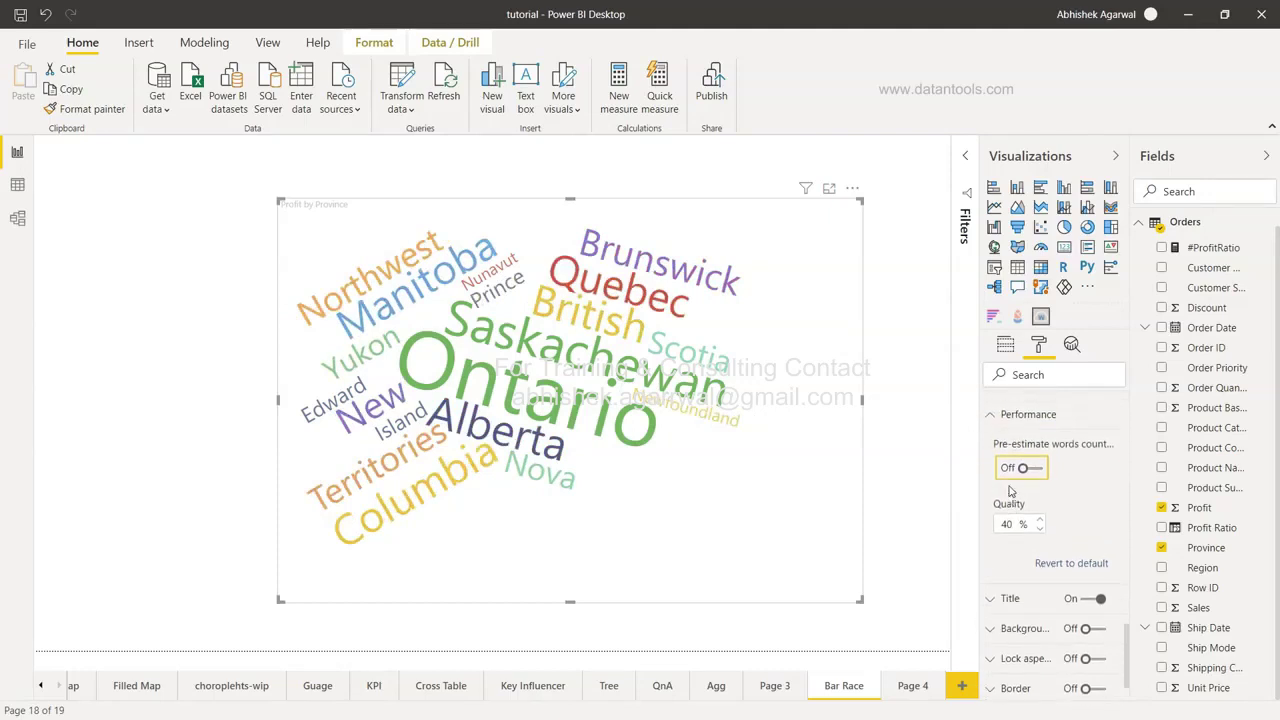
scroll(1008, 487, up, 2)
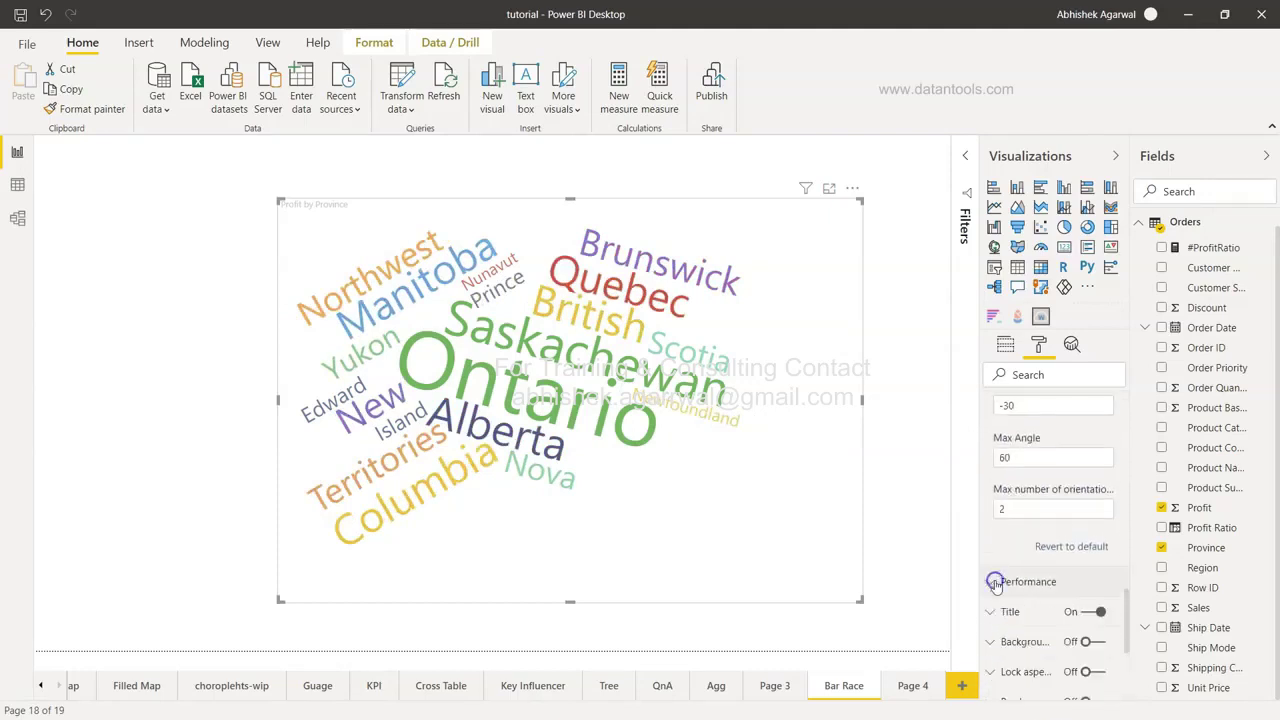
scroll(997, 577, up, 4)
Collapse the Rotate Text and Data colors sections, switch to Fields, and undo the last change
click(990, 527)
scroll(994, 537, up, 6)
scroll(994, 537, up, 8)
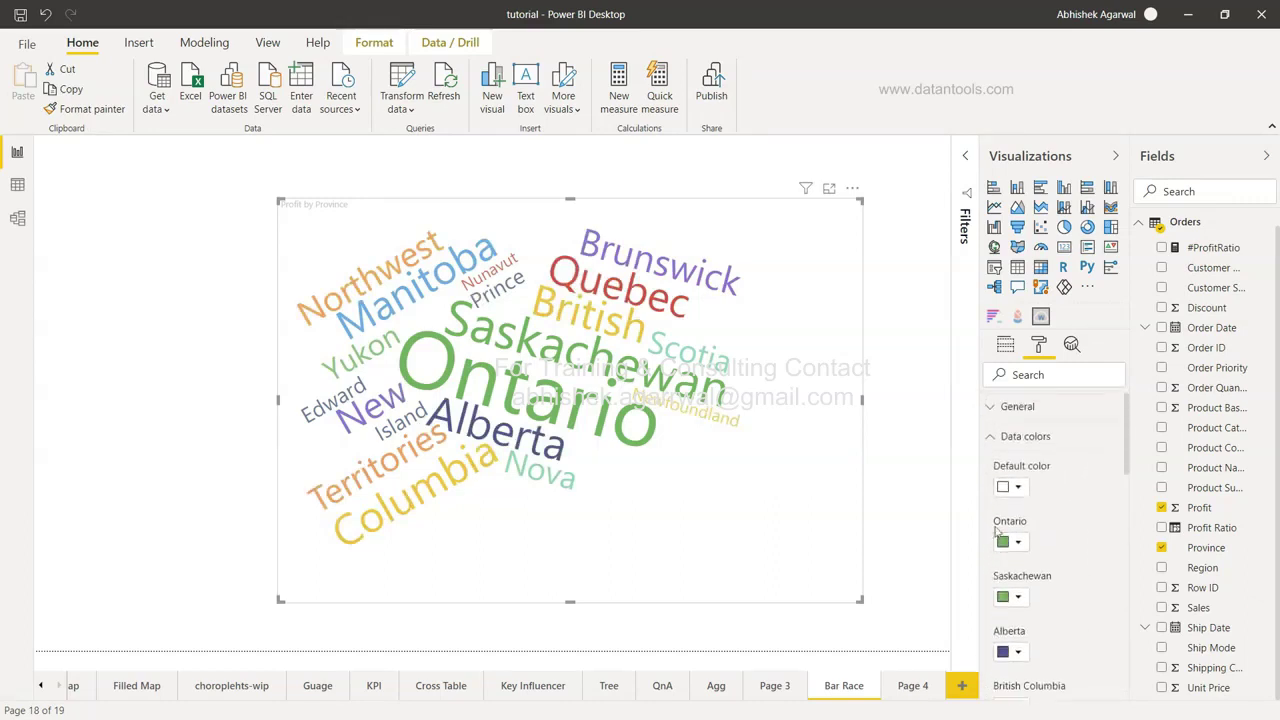
click(990, 437)
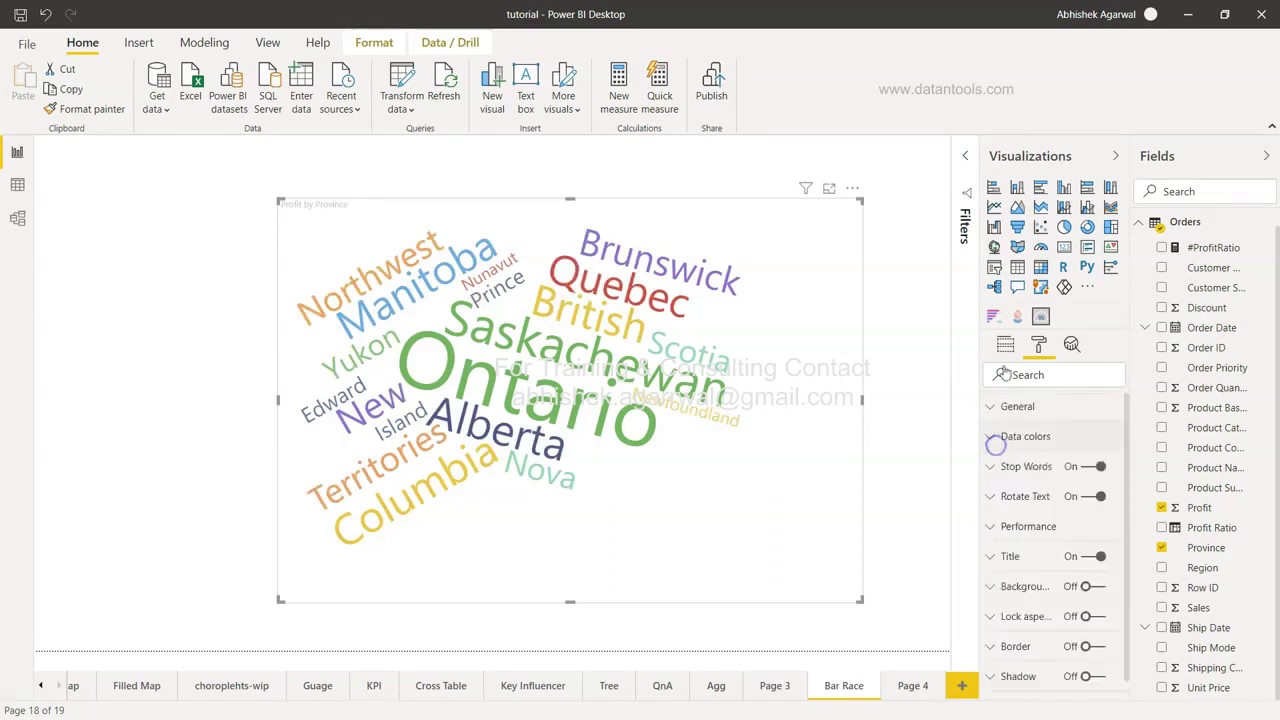
click(1005, 344)
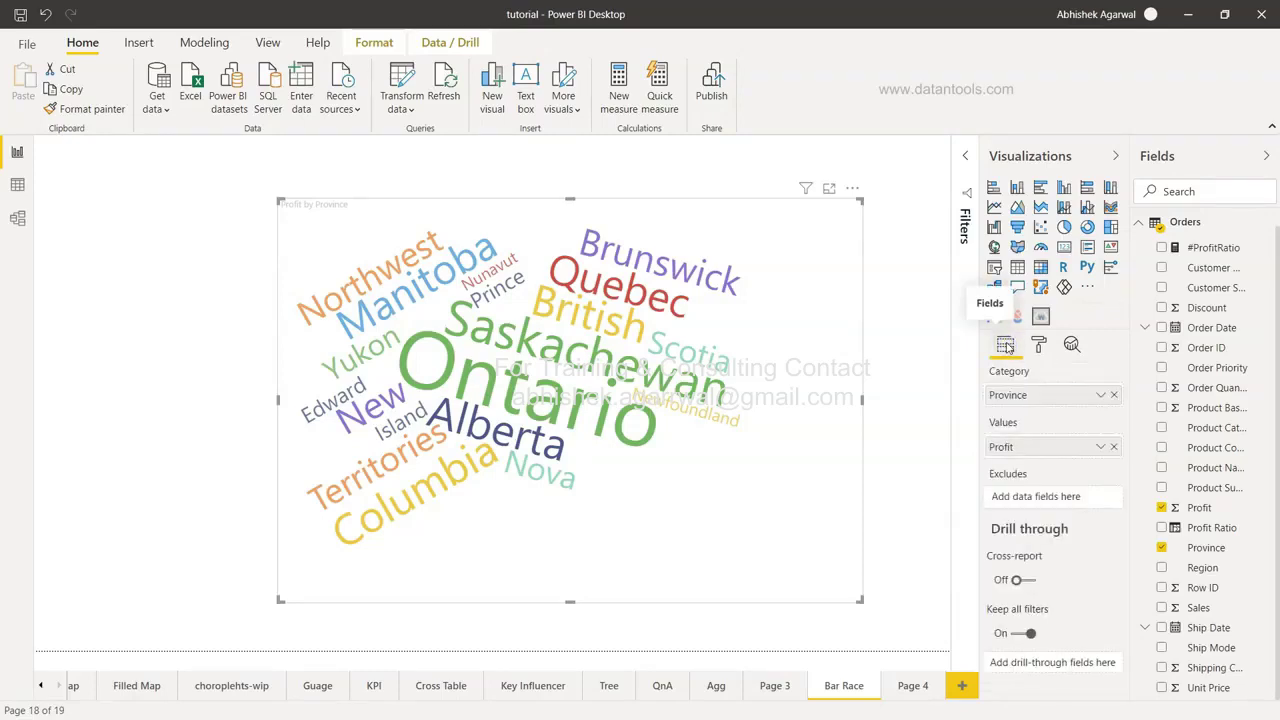
key(ctrl+z)
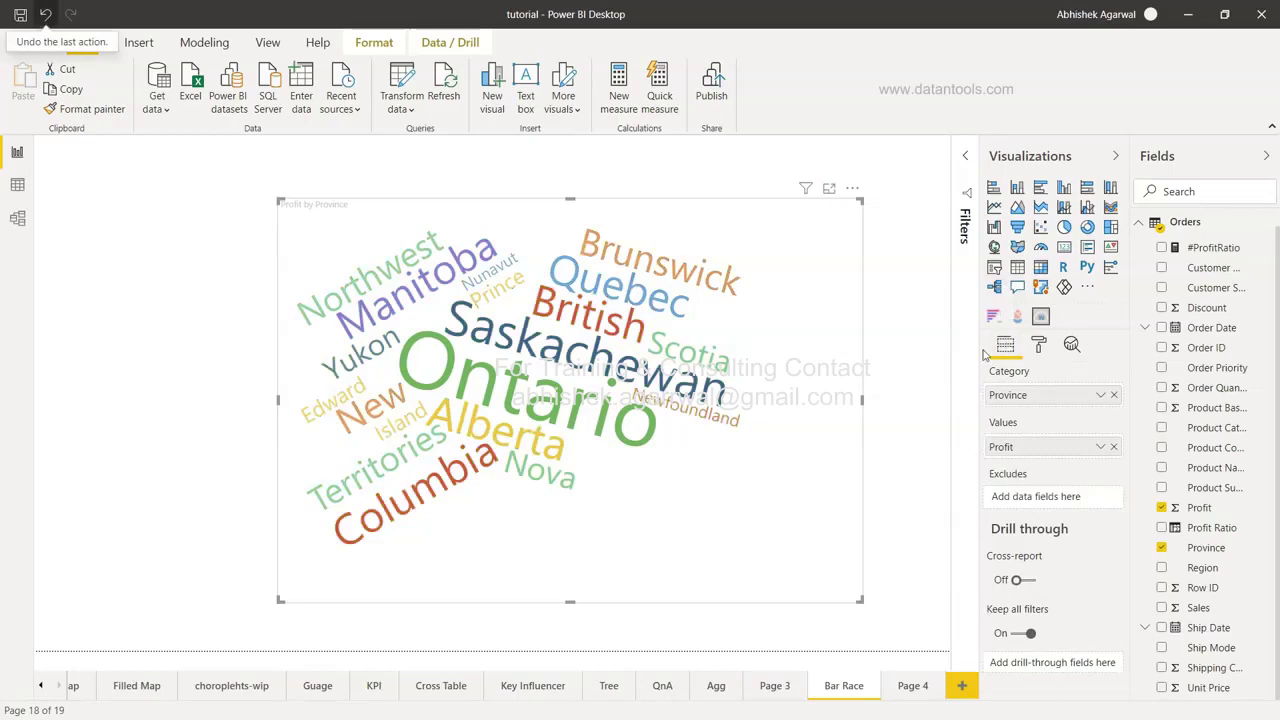
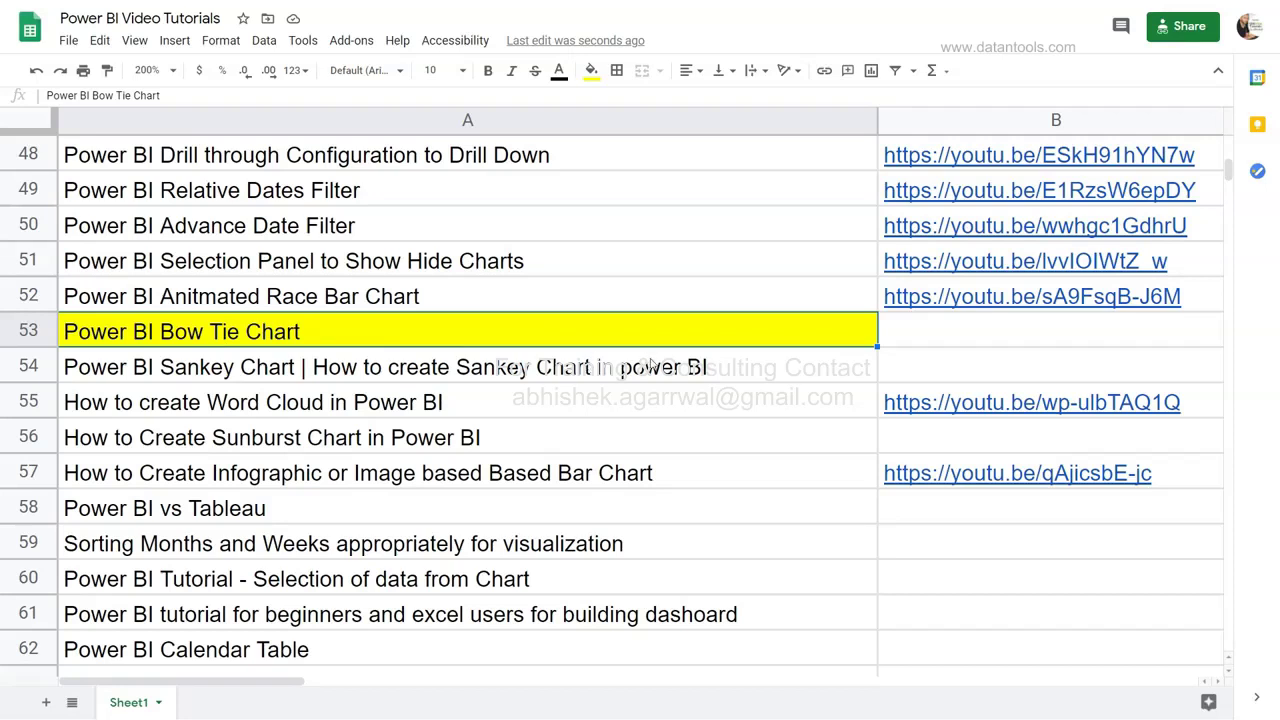
Review the Power BI tutorial list in Google Sheets, then switch to Power BI Desktop
scroll(650, 364, up, 5)
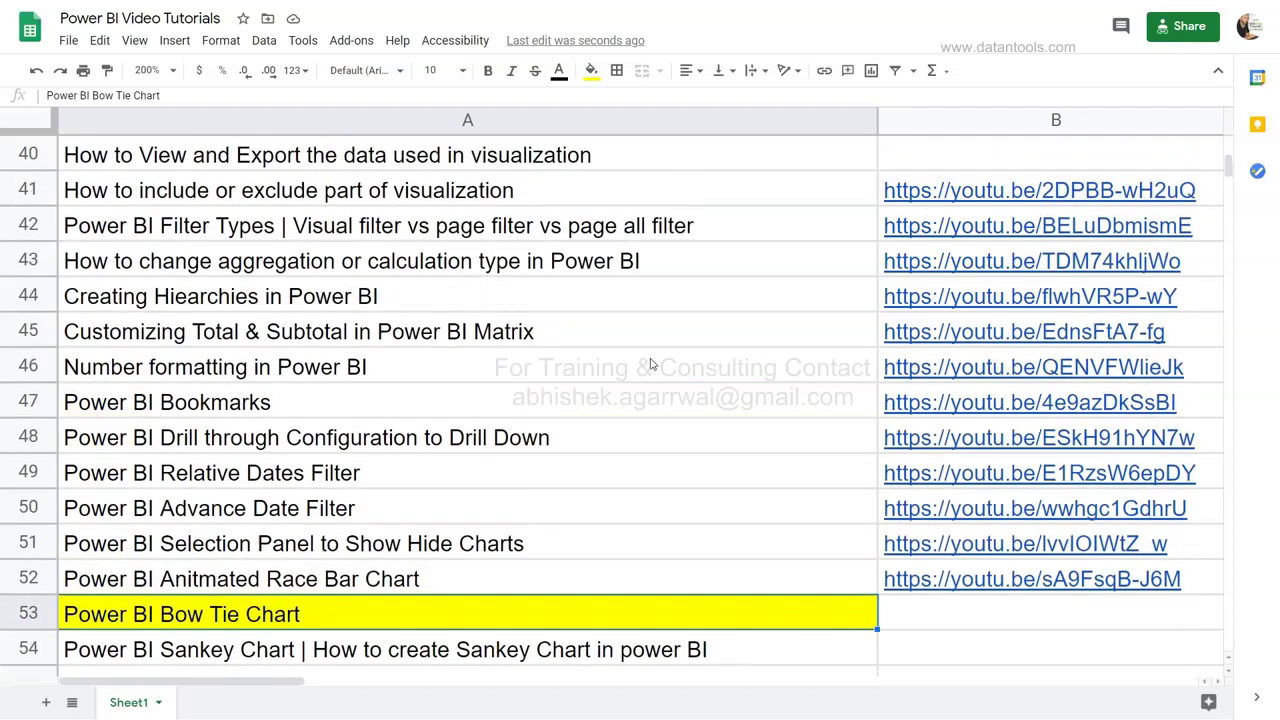
scroll(650, 364, up, 2)
scroll(650, 366, up, 3)
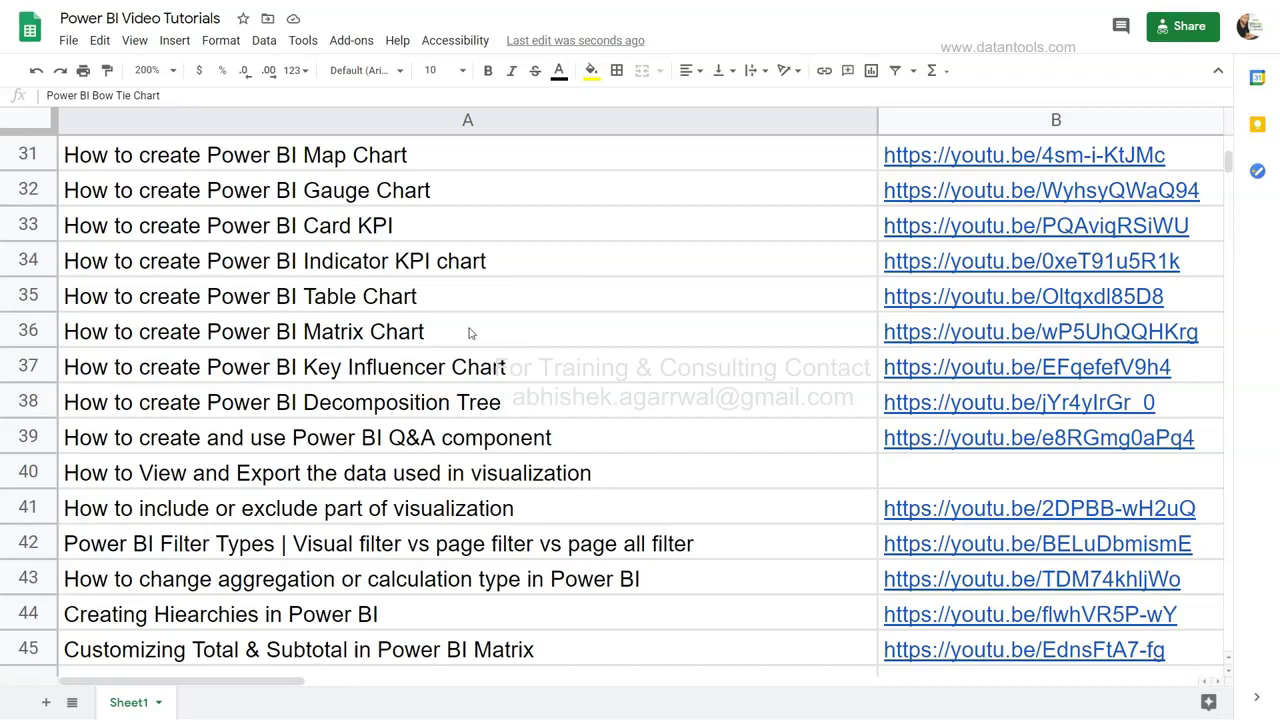
mouse_move(971, 304)
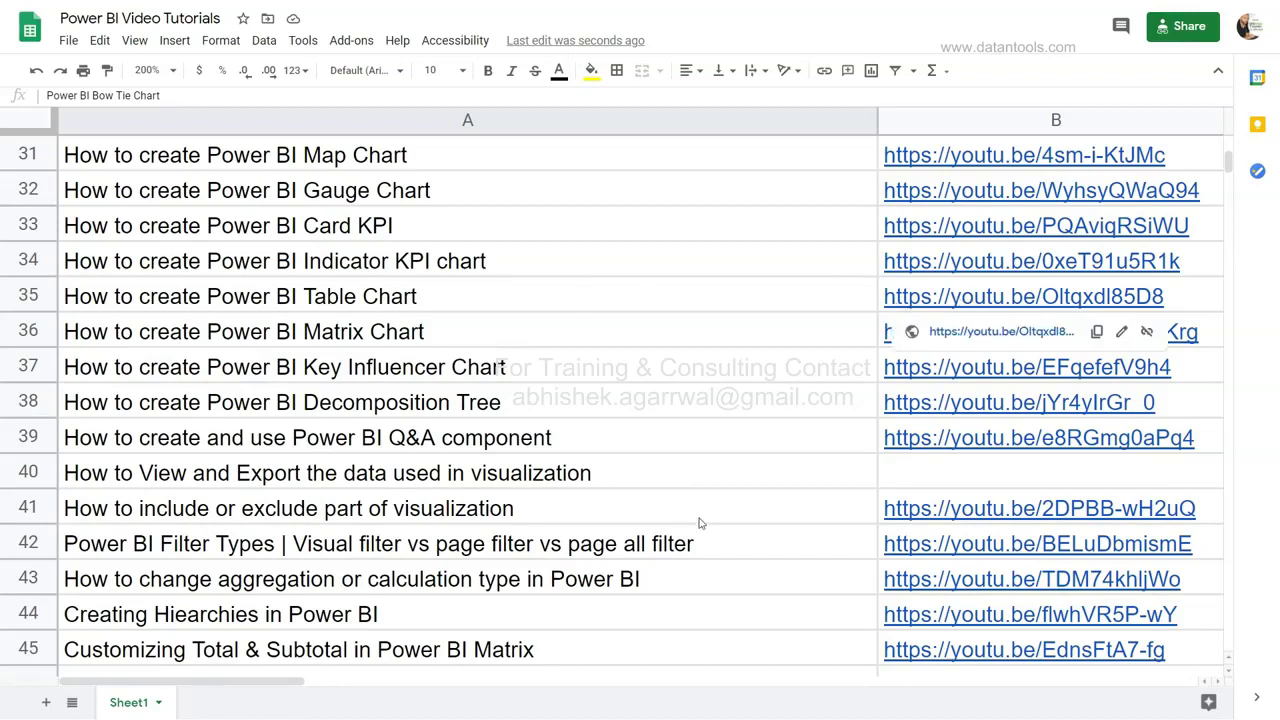
scroll(700, 523, down, 7)
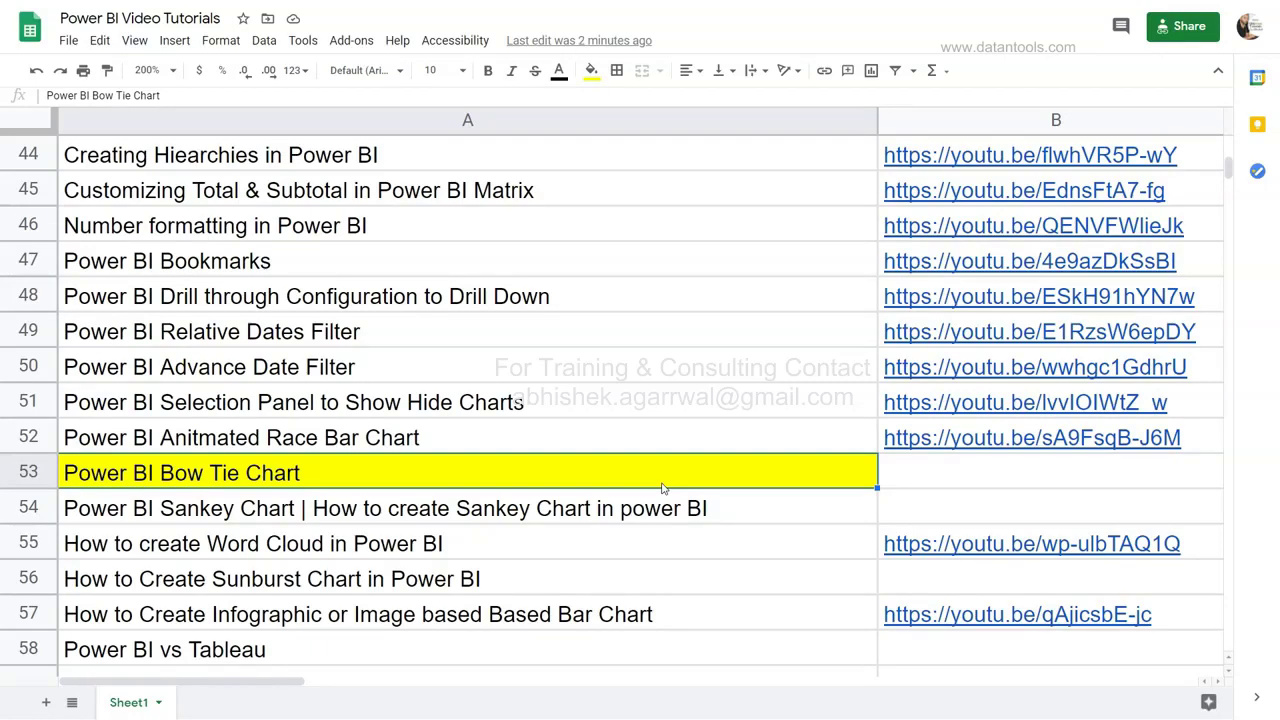
key(alt+Tab)
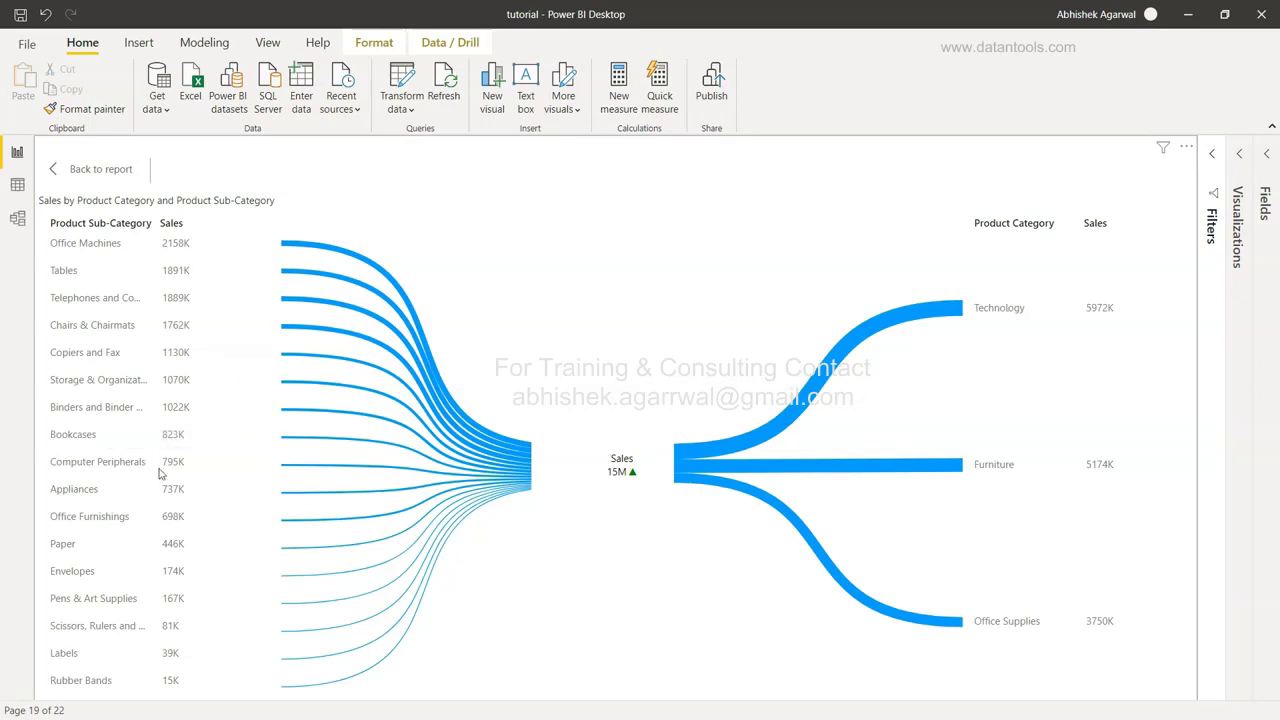
click(996, 312)
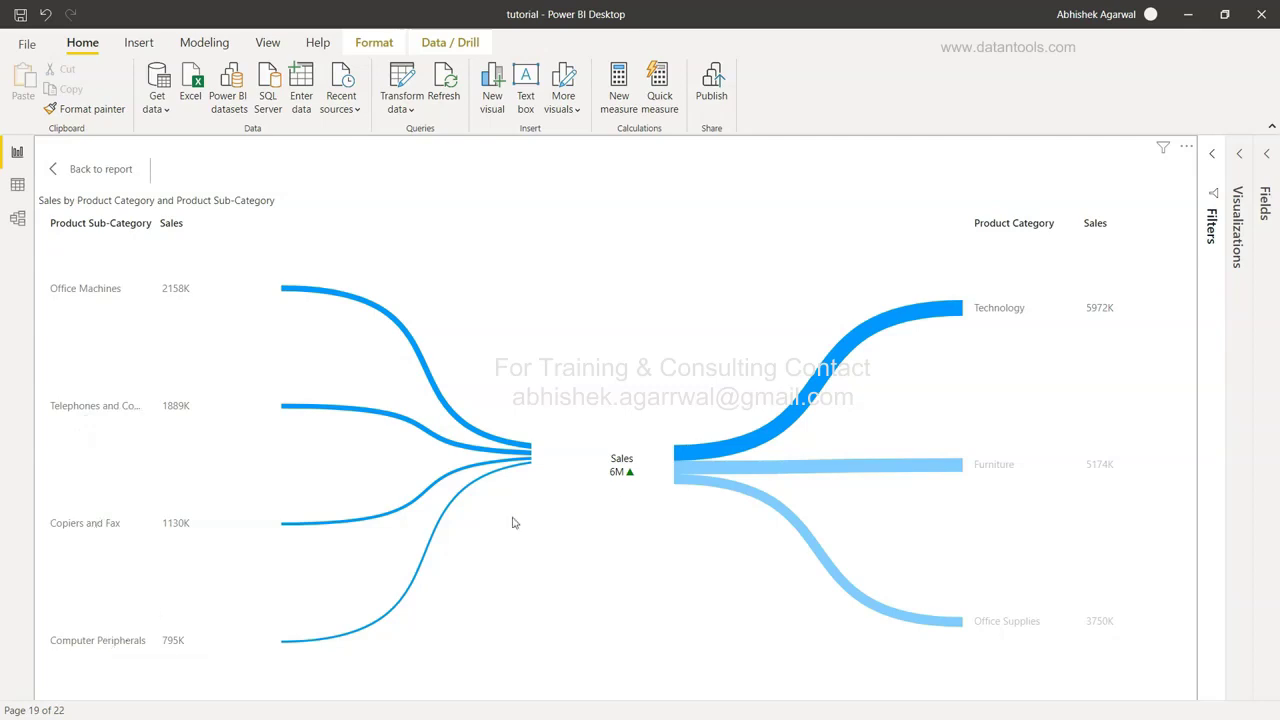
click(1010, 314)
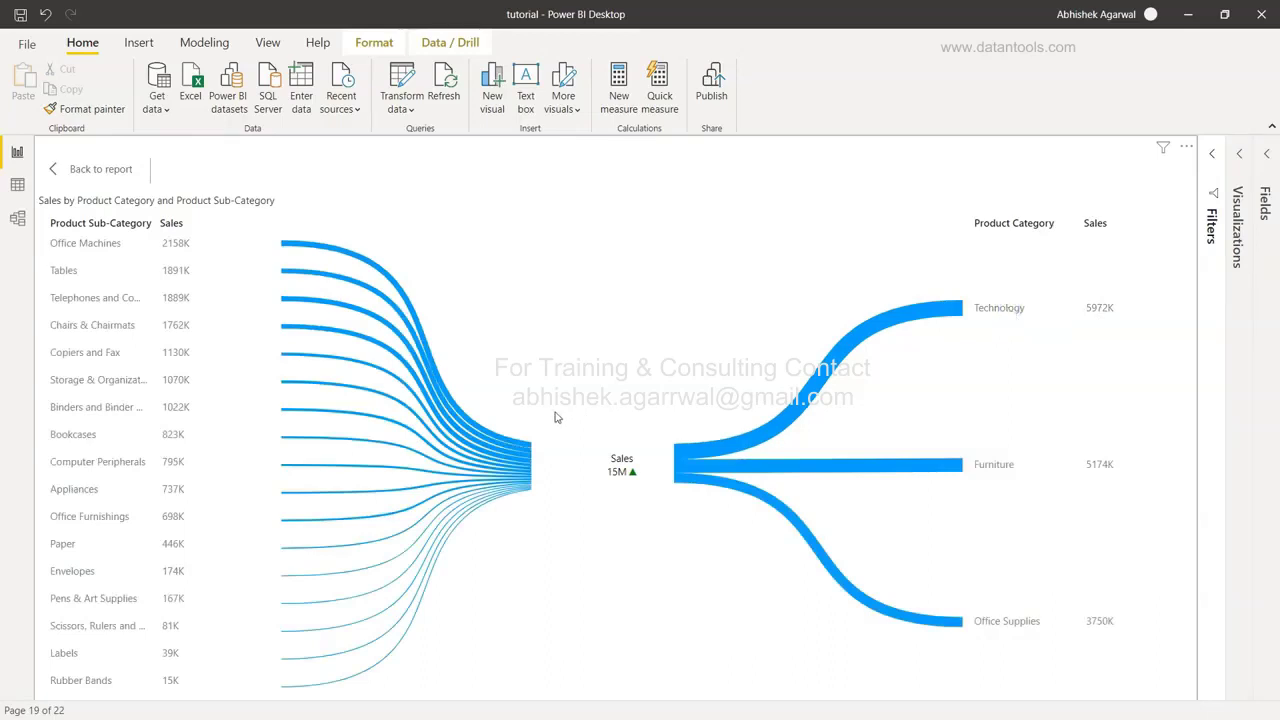
click(101, 518)
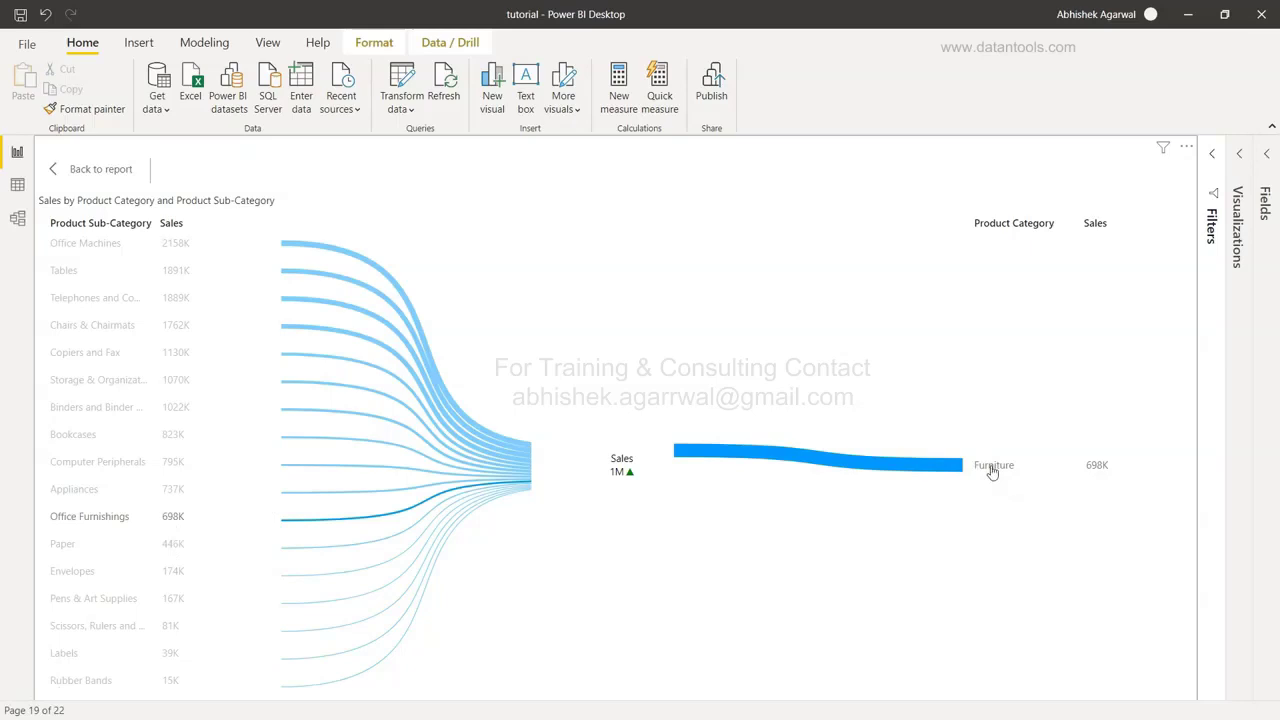
click(120, 519)
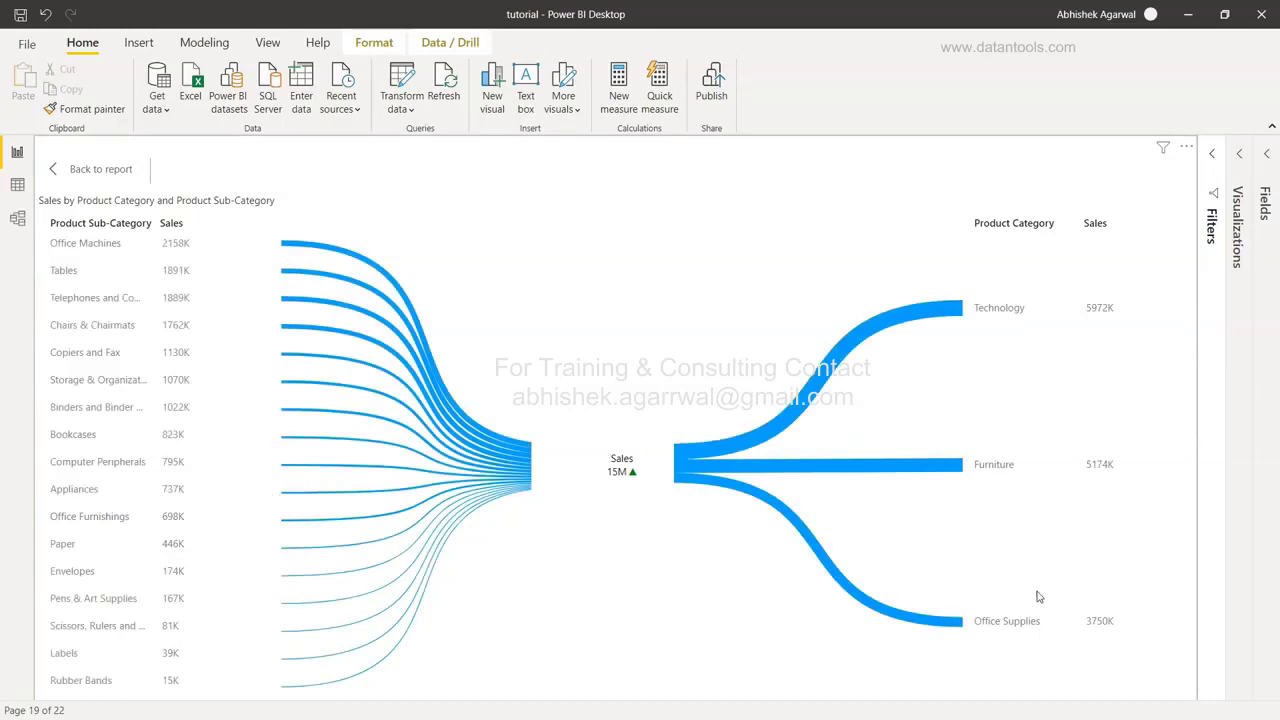
click(1008, 470)
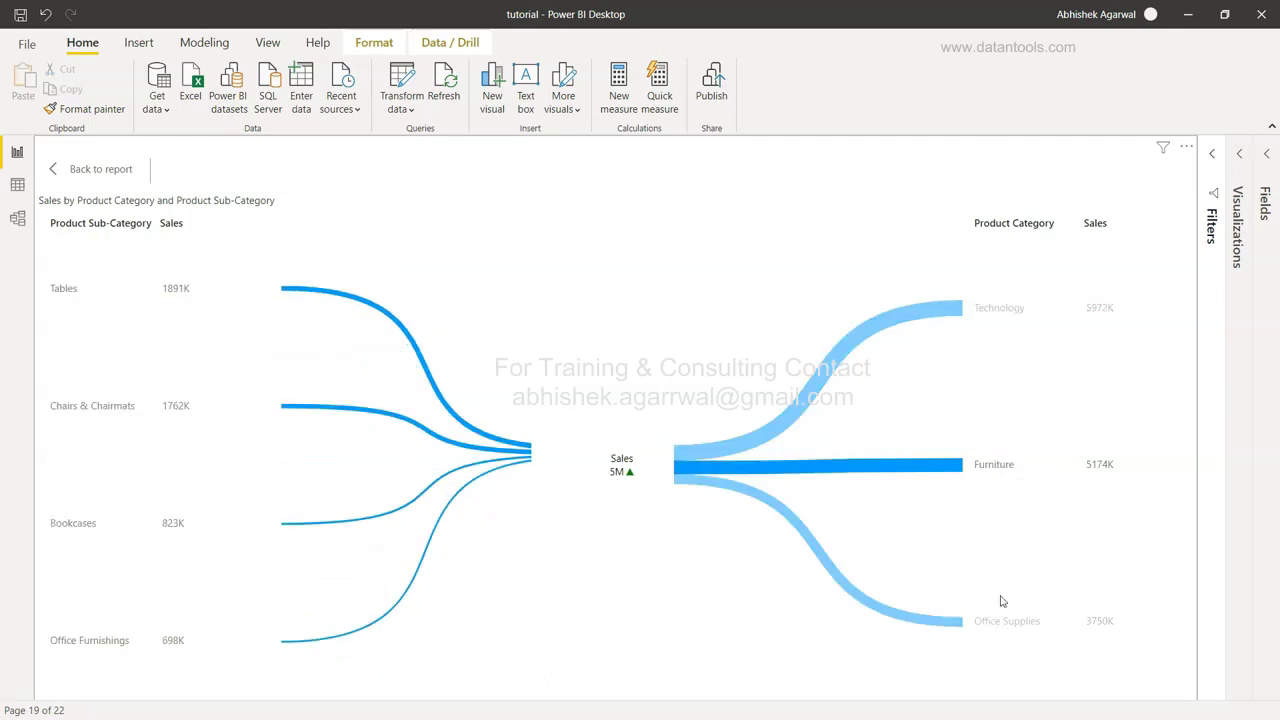
click(1004, 471)
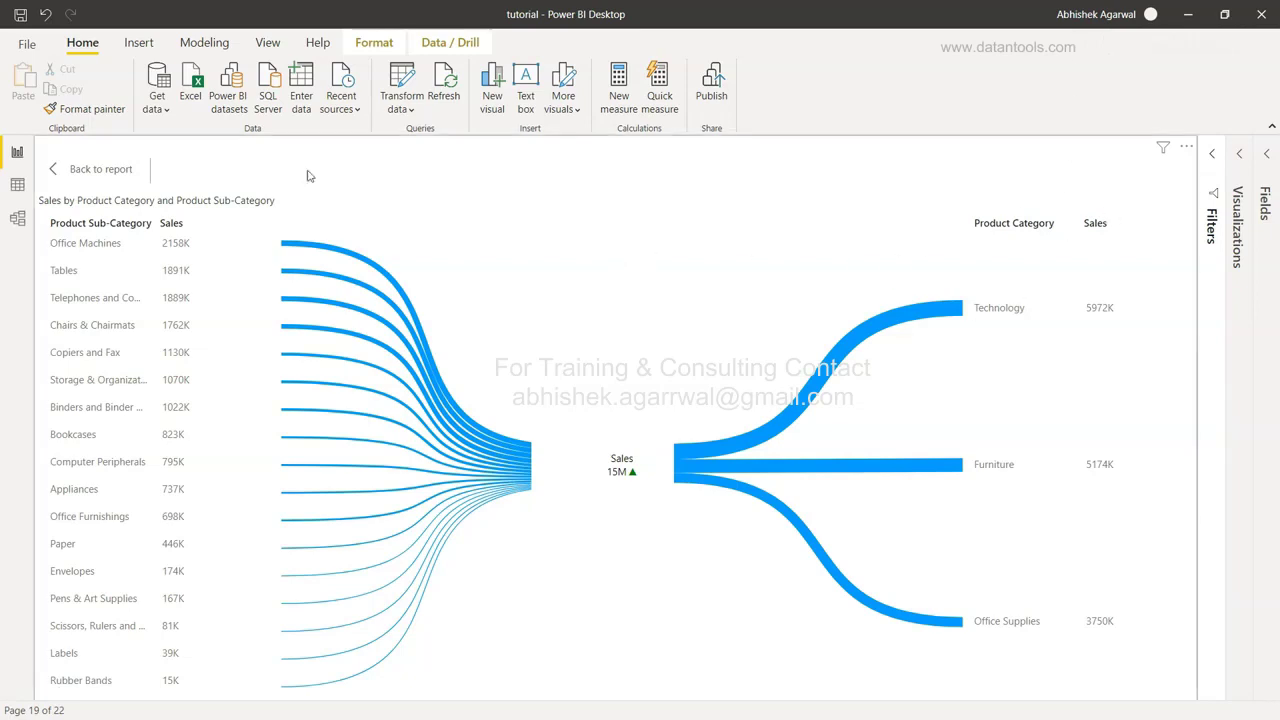
Leave focus mode and remove the bow tie visual from the Bow Tie page
click(100, 172)
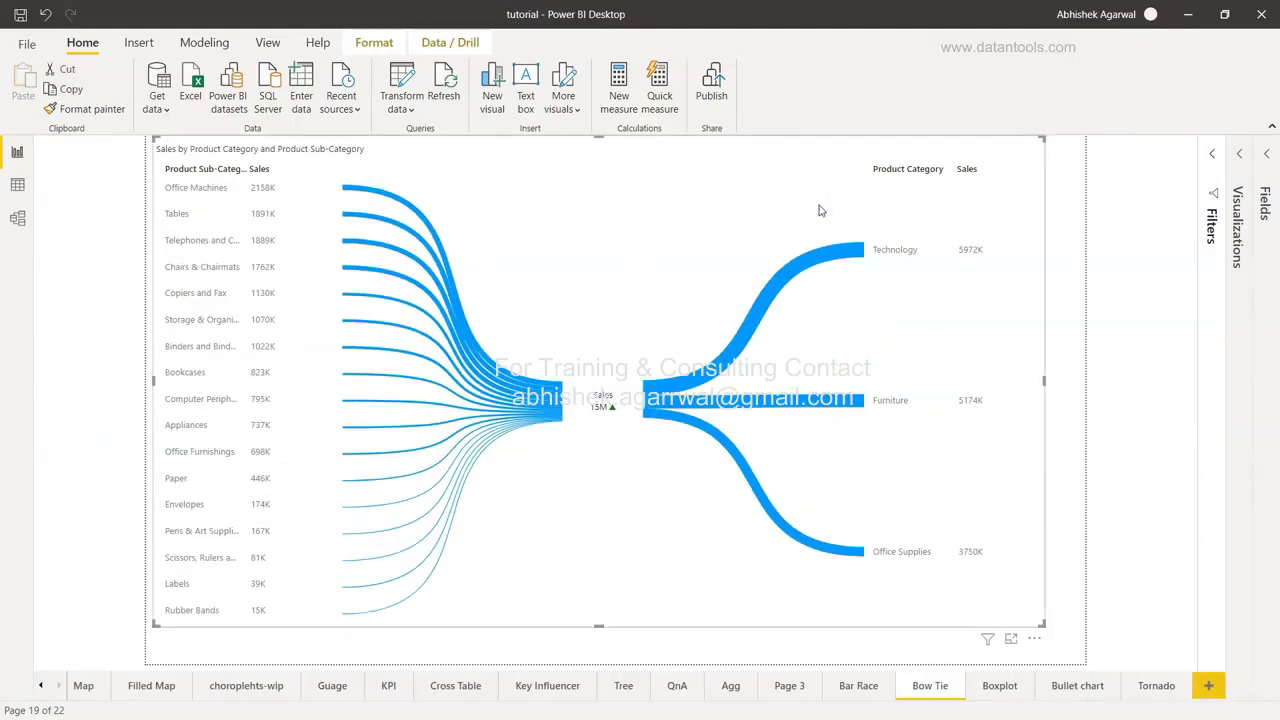
click(1034, 638)
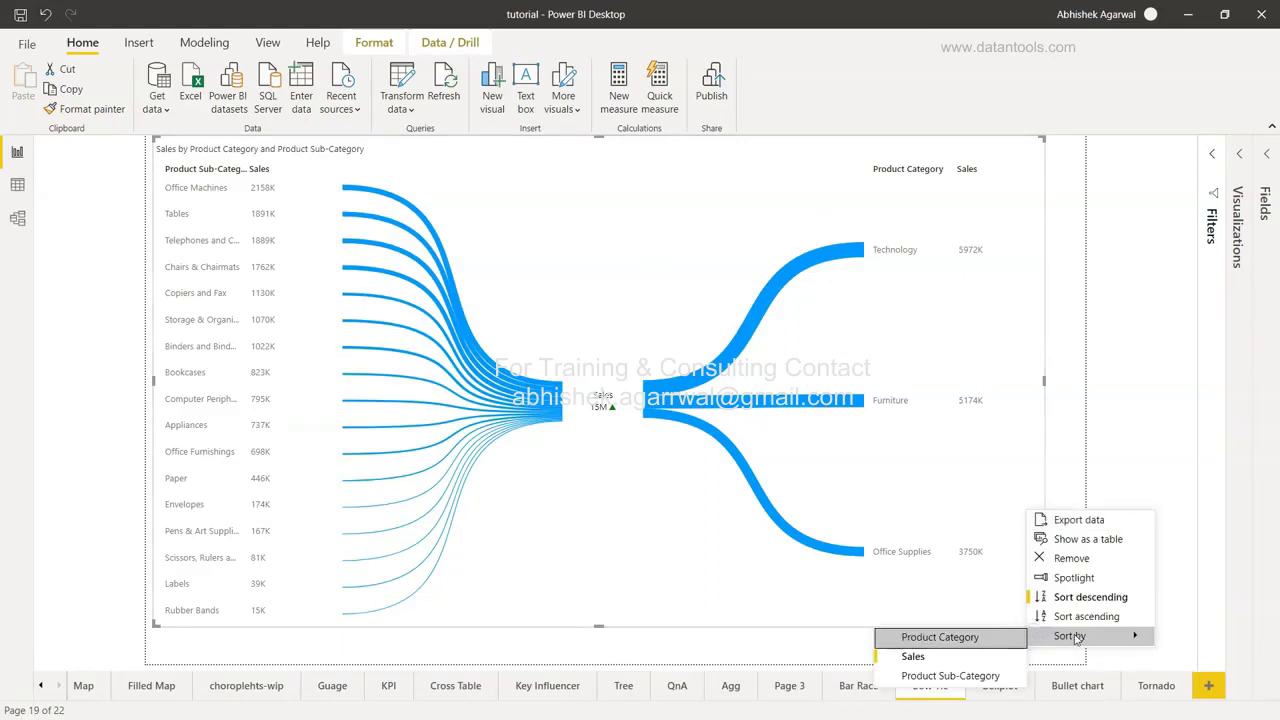
click(1092, 561)
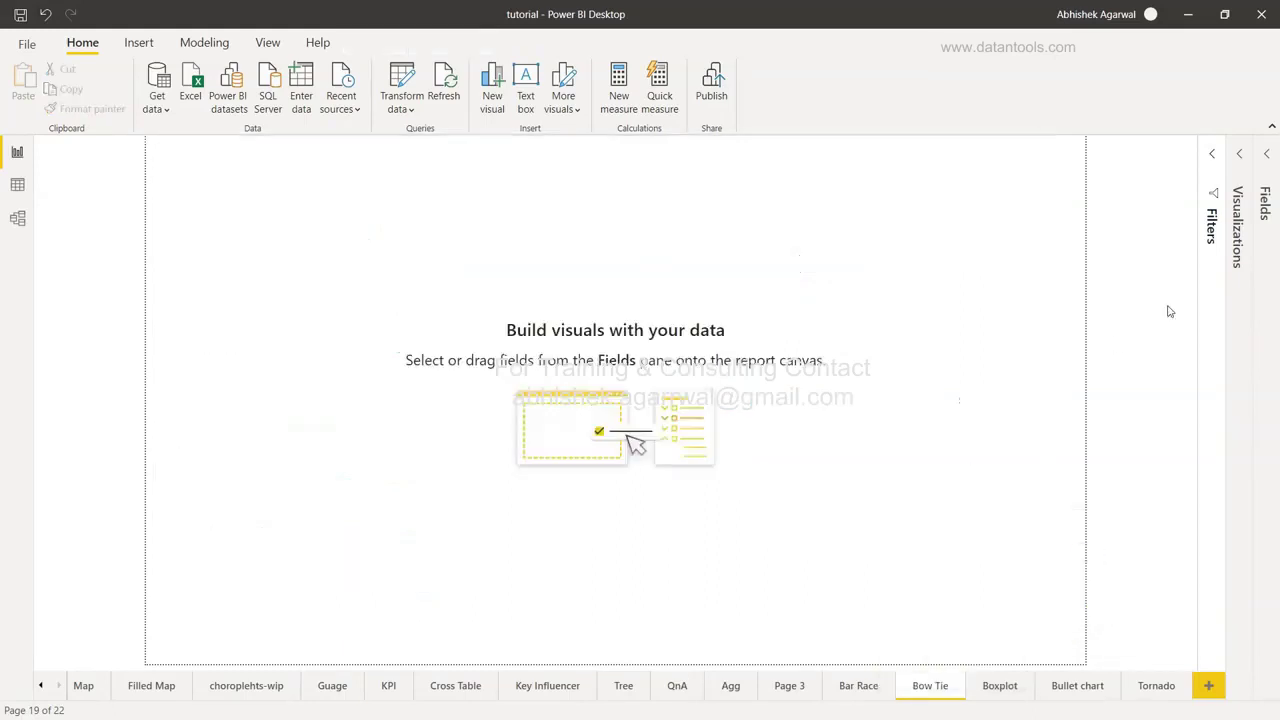
Open the Power BI Visuals marketplace from the Visualizations pane's more-visuals options
click(1240, 156)
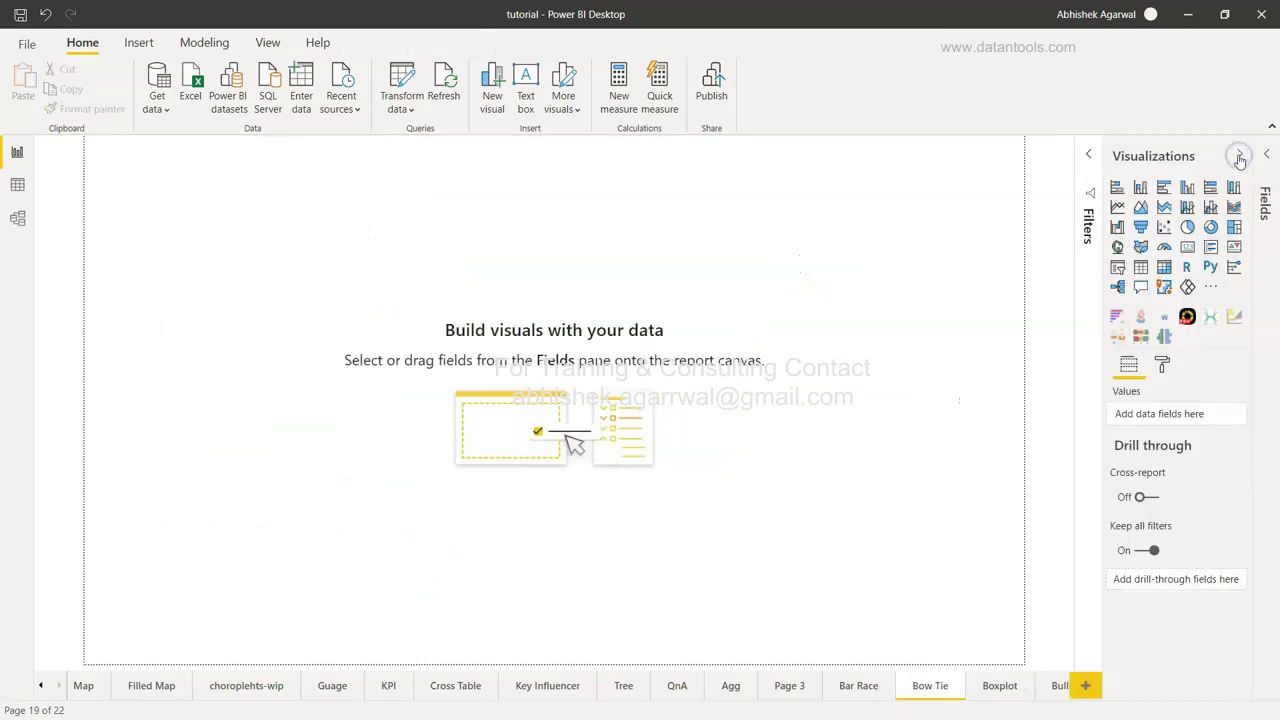
click(1210, 287)
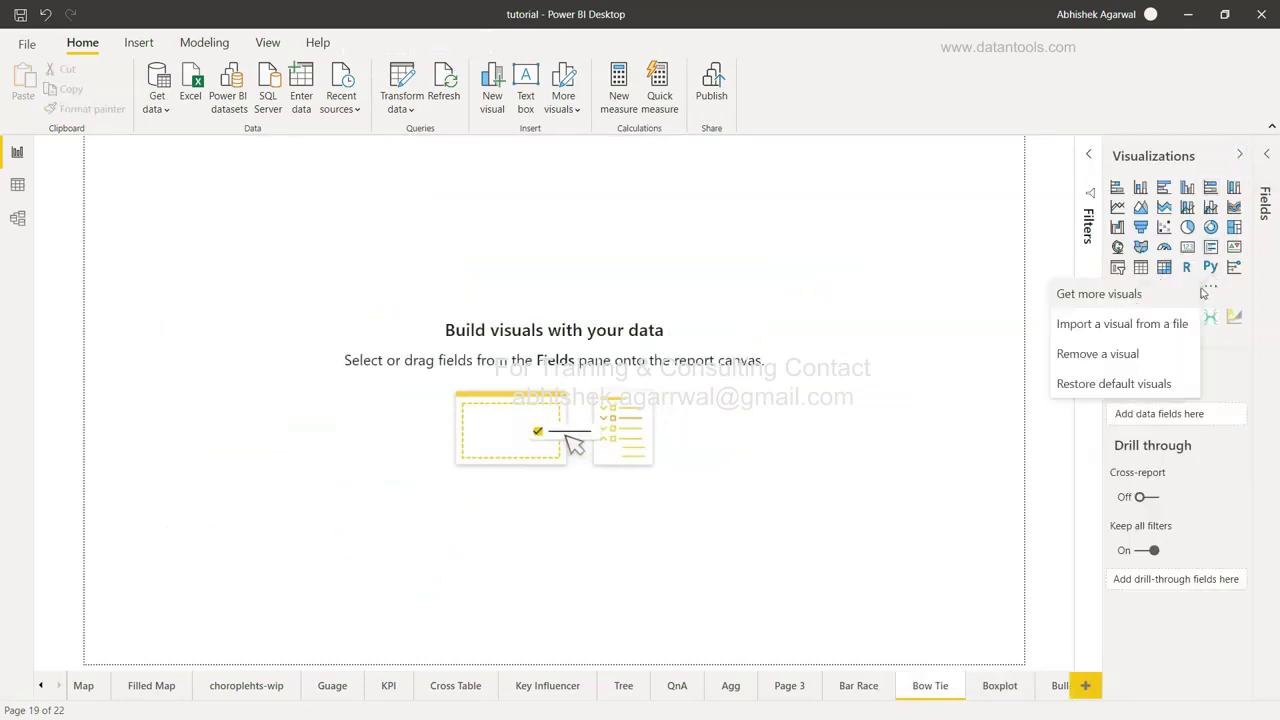
click(1134, 293)
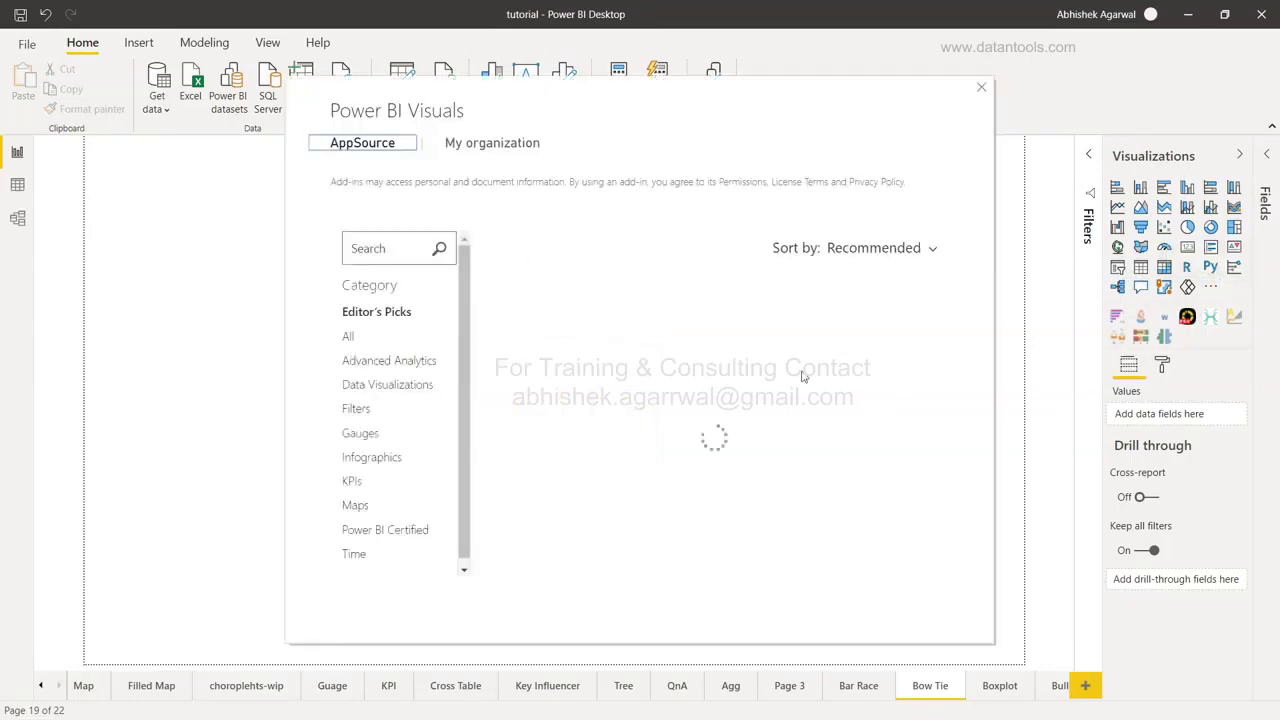
scroll(642, 405, down, 3)
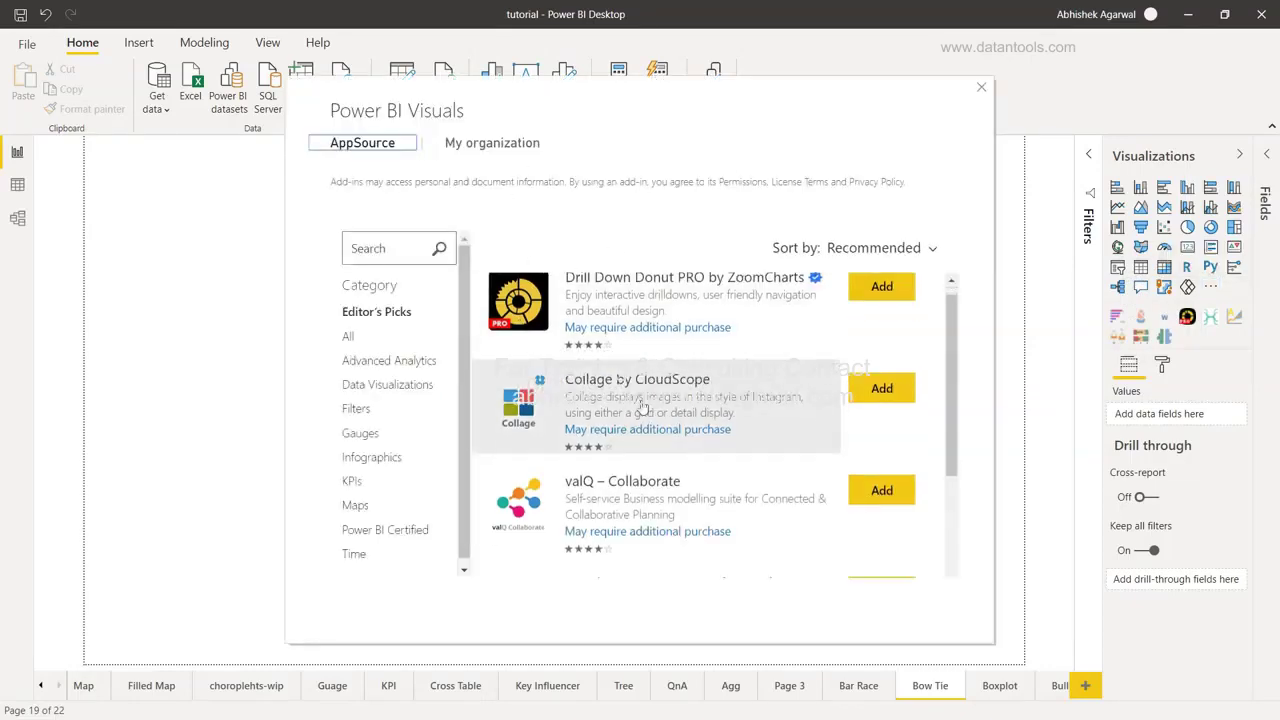
scroll(642, 405, up, 2)
scroll(642, 405, up, 1)
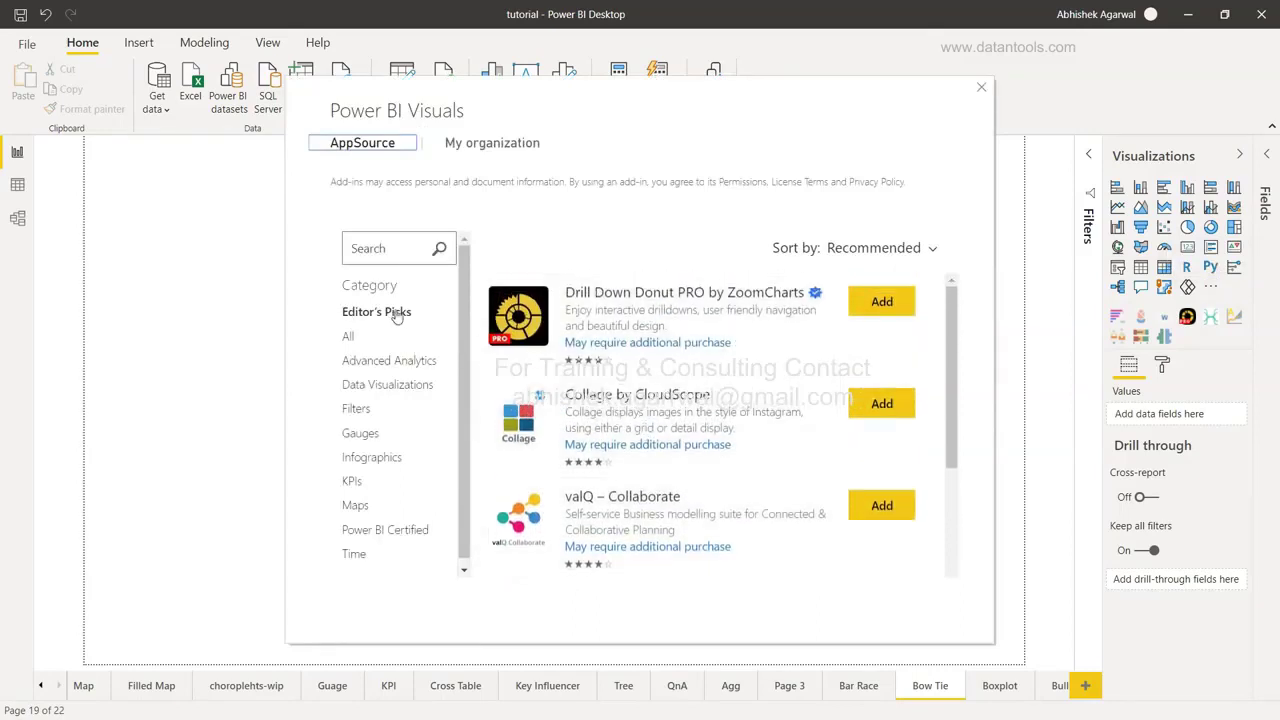
scroll(654, 474, down, 4)
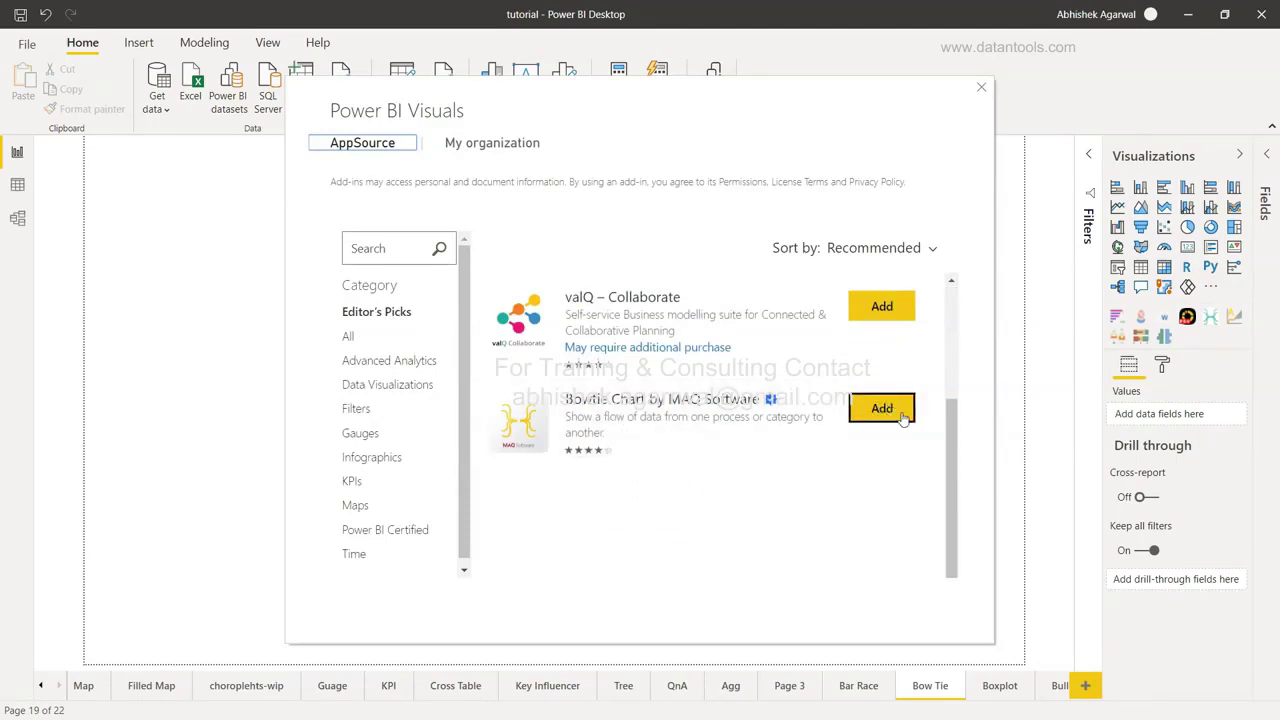
scroll(634, 387, up, 2)
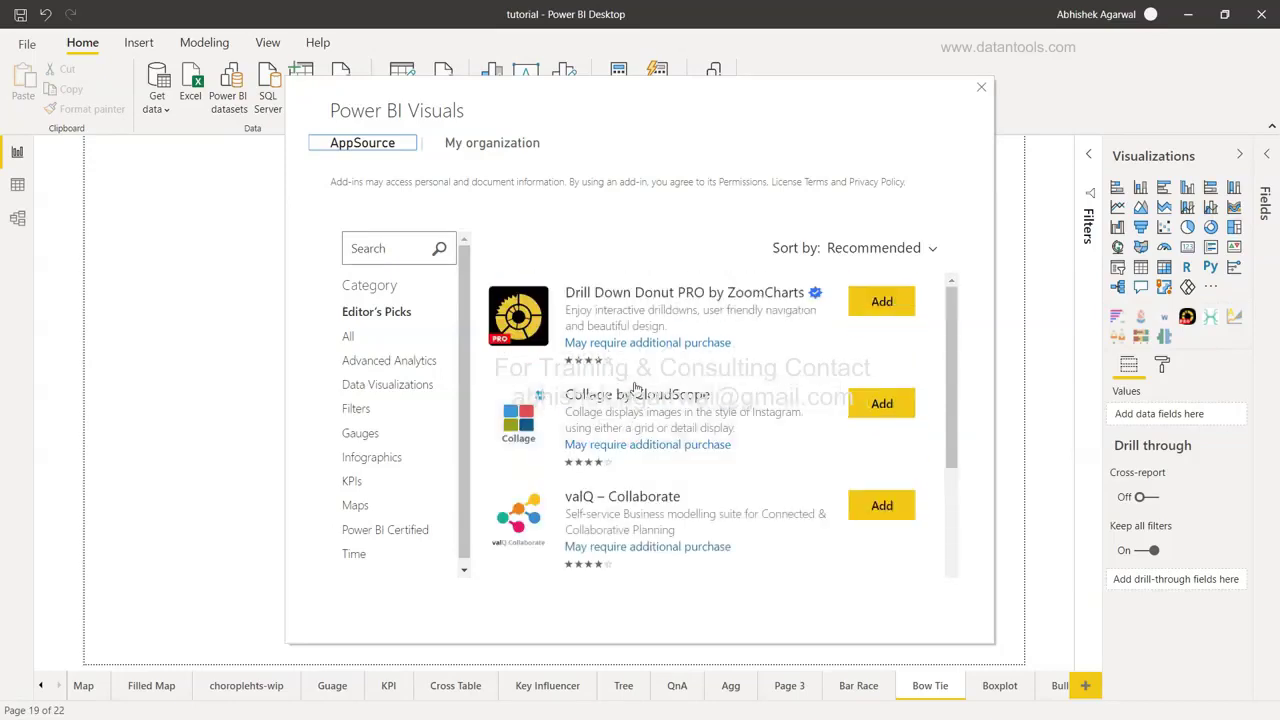
scroll(634, 387, down, 1)
scroll(634, 387, up, 1)
click(386, 243)
text(Bow)
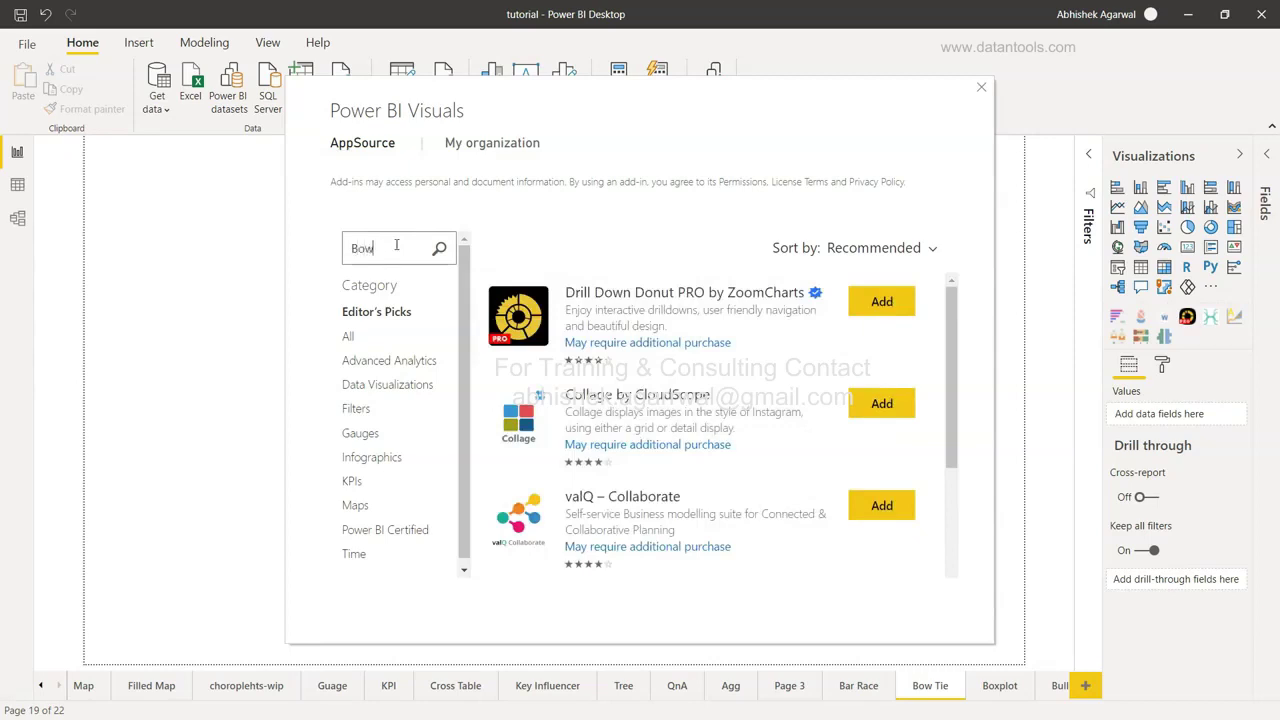
scroll(600, 400, down, 3)
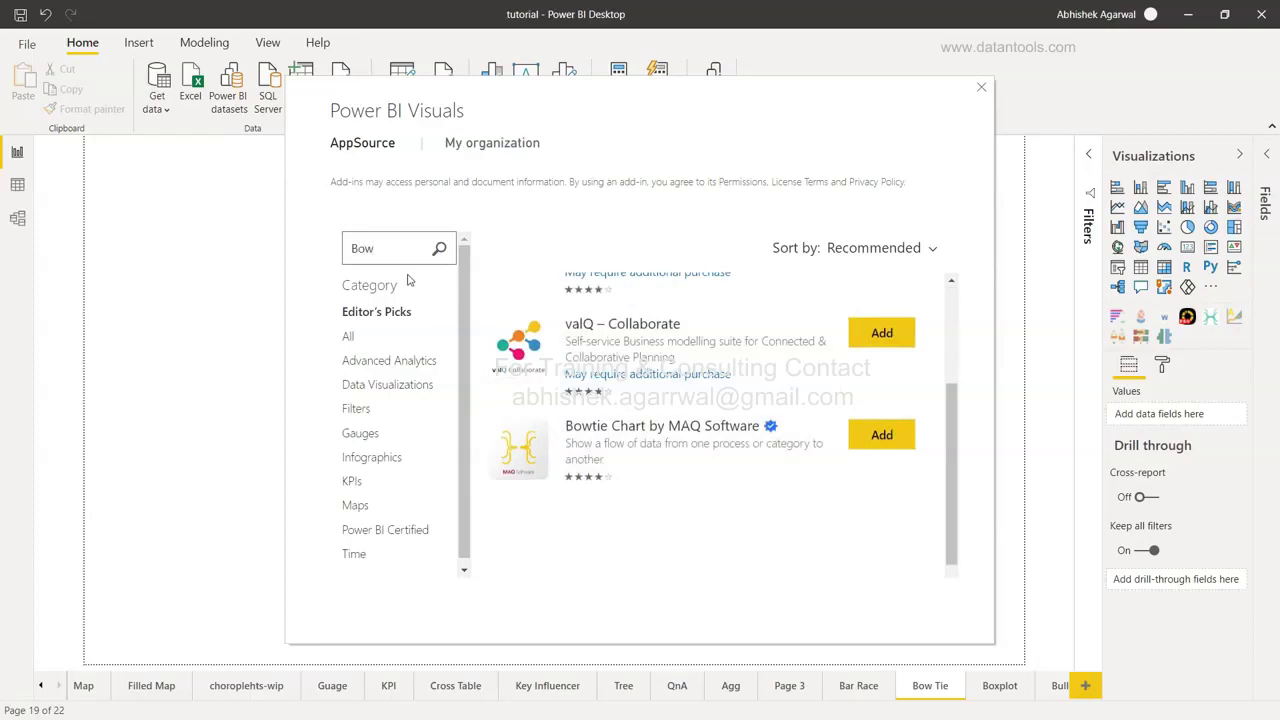
click(439, 249)
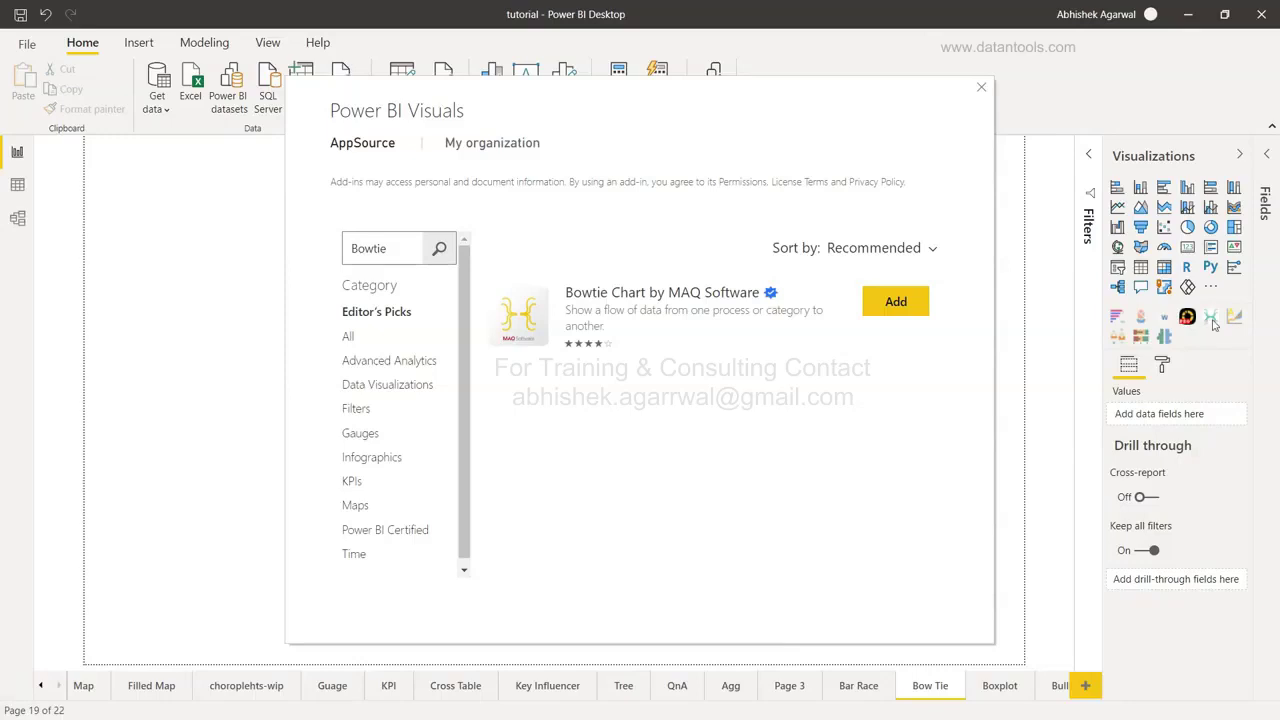
click(981, 88)
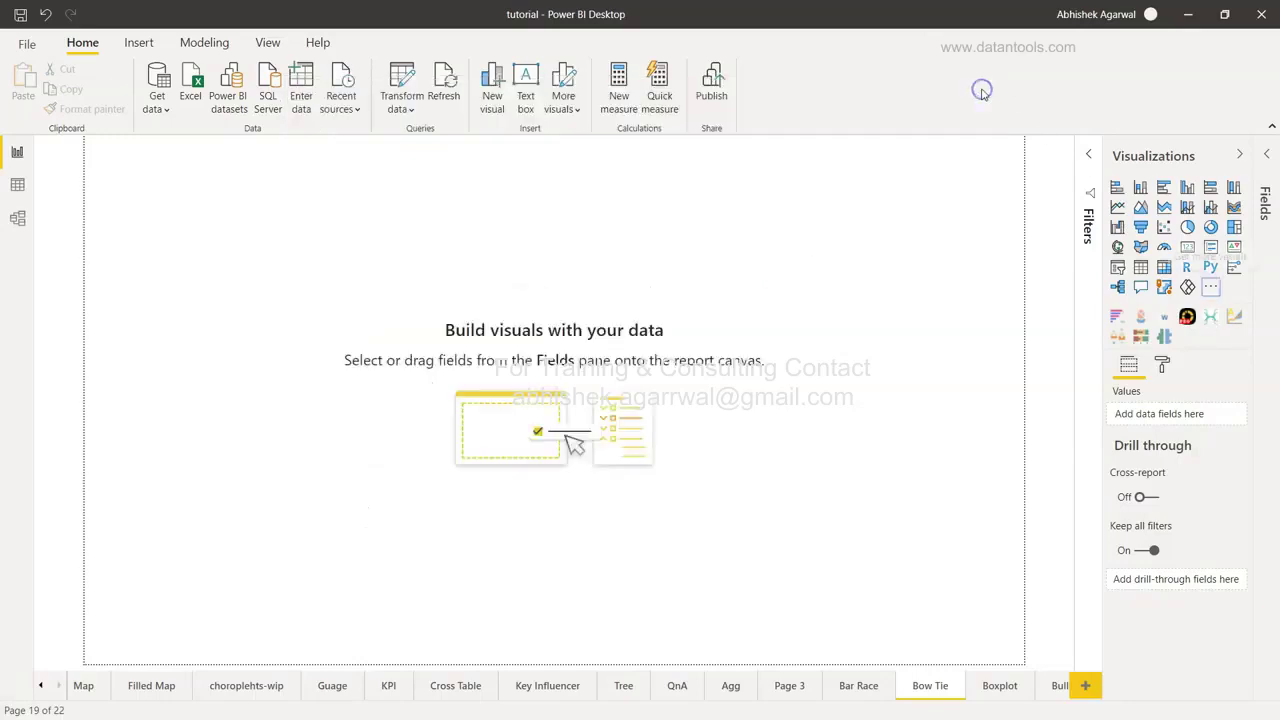
Add a Bowtie Chart of Product Category, Sales and Product Sub-Category, stretched across the page
click(1211, 318)
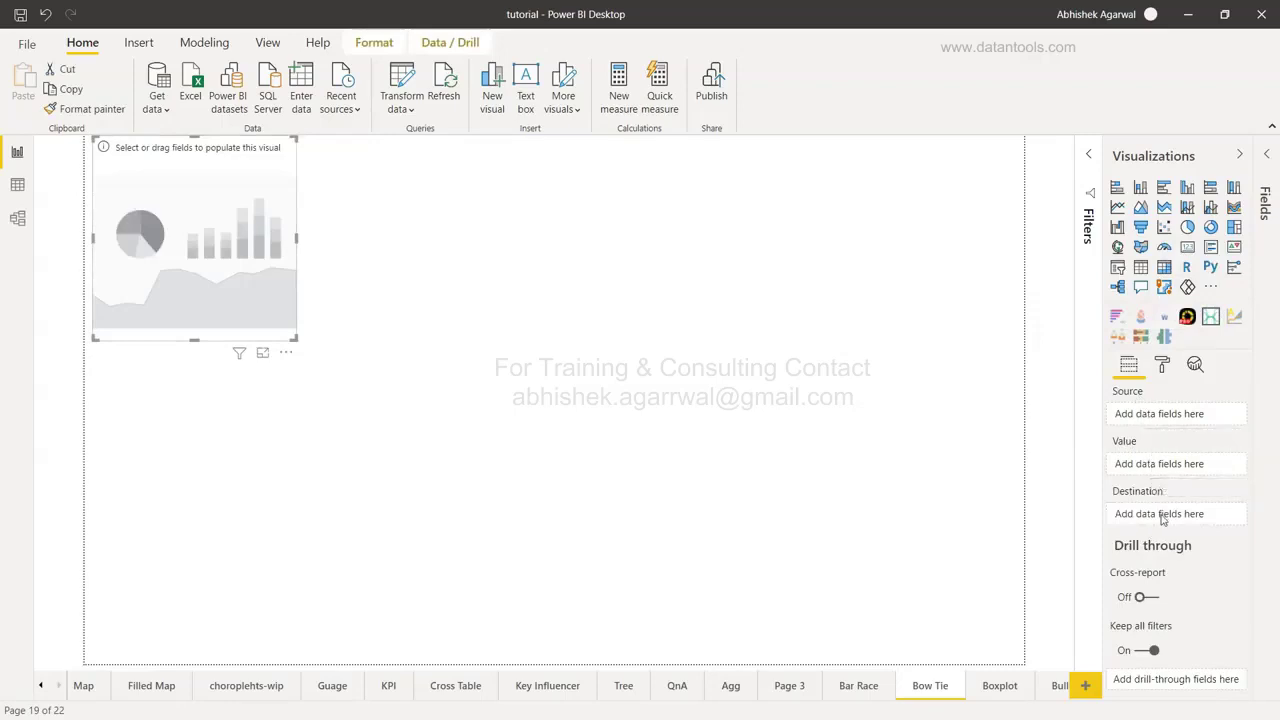
click(1266, 157)
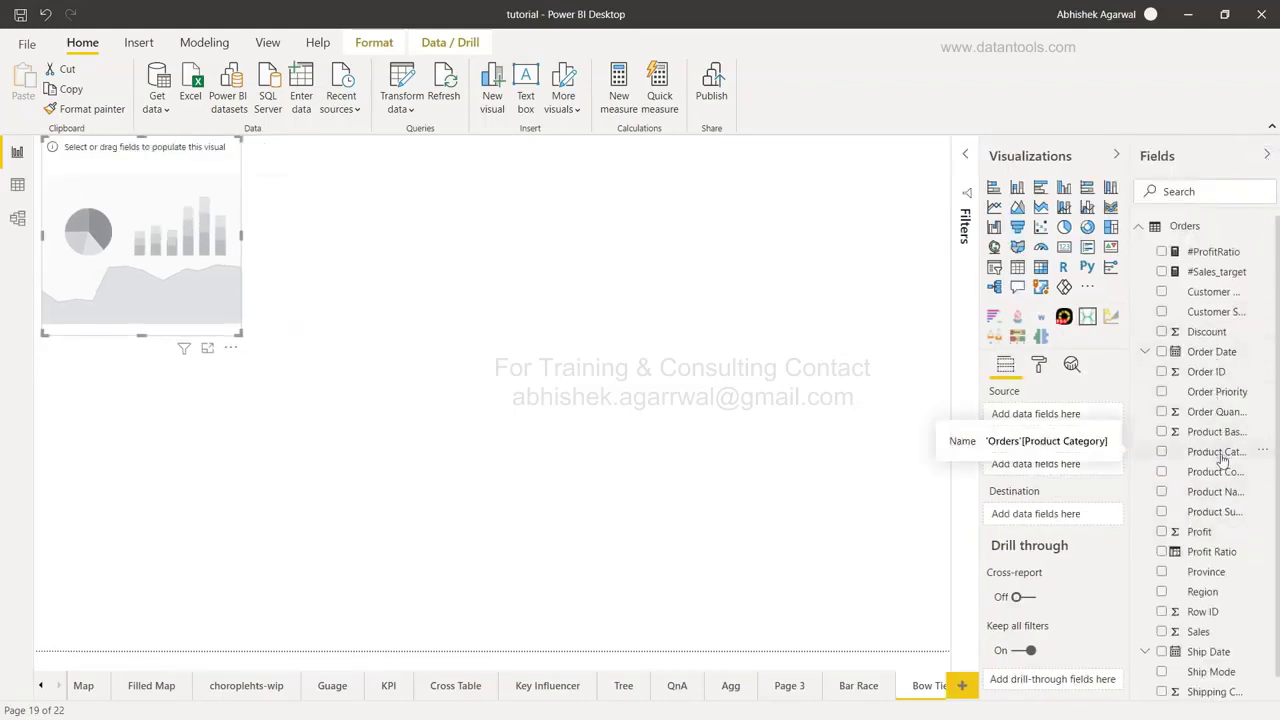
drag(1220, 457, 1064, 417)
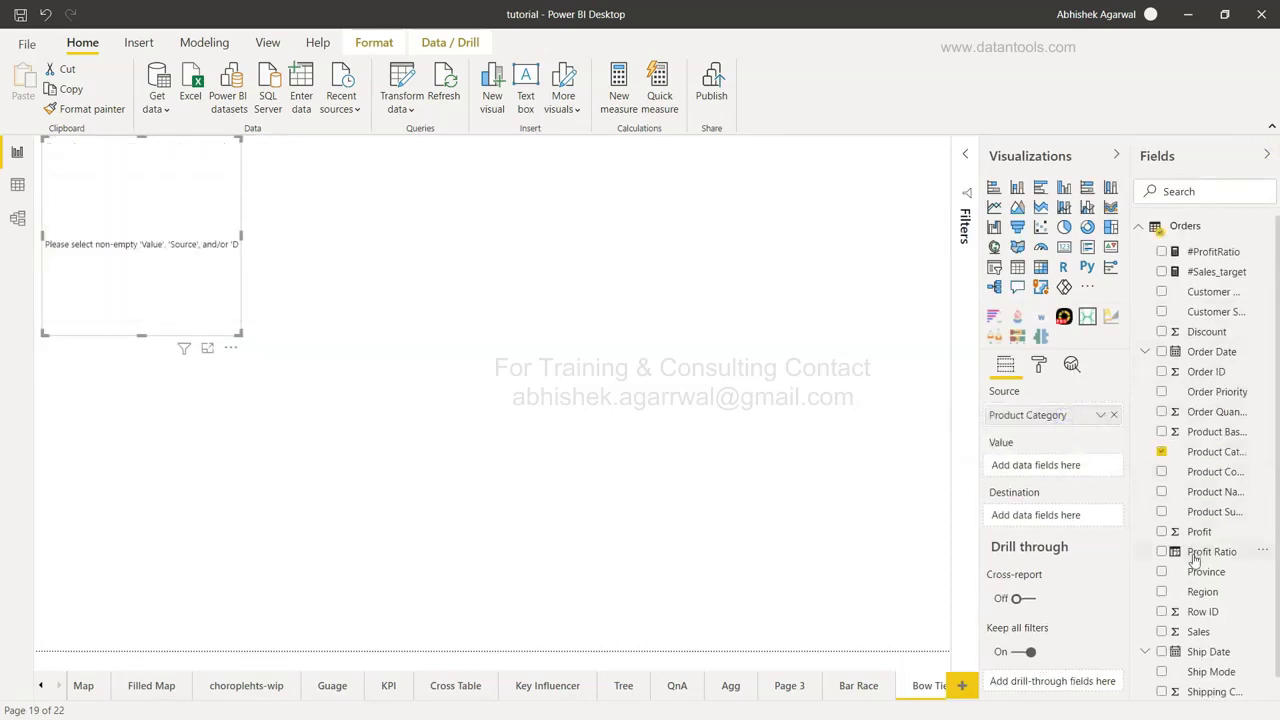
drag(1204, 632, 1054, 462)
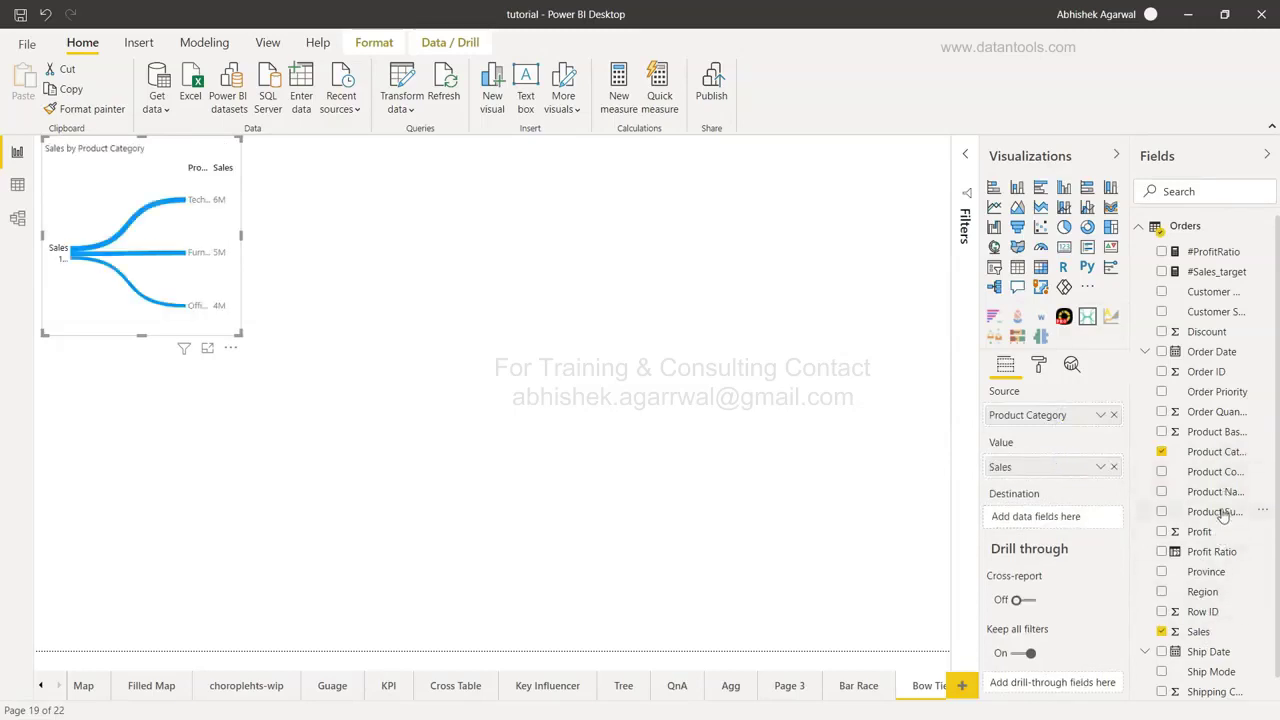
drag(1220, 513, 1071, 517)
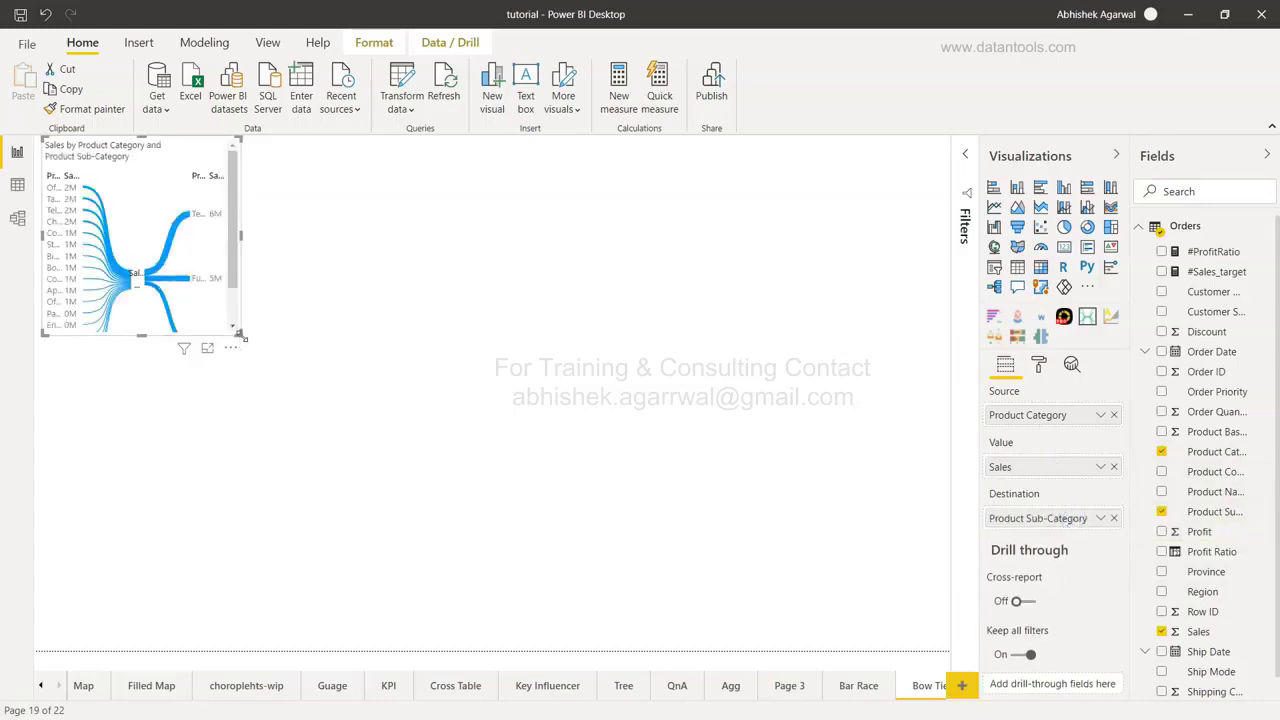
drag(241, 335, 474, 453)
drag(592, 502, 949, 651)
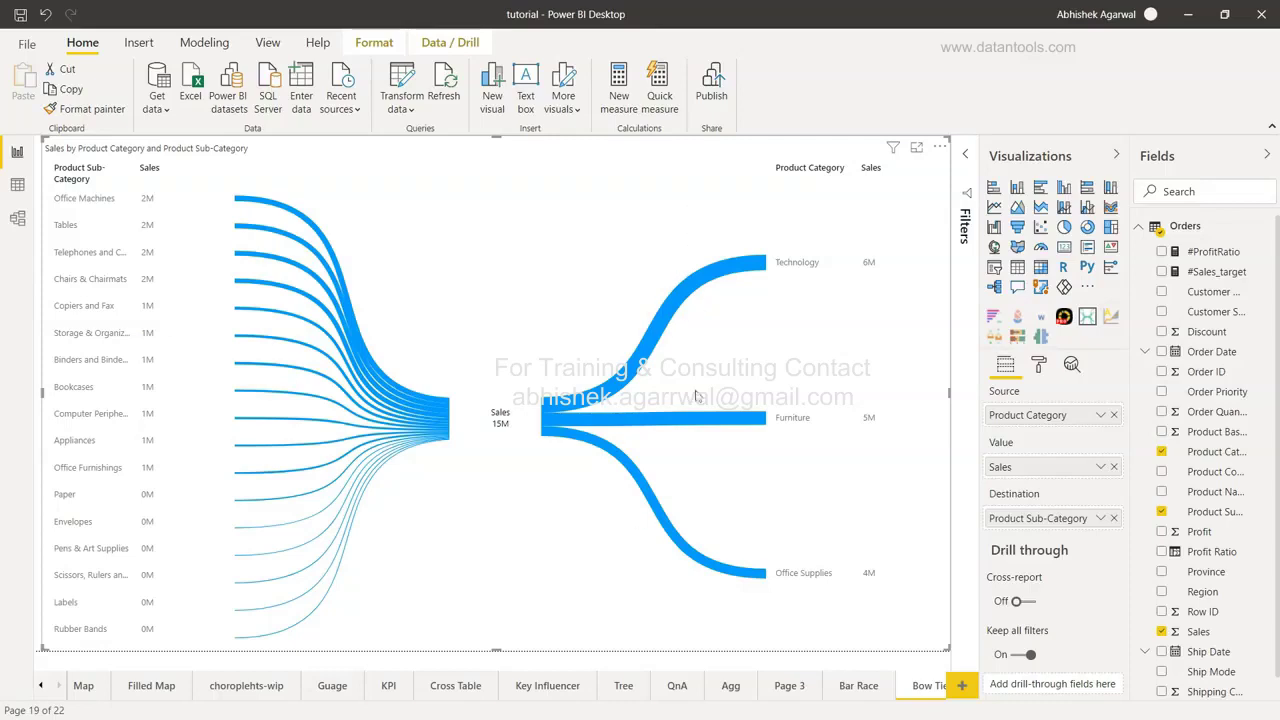
Dismiss the software-change notice and expand the visual's Bowtie title and Data labels format sections
mouse_move(719, 431)
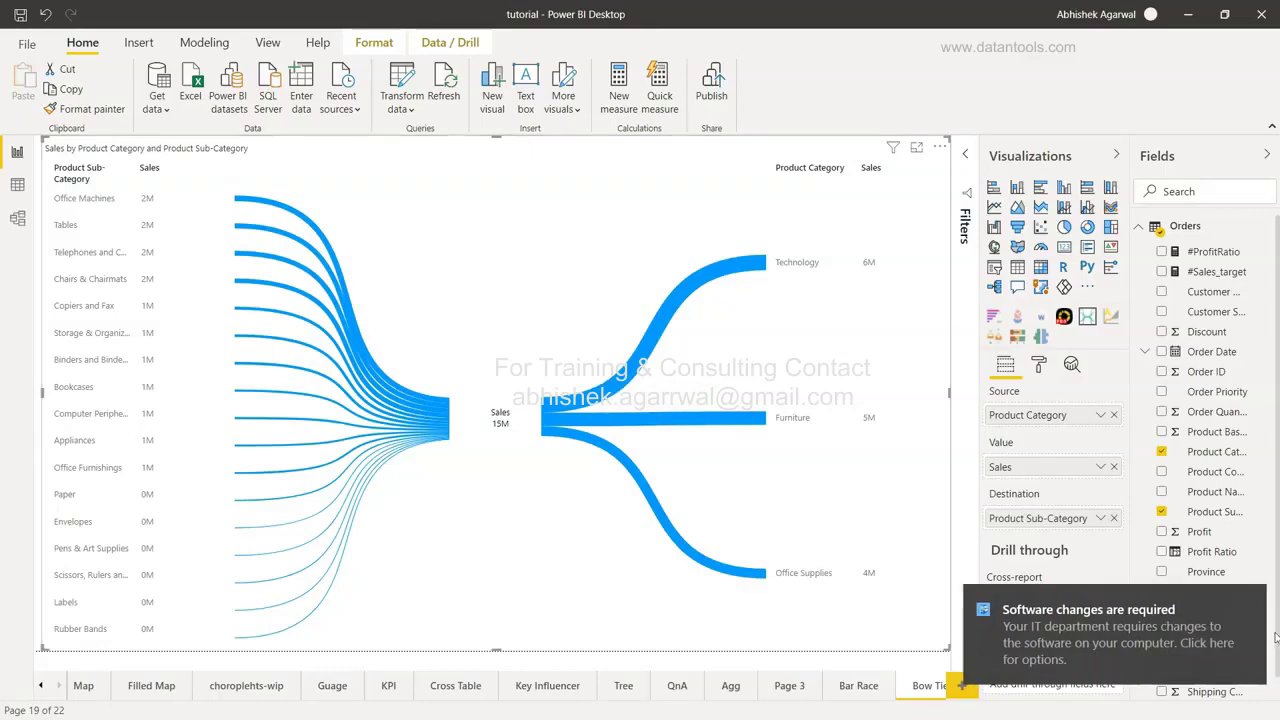
click(1253, 602)
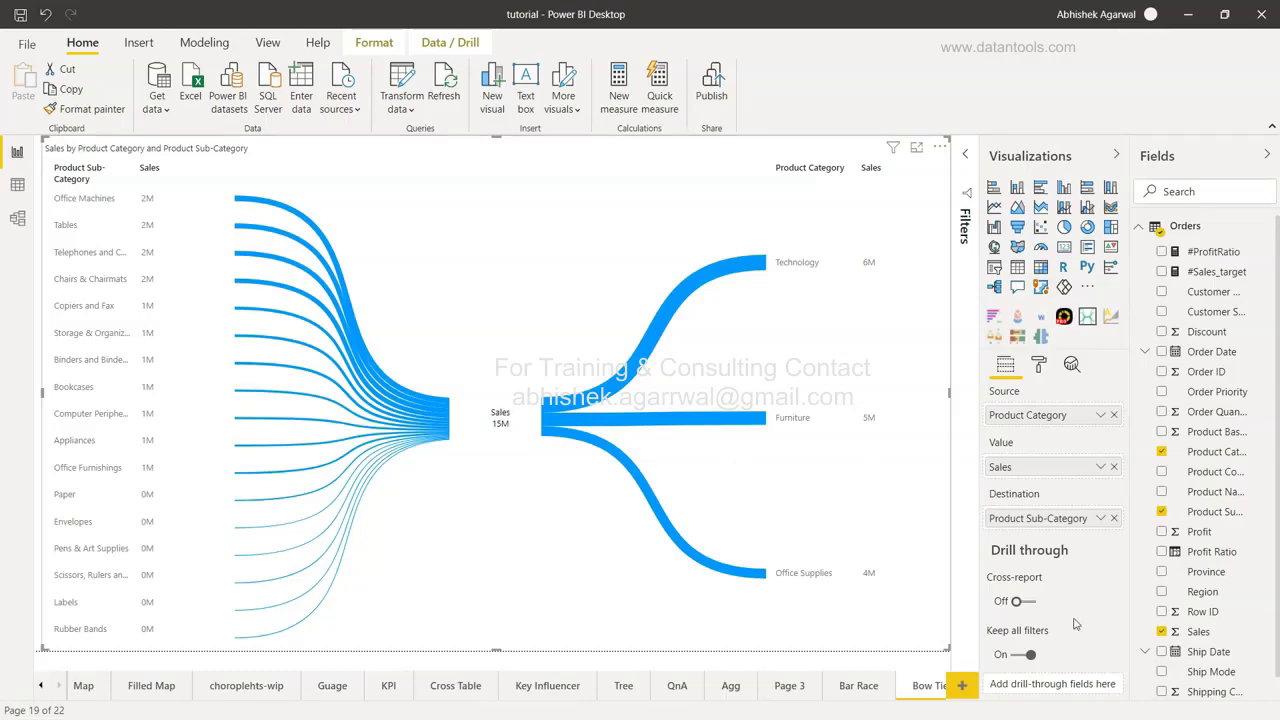
click(1043, 370)
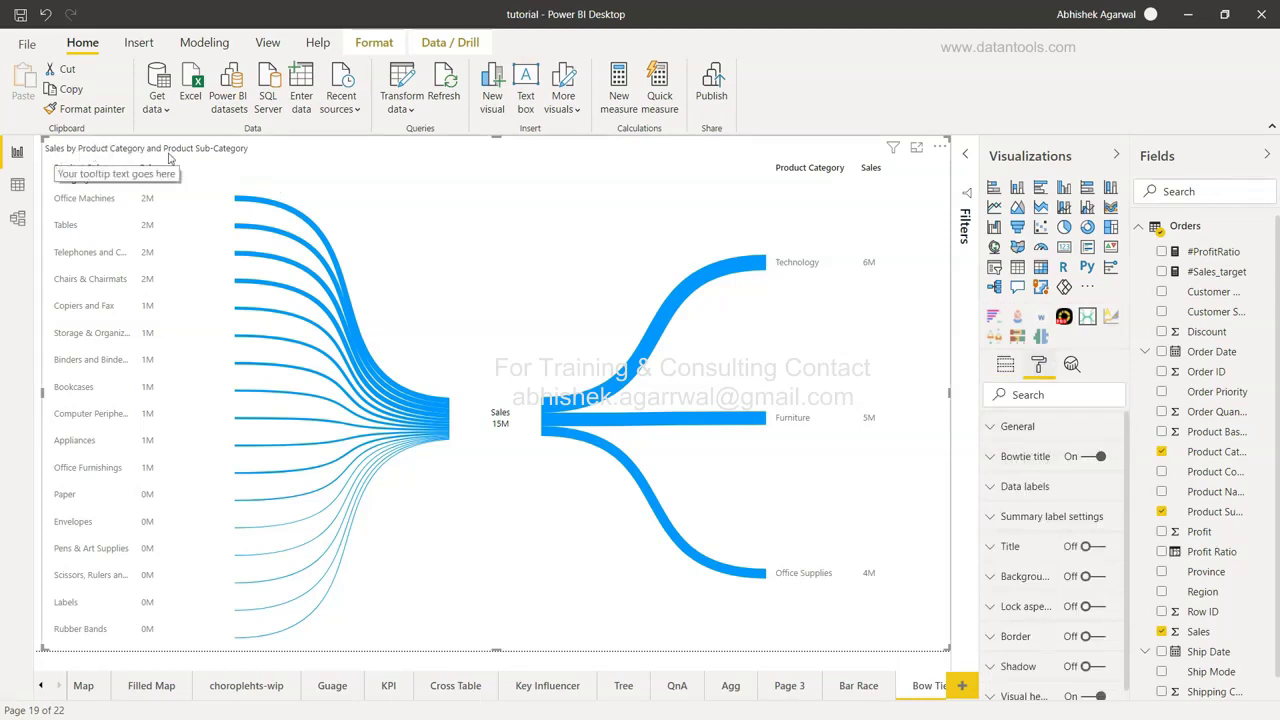
click(1003, 457)
scroll(1045, 598, down, 1)
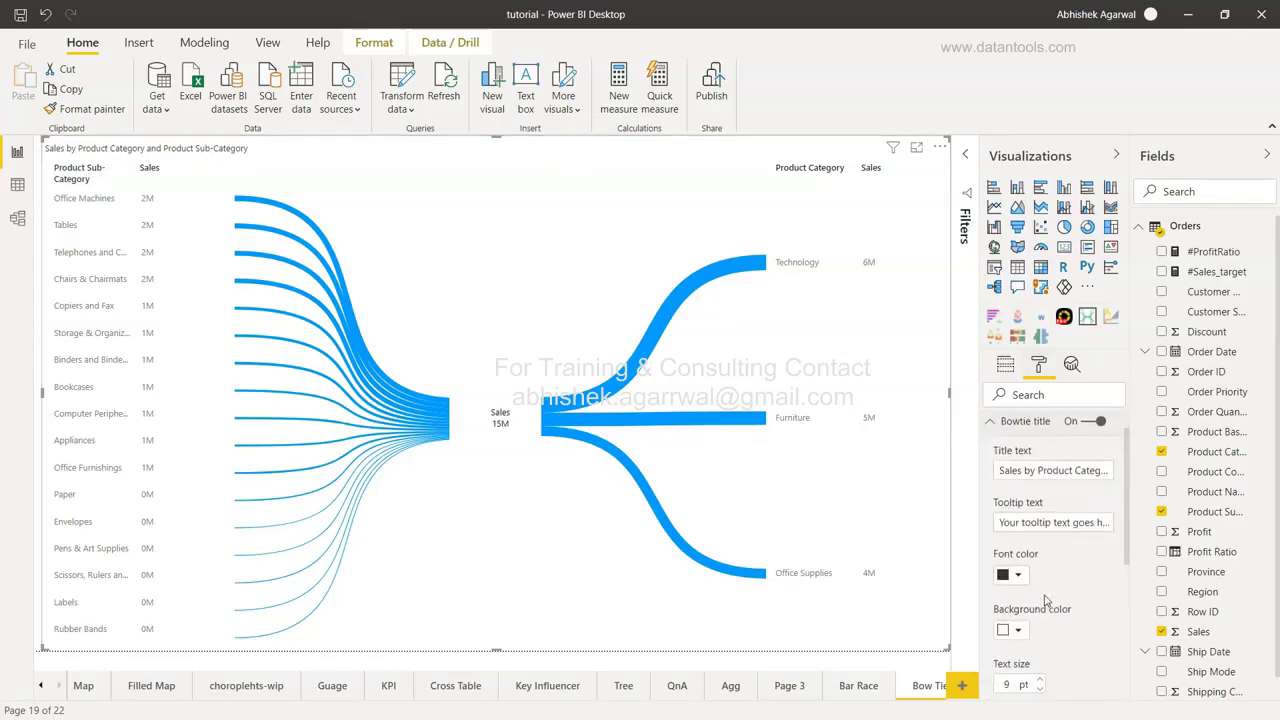
scroll(1045, 515, down, 2)
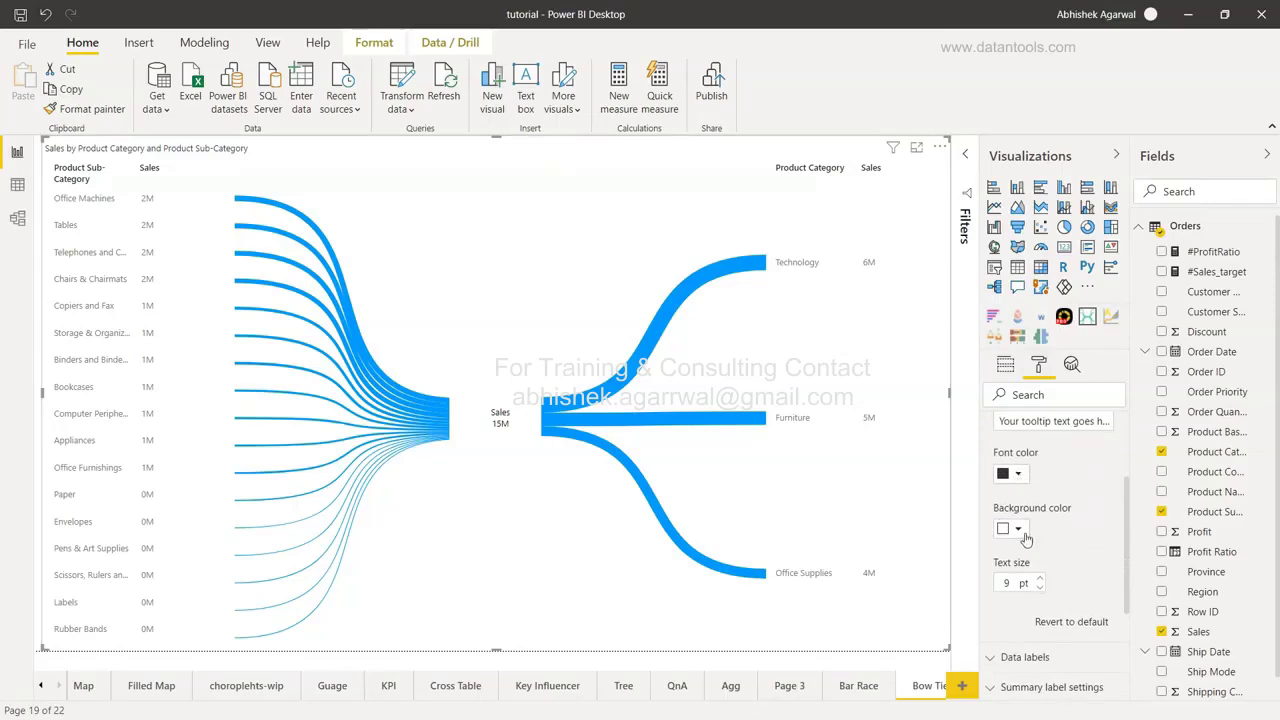
scroll(1025, 575, down, 4)
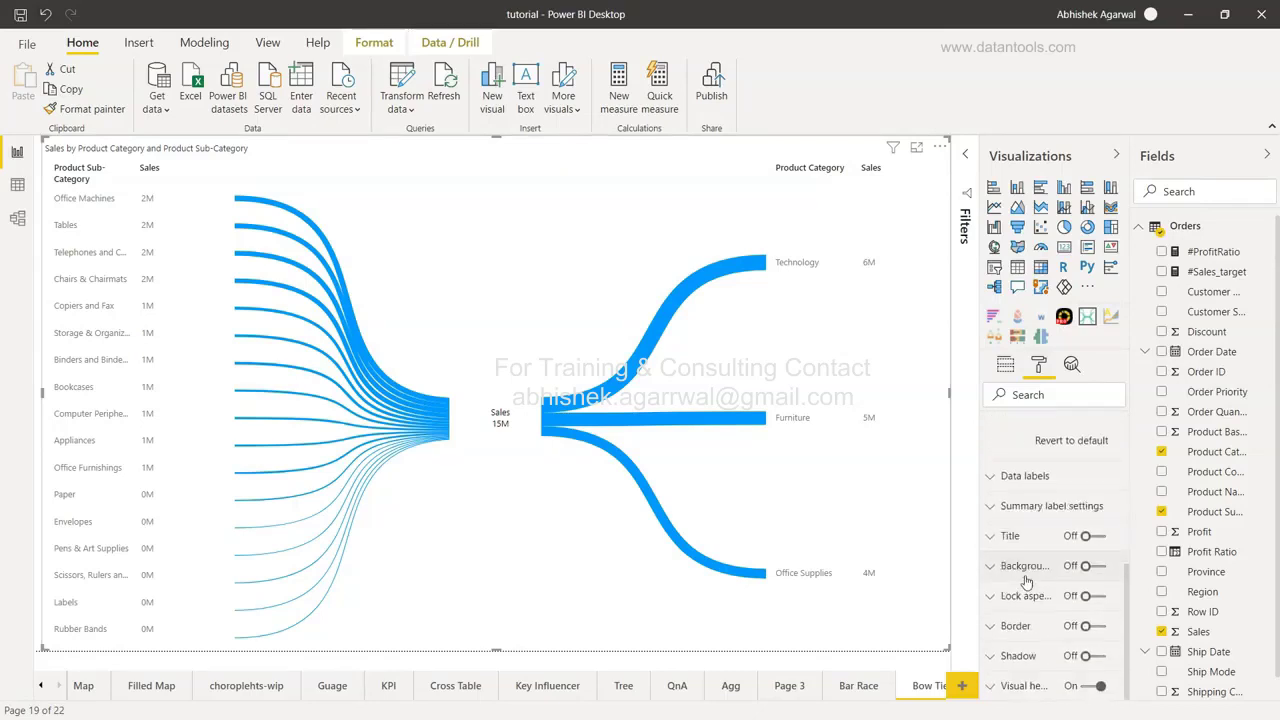
click(993, 478)
Set the bow-tie data label display units to Thousands
scroll(1050, 550, down, 2)
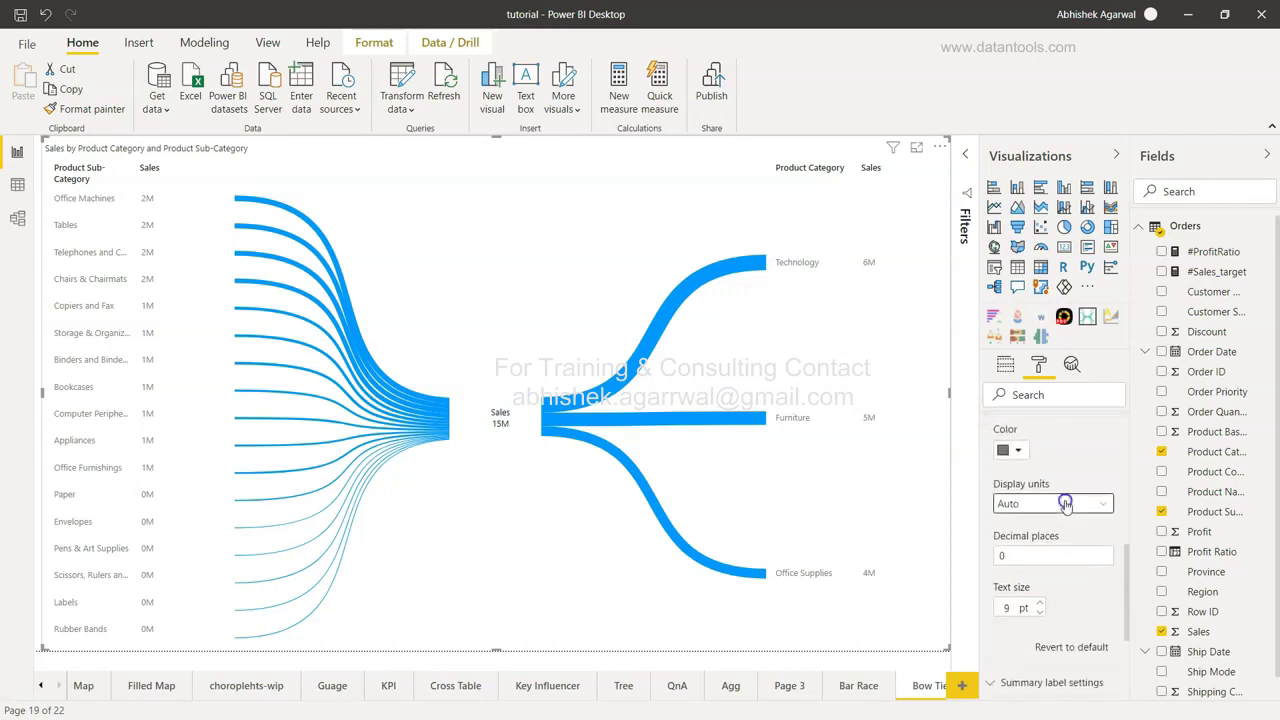
click(1062, 505)
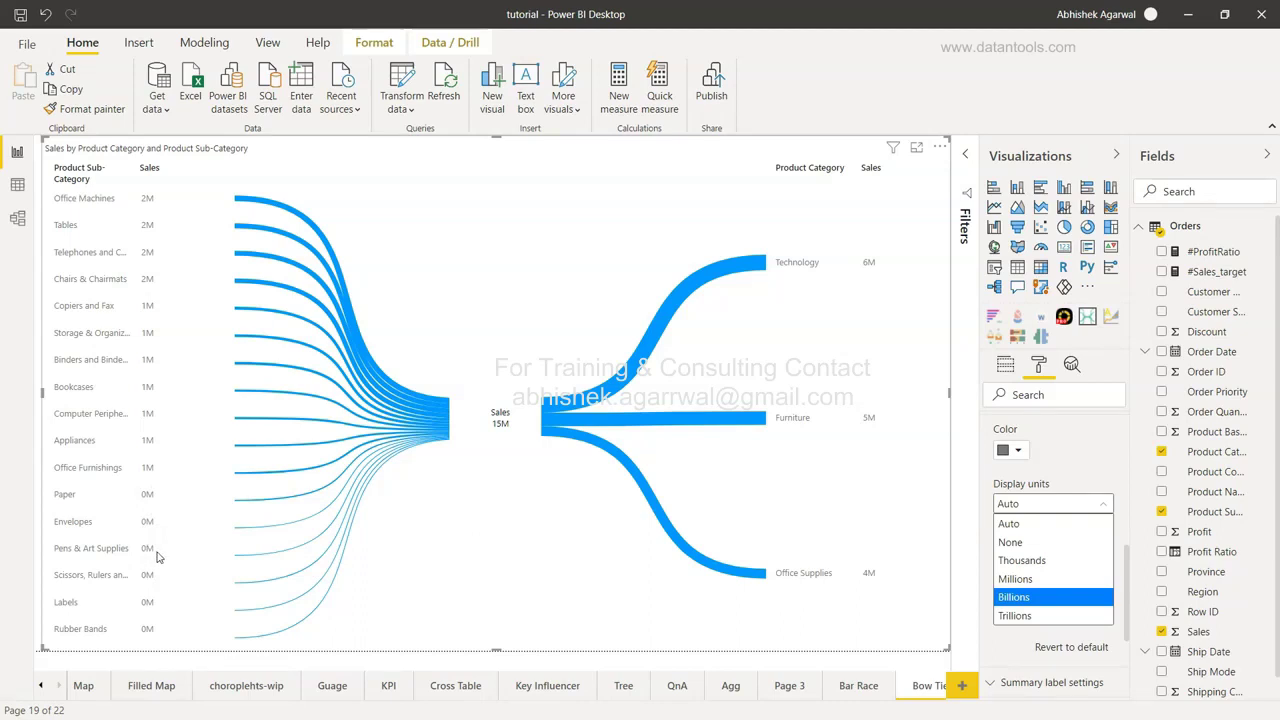
click(1024, 563)
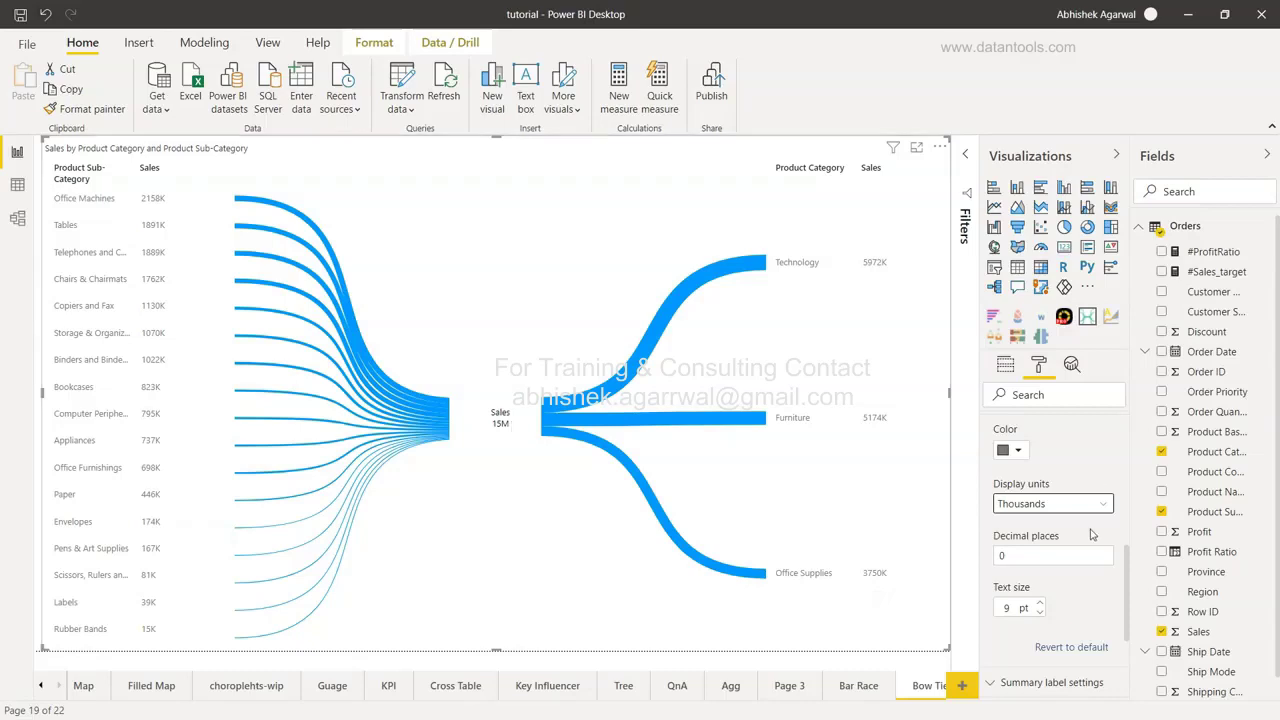
scroll(1090, 536, down, 3)
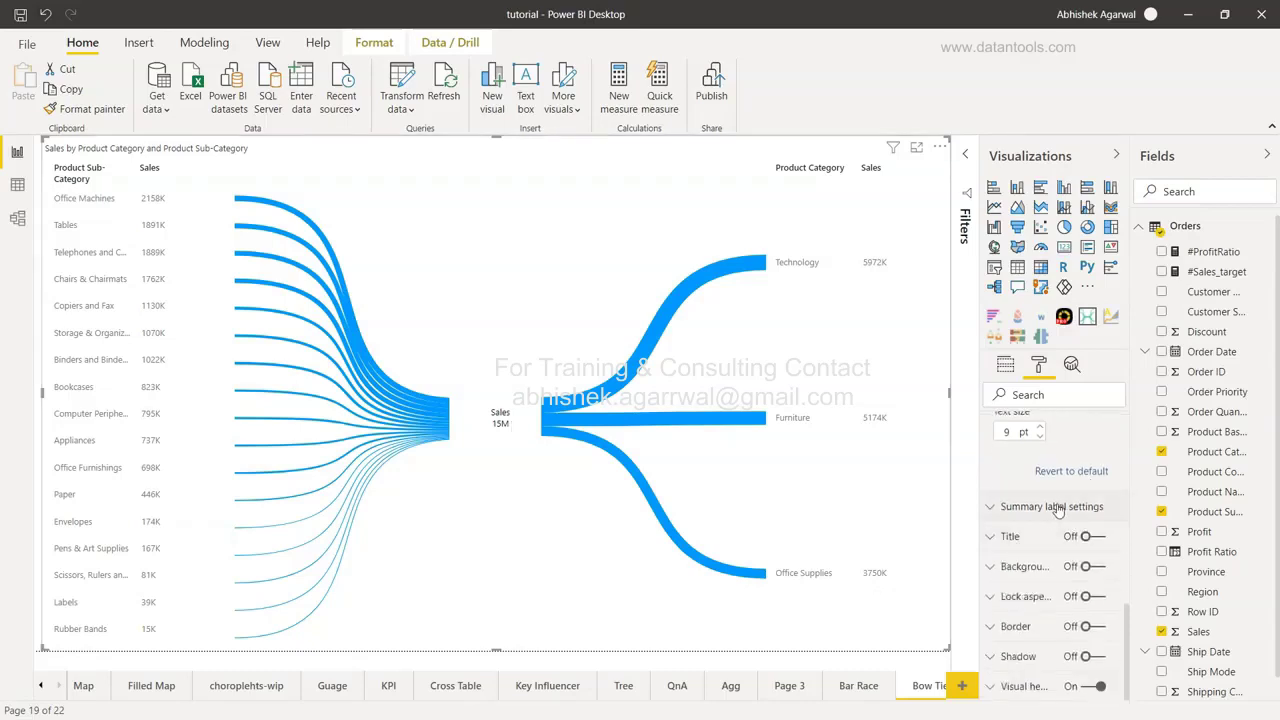
Set the Summary label display units to Millions, after briefly trying Thousands
click(1058, 508)
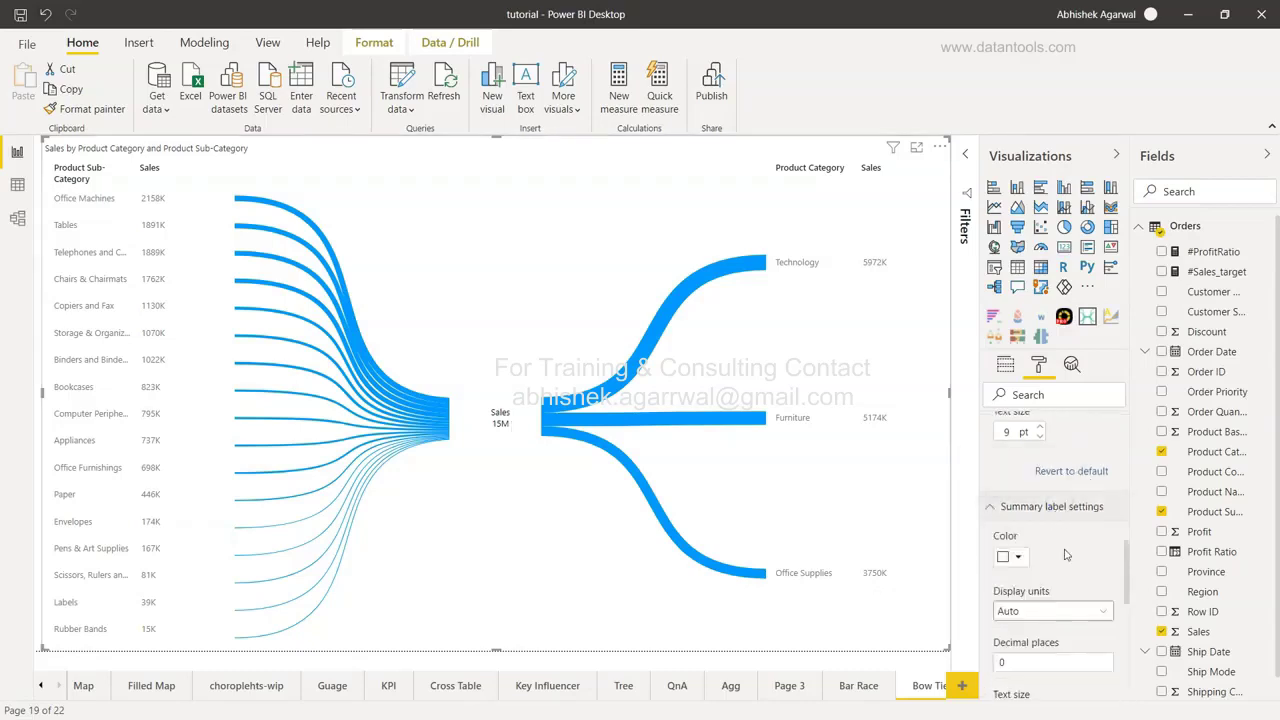
scroll(1064, 540, down, 2)
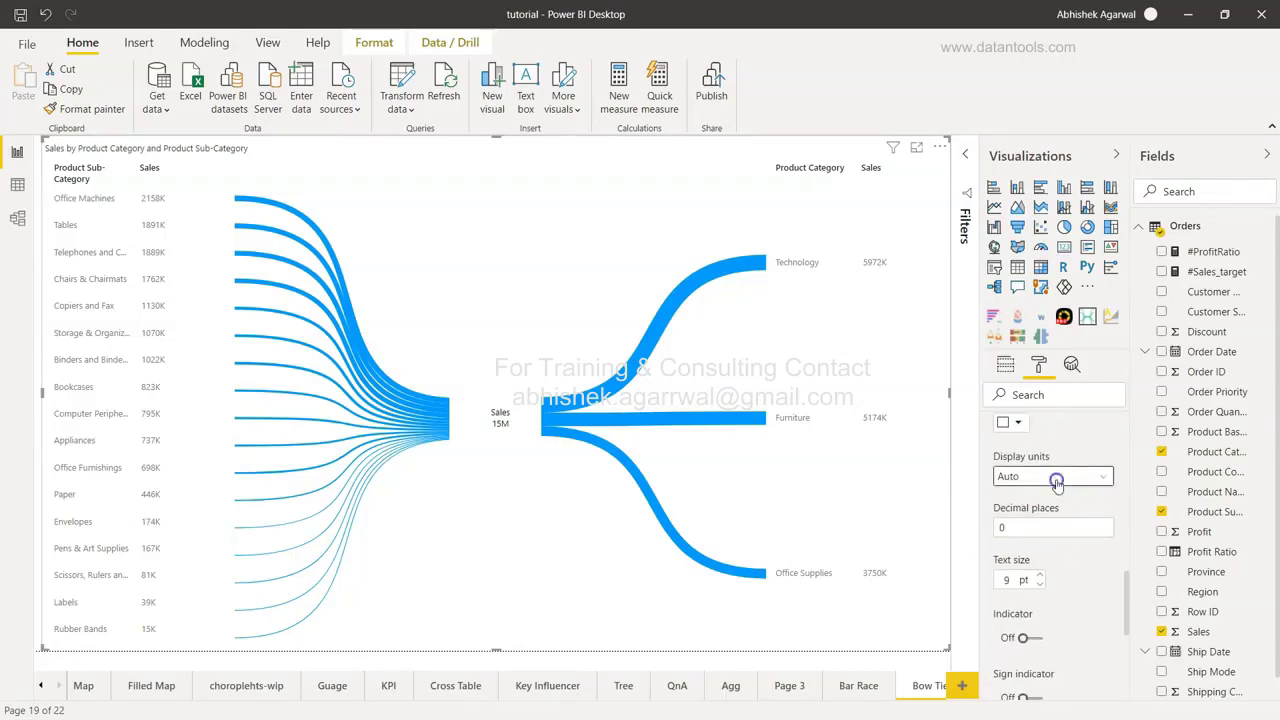
click(1057, 480)
click(1055, 535)
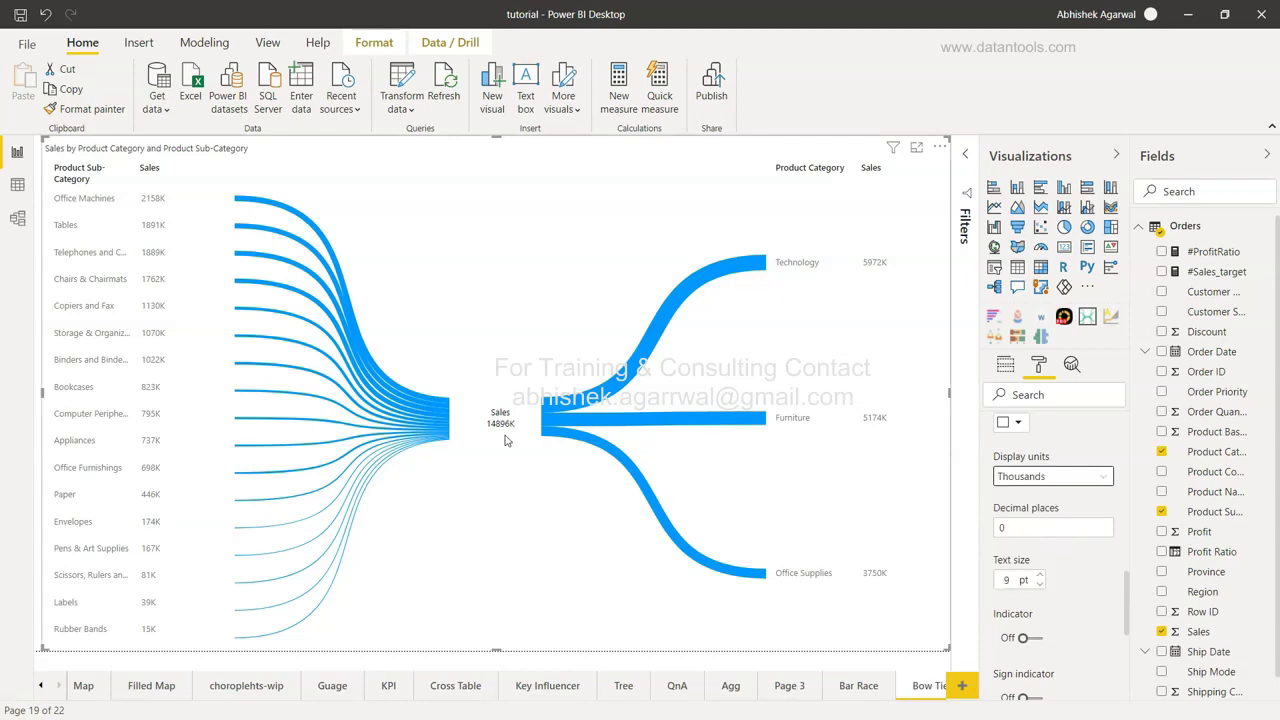
click(1088, 479)
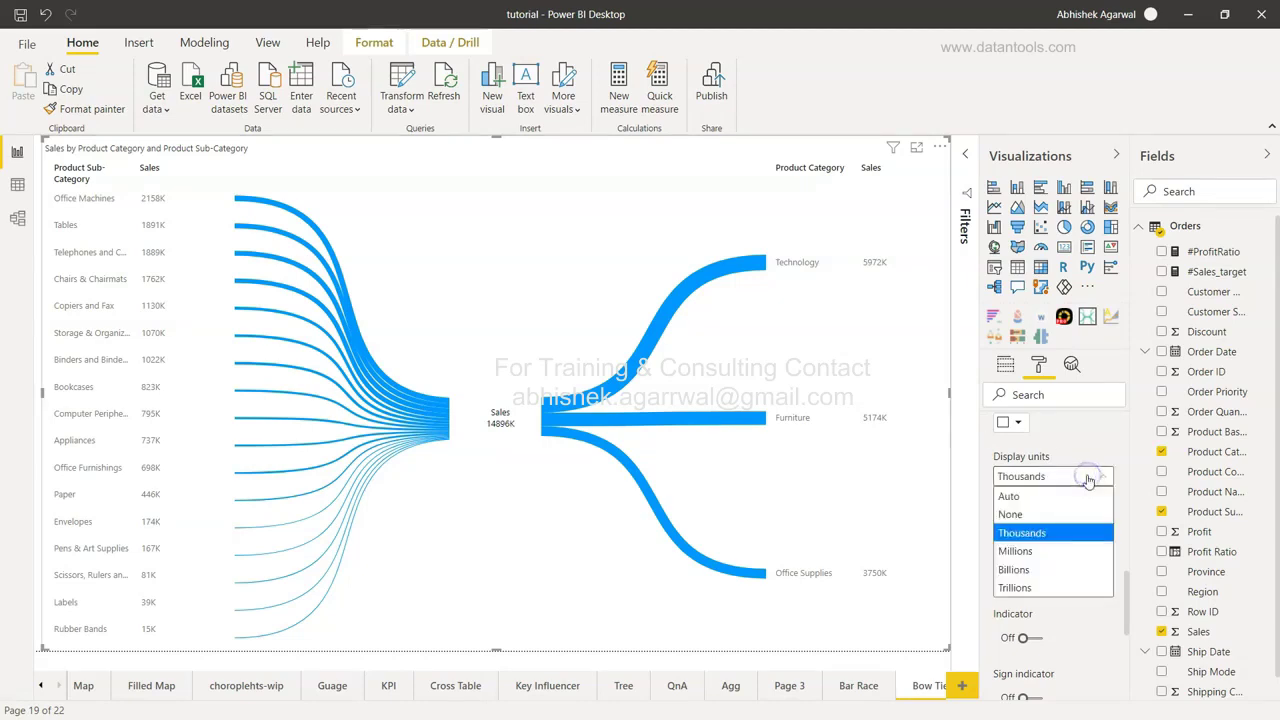
click(1077, 550)
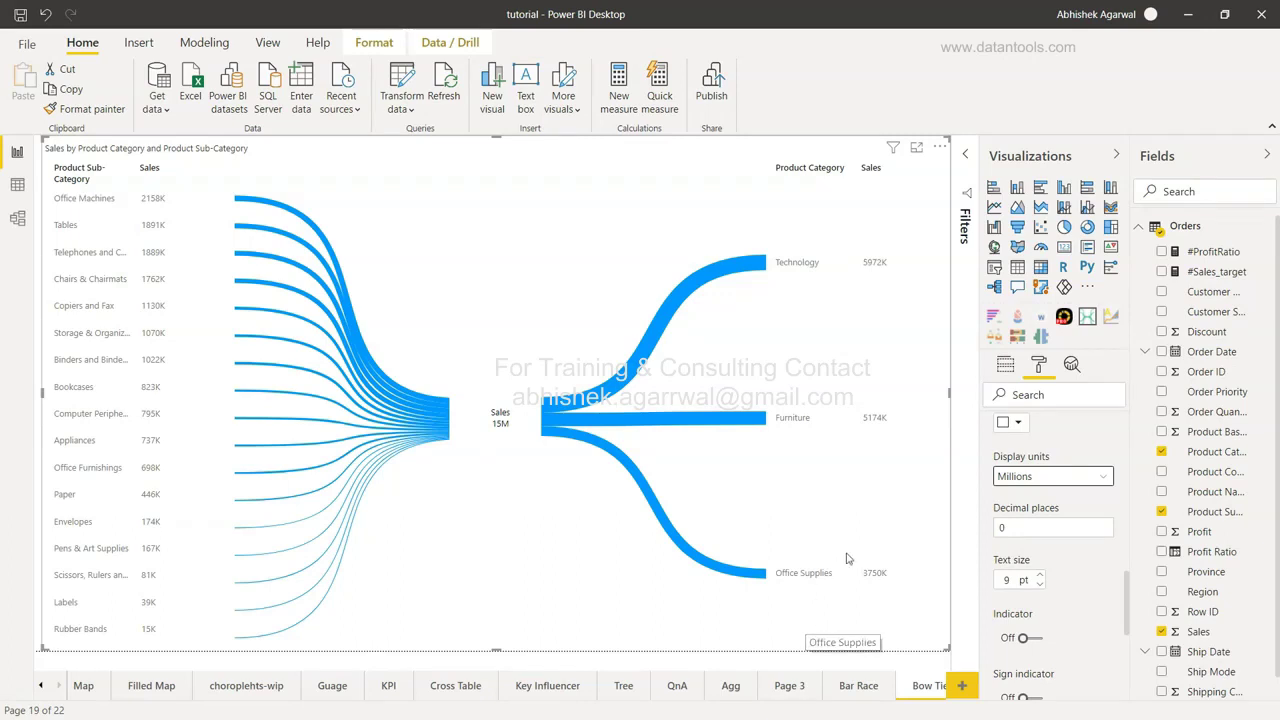
Show the data labels in Millions with 2 decimal places
scroll(1030, 562, up, 3)
scroll(1038, 571, up, 3)
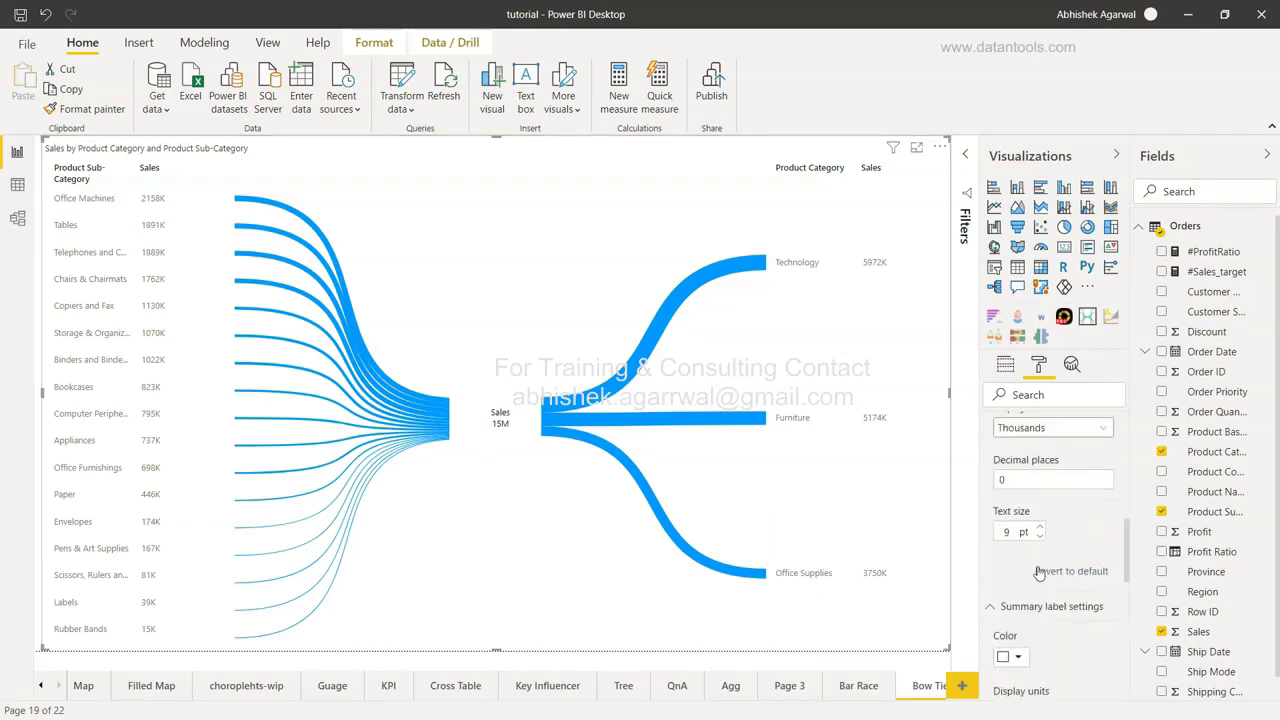
click(1052, 505)
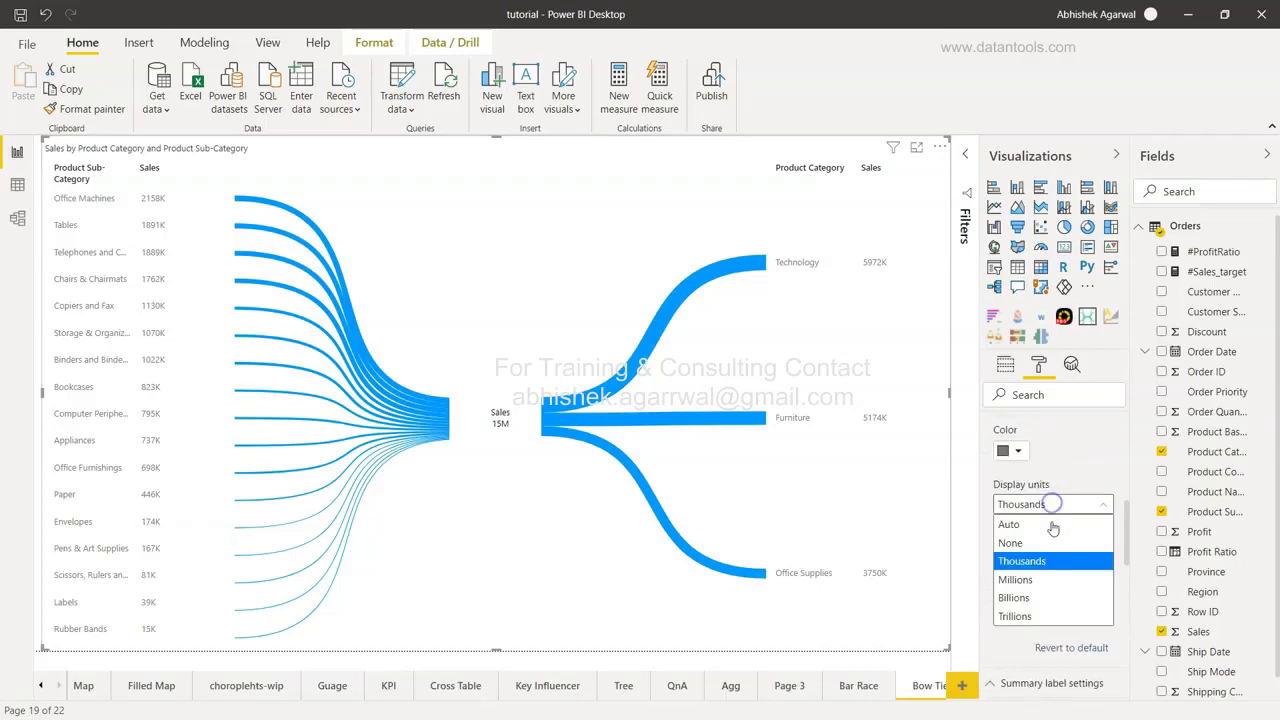
click(1055, 580)
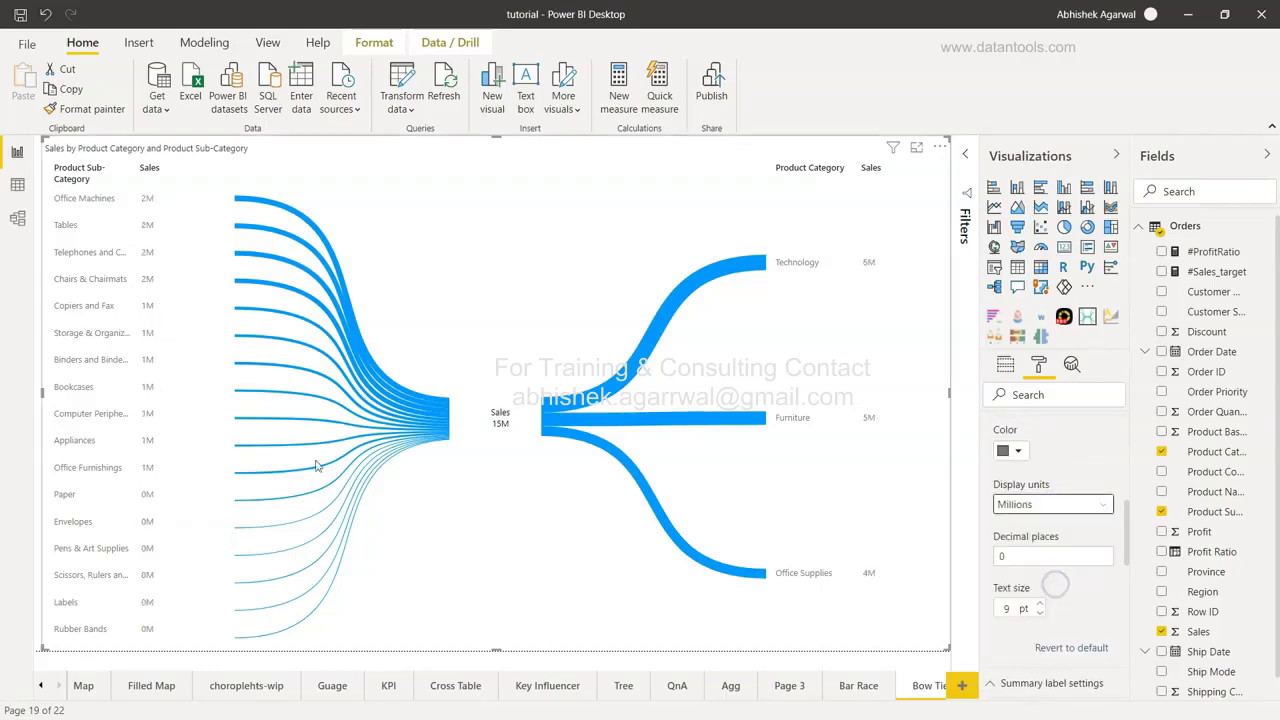
click(1040, 557)
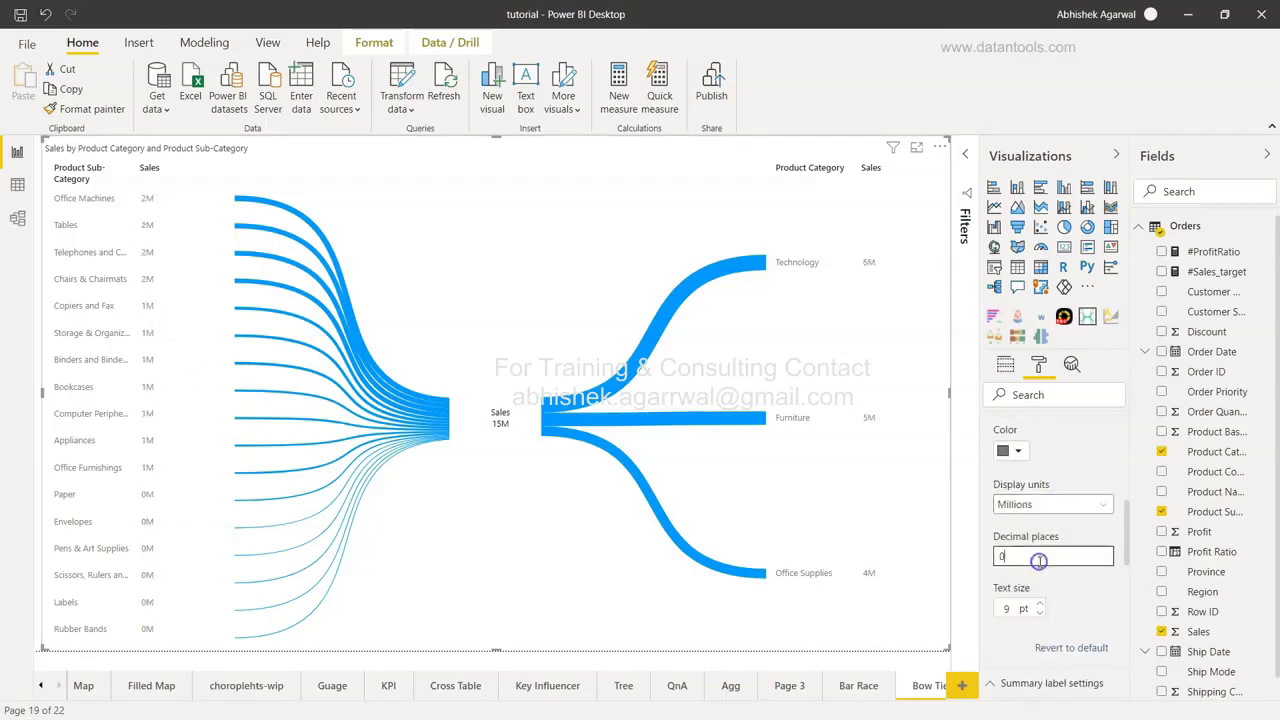
key(BackSpace)
text(02)
key(Tab)
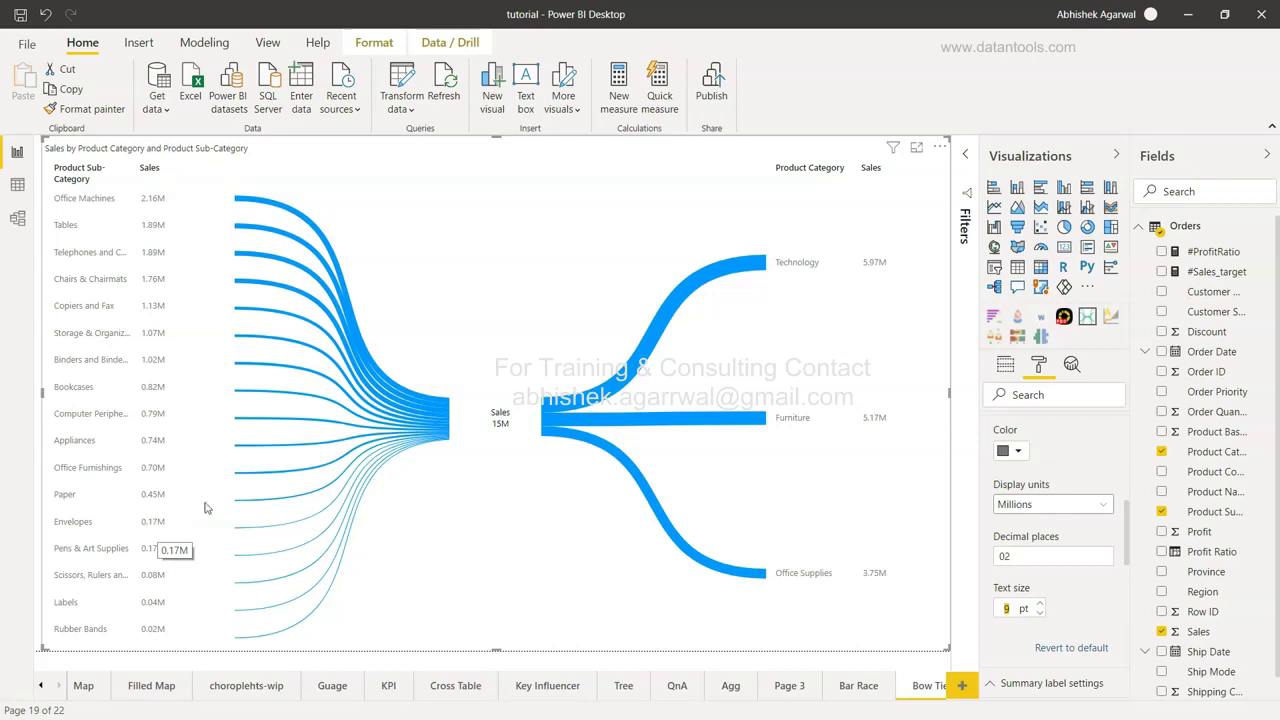
Try 1 decimal place on the data labels, then restore 2 decimals
click(1027, 556)
key(BackSpace)
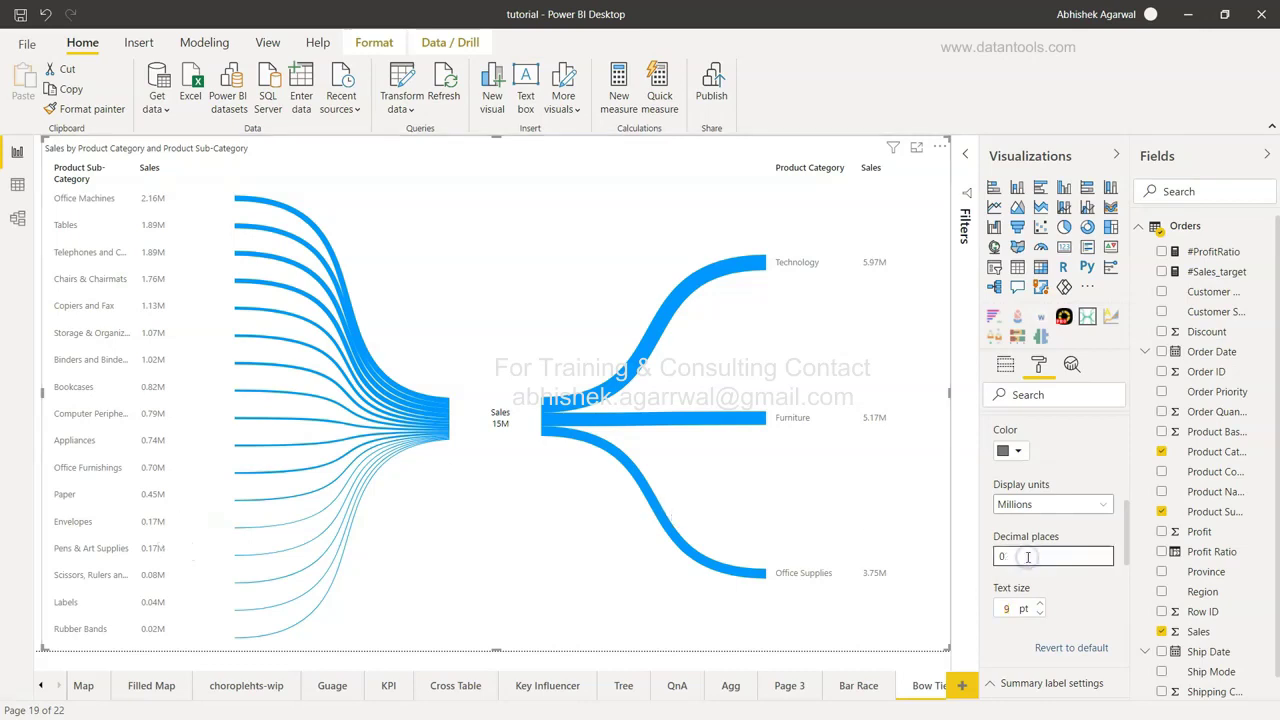
text(1)
key(Tab)
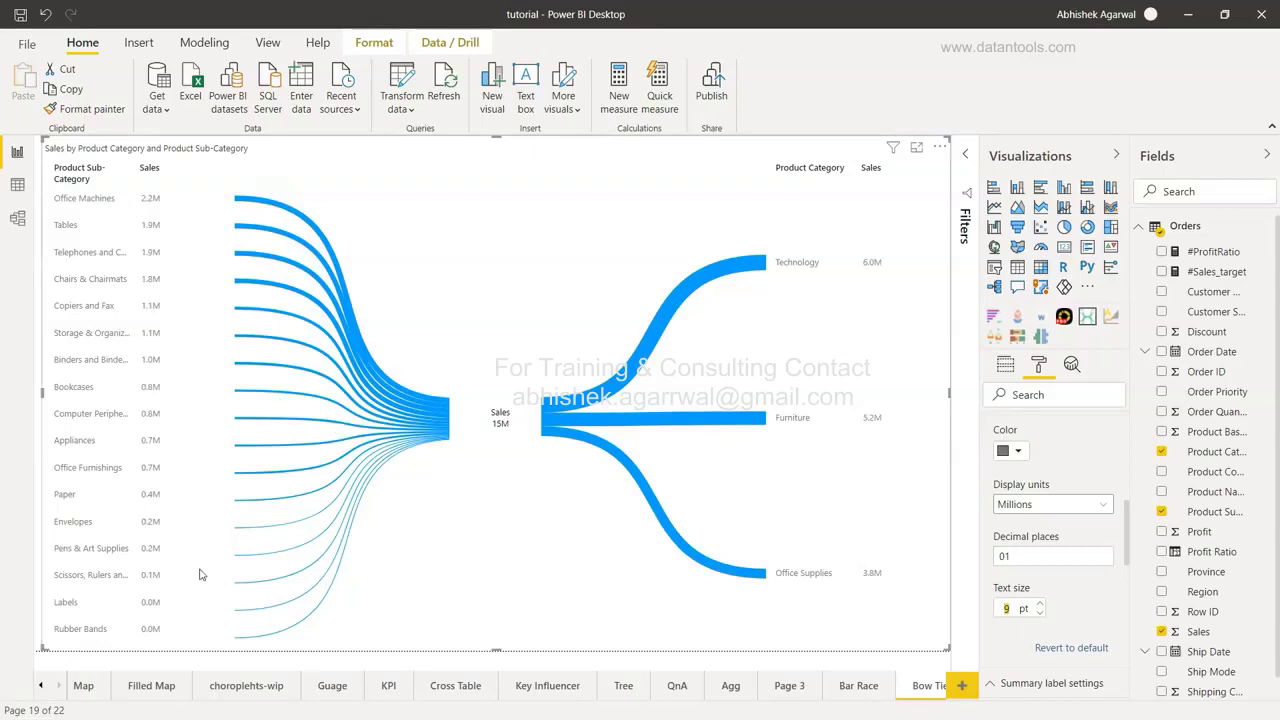
click(1029, 560)
key(BackSpace)
text(2)
key(Return)
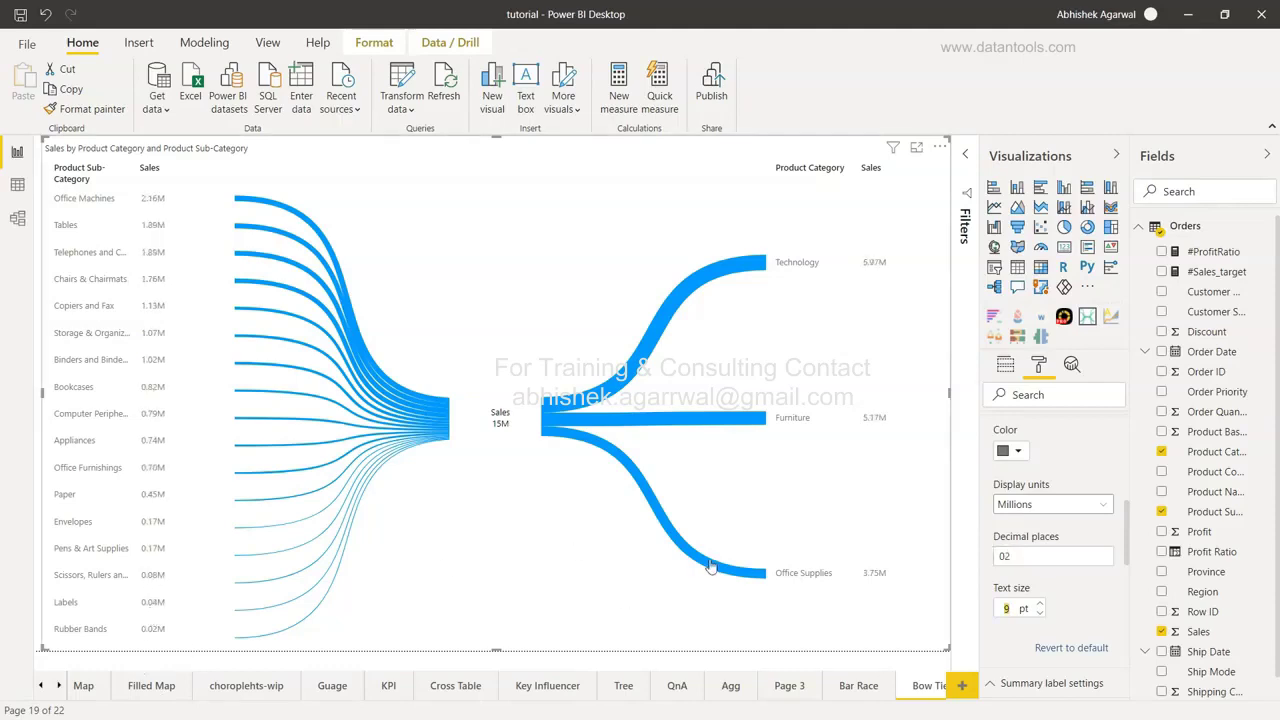
scroll(1043, 557, down, 3)
click(991, 490)
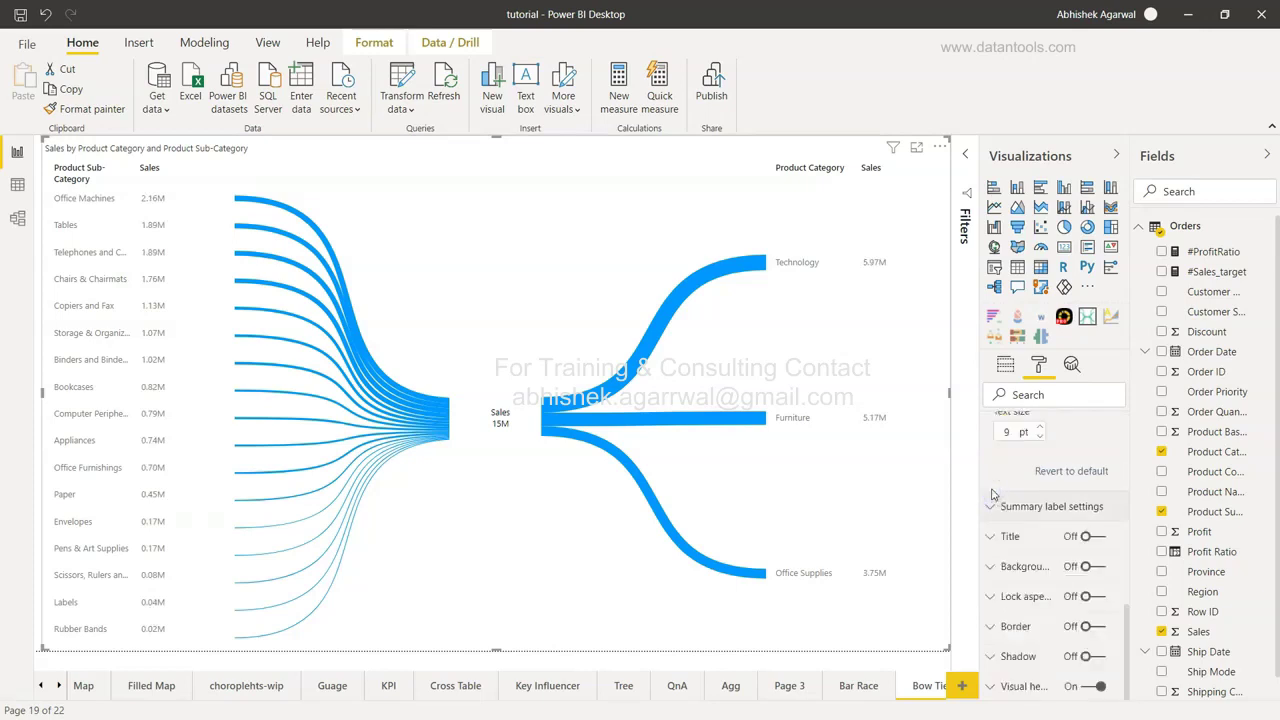
Collapse the Data labels and Bowtie title sections and return to the visual's field wells
scroll(992, 494, up, 2)
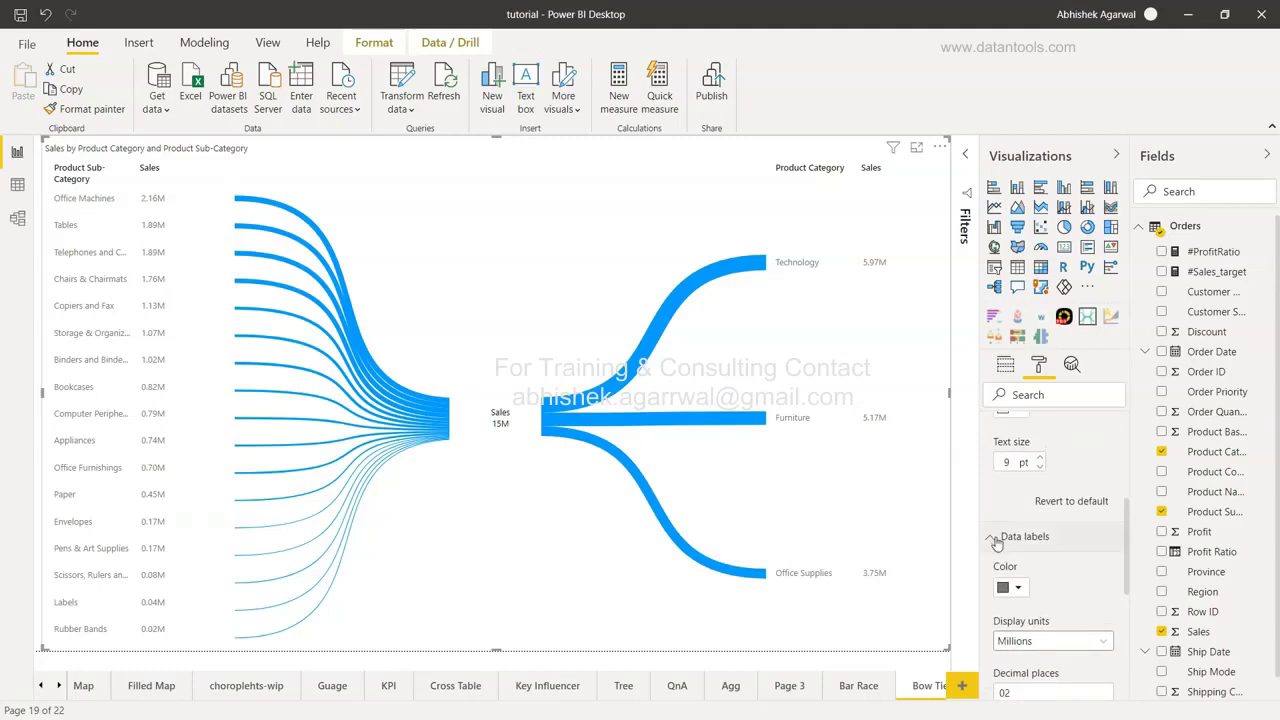
click(996, 540)
scroll(996, 541, up, 5)
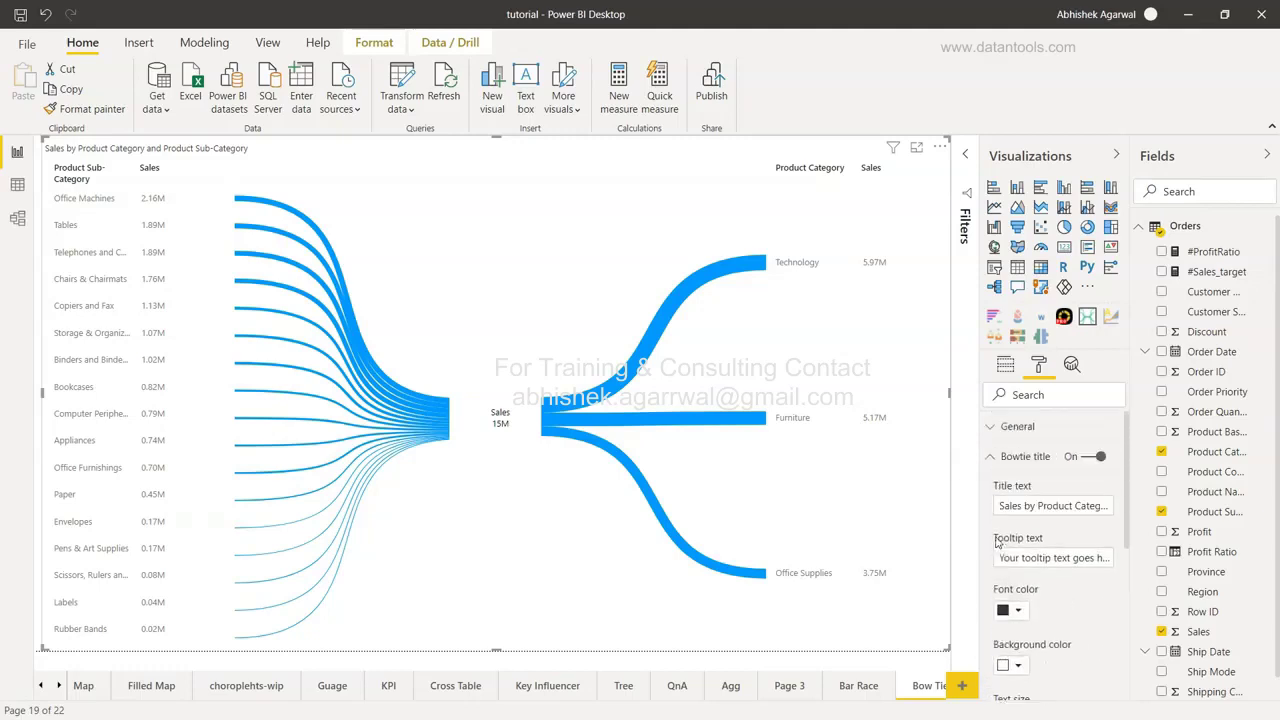
click(994, 457)
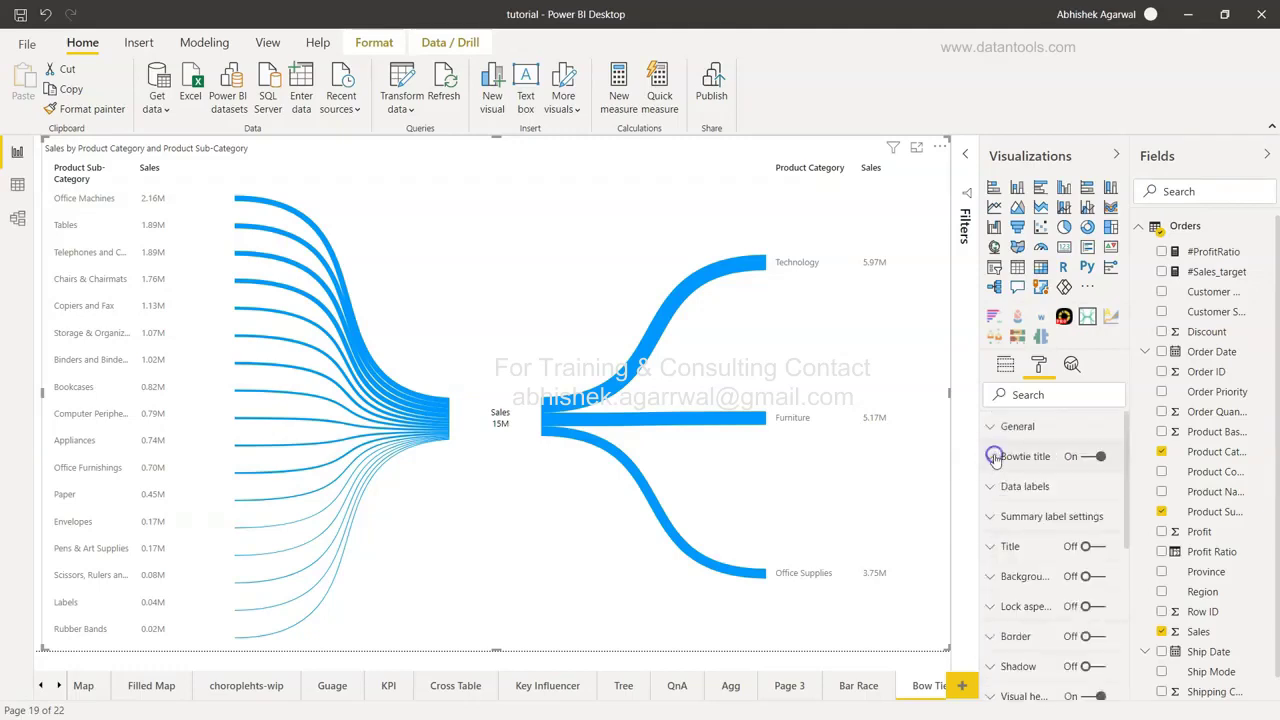
scroll(1025, 588, down, 1)
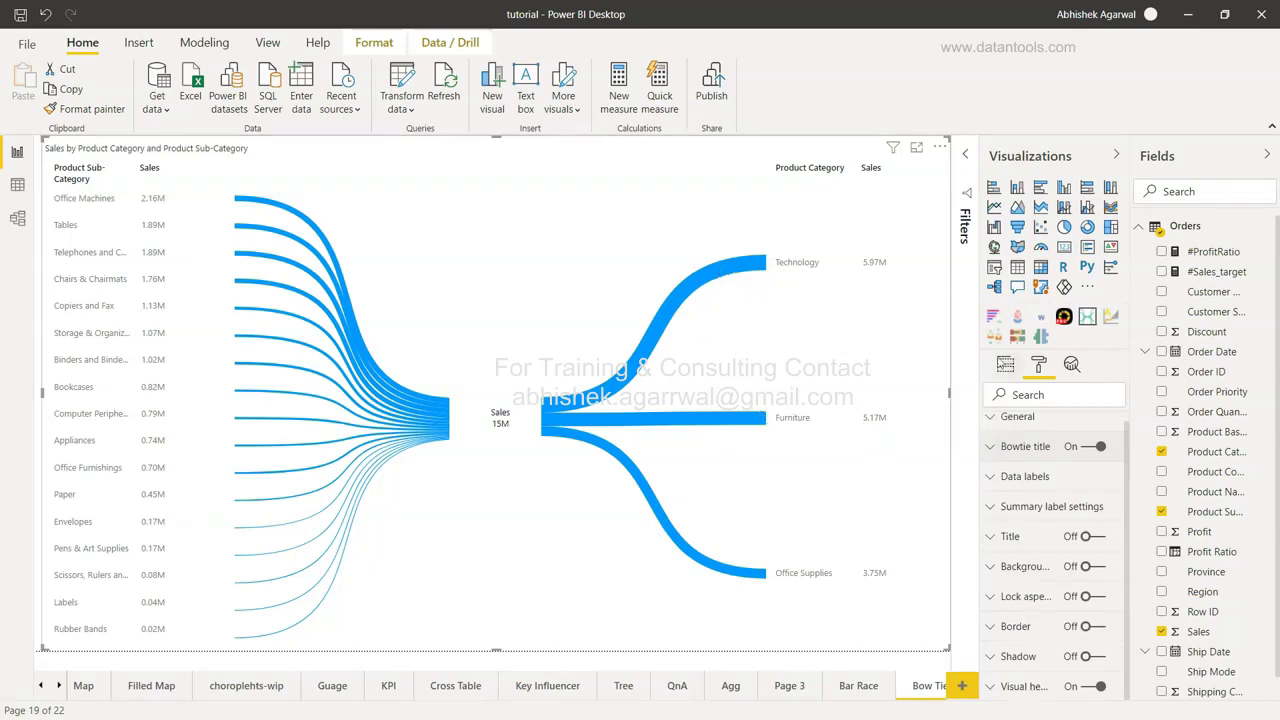
click(1003, 364)
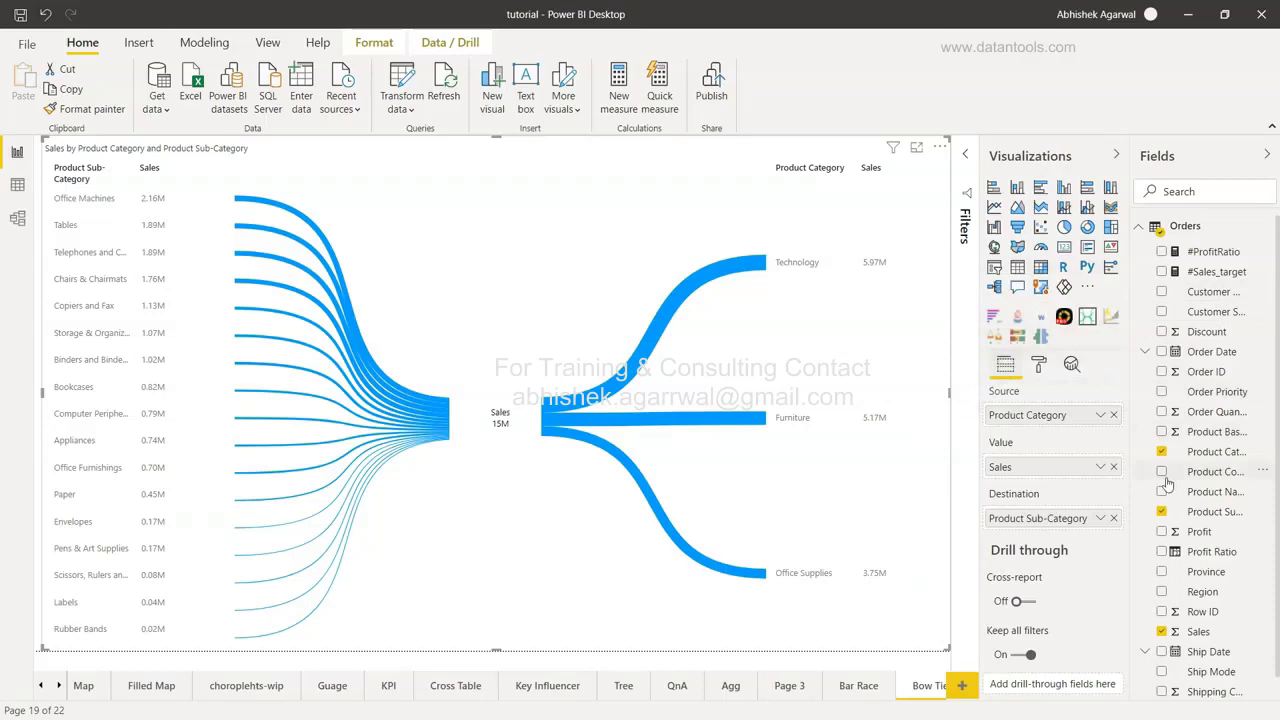
Swap Customer Name in as the bow tie's Destination, then restore Product Sub-Category
click(1113, 518)
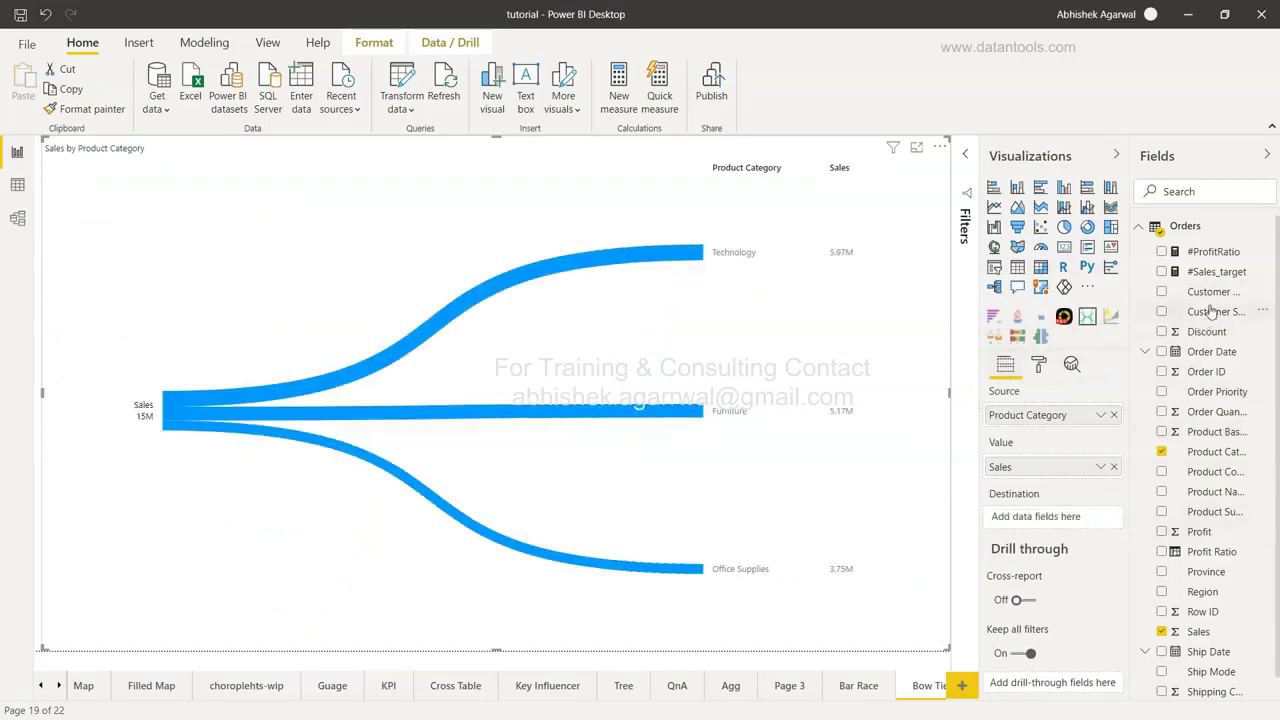
drag(1212, 292, 1063, 521)
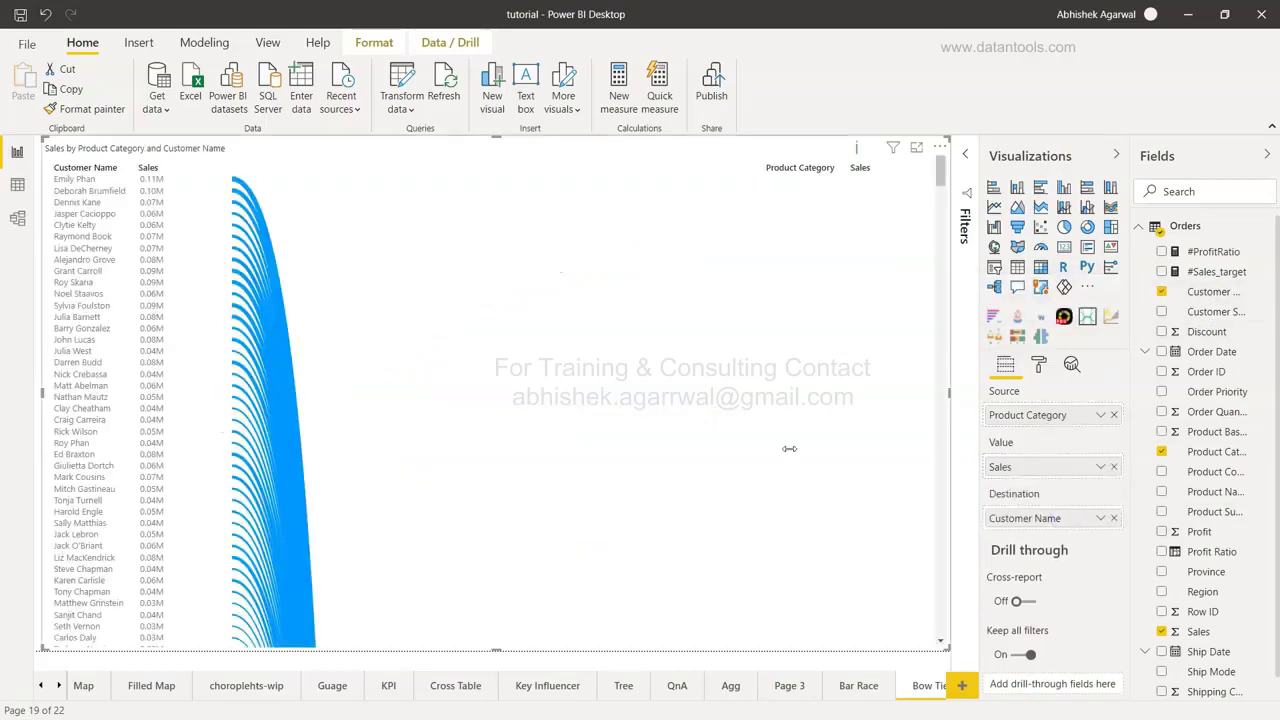
scroll(372, 449, down, 5)
scroll(372, 449, down, 5)
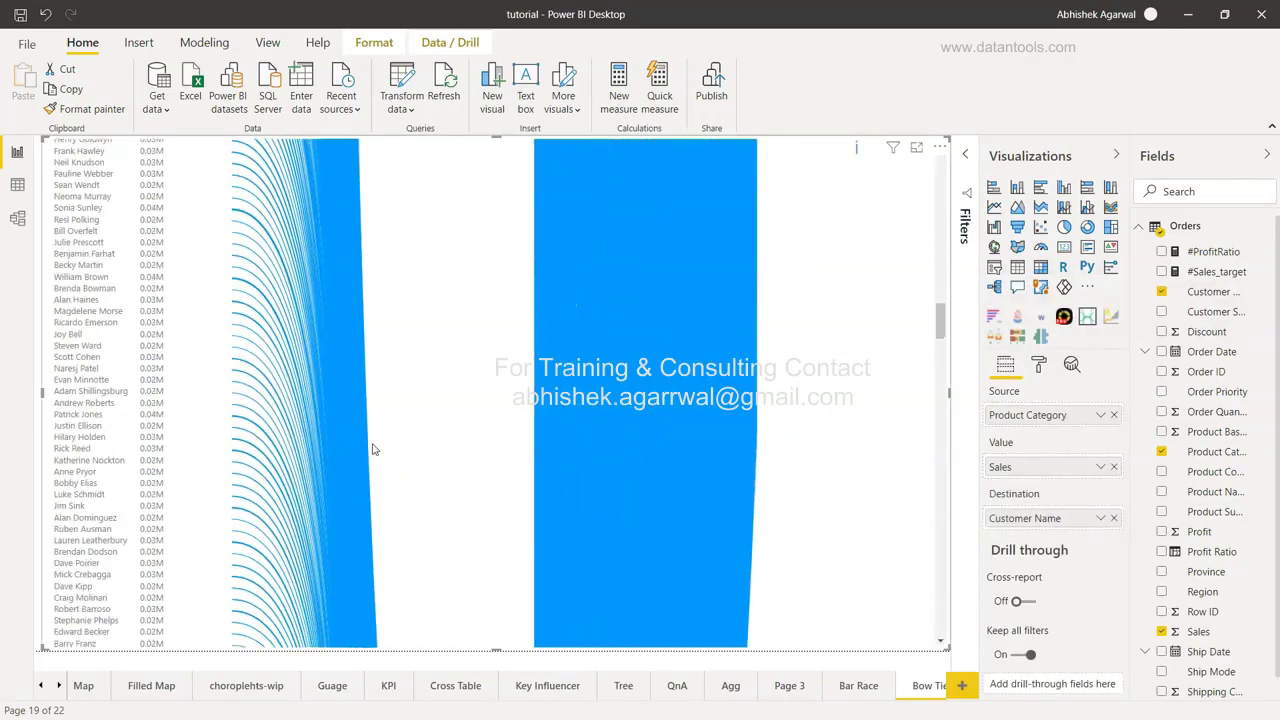
scroll(372, 450, down, 5)
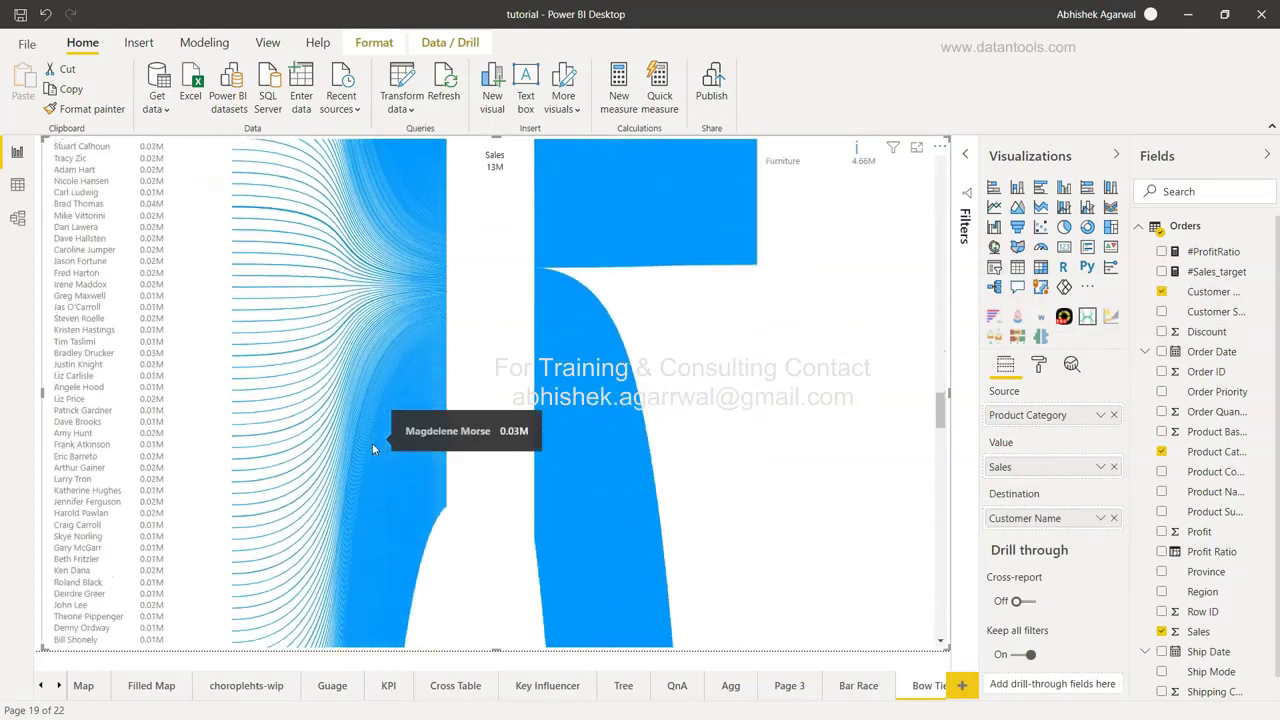
scroll(372, 450, up, 5)
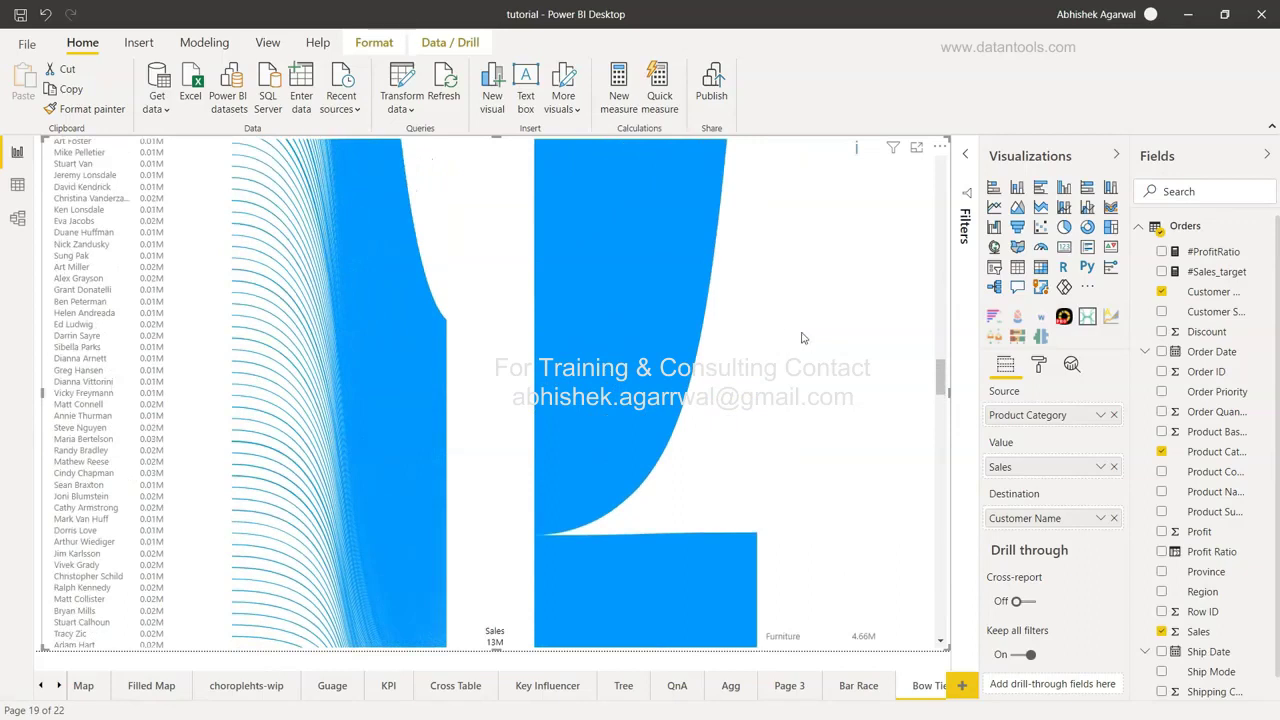
click(1115, 518)
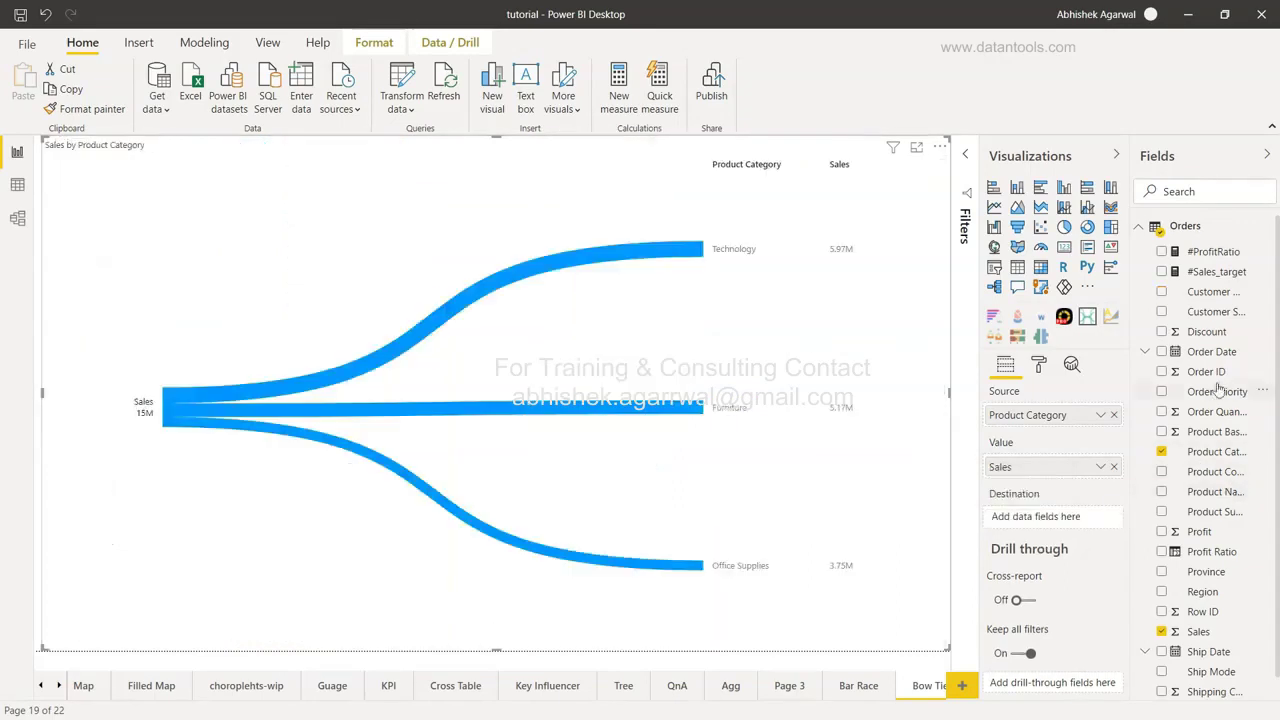
drag(1220, 511, 1066, 522)
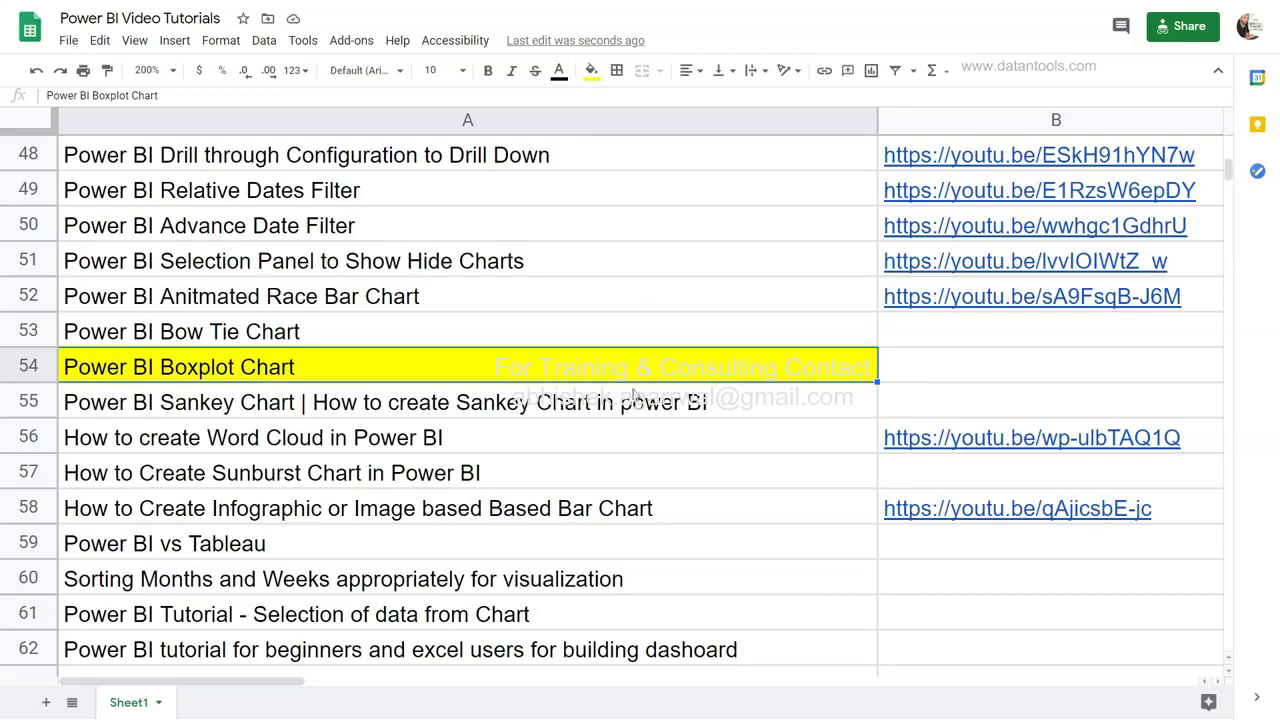
scroll(434, 362, up, 1)
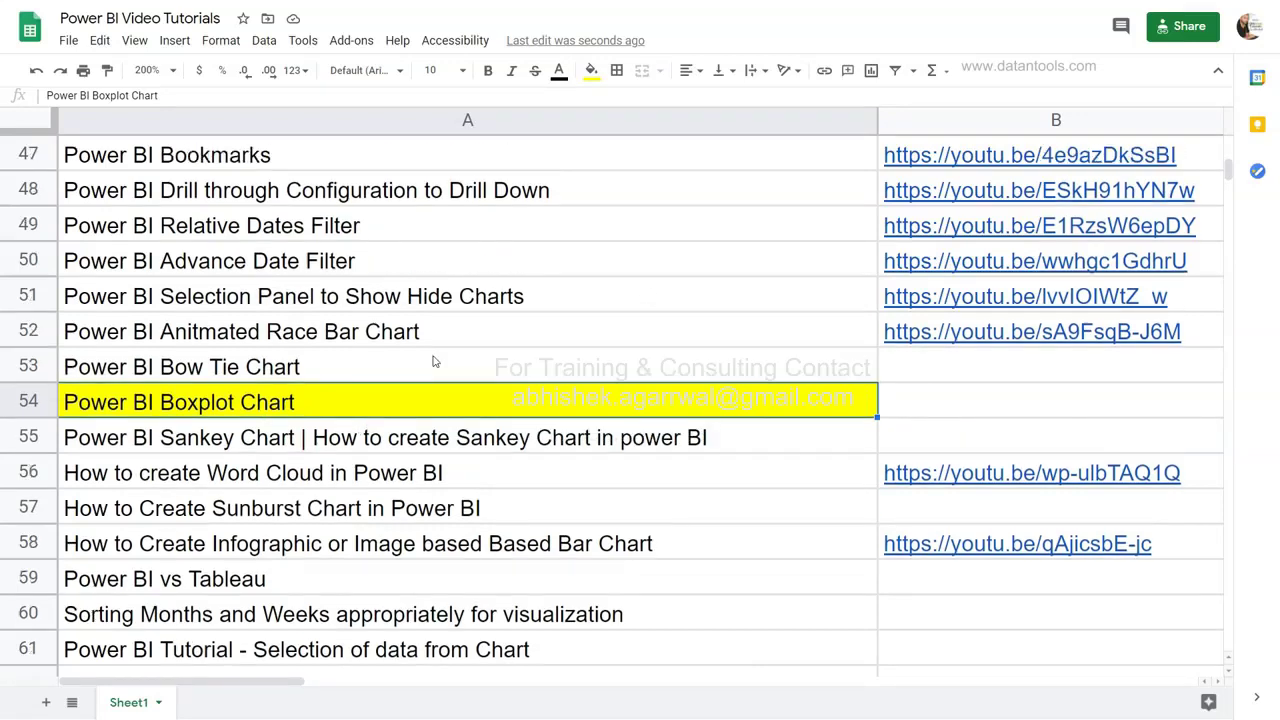
scroll(434, 362, up, 4)
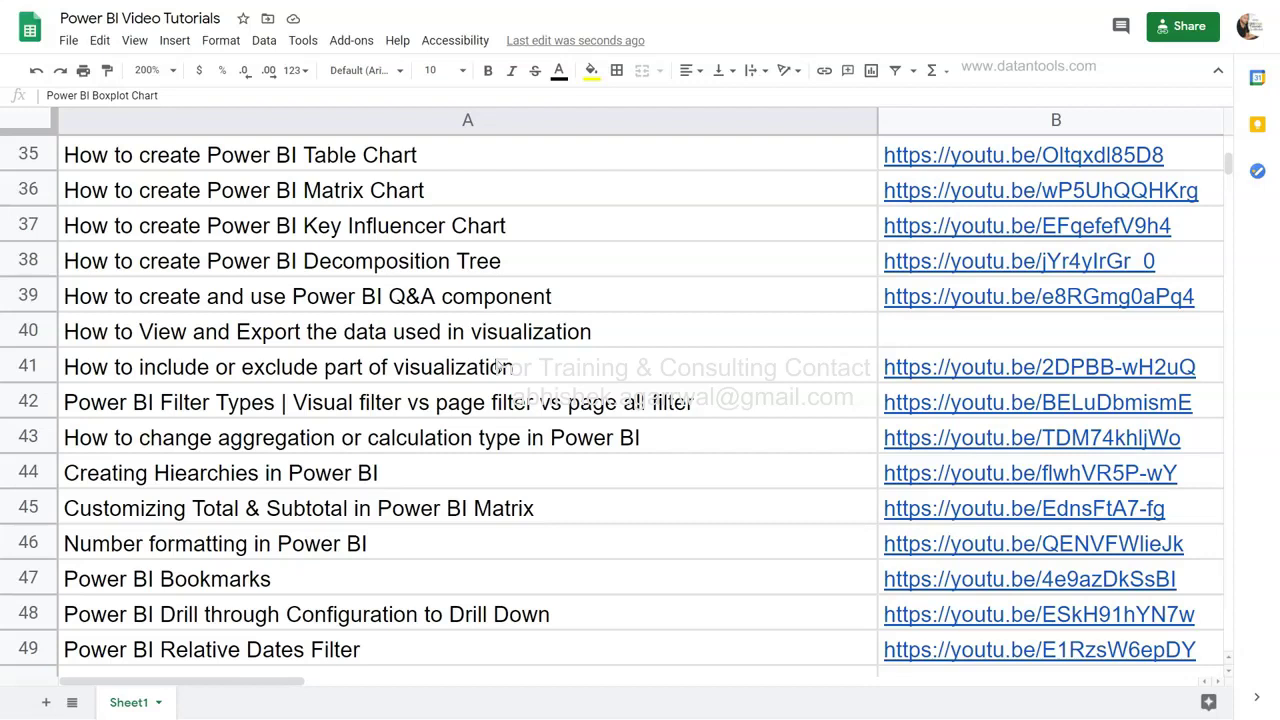
scroll(503, 367, up, 8)
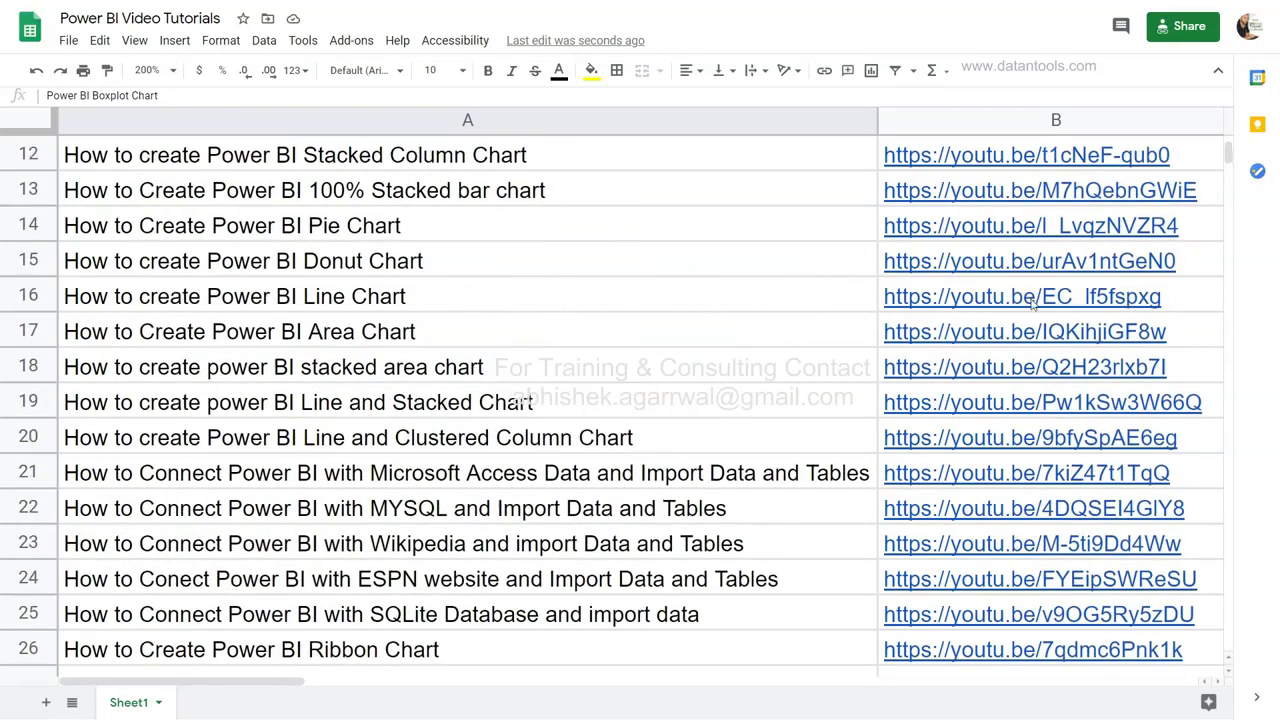
mouse_move(1032, 304)
scroll(606, 521, down, 6)
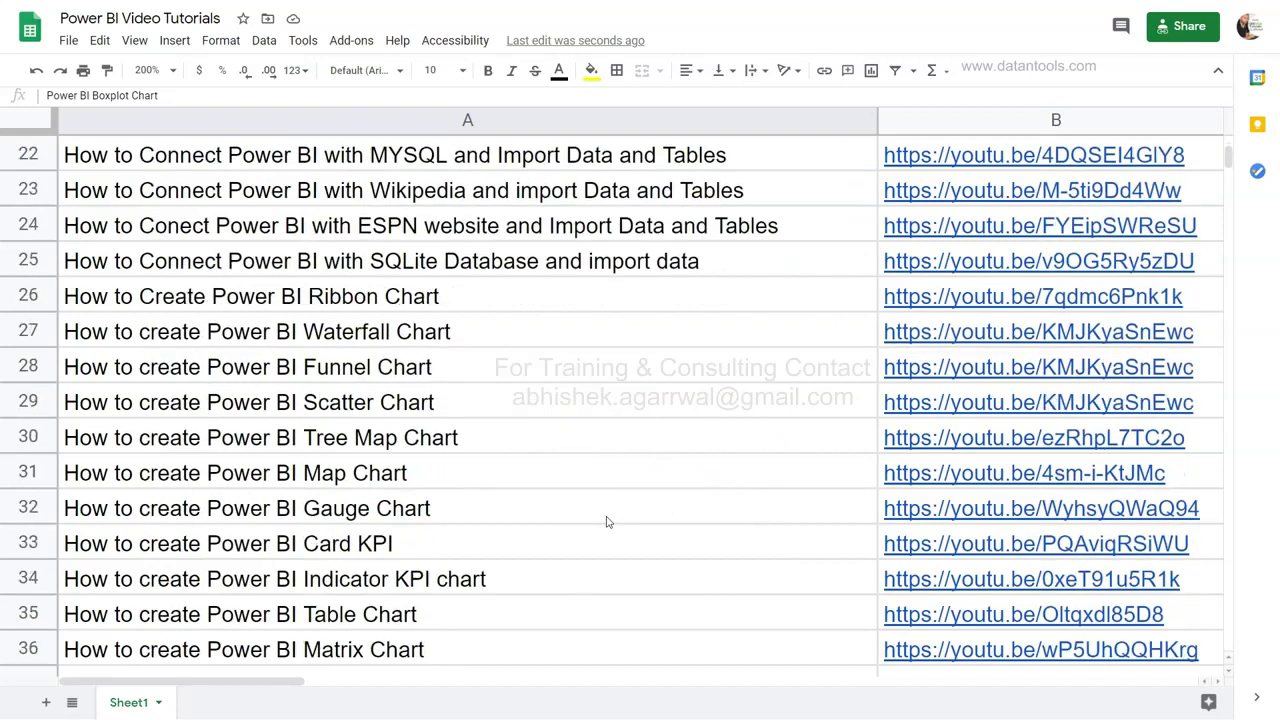
scroll(606, 521, down, 4)
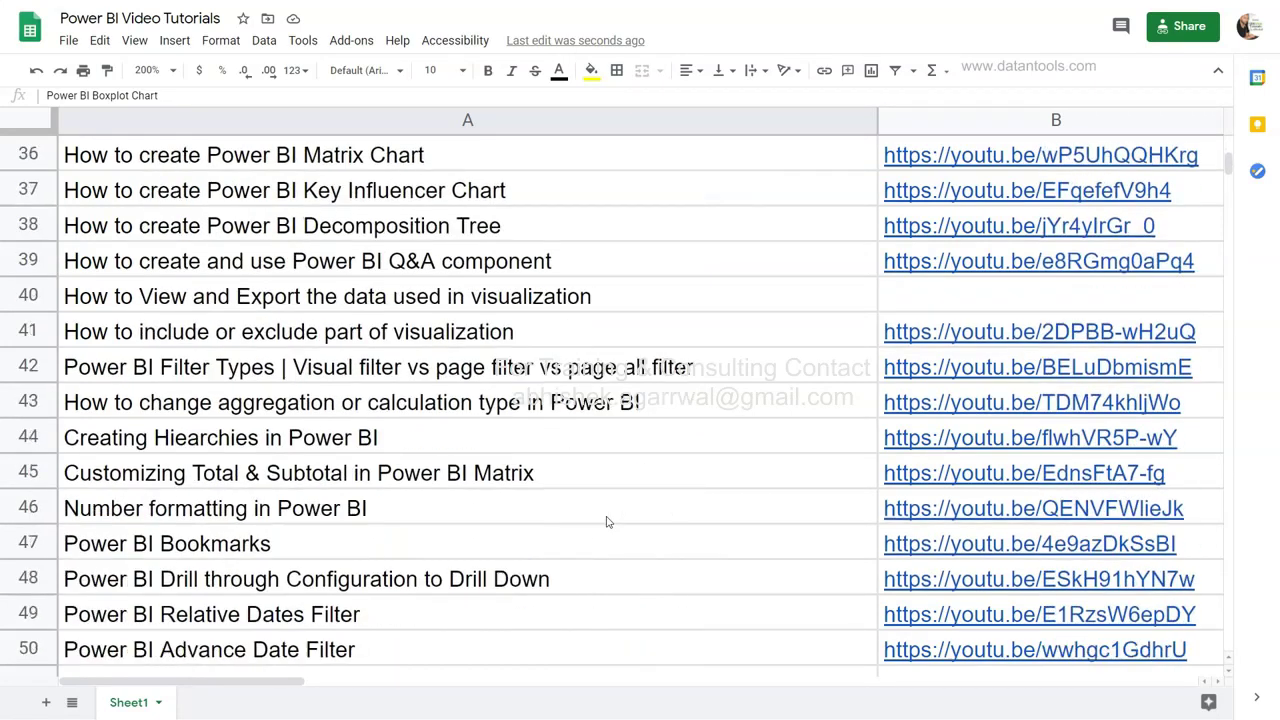
scroll(606, 521, down, 1)
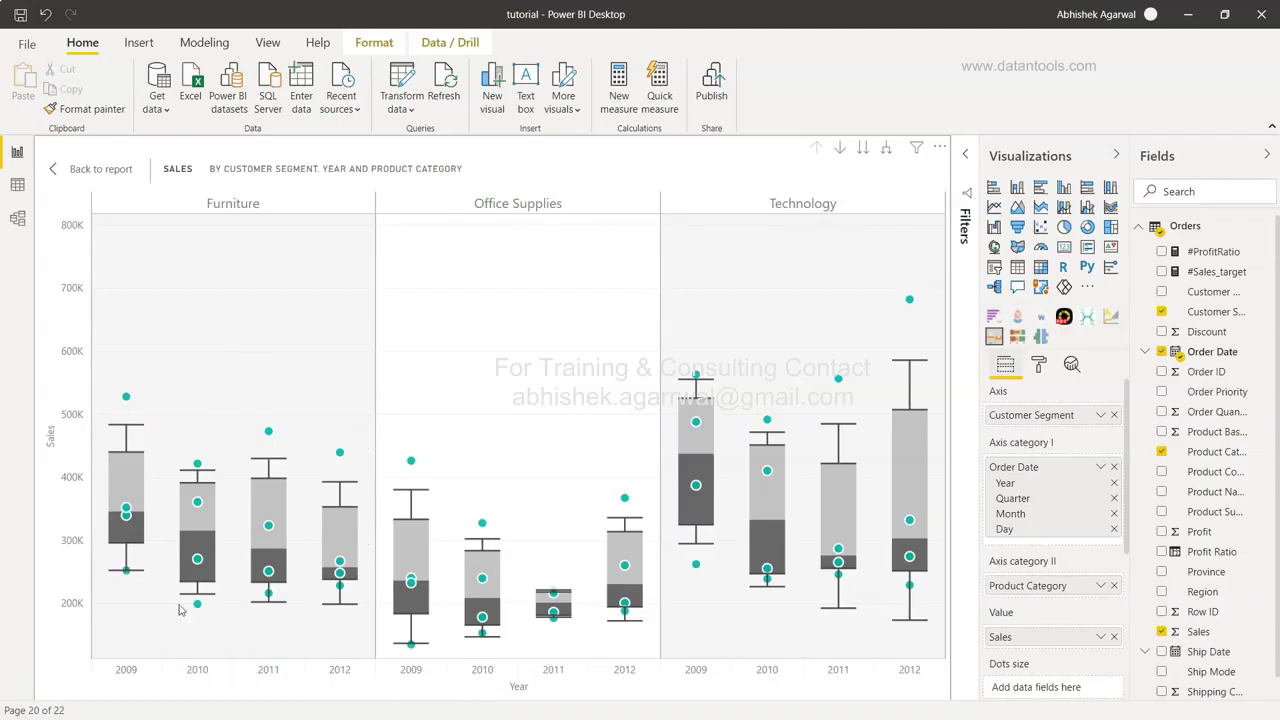
Inspect the box plot's Sales tooltips by Customer Segment, year and Product Category
mouse_move(129, 524)
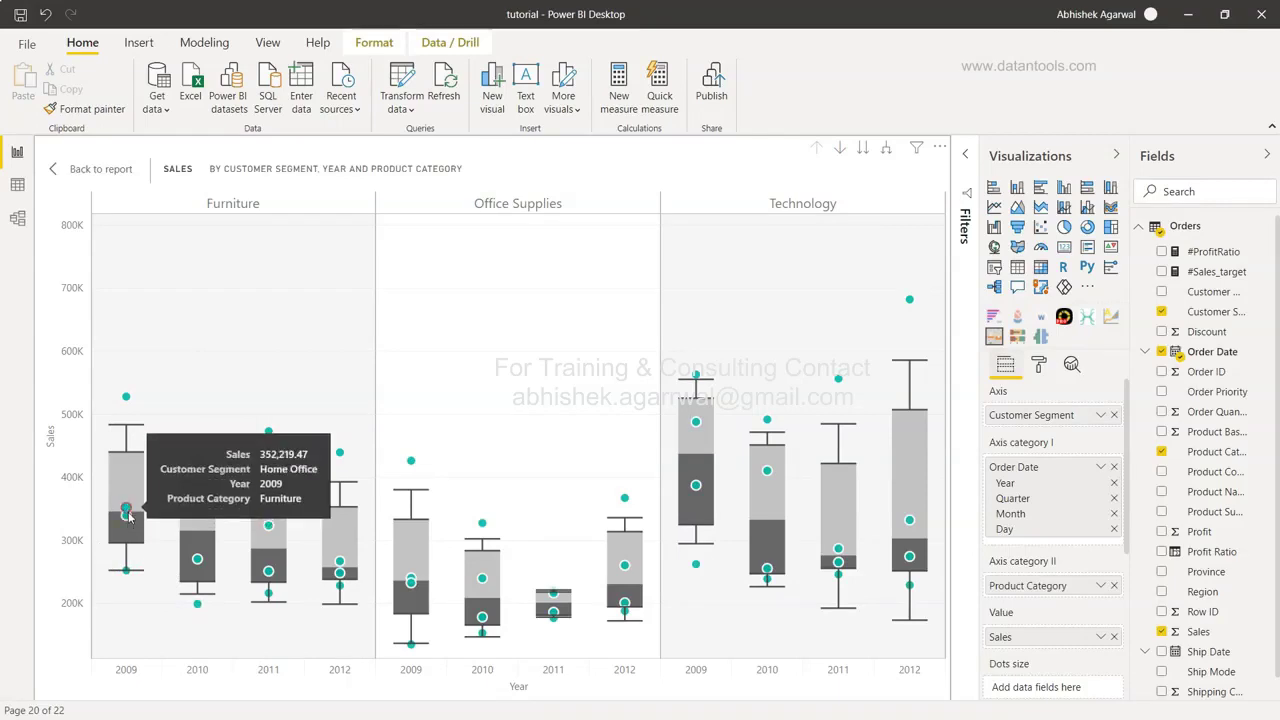
mouse_move(126, 398)
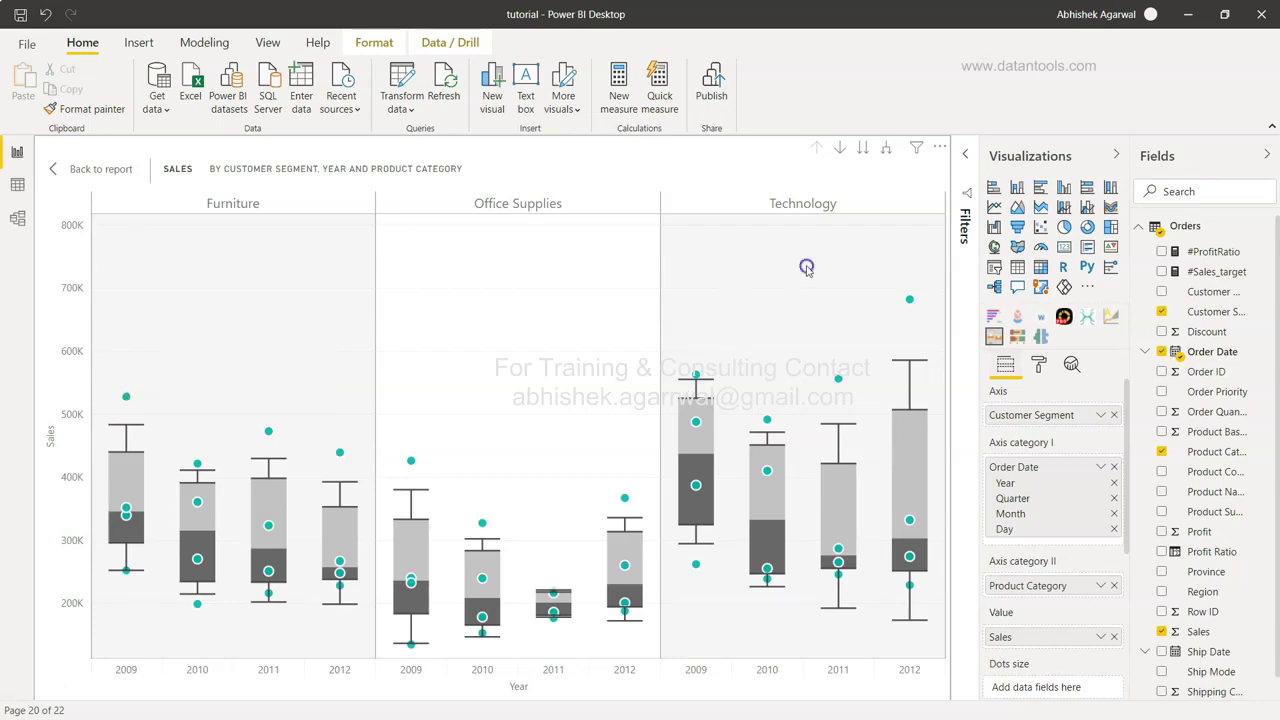
Remove the existing box plot from the Boxplot page and open Get more visuals
click(939, 147)
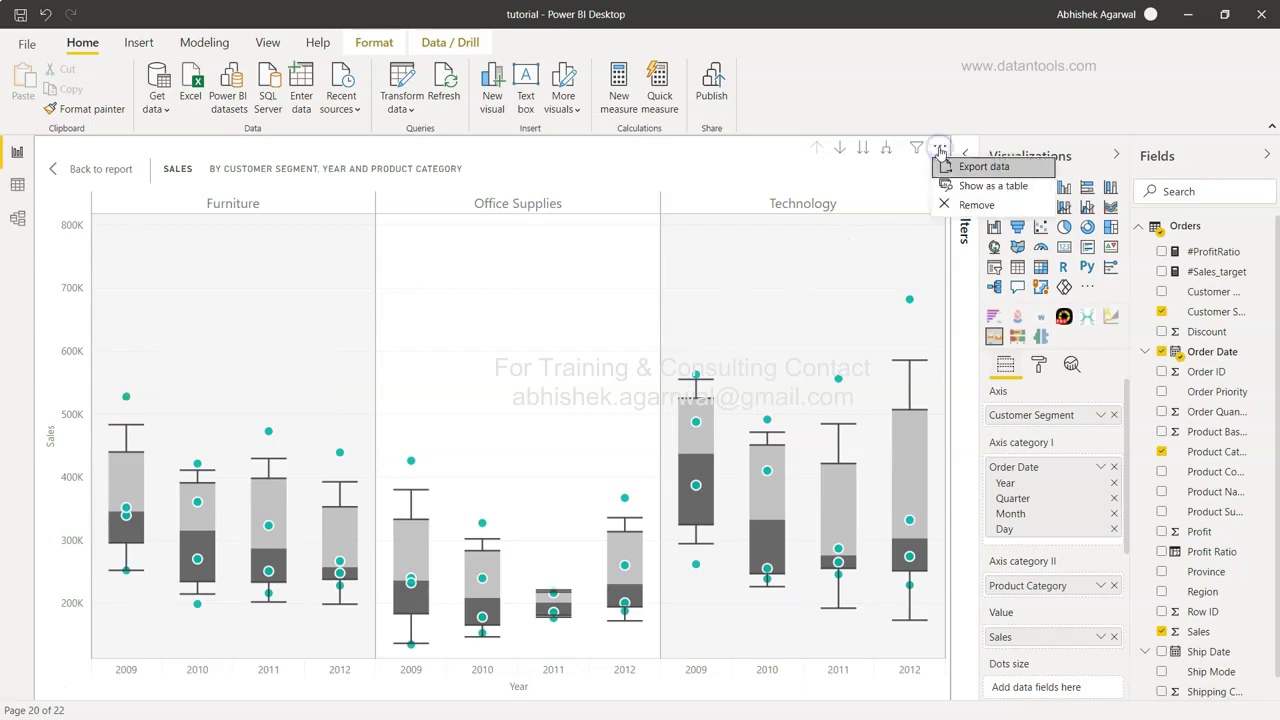
click(970, 207)
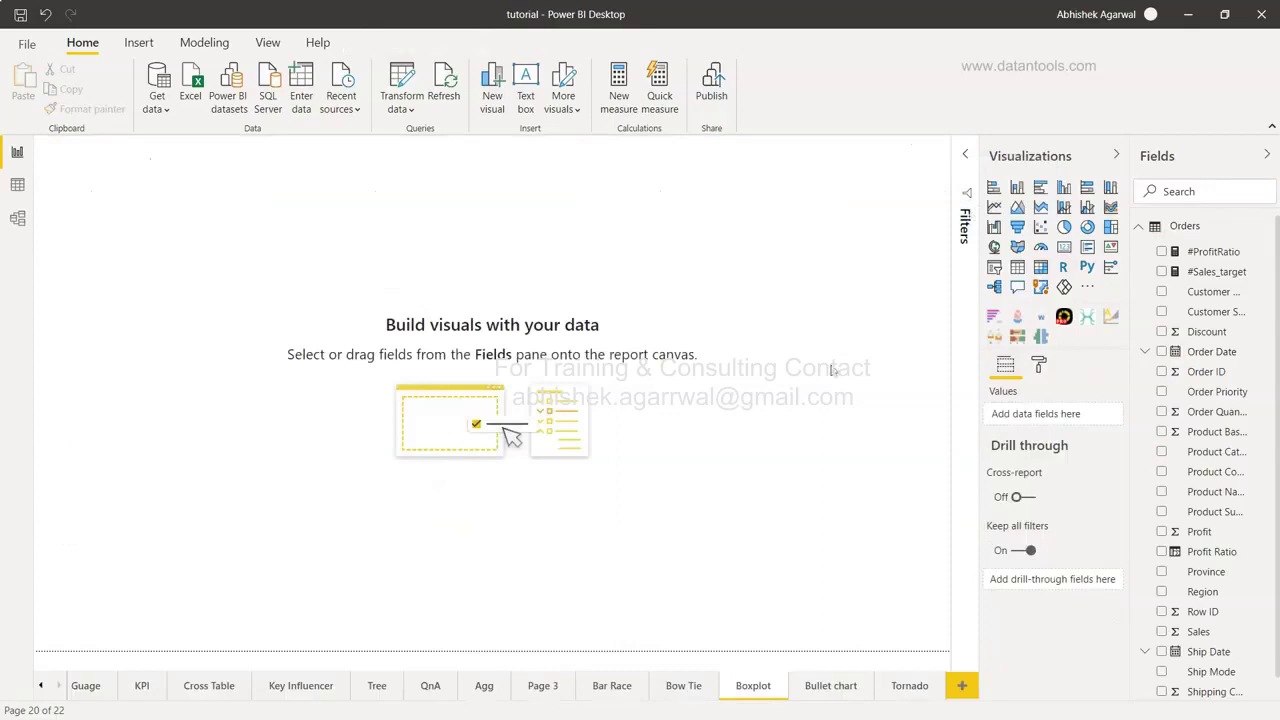
click(1088, 288)
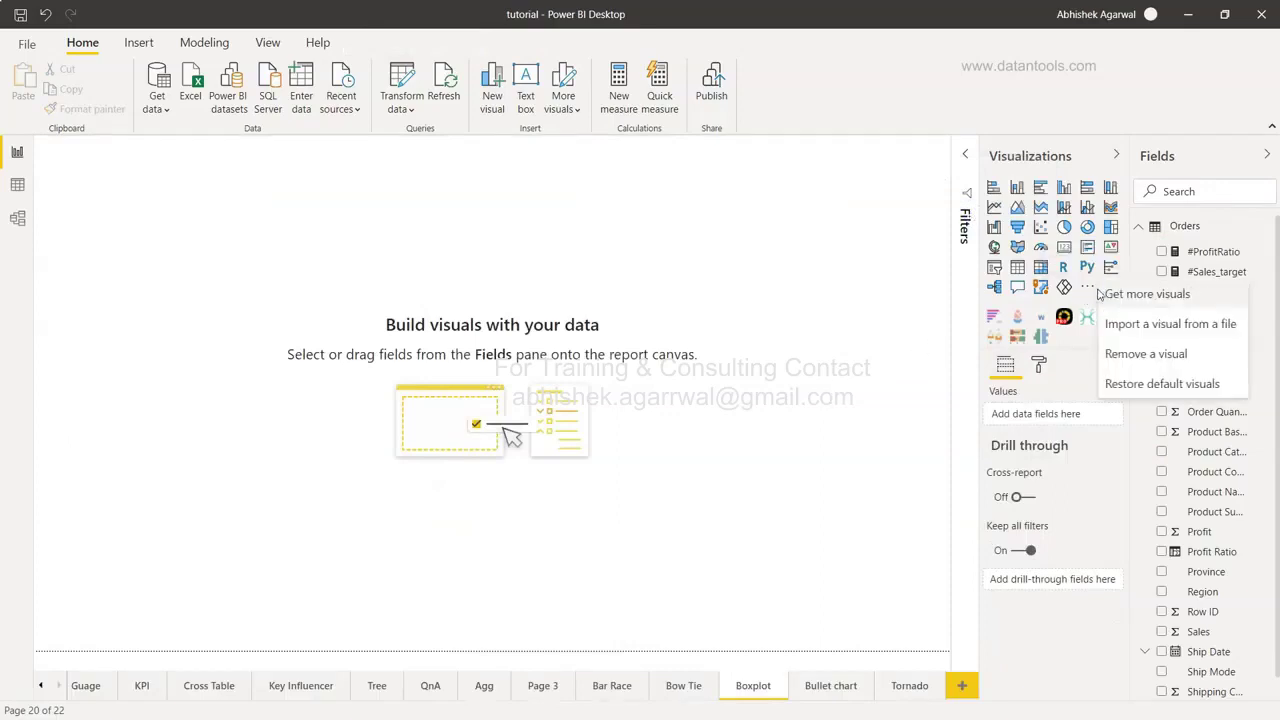
click(1128, 298)
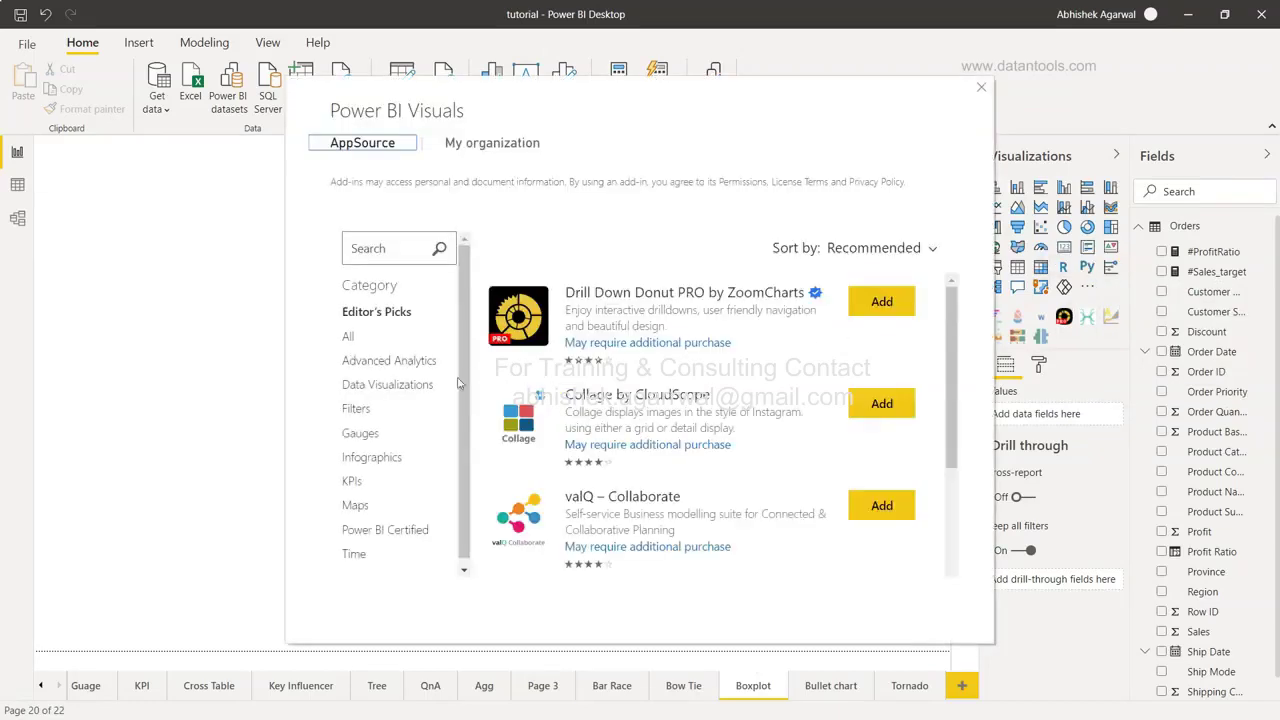
Find MAQ Software's Box and Whisker chart under Advanced Analytics, then close the marketplace
click(394, 363)
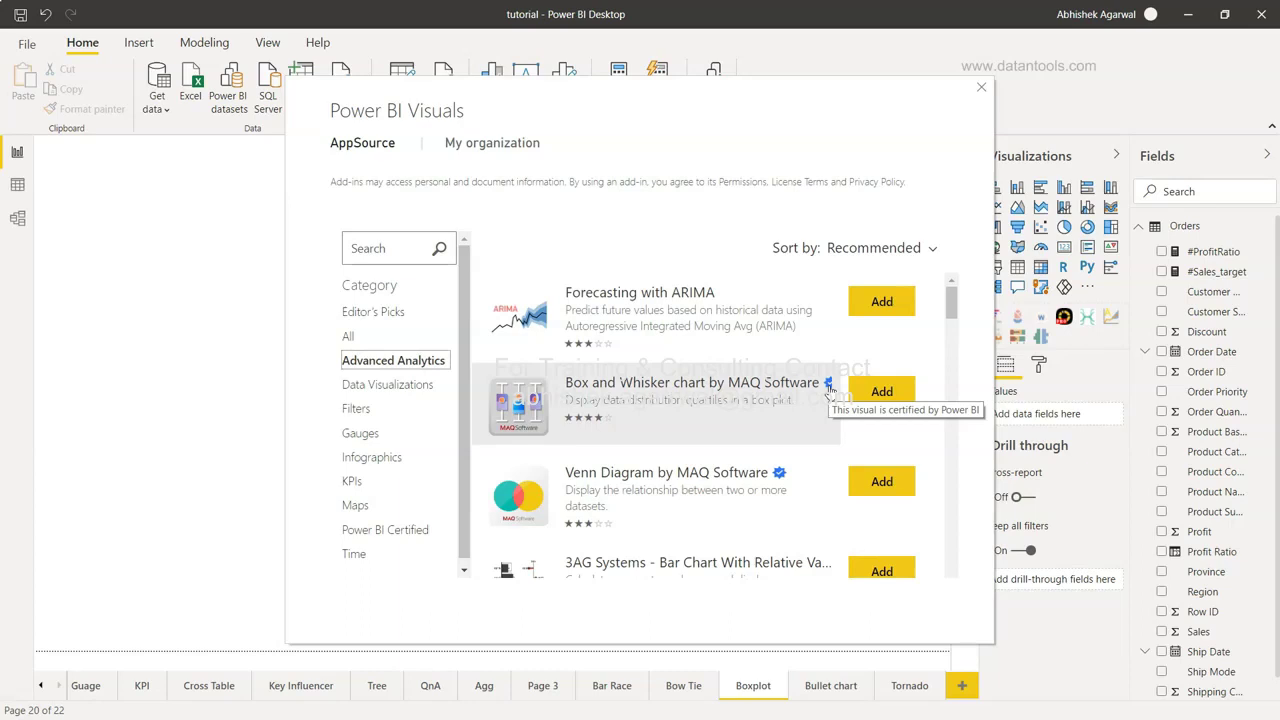
click(979, 88)
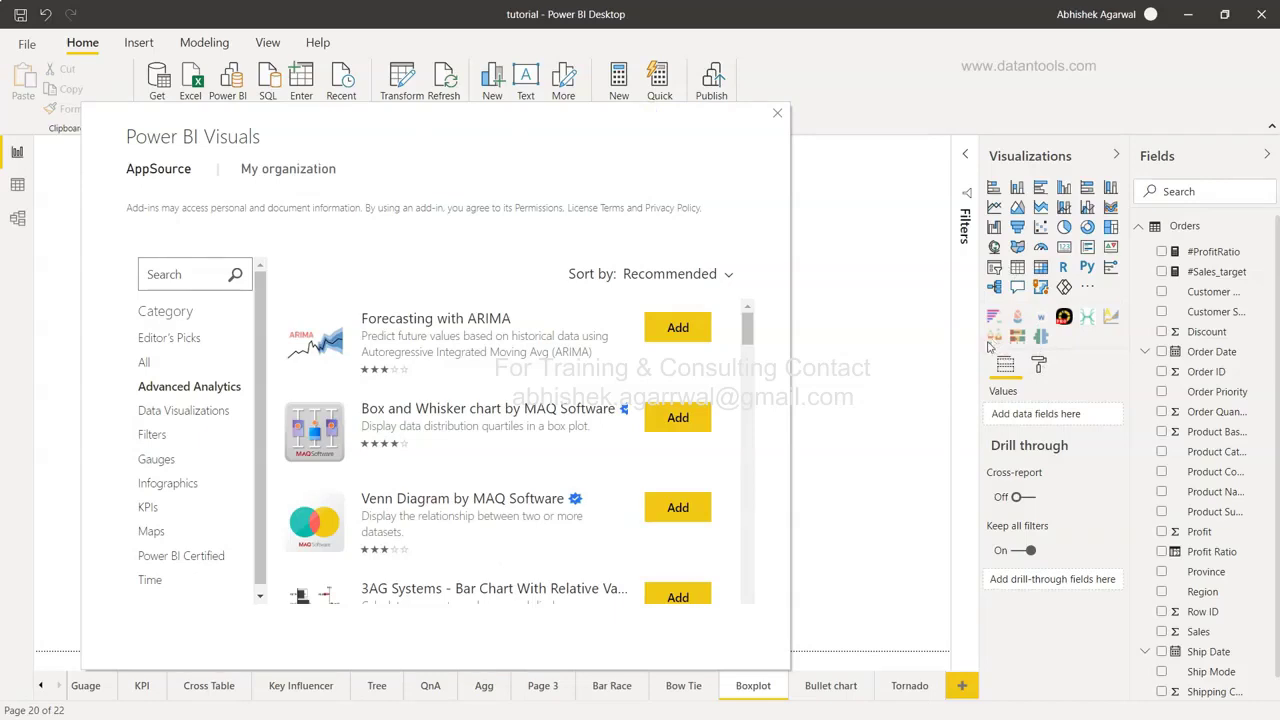
click(777, 114)
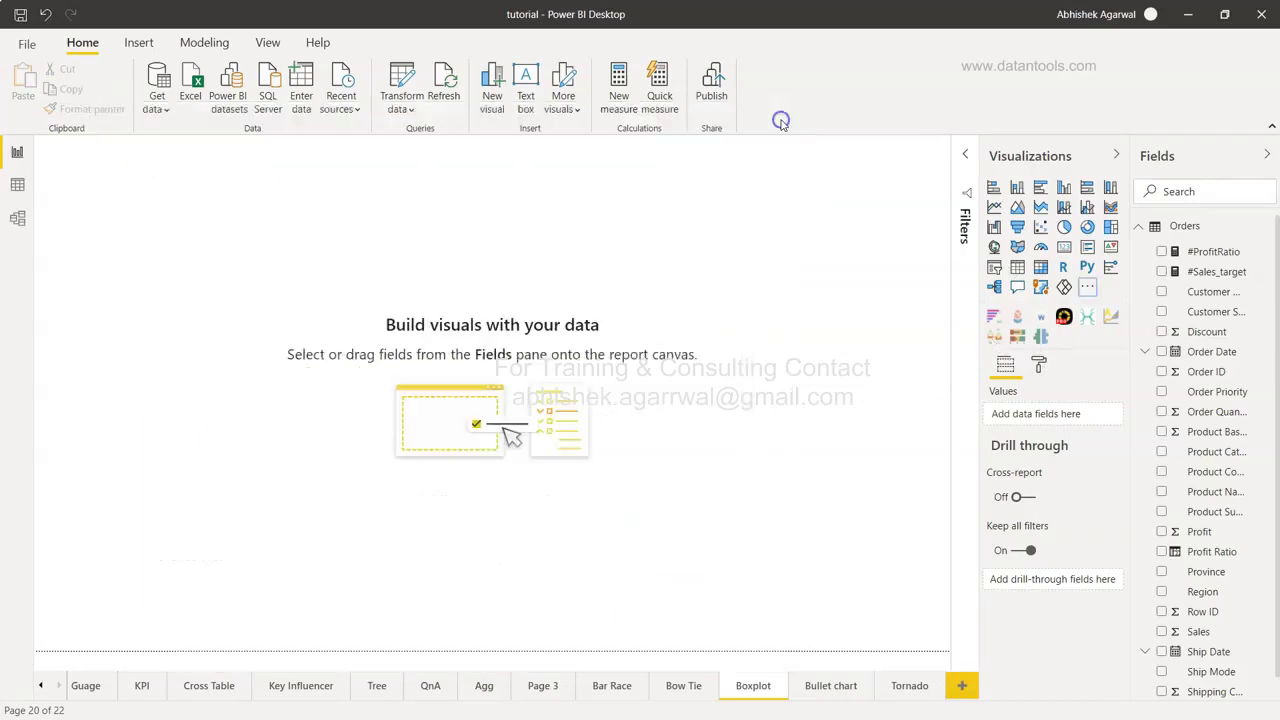
Add a large Box and Whisker visual with Customer Segment on Axis and Order Date on Axis category I
click(993, 338)
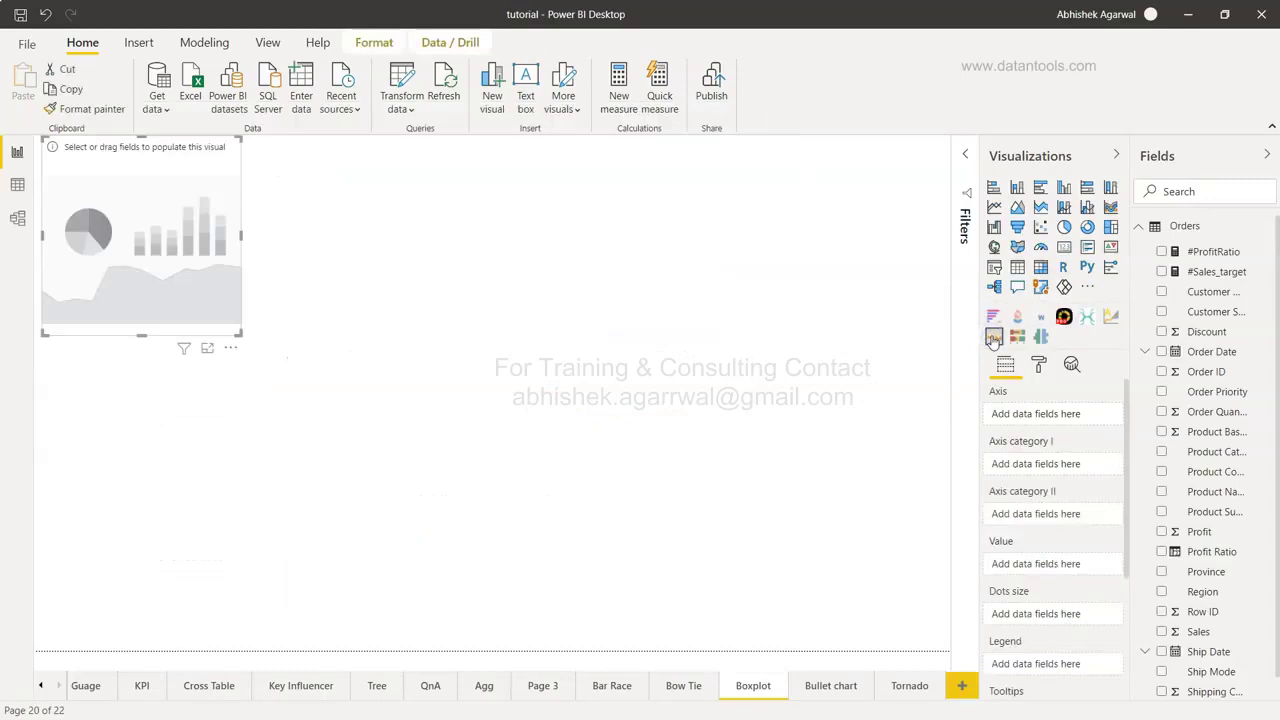
drag(242, 333, 853, 683)
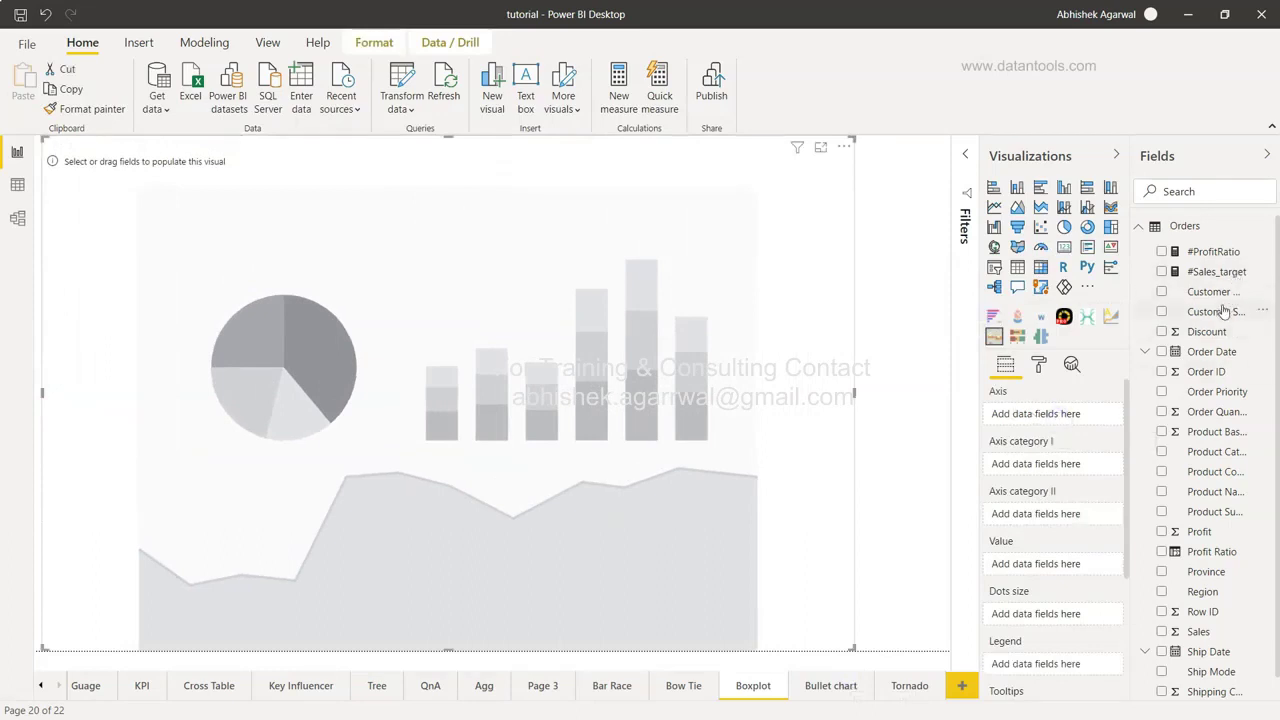
drag(1222, 314, 1046, 415)
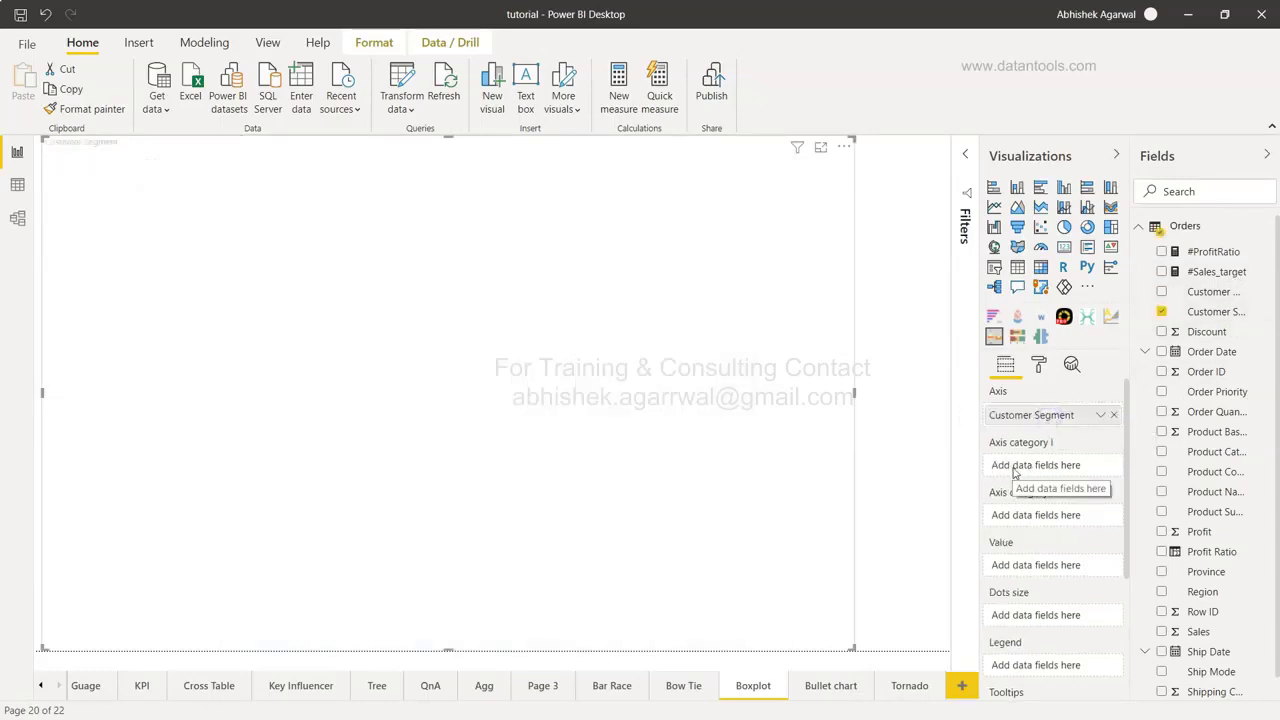
drag(1212, 350, 1057, 461)
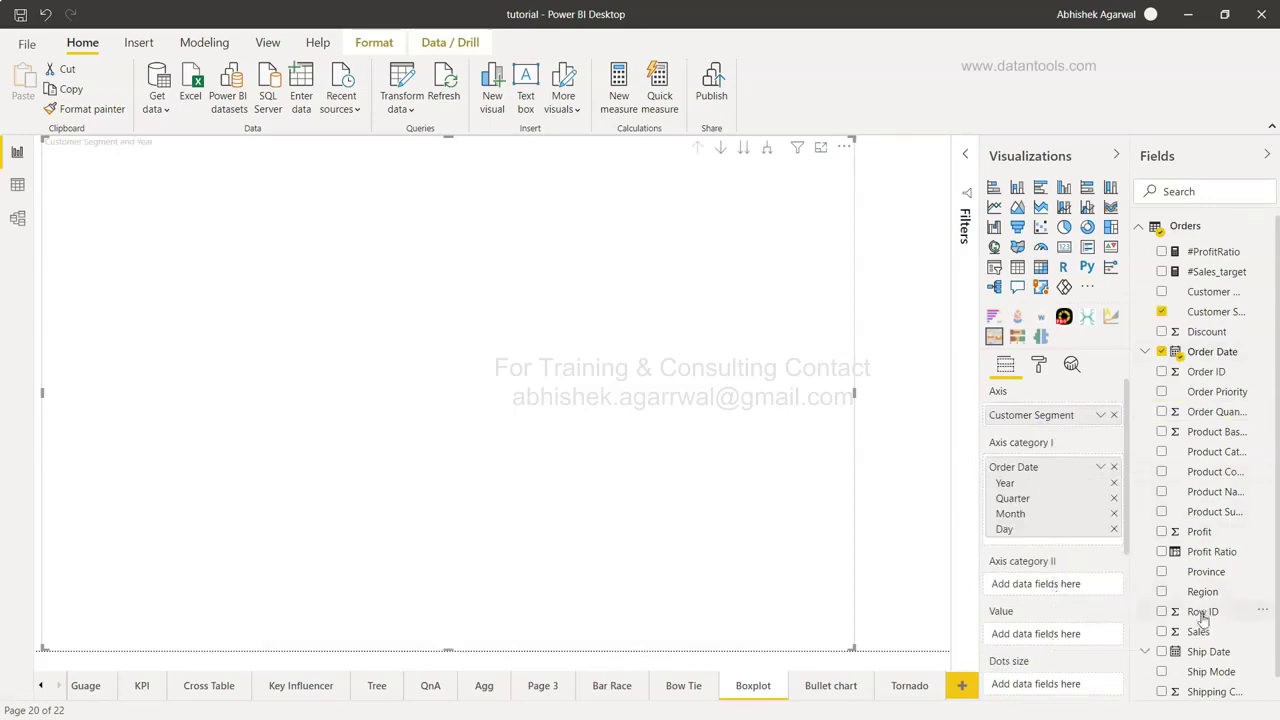
Set Sales as Value and Product Category as Axis category II, then view the chart enlarged
drag(1200, 636, 1046, 638)
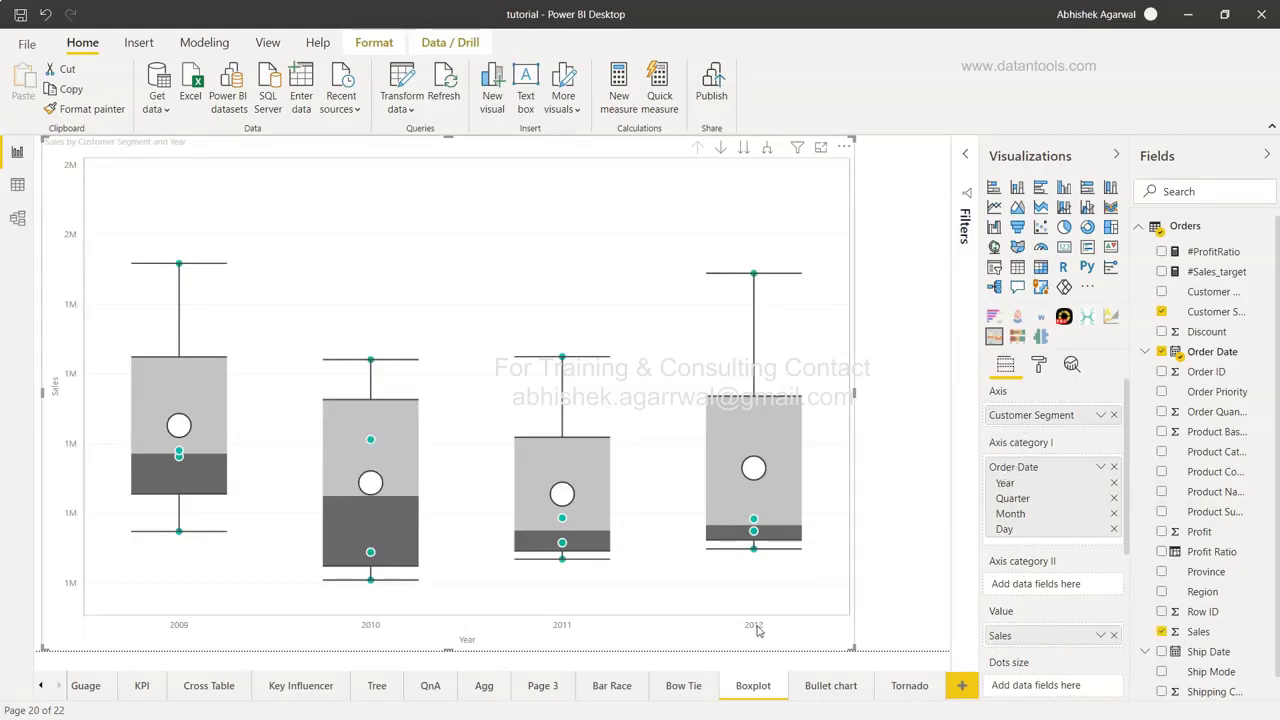
mouse_move(752, 487)
drag(1210, 455, 1065, 592)
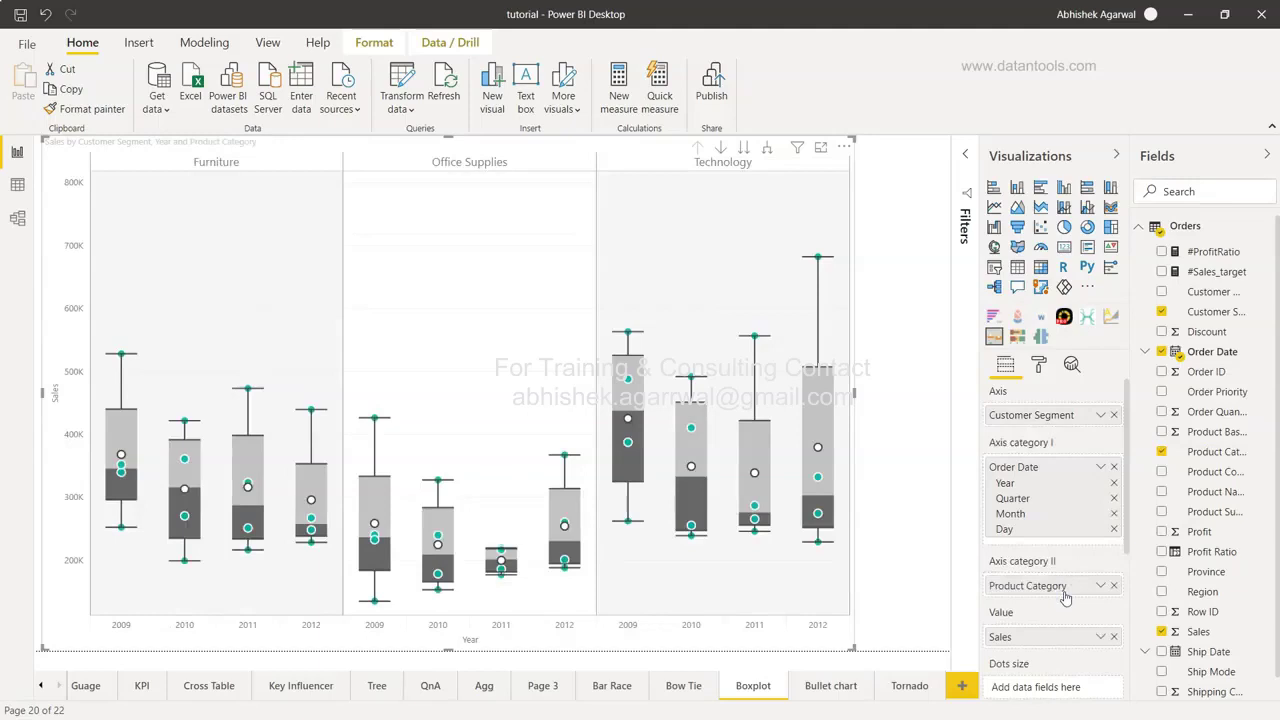
click(820, 147)
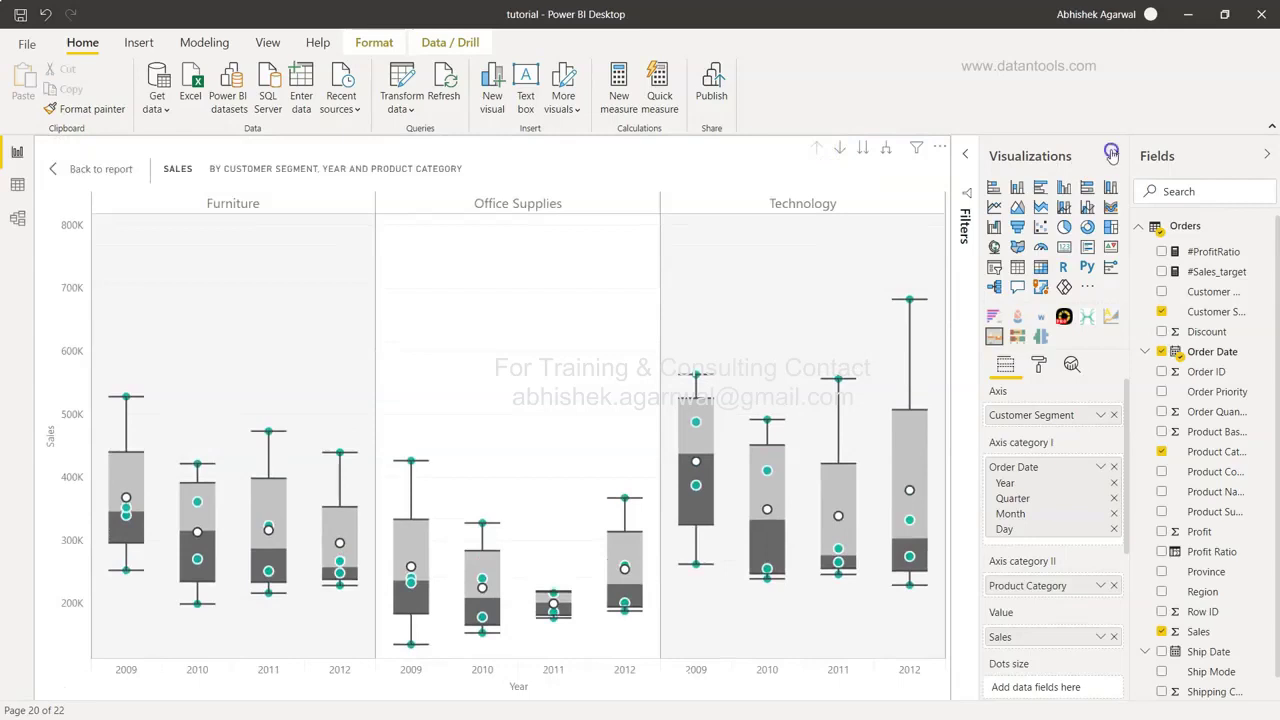
Collapse the Visualizations and Fields panes and switch to the single-line ribbon
click(1116, 155)
click(1267, 156)
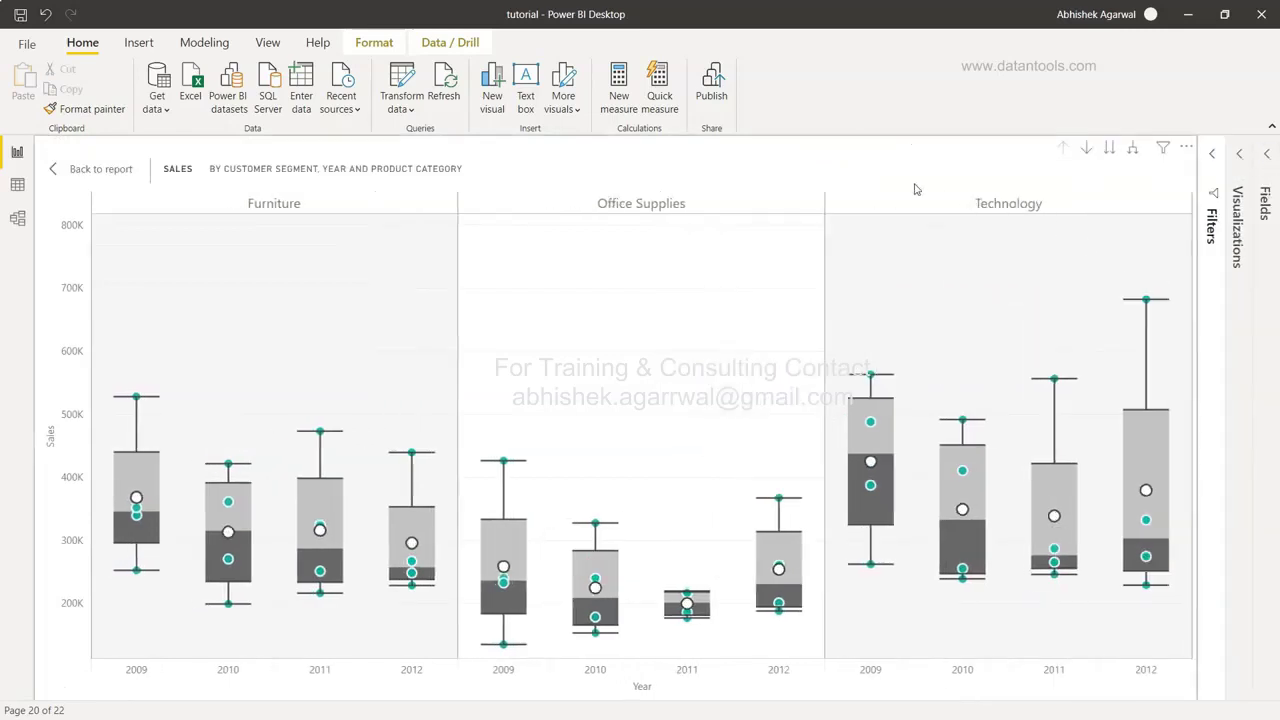
click(1271, 127)
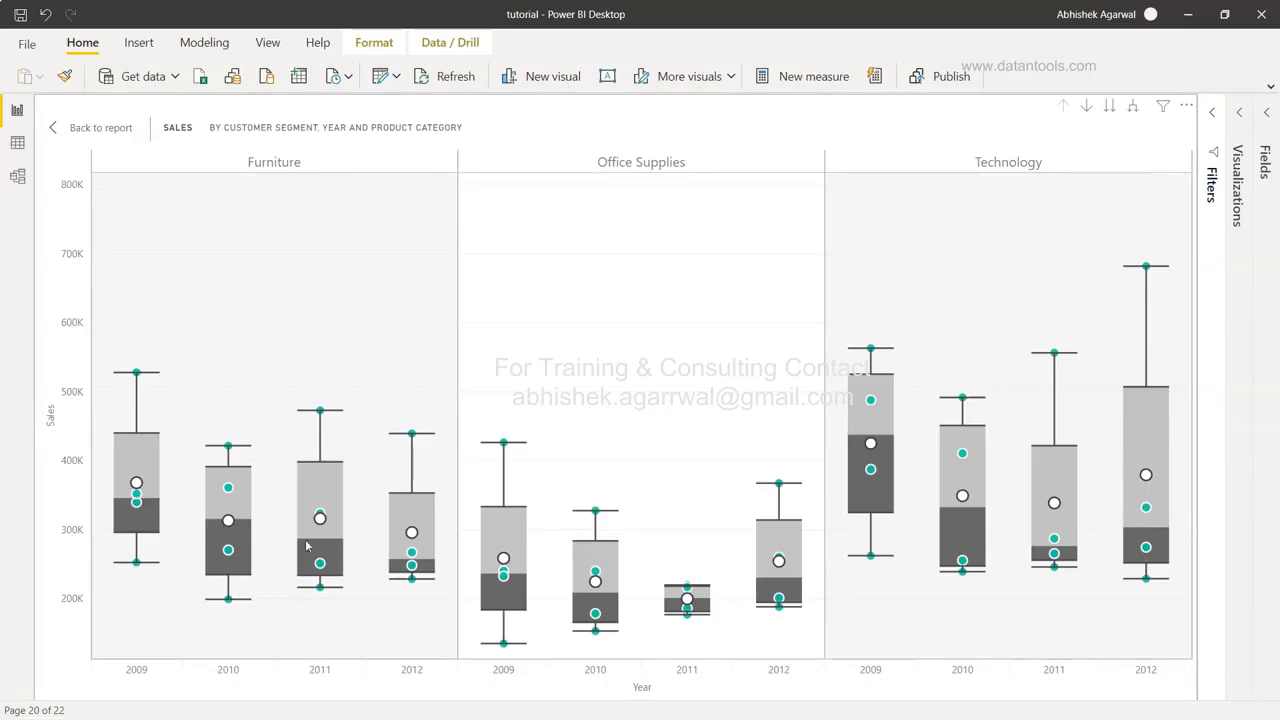
Read each box's sales statistics tooltip across Furniture, Office Supplies and Technology
mouse_move(151, 510)
mouse_move(340, 580)
mouse_move(434, 577)
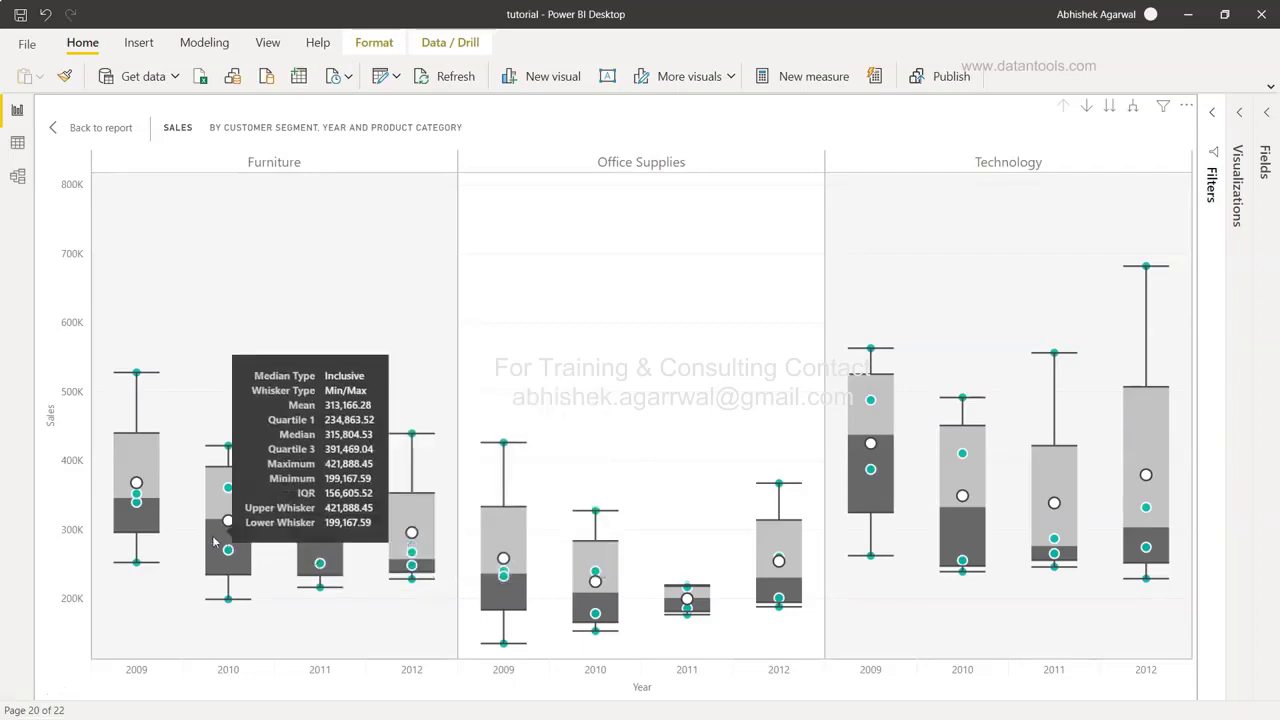
mouse_move(155, 538)
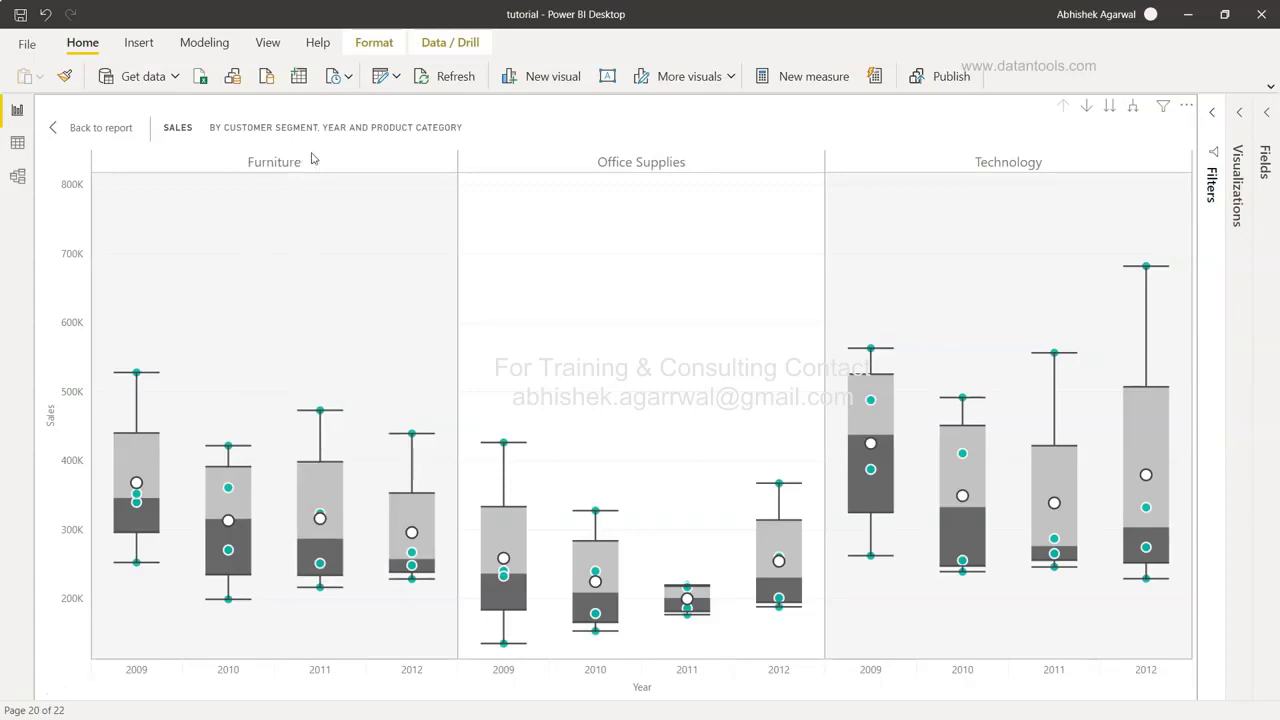
mouse_move(518, 582)
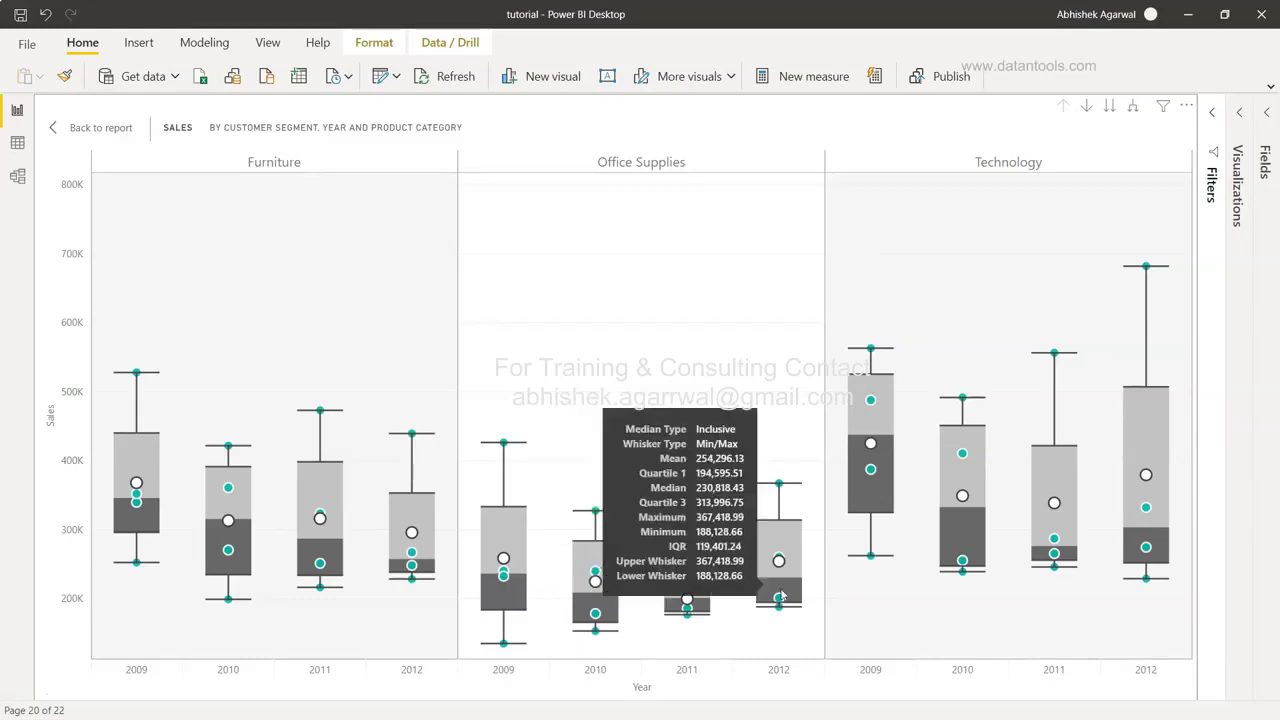
mouse_move(798, 598)
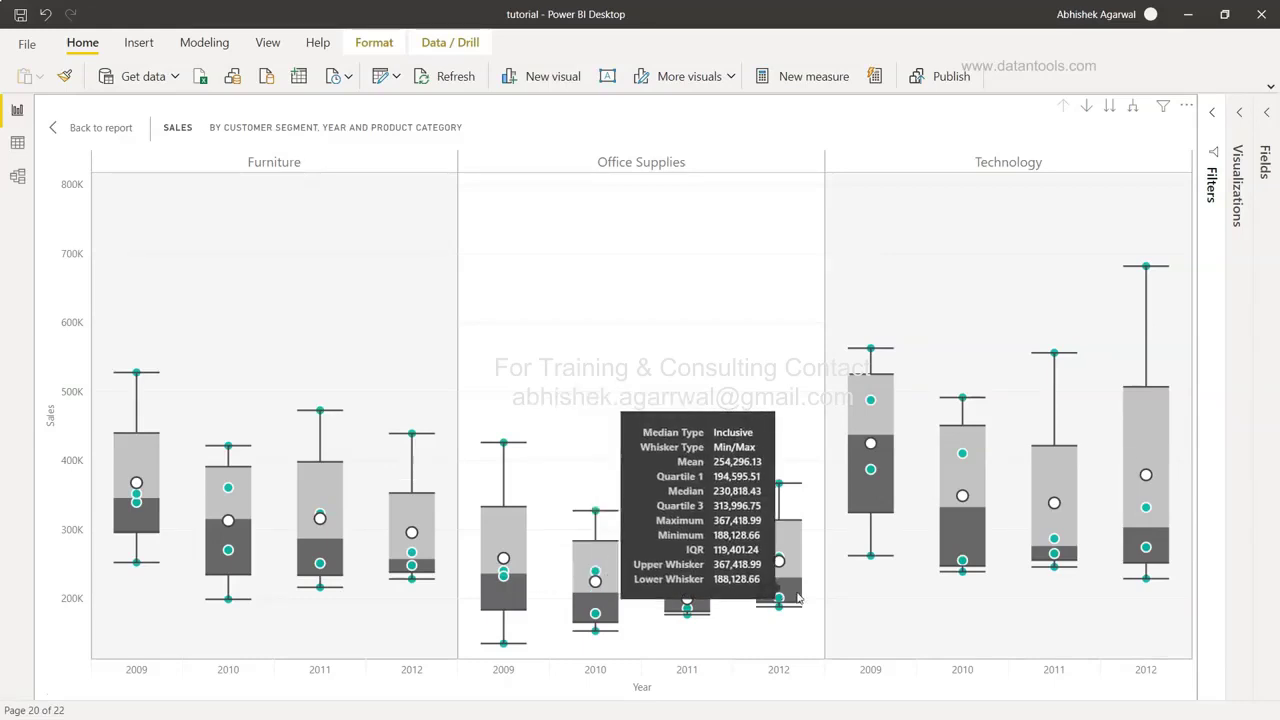
mouse_move(875, 578)
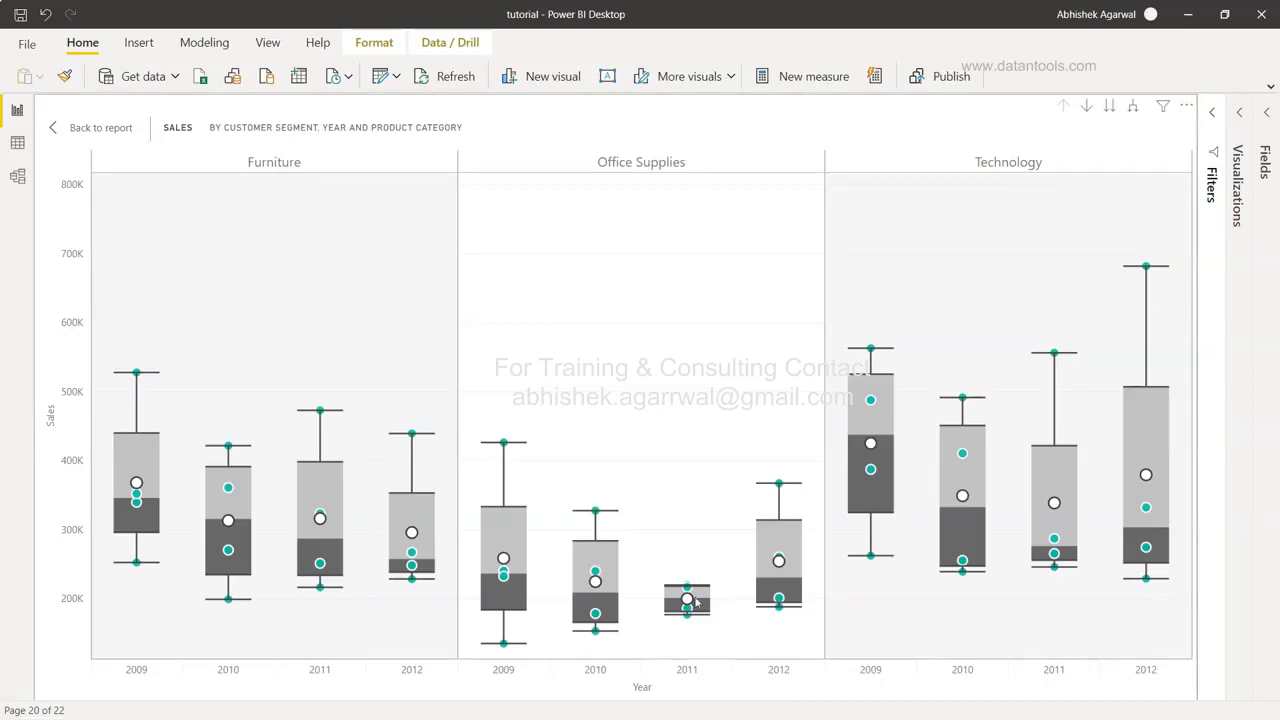
Glance at the visual's filters, then show the Visualizations pane's Format options for the box plot
mouse_move(693, 611)
mouse_move(617, 627)
click(1208, 116)
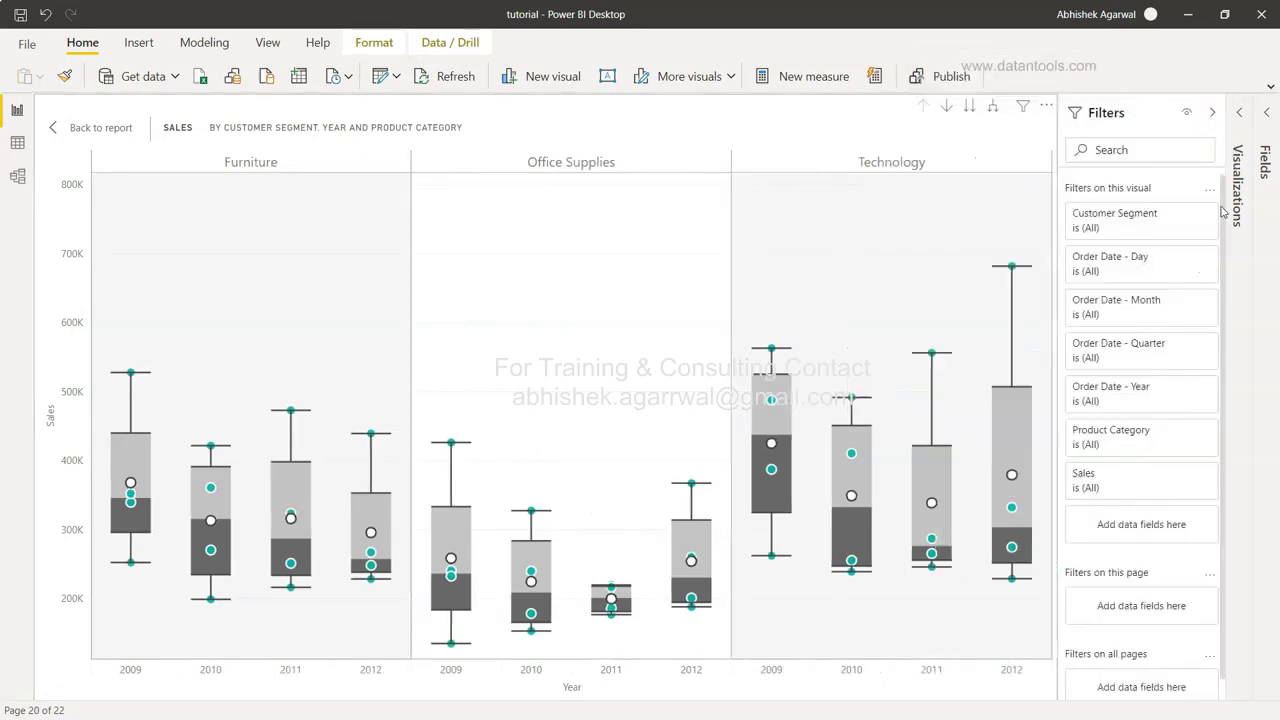
click(1215, 111)
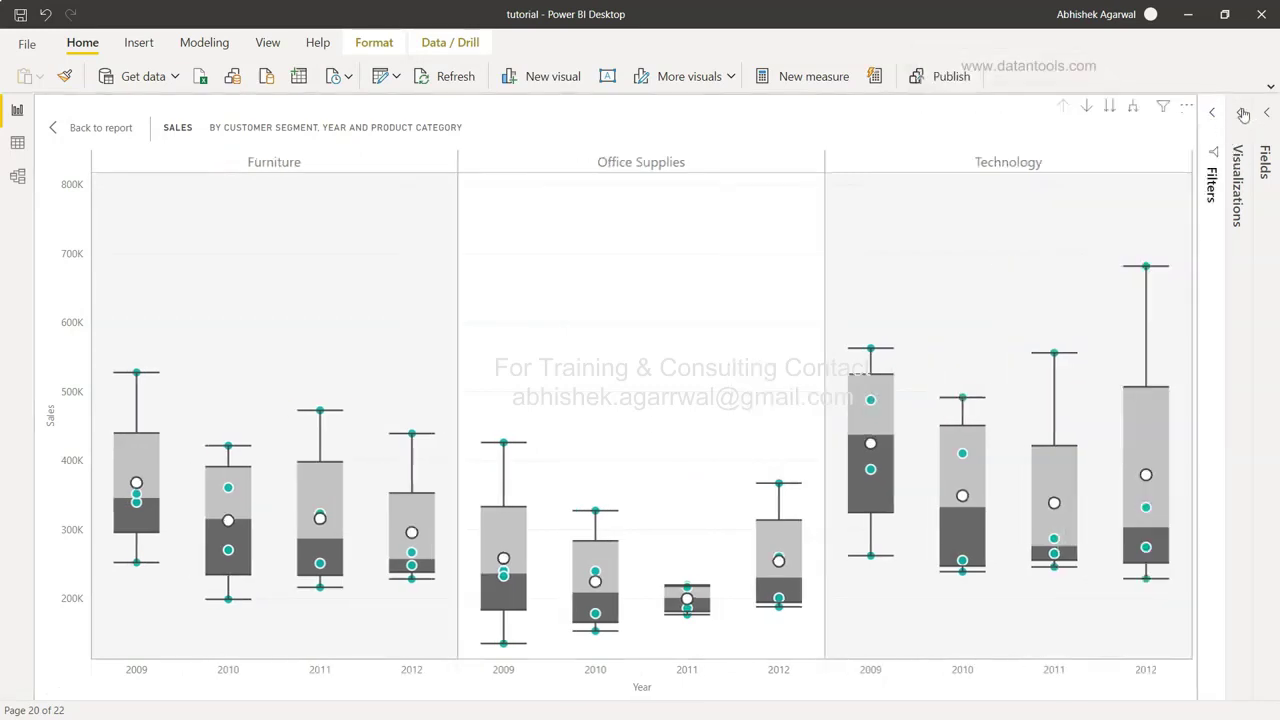
click(1240, 110)
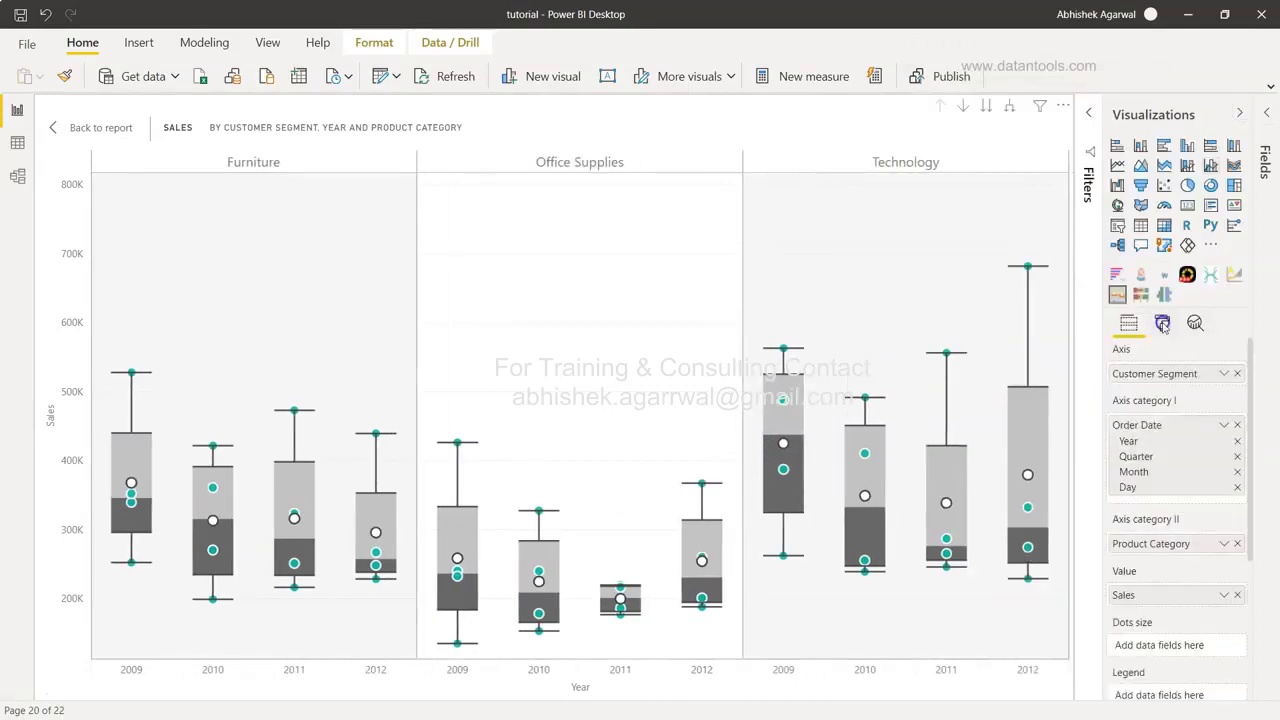
click(1162, 323)
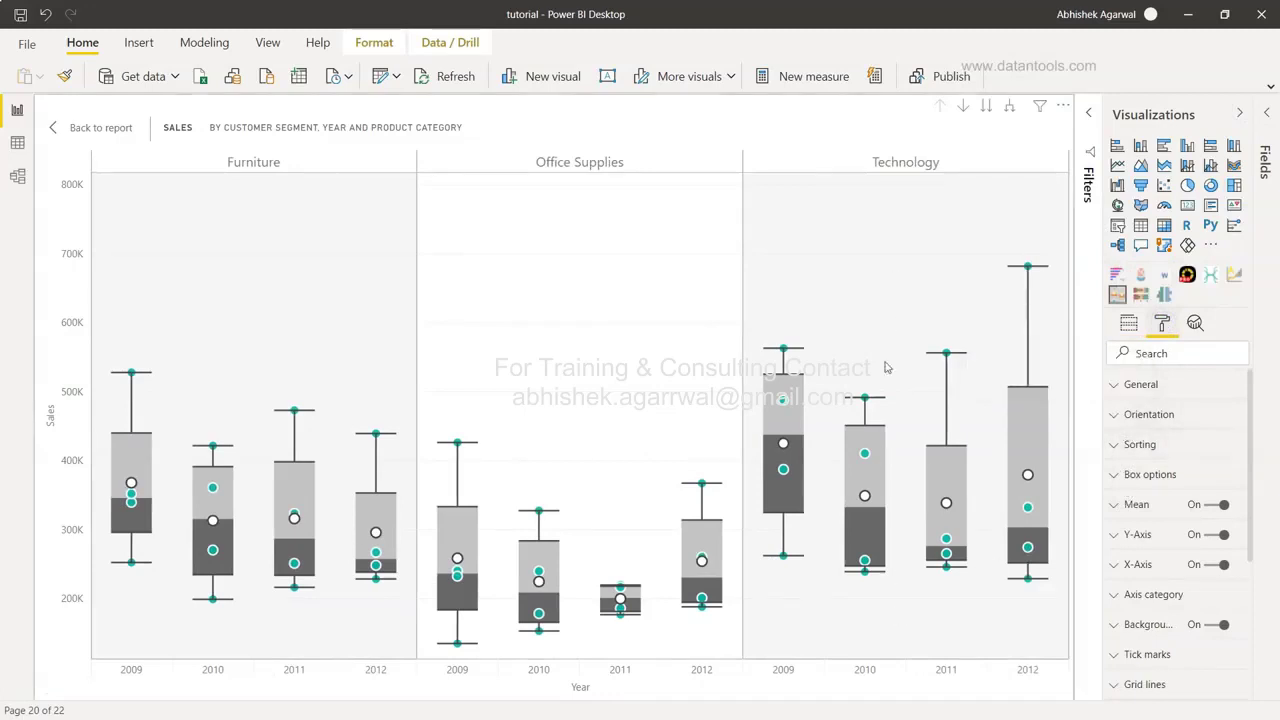
Change the box plot's Orientation from Vertical to Horizontal
click(1115, 416)
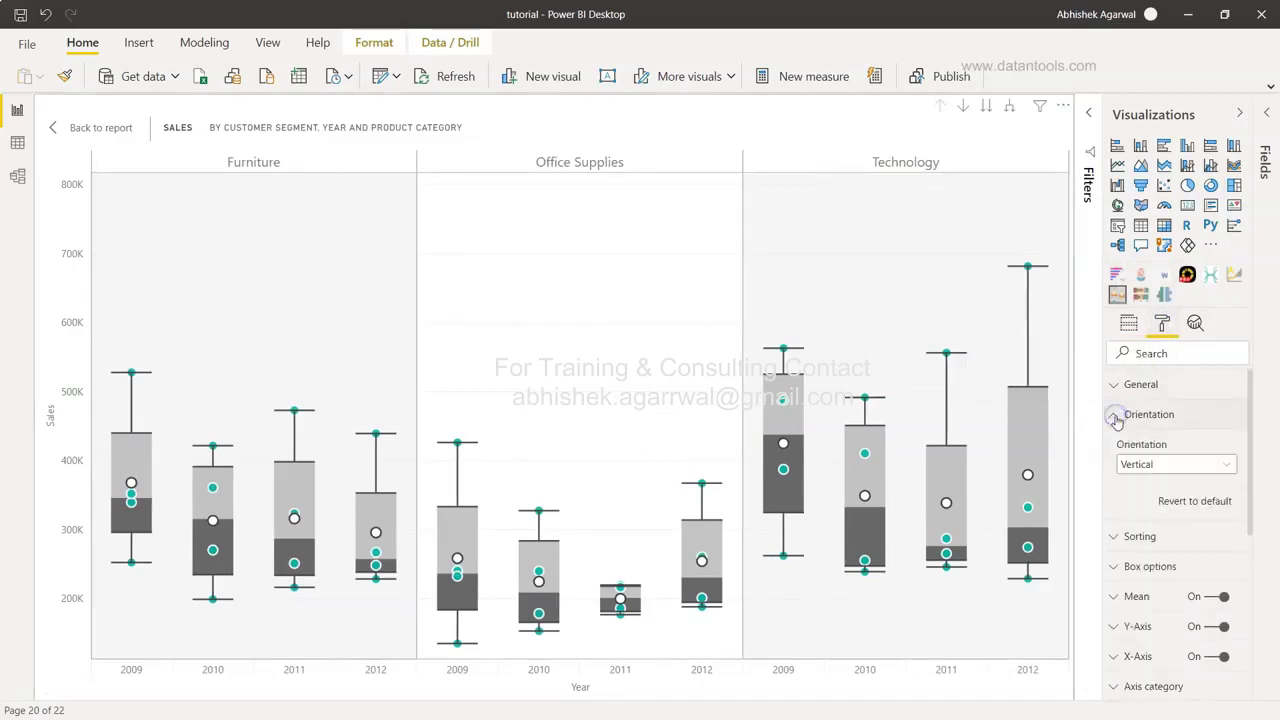
click(1180, 466)
click(1177, 496)
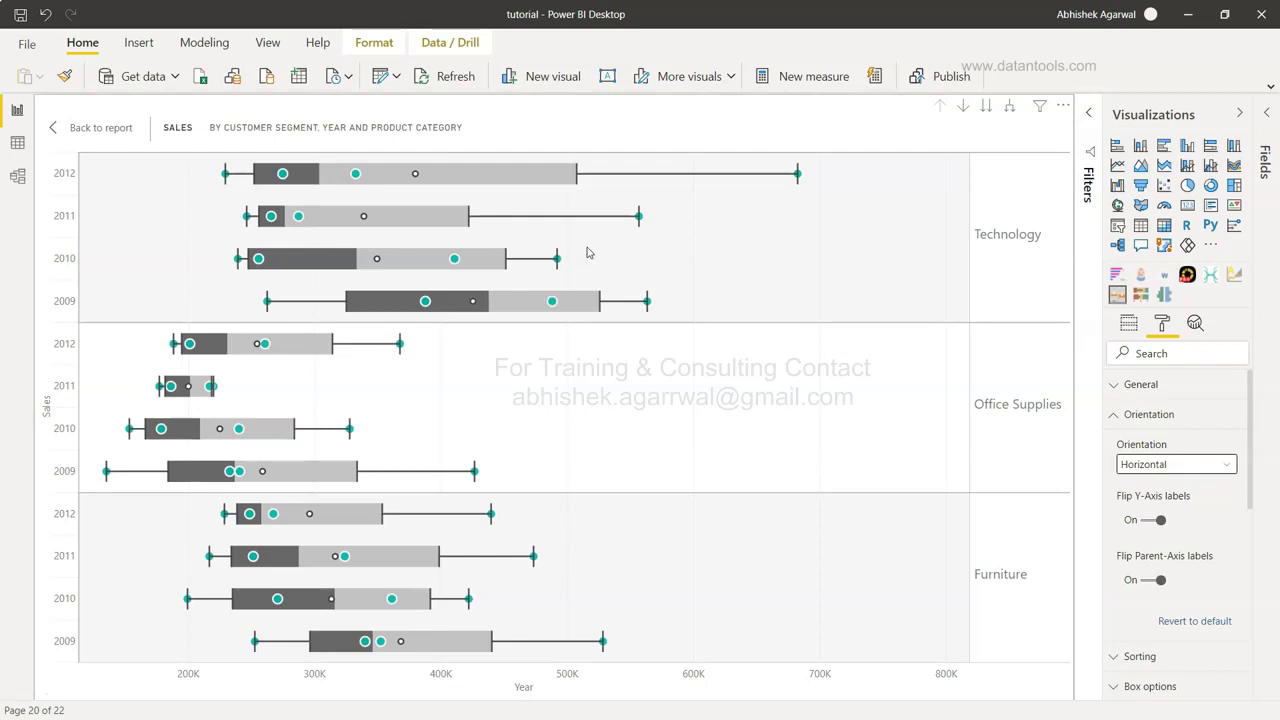
Sort Axis category I descending so years run 2009 to 2012 in each category
scroll(1150, 525, down, 3)
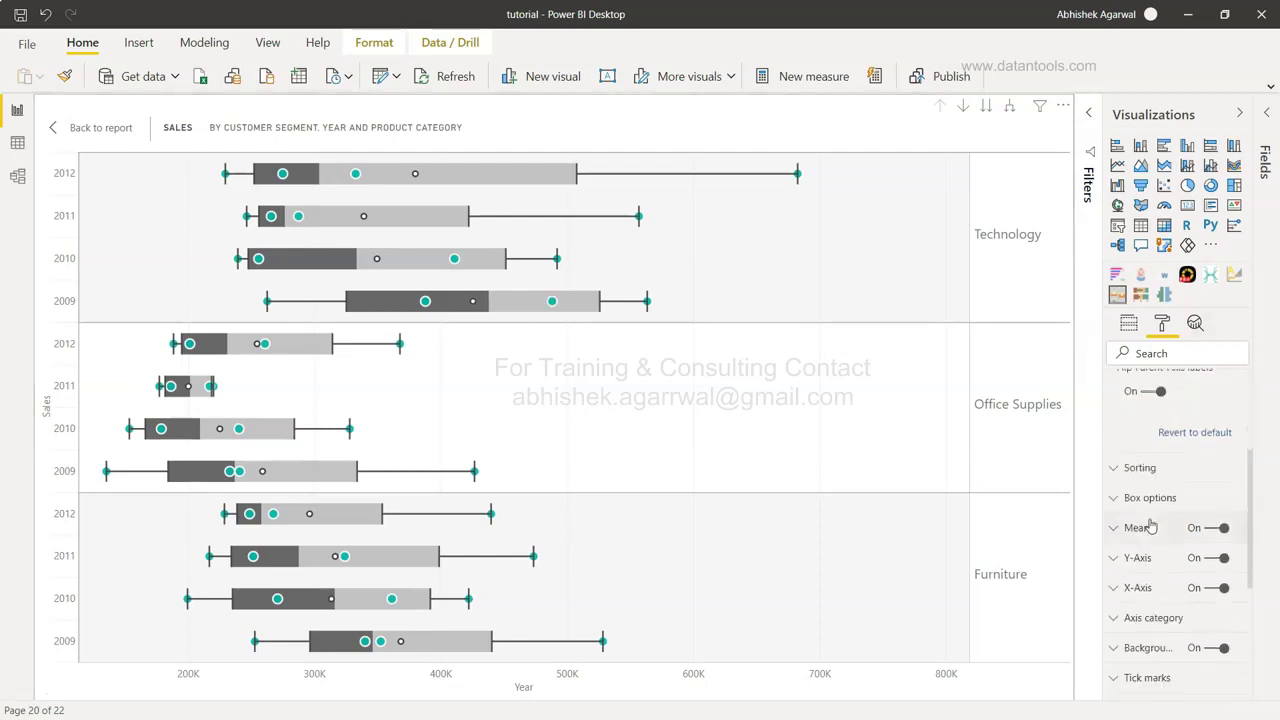
click(1128, 470)
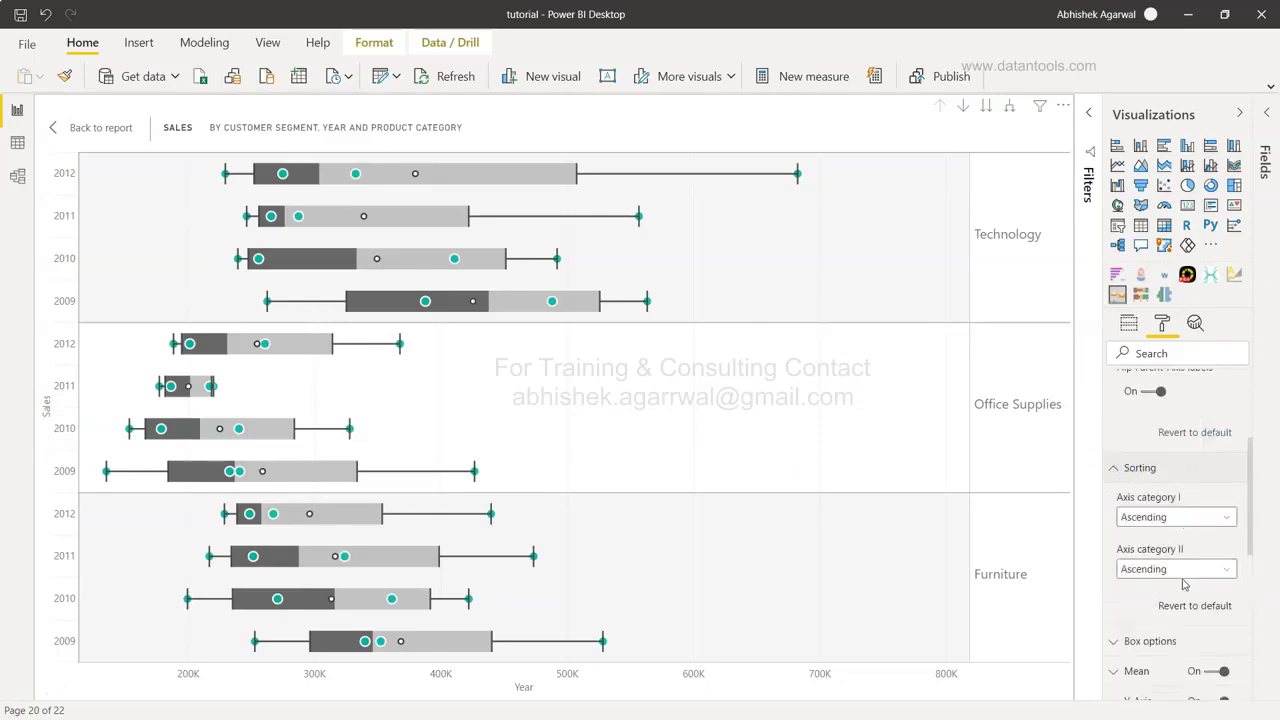
click(1180, 520)
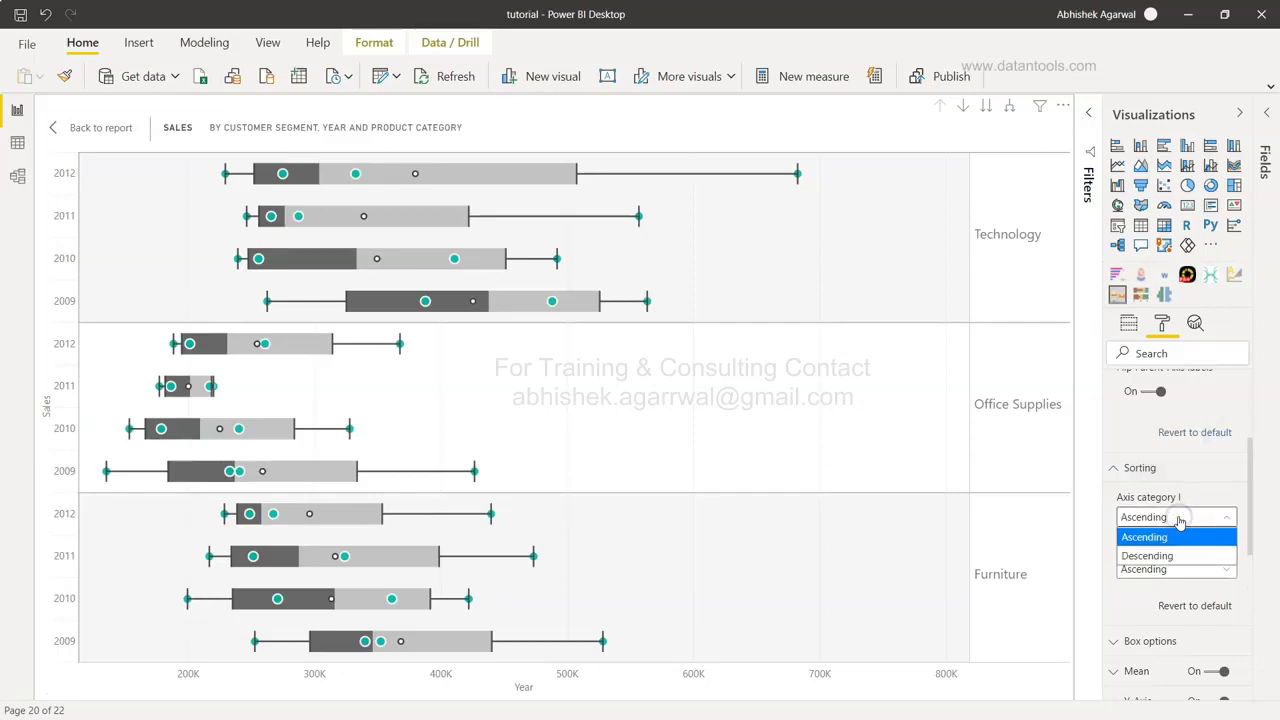
click(1182, 556)
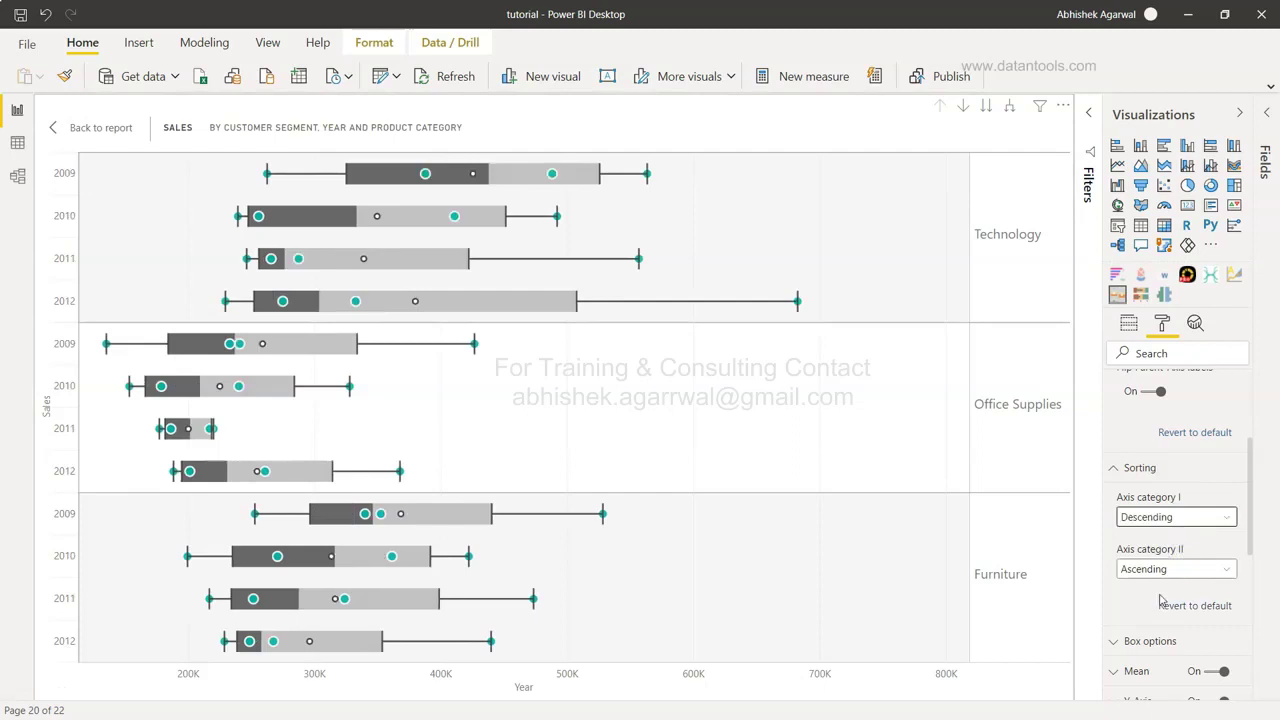
scroll(1160, 600, down, 3)
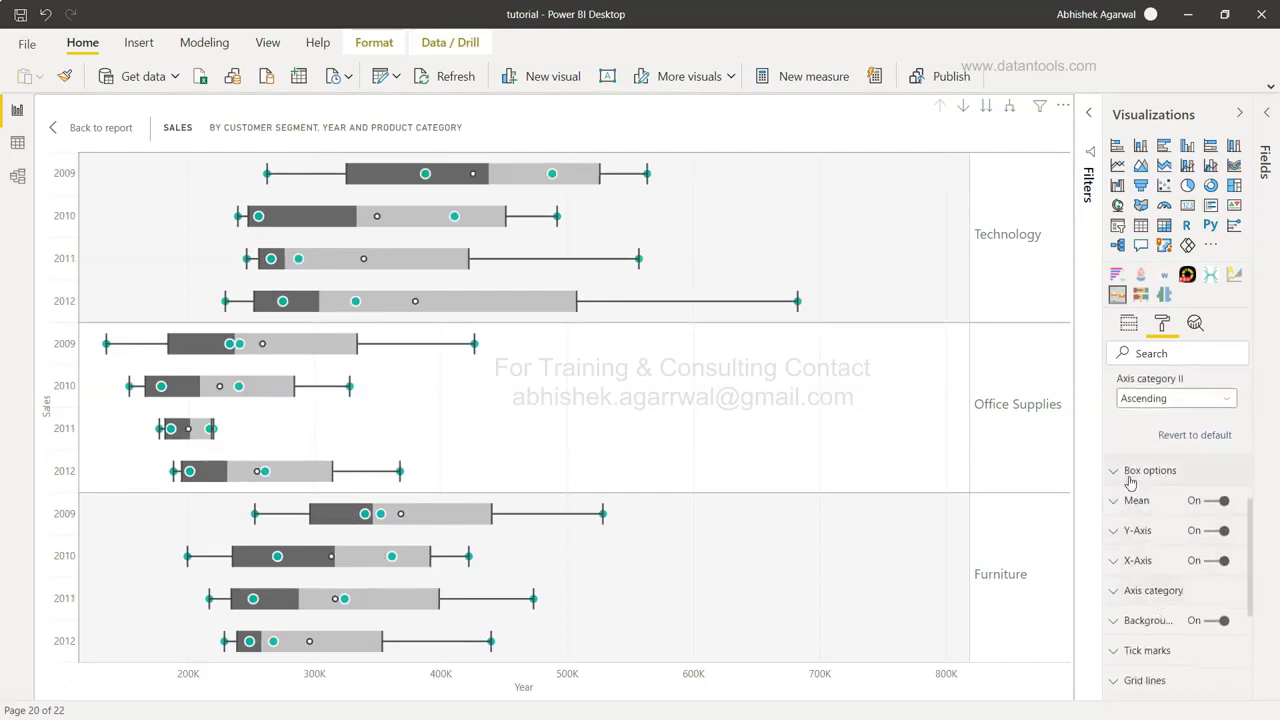
In Box options, keep Median Inclusive and set Whisker type to One Standard Deviation
click(1131, 474)
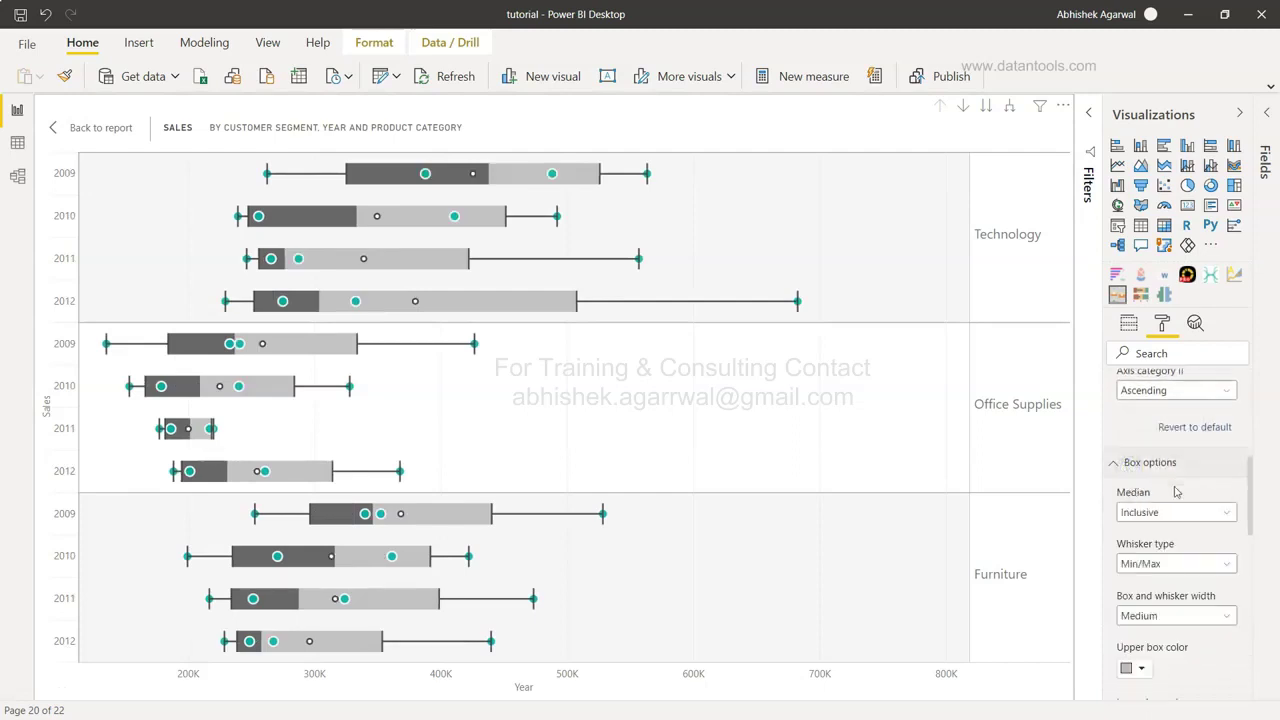
scroll(1175, 490, down, 2)
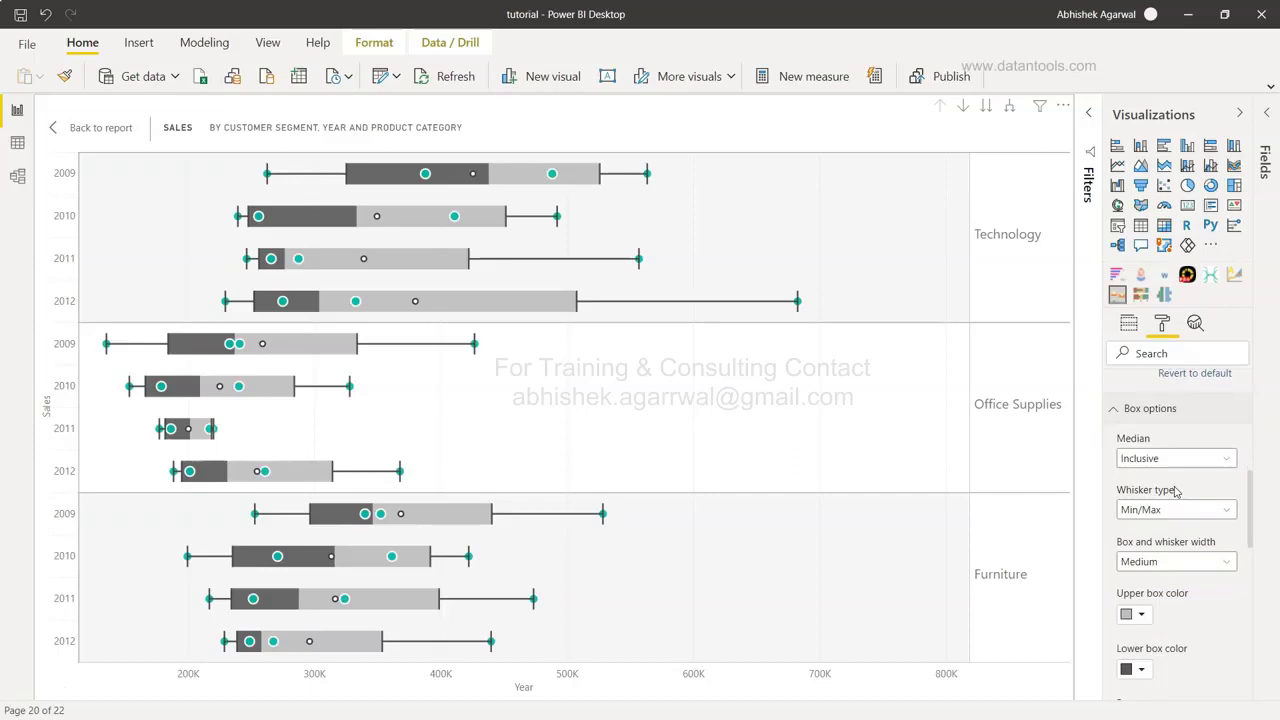
click(1175, 452)
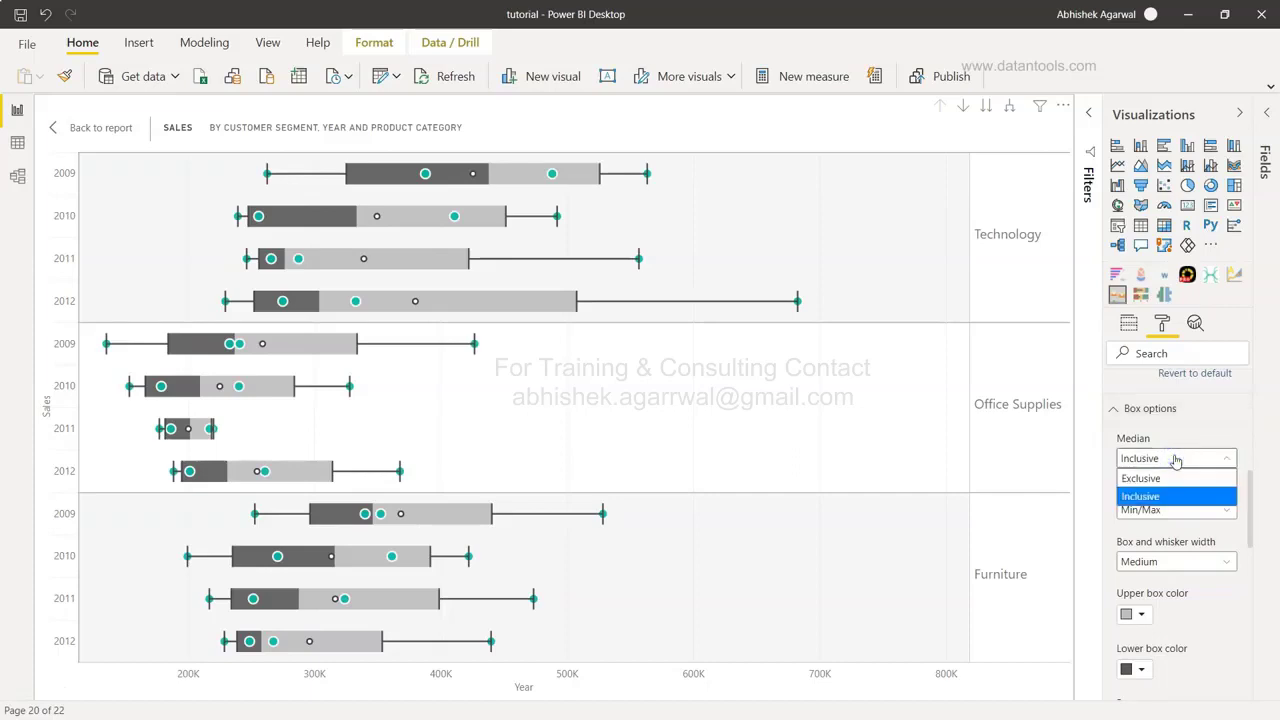
click(1175, 458)
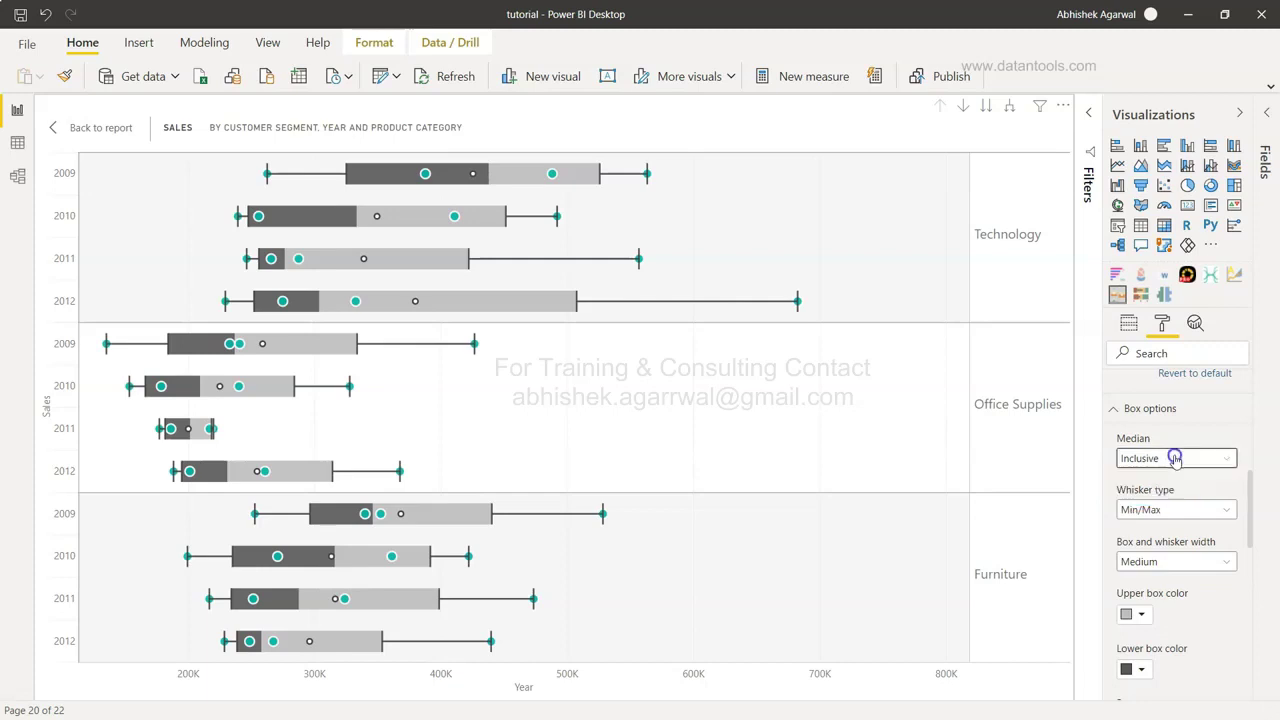
click(1172, 511)
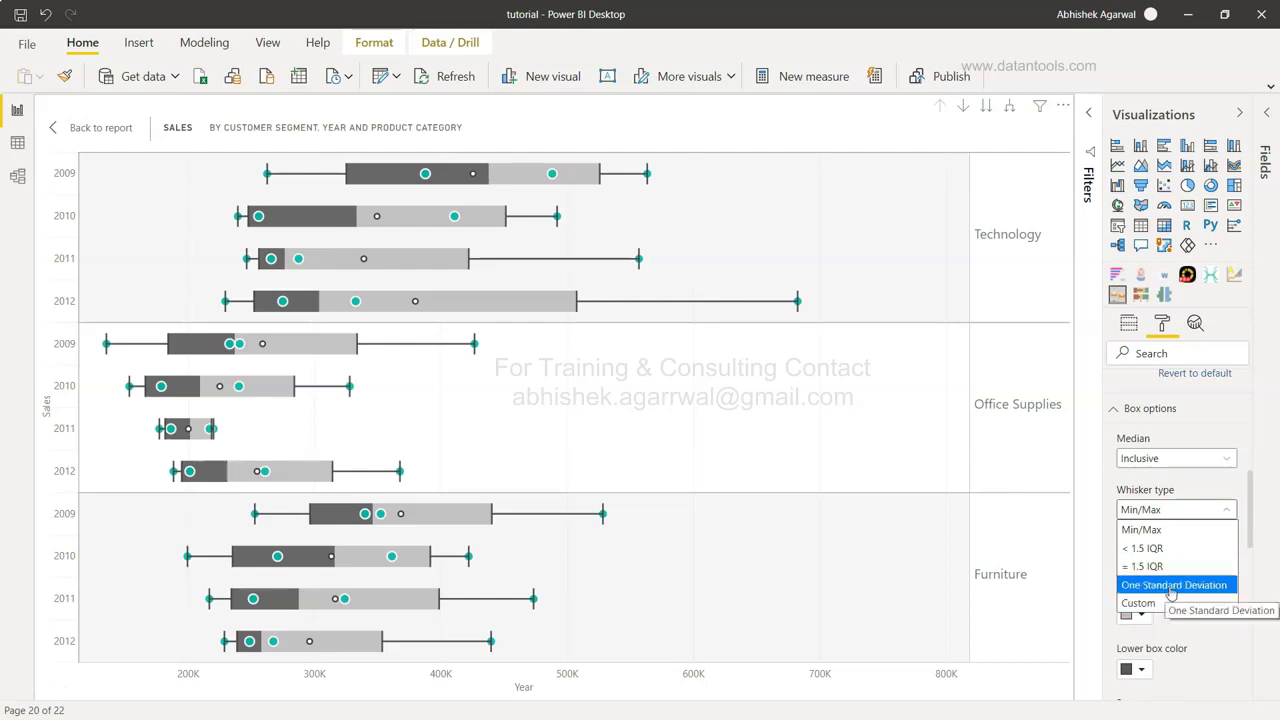
click(1171, 588)
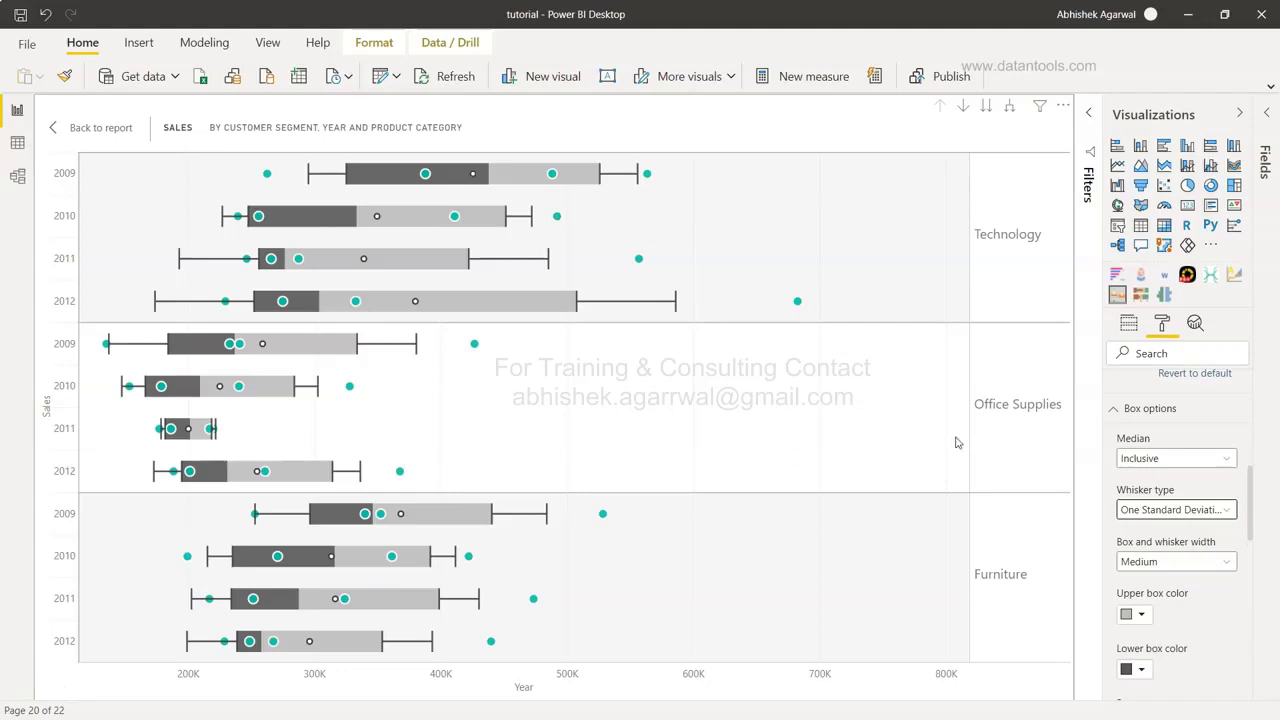
click(1158, 511)
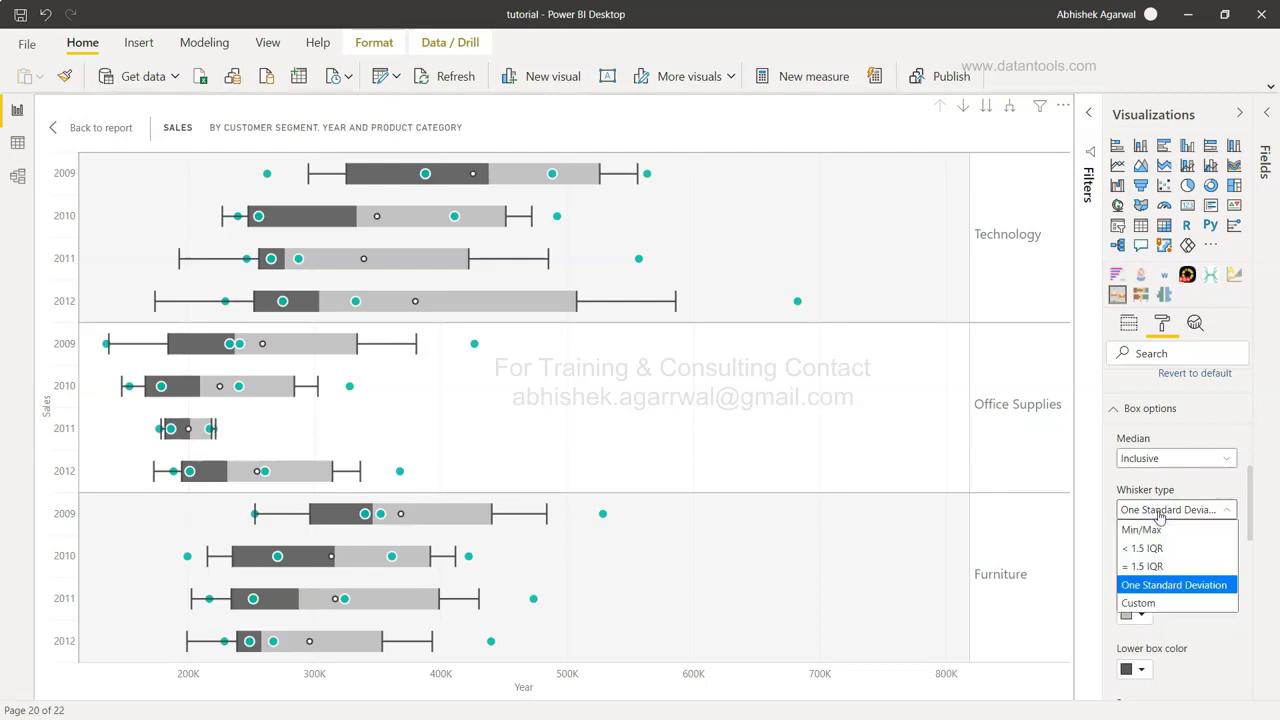
click(1210, 637)
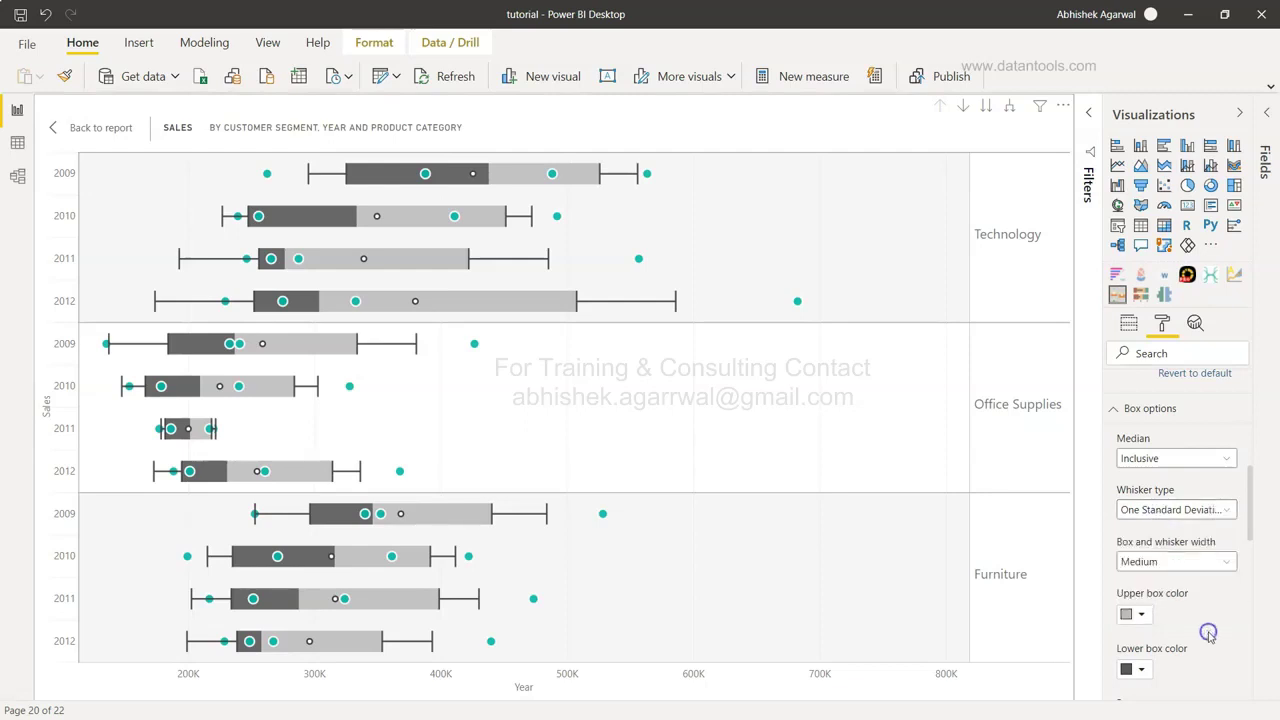
Try a Small box and whisker width, then set it back to Medium
click(1196, 564)
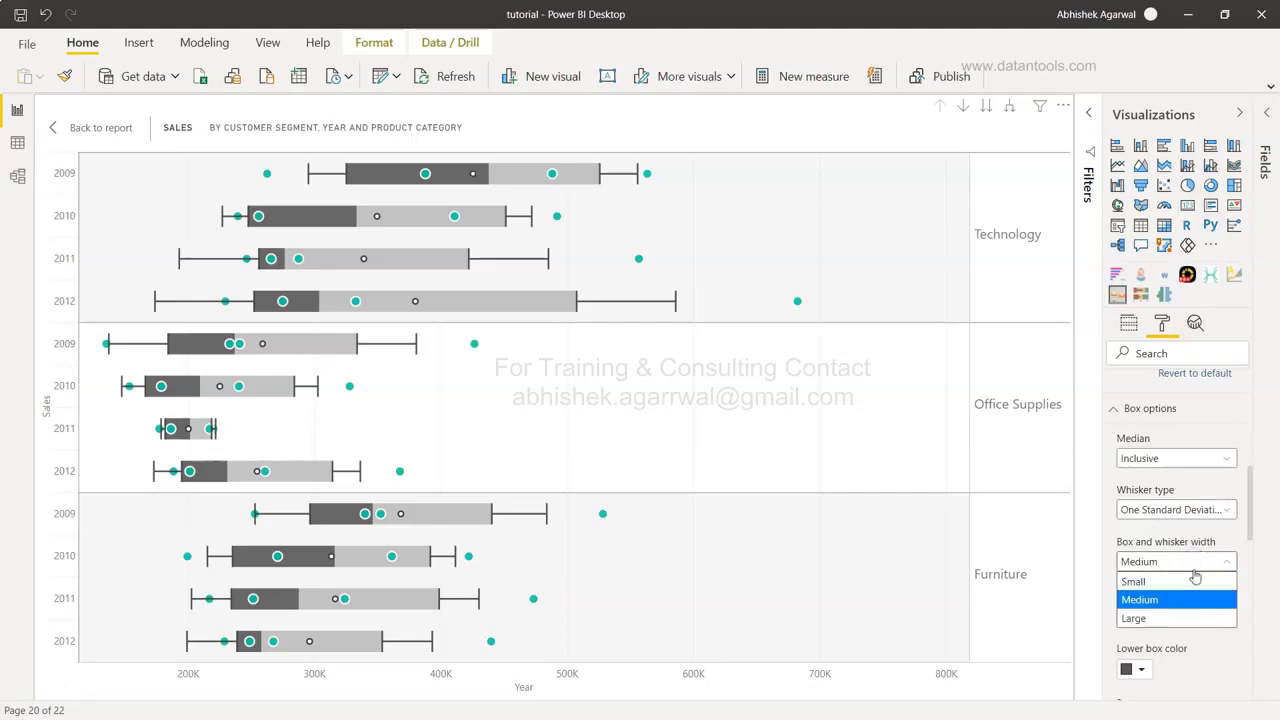
click(1193, 588)
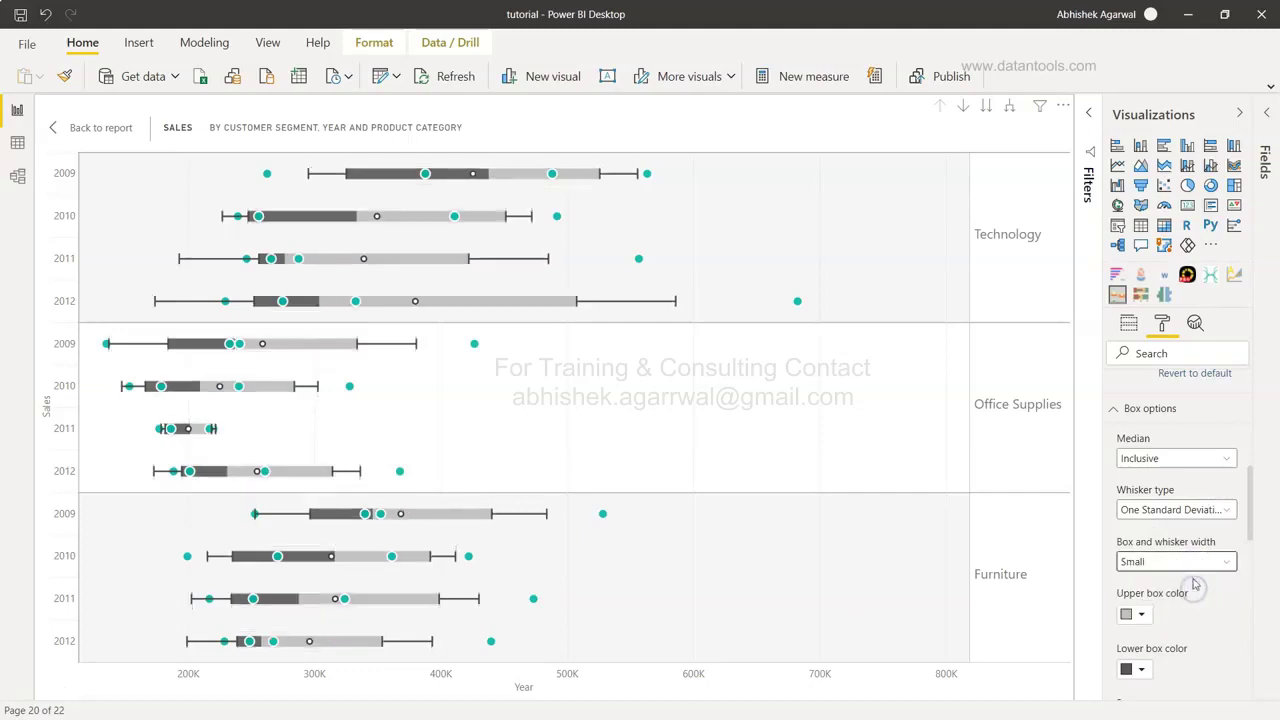
click(1194, 562)
click(1196, 603)
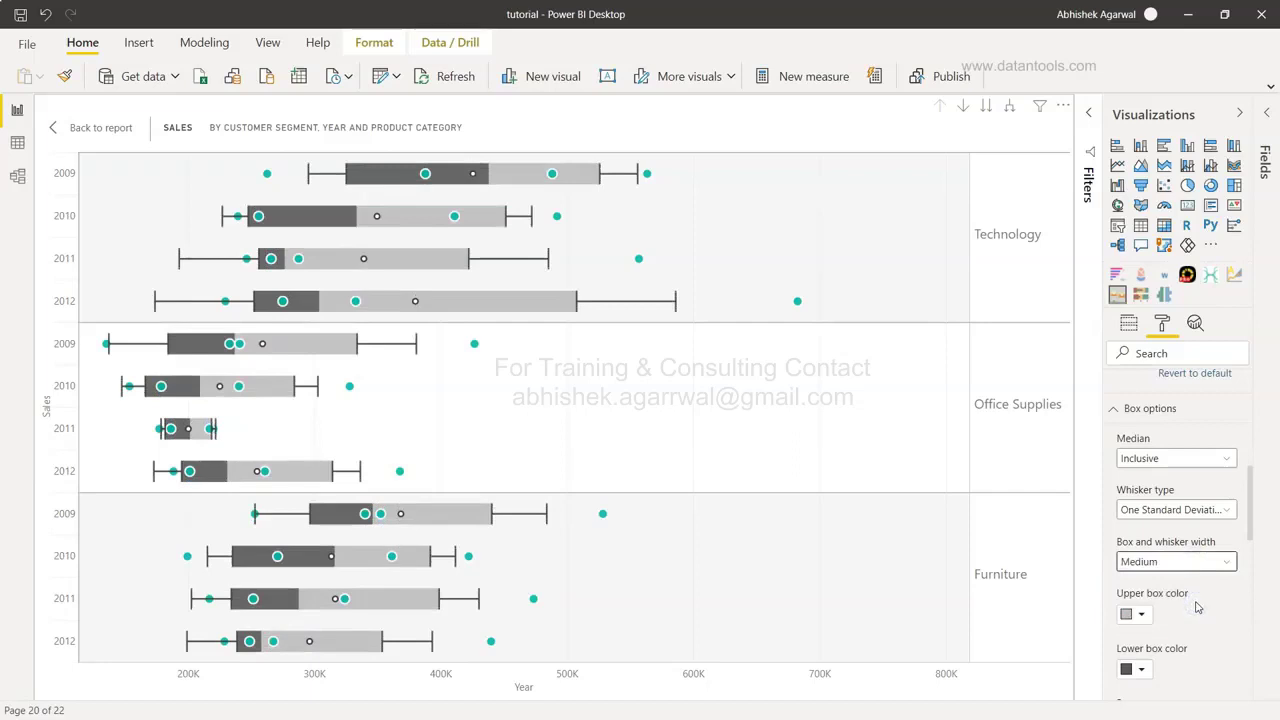
scroll(1197, 607, down, 1)
scroll(1197, 607, down, 1)
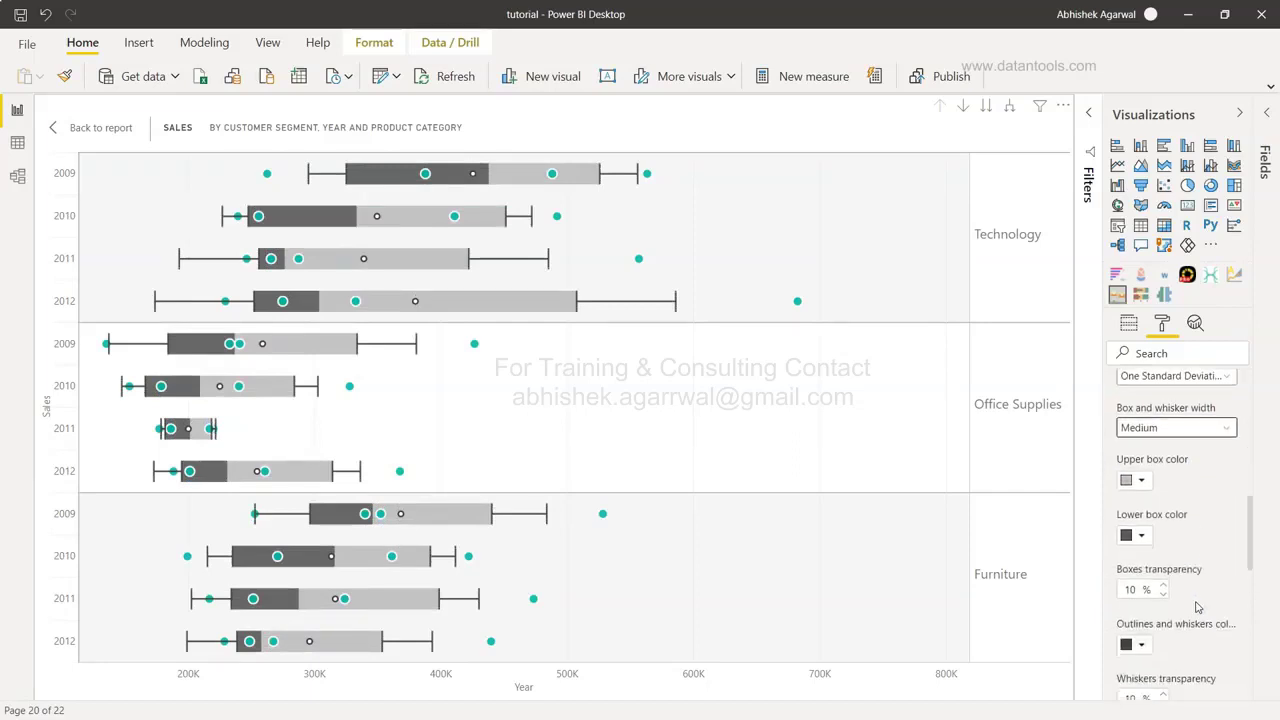
scroll(1197, 607, down, 5)
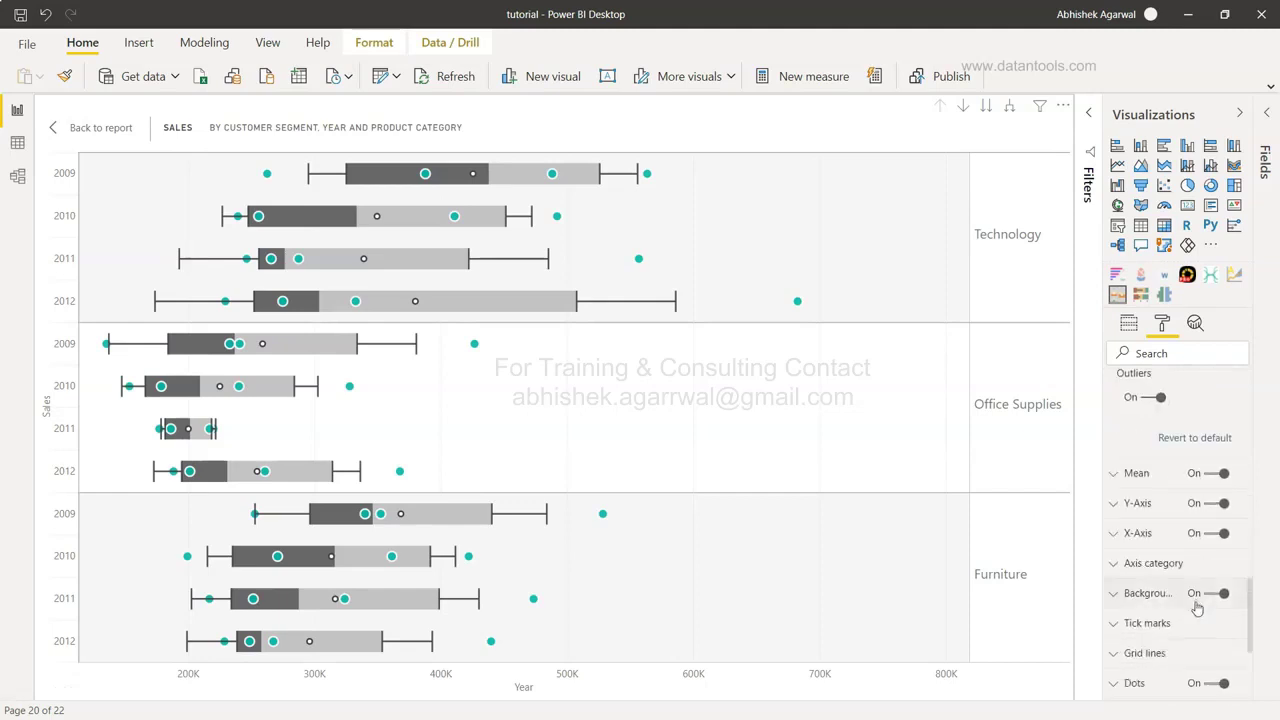
scroll(1197, 607, down, 1)
scroll(1197, 607, down, 1)
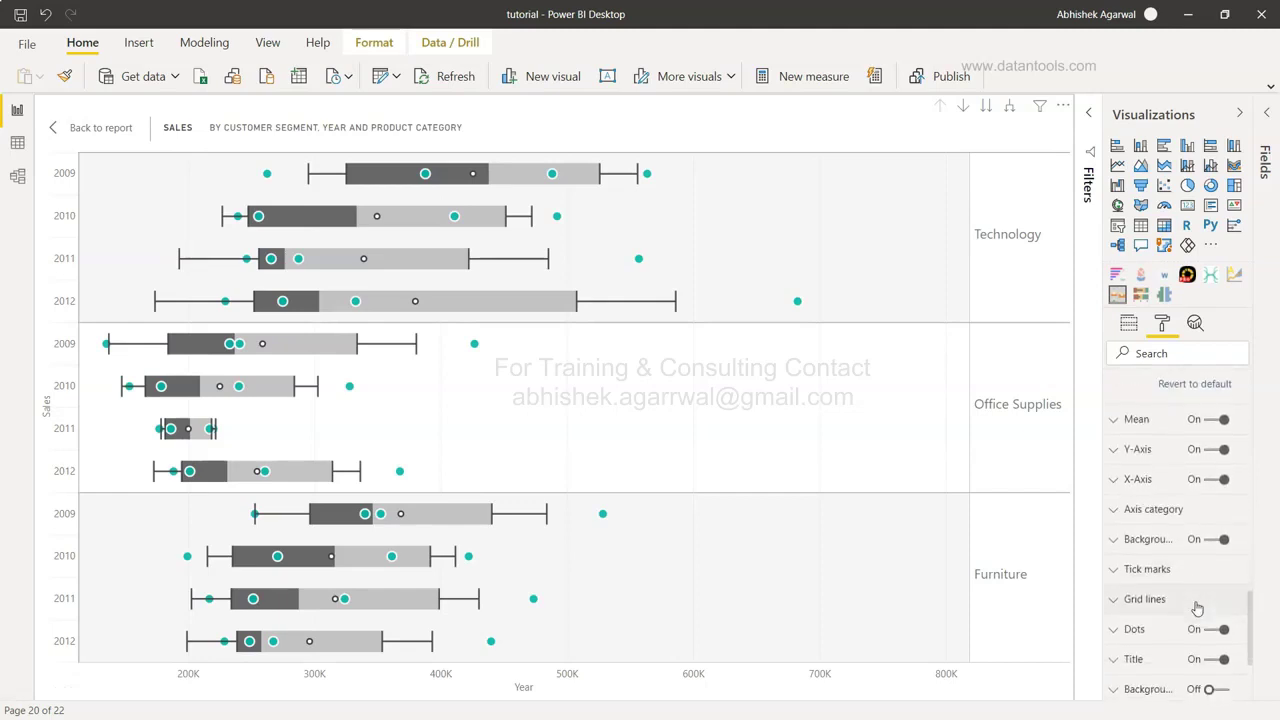
scroll(1197, 607, down, 3)
scroll(1197, 607, down, 1)
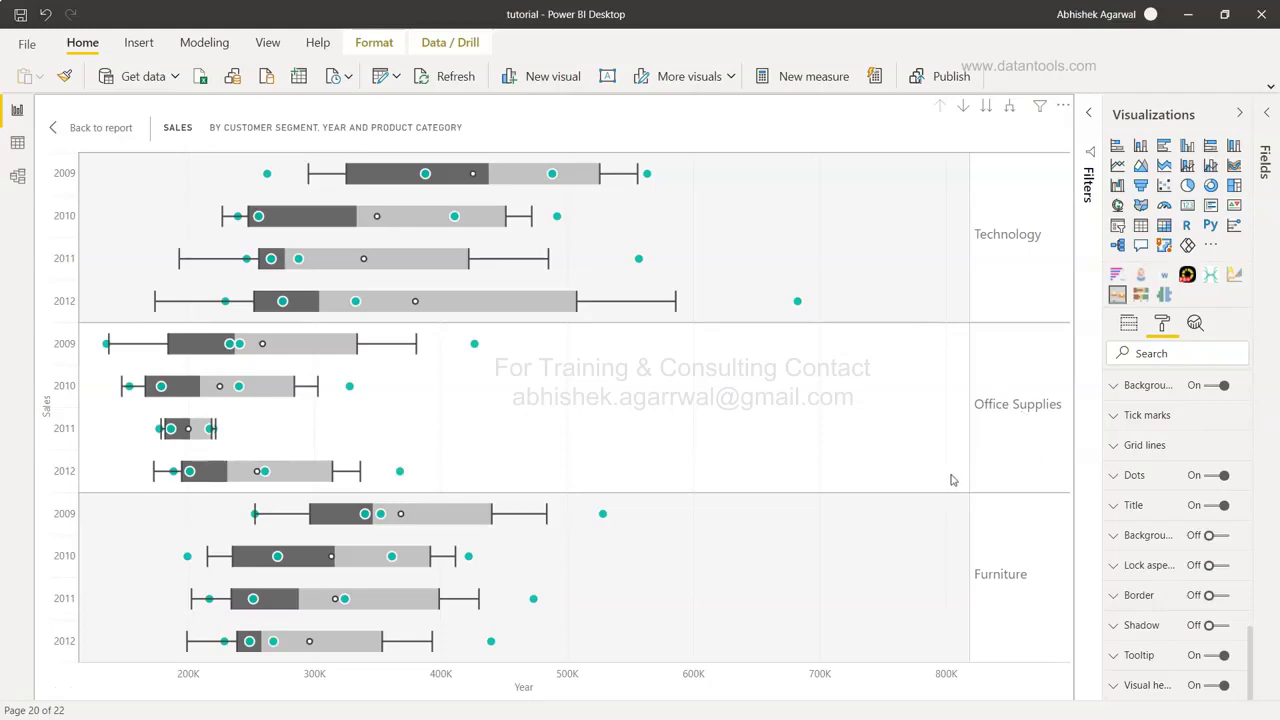
scroll(1175, 498, up, 10)
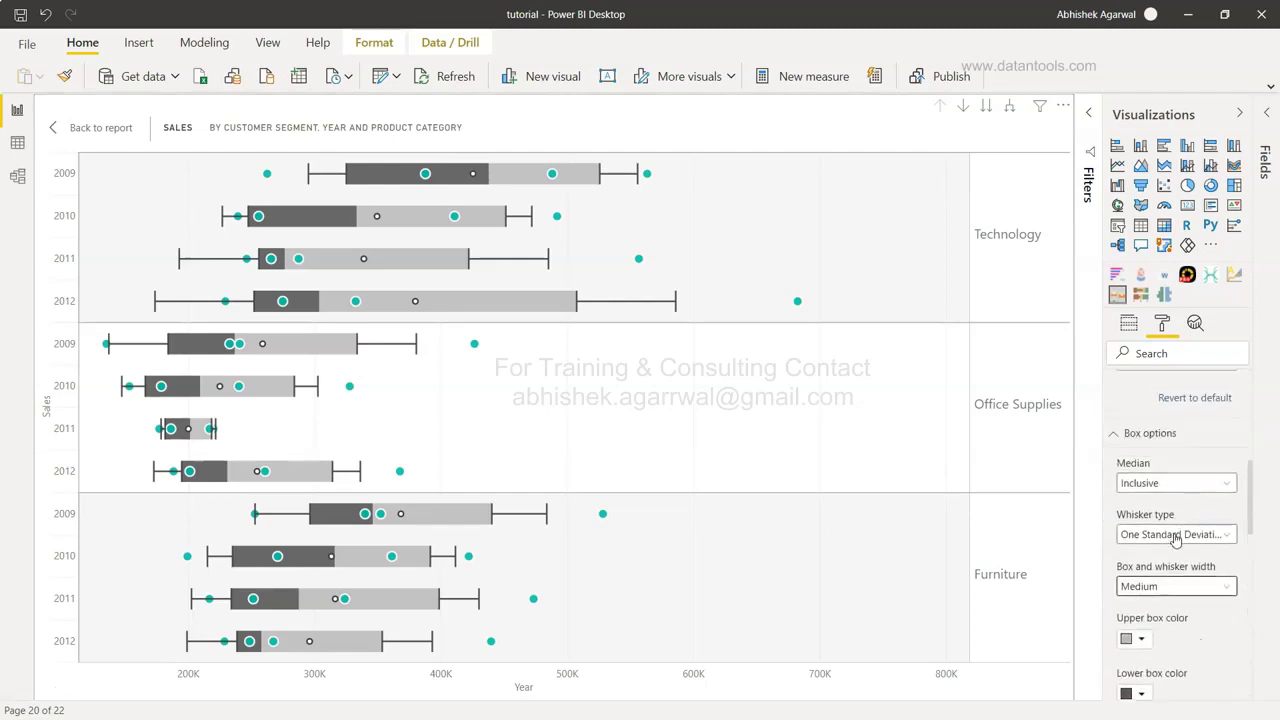
Check the Whisker type choices and leave it at One Standard Deviation
click(1172, 534)
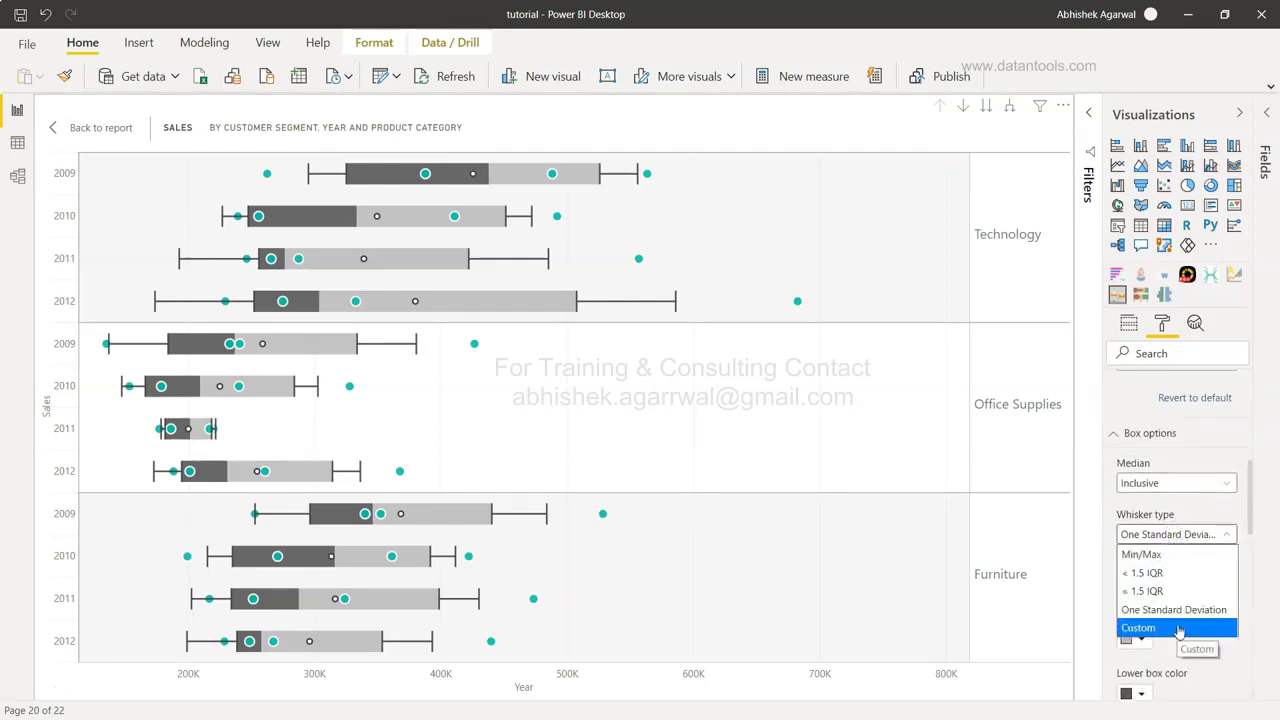
click(1097, 525)
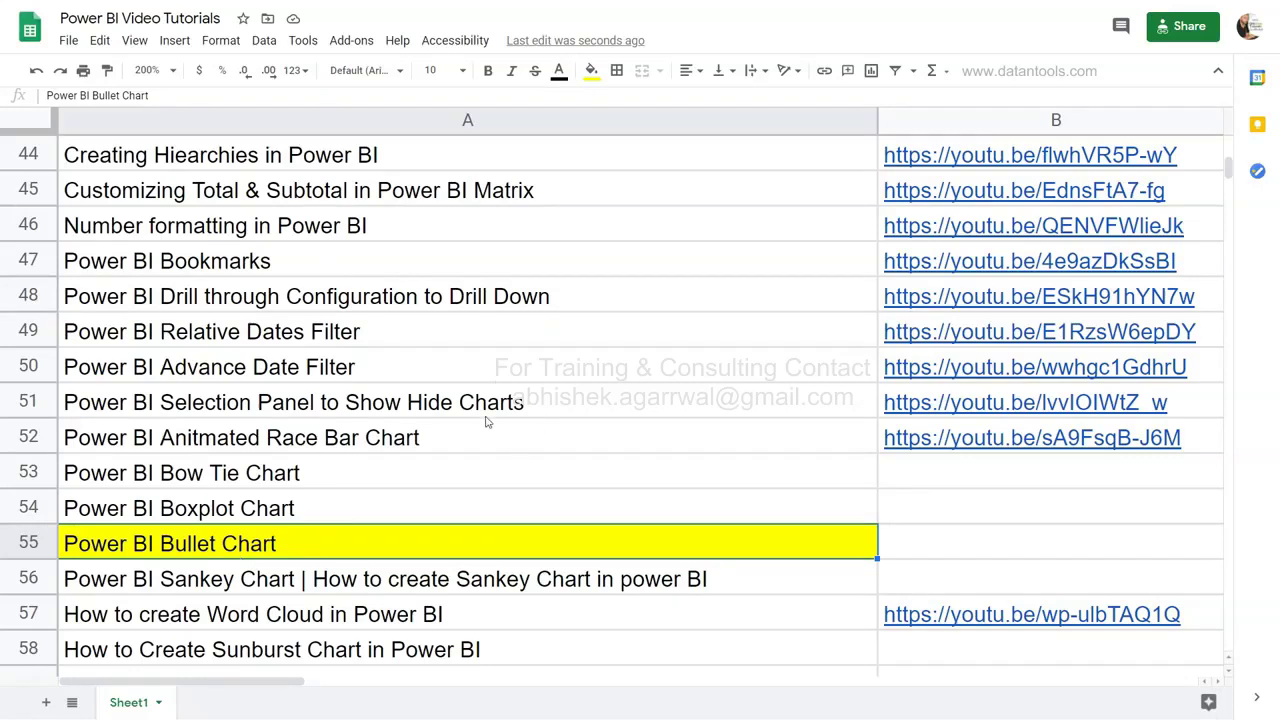
Scroll through the Google Sheets tutorial list, then return to Power BI Desktop's Bullet chart page
scroll(487, 421, up, 5)
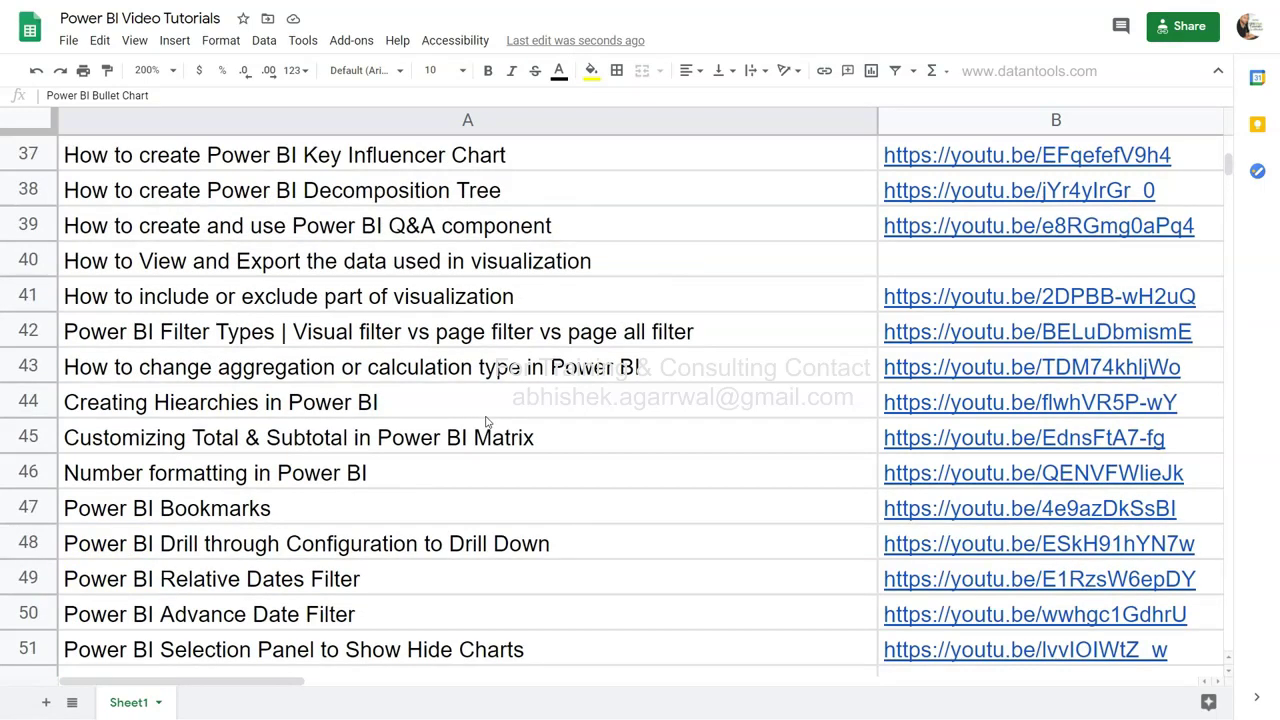
scroll(487, 421, up, 4)
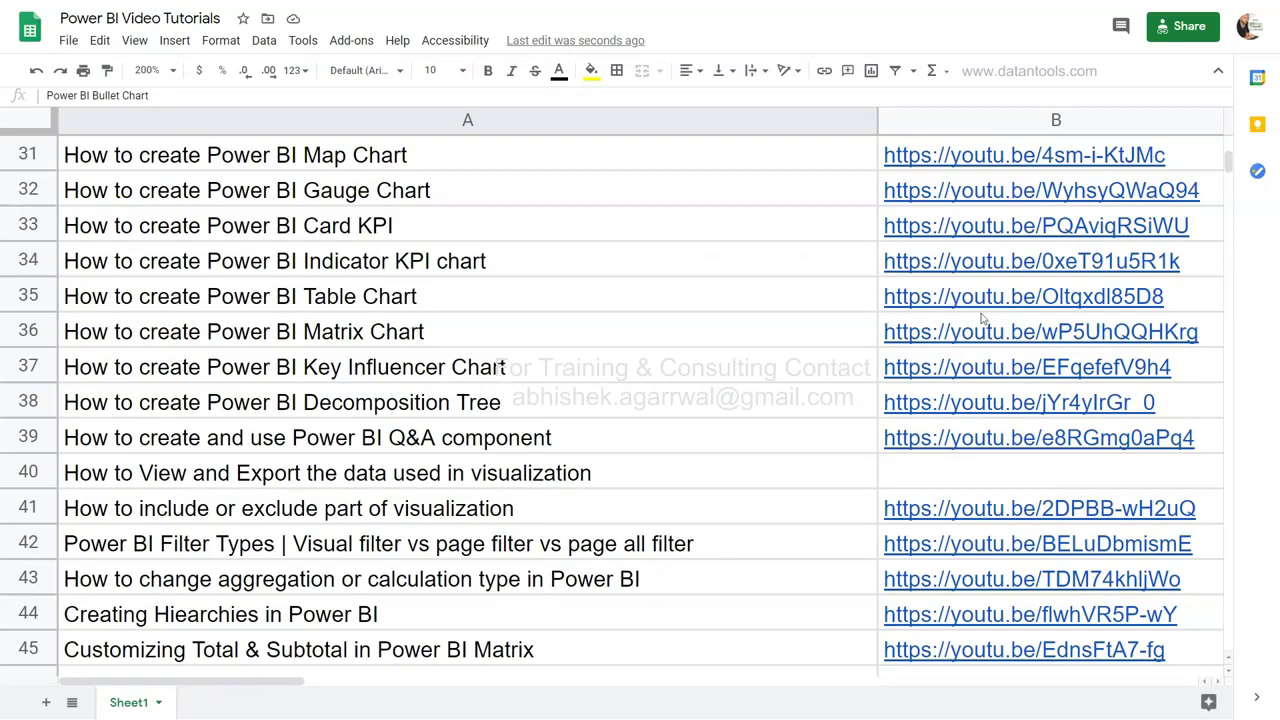
mouse_move(1015, 341)
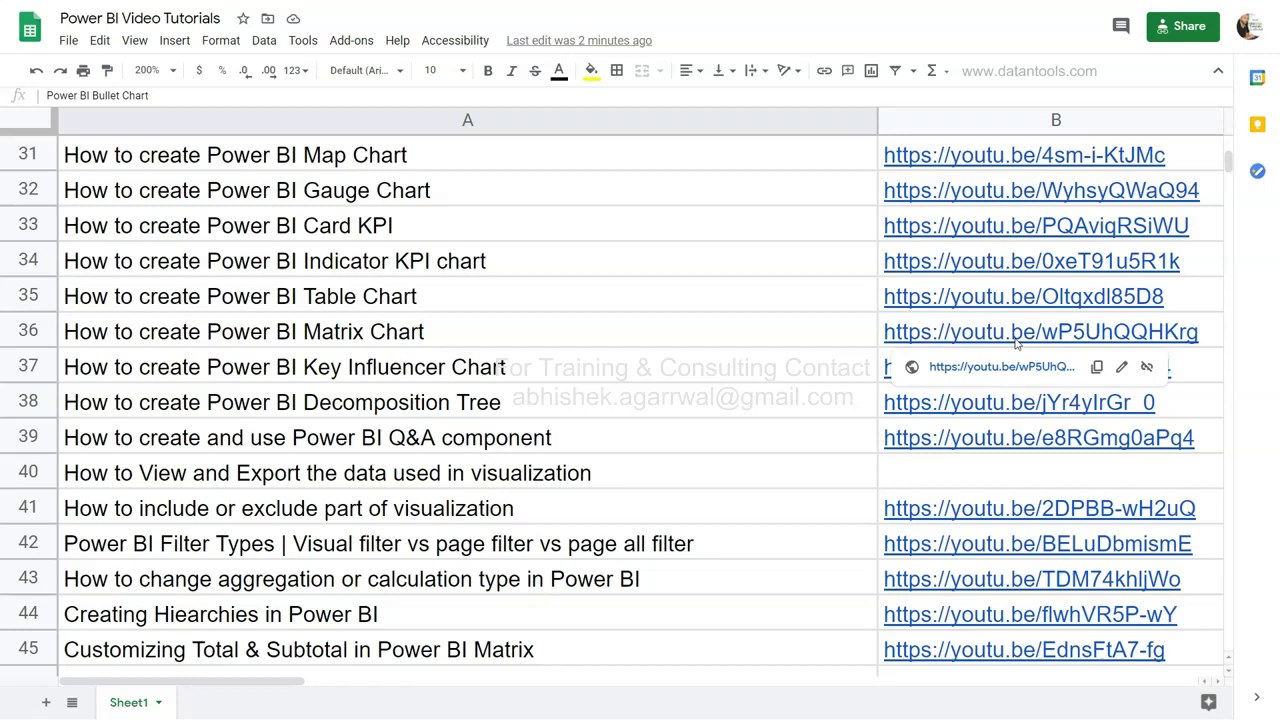
scroll(776, 417, down, 4)
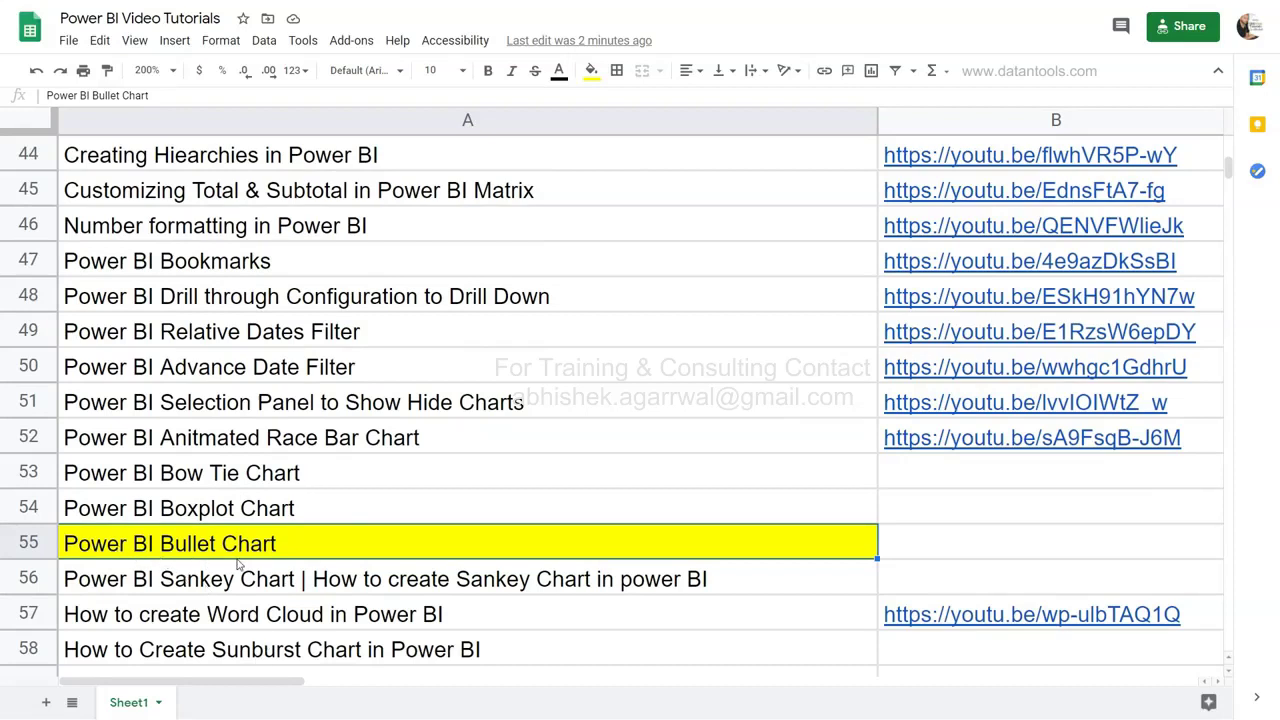
key(alt+Tab)
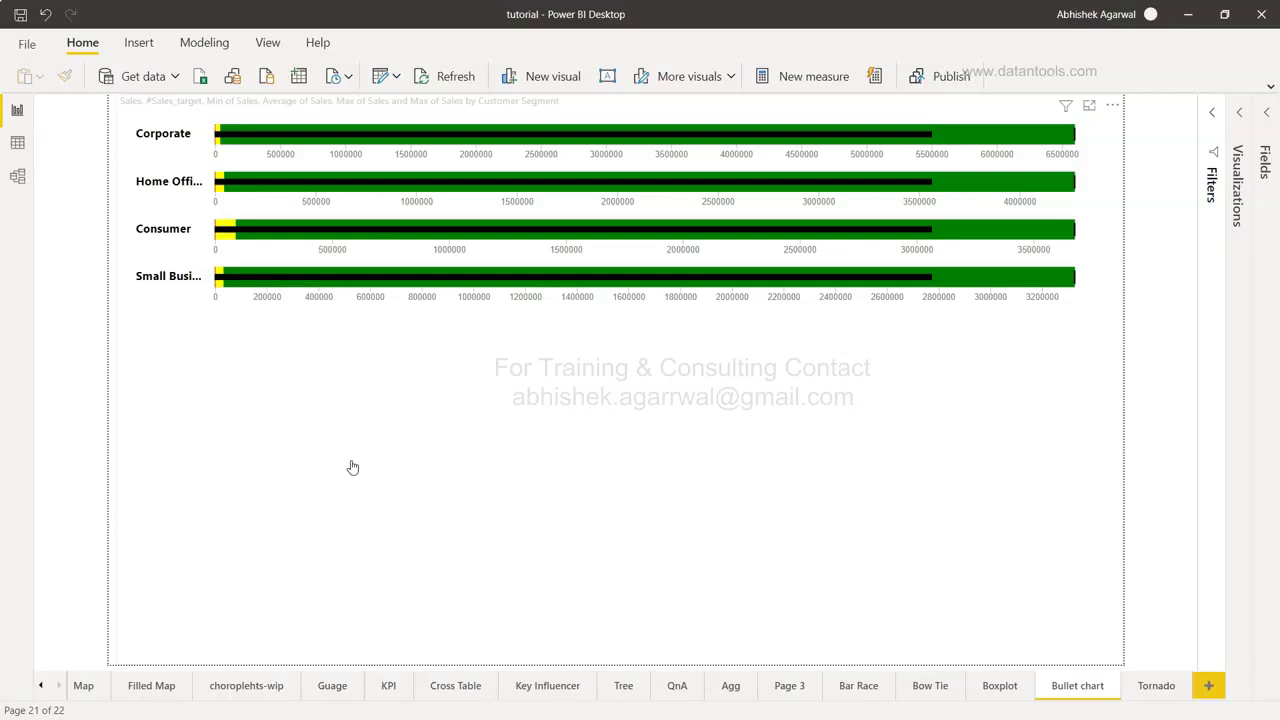
Open the More options menu of the existing bullet chart visual
mouse_move(480, 280)
mouse_move(218, 232)
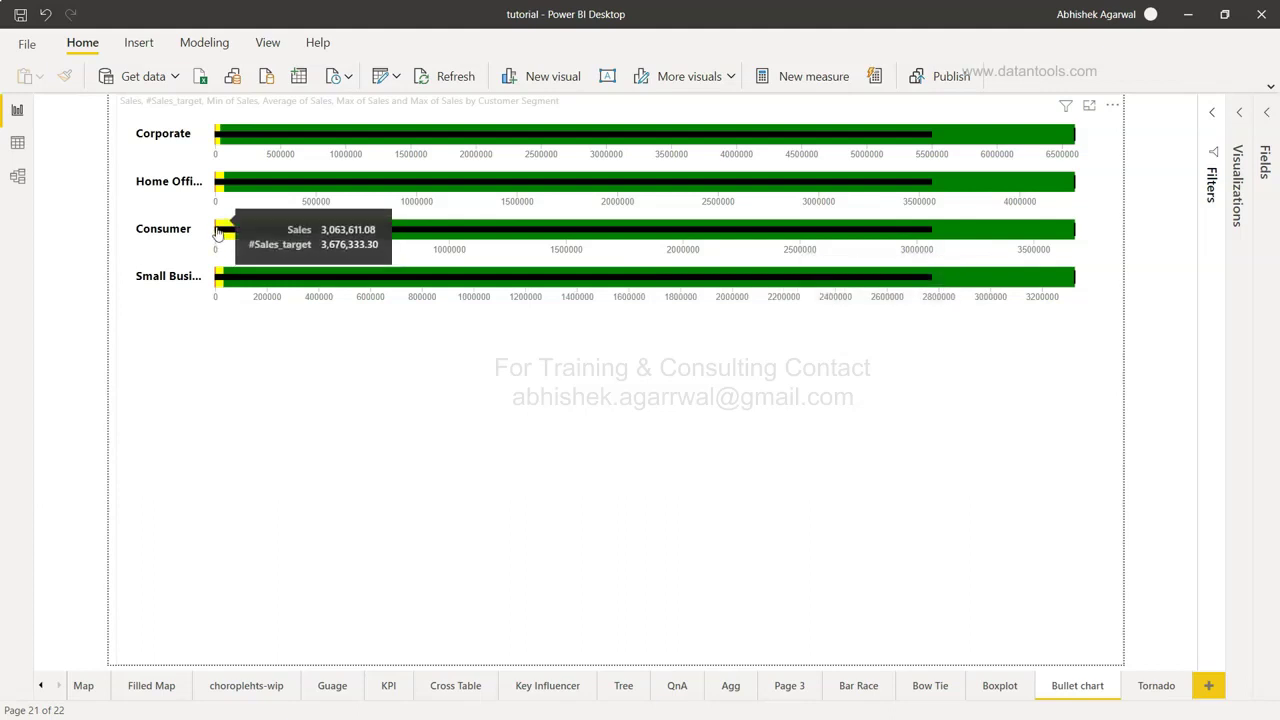
mouse_move(218, 193)
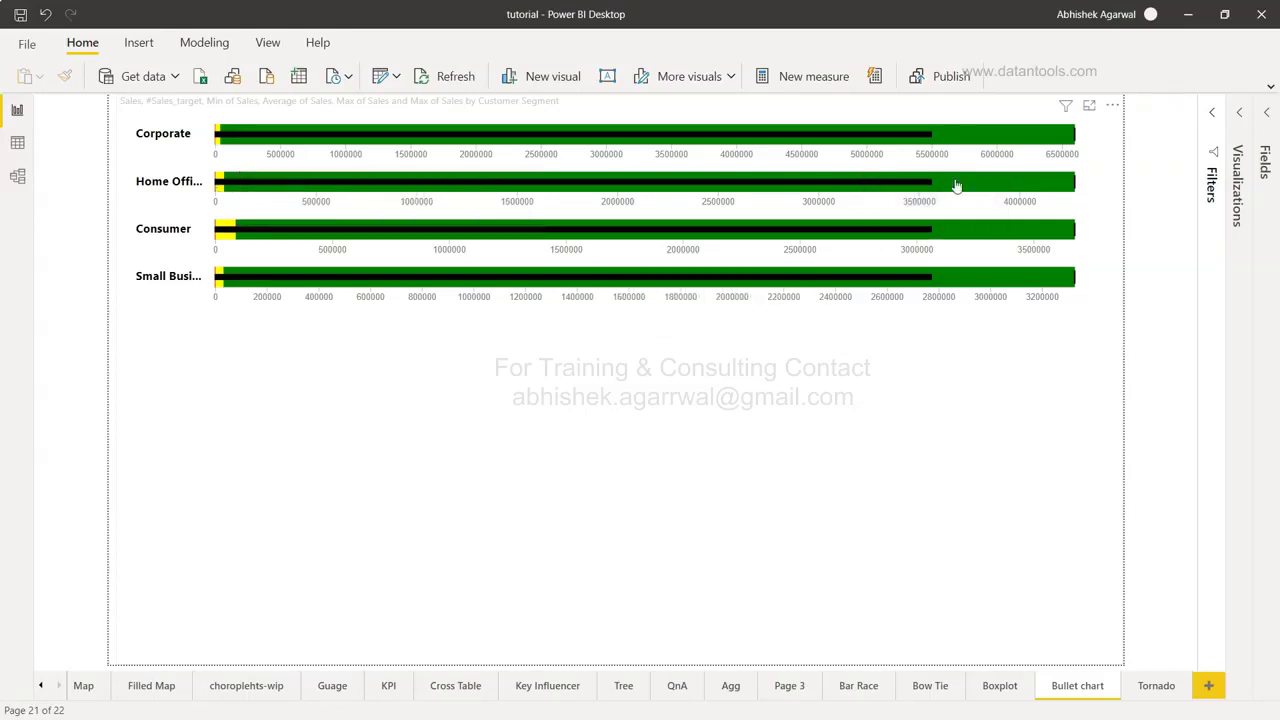
click(1112, 104)
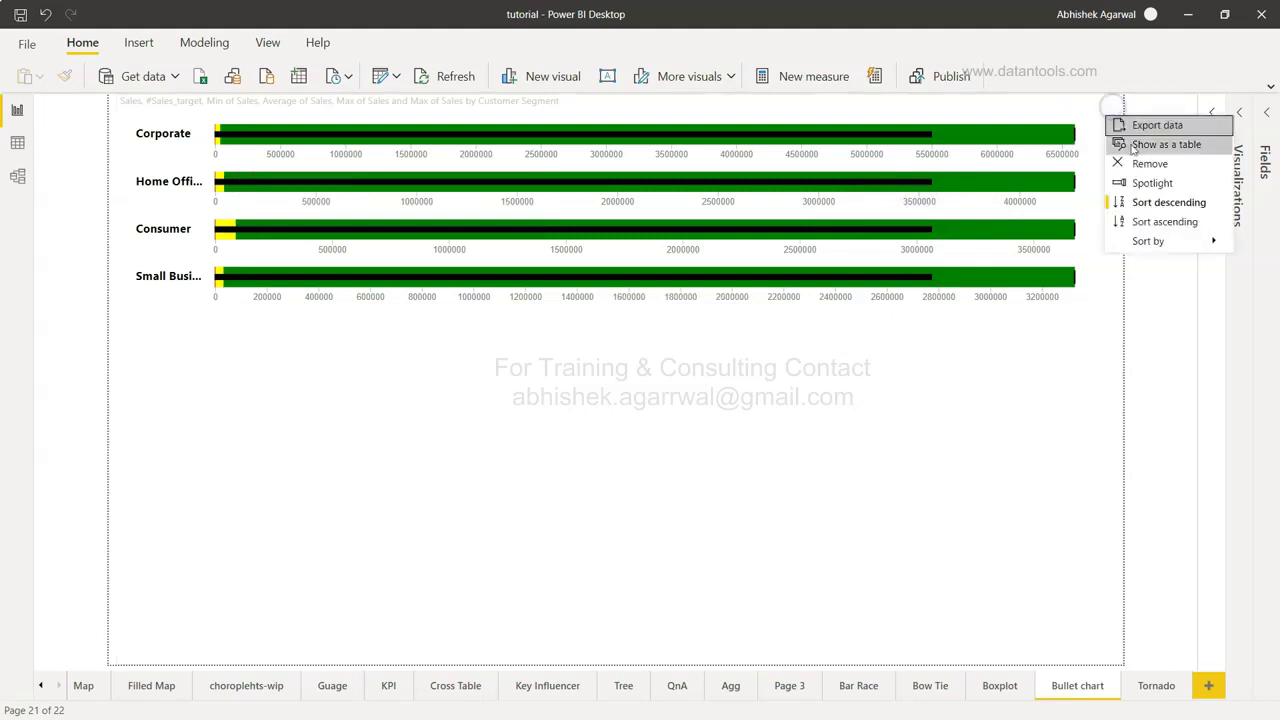
Remove the old bullet chart and open the Get more visuals store from the Visualizations pane
click(1157, 166)
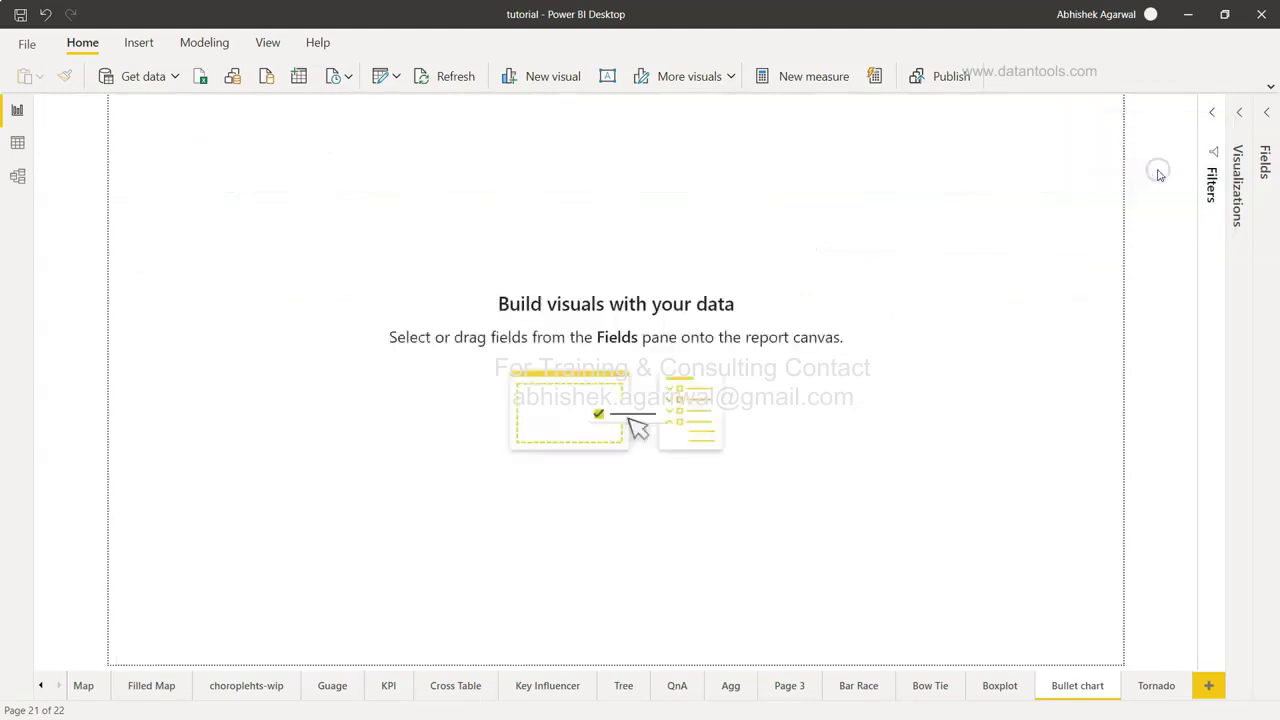
click(1239, 114)
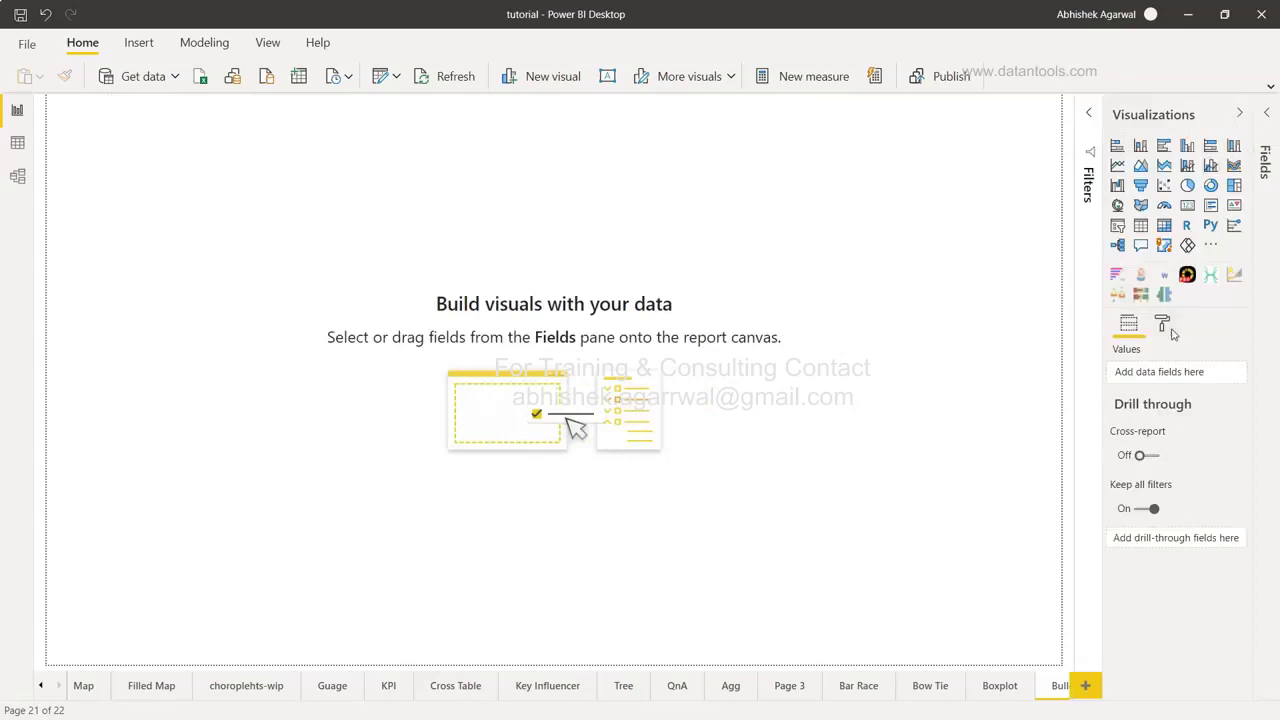
click(1213, 250)
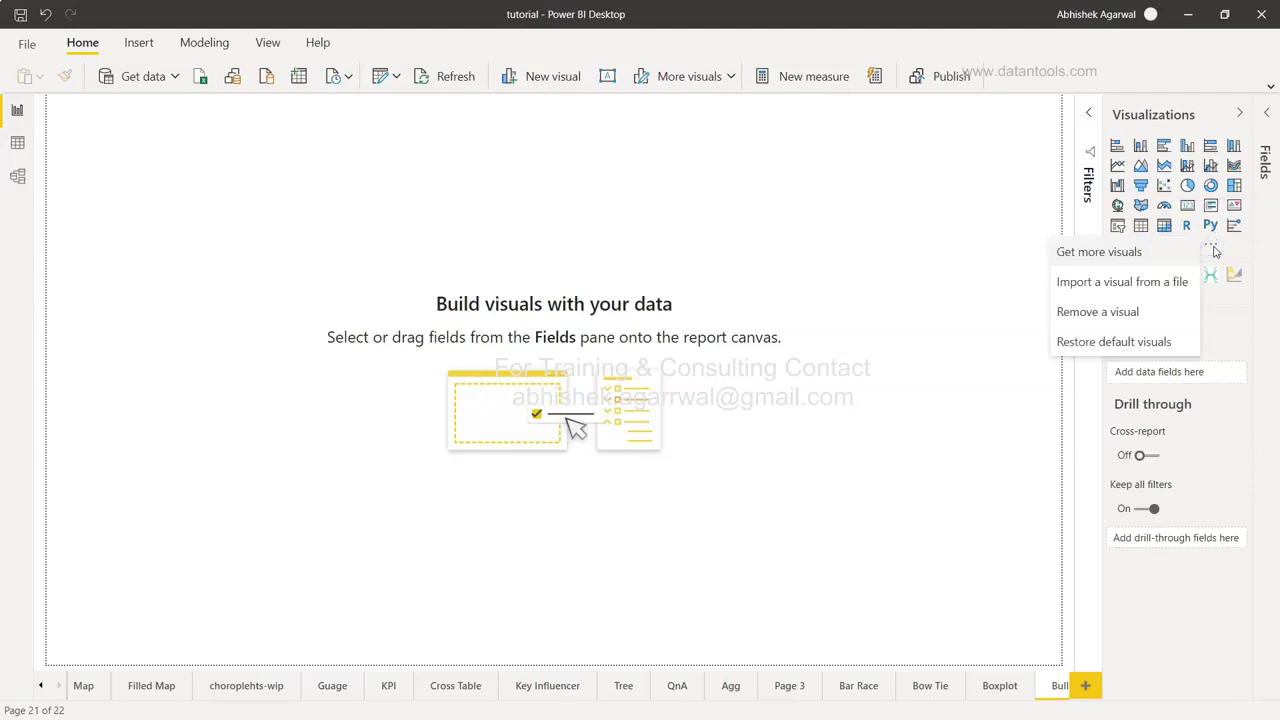
click(1152, 252)
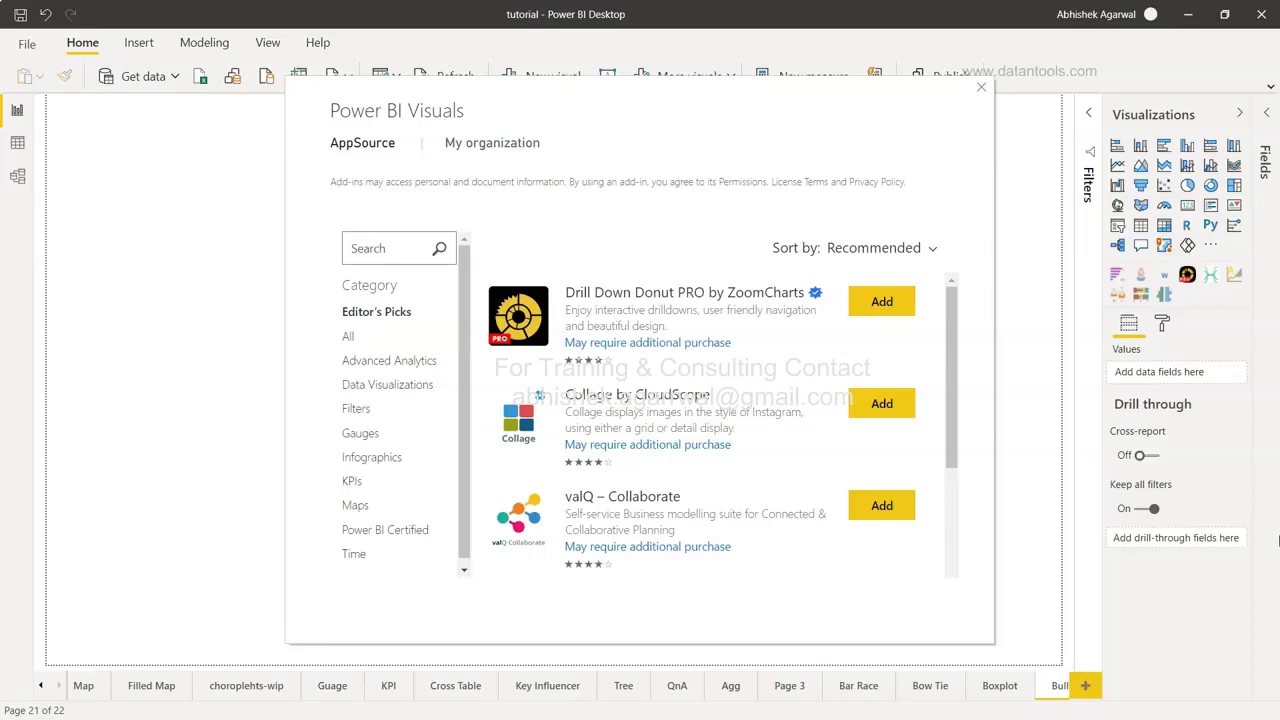
List visuals from All categories, with Bullet Chart shown first, and focus the search box
click(401, 341)
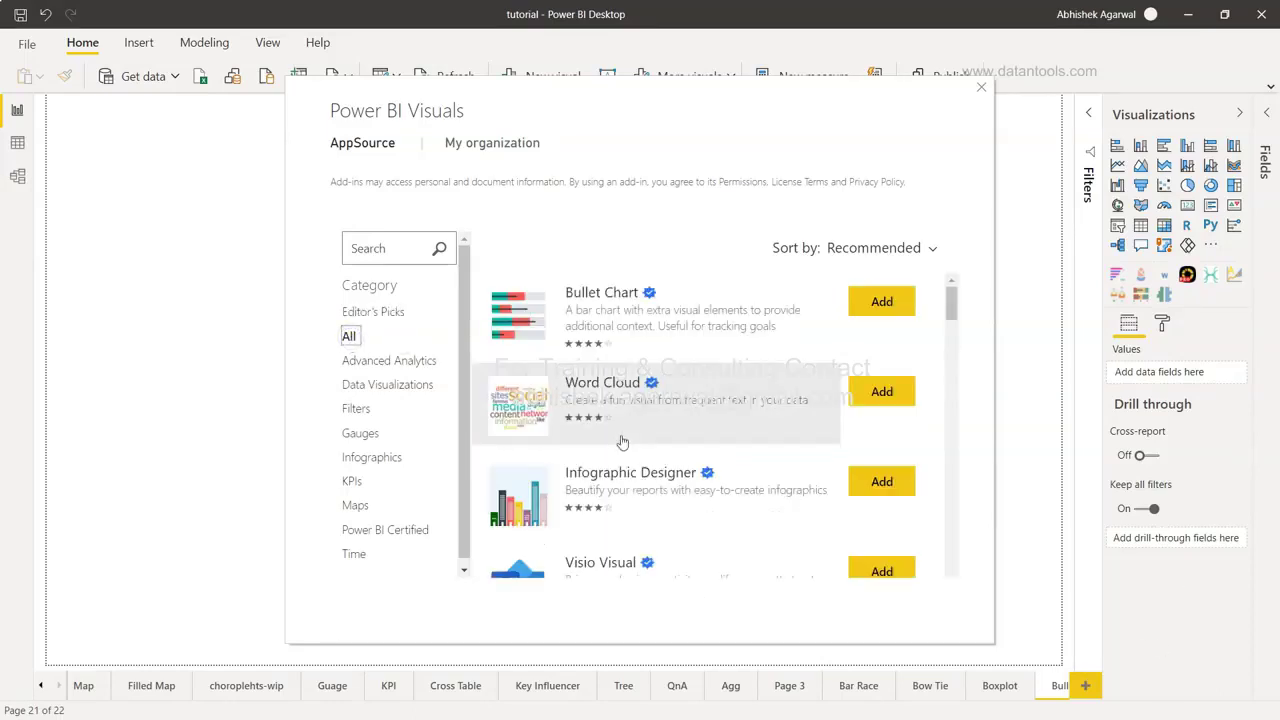
scroll(622, 442, down, 1)
scroll(622, 442, down, 3)
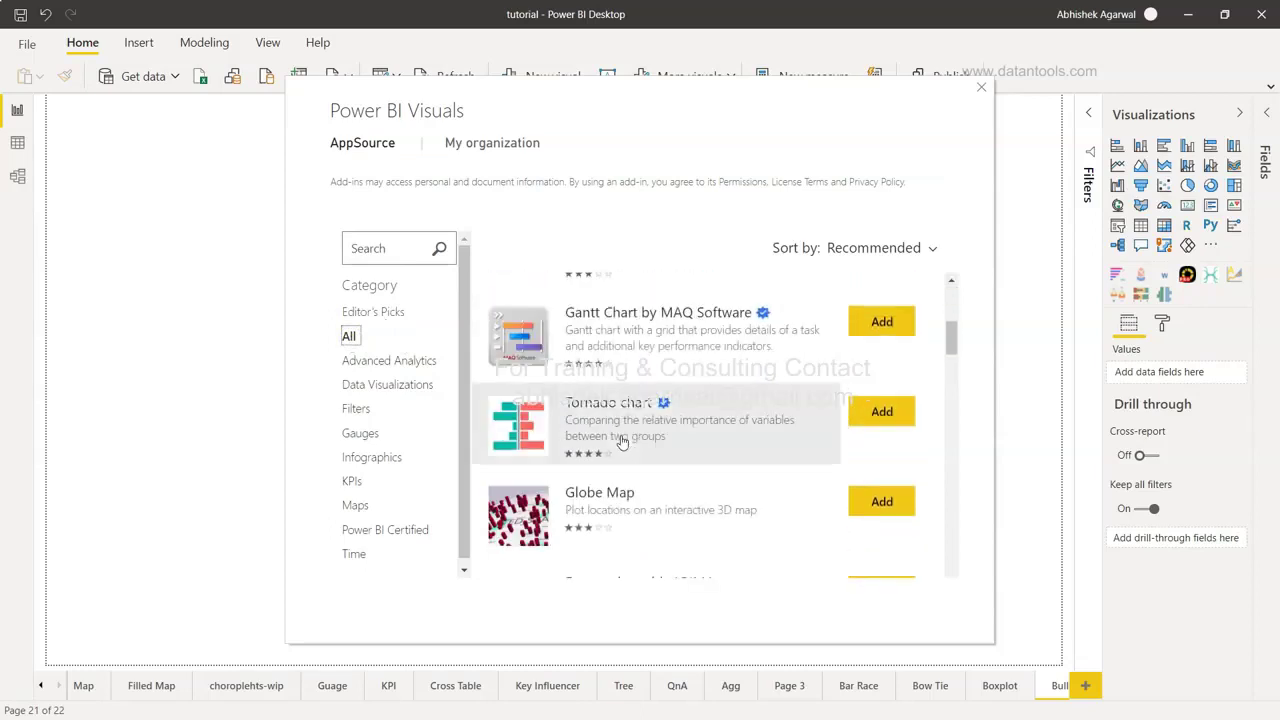
scroll(622, 440, up, 4)
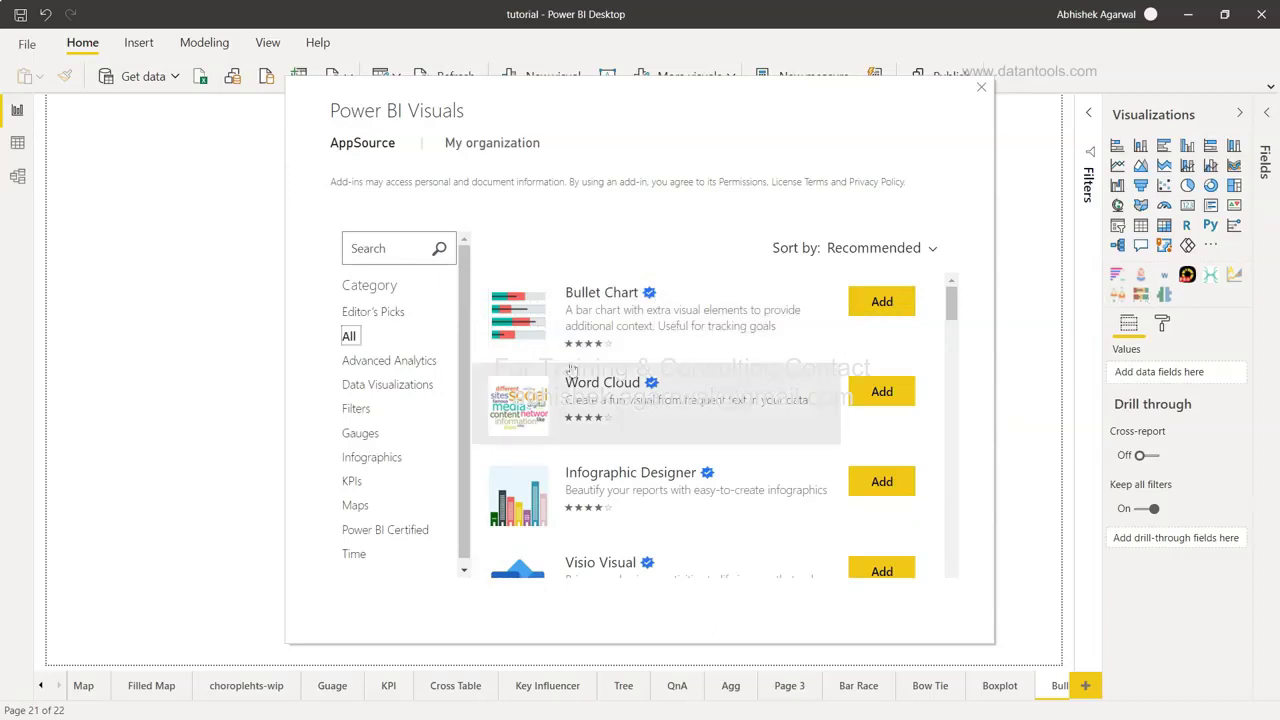
click(395, 250)
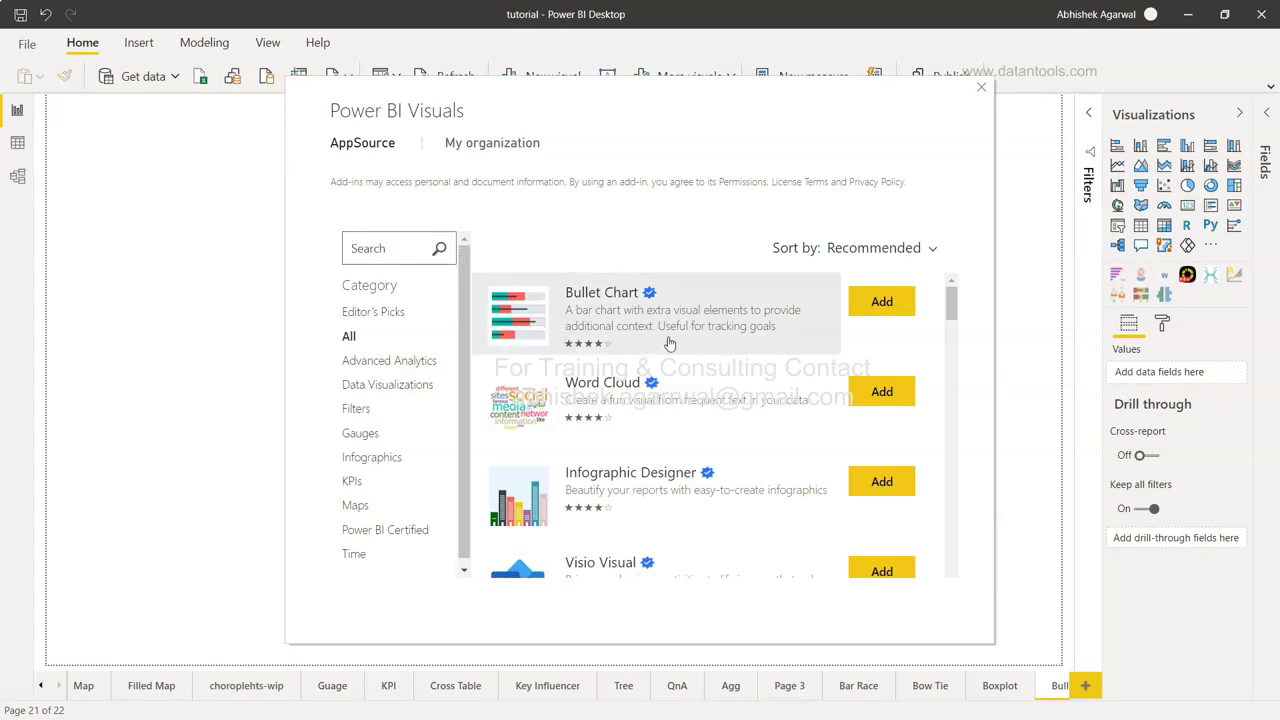
mouse_move(646, 300)
click(712, 312)
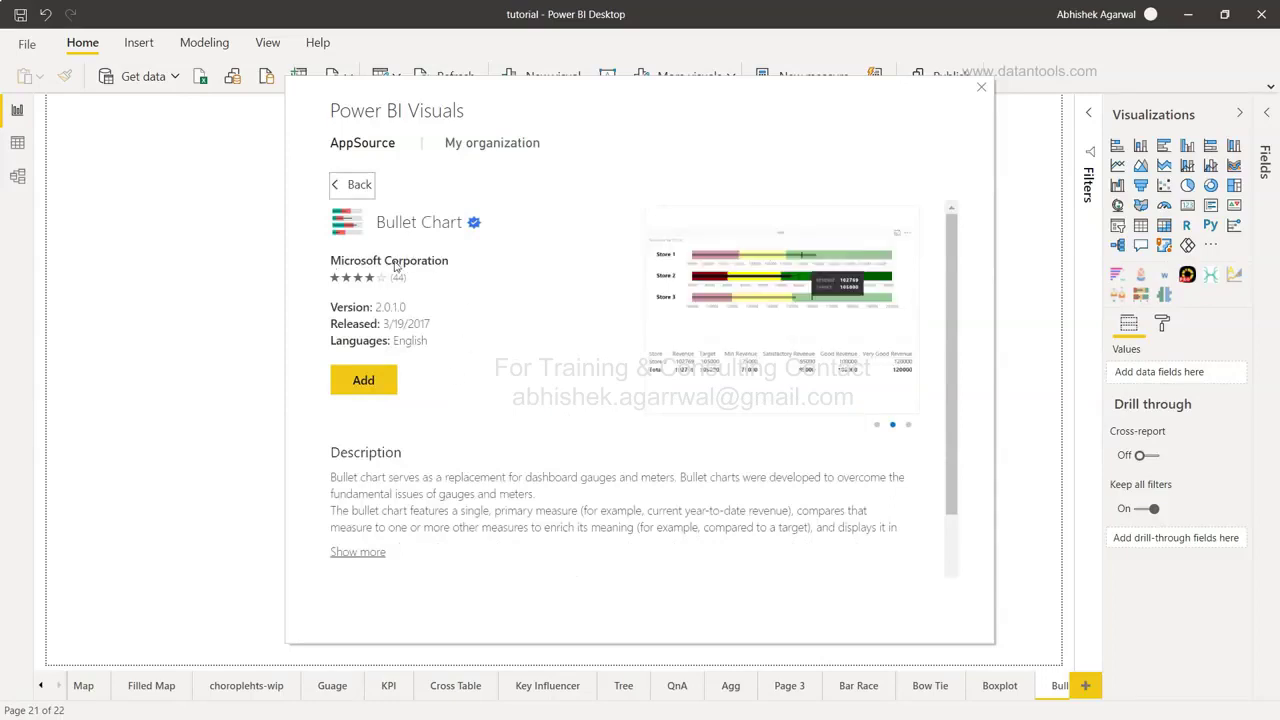
click(381, 555)
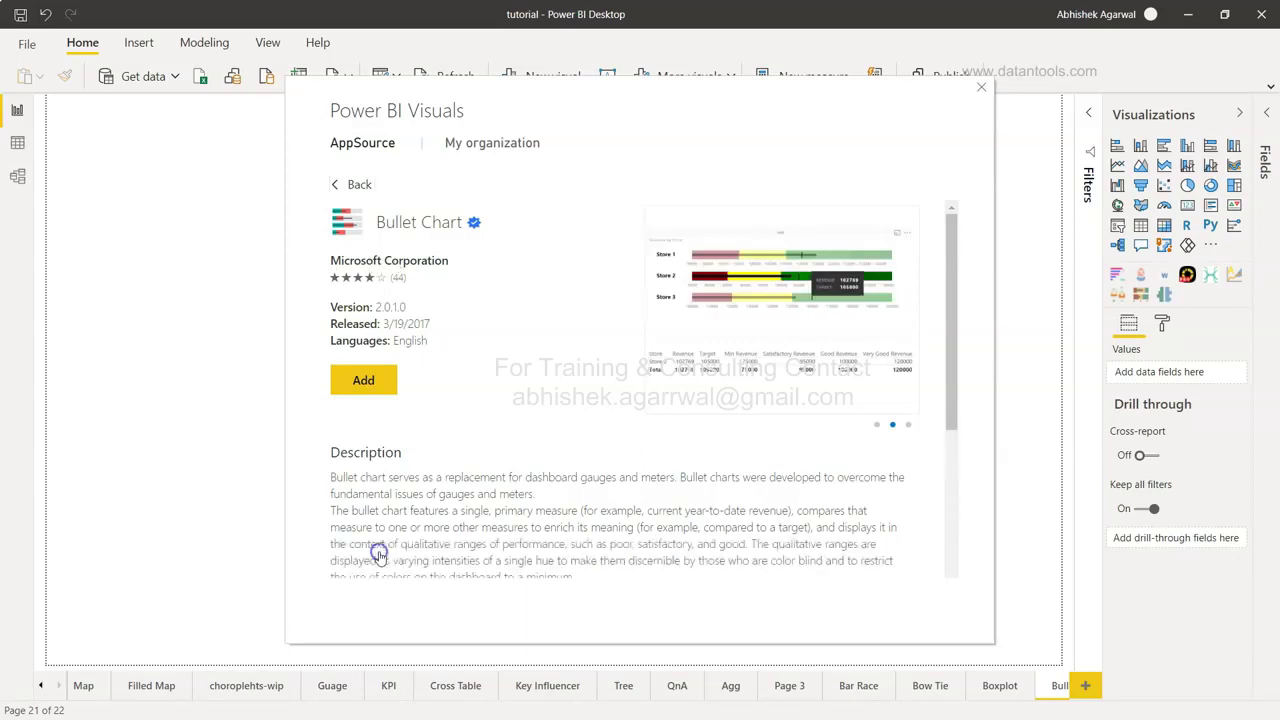
scroll(468, 517, down, 3)
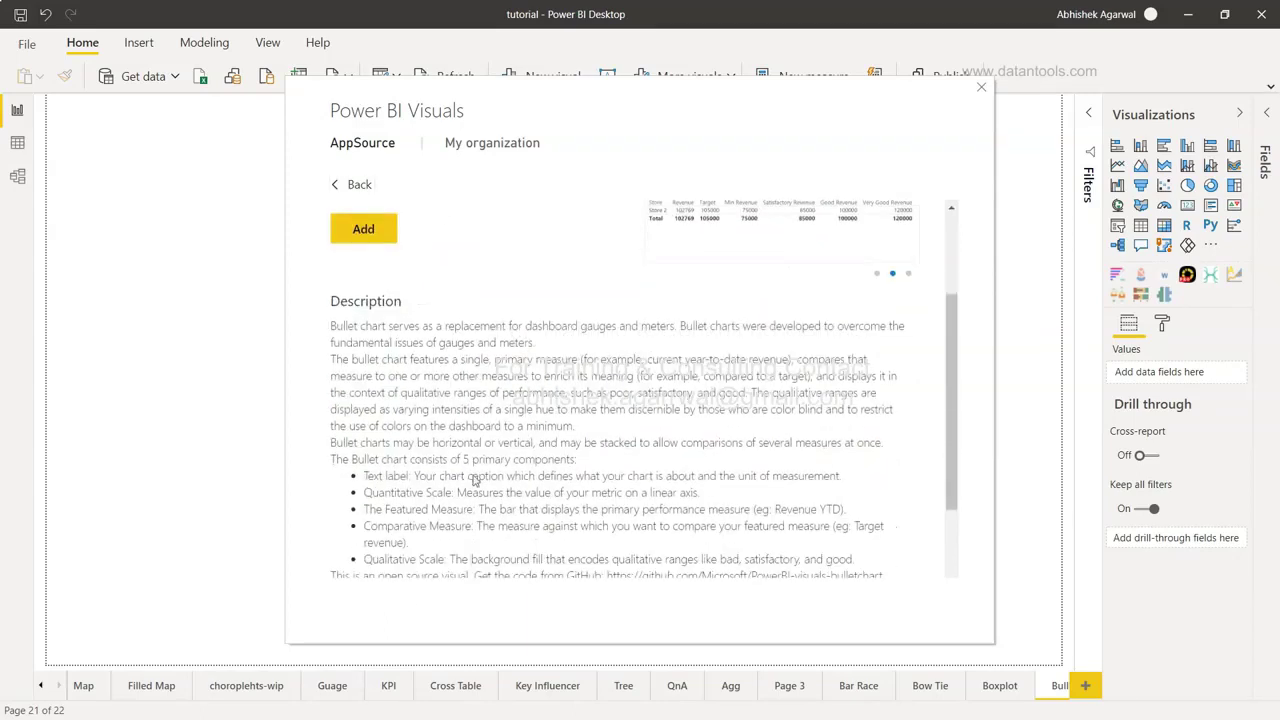
scroll(474, 480, down, 2)
scroll(474, 480, down, 1)
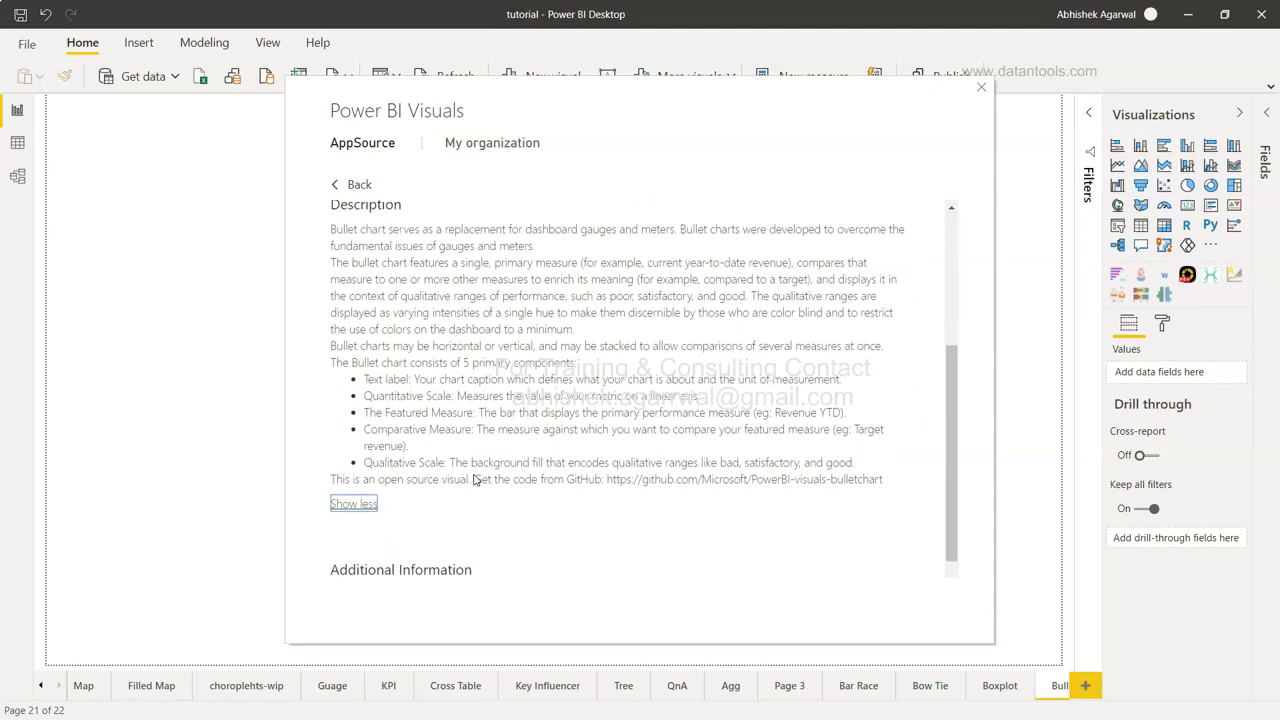
scroll(474, 480, down, 1)
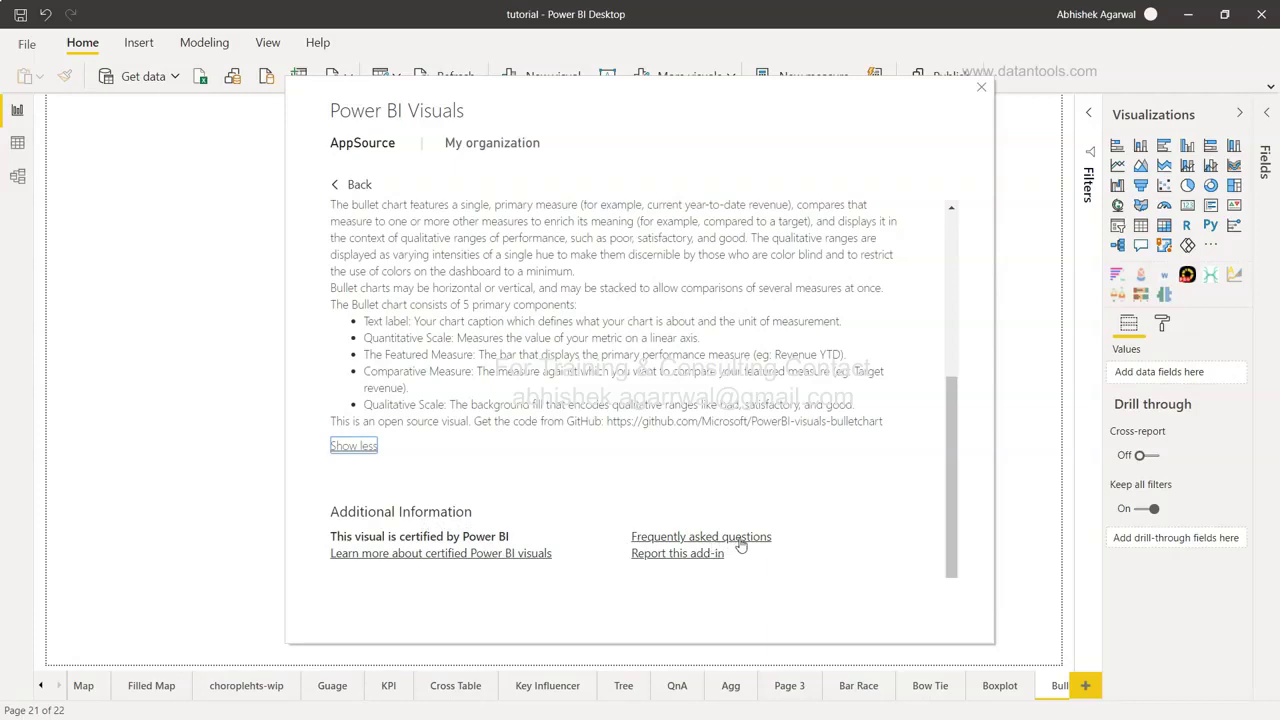
scroll(740, 545, up, 5)
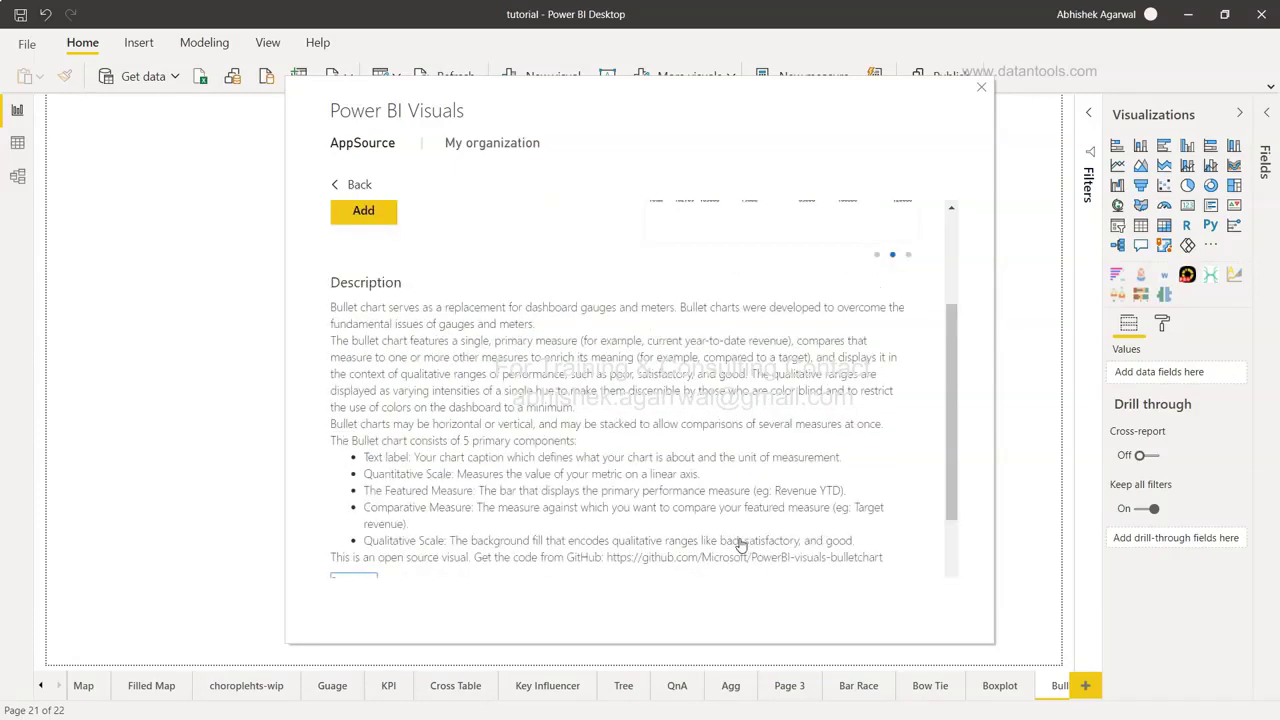
click(355, 184)
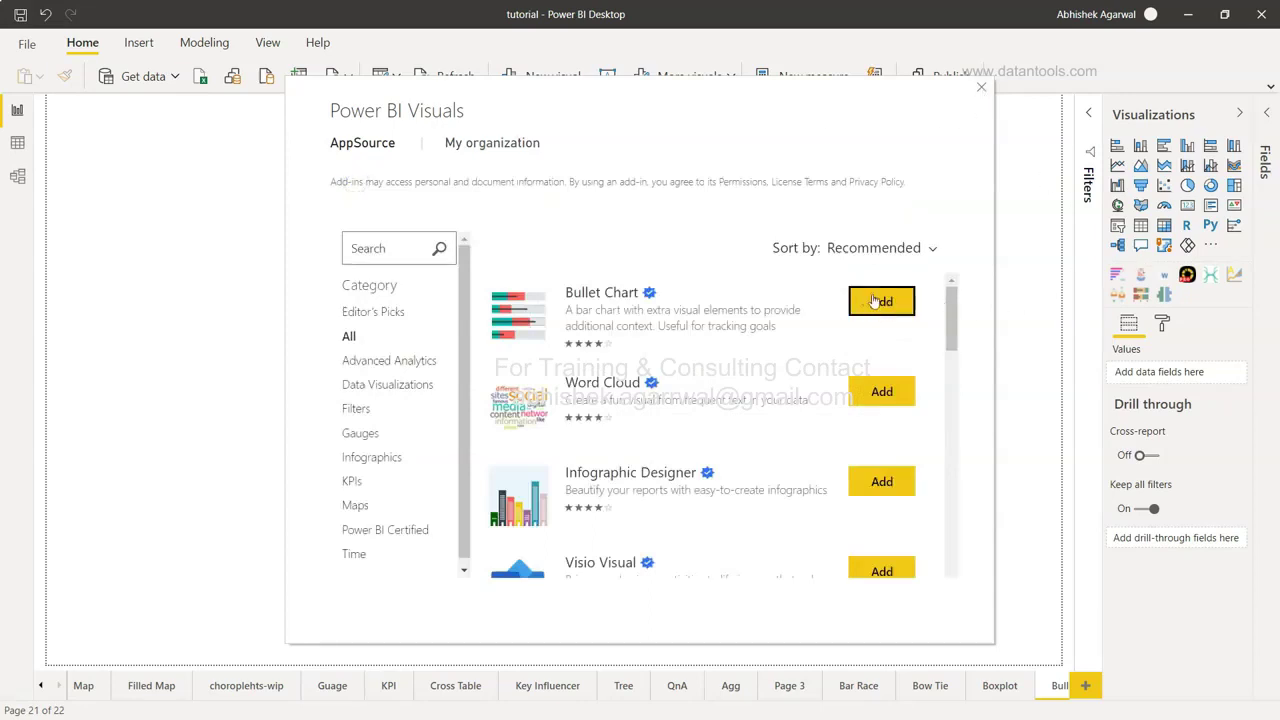
Add a Bullet Chart visual, stretch it across most of page 21, and show the Fields pane
click(982, 88)
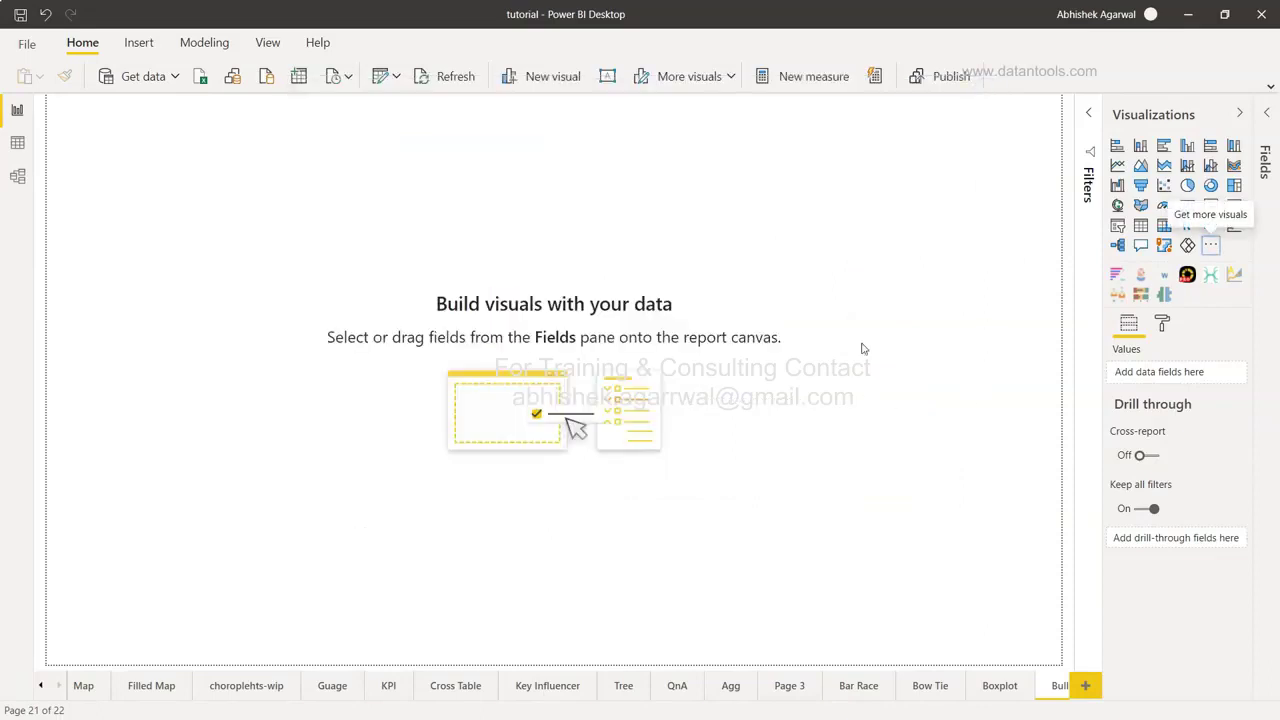
click(1141, 298)
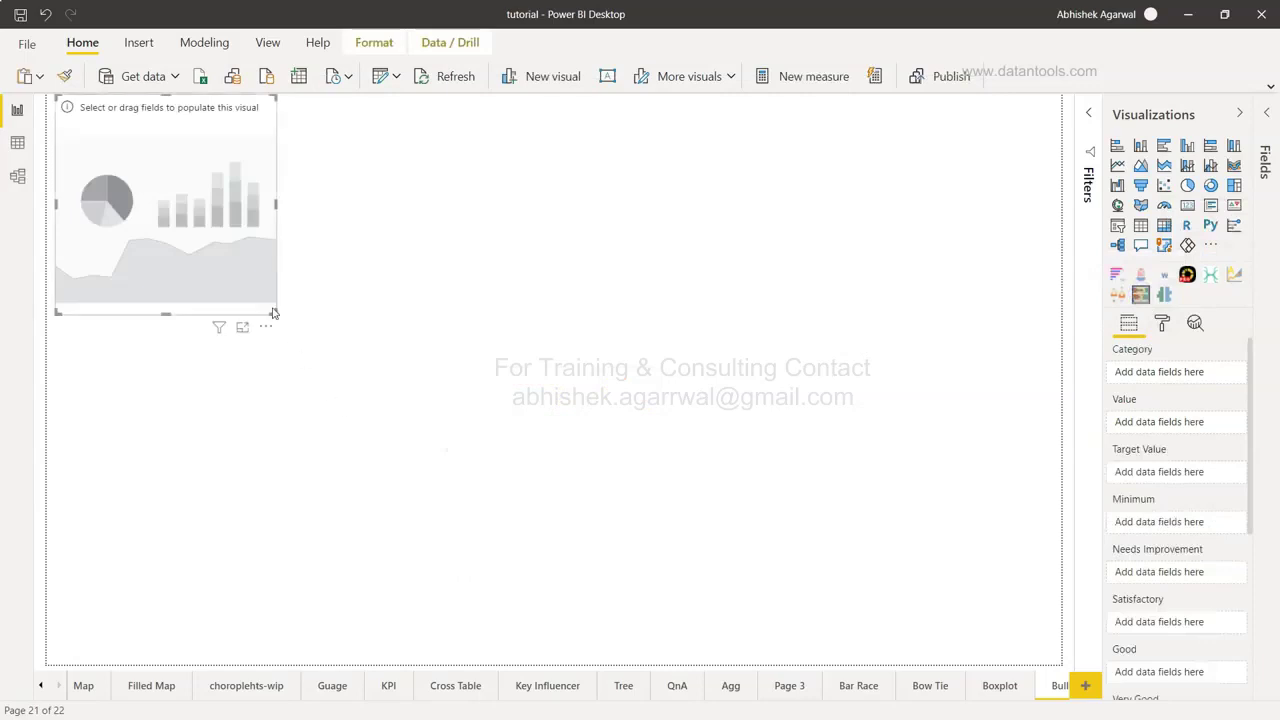
drag(274, 313, 614, 434)
drag(693, 473, 918, 637)
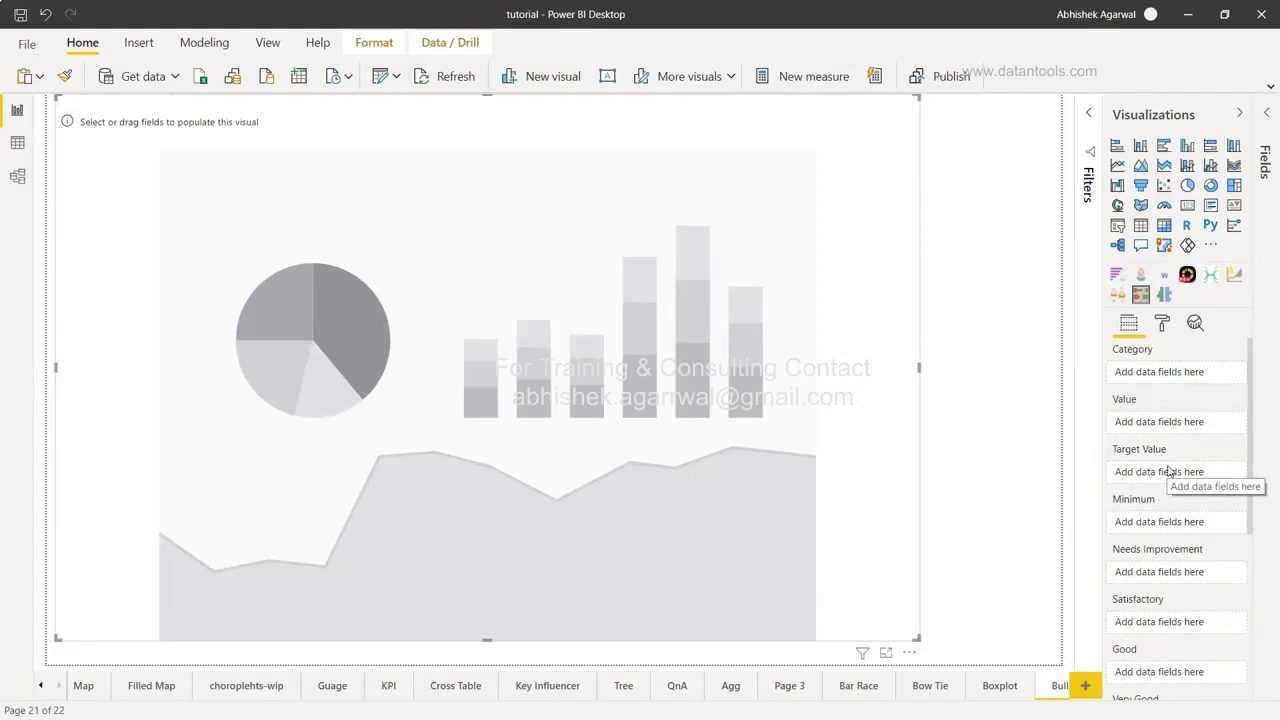
click(1272, 134)
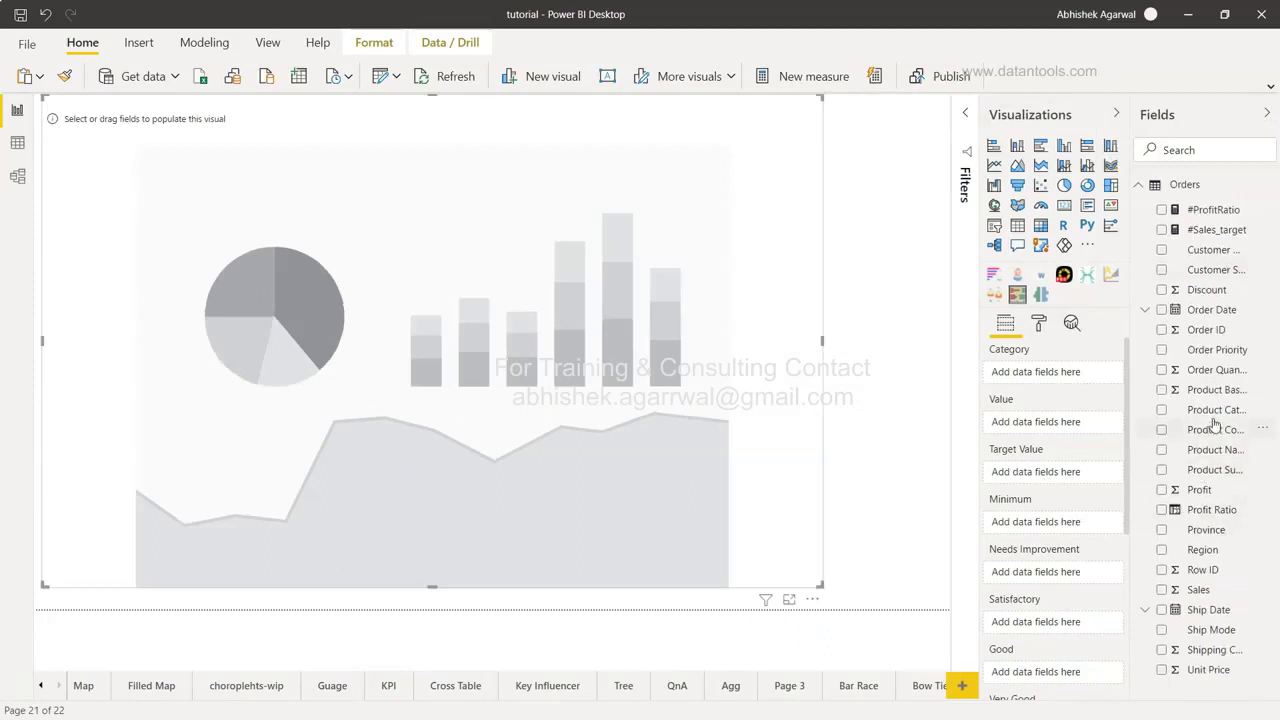
Put Product Category in the Category well and Sales in Value, then select #Sales_target
drag(1214, 412, 1069, 384)
drag(1215, 410, 1060, 370)
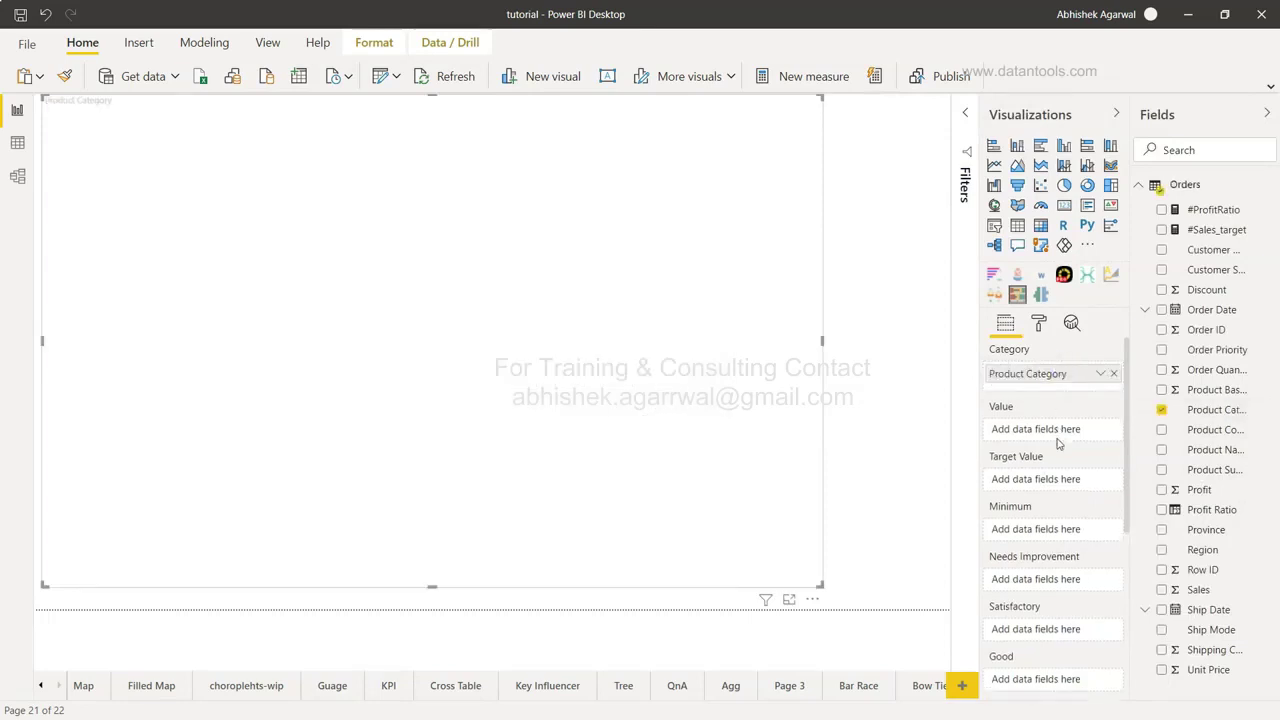
drag(1217, 590, 1057, 428)
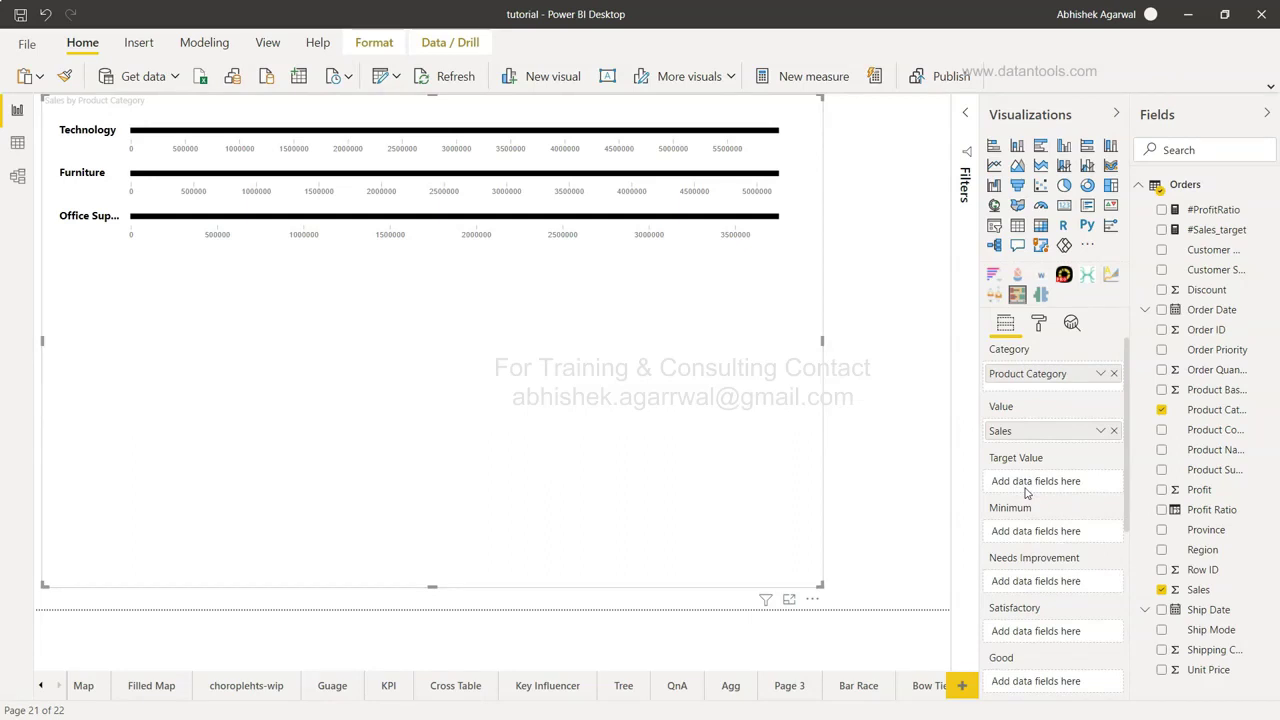
click(1224, 232)
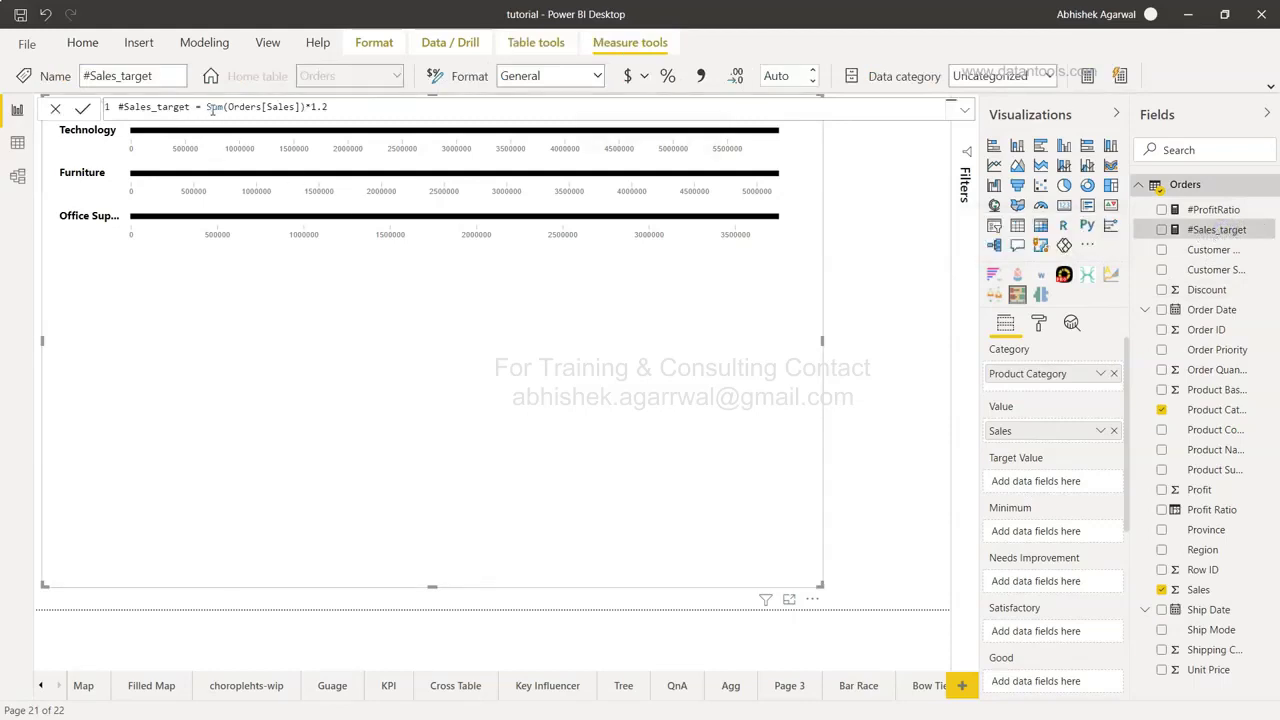
Check the #Sales_target formula Sum(Orders[Sales])*1.2 and drop it into the Target Value well
drag(212, 107, 303, 106)
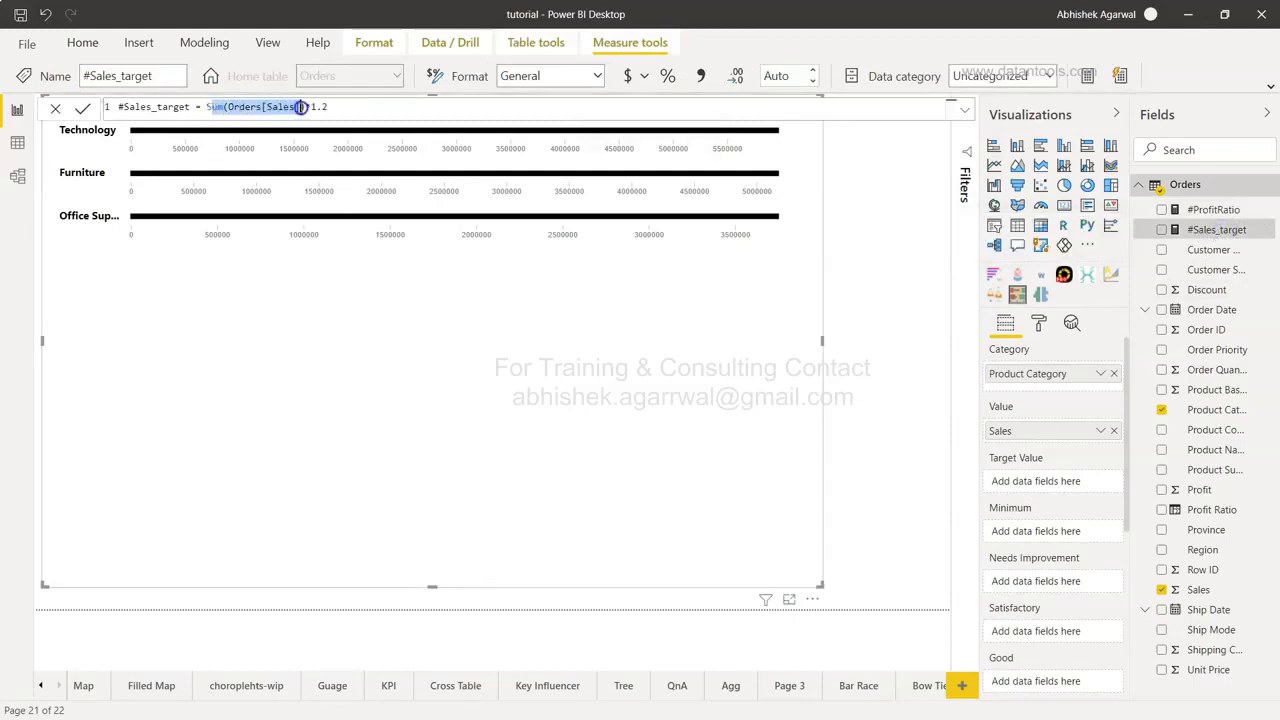
click(330, 107)
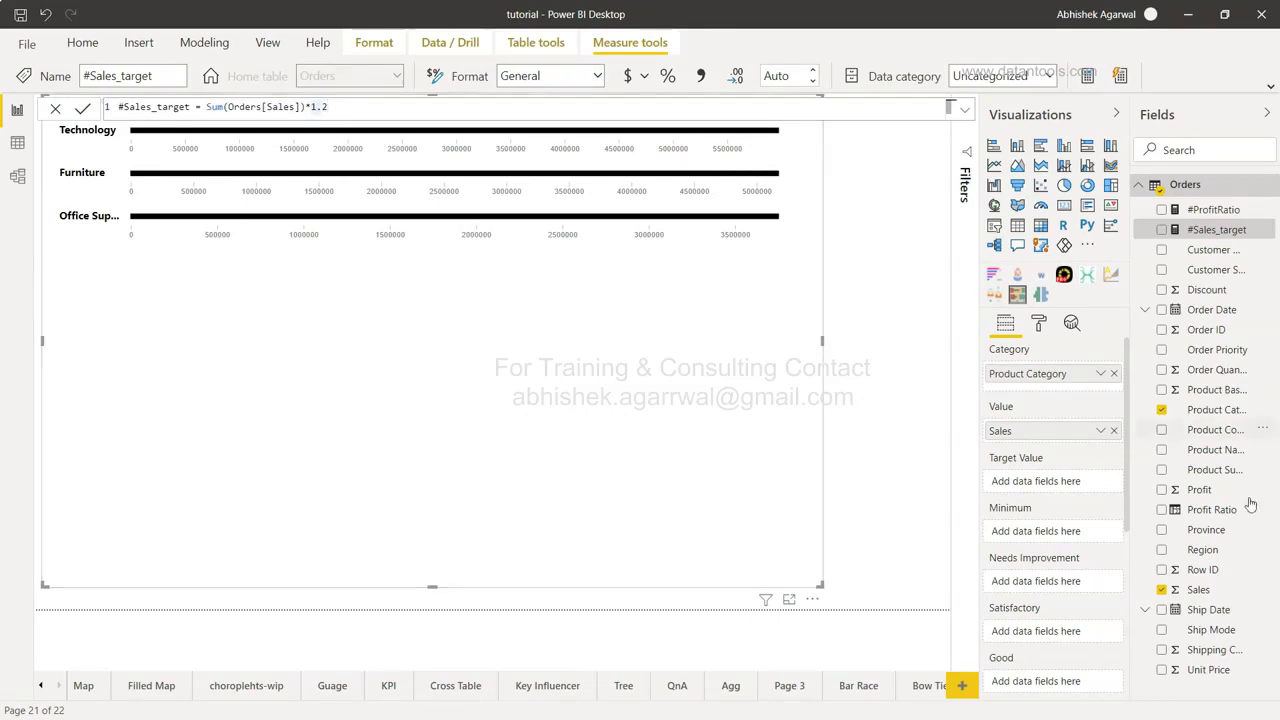
drag(1222, 230, 1074, 482)
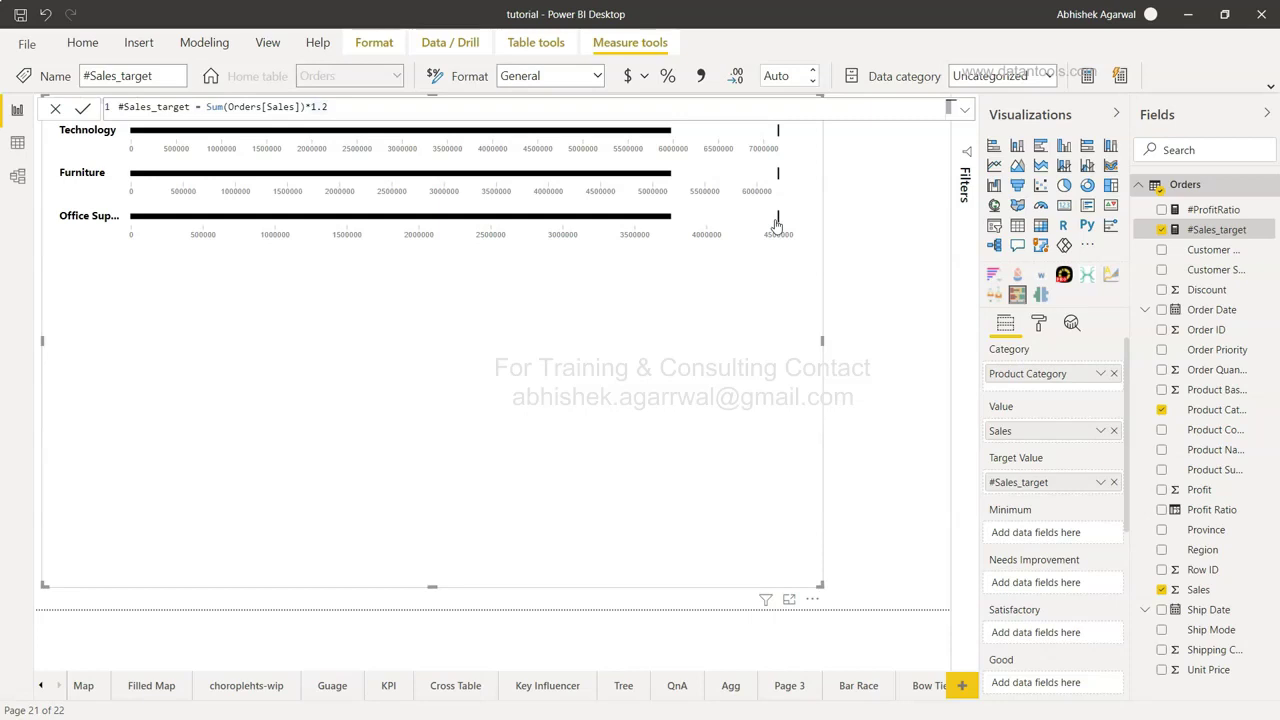
Add Sales as Needs Improvement summarised as Minimum, then add Sales to the Satisfactory well
scroll(1040, 510, down, 2)
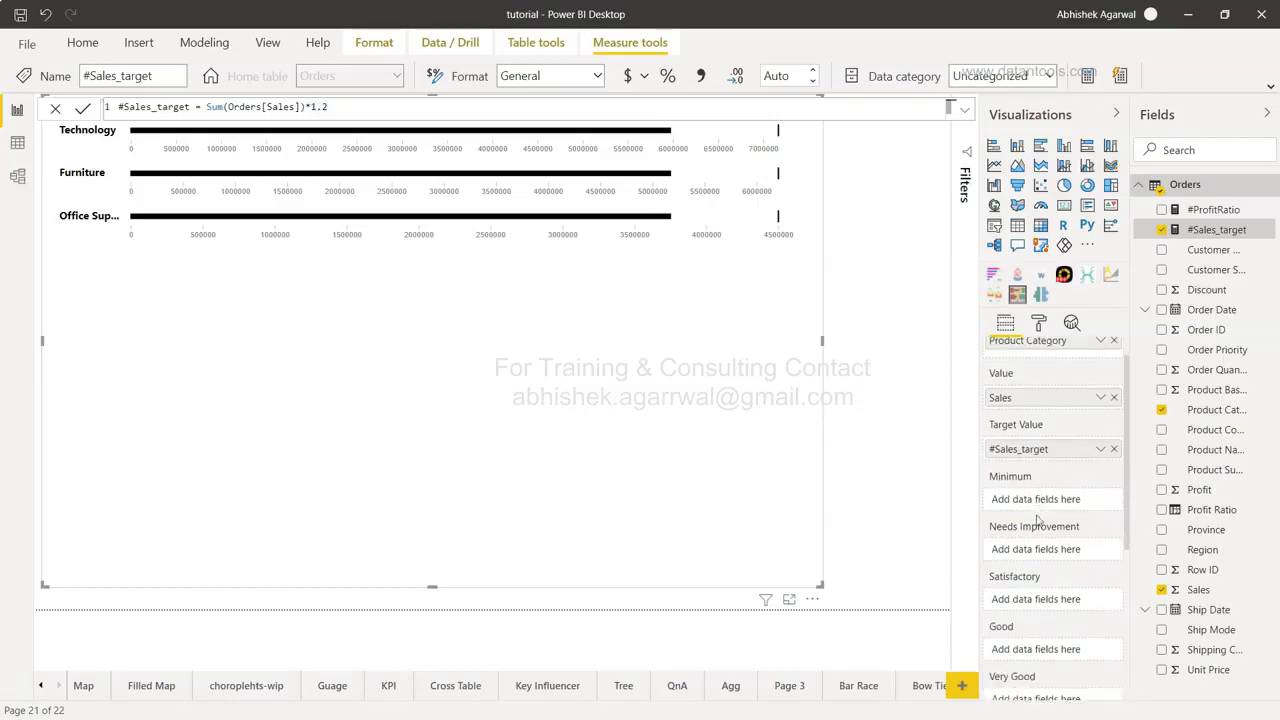
scroll(1037, 515, down, 1)
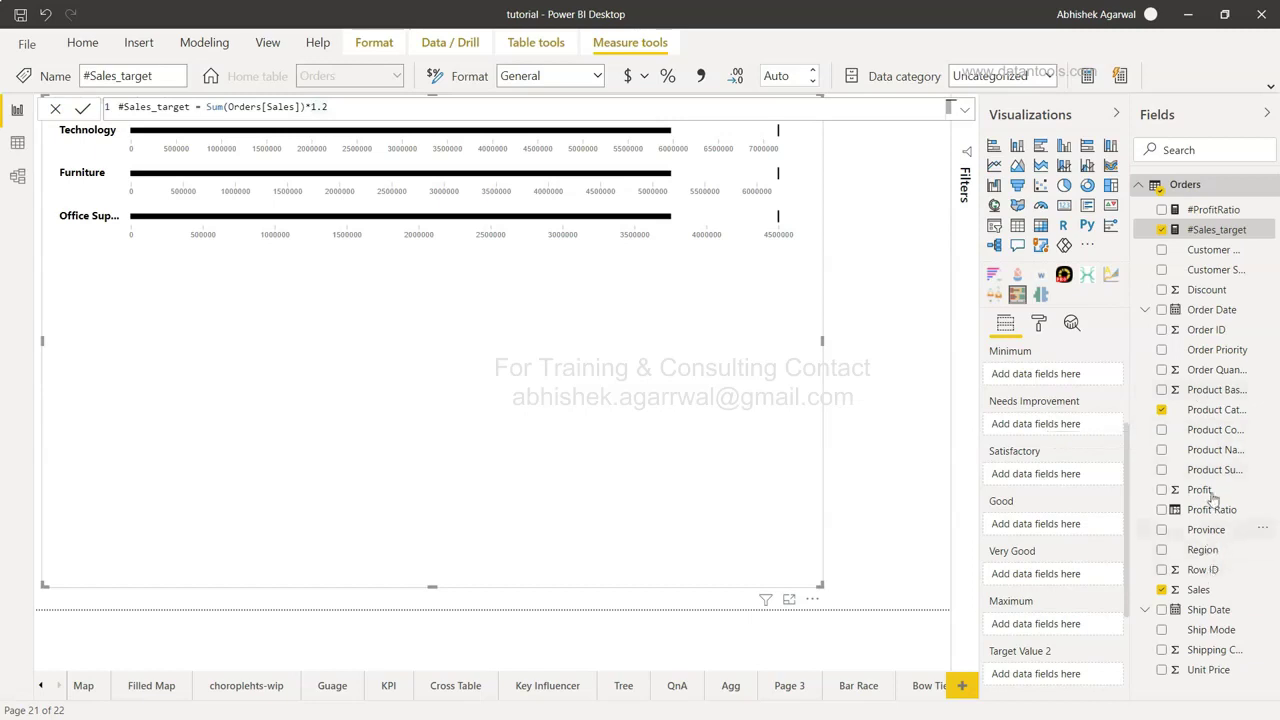
drag(1200, 590, 1068, 420)
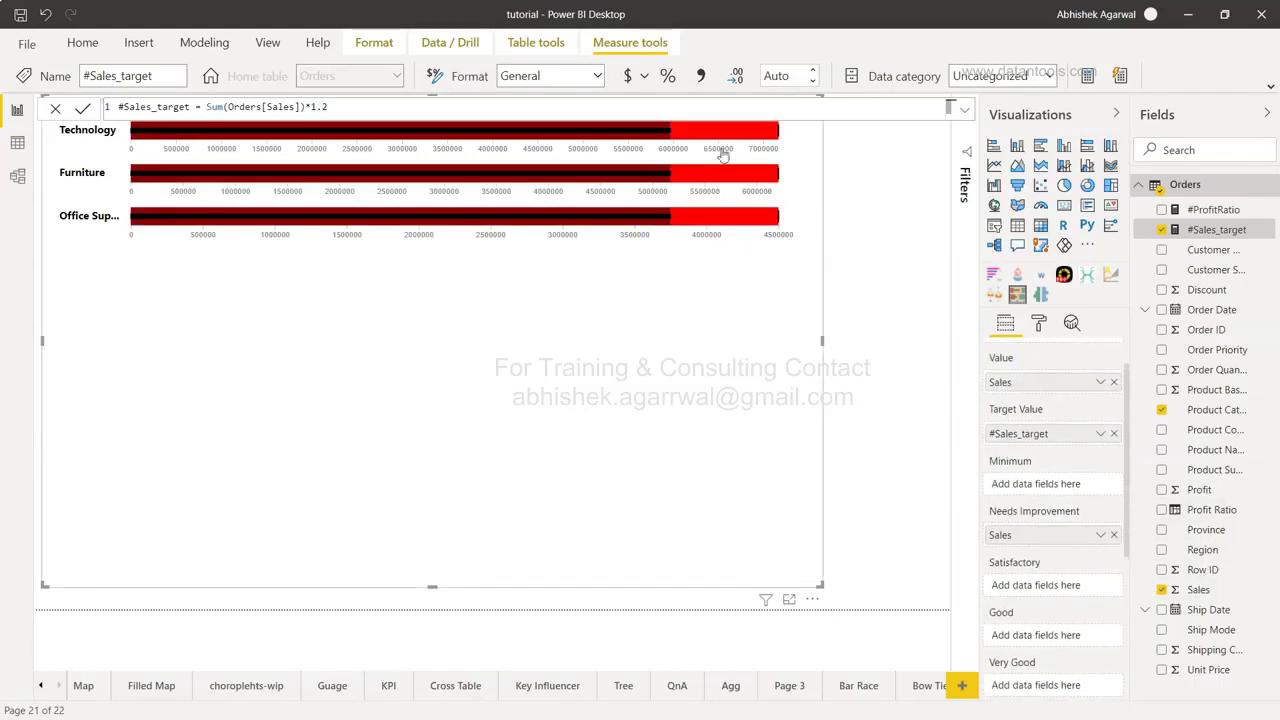
click(1102, 536)
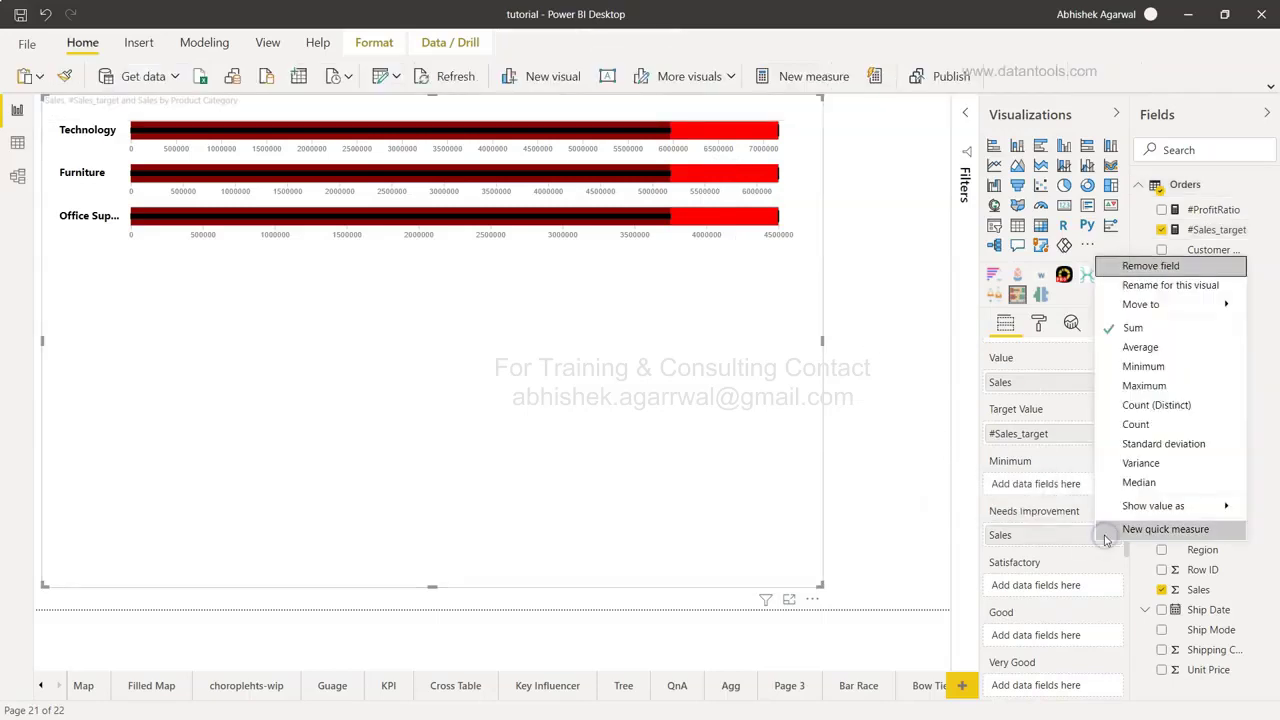
click(1134, 370)
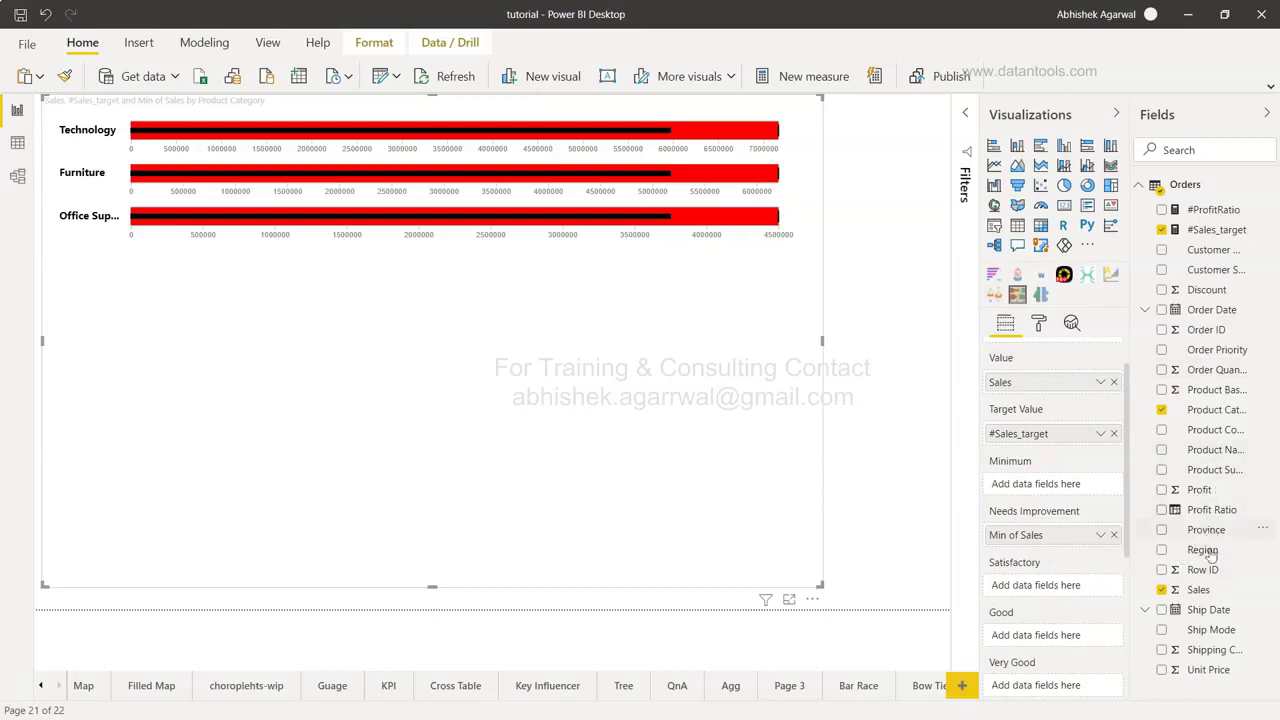
drag(1198, 589, 1065, 585)
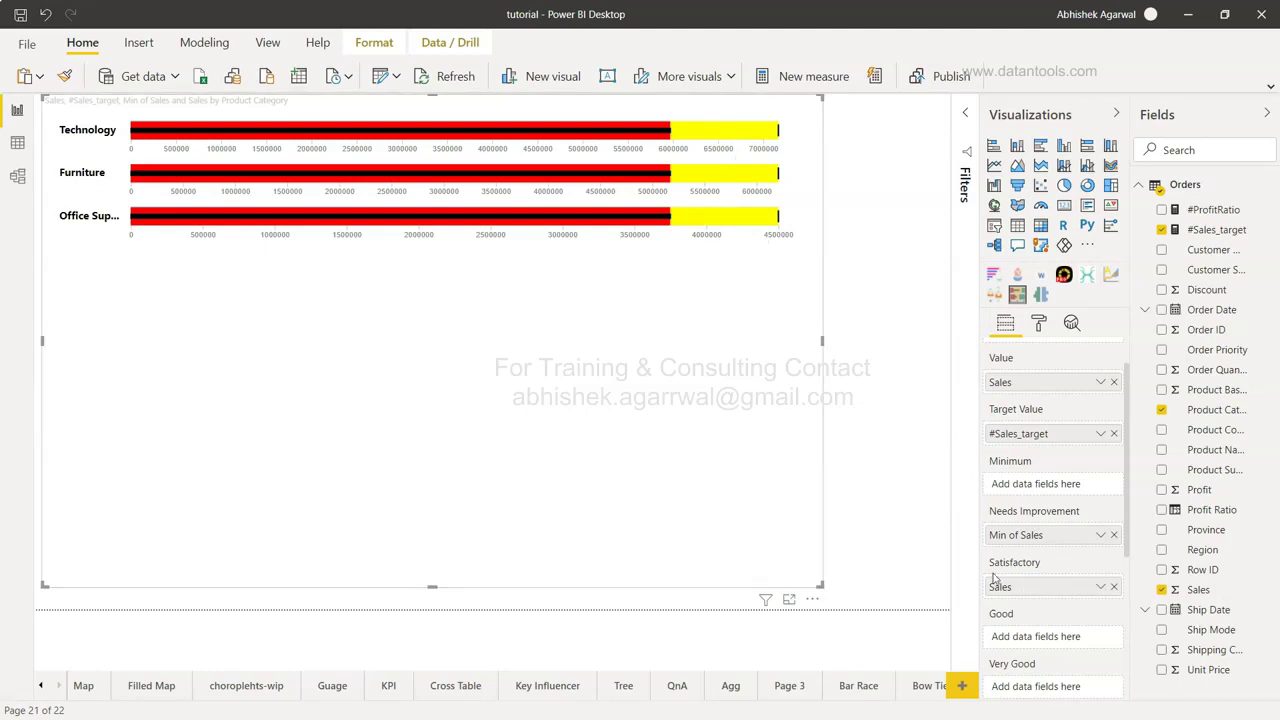
Change the Satisfactory well's Sales aggregation to Average
click(1100, 587)
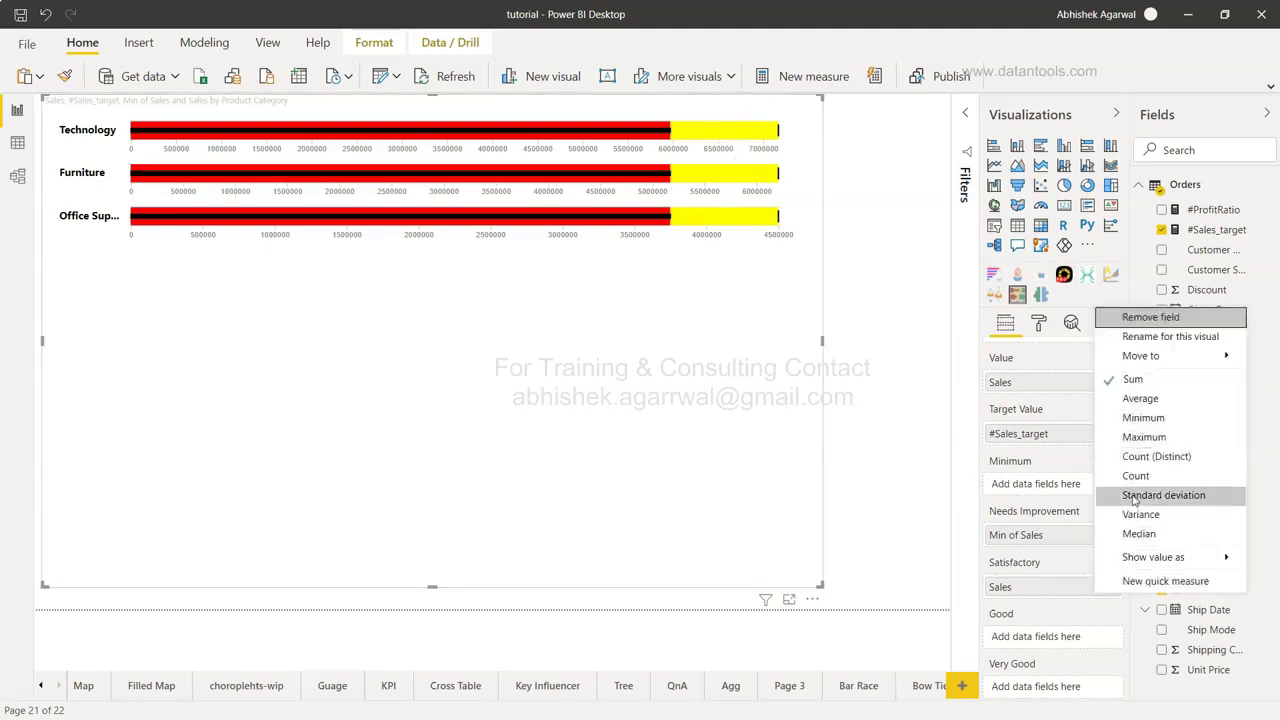
click(1148, 401)
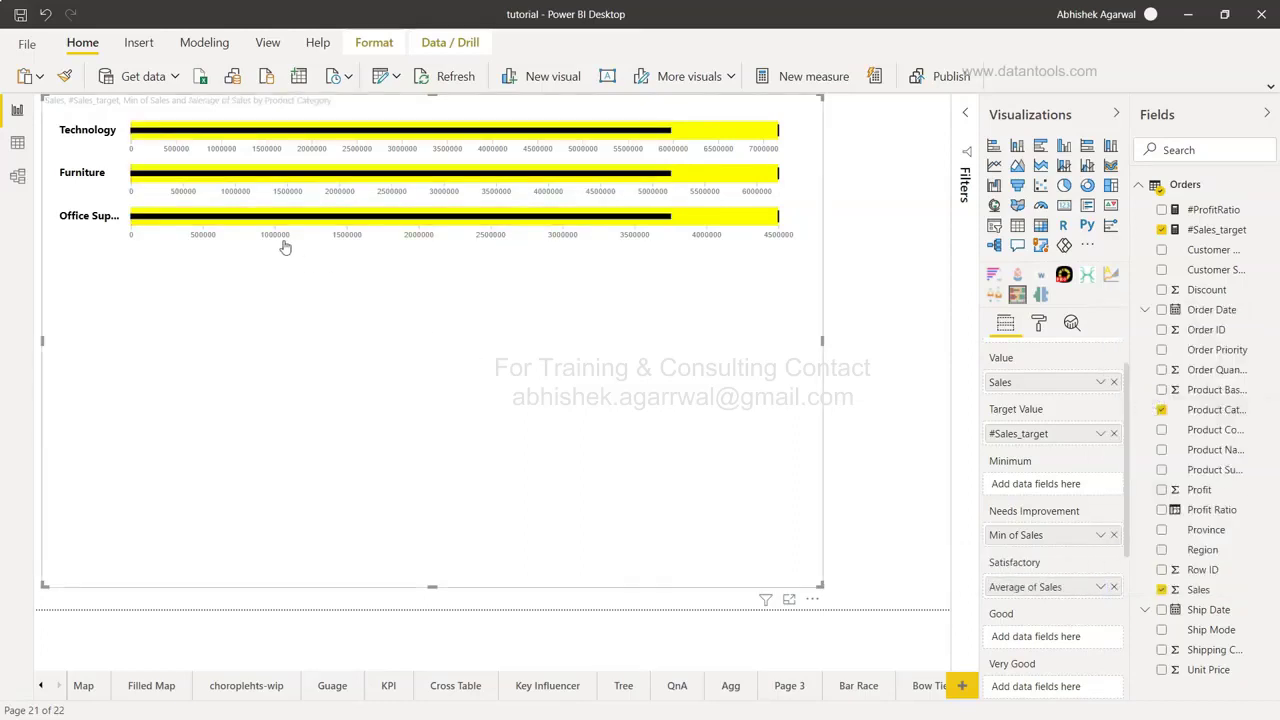
mouse_move(145, 189)
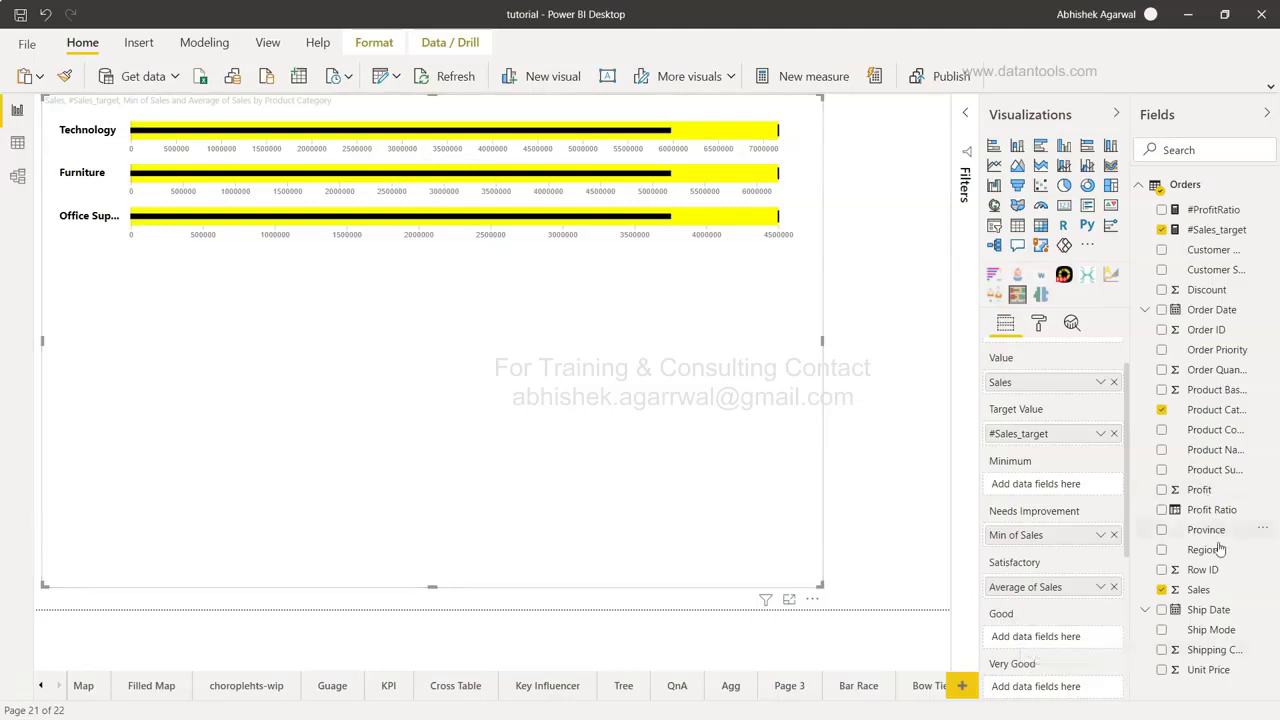
Drop Sales into the Good well and set its aggregation to Maximum
drag(1206, 590, 1074, 635)
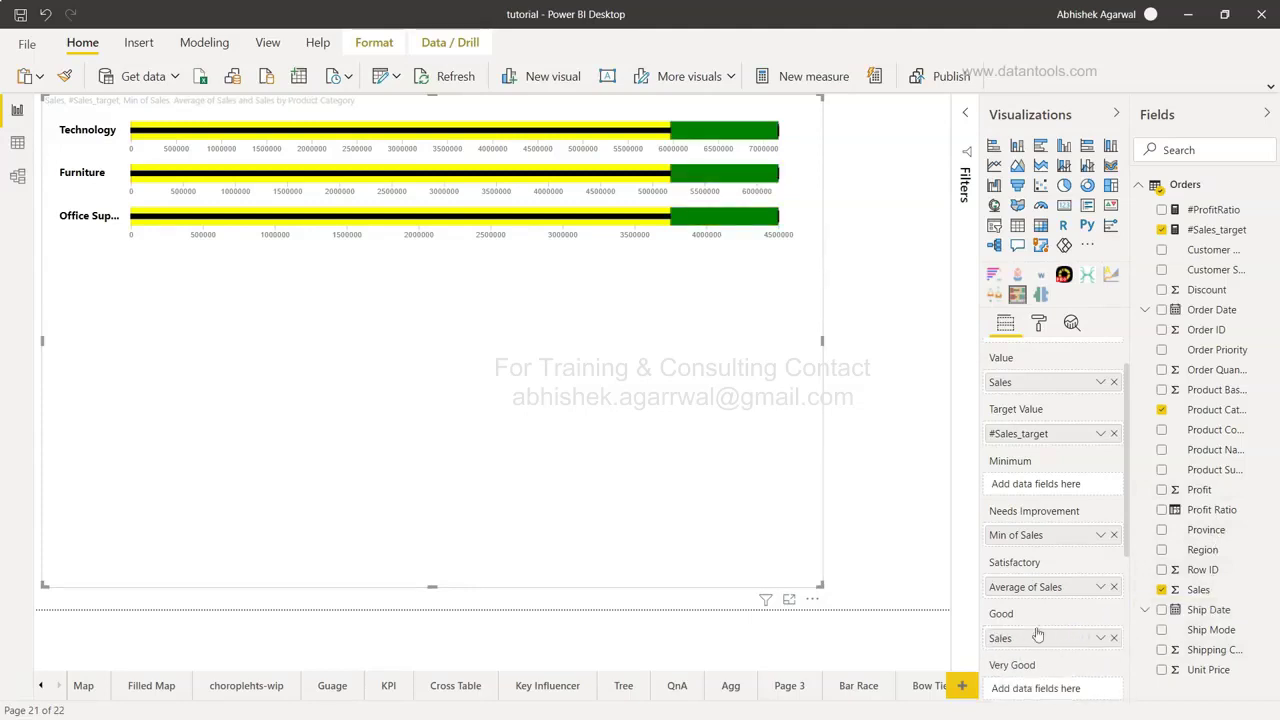
click(1100, 638)
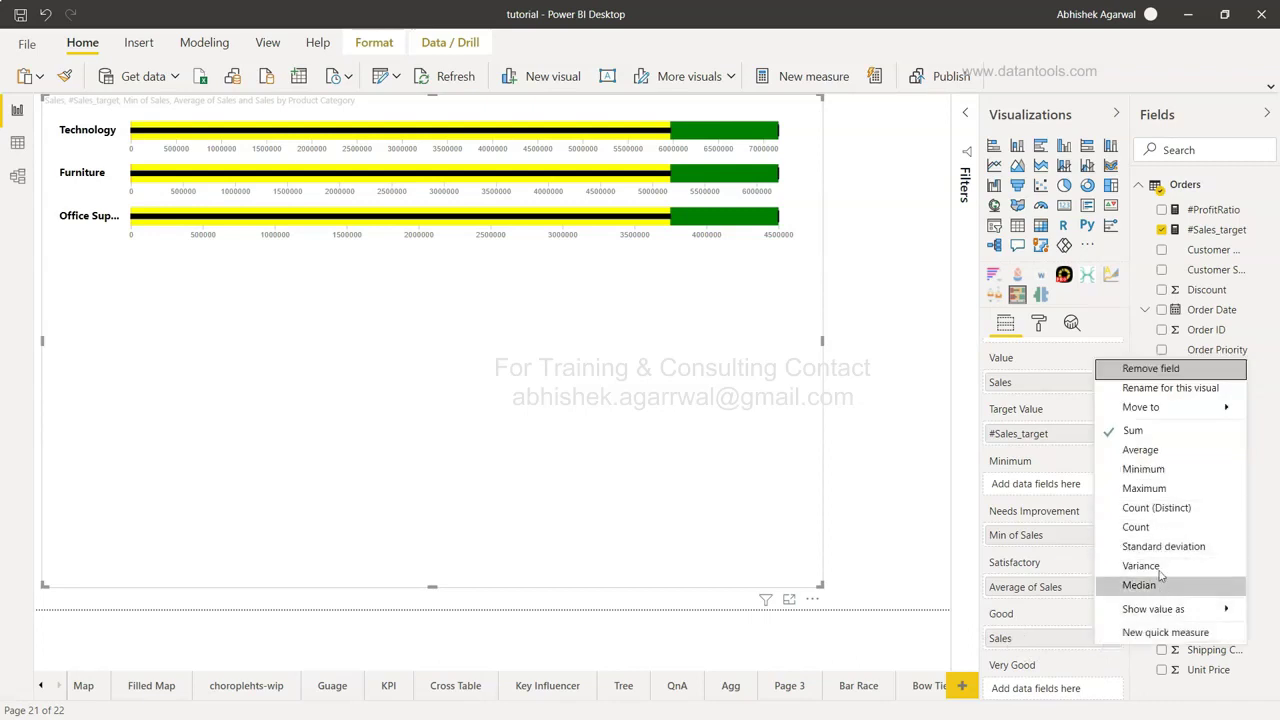
click(1143, 488)
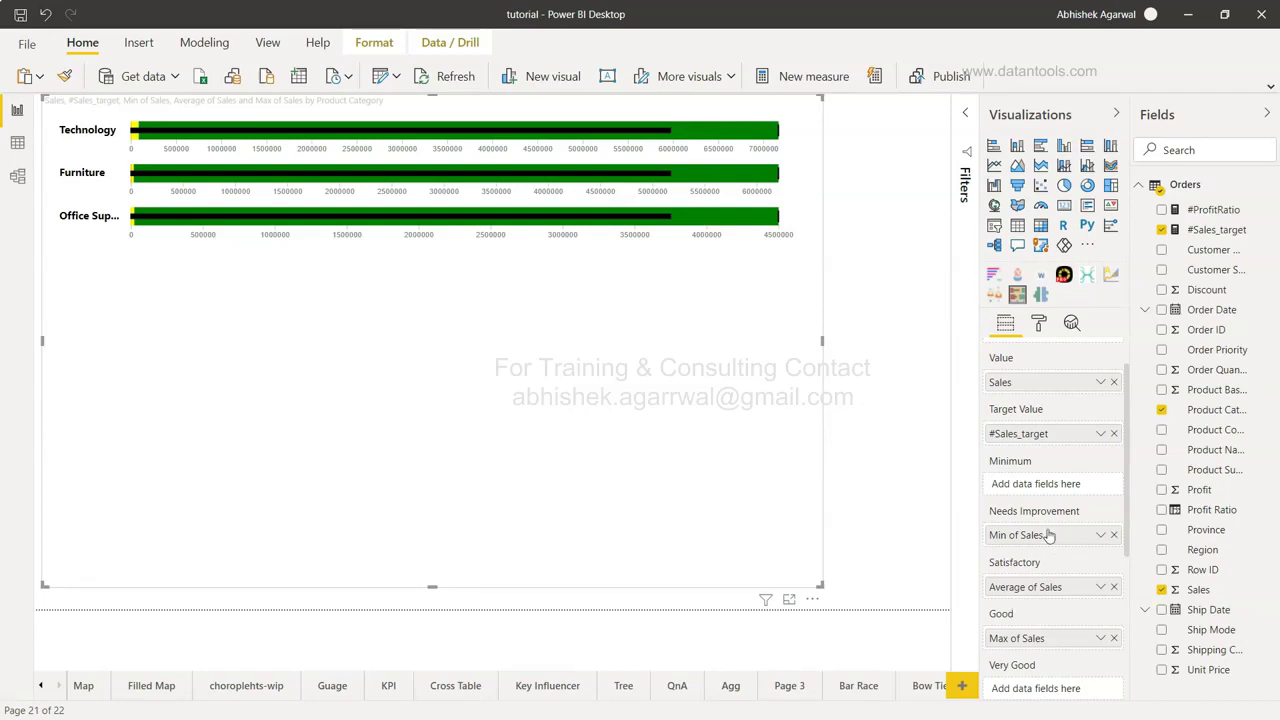
scroll(1046, 640, down, 1)
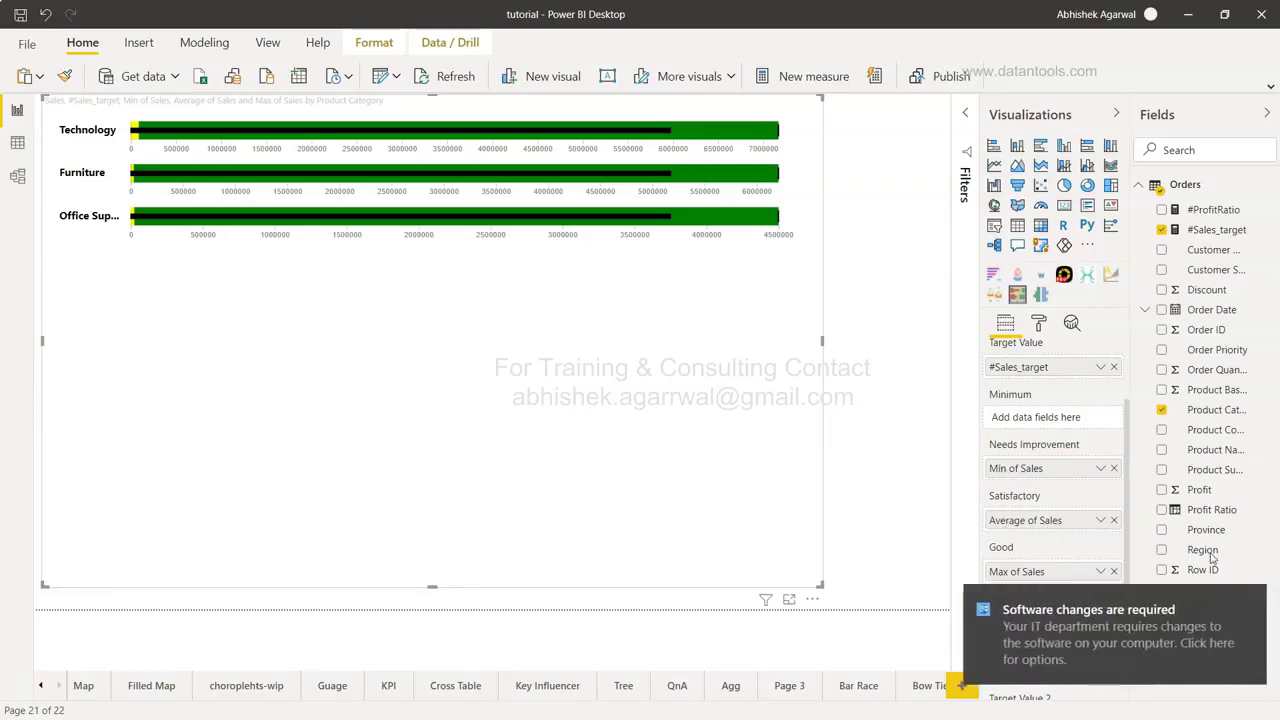
Close the Windows notification and read Office Supplies' tooltip: Sales 3,750,498.58 vs target 4,500,598.30
click(1251, 598)
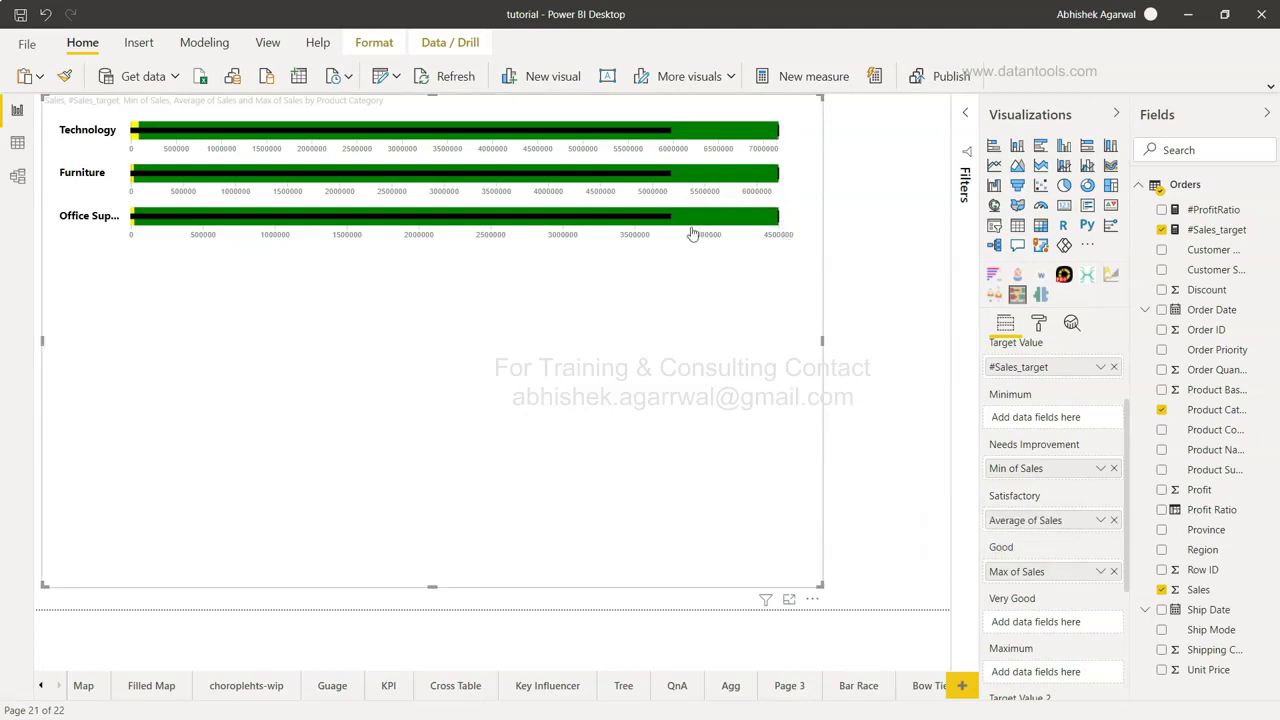
mouse_move(673, 221)
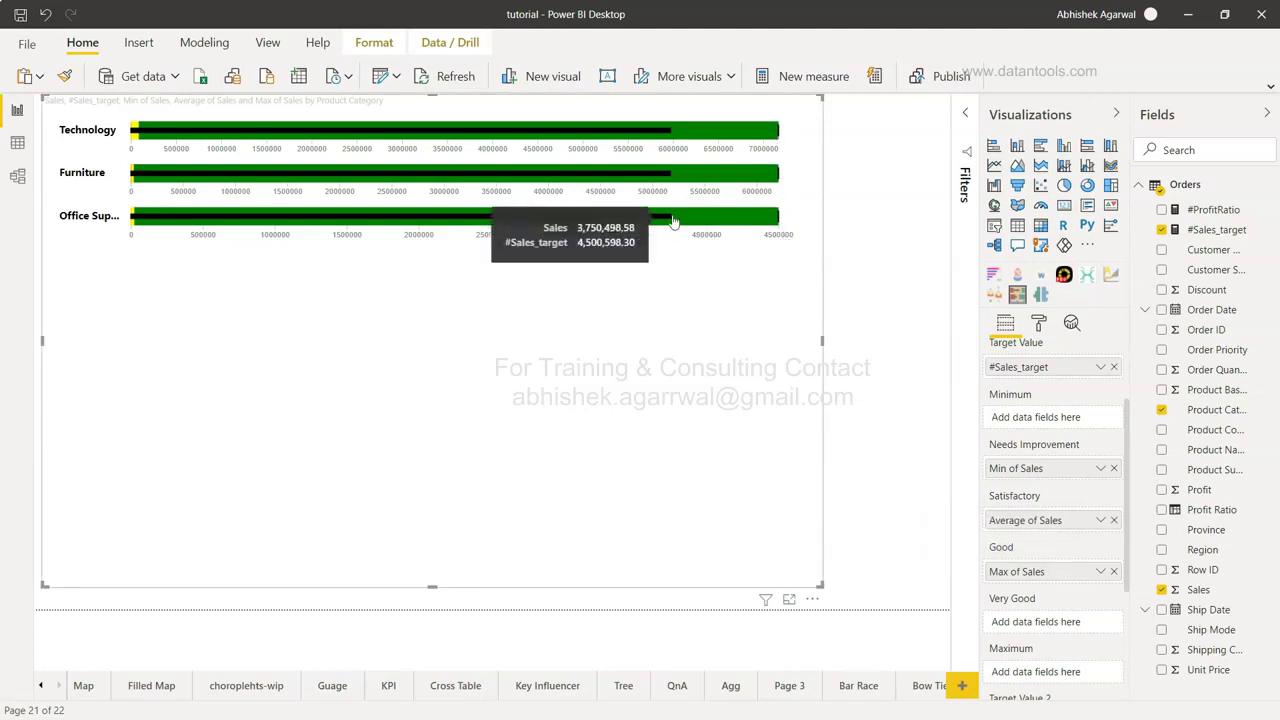
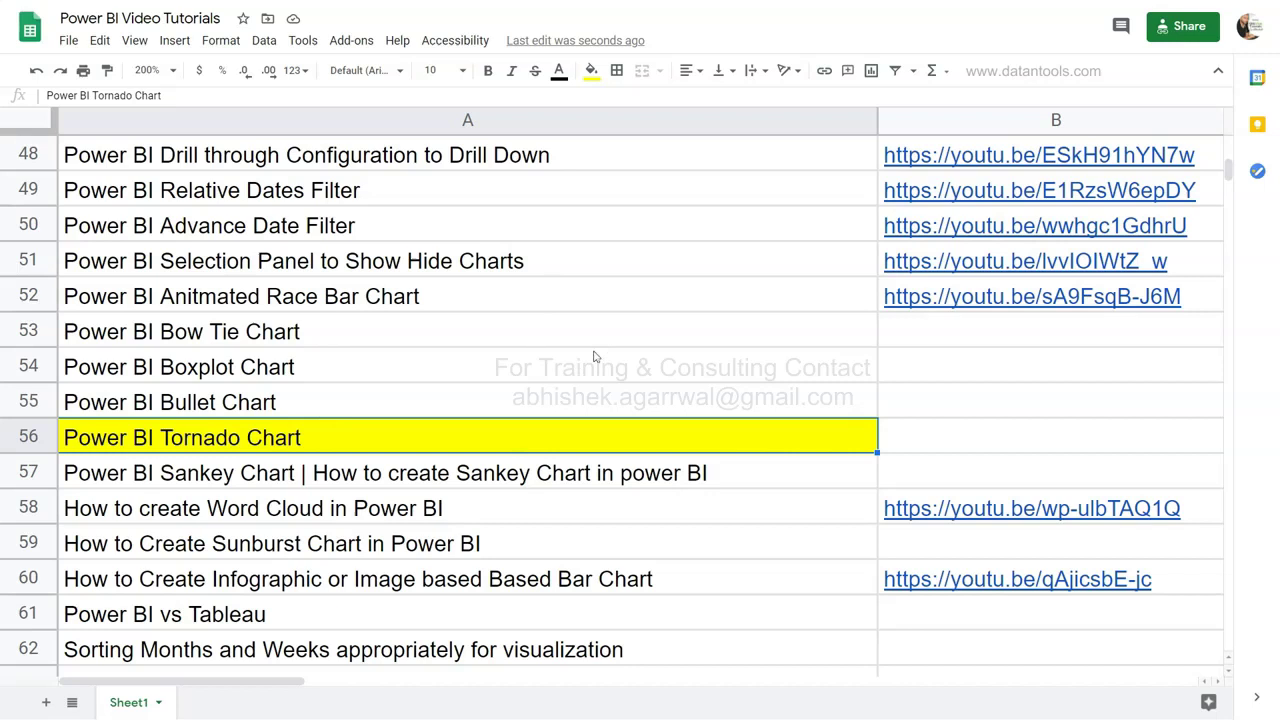
Return to the Power BI report that contains the tornado chart
scroll(594, 356, up, 1)
scroll(594, 356, up, 8)
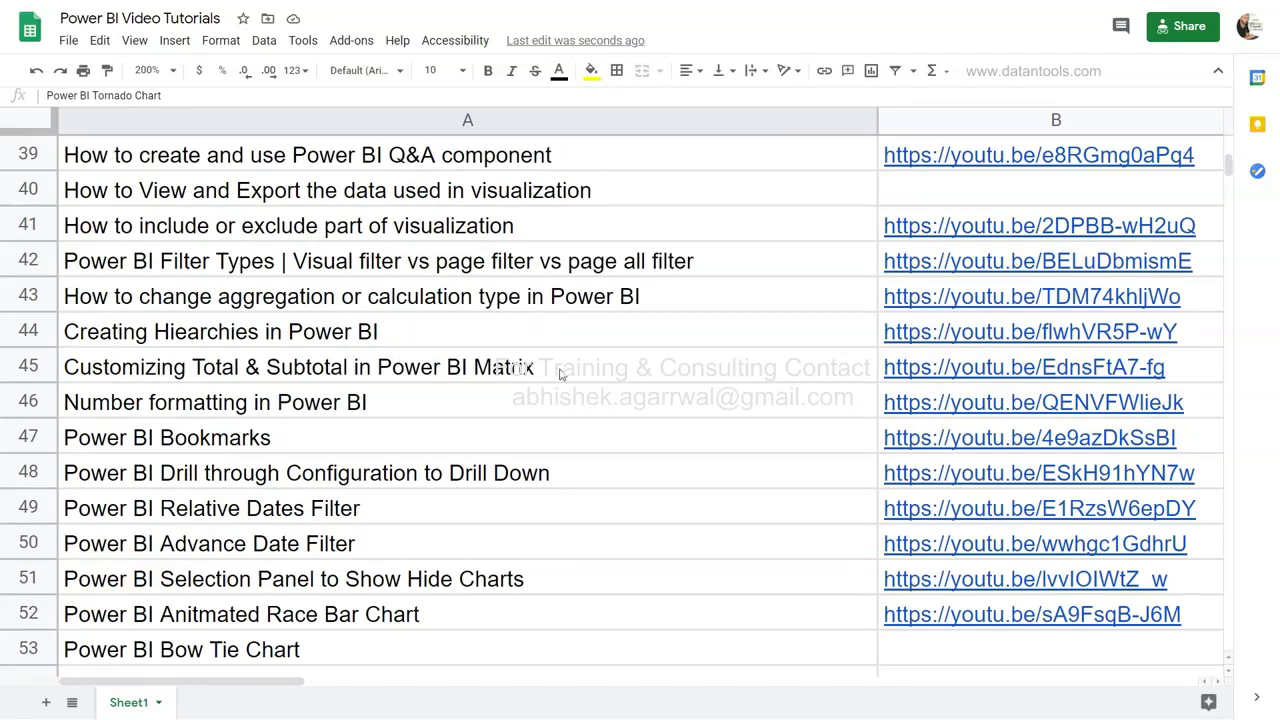
scroll(561, 374, up, 15)
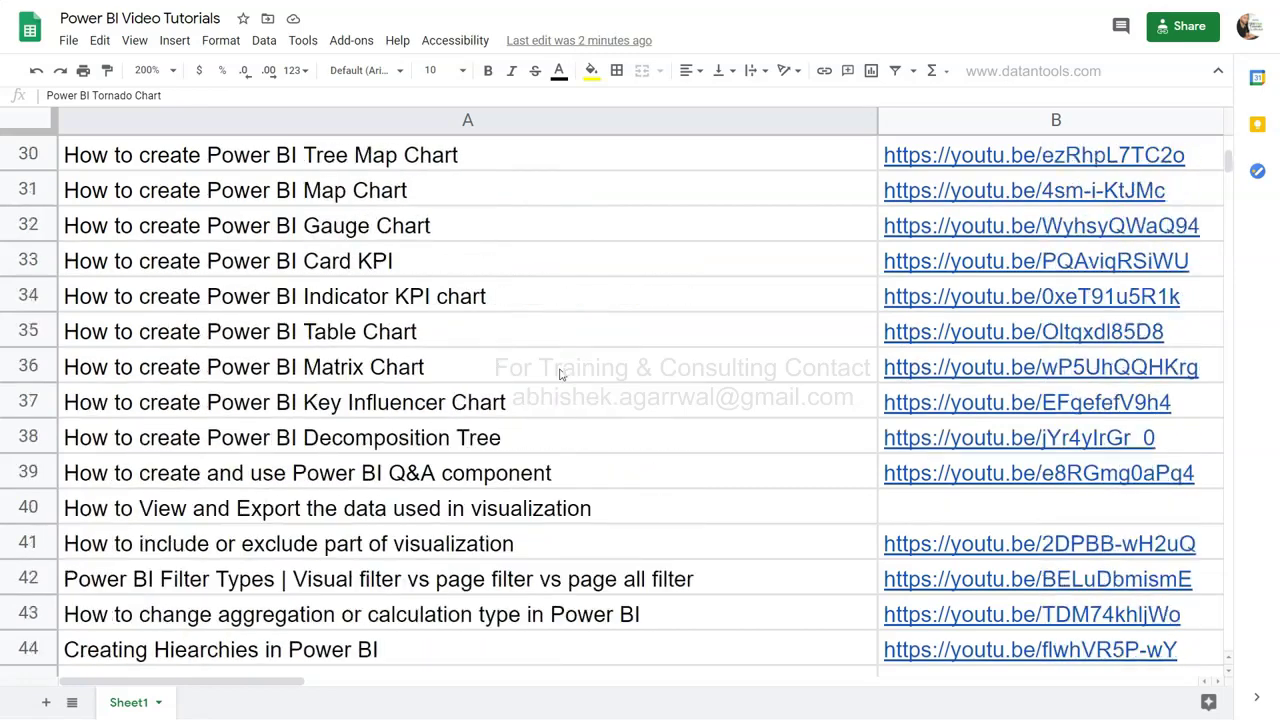
scroll(561, 374, up, 8)
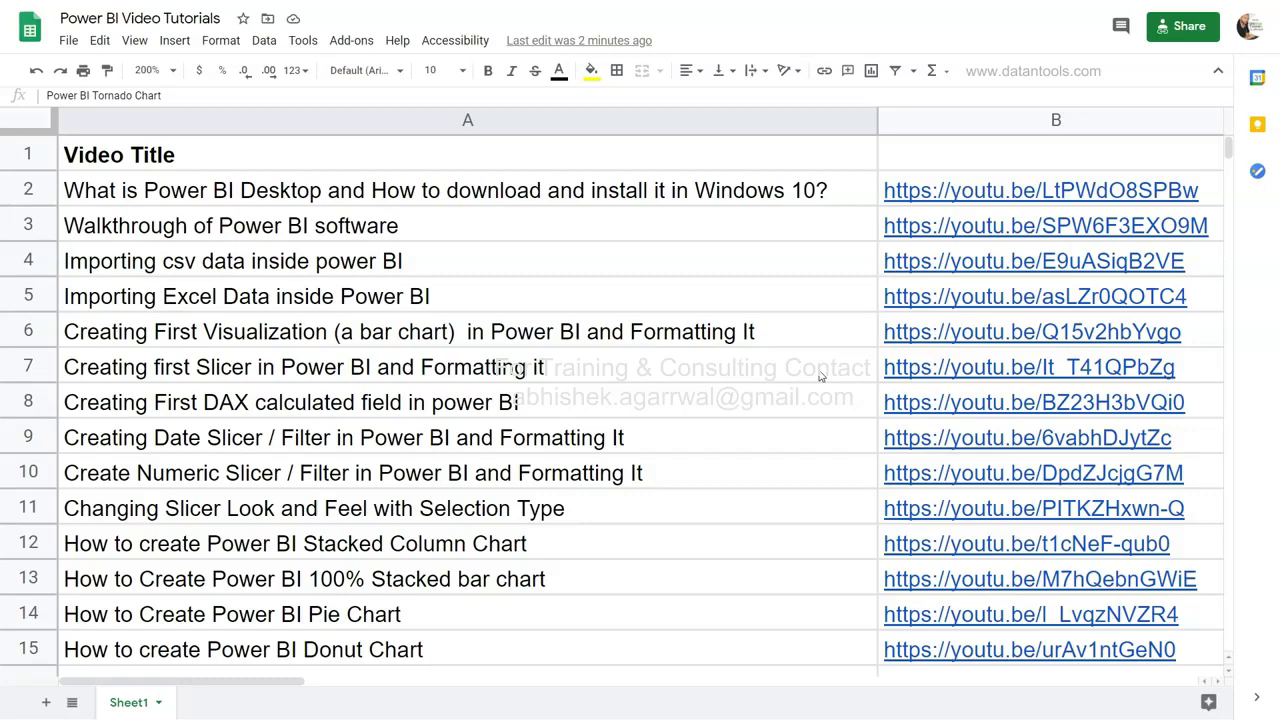
scroll(820, 376, down, 9)
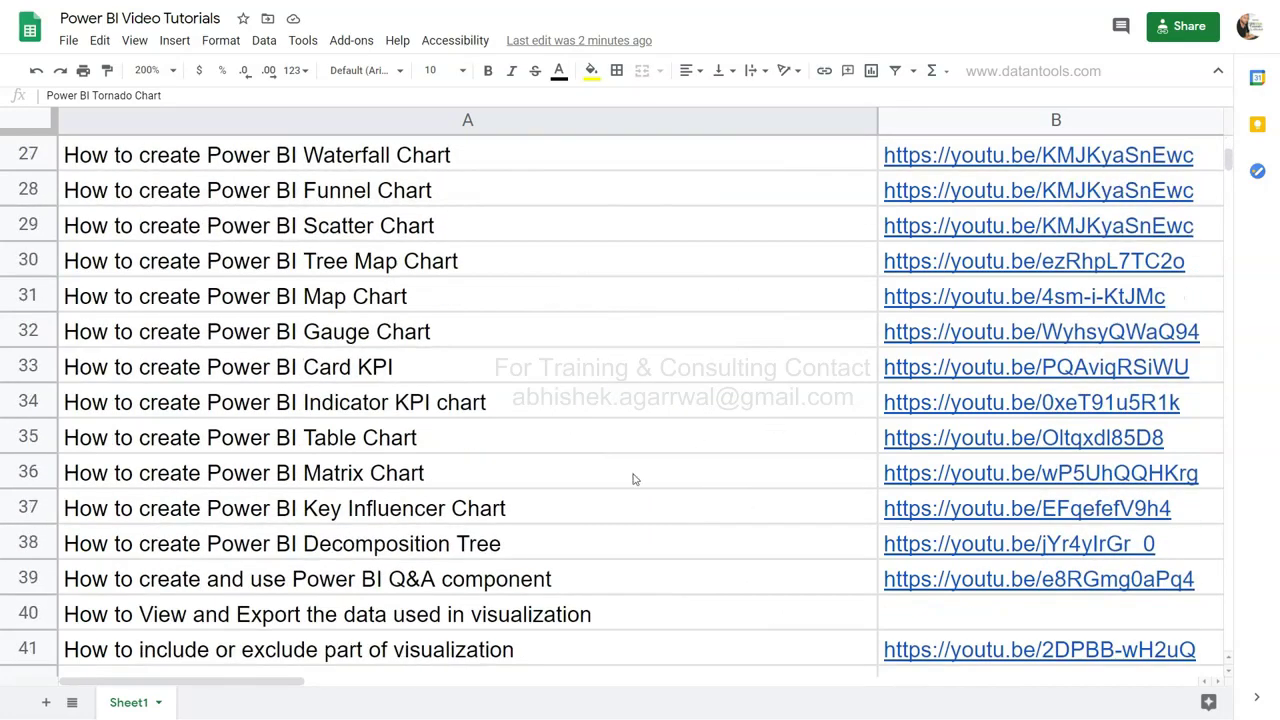
scroll(591, 482, down, 6)
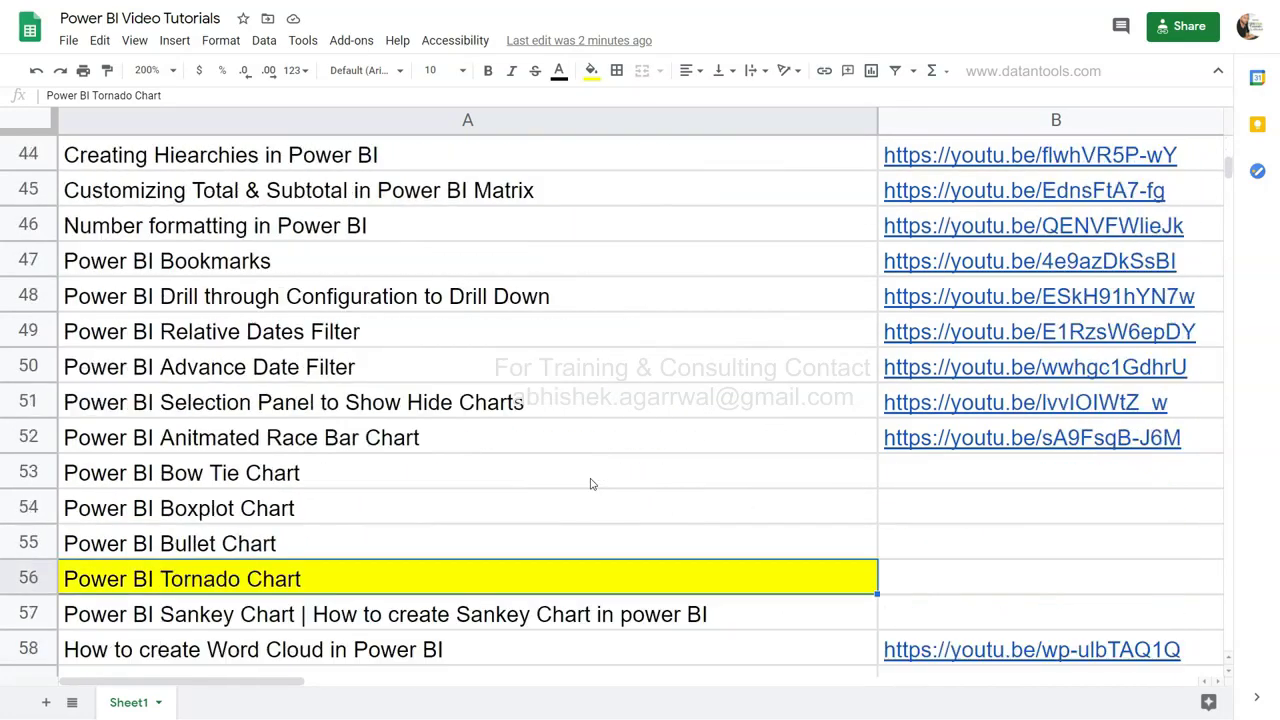
scroll(591, 484, down, 1)
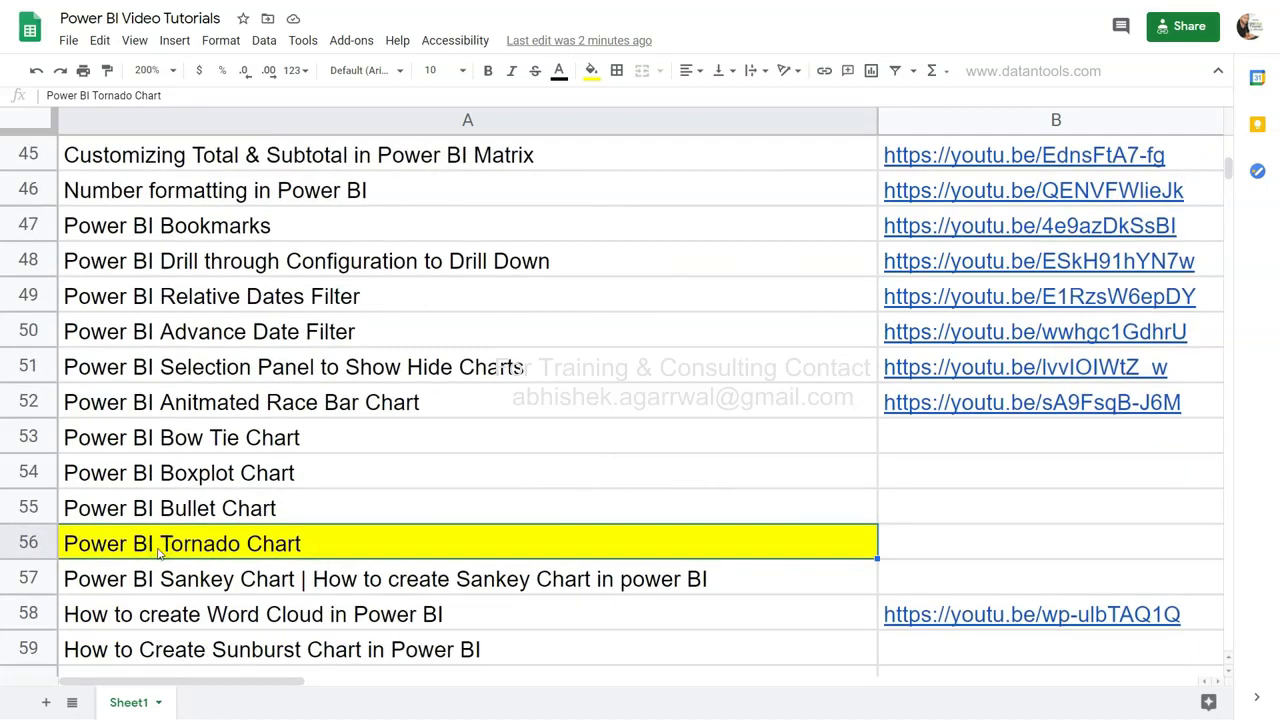
key(alt+Tab)
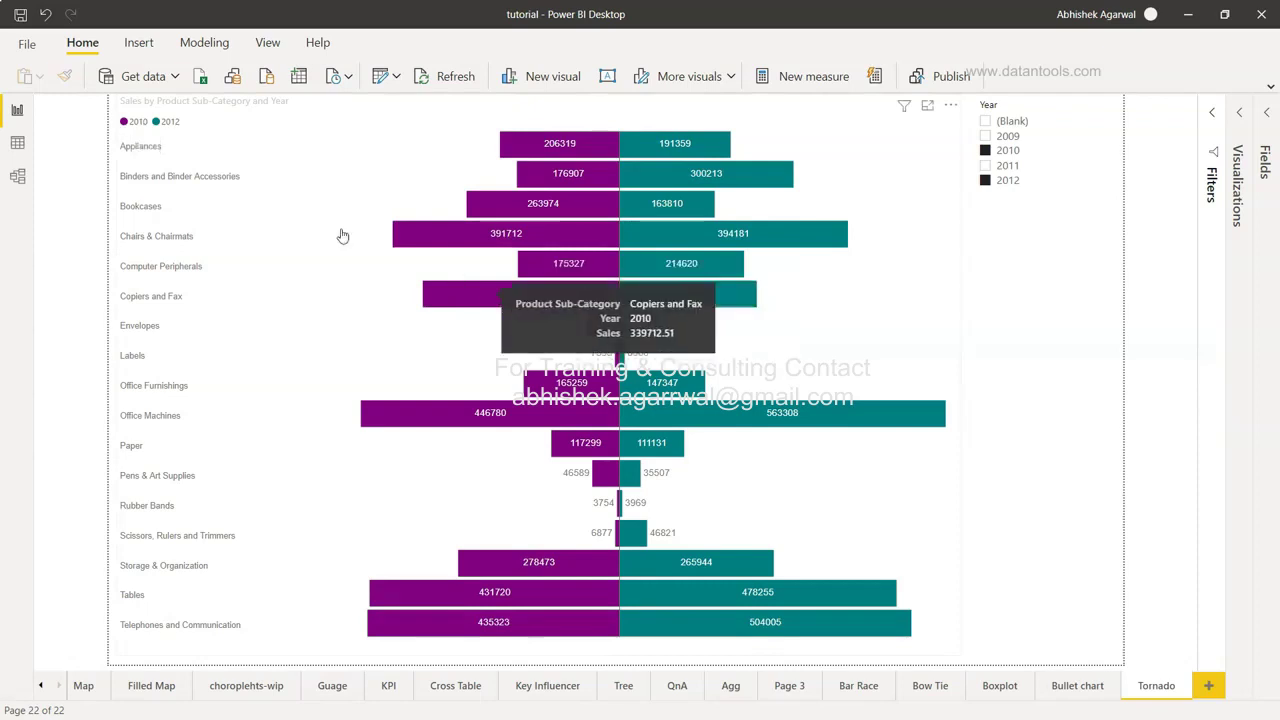
Set the Year slicer to 2009 and 2012, then select the tornado chart
mouse_move(687, 203)
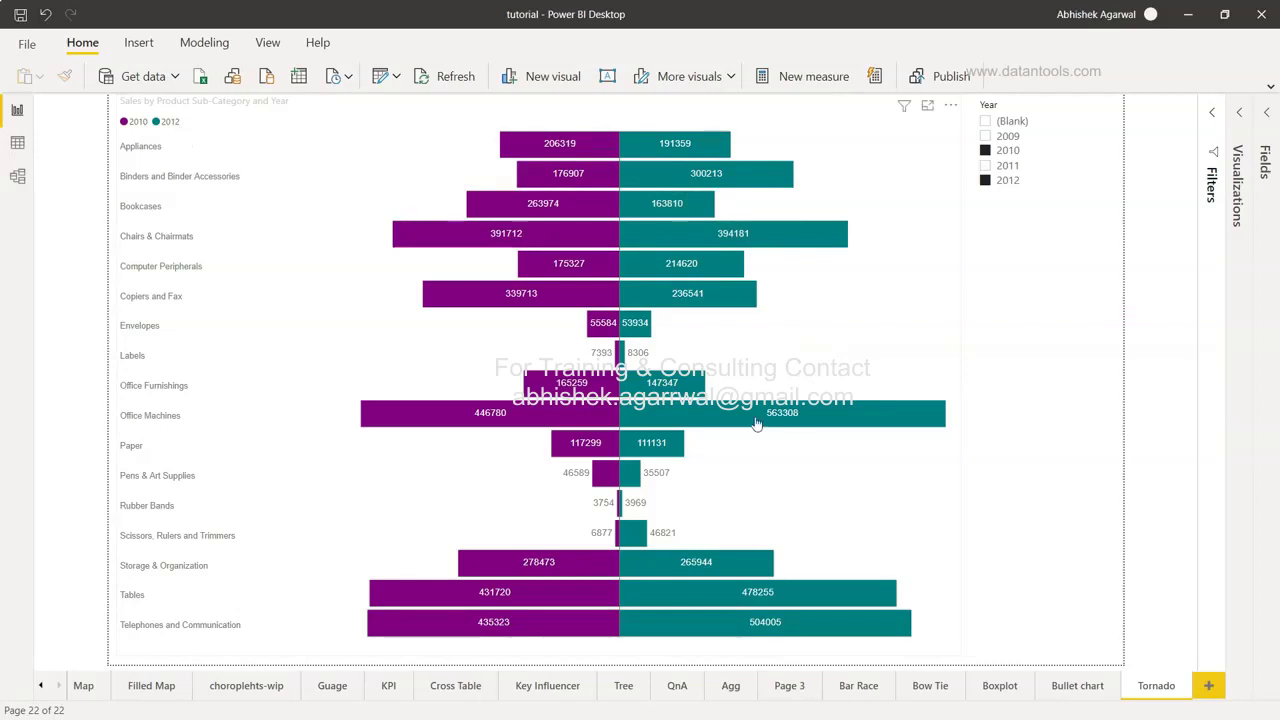
mouse_move(757, 424)
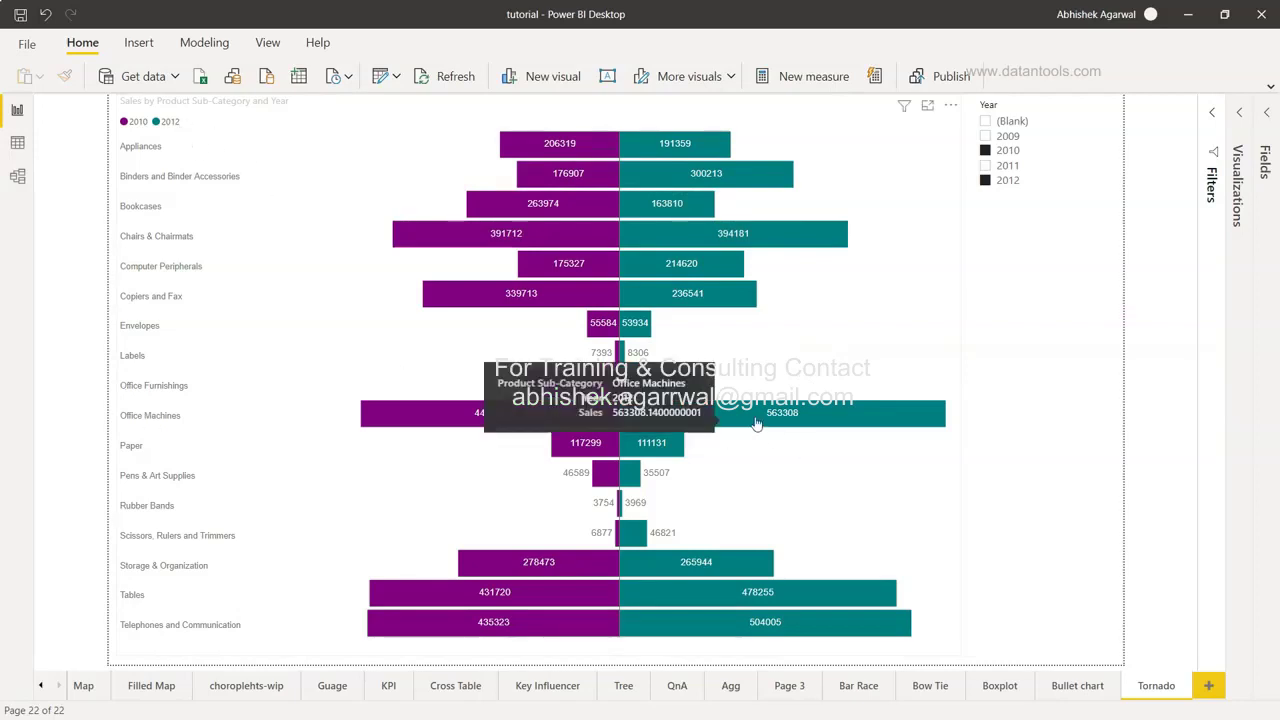
mouse_move(480, 438)
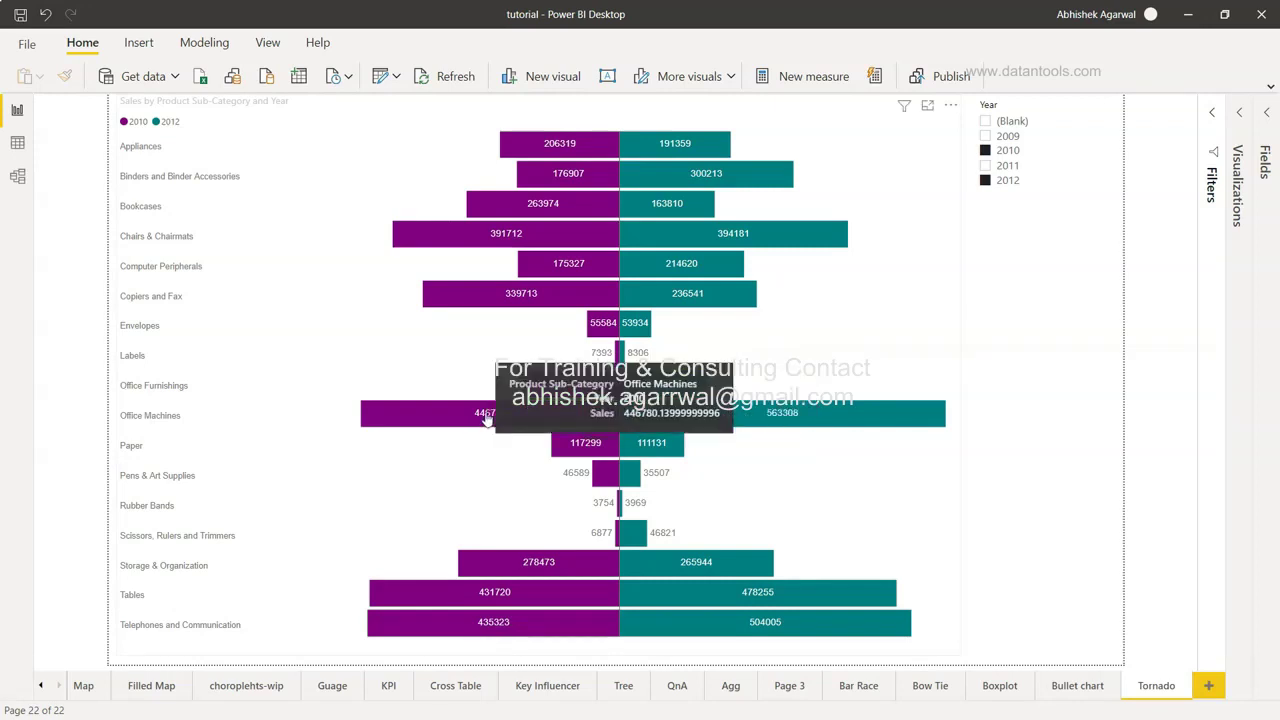
click(985, 137)
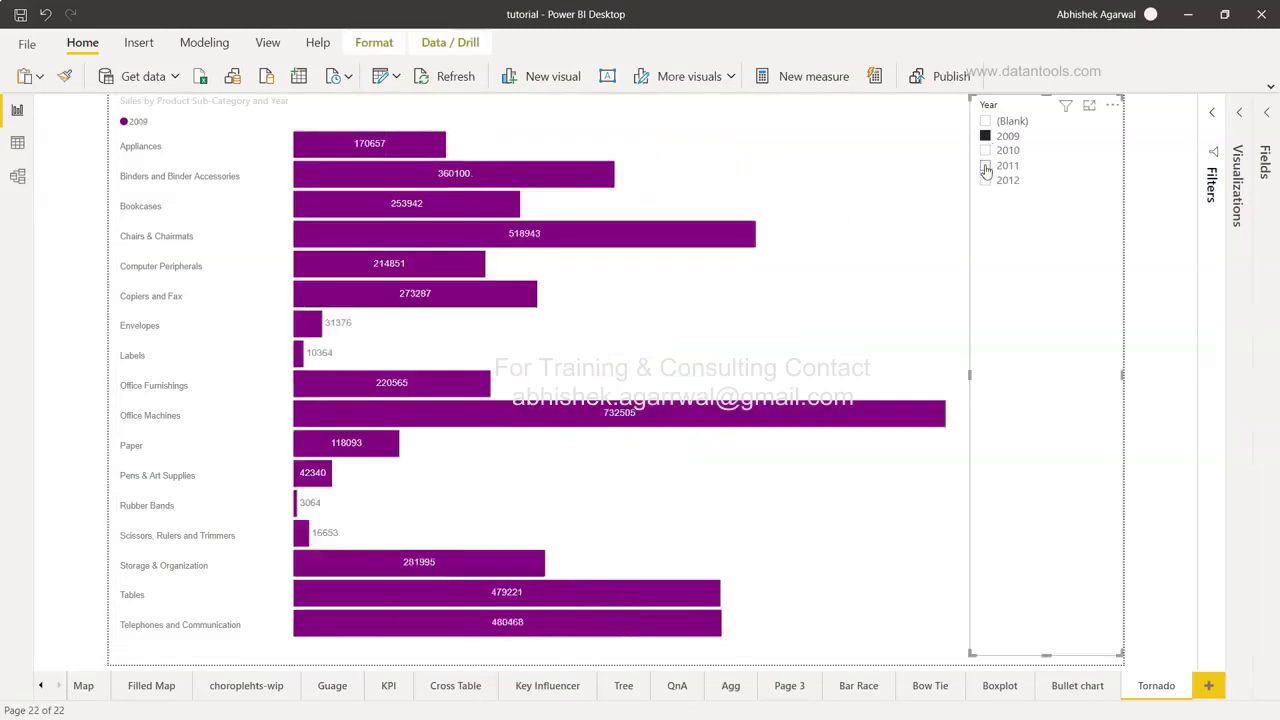
ctrl+click(986, 185)
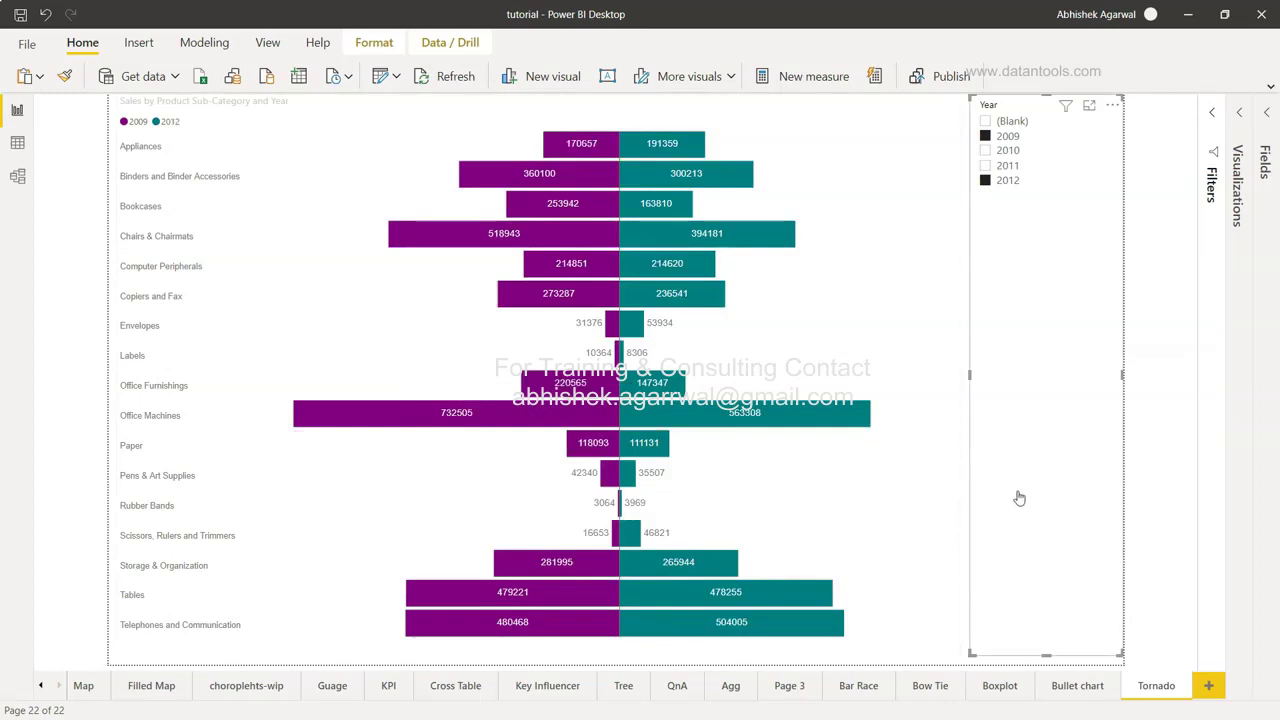
click(886, 249)
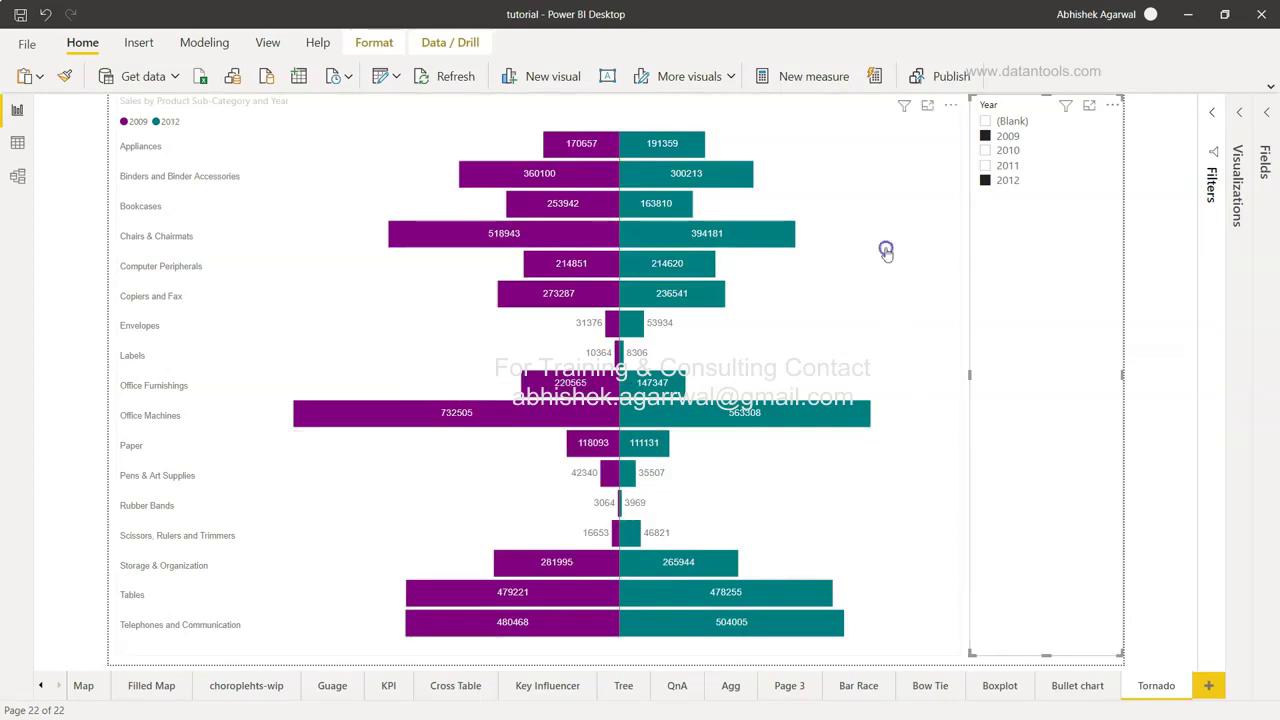
click(950, 105)
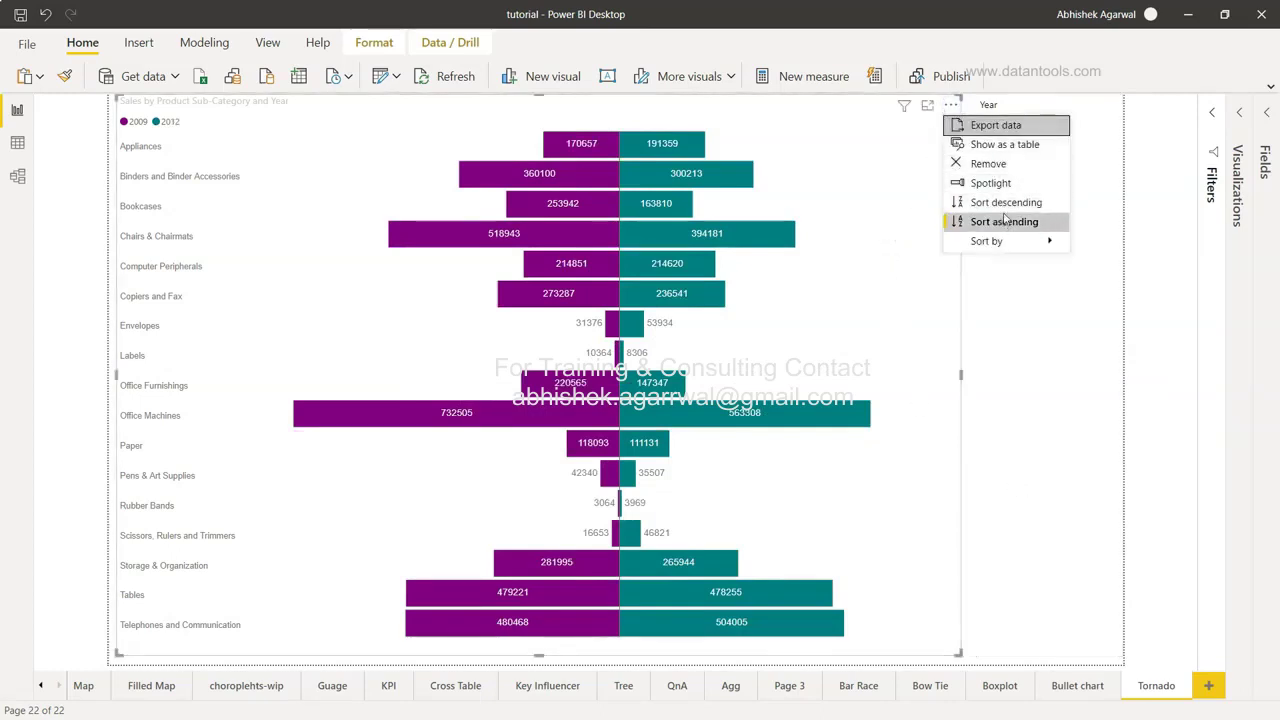
Remove both the tornado chart and the Year slicer from the Tornado page
click(975, 163)
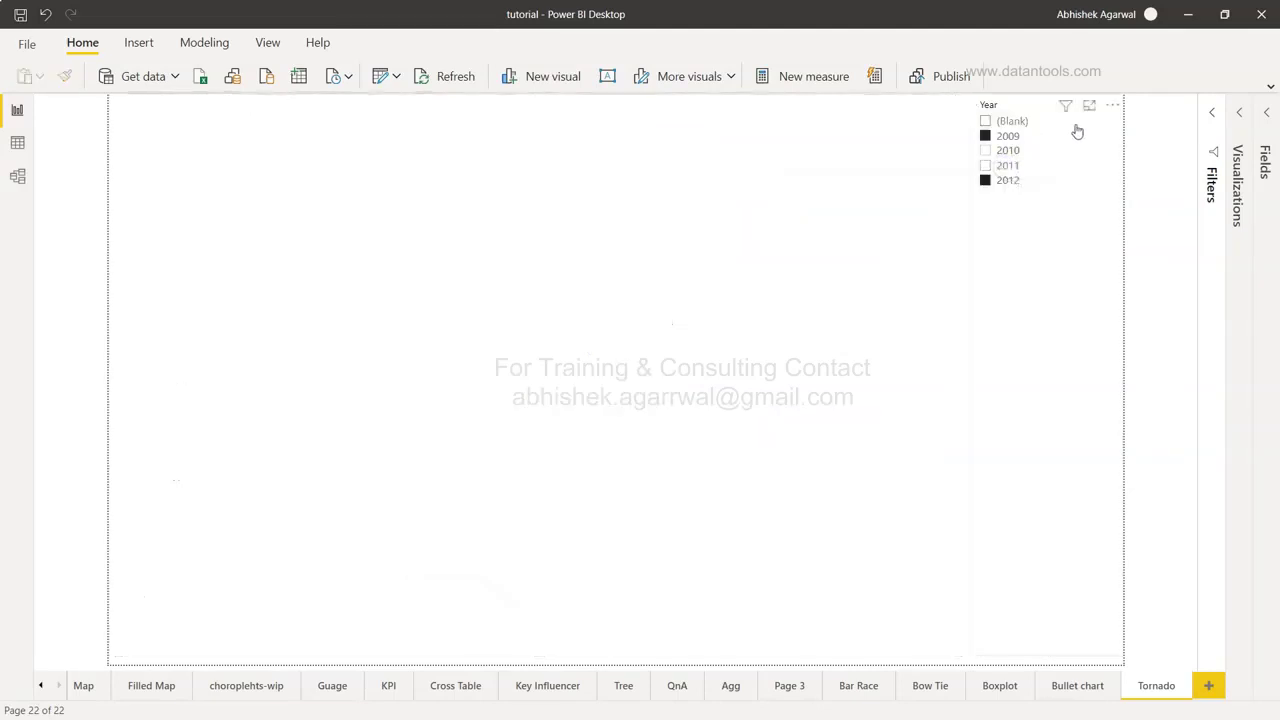
click(1112, 105)
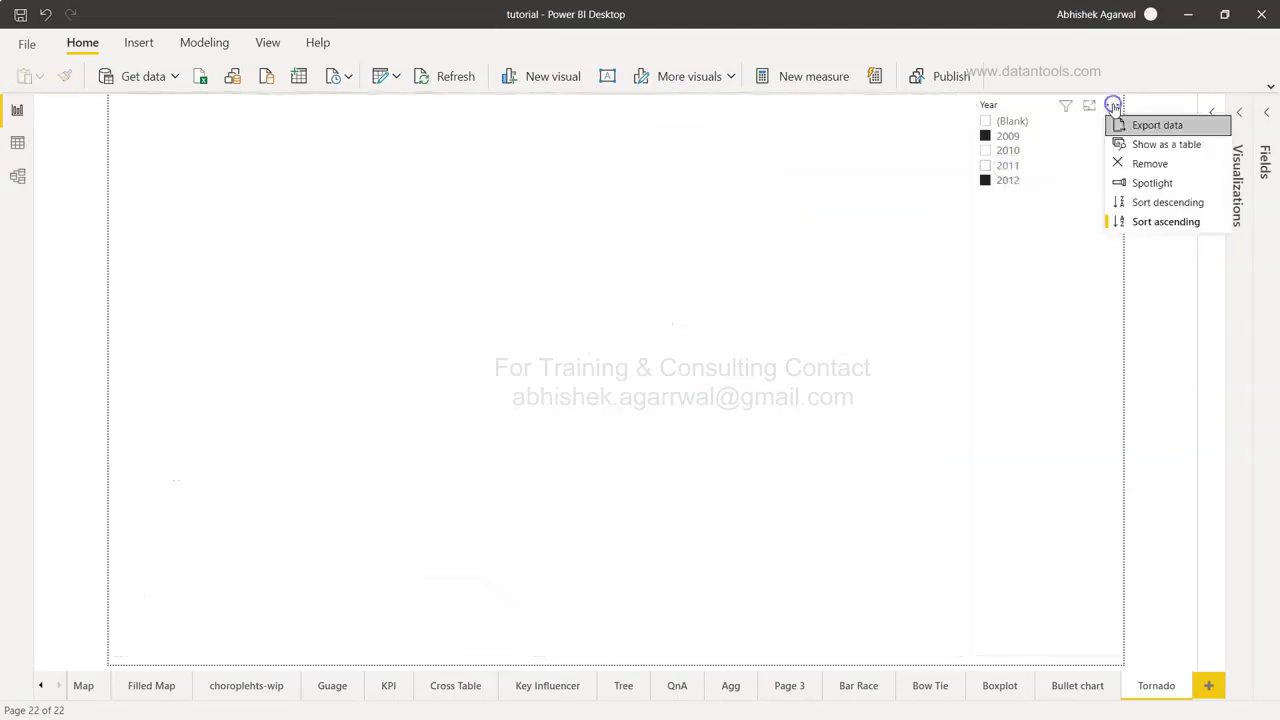
click(1150, 164)
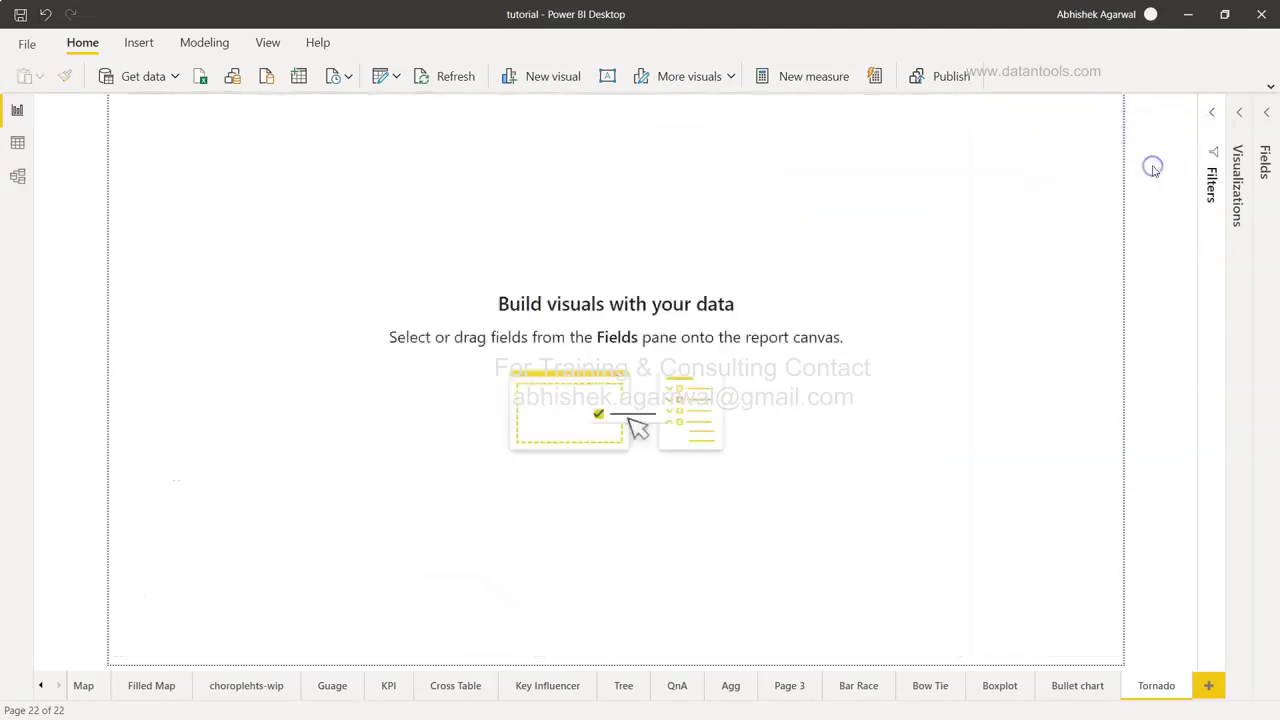
click(1239, 113)
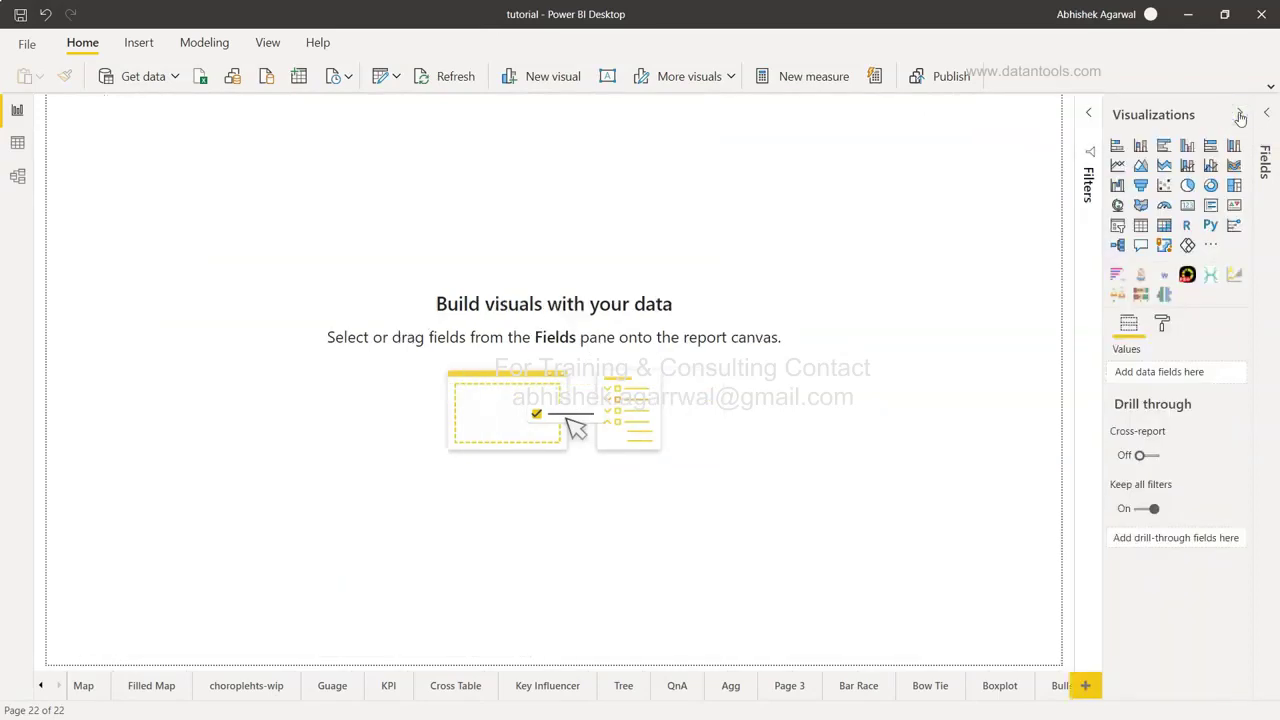
Find the Tornado chart in the Power BI Visuals store, add it, and close the store
click(1212, 247)
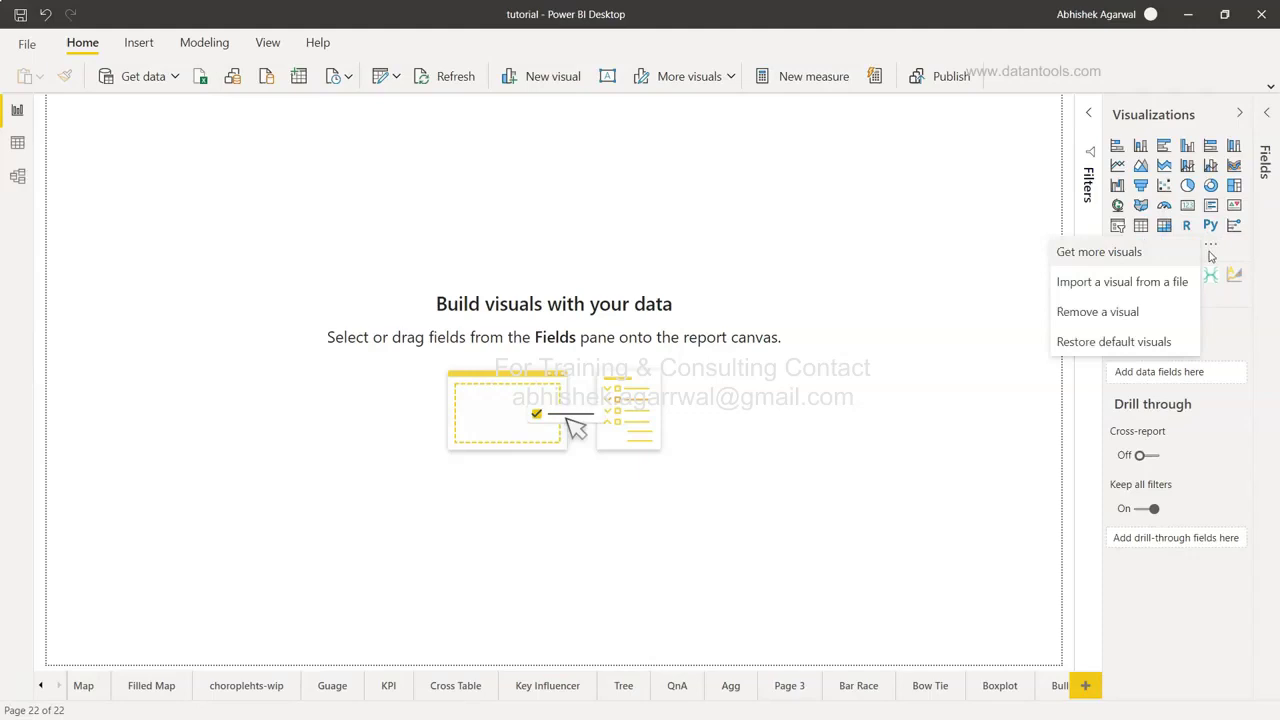
click(1130, 254)
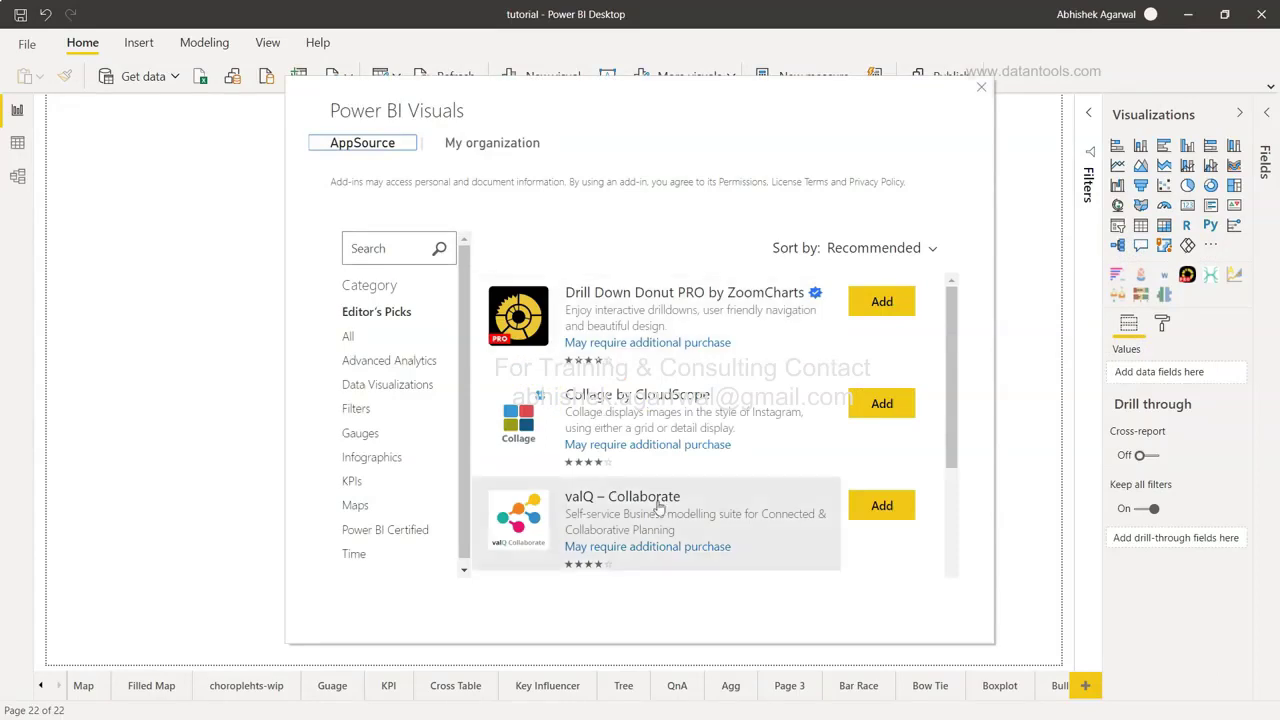
scroll(640, 490, down, 2)
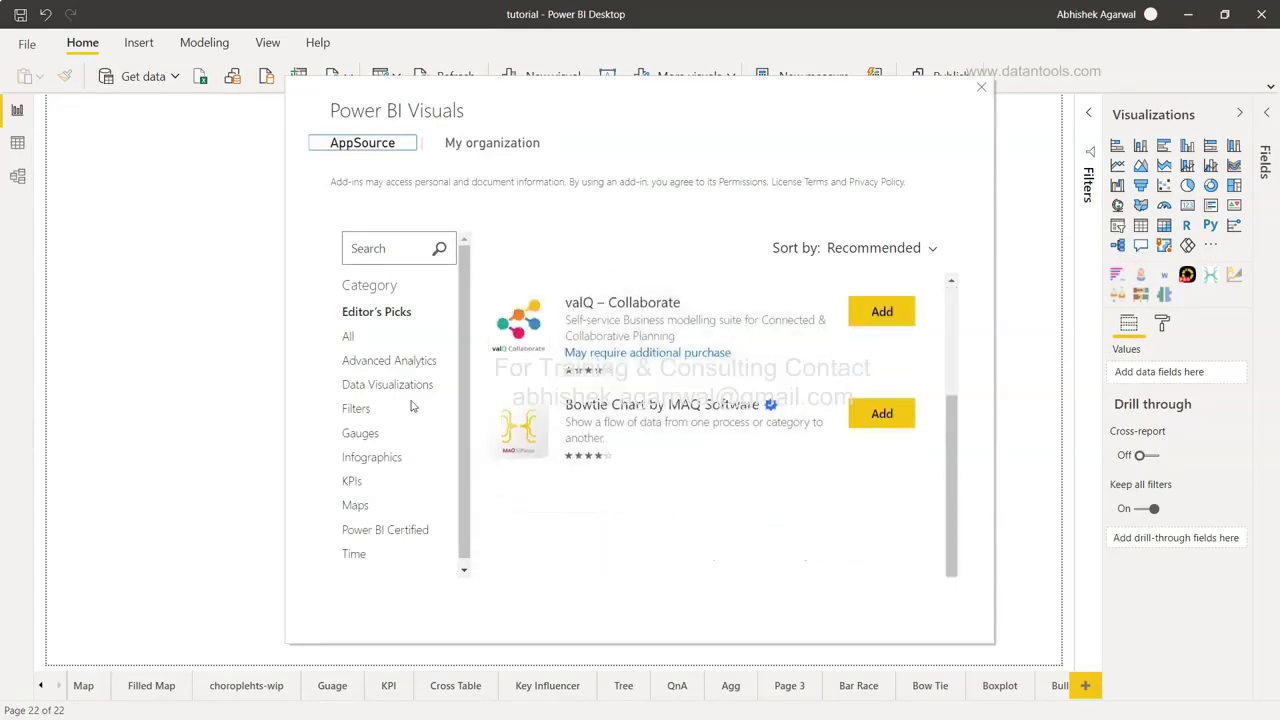
click(385, 347)
click(352, 340)
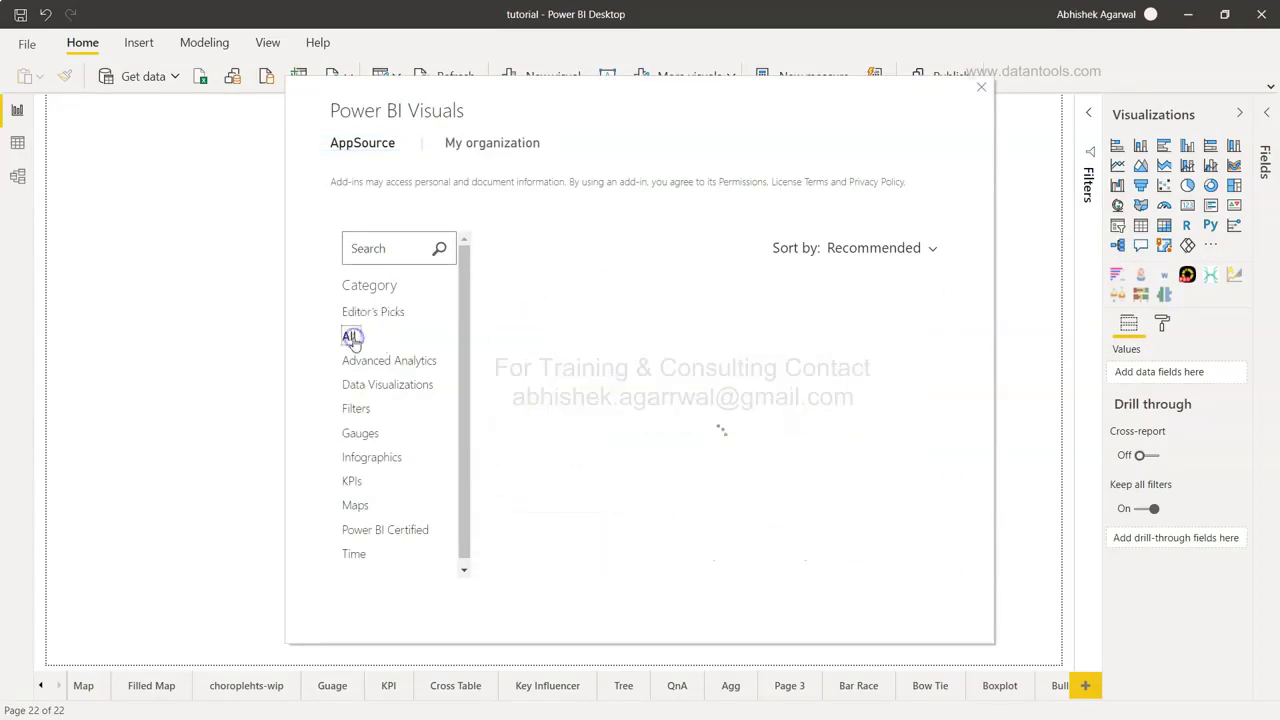
scroll(628, 494, down, 1)
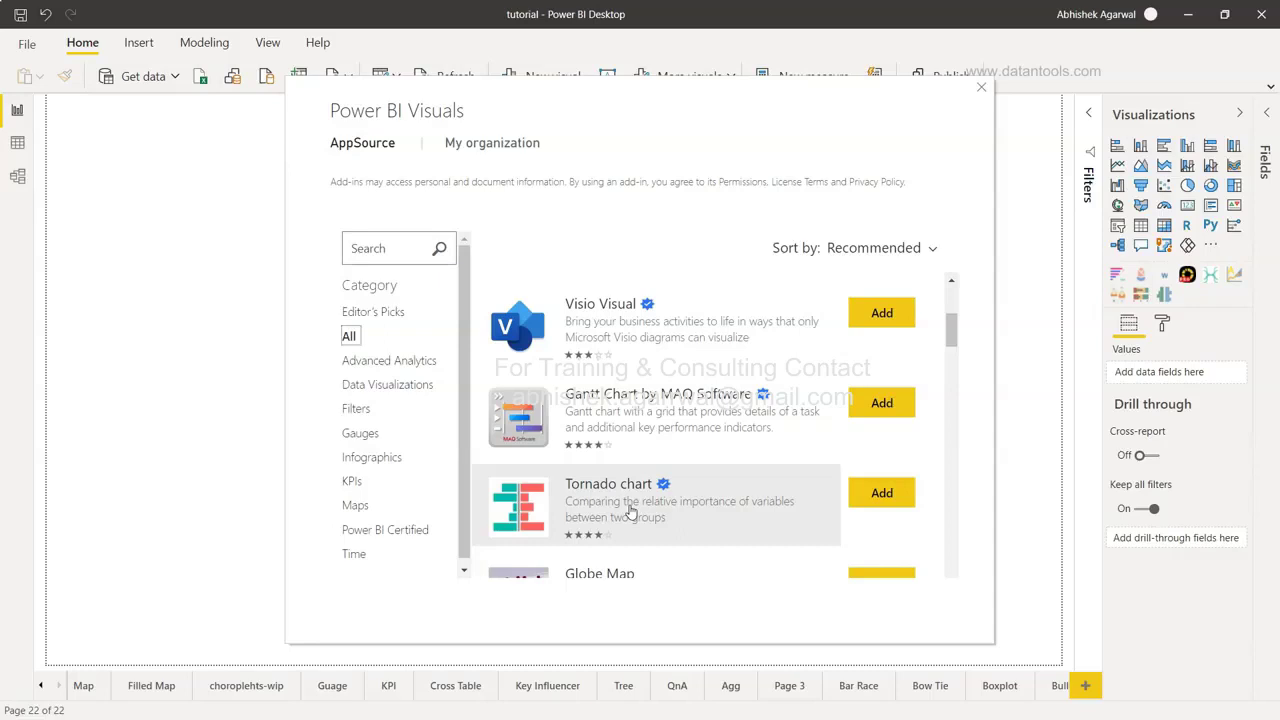
click(389, 248)
click(881, 505)
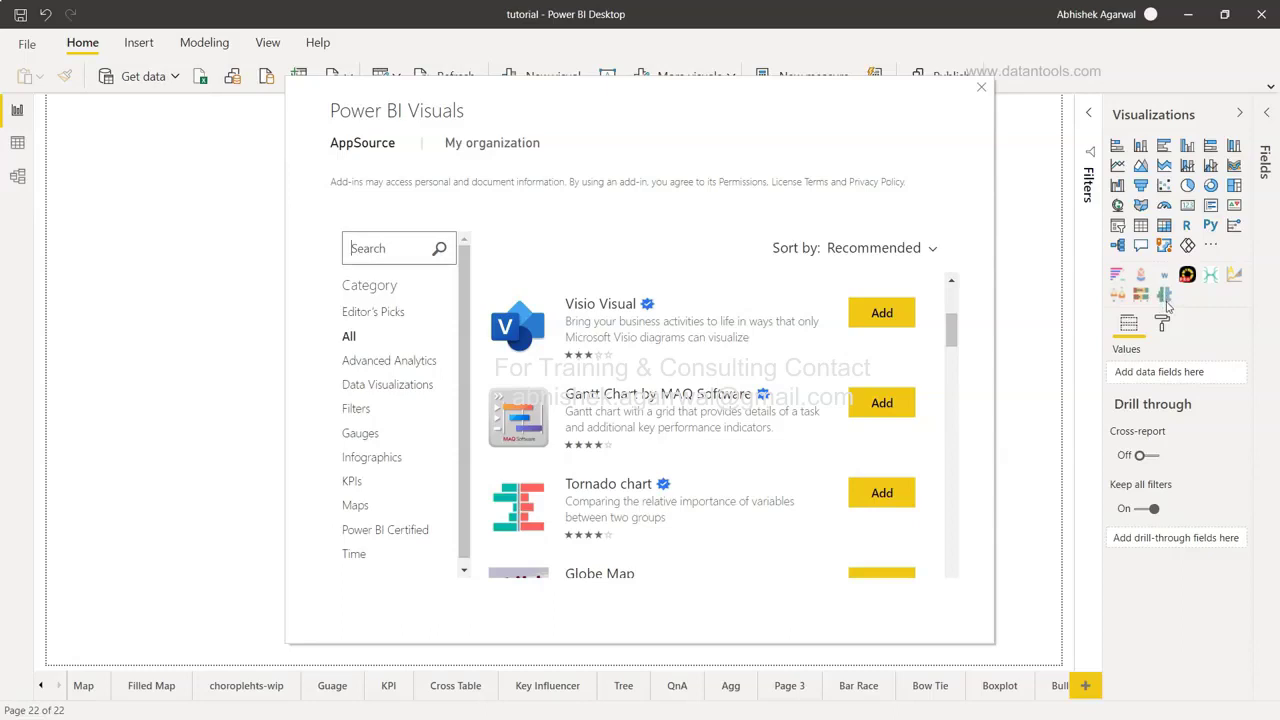
click(982, 89)
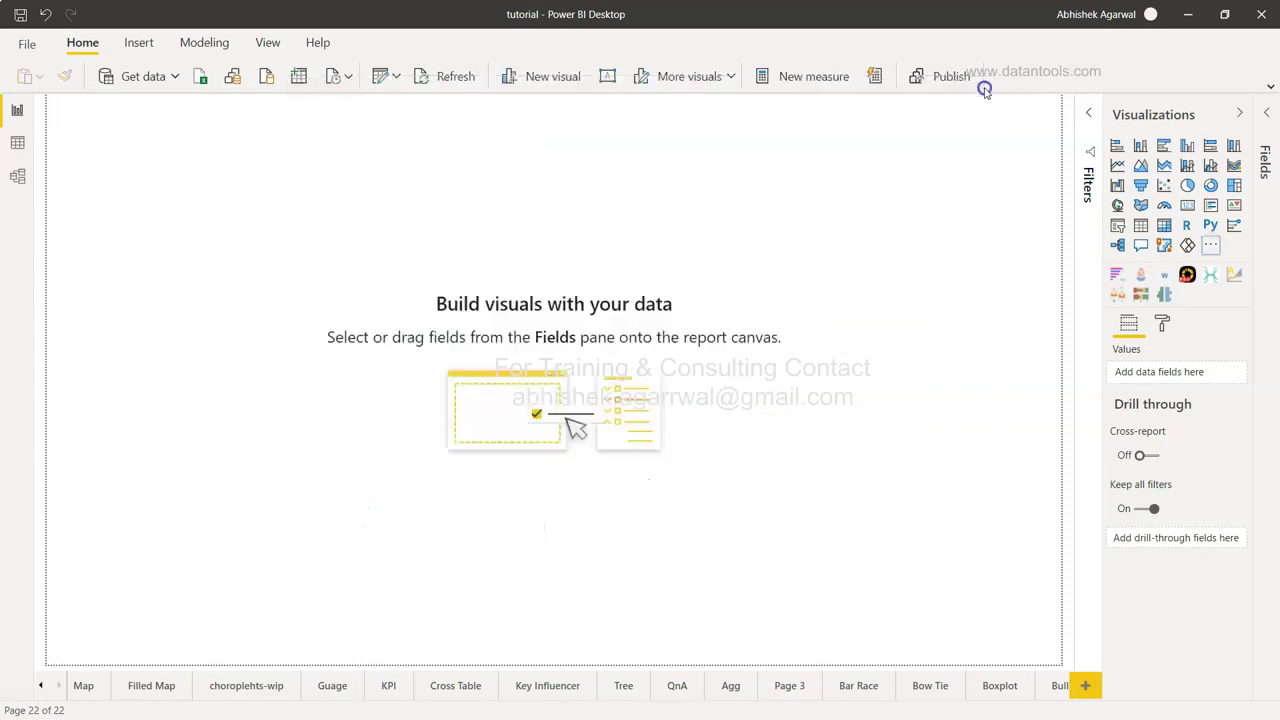
Insert a new Tornado visual, stretch it across the canvas, and show the Orders fields
click(1163, 298)
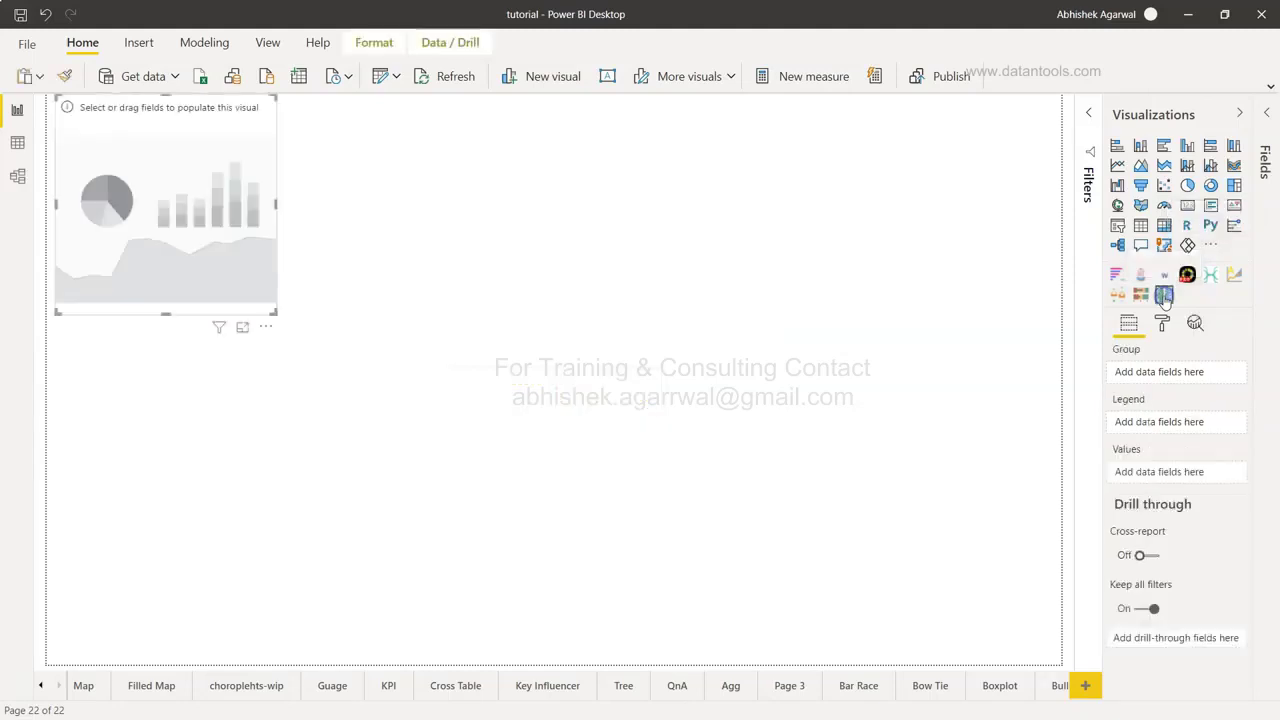
drag(274, 313, 1045, 657)
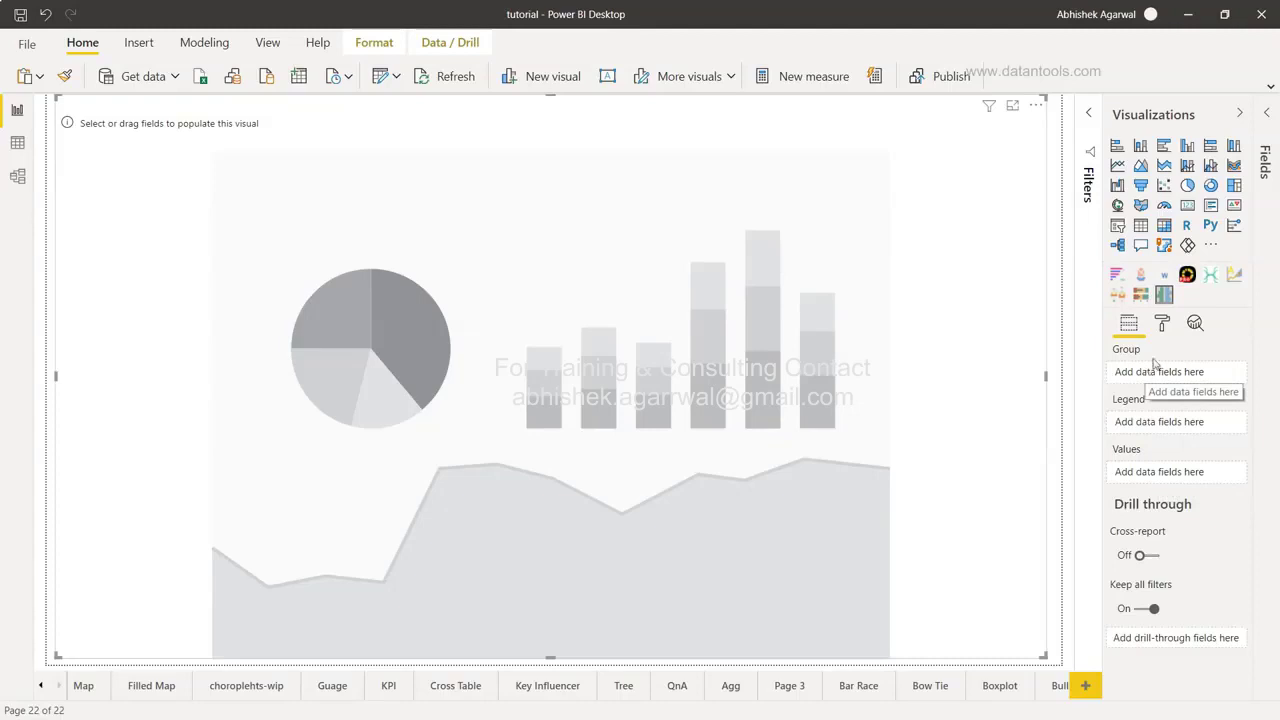
click(1267, 114)
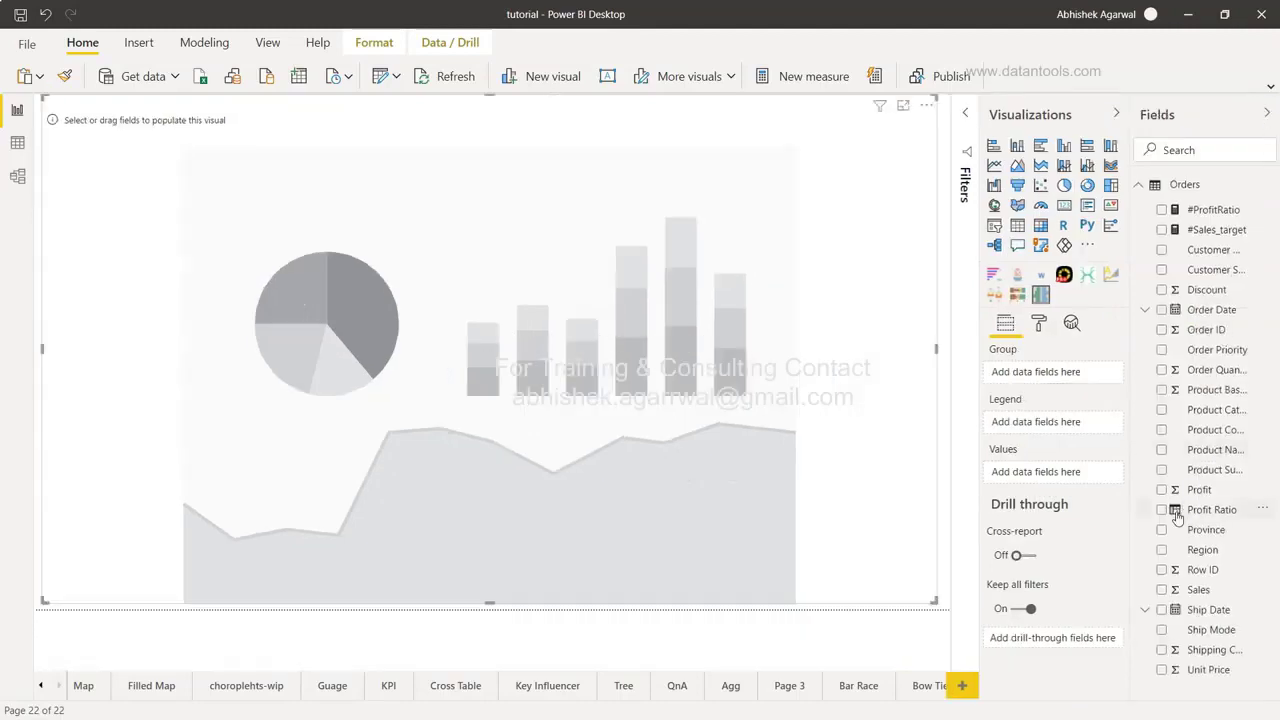
Put Product Sub-Category in Group, Order Date (Year hierarchy) in Legend, and Sales in Values
drag(1193, 467, 1060, 374)
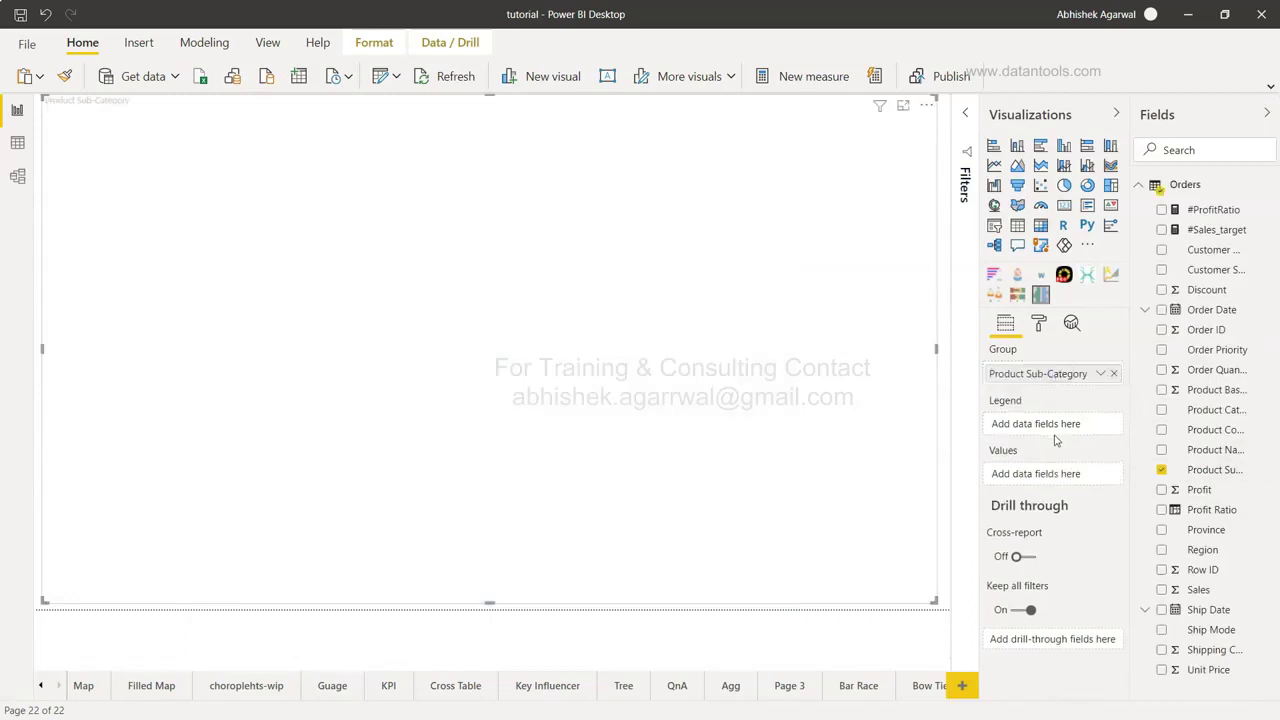
drag(1222, 310, 1076, 427)
drag(1230, 316, 1066, 428)
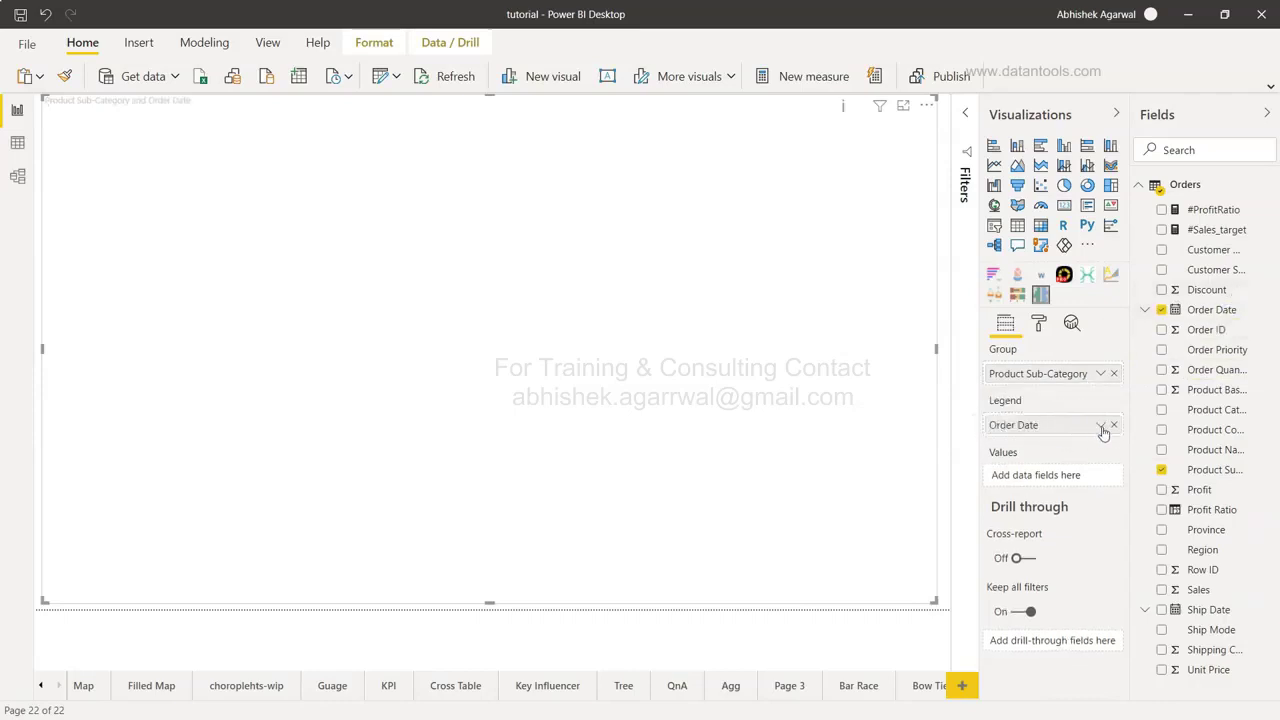
click(1100, 425)
click(1146, 572)
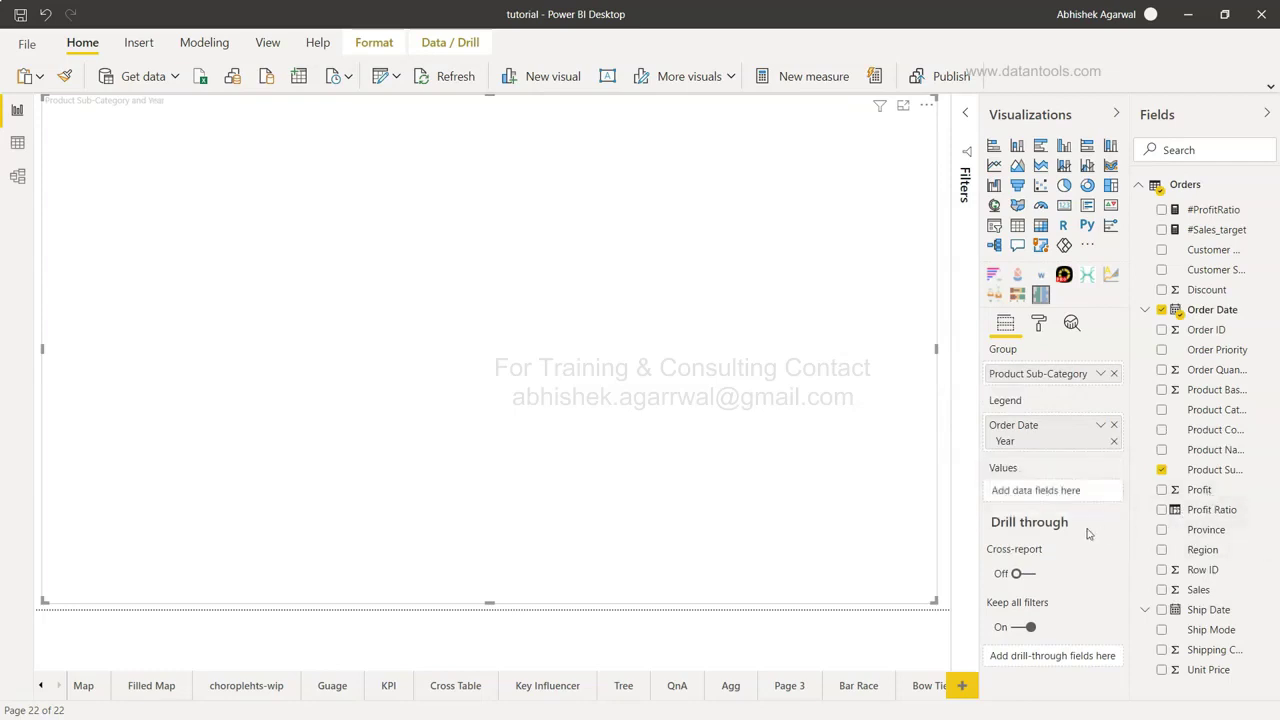
drag(1207, 597, 1057, 492)
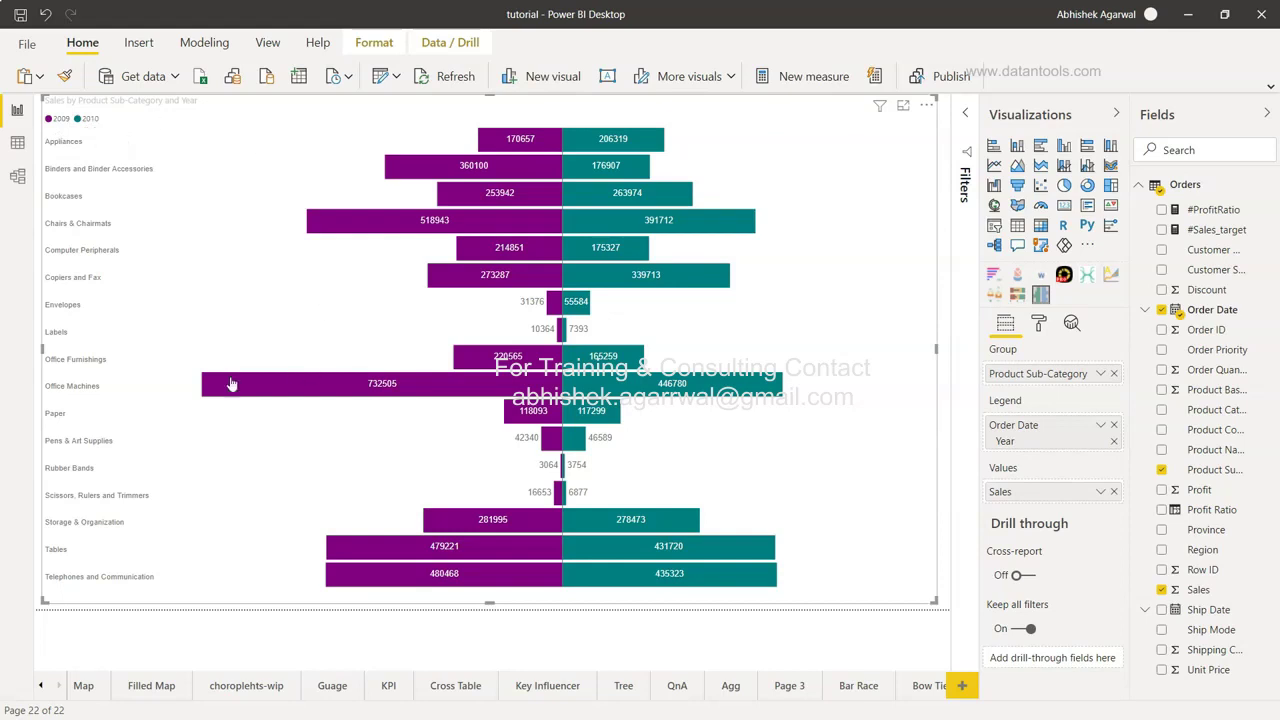
mouse_move(308, 397)
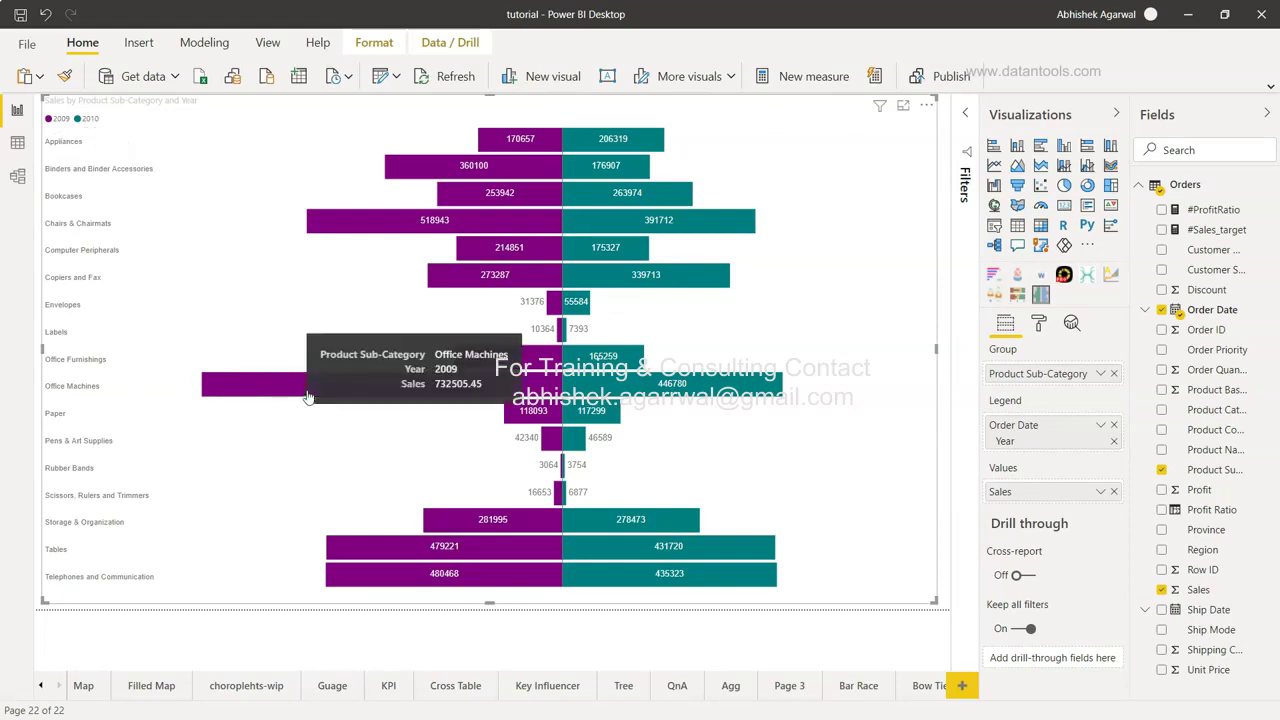
mouse_move(657, 405)
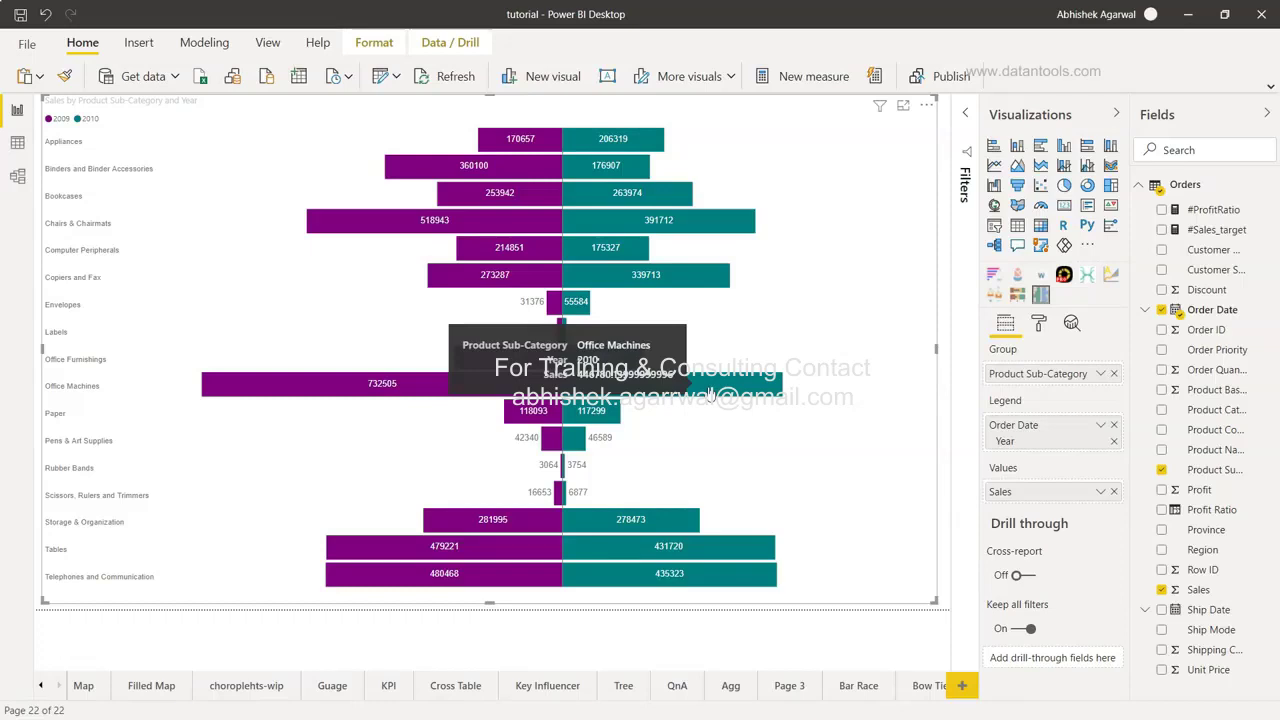
click(944, 311)
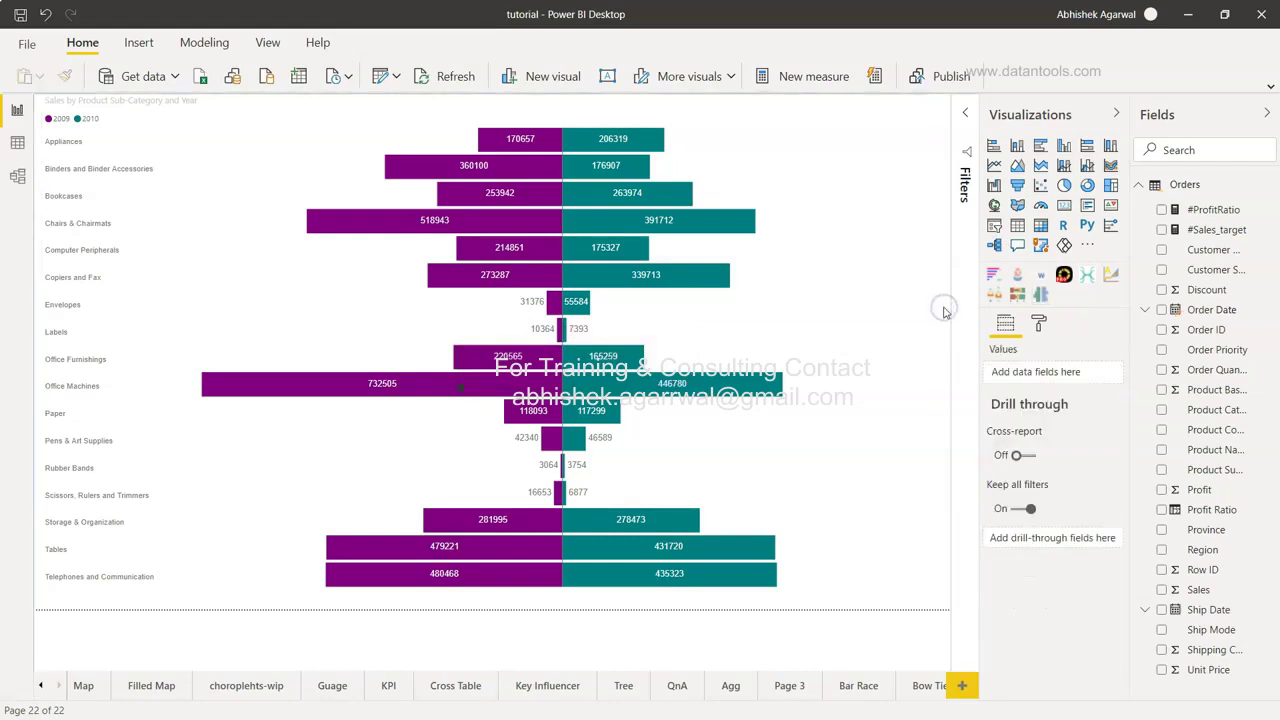
Add a slicer on the right using Order Date's hierarchy trimmed to the Year level only
click(995, 228)
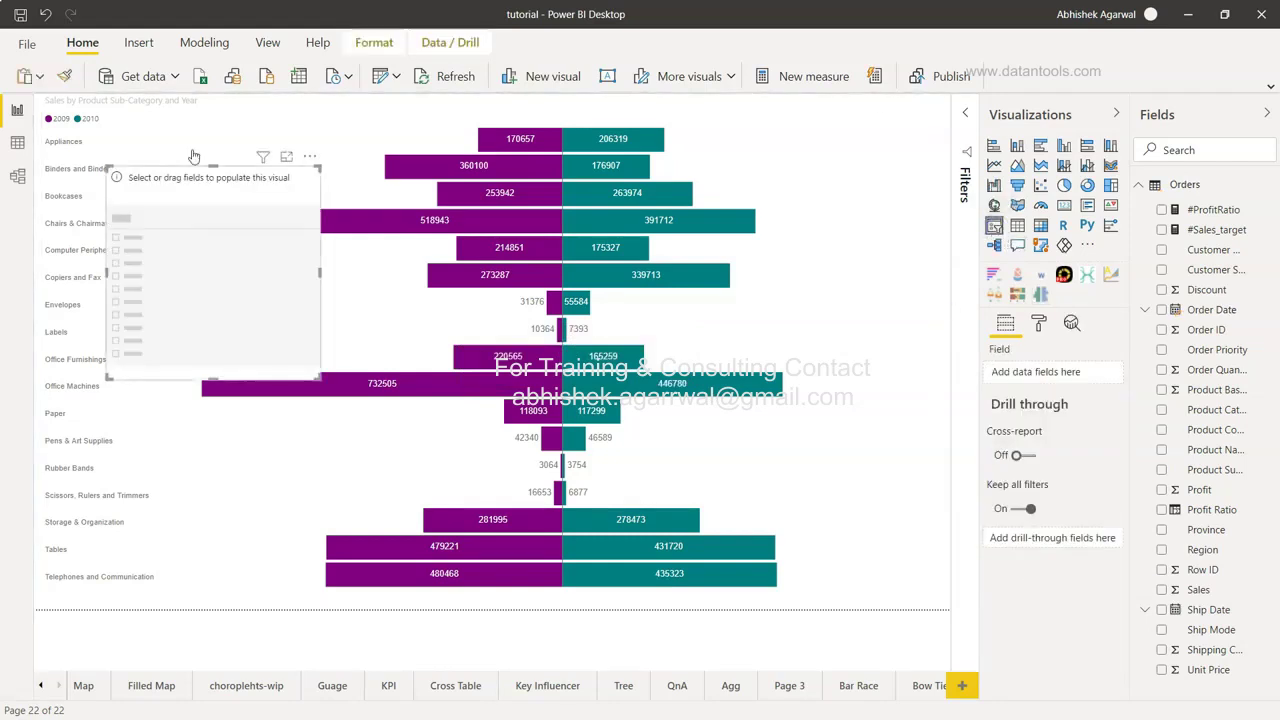
drag(211, 205, 903, 137)
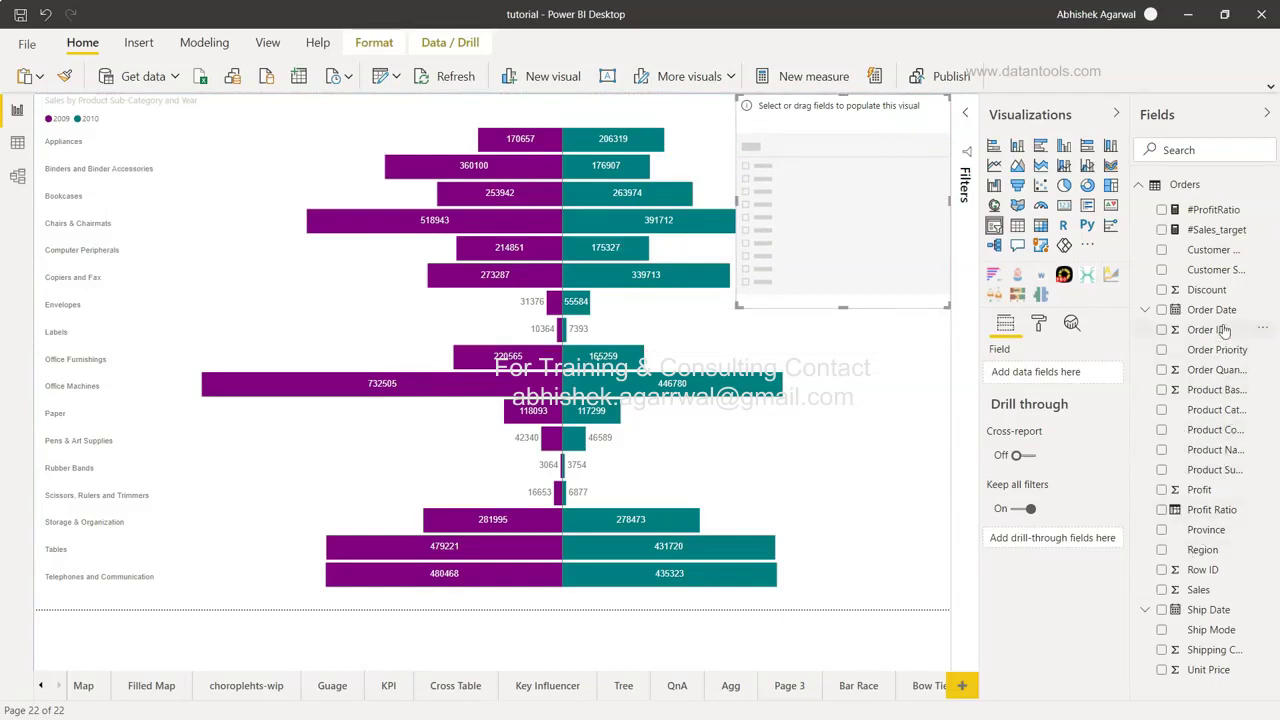
drag(1222, 314, 1094, 378)
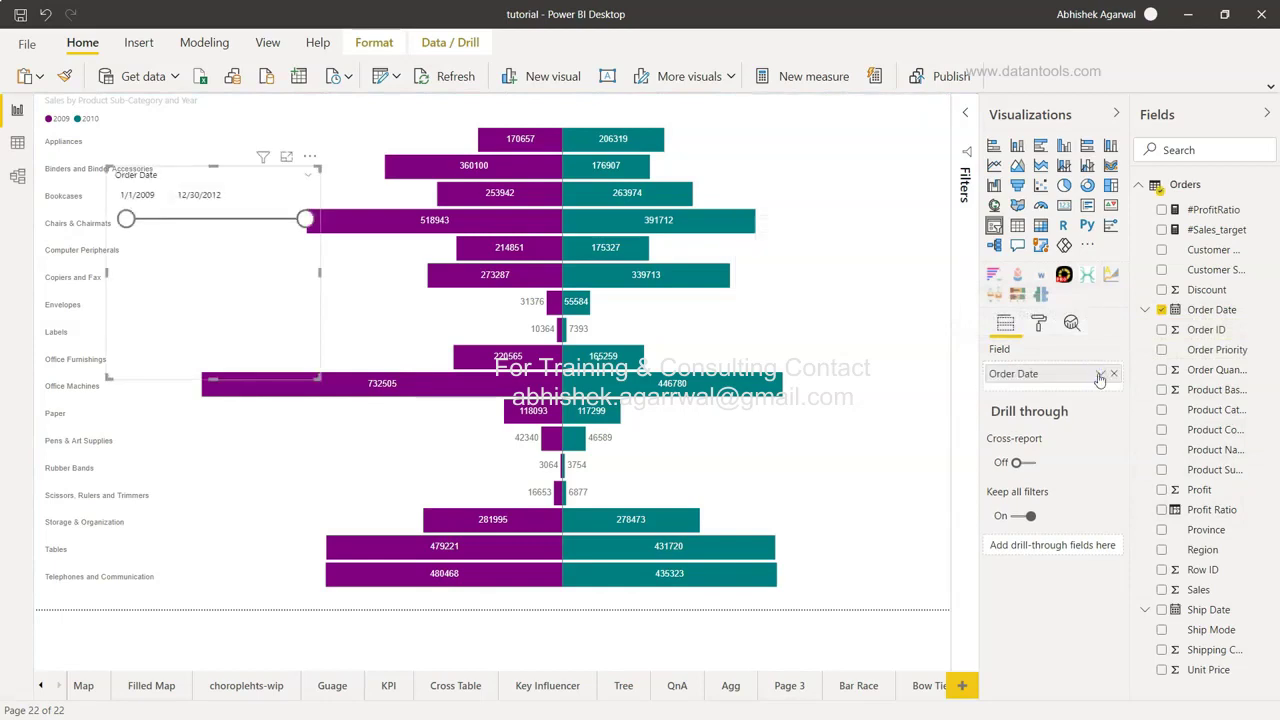
click(1099, 375)
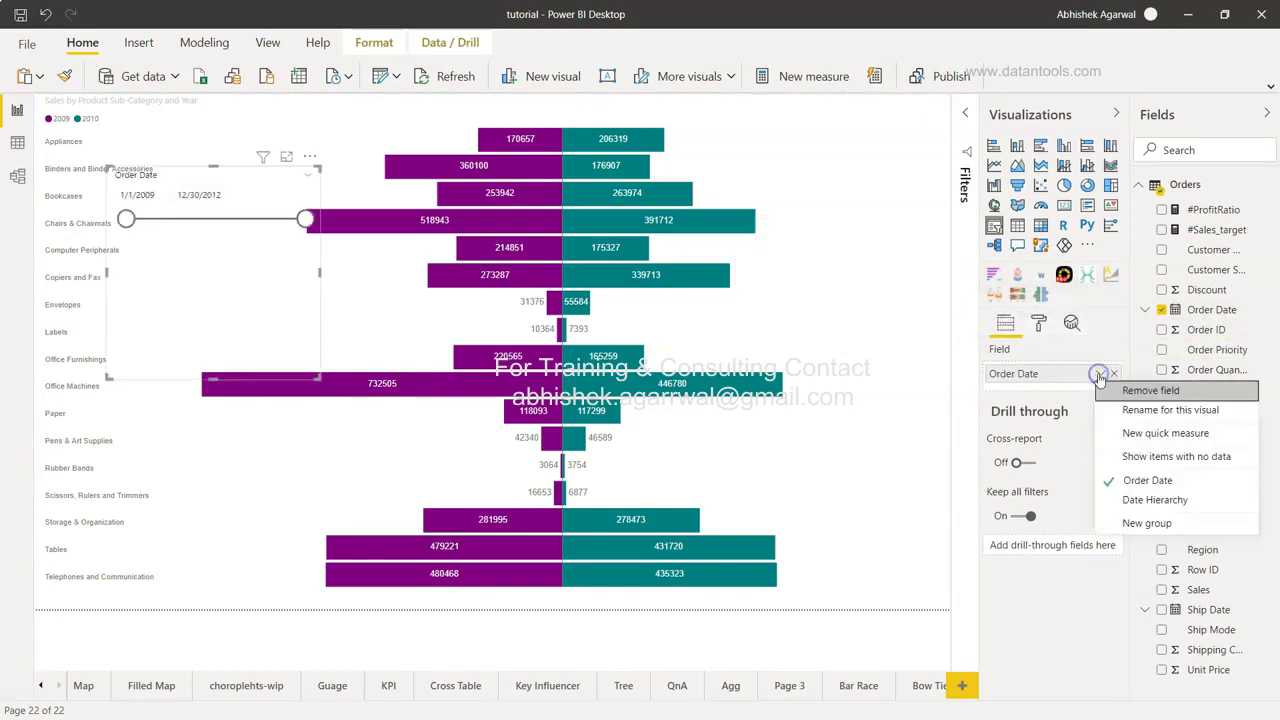
click(1134, 502)
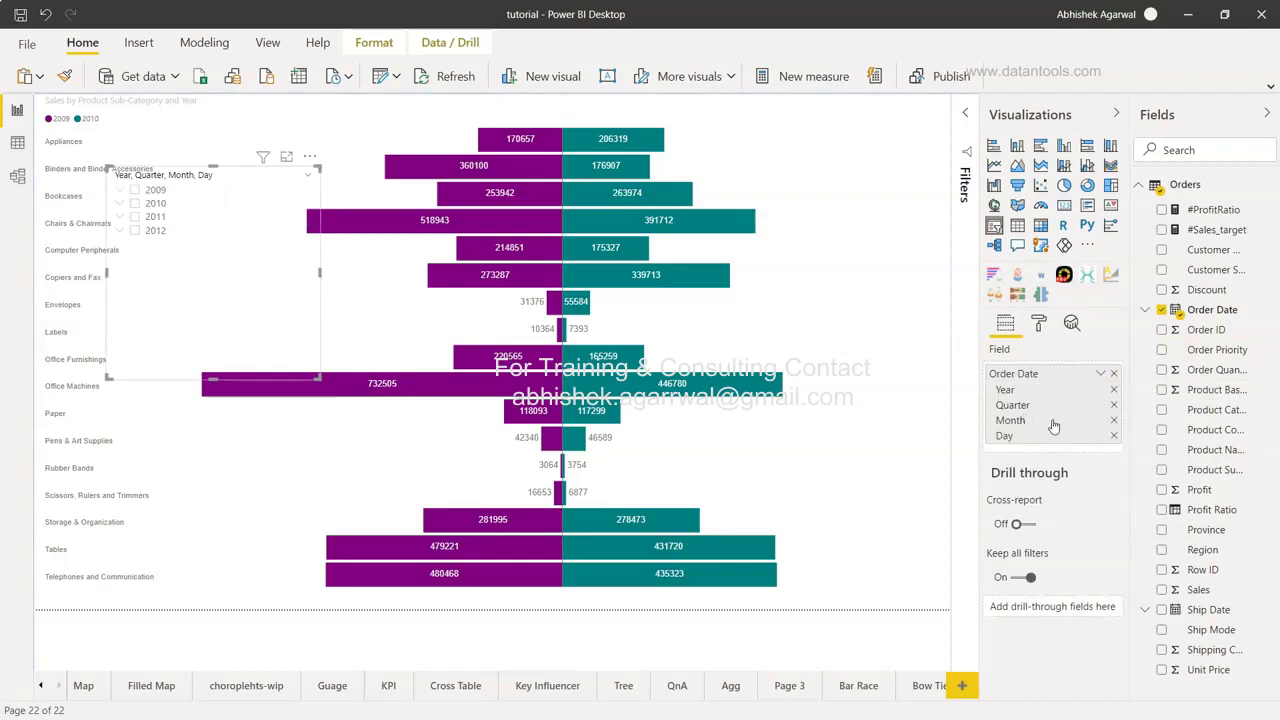
click(1114, 435)
click(1114, 420)
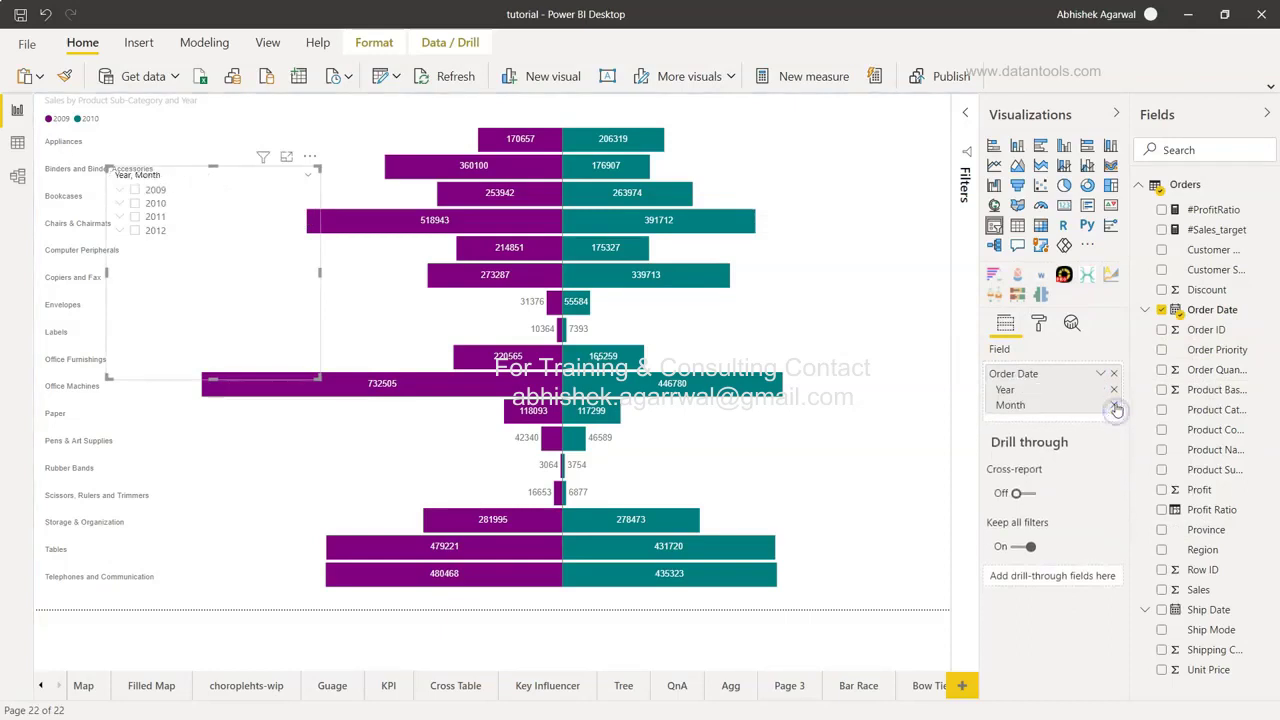
click(1114, 405)
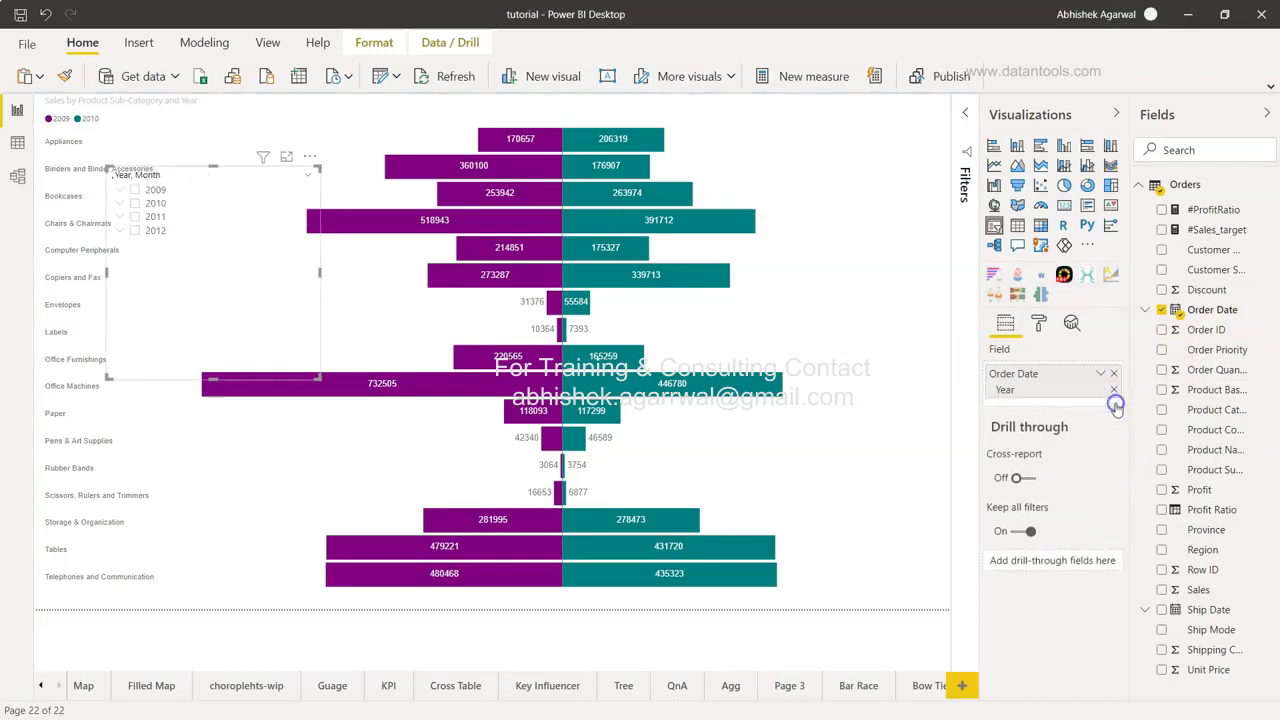
click(831, 240)
Move the Year slicer to the top right and resize the tornado chart taller beside it
drag(938, 108, 849, 107)
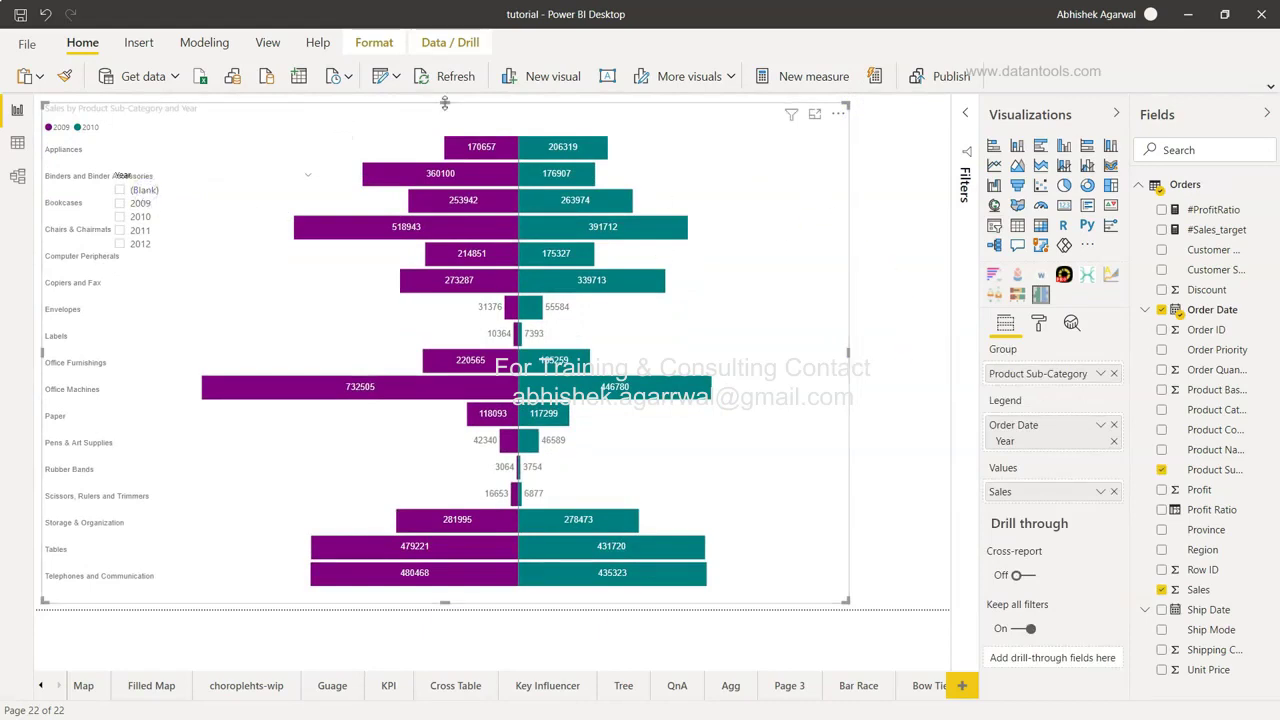
drag(445, 103, 414, 325)
click(250, 187)
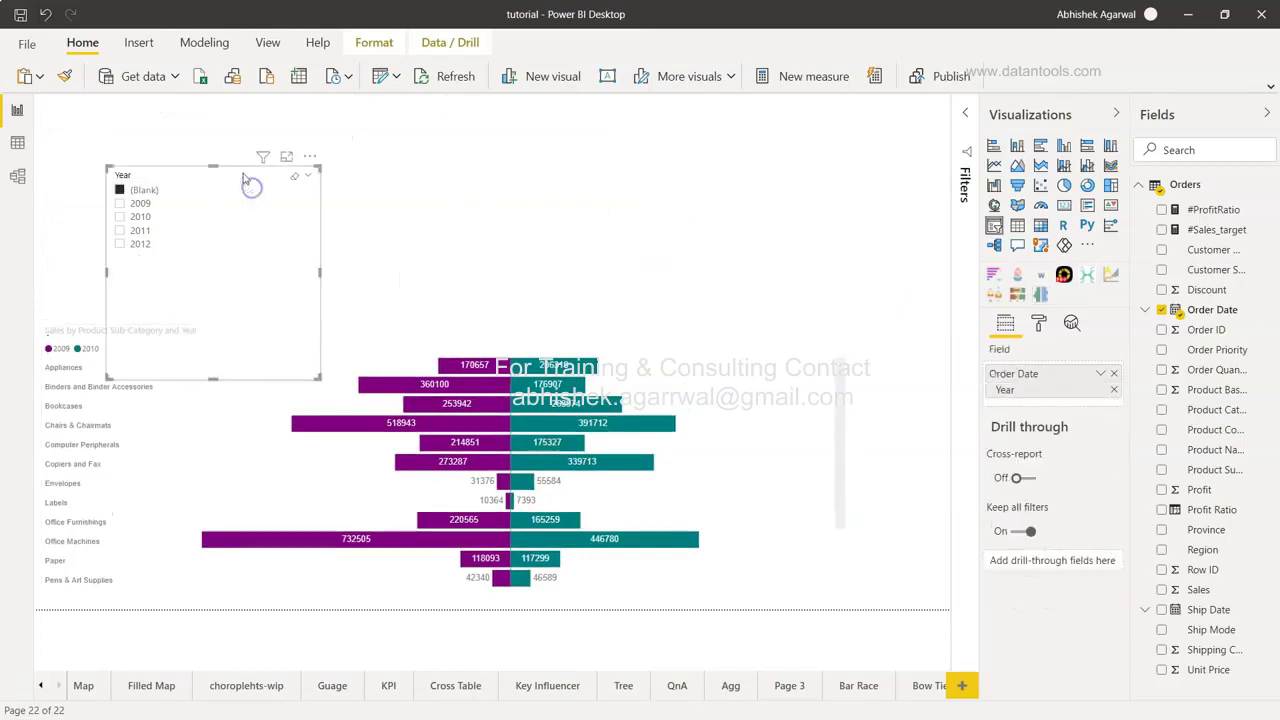
drag(230, 179, 903, 114)
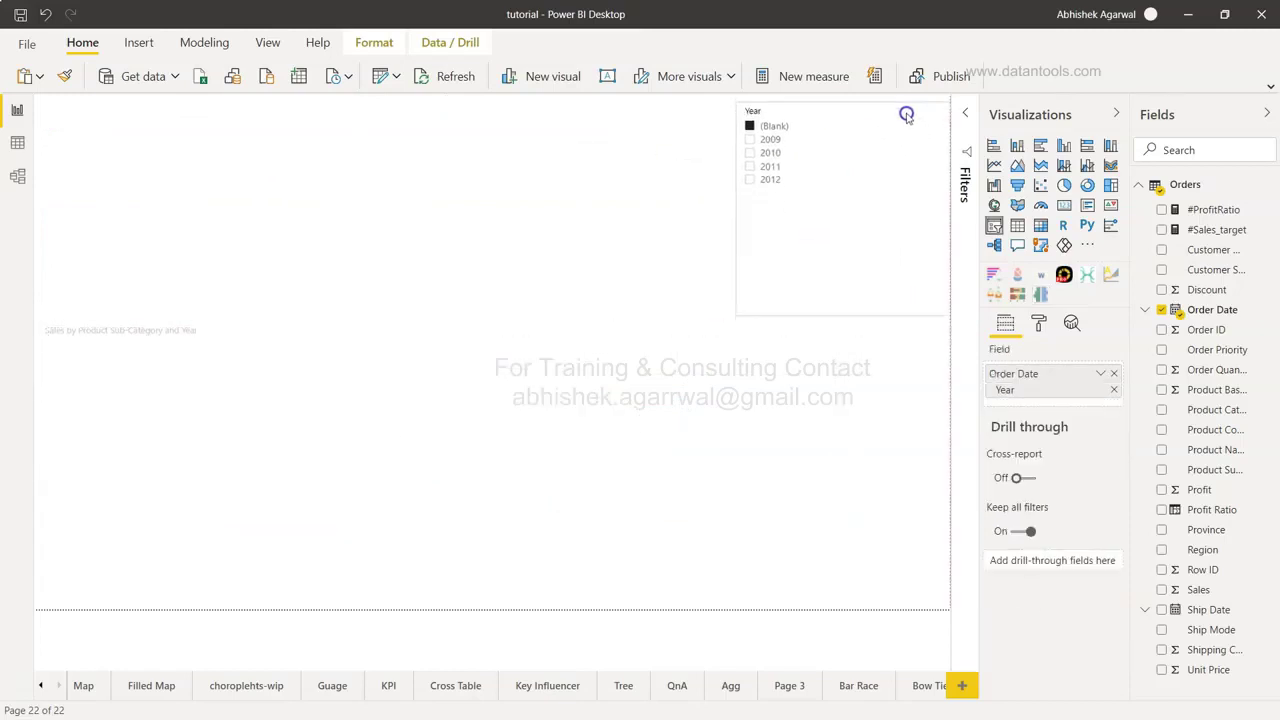
click(177, 344)
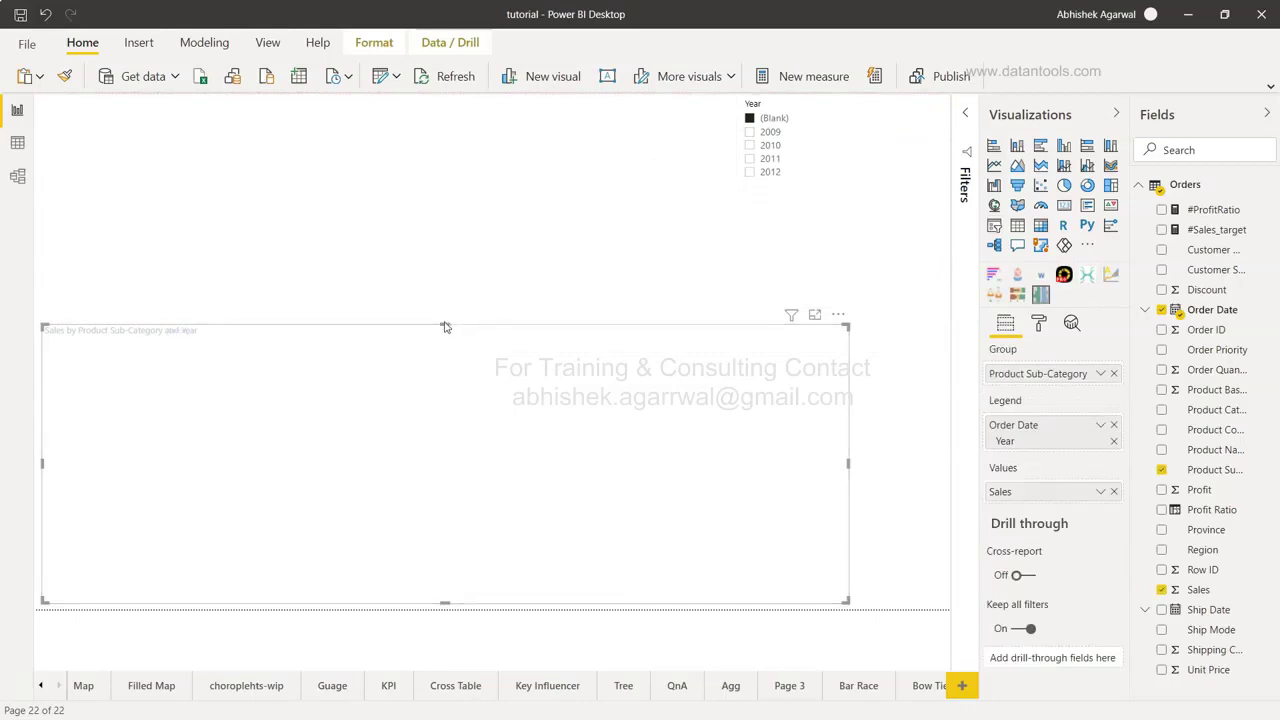
drag(444, 328, 400, 140)
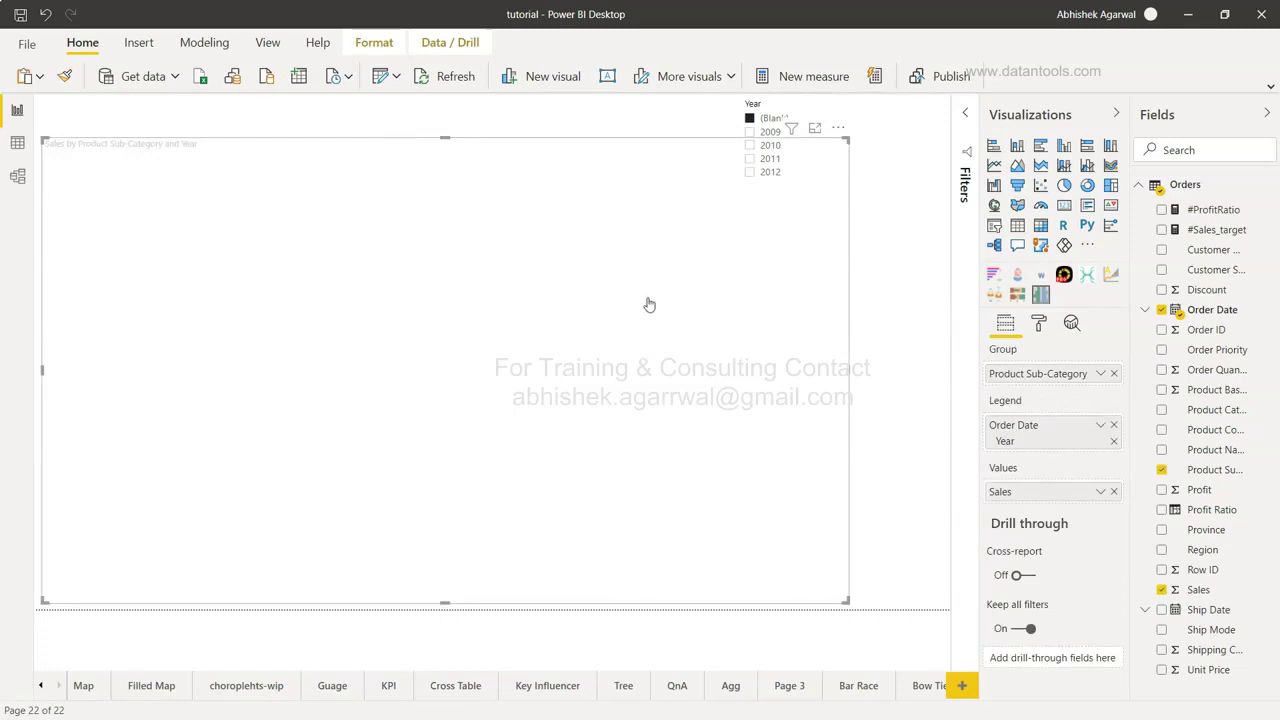
key(super)
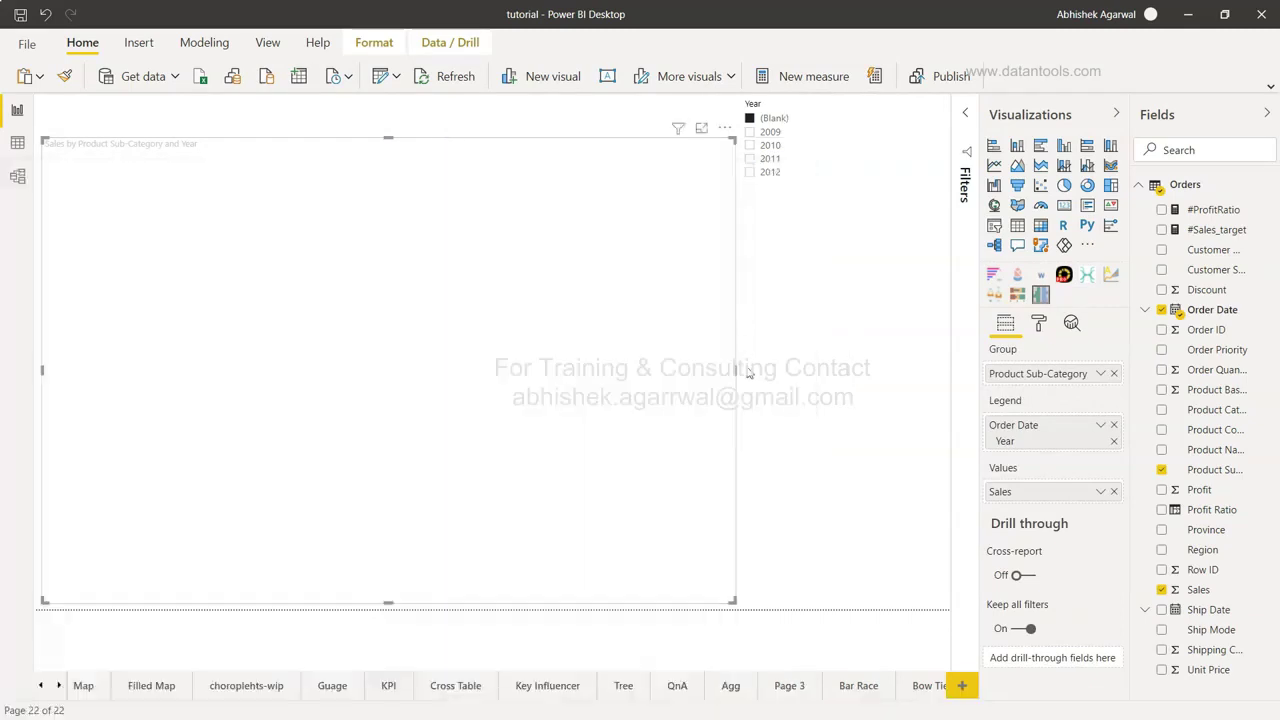
drag(734, 369, 741, 372)
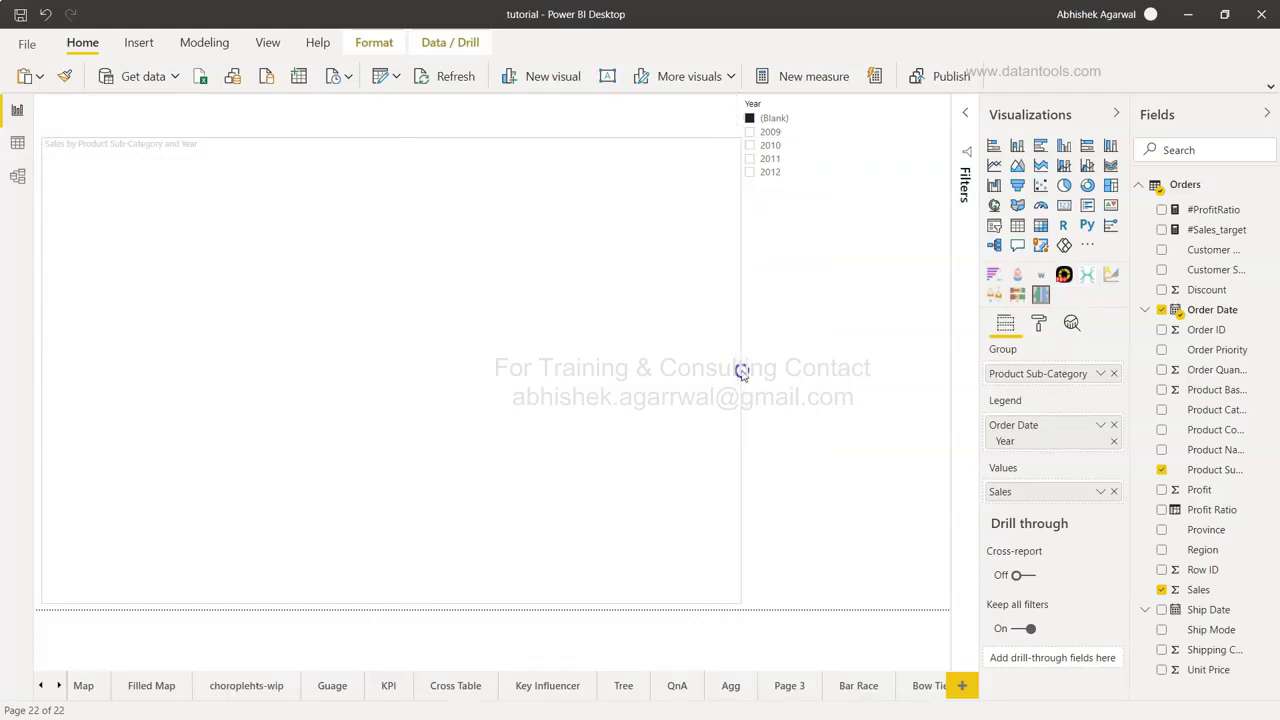
Filter the slicer to 2010 and 2012, then extend the chart to the canvas top and rightward
click(751, 146)
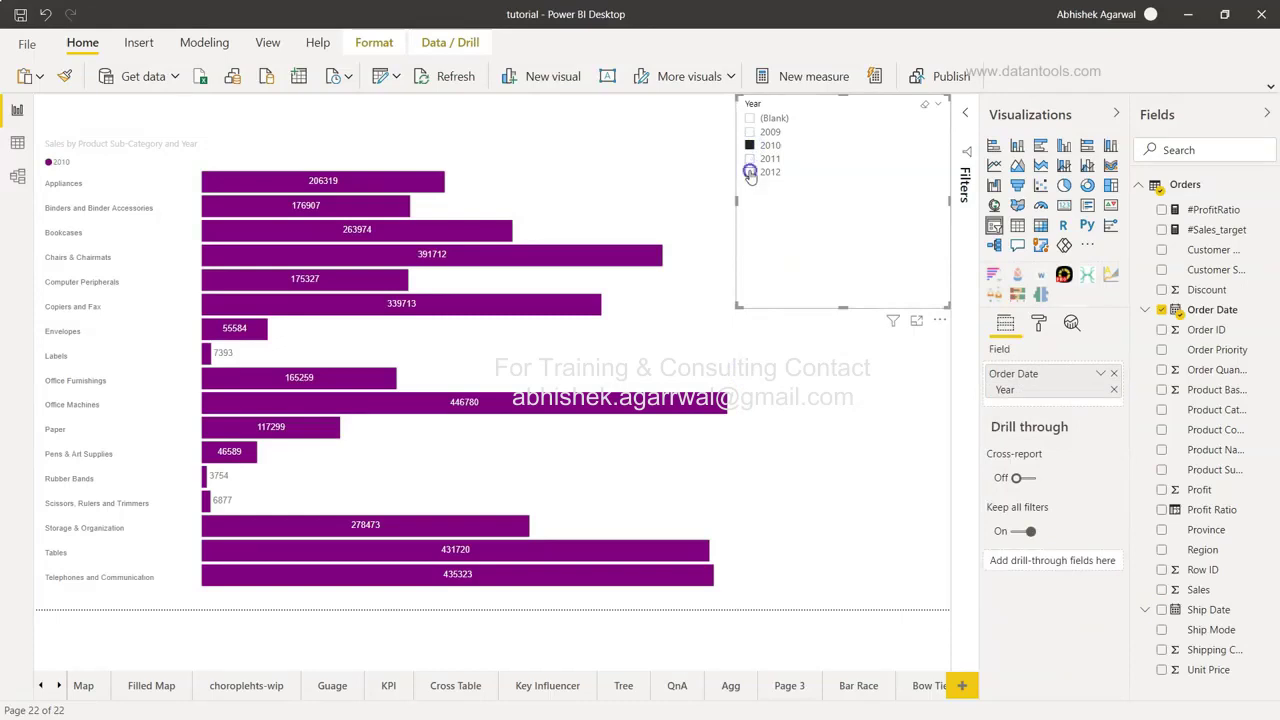
ctrl+click(750, 172)
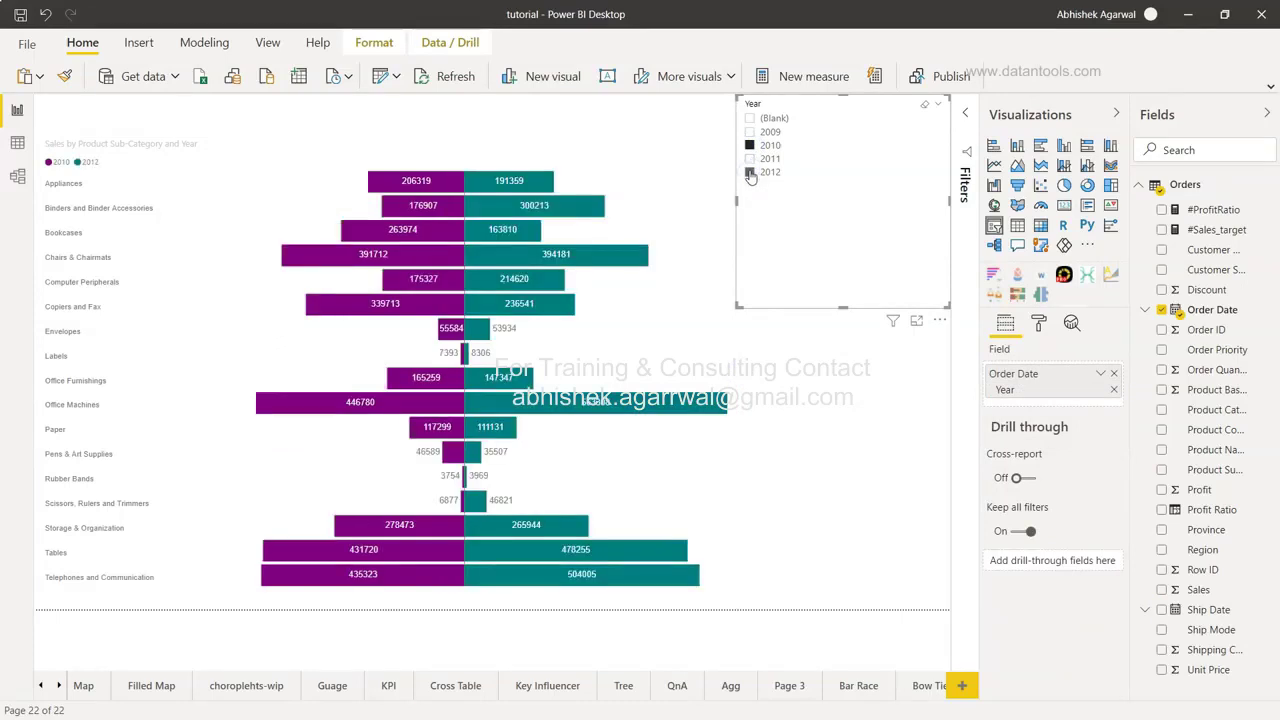
click(692, 196)
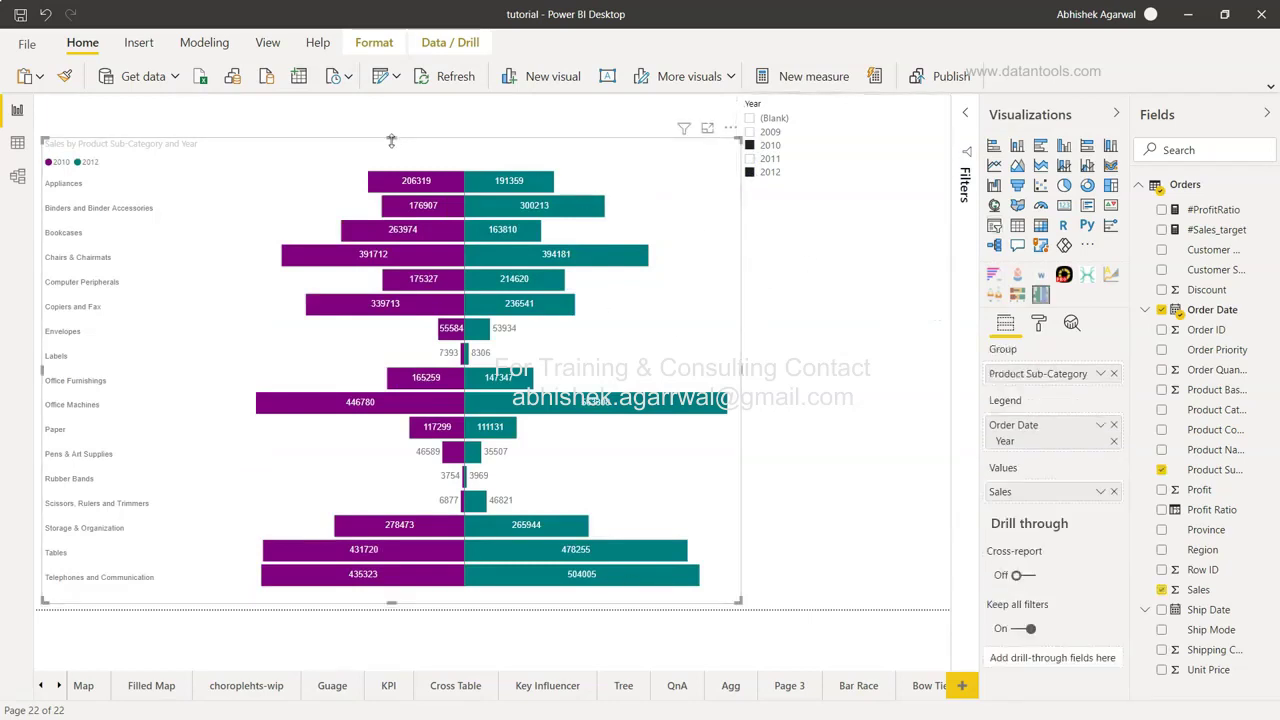
drag(391, 138, 391, 99)
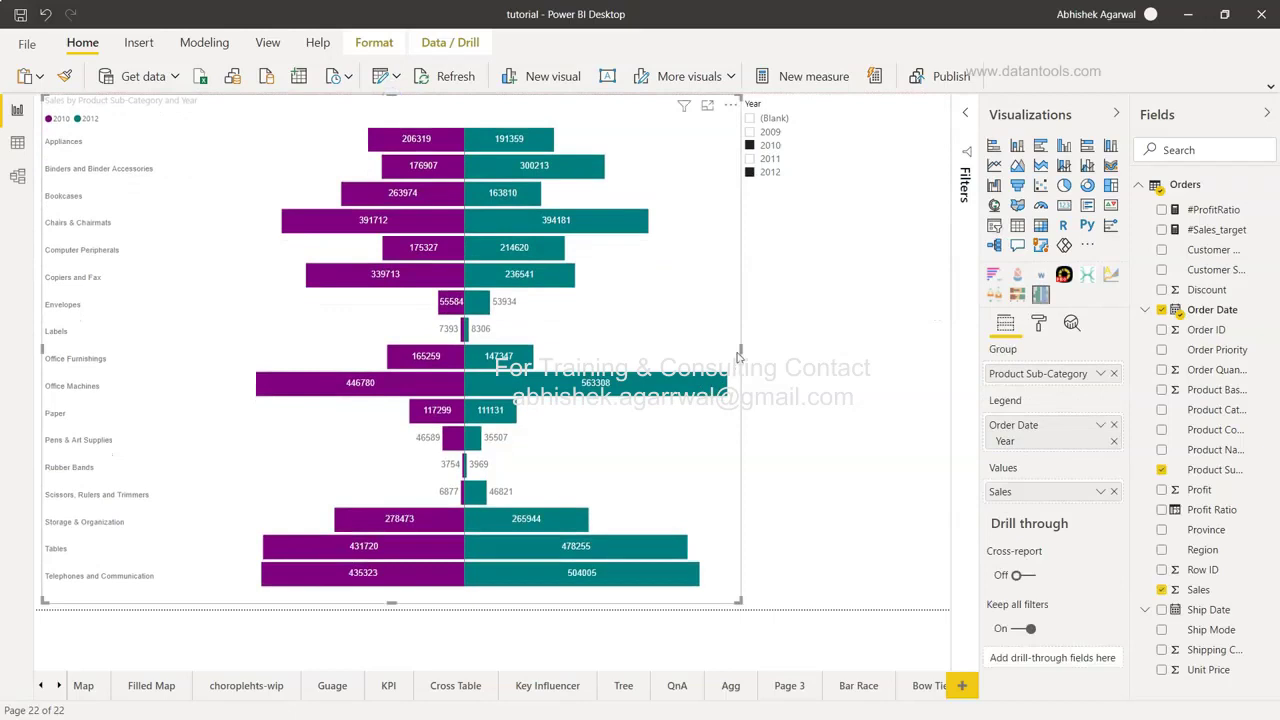
drag(740, 348, 793, 393)
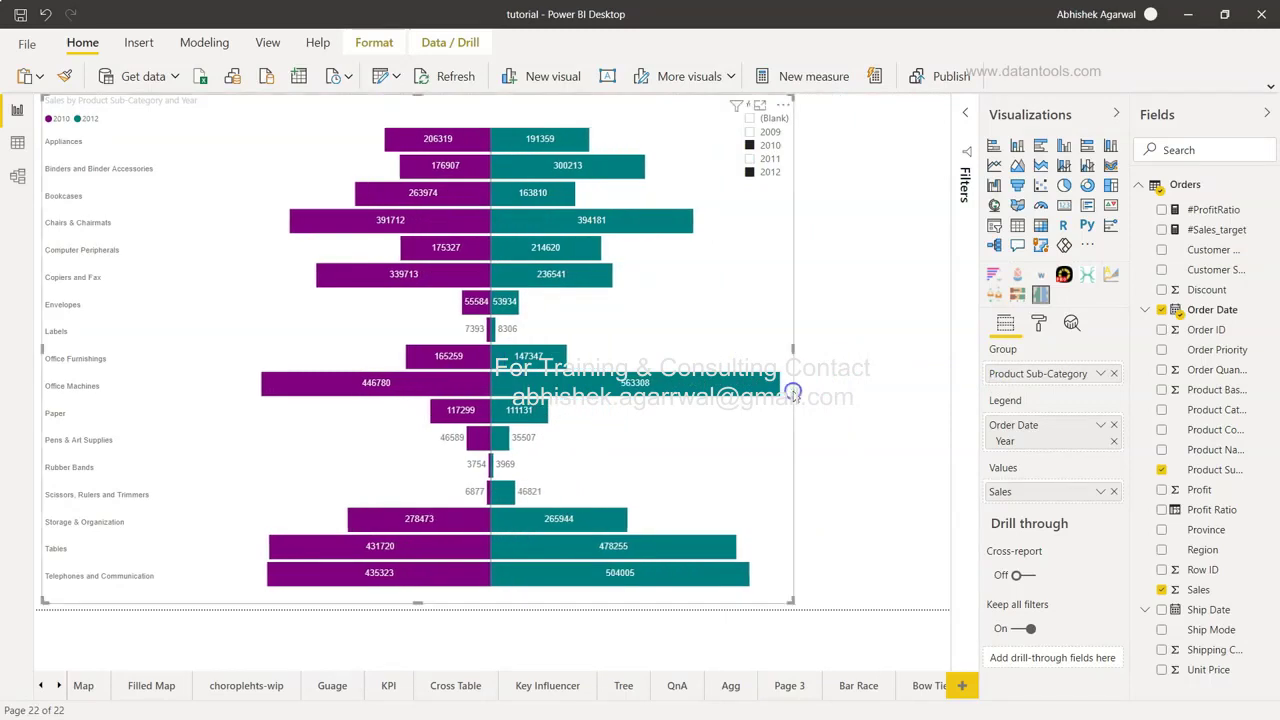
click(875, 393)
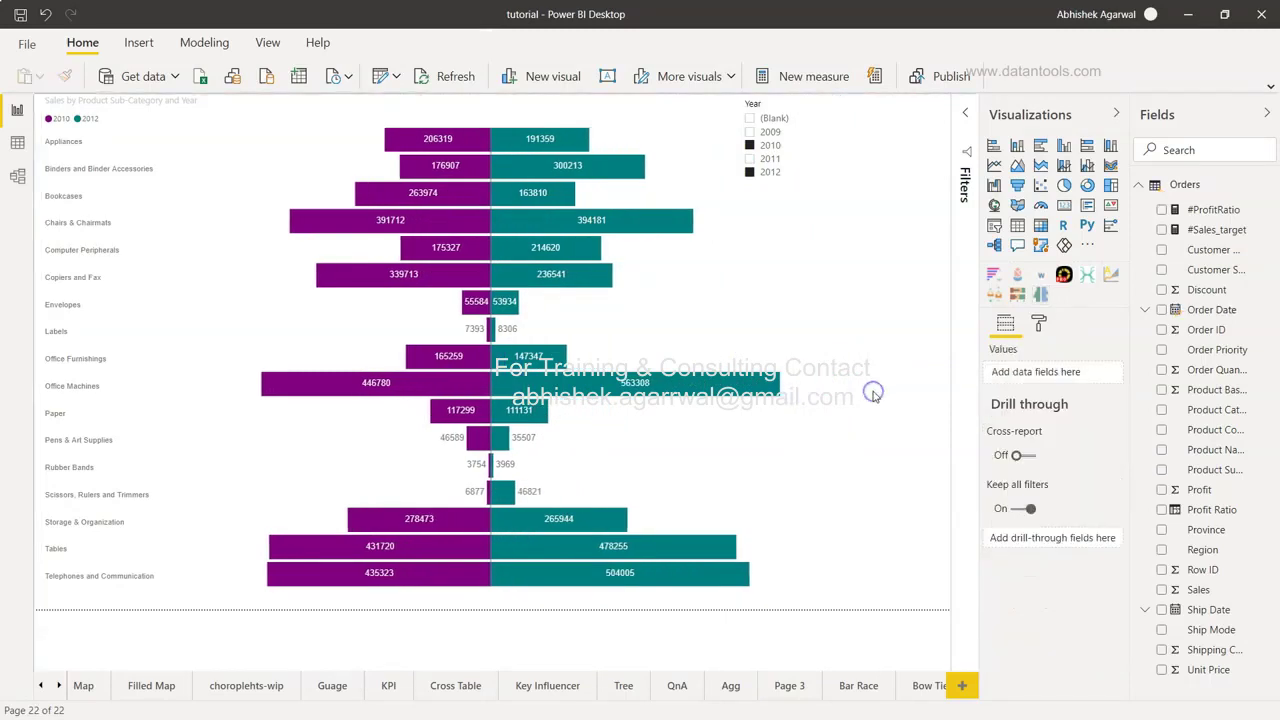
Swap 2010 for 2009 in the Year slicer so it filters 2009 and 2012
click(751, 146)
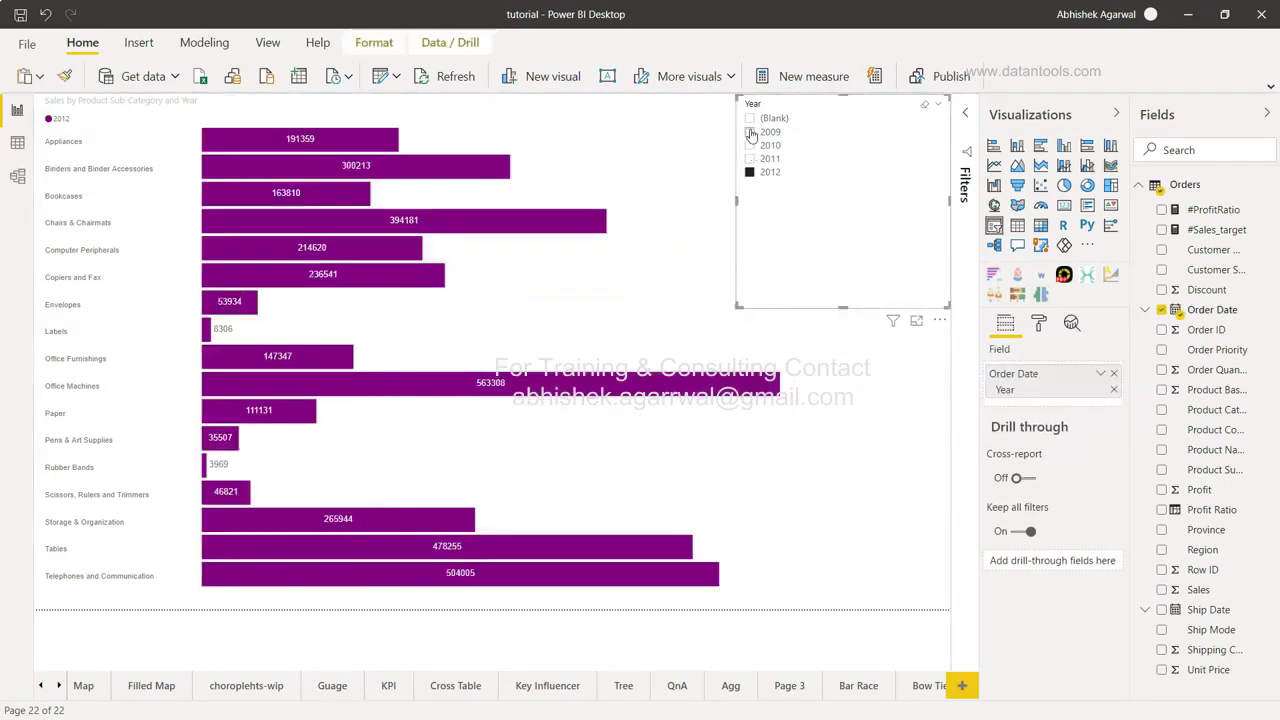
click(751, 133)
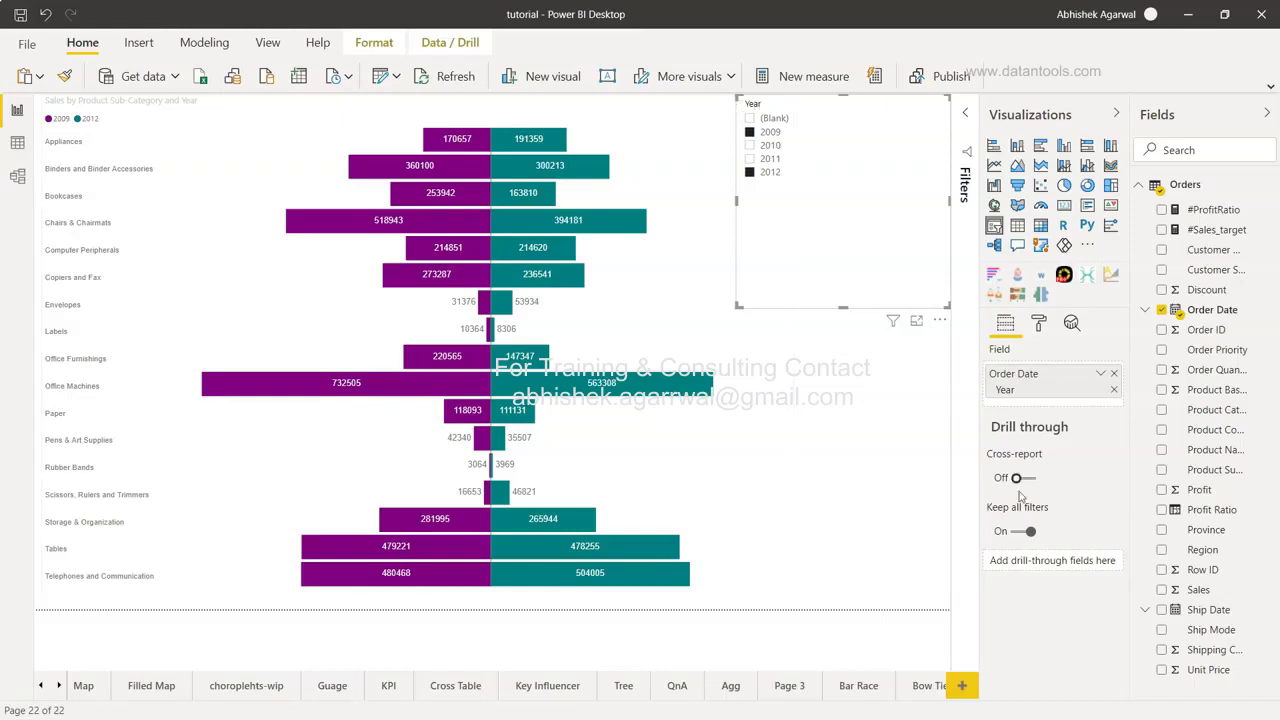
click(731, 430)
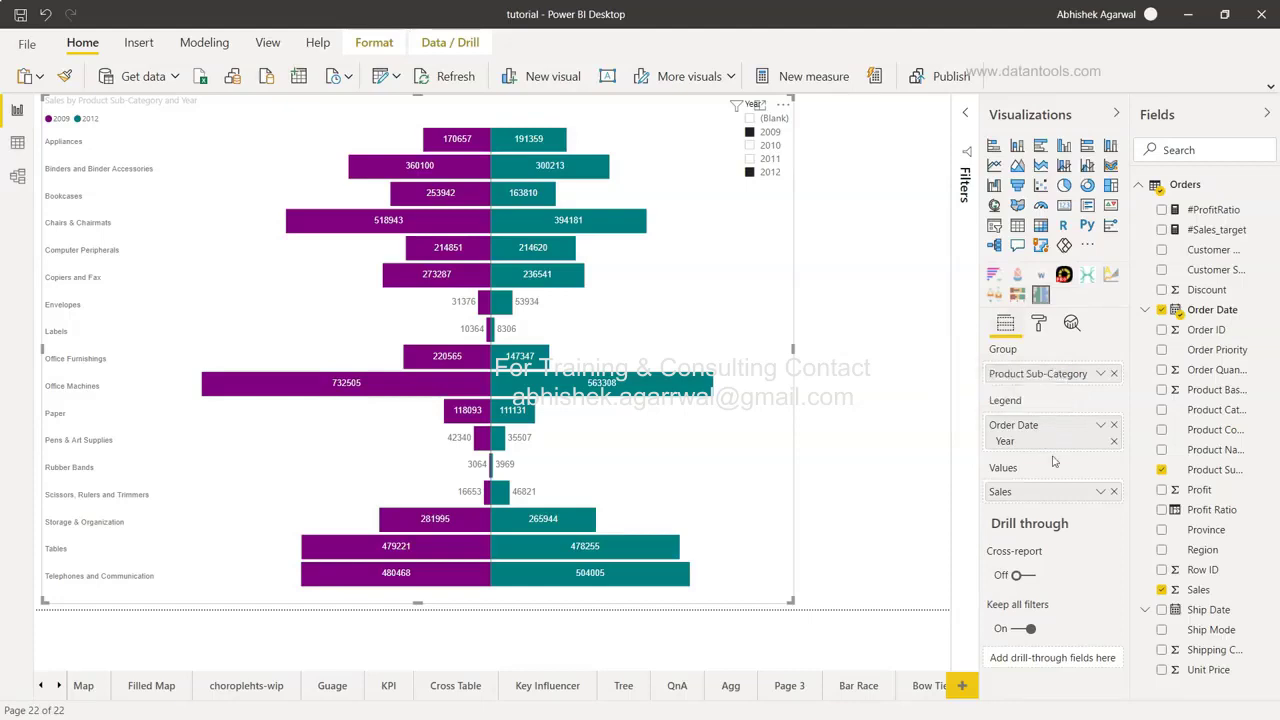
In the chart's Data colors, set the 2009 series to green and 2012 to orange
click(1042, 325)
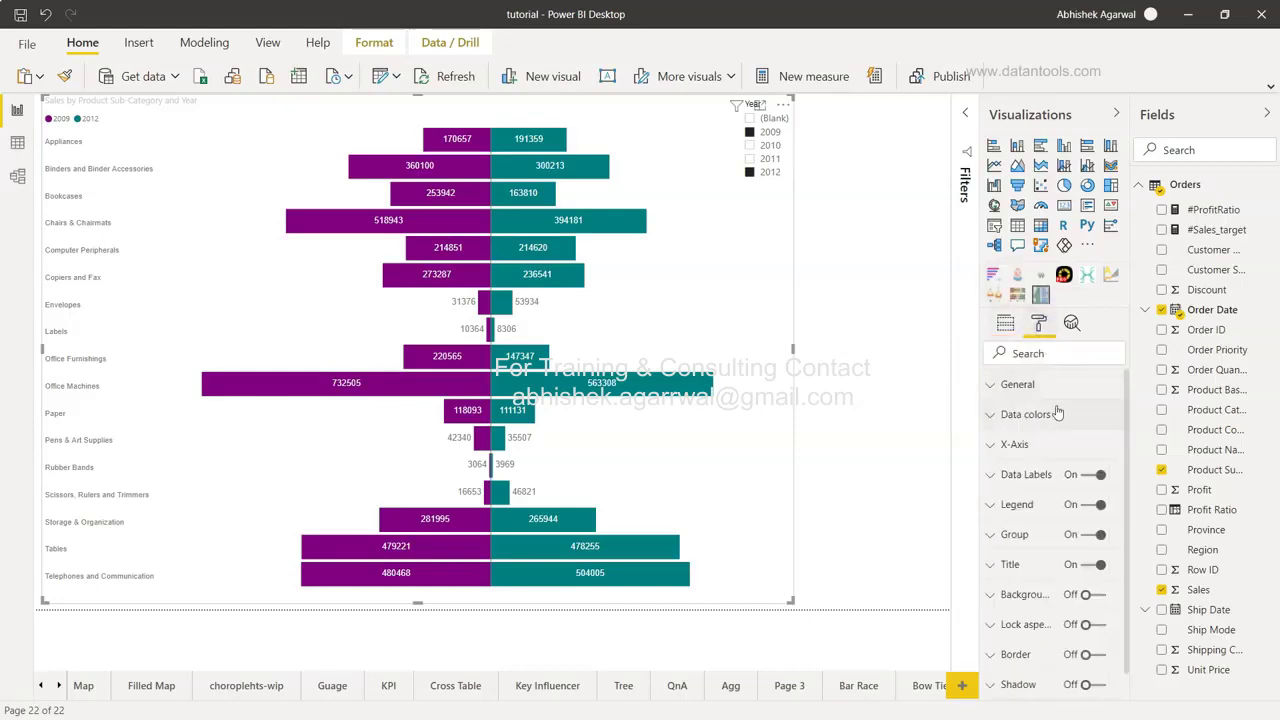
click(1031, 421)
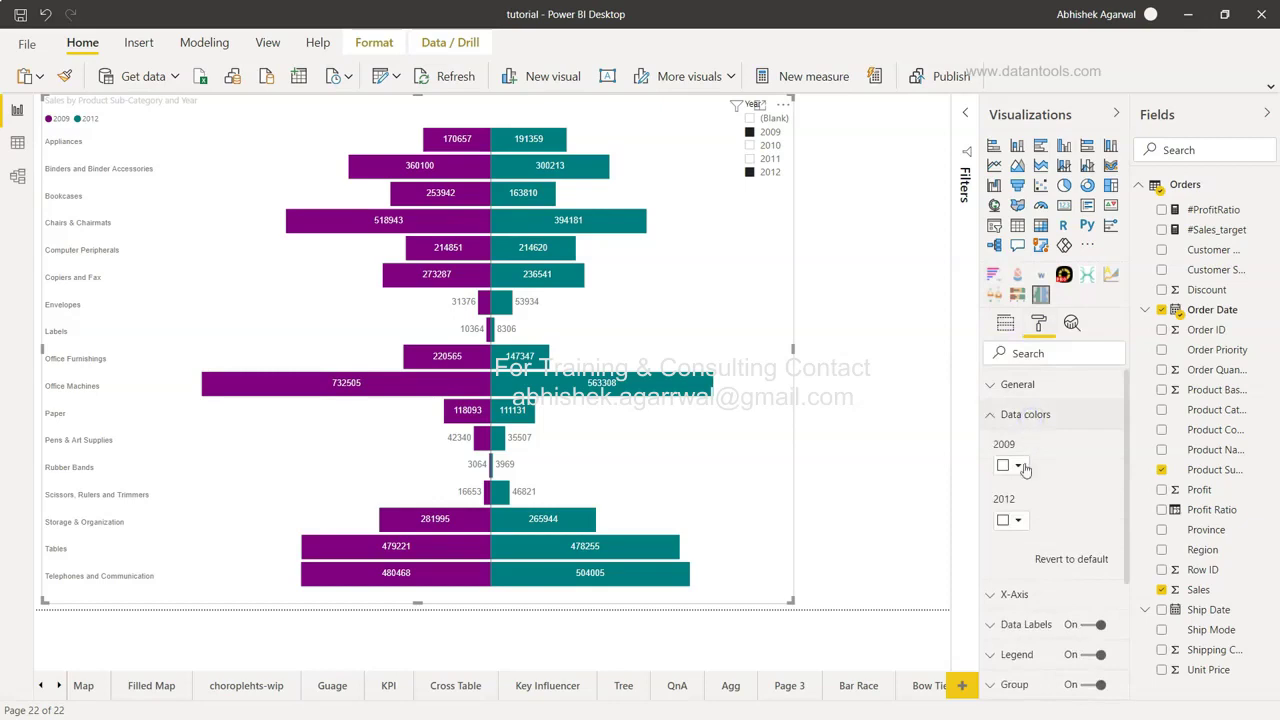
click(1022, 467)
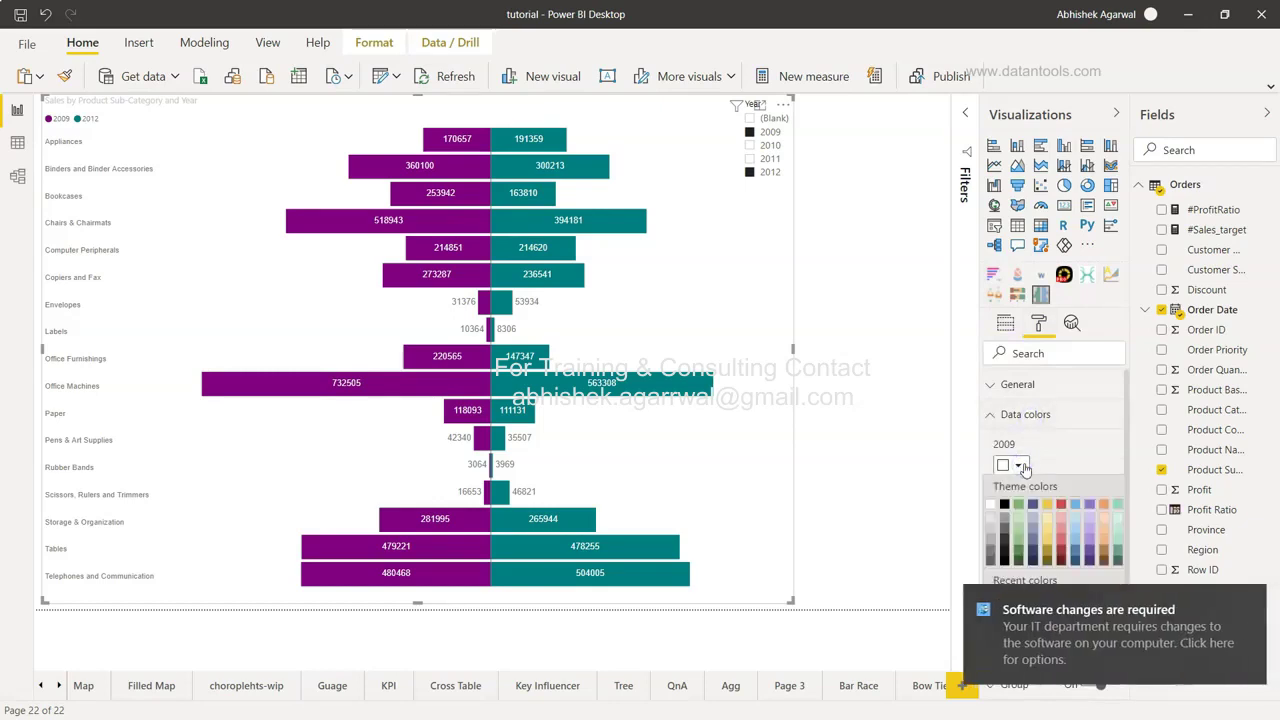
click(1249, 600)
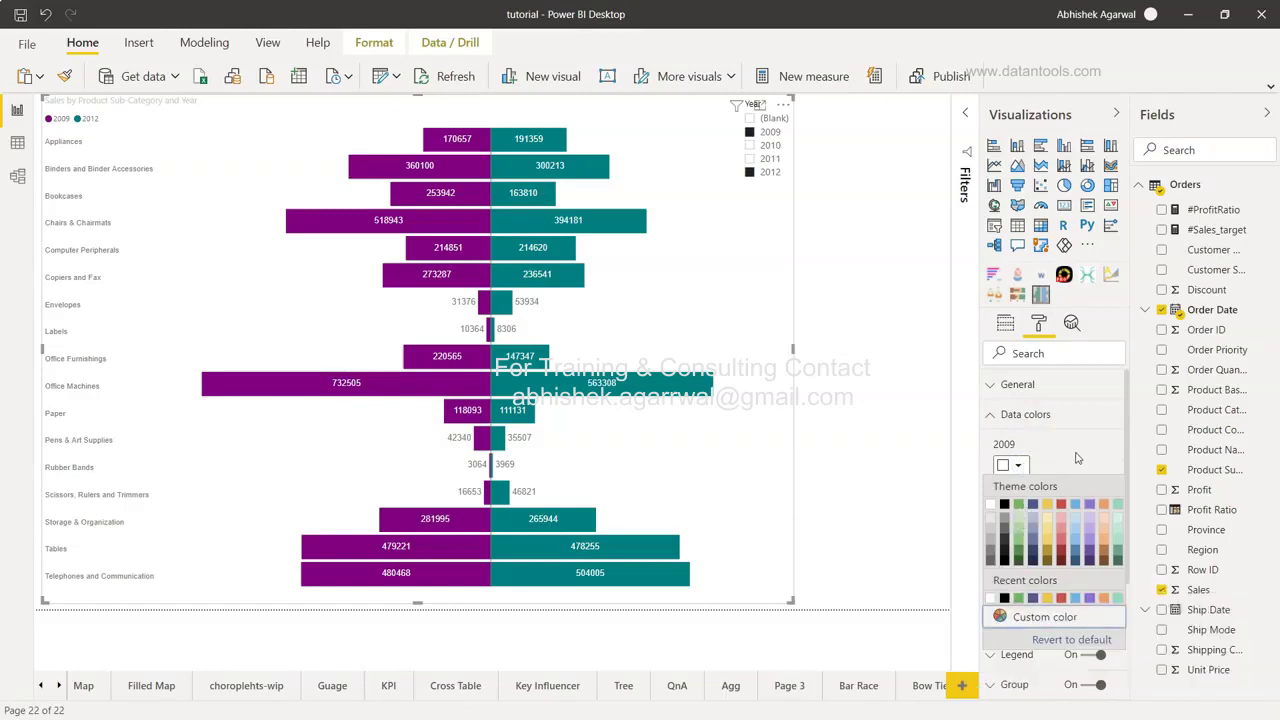
click(1077, 458)
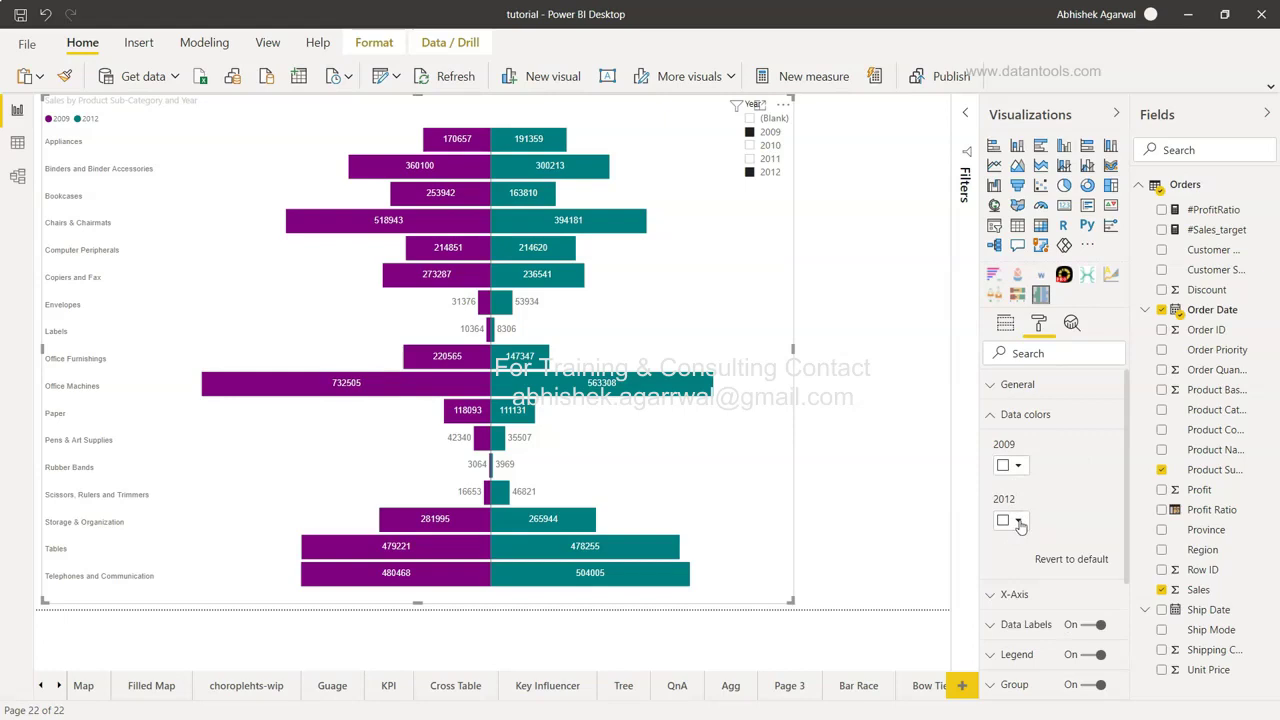
click(1018, 466)
click(1018, 504)
click(1018, 520)
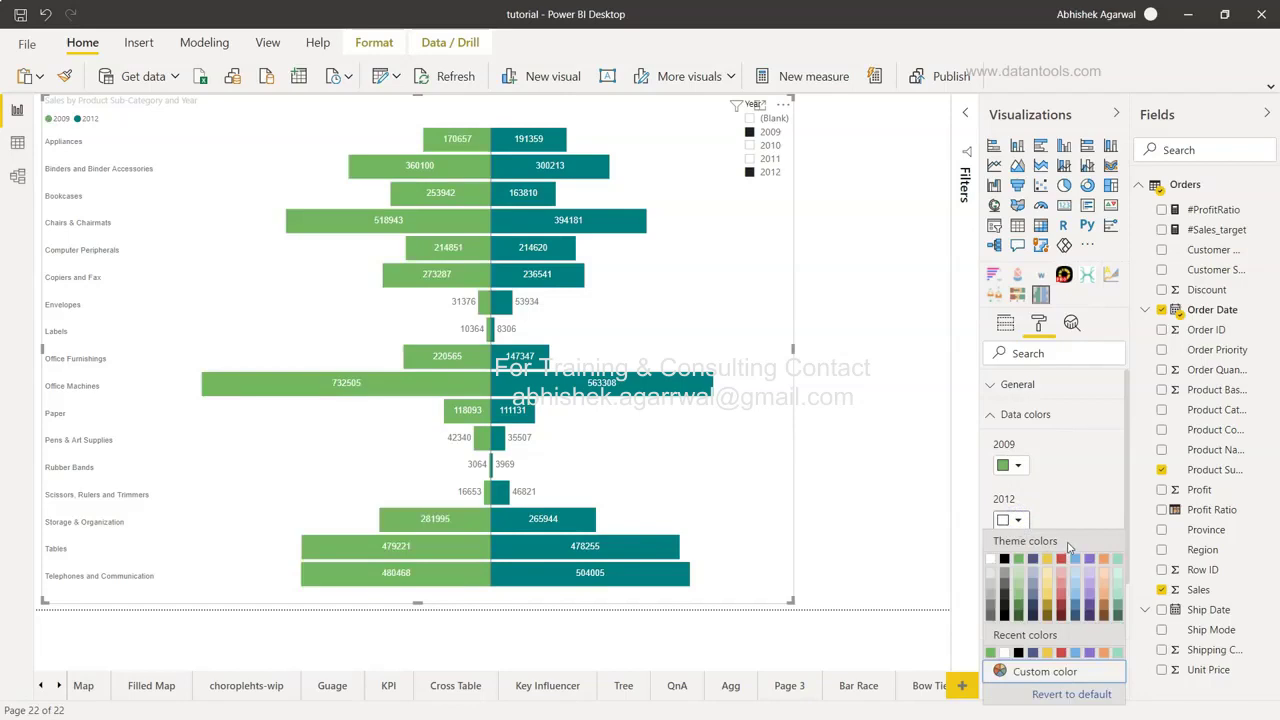
click(1103, 559)
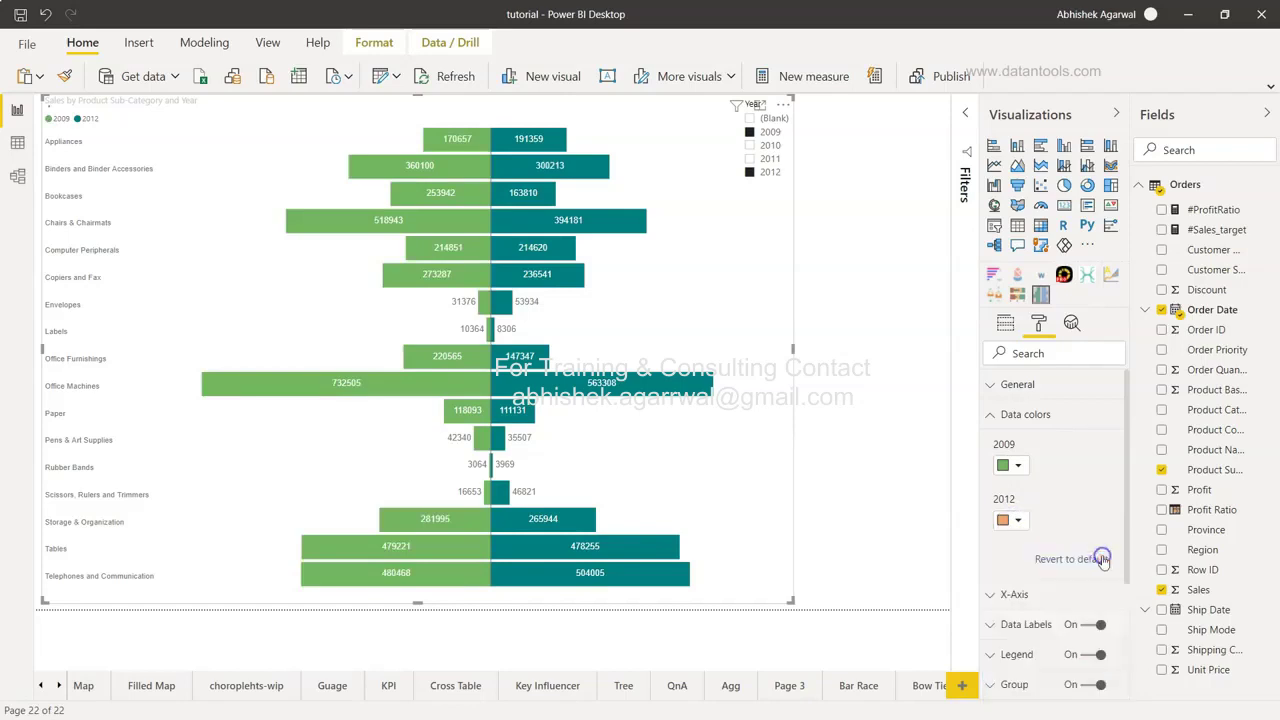
click(834, 452)
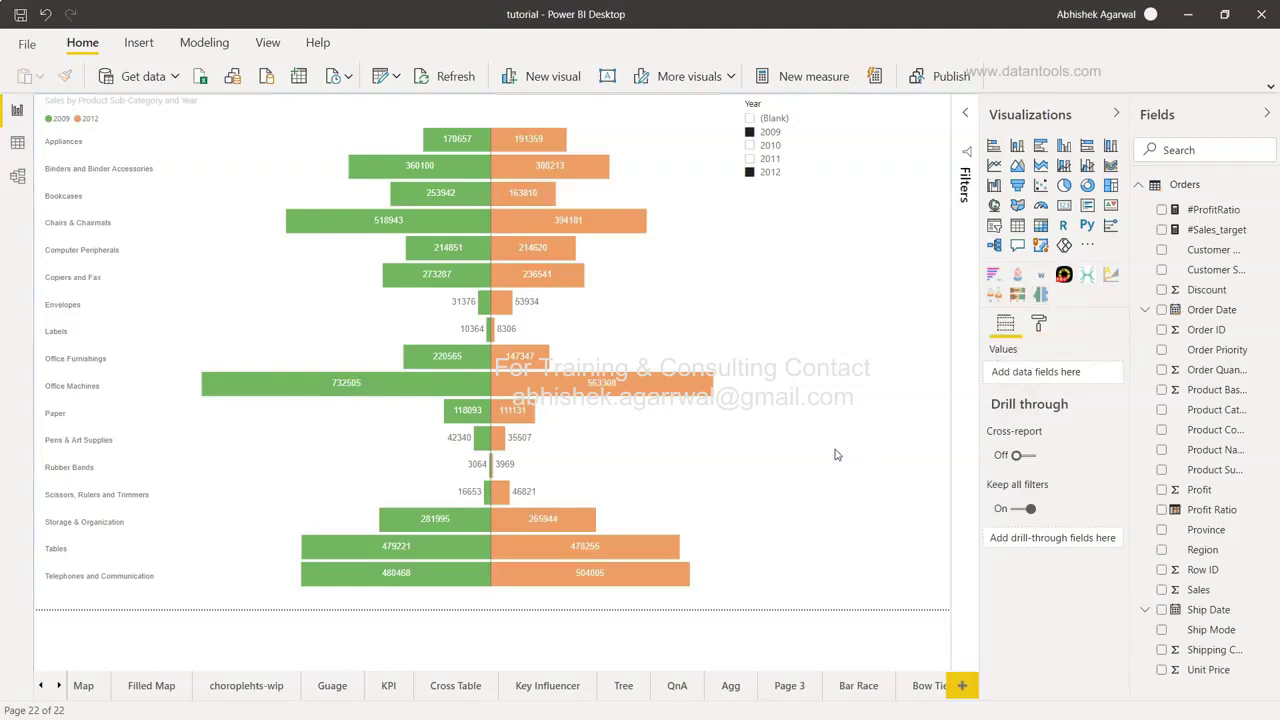